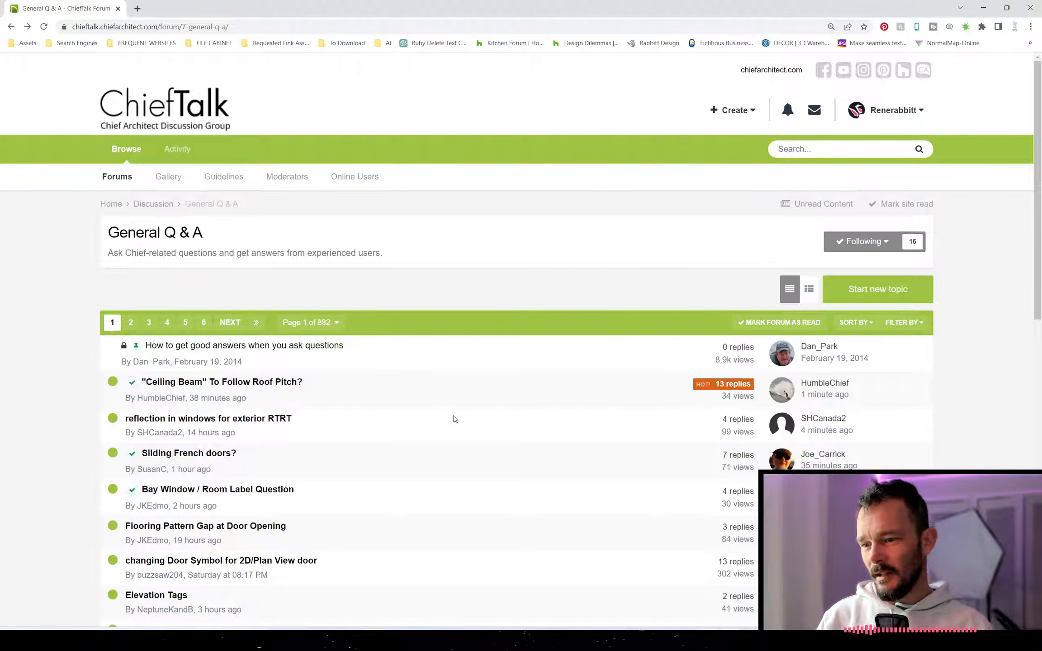
Browse the General Q & A forum and read the question and replies in the topic "Ceiling Beam" To Follow Roof Pitch?
{"action": "scroll", "coordinate": [418, 386], "scroll_direction": "down", "scroll_amount": 10}
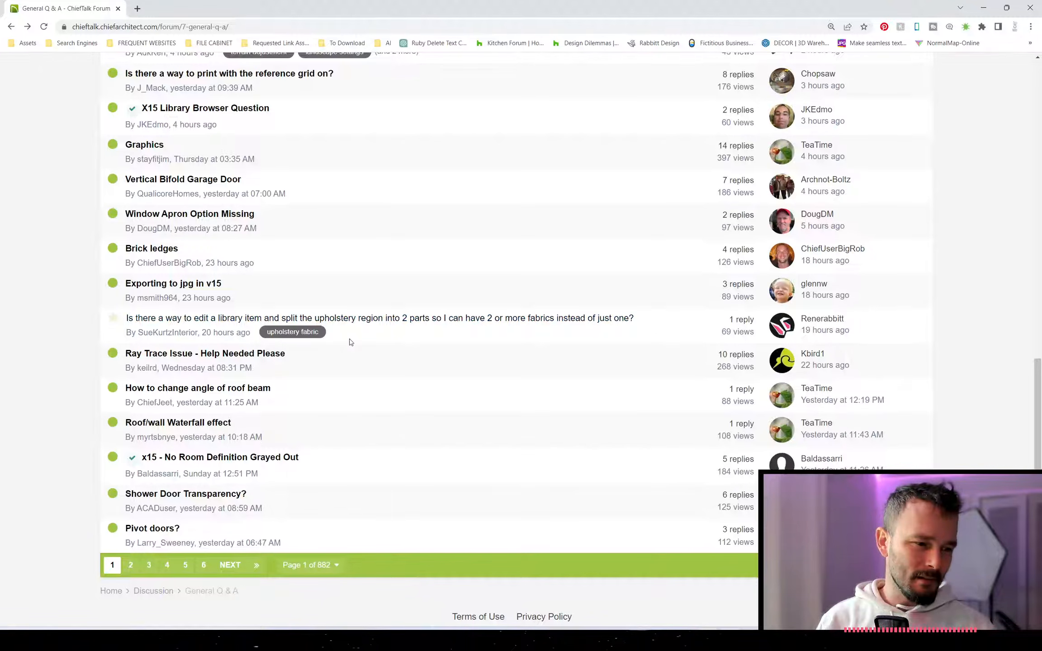
{"action": "scroll", "coordinate": [349, 343], "scroll_direction": "up", "scroll_amount": 10}
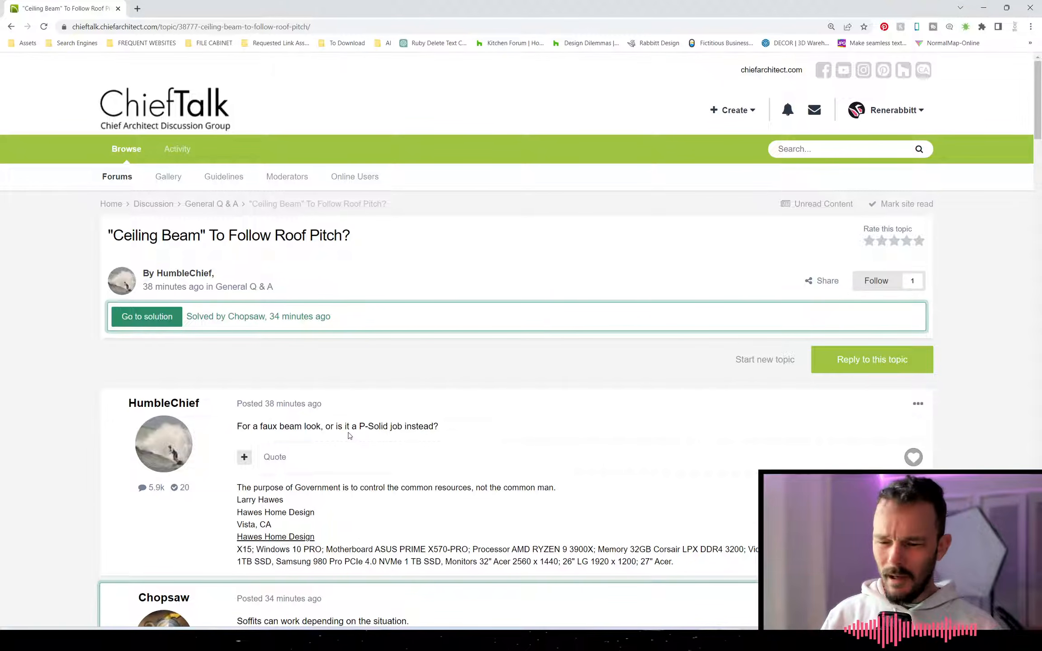
{"action": "scroll", "coordinate": [348, 434], "scroll_direction": "down", "scroll_amount": 4}
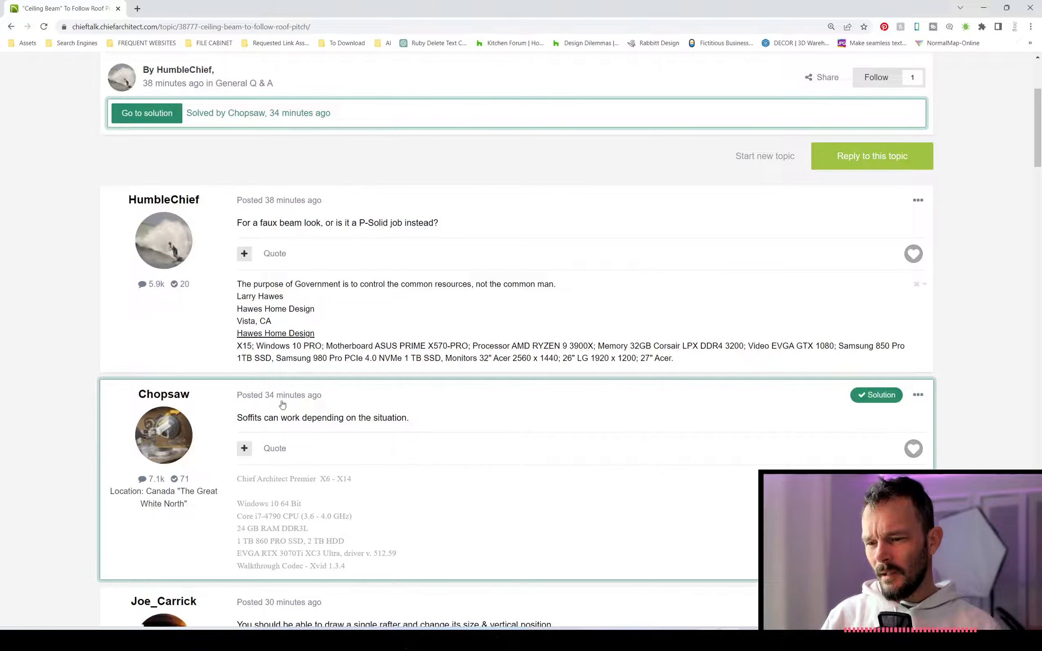
{"action": "scroll", "coordinate": [322, 438], "scroll_direction": "down", "scroll_amount": 4}
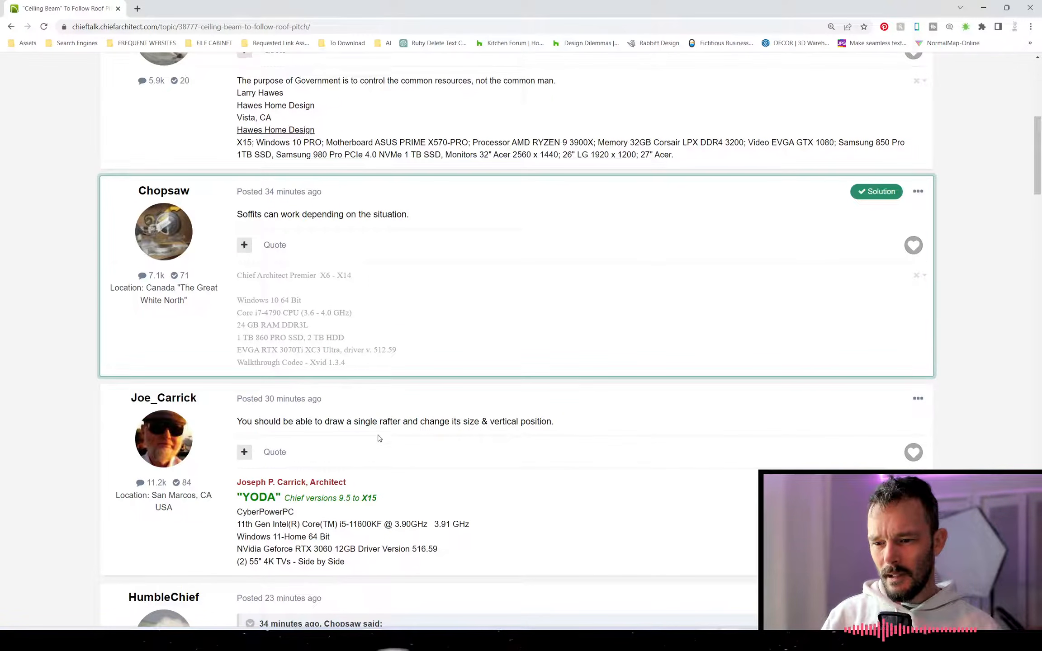
{"action": "scroll", "coordinate": [379, 438], "scroll_direction": "down", "scroll_amount": 10}
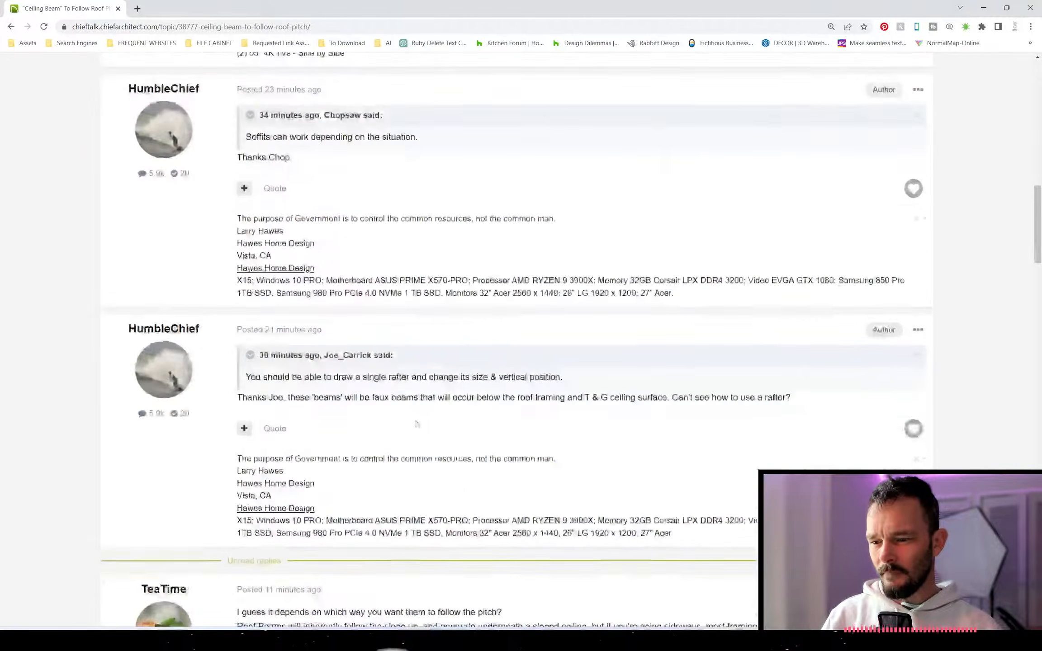
{"action": "scroll", "coordinate": [416, 423], "scroll_direction": "down", "scroll_amount": 5}
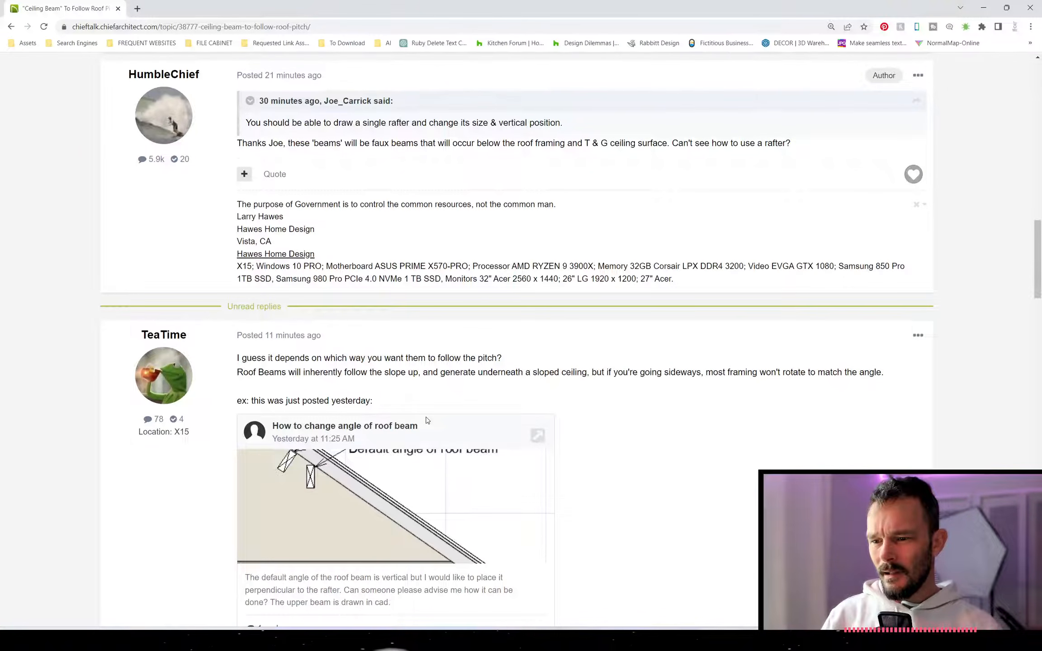
{"action": "scroll", "coordinate": [427, 420], "scroll_direction": "up", "scroll_amount": 20}
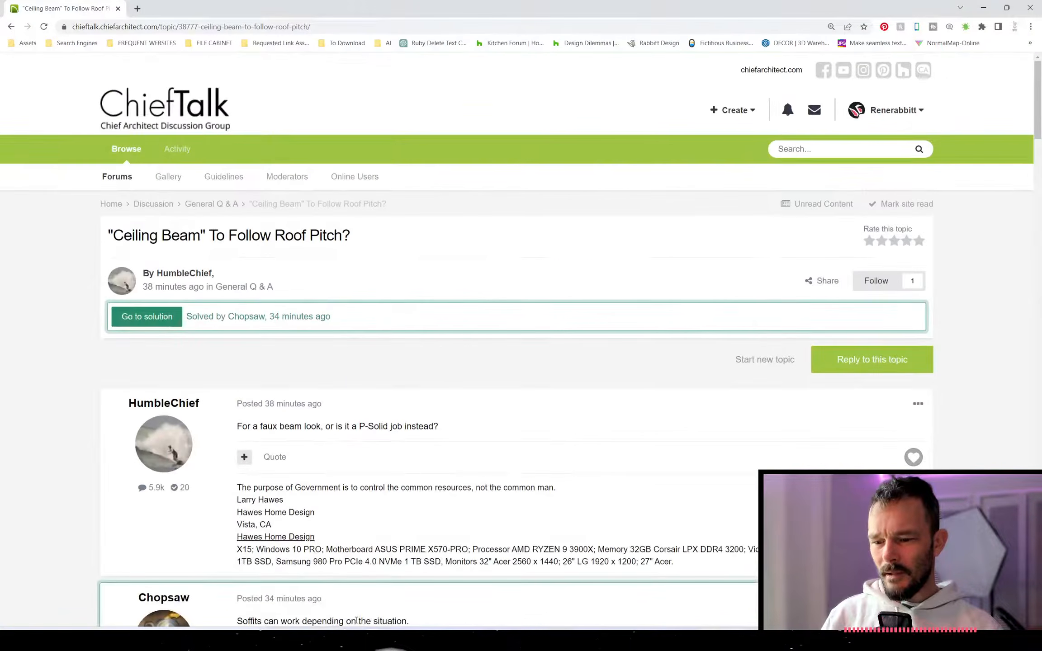
Switch to Chief Architect, discard the unsaved Untitled 3 plan, and close the Library Browser in the new plan
{"action": "left_click", "coordinate": [352, 639]}
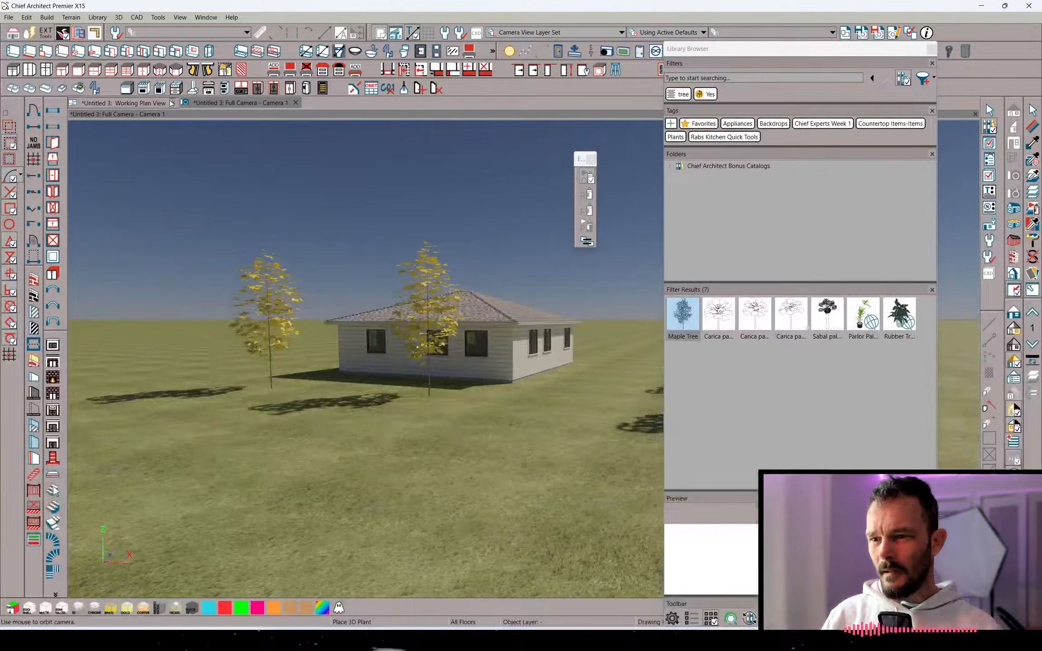
{"action": "left_click", "coordinate": [172, 103]}
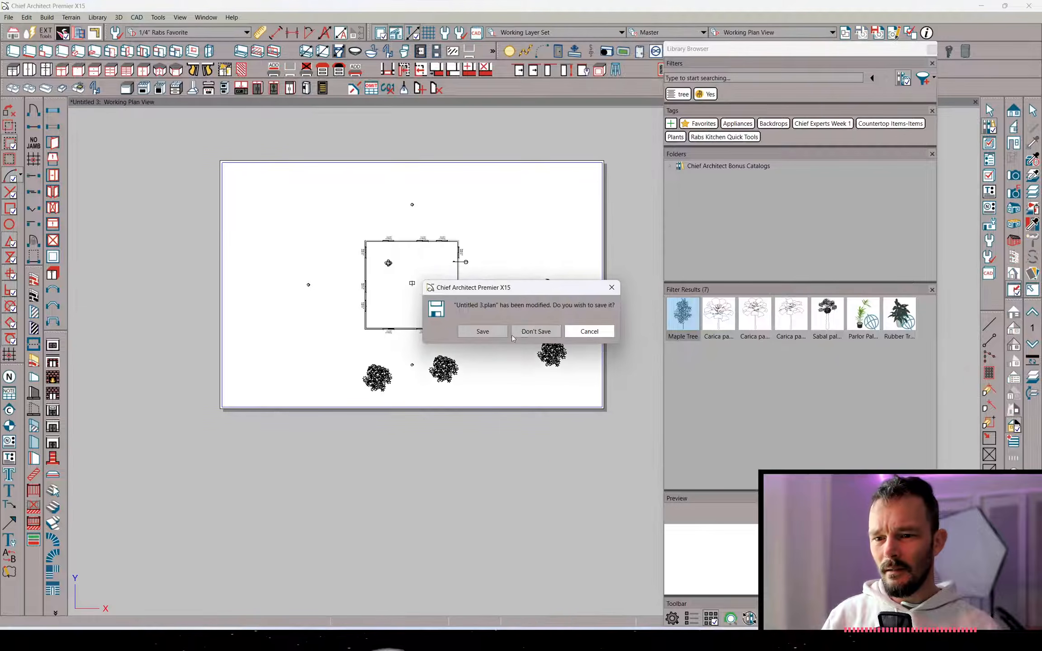
{"action": "left_click", "coordinate": [514, 335]}
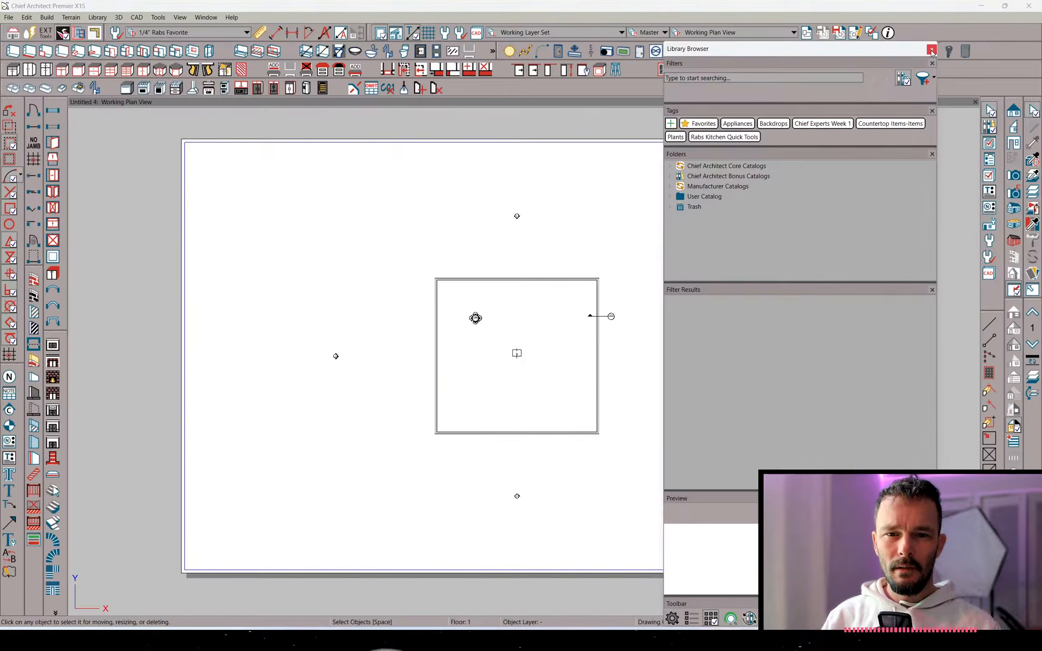
{"action": "left_click", "coordinate": [931, 50]}
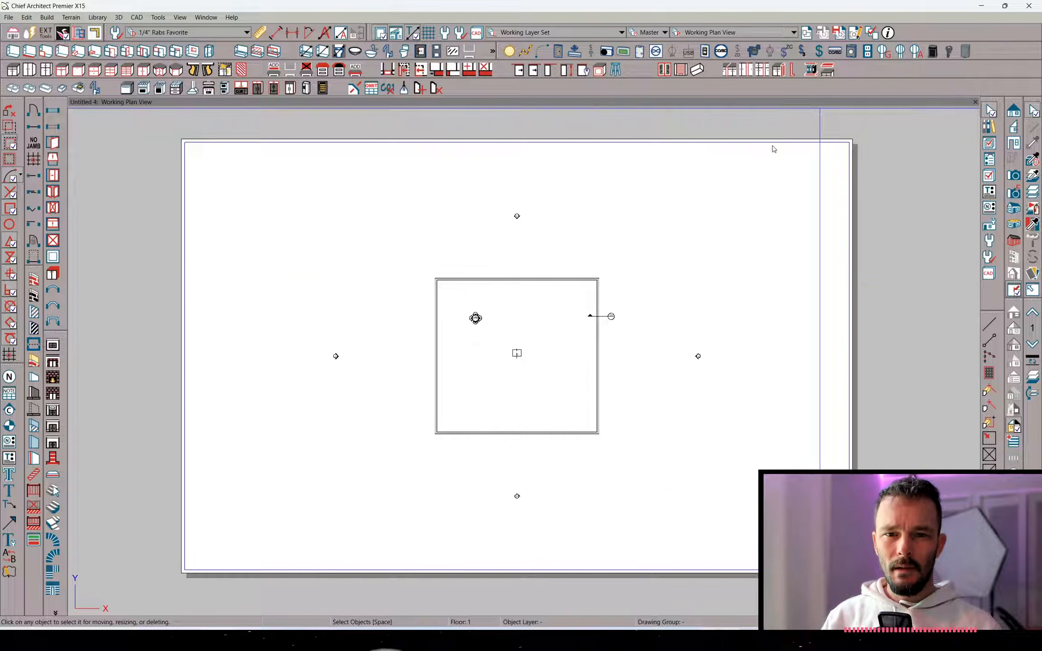
Turn the two opposite horizontal exterior walls of the plan into gable walls
{"action": "left_click", "coordinate": [519, 280]}
{"action": "scroll", "coordinate": [547, 371], "scroll_direction": "up", "scroll_amount": 1}
{"action": "left_click", "coordinate": [619, 209]}
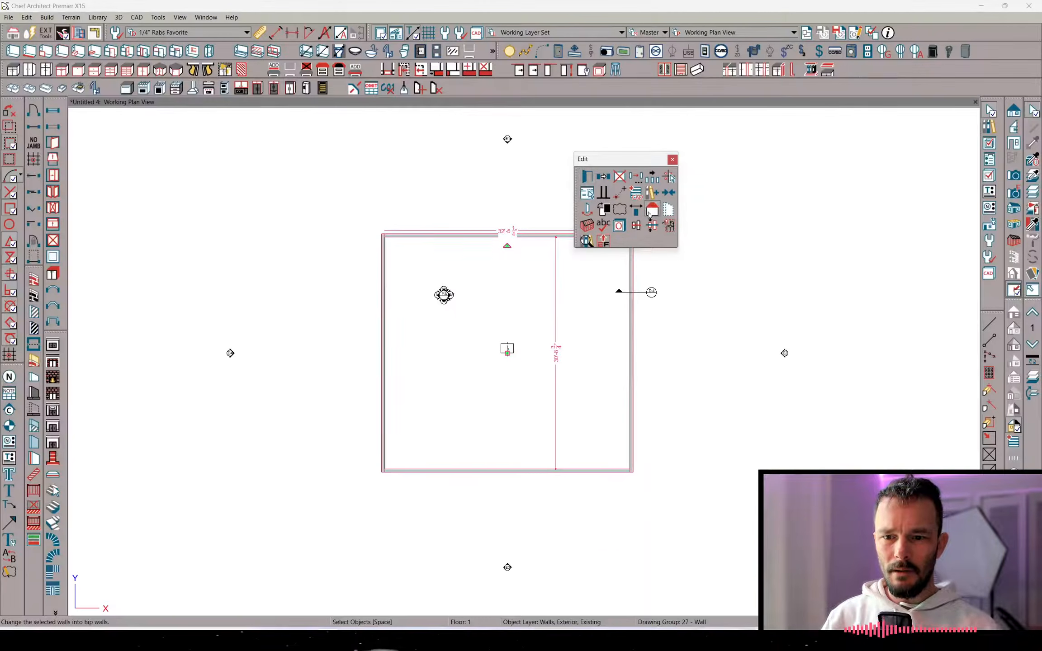
Create a full camera view inside the room facing the upper gable wall and tile it vertically beside the plan view
{"action": "left_click", "coordinate": [521, 294]}
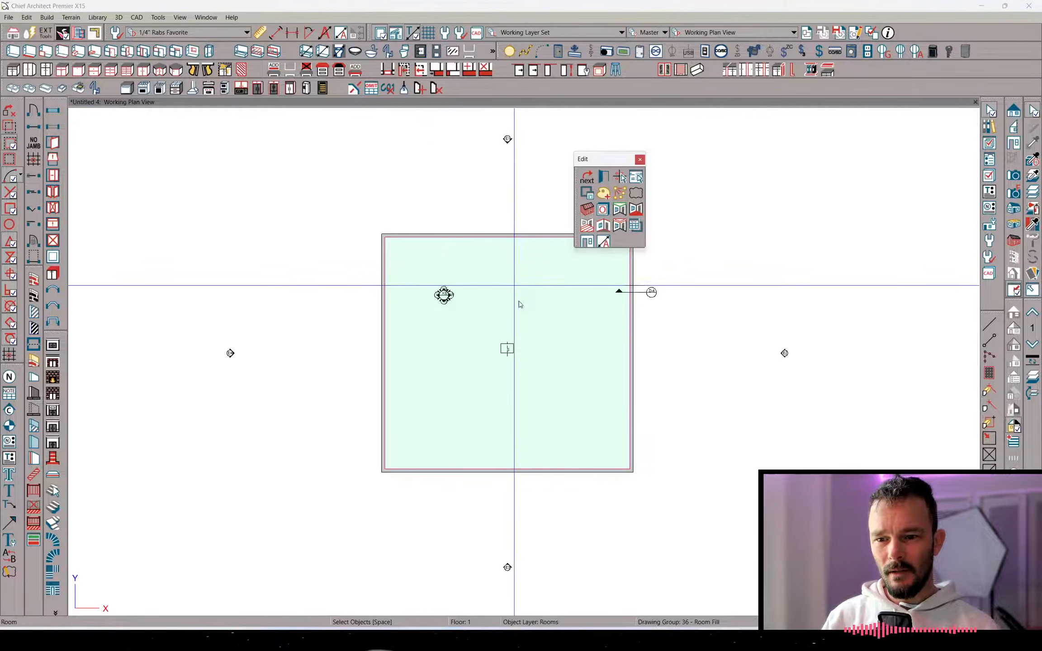
{"action": "right_click", "coordinate": [527, 301]}
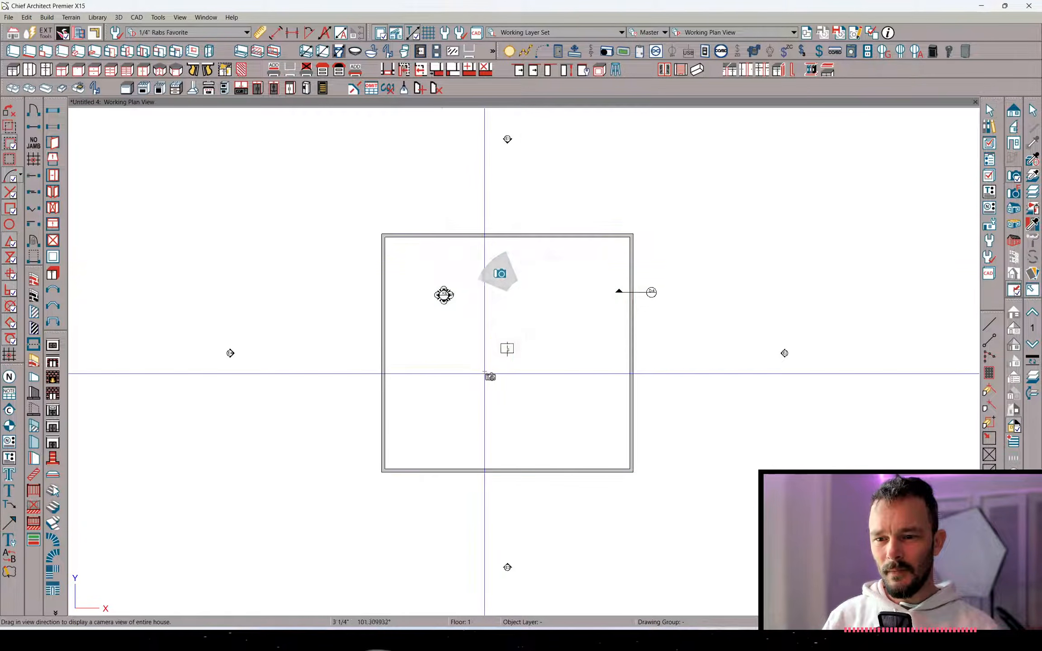
{"action": "left_click_drag", "start_coordinate": [485, 373], "coordinate": [515, 258]}
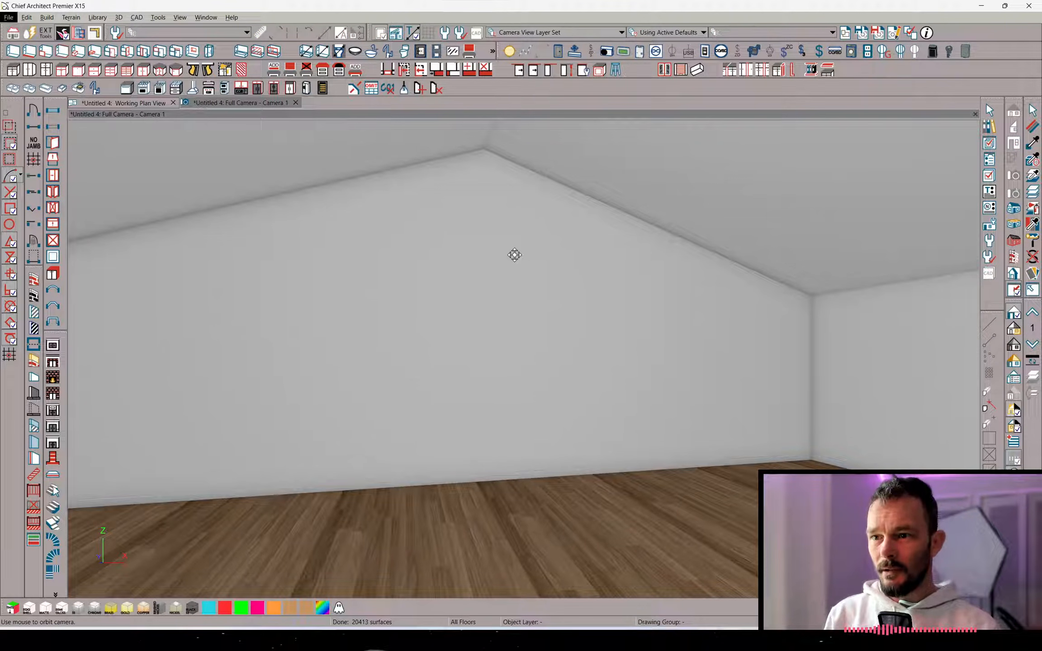
{"action": "key", "text": "alt+w"}
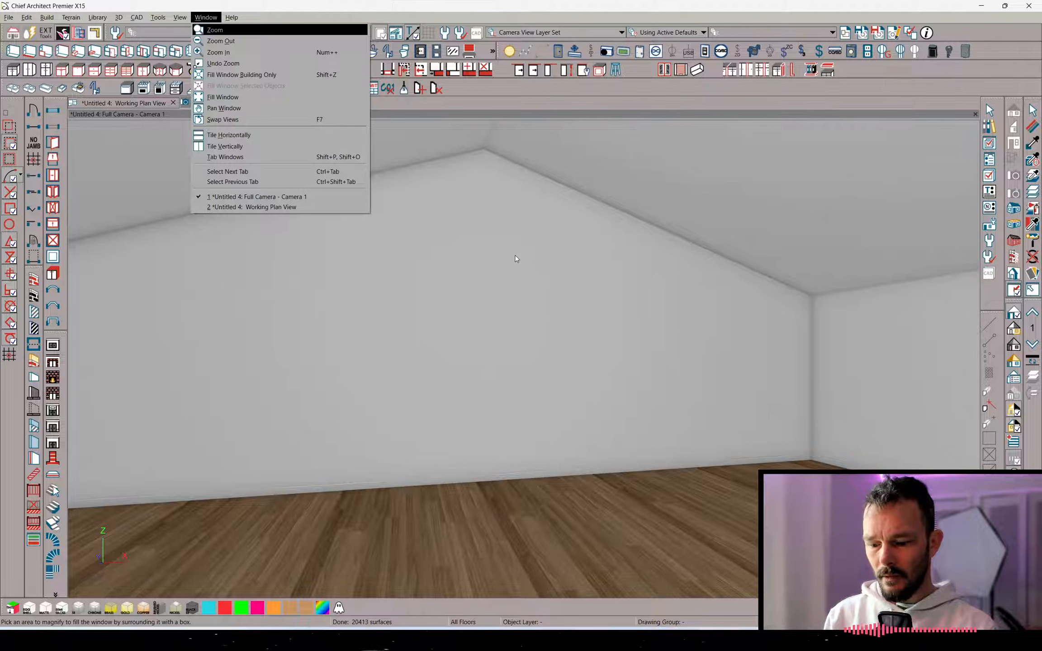
{"action": "key", "text": "v"}
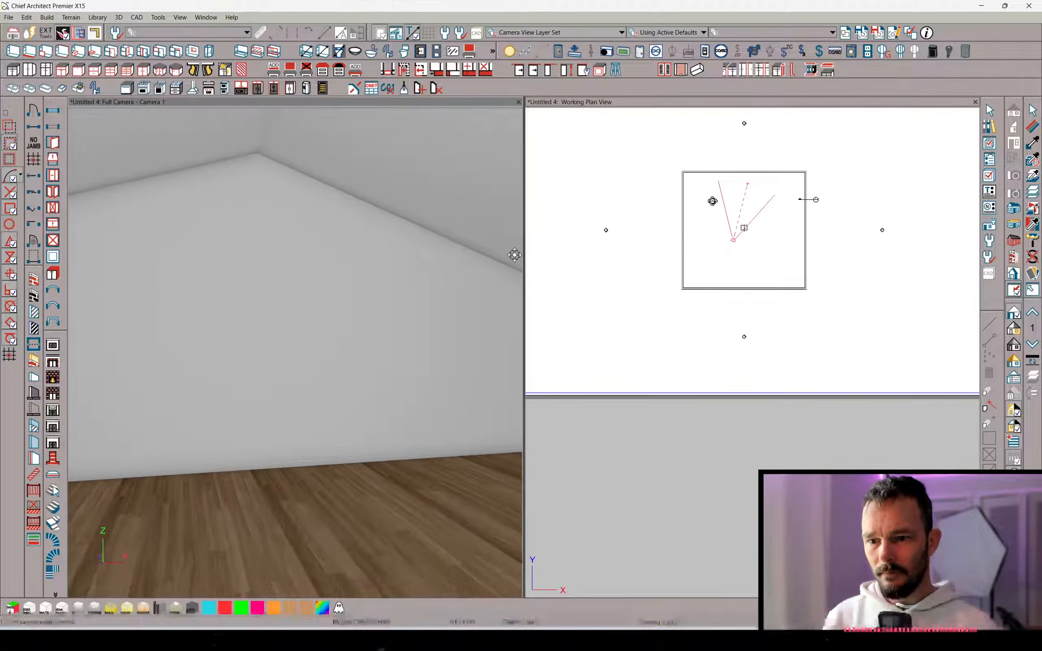
Place a soffit in the room's upper right corner in plan and stretch it along the gable wall to the ridge centerline, about 16'-2 5/8" long
{"action": "left_click", "coordinate": [791, 183]}
{"action": "scroll", "coordinate": [878, 176], "scroll_direction": "up", "scroll_amount": 4}
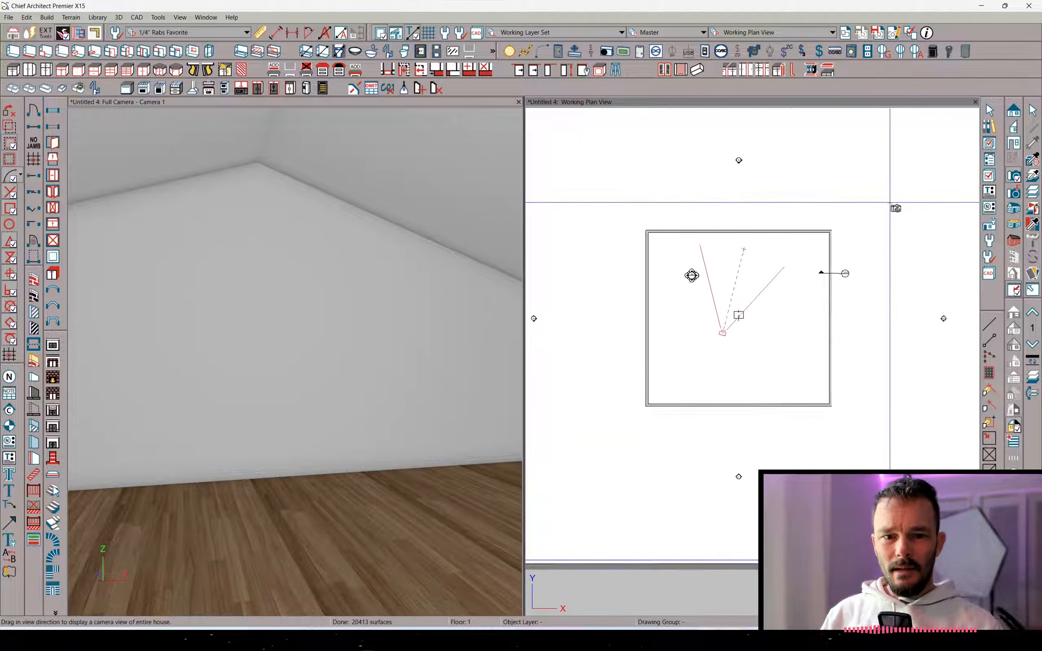
{"action": "scroll", "coordinate": [889, 202], "scroll_direction": "up", "scroll_amount": 4}
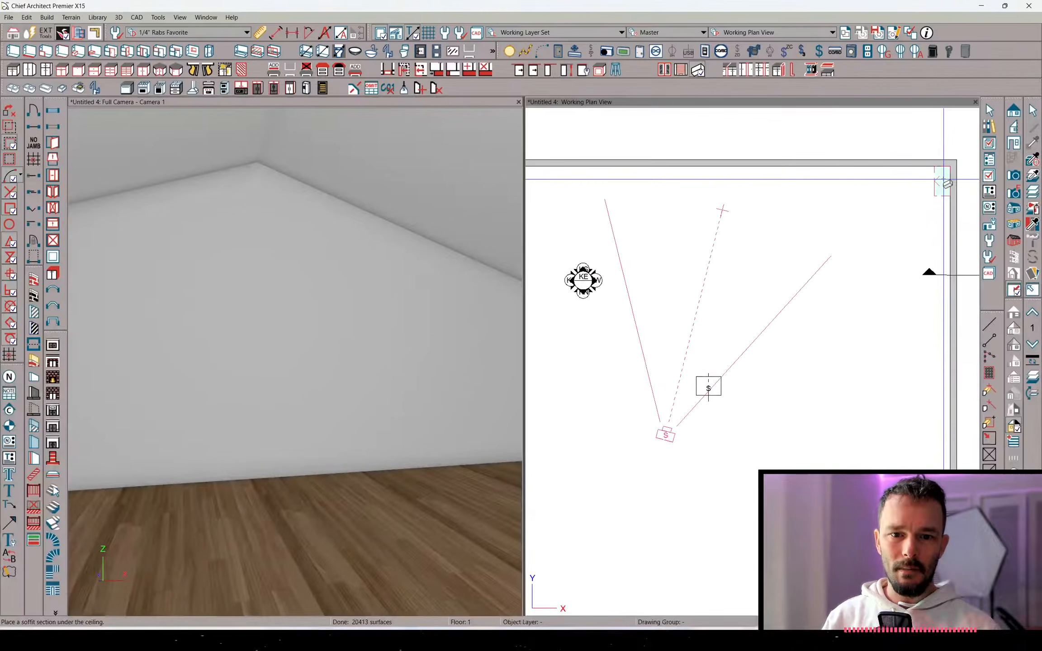
{"action": "left_click", "coordinate": [937, 186]}
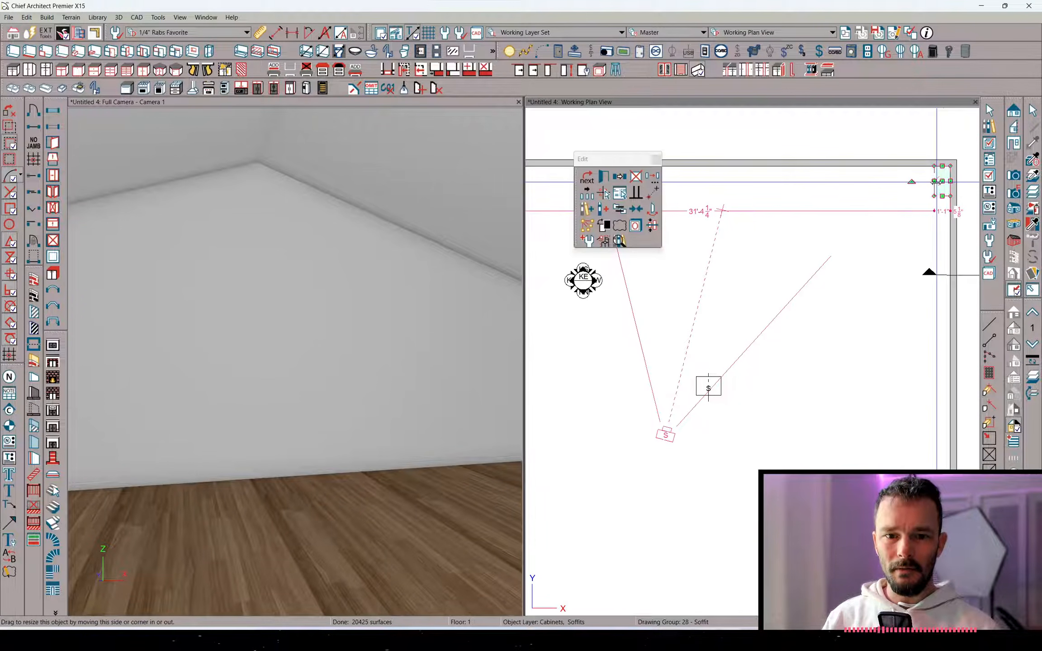
{"action": "left_click_drag", "start_coordinate": [924, 183], "coordinate": [802, 268]}
{"action": "scroll", "coordinate": [767, 228], "scroll_direction": "down", "scroll_amount": 1}
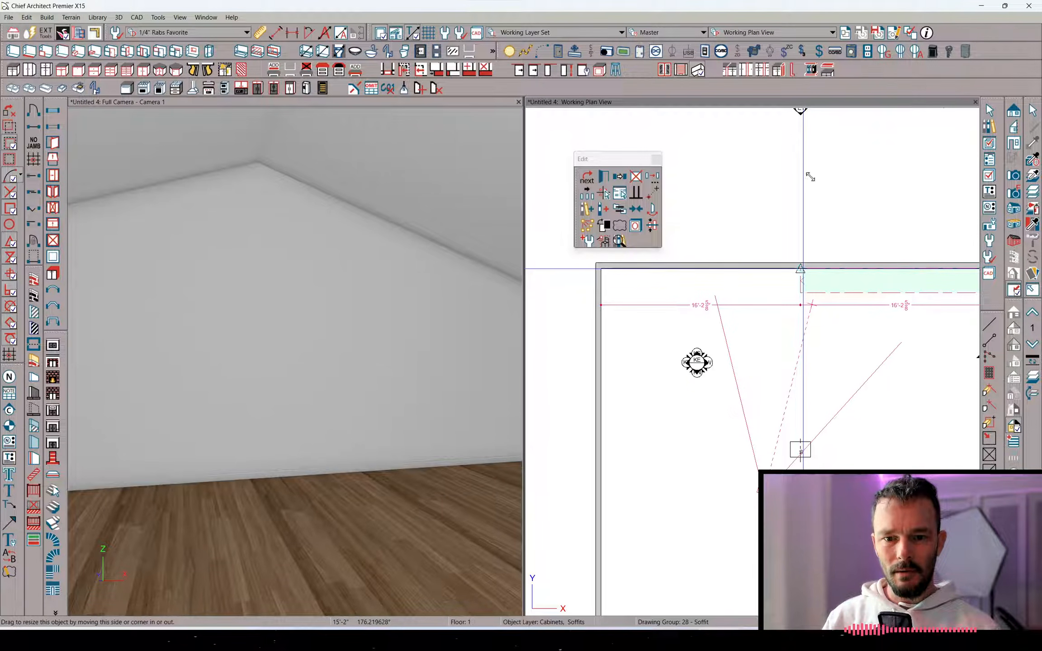
Resize the soffit to a 4" width, keeping it flush against the inside face of the gable wall
{"action": "scroll", "coordinate": [830, 270], "scroll_direction": "up", "scroll_amount": 2}
{"action": "middle_click_drag", "start_coordinate": [893, 292], "coordinate": [816, 260]}
{"action": "left_click_drag", "start_coordinate": [823, 261], "coordinate": [822, 254]}
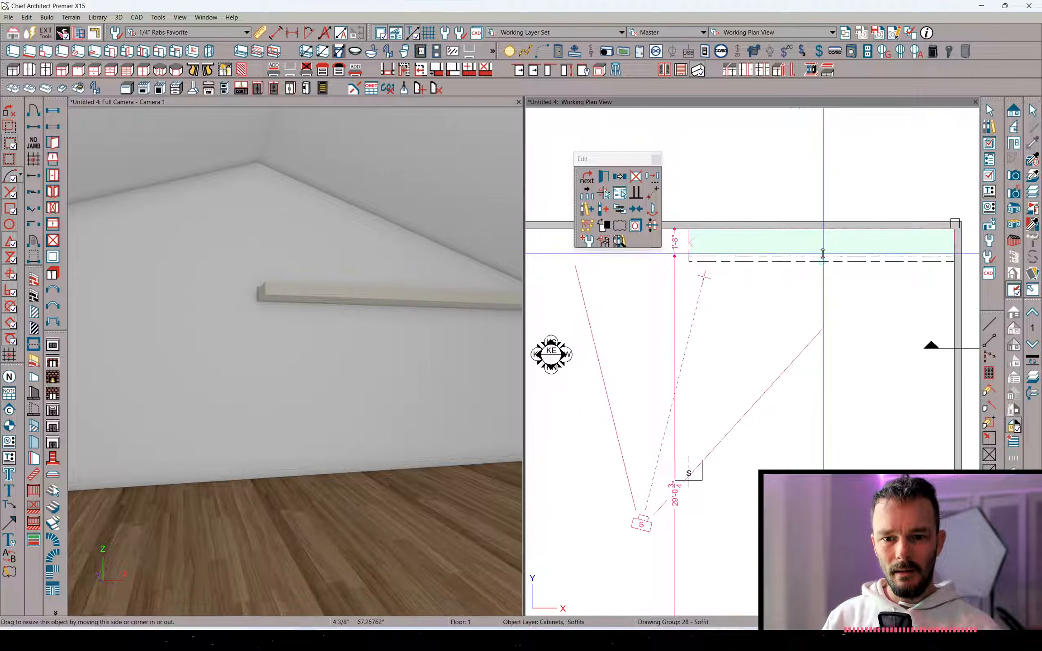
{"action": "left_click", "coordinate": [676, 243]}
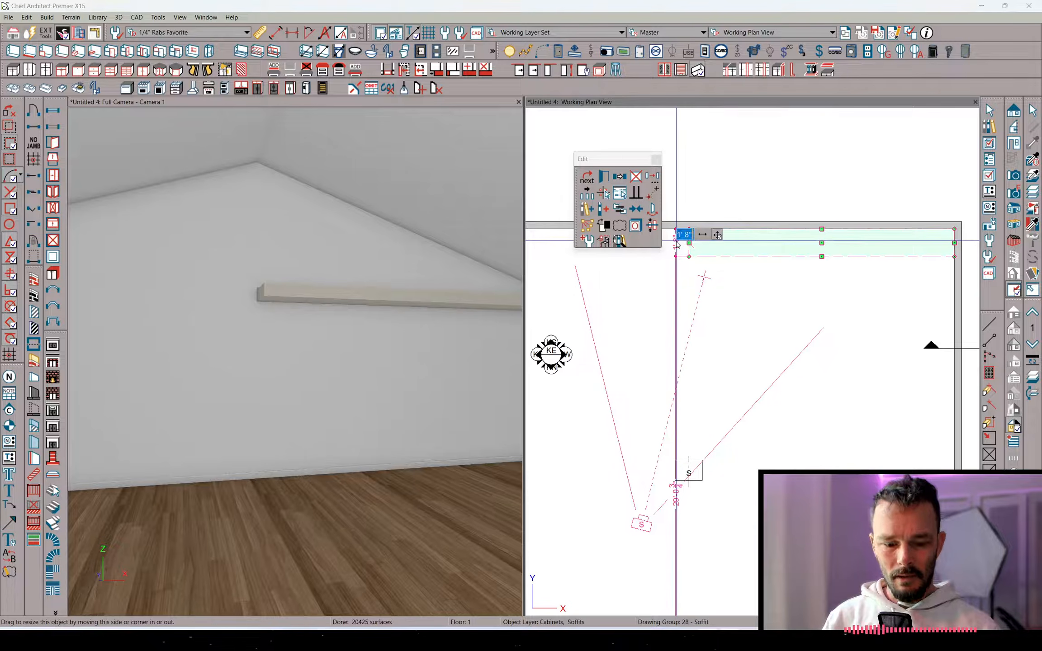
{"action": "key", "text": "Return"}
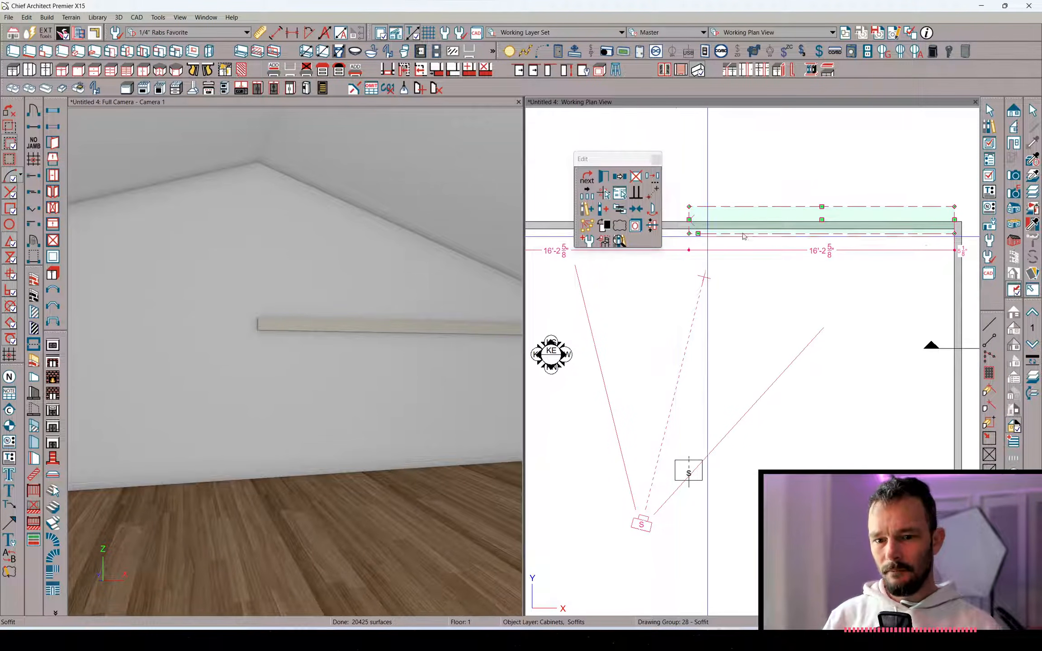
{"action": "left_click_drag", "start_coordinate": [822, 206], "coordinate": [820, 229]}
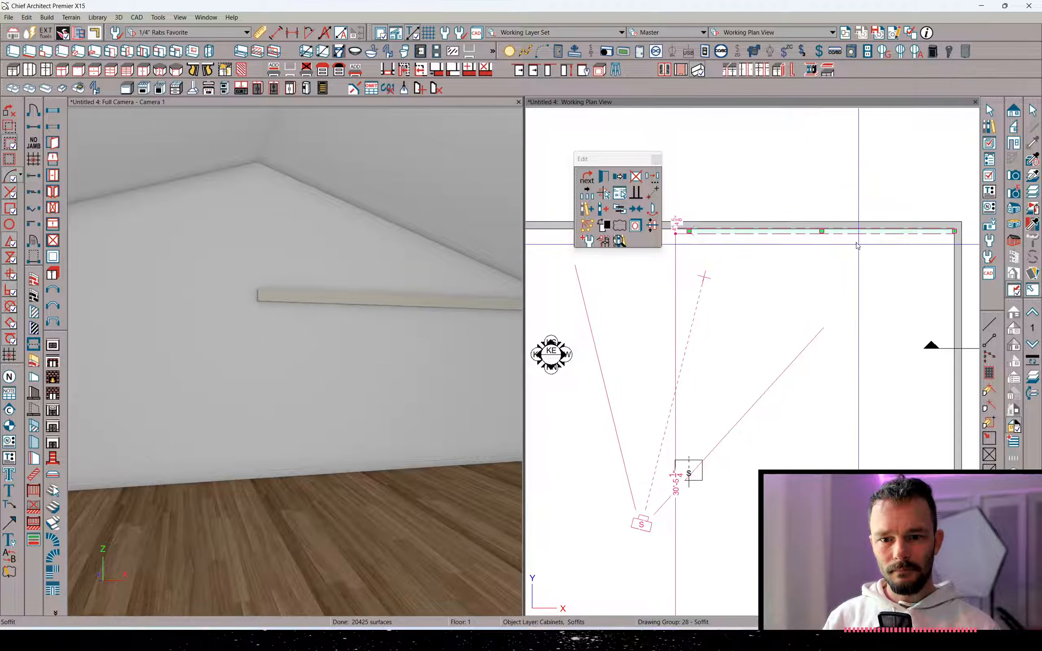
Make the soffit a Sloped Soffit and enable Place Under Roof in its specification
{"action": "double_click", "coordinate": [821, 239]}
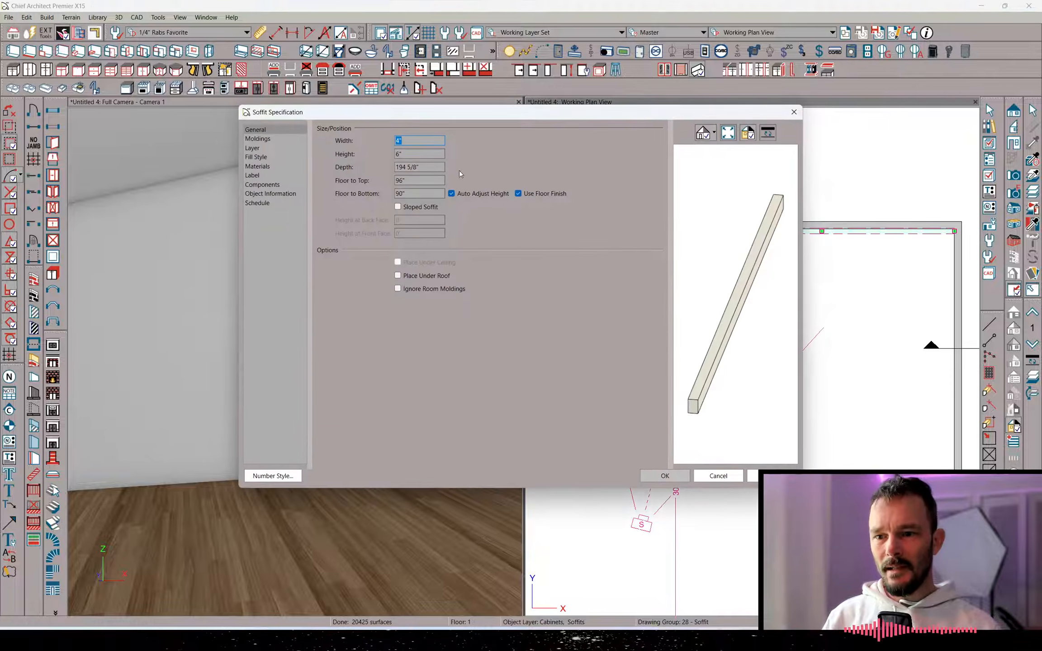
{"action": "left_click", "coordinate": [398, 207]}
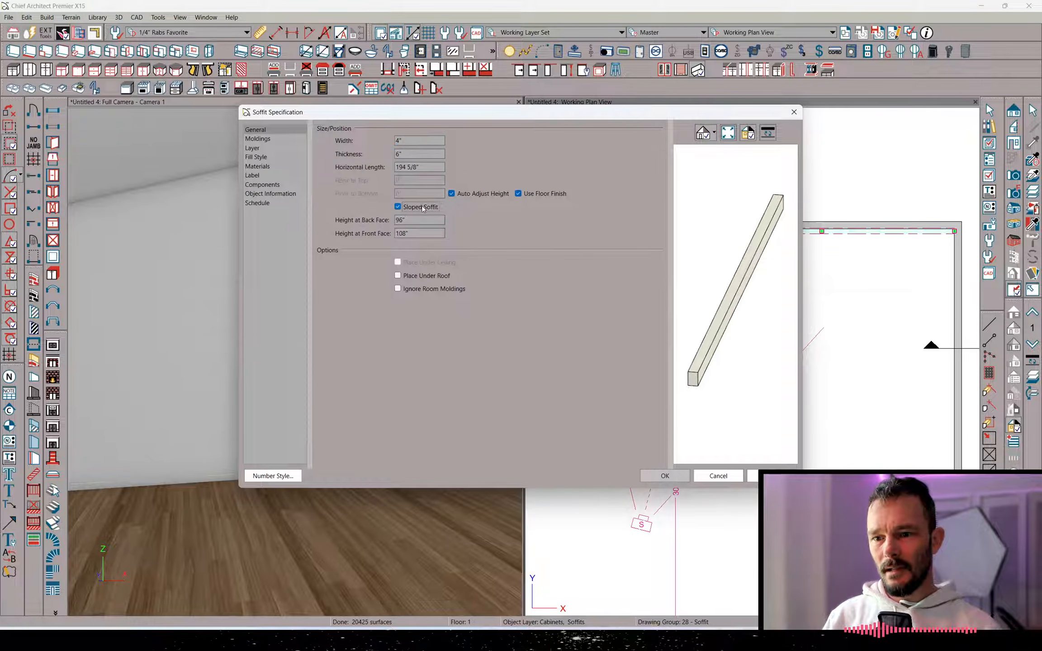
{"action": "left_click", "coordinate": [422, 276]}
{"action": "left_click", "coordinate": [664, 476]}
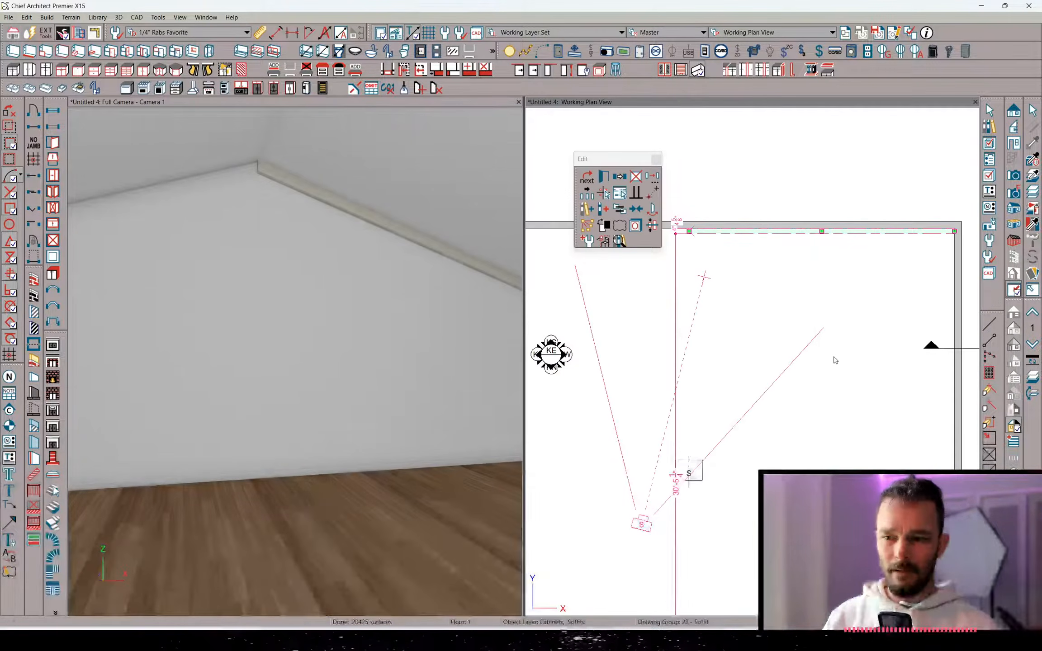
Paint the sloped soffit in the camera view with the material 072-Rabs Oak Cabinet-Turned
{"action": "left_click", "coordinate": [300, 270]}
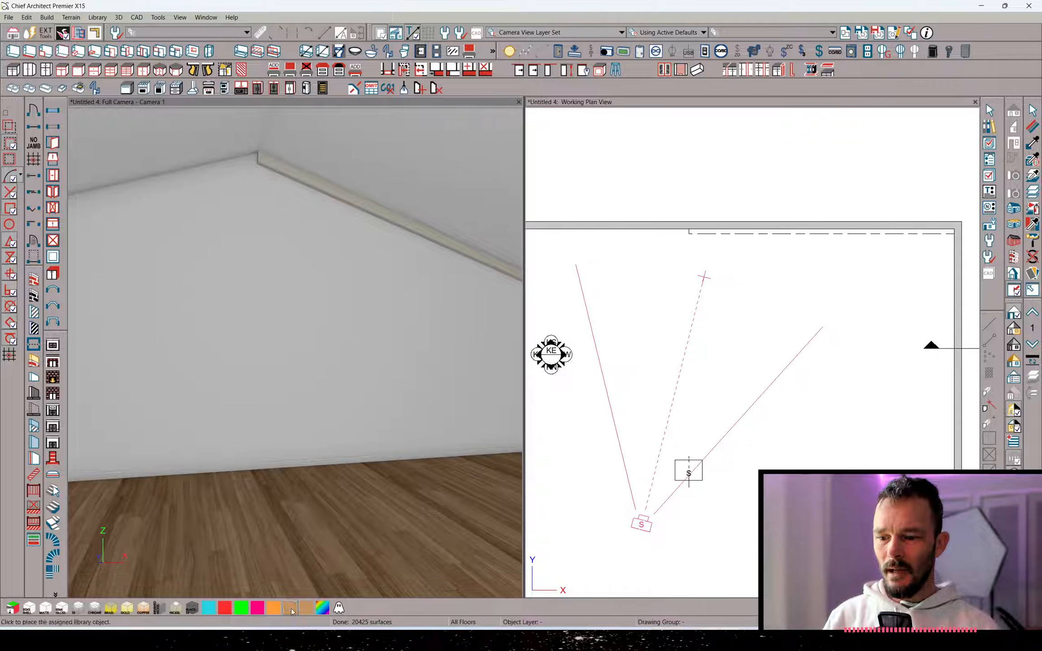
{"action": "left_click", "coordinate": [306, 611]}
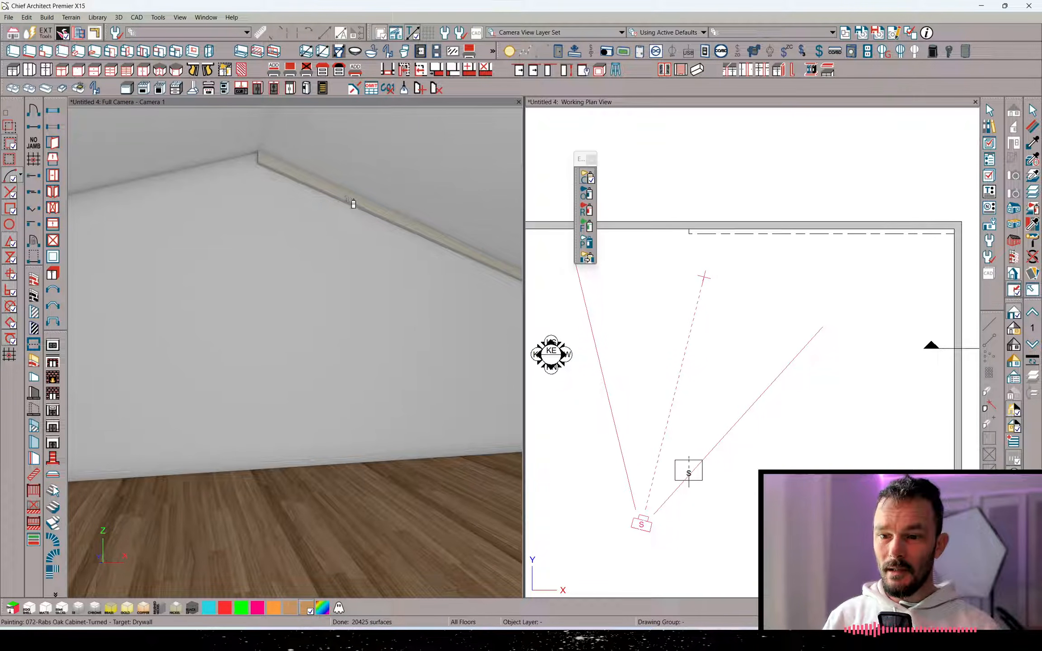
{"action": "left_click", "coordinate": [353, 203]}
Inspect the oak beam along the sloped ceiling from close up, from below and from farther back in the camera view
{"action": "scroll", "coordinate": [342, 269], "scroll_direction": "up", "scroll_amount": 3}
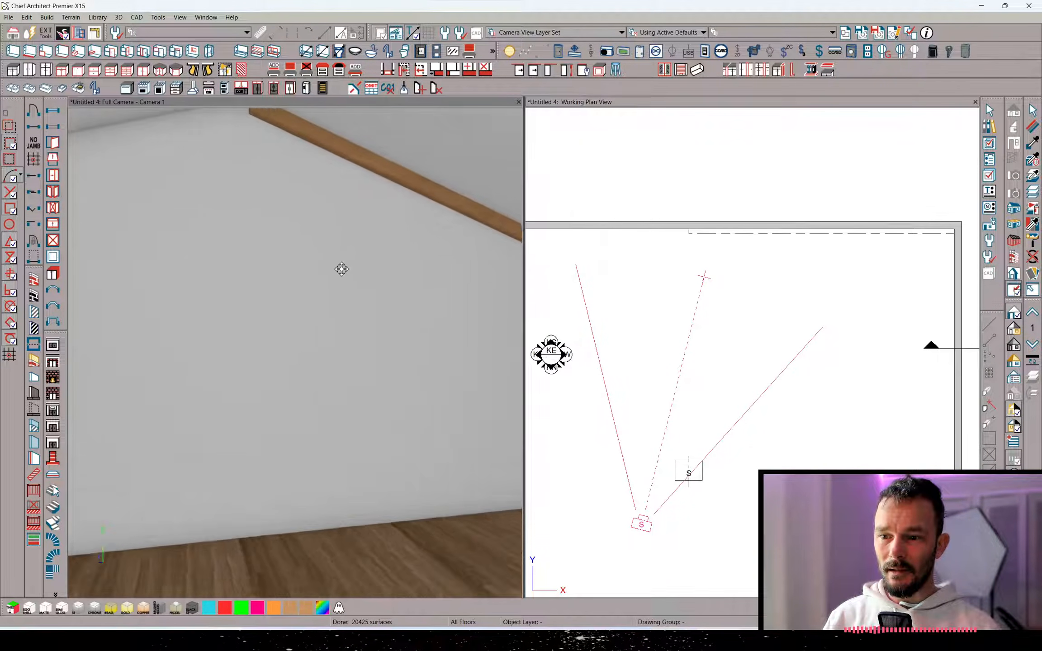
{"action": "scroll", "coordinate": [342, 268], "scroll_direction": "up", "scroll_amount": 5}
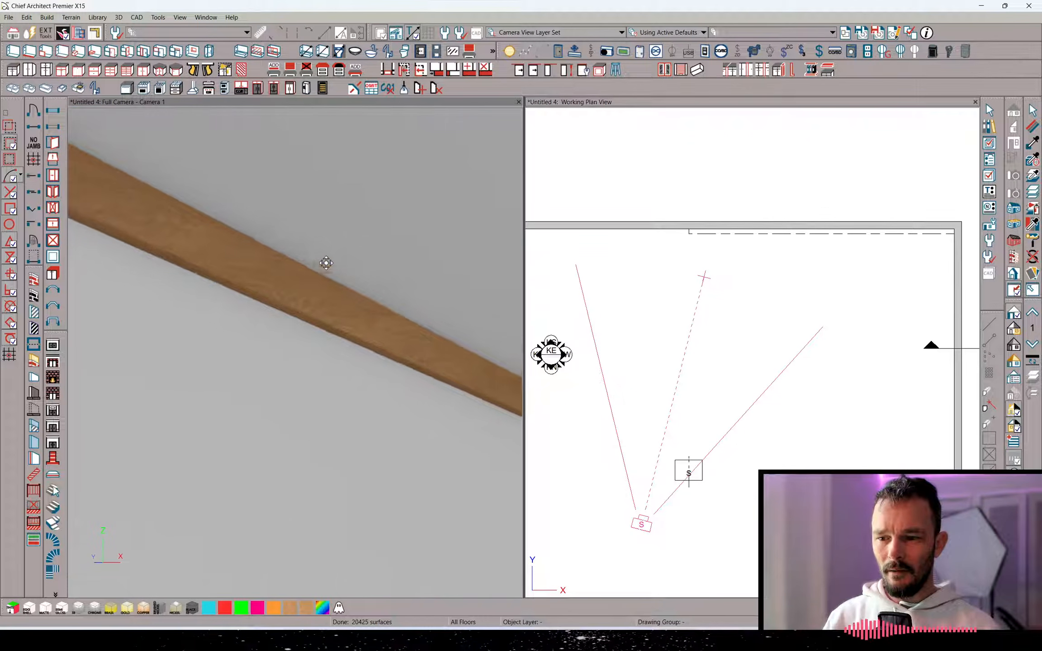
{"action": "middle_click_drag", "start_coordinate": [326, 262], "coordinate": [332, 266]}
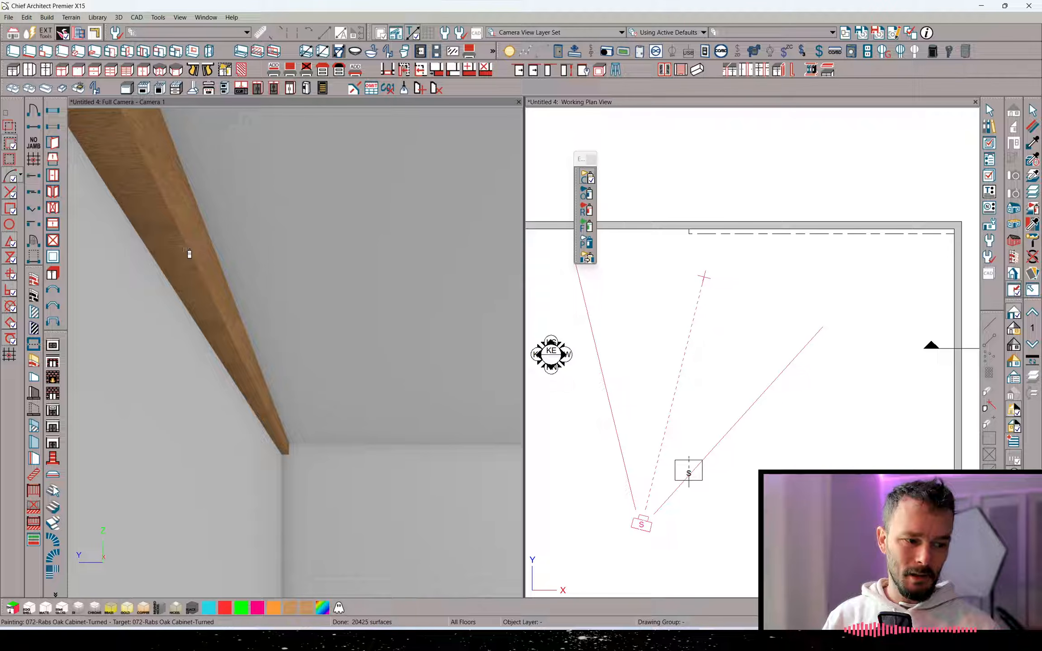
{"action": "mouse_move", "coordinate": [179, 245]}
{"action": "middle_mouse_down"}
{"action": "mouse_move", "coordinate": [311, 272]}
{"action": "mouse_move", "coordinate": [328, 285]}
{"action": "mouse_move", "coordinate": [328, 308]}
{"action": "middle_mouse_up"}
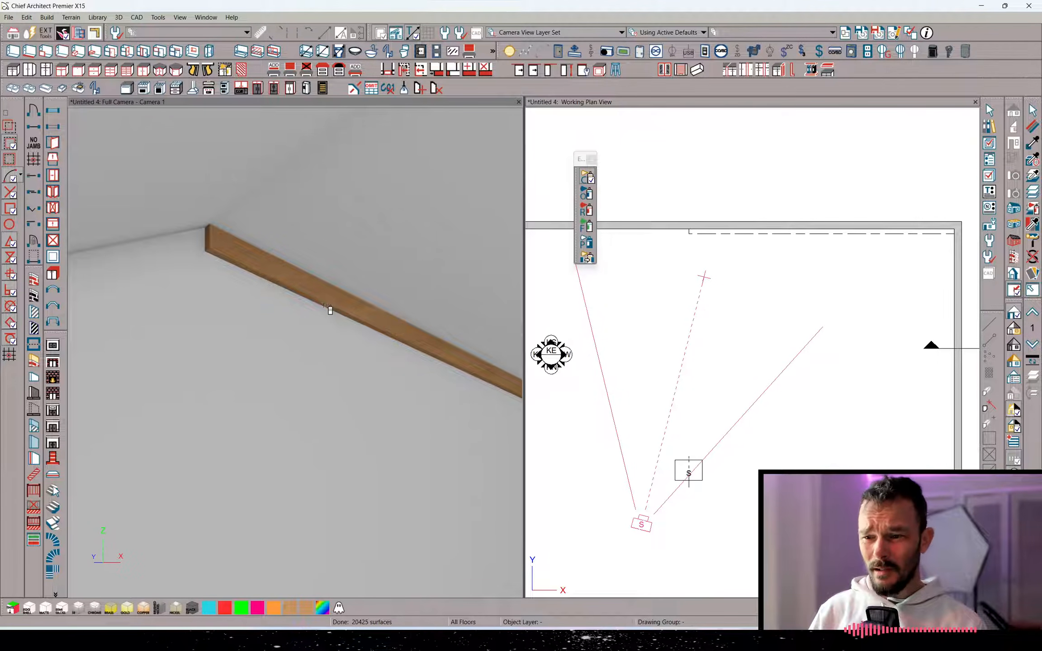
{"action": "mouse_move", "coordinate": [328, 272]}
{"action": "middle_mouse_down"}
{"action": "mouse_move", "coordinate": [360, 242]}
{"action": "mouse_move", "coordinate": [383, 274]}
{"action": "mouse_move", "coordinate": [382, 258]}
{"action": "middle_mouse_up"}
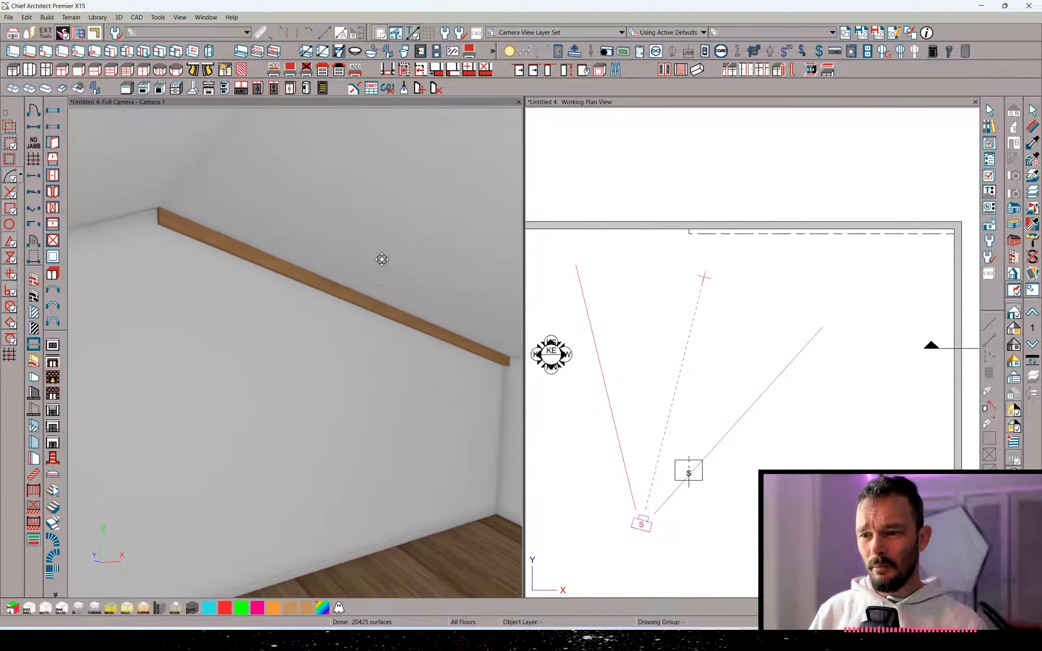
Turn off Use Room Ceiling Finish for the sloped roof plane and delete both material layers from its ceiling finish
{"action": "left_click", "coordinate": [380, 253]}
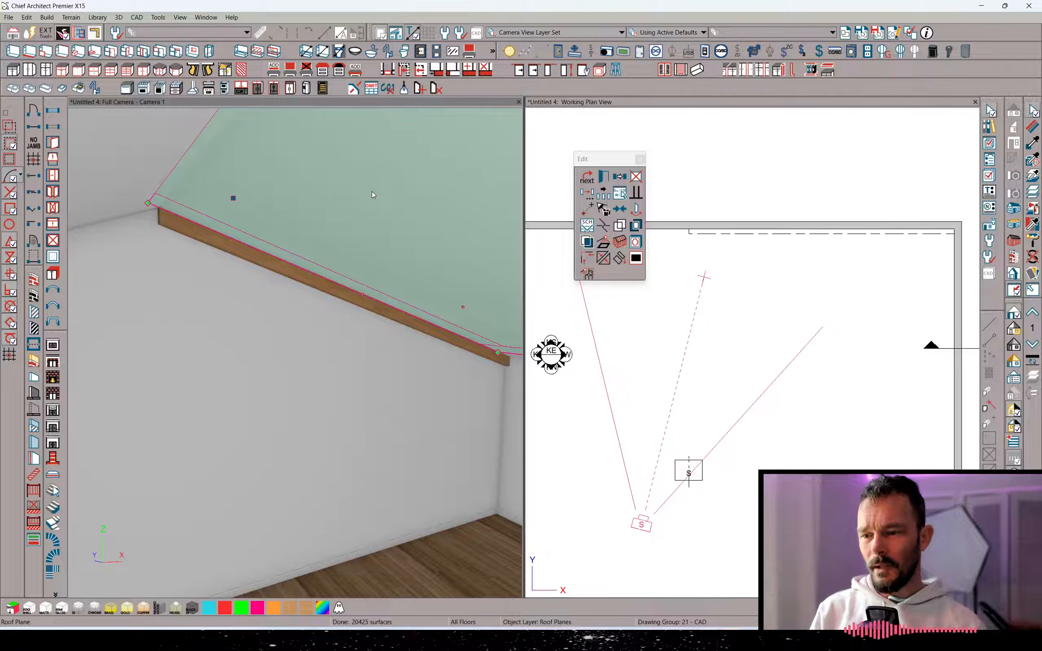
{"action": "double_click", "coordinate": [372, 195]}
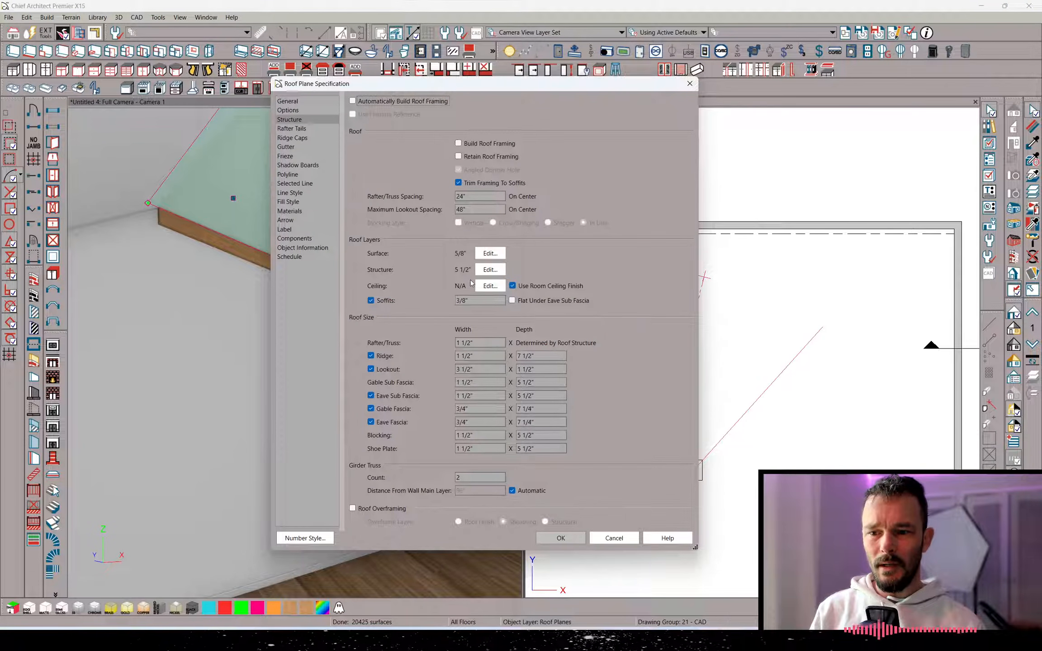
{"action": "left_click", "coordinate": [512, 286]}
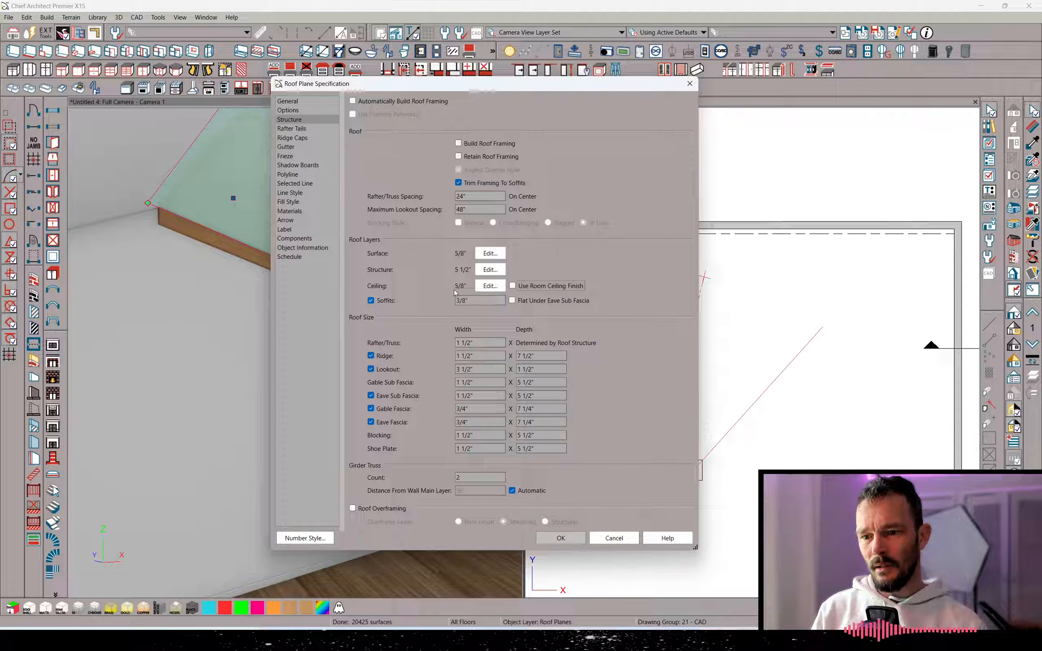
{"action": "left_click", "coordinate": [490, 284]}
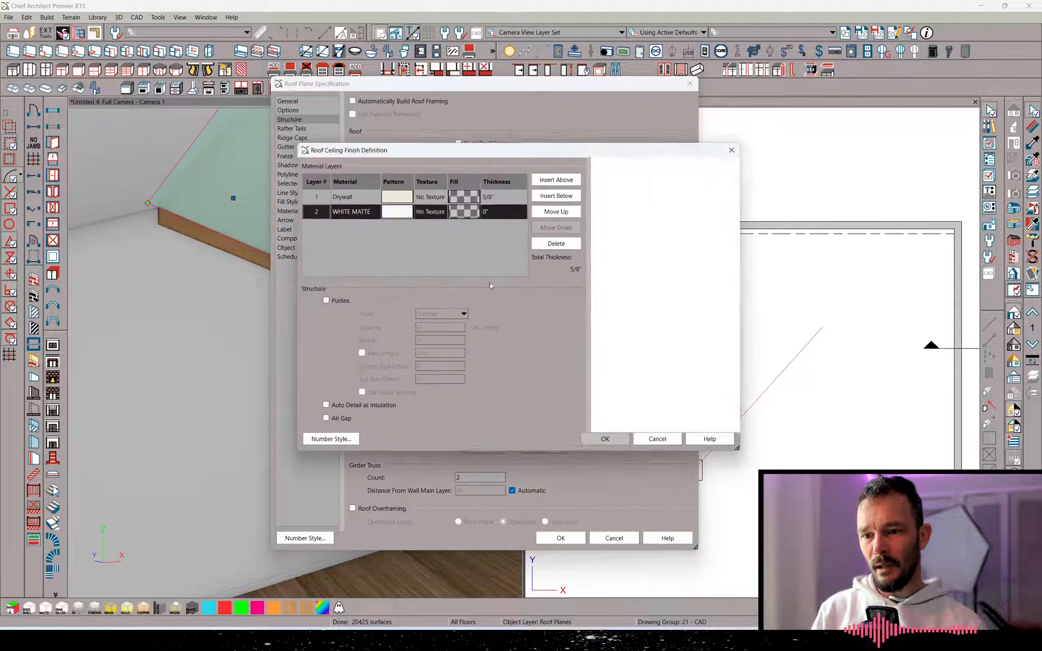
{"action": "left_click", "coordinate": [576, 244]}
{"action": "left_click", "coordinate": [576, 244]}
{"action": "left_click", "coordinate": [607, 442]}
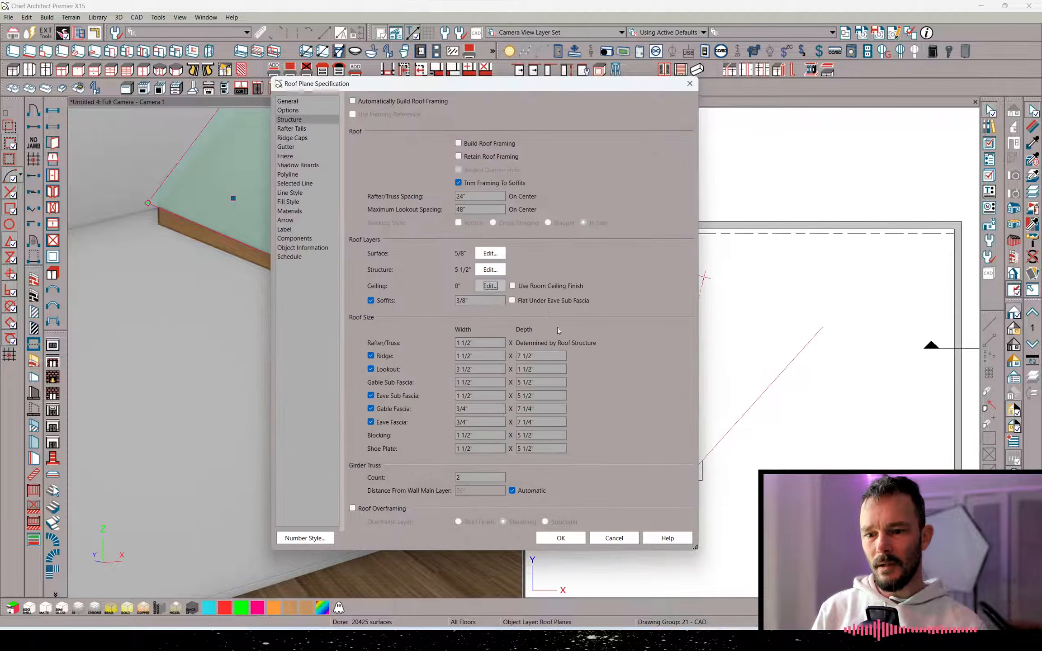
Set the roof plane's Fir Framing structure layer to 7 1/2" thick and its rafter/truss width to 3 1/2"
{"action": "left_click", "coordinate": [489, 270]}
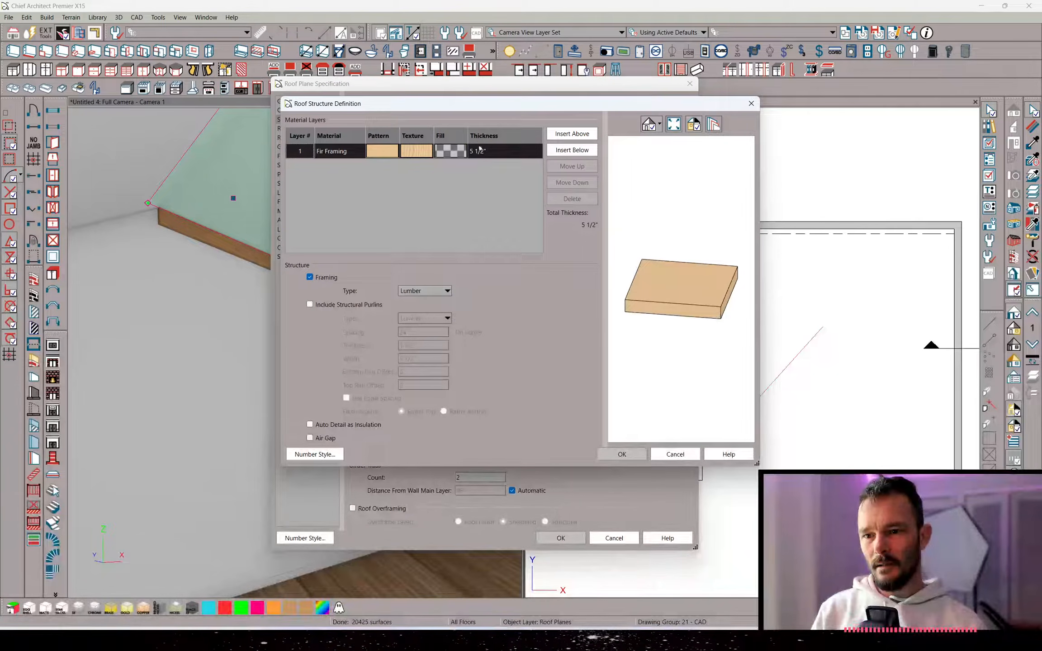
{"action": "key", "text": "Return"}
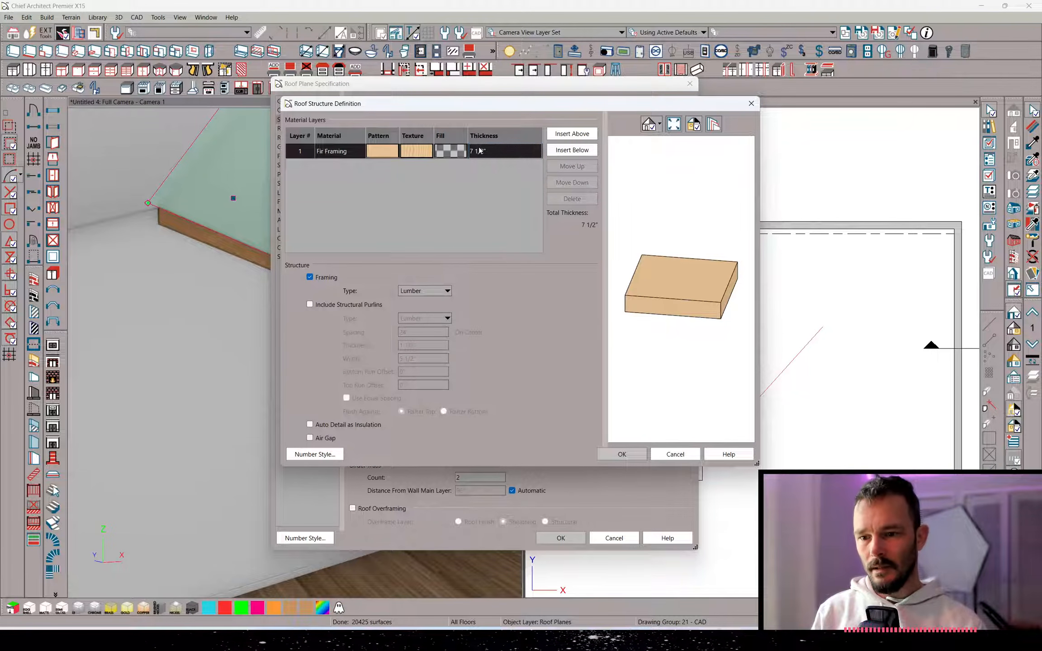
{"action": "left_click", "coordinate": [633, 457]}
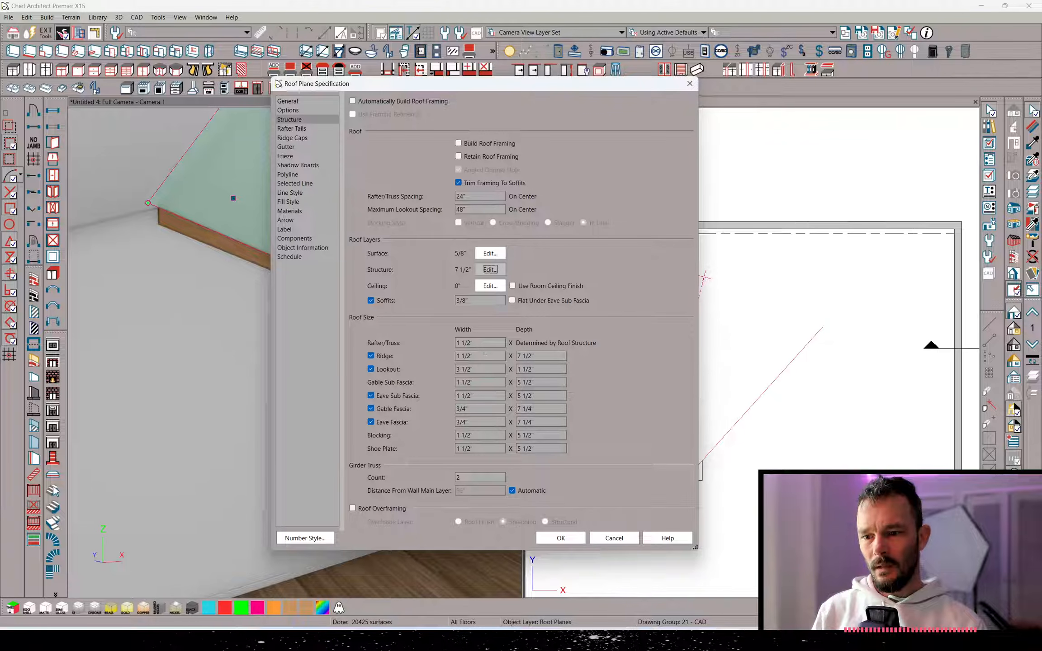
{"action": "left_click", "coordinate": [490, 357]}
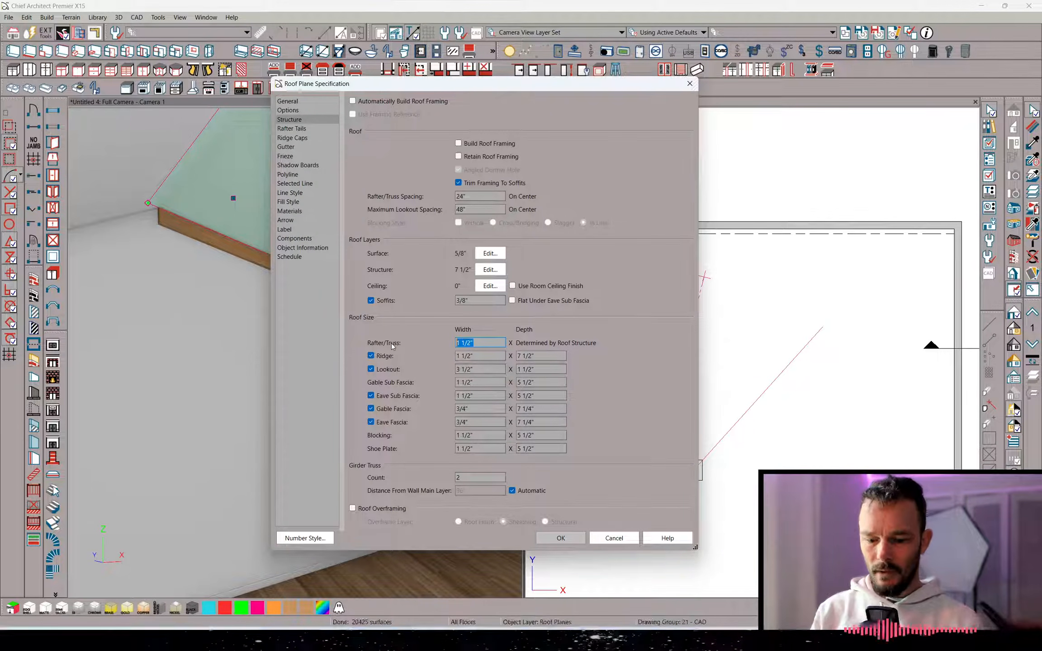
{"action": "type", "text": "3 1/2\""}
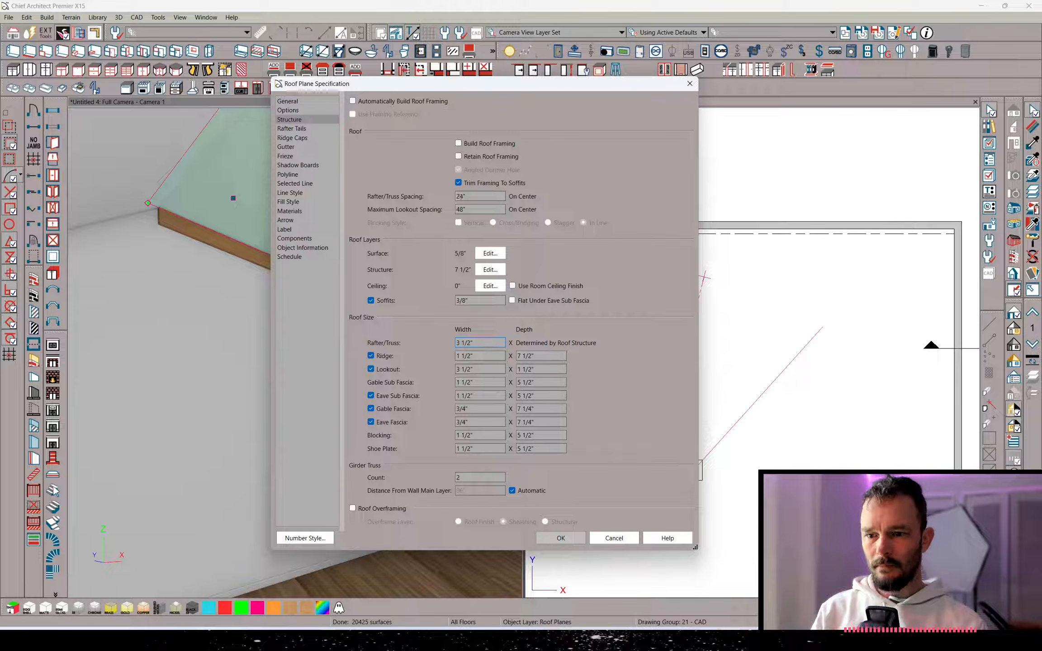
Replace the OSB-Hrz material of the roof surface's second layer with the Rabs Rustic material, found by searching the library for "rdsiding"
{"action": "left_click", "coordinate": [492, 253]}
{"action": "left_click", "coordinate": [428, 215]}
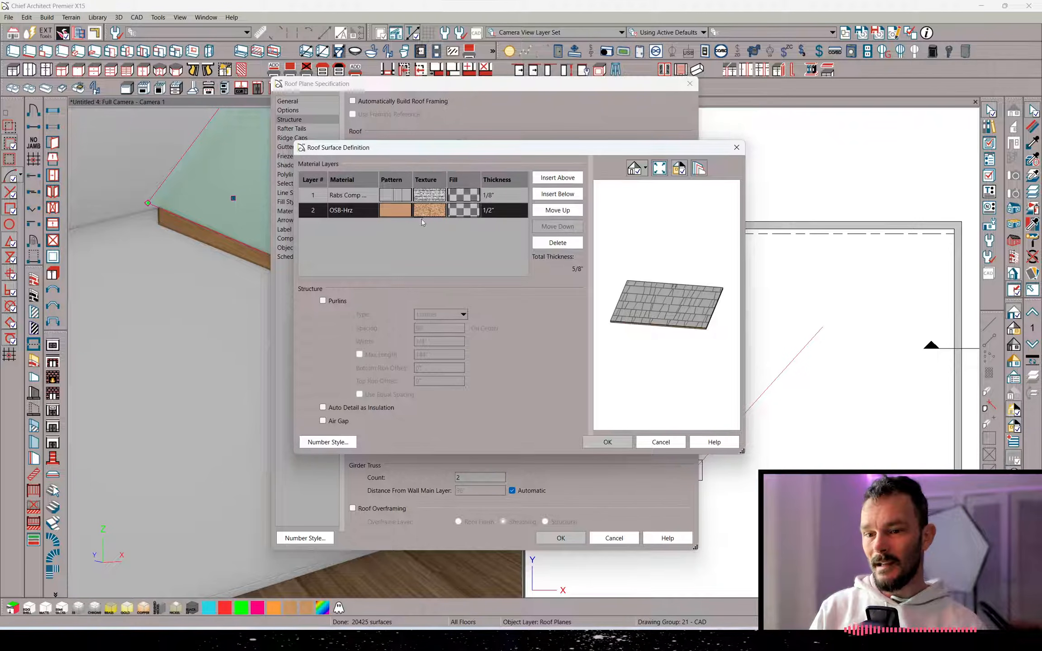
{"action": "left_click", "coordinate": [420, 213]}
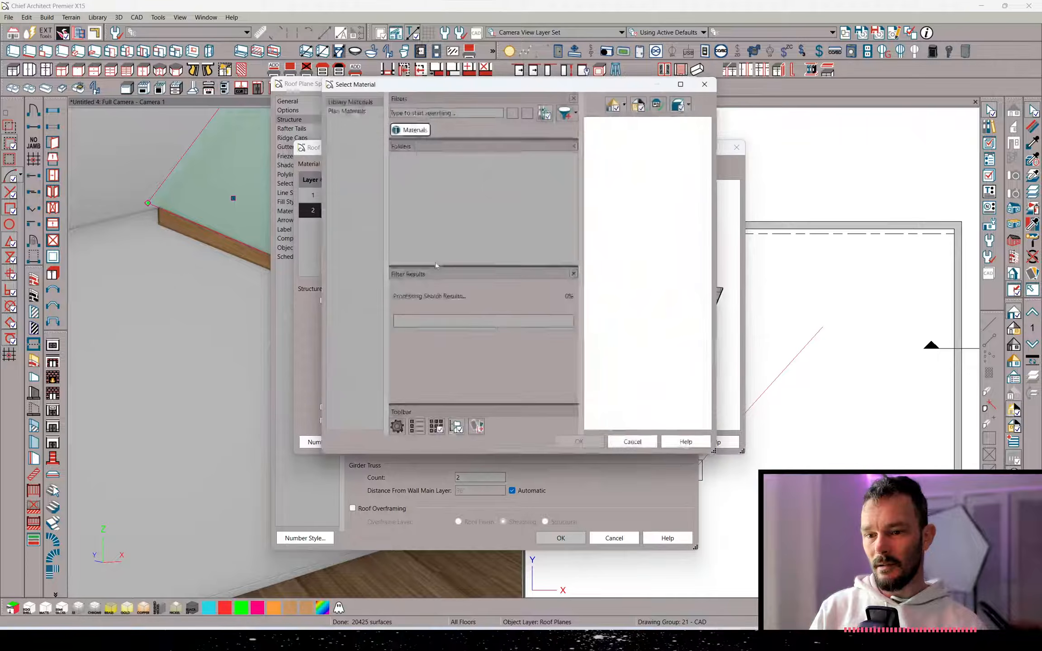
{"action": "left_click", "coordinate": [426, 113]}
{"action": "type", "text": "rdsiding"}
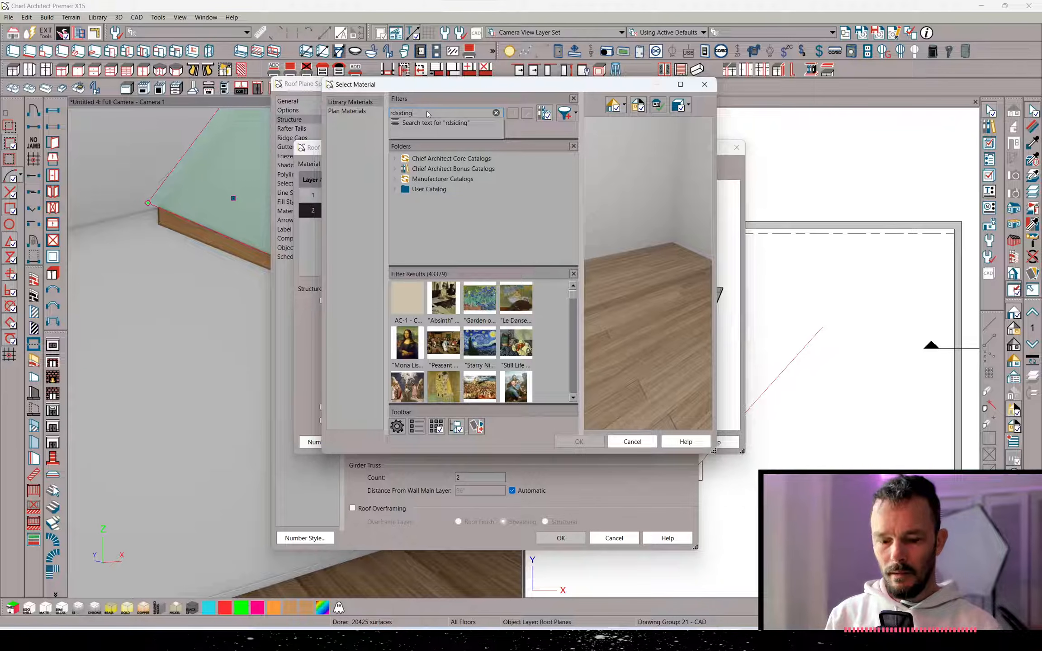
{"action": "key", "text": "Return"}
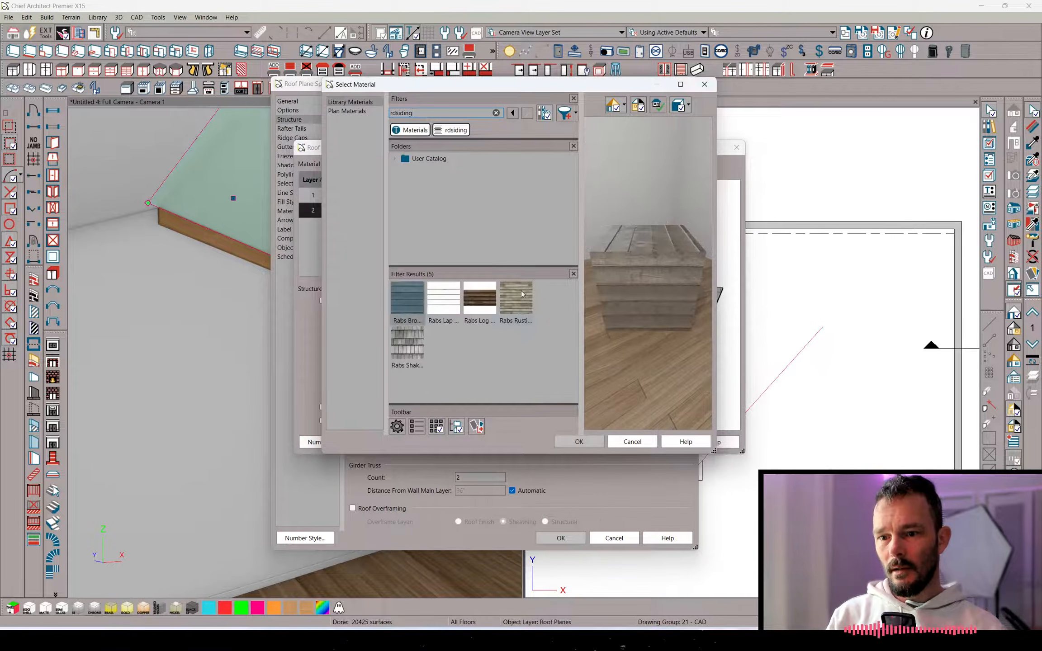
{"action": "left_click", "coordinate": [522, 294]}
{"action": "left_click", "coordinate": [579, 442]}
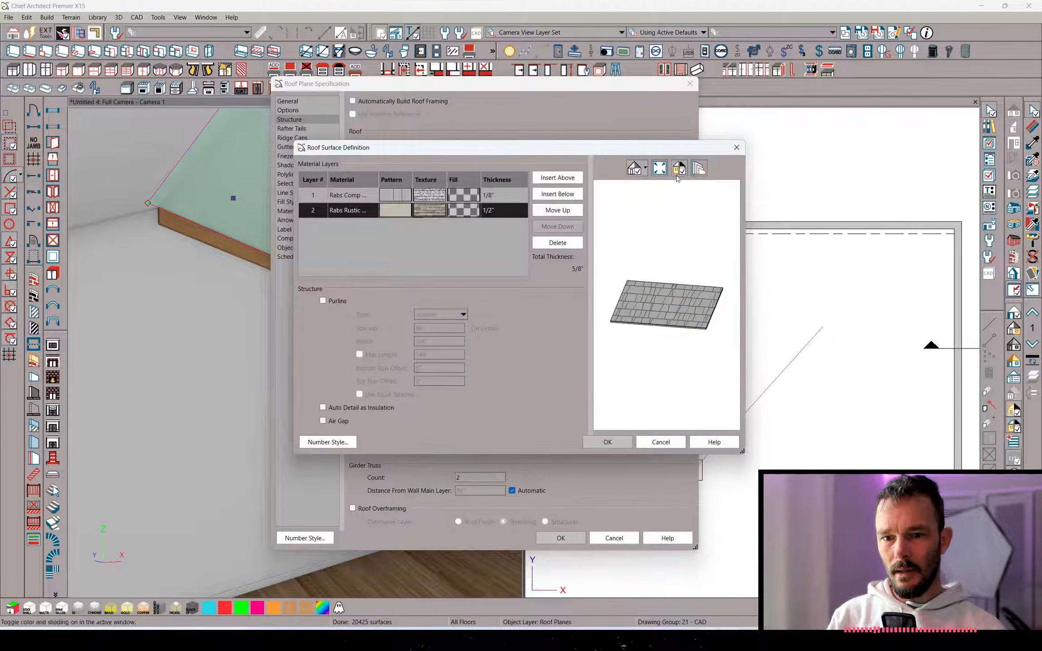
Preview the roof surface from below in Standard rendering and apply the roof plane changes, turning Auto Rebuild Roofs off
{"action": "left_click", "coordinate": [638, 168]}
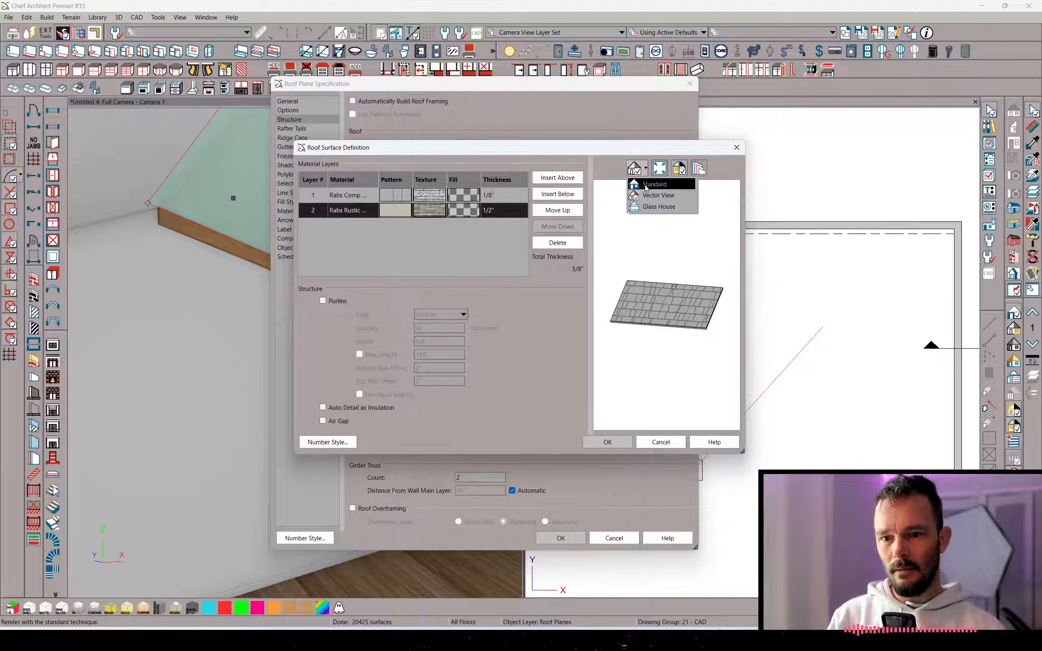
{"action": "left_click", "coordinate": [645, 187]}
{"action": "left_click_drag", "start_coordinate": [667, 277], "coordinate": [674, 220]}
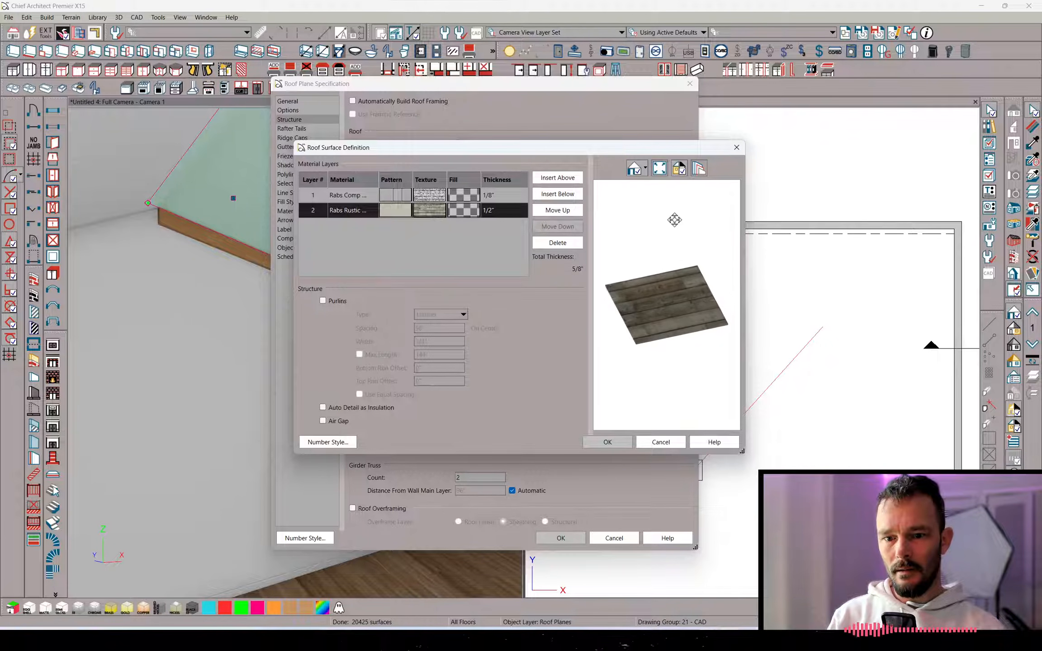
{"action": "left_click", "coordinate": [608, 442]}
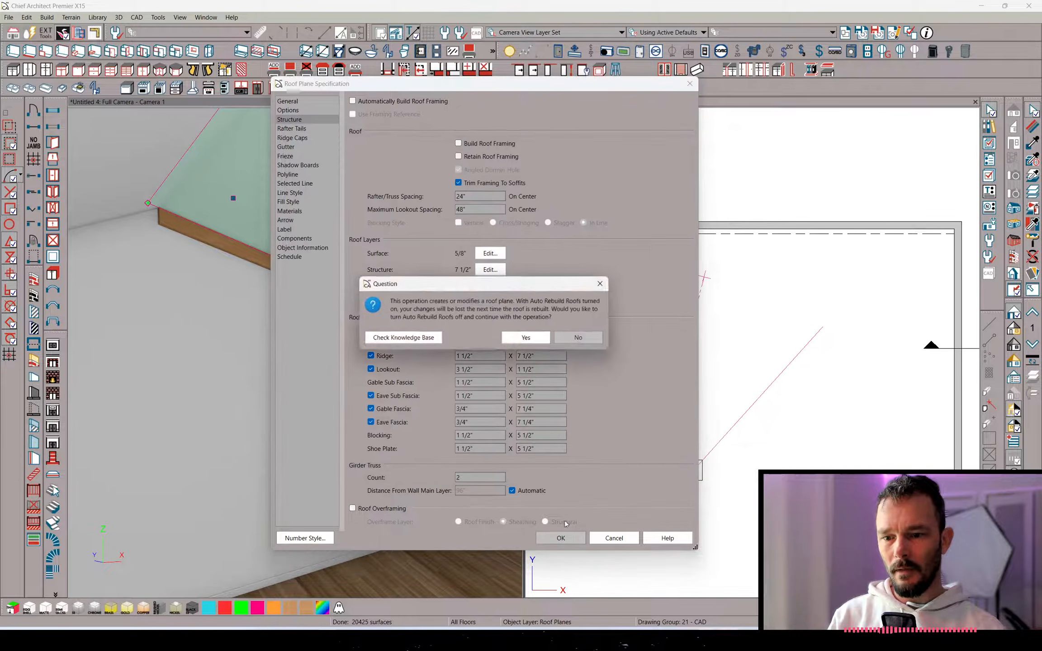
{"action": "left_click", "coordinate": [533, 345]}
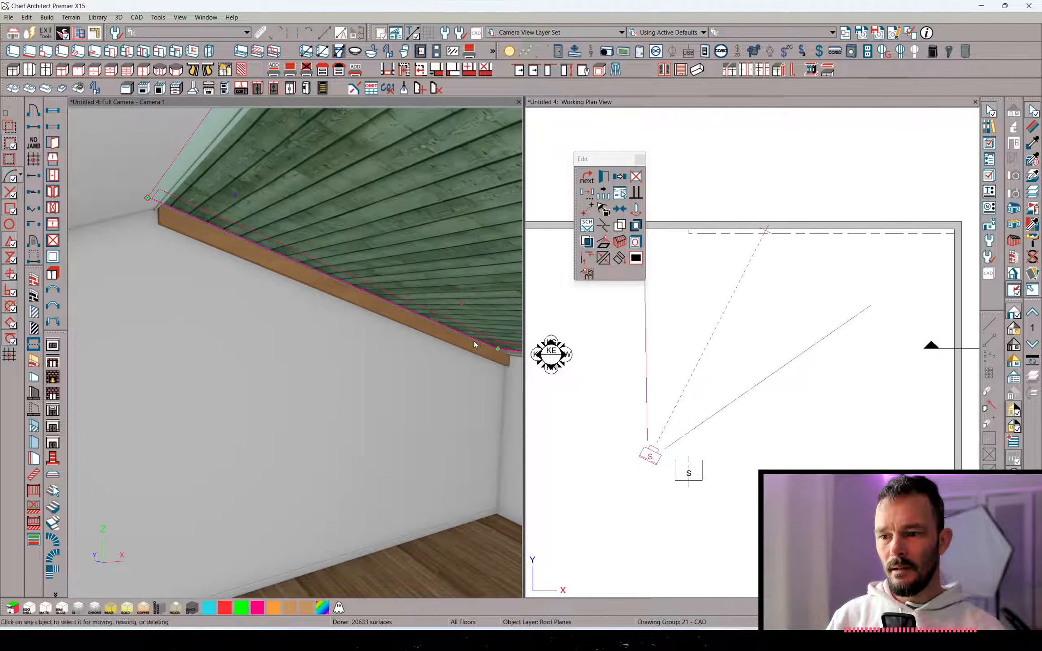
Build framing for the selected roof plane with the "Framing, Roof Rafters" layer displayed, and inspect the exposed rafters in the camera view
{"action": "left_click", "coordinate": [620, 241]}
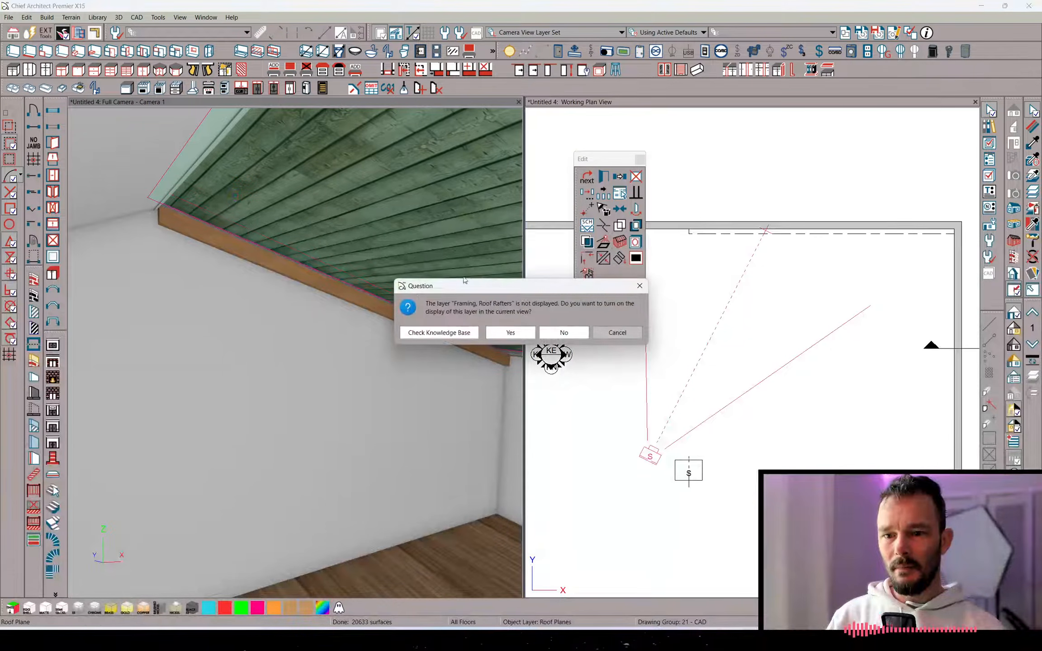
{"action": "left_click", "coordinate": [511, 332]}
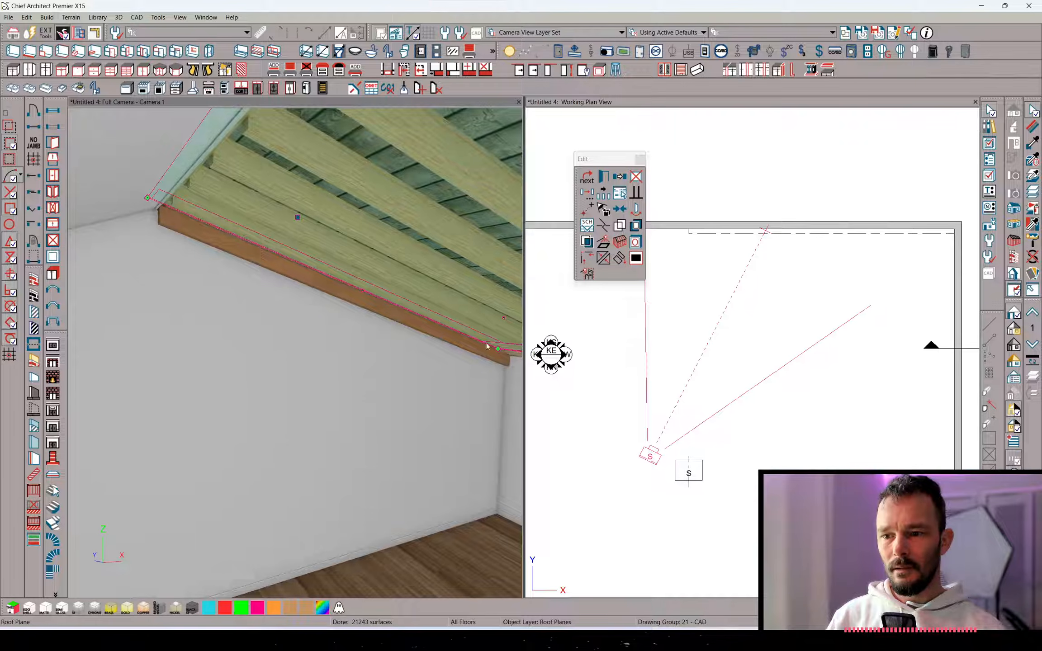
{"action": "scroll", "coordinate": [439, 361], "scroll_direction": "down", "scroll_amount": 3}
{"action": "mouse_move", "coordinate": [439, 362]}
{"action": "middle_mouse_down"}
{"action": "mouse_move", "coordinate": [368, 263]}
{"action": "mouse_move", "coordinate": [416, 367]}
{"action": "mouse_move", "coordinate": [468, 292]}
{"action": "mouse_move", "coordinate": [491, 288]}
{"action": "mouse_move", "coordinate": [444, 358]}
{"action": "middle_mouse_up"}
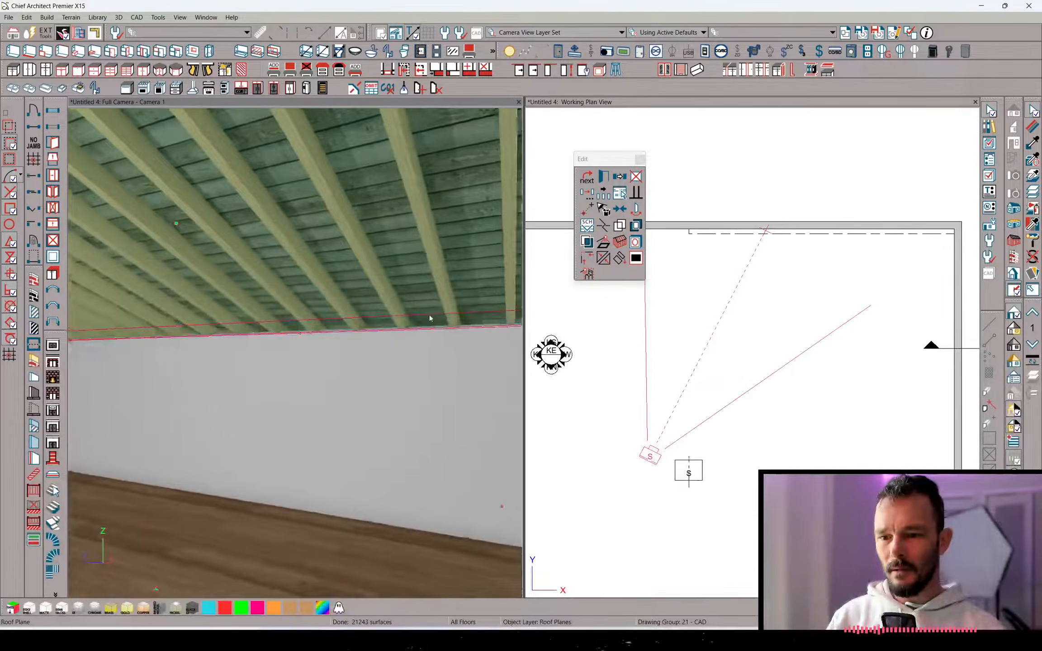
{"action": "middle_click_drag", "start_coordinate": [429, 318], "coordinate": [375, 263]}
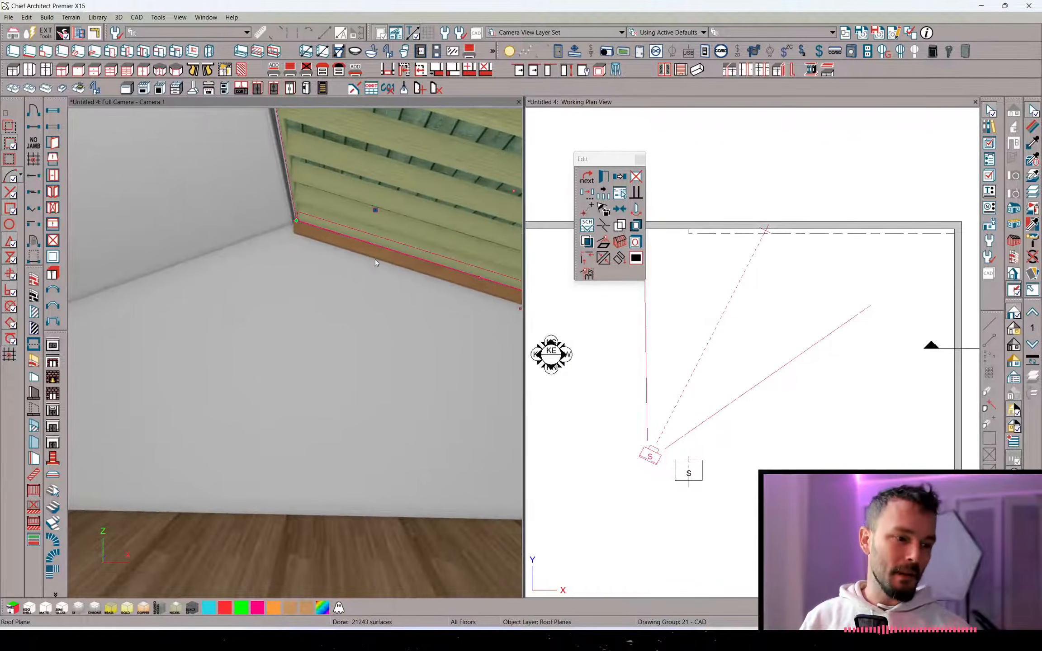
Close the camera view and the Untitled 4 plan without saving the changes
{"action": "left_click", "coordinate": [518, 101]}
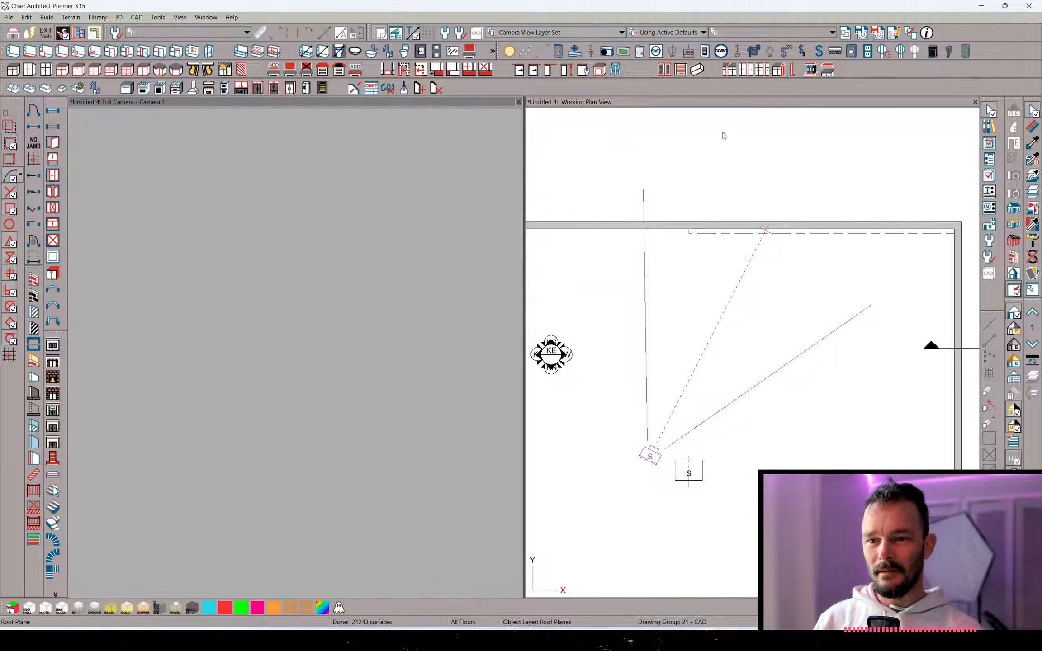
{"action": "left_click", "coordinate": [975, 102]}
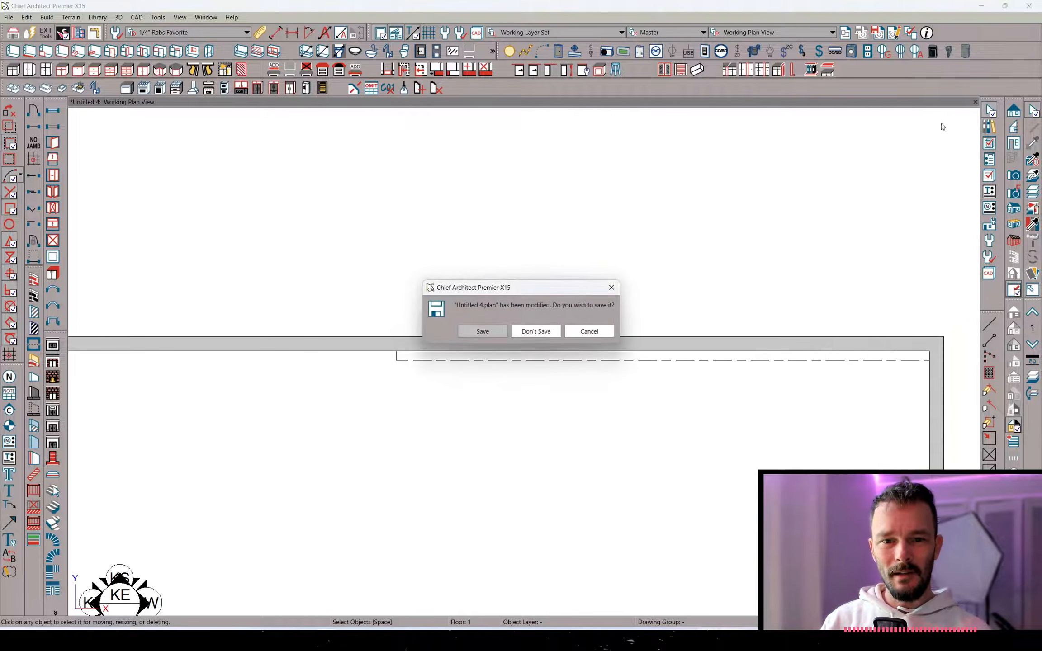
{"action": "left_click", "coordinate": [531, 334]}
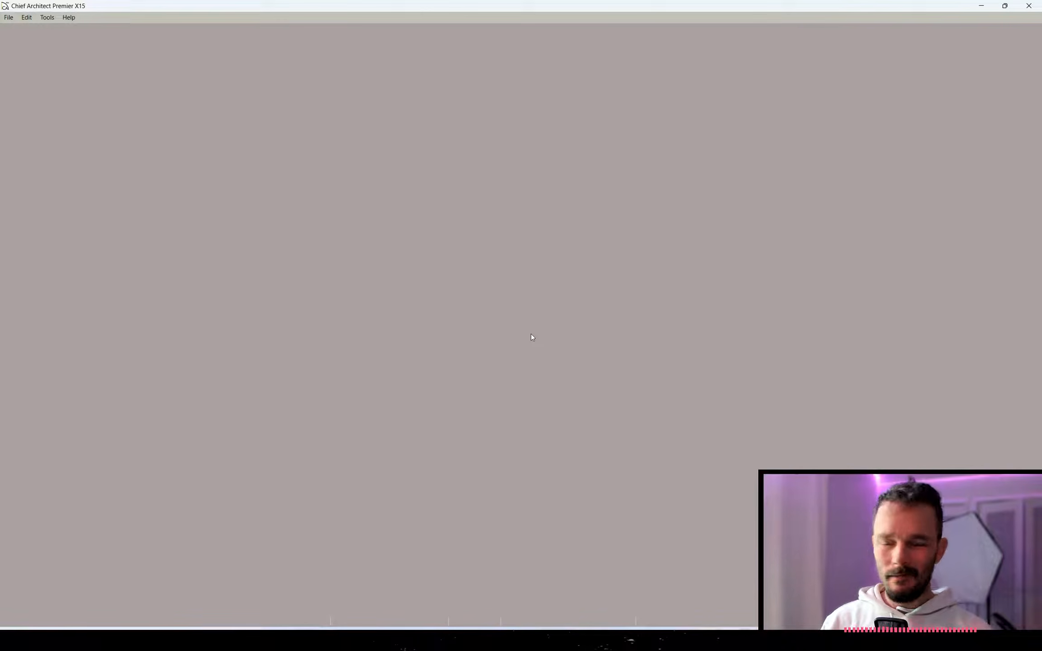
Switch to the ChiefTalk forum in the browser and read the General Q & A topic "reflection in windows for exterior RTRT"
{"action": "key", "text": "alt+Tab"}
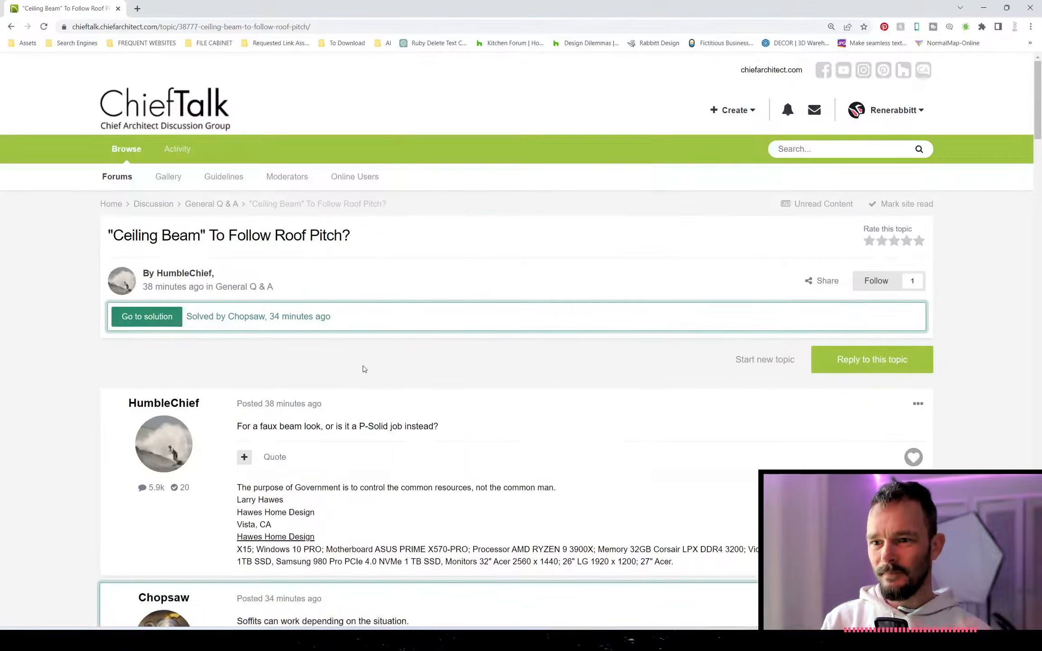
{"action": "left_click", "coordinate": [11, 28]}
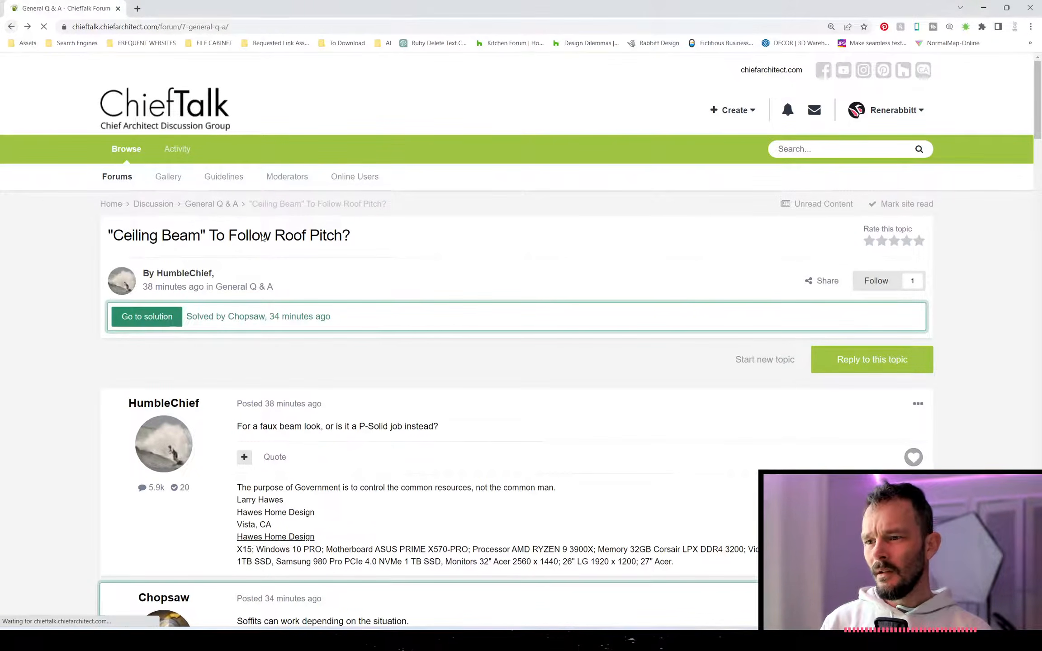
{"action": "left_click", "coordinate": [188, 319]}
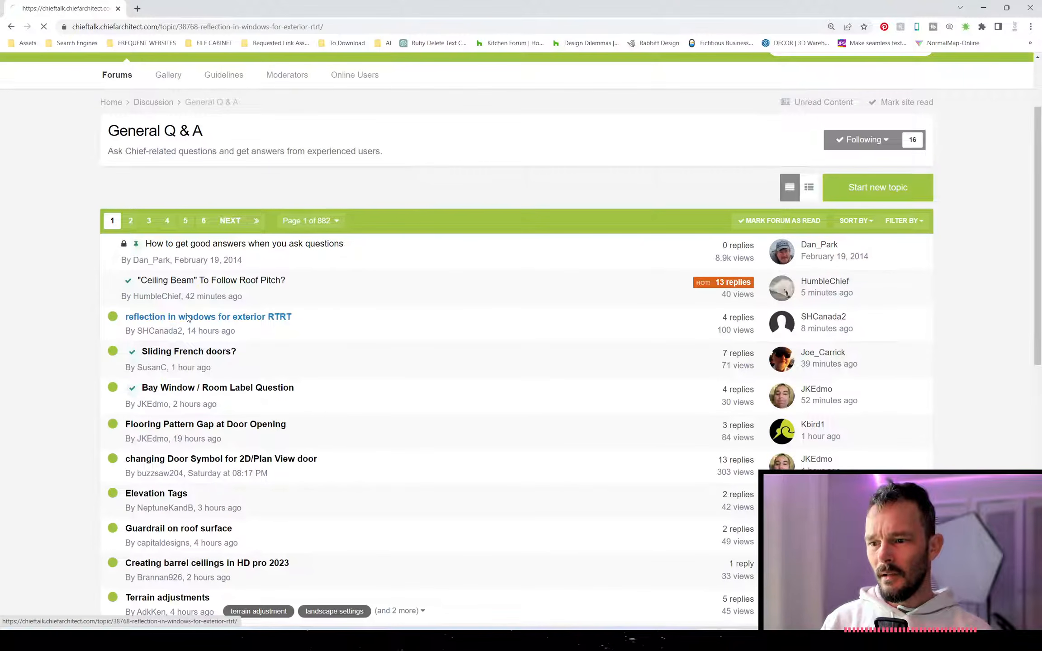
{"action": "scroll", "coordinate": [408, 425], "scroll_direction": "down", "scroll_amount": 3}
{"action": "scroll", "coordinate": [408, 425], "scroll_direction": "up", "scroll_amount": 1}
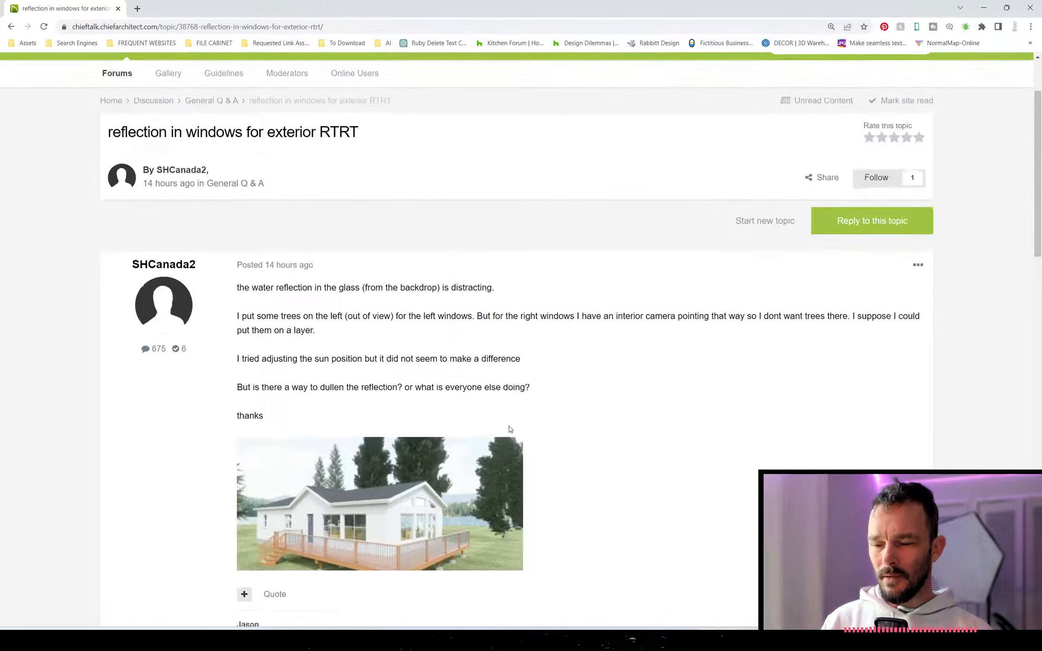
{"action": "scroll", "coordinate": [509, 428], "scroll_direction": "down", "scroll_amount": 2}
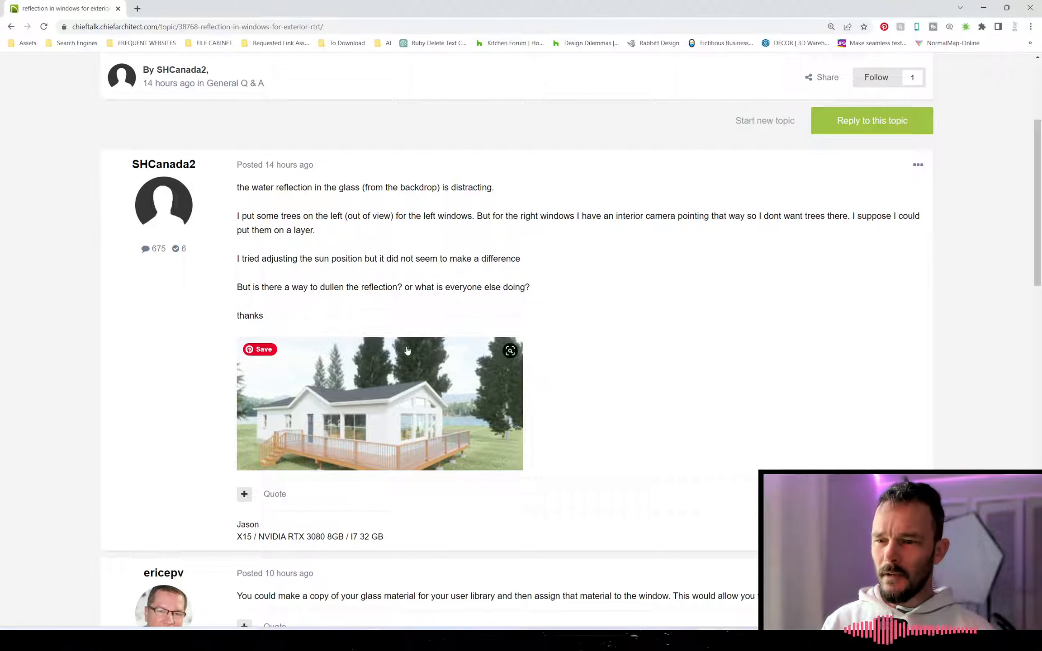
Switch to Chief Architect and place a standard window near the right end of the Untitled 5 building's upper exterior wall
{"action": "key", "text": "alt+Tab"}
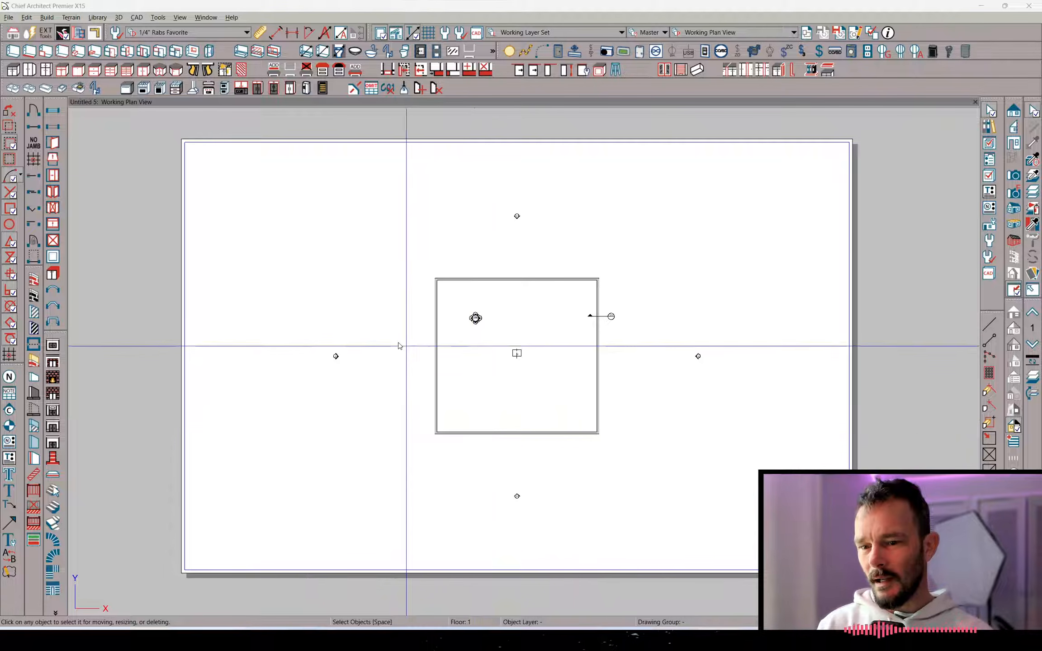
{"action": "right_click", "coordinate": [569, 371]}
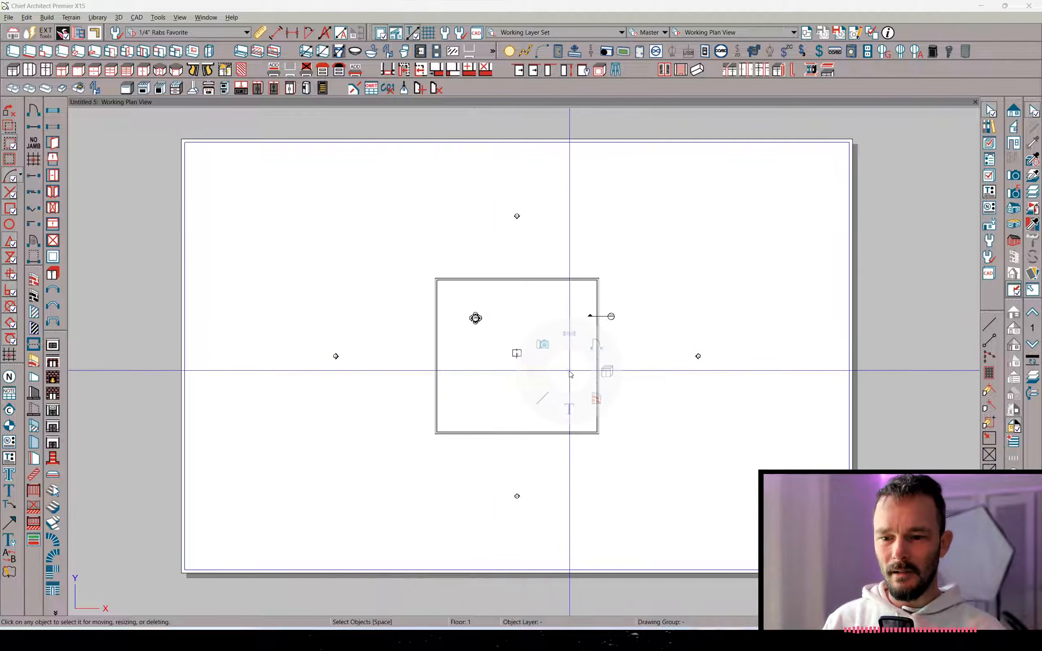
{"action": "left_click", "coordinate": [569, 334]}
{"action": "left_click", "coordinate": [569, 278]}
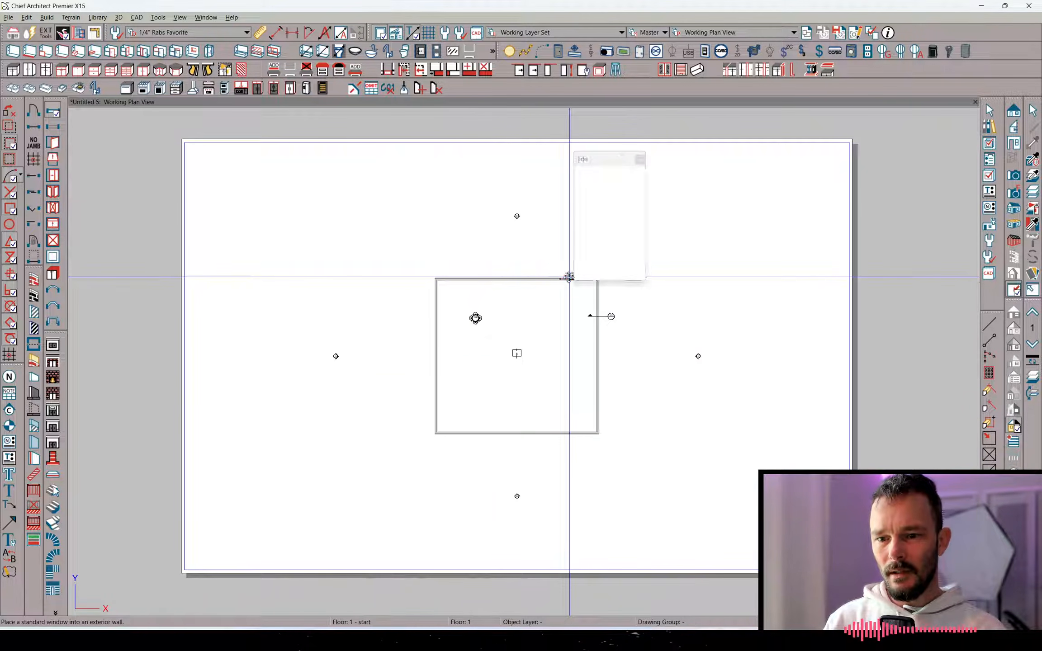
Copy the window along the upper wall with Multiple Copy set to evenly distribute copies, making a row of five windows
{"action": "right_click", "coordinate": [569, 278]}
{"action": "left_click", "coordinate": [566, 240]}
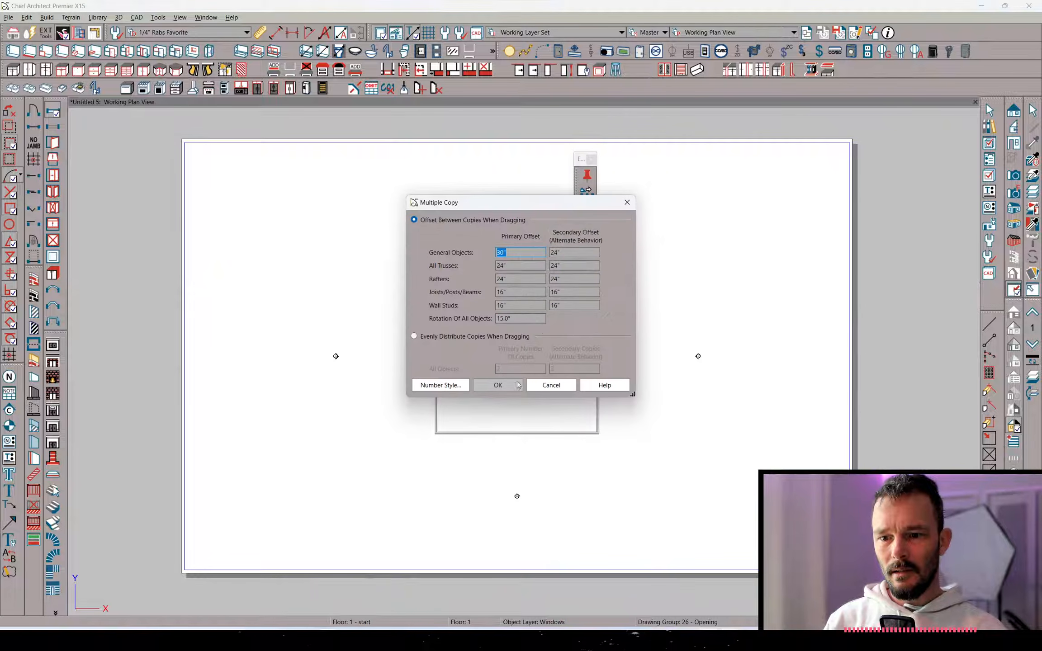
{"action": "left_click", "coordinate": [498, 385]}
{"action": "left_click_drag", "start_coordinate": [569, 278], "coordinate": [455, 276]}
{"action": "right_click", "coordinate": [503, 276]}
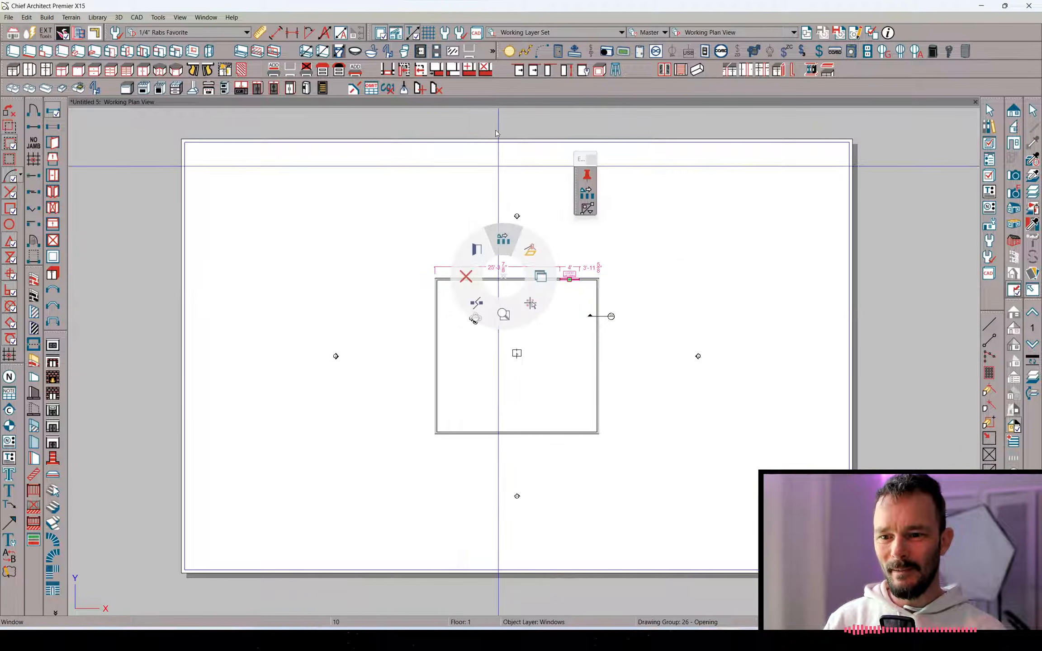
{"action": "left_click", "coordinate": [502, 239]}
{"action": "left_click", "coordinate": [468, 336]}
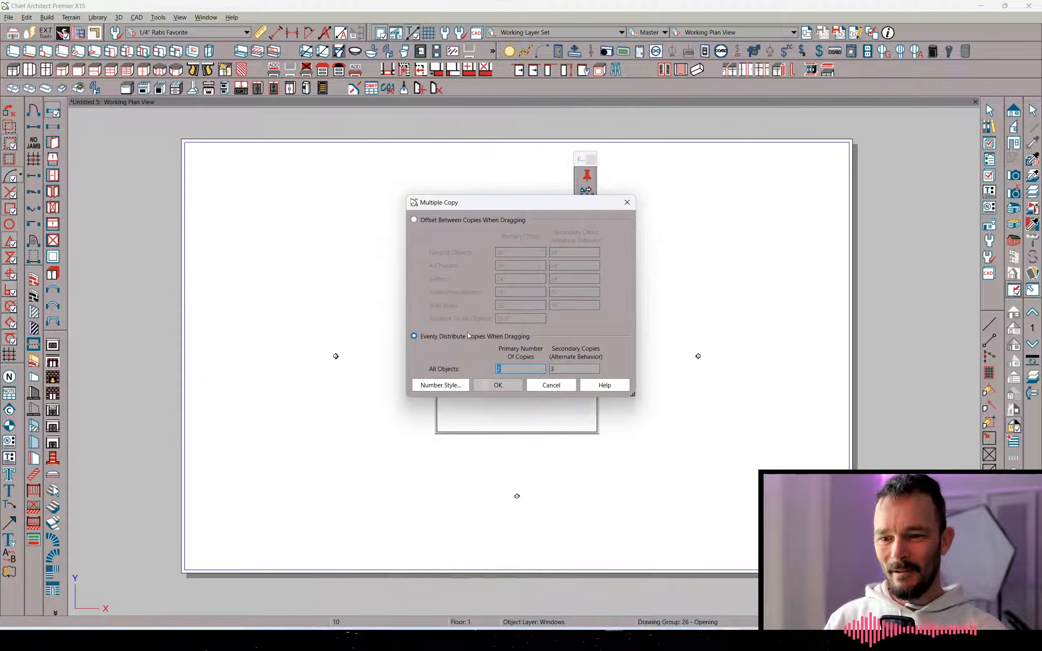
{"action": "key", "text": "Return"}
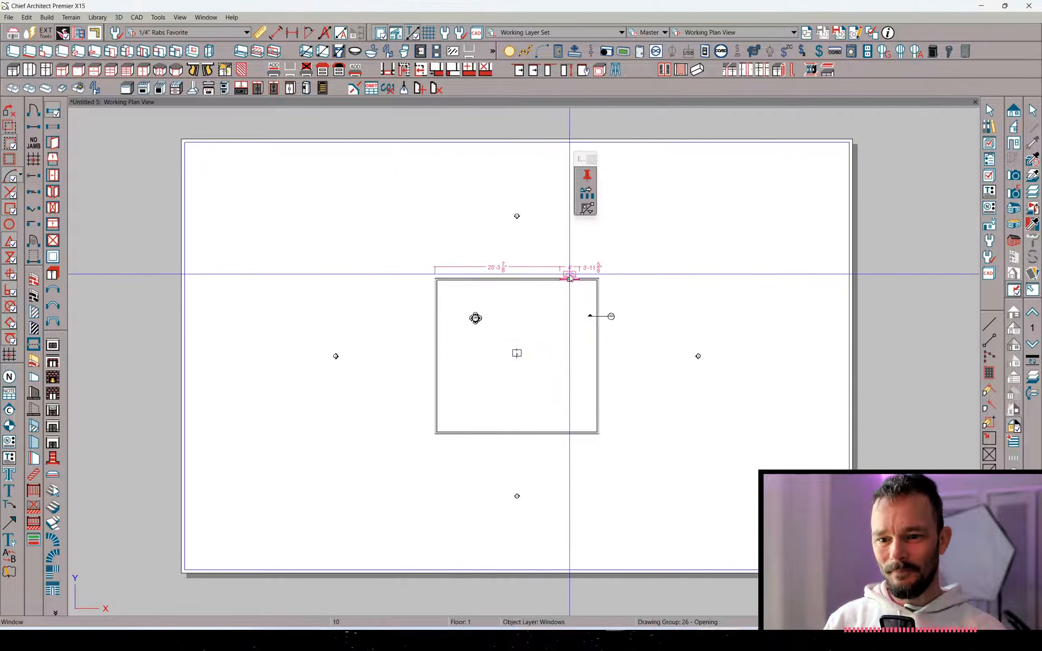
{"action": "left_click_drag", "start_coordinate": [570, 280], "coordinate": [466, 280]}
Select all five windows in the upper wall and center the group along that wall
{"action": "middle_click_drag", "start_coordinate": [465, 244], "coordinate": [389, 281]}
{"action": "left_click_drag", "start_coordinate": [514, 285], "coordinate": [402, 350], "text": "shift"}
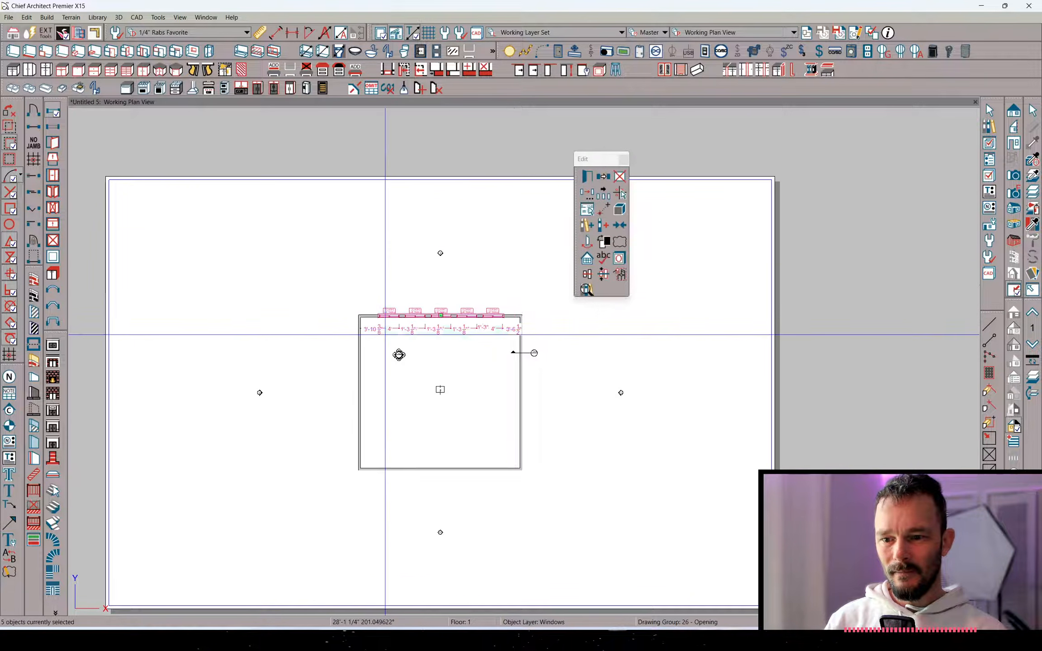
{"action": "key", "text": "c"}
{"action": "left_click", "coordinate": [443, 359]}
Copy the centered row of five windows onto the lower, right and left walls of the building
{"action": "key", "text": "ctrl+c"}
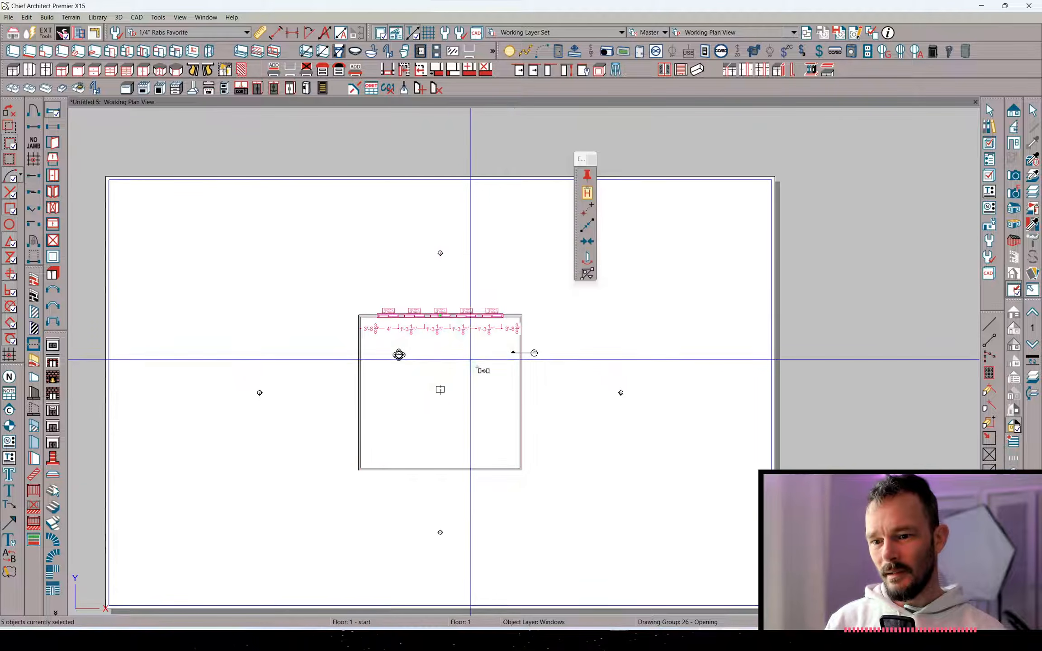
{"action": "key", "text": "r"}
{"action": "left_click", "coordinate": [494, 401]}
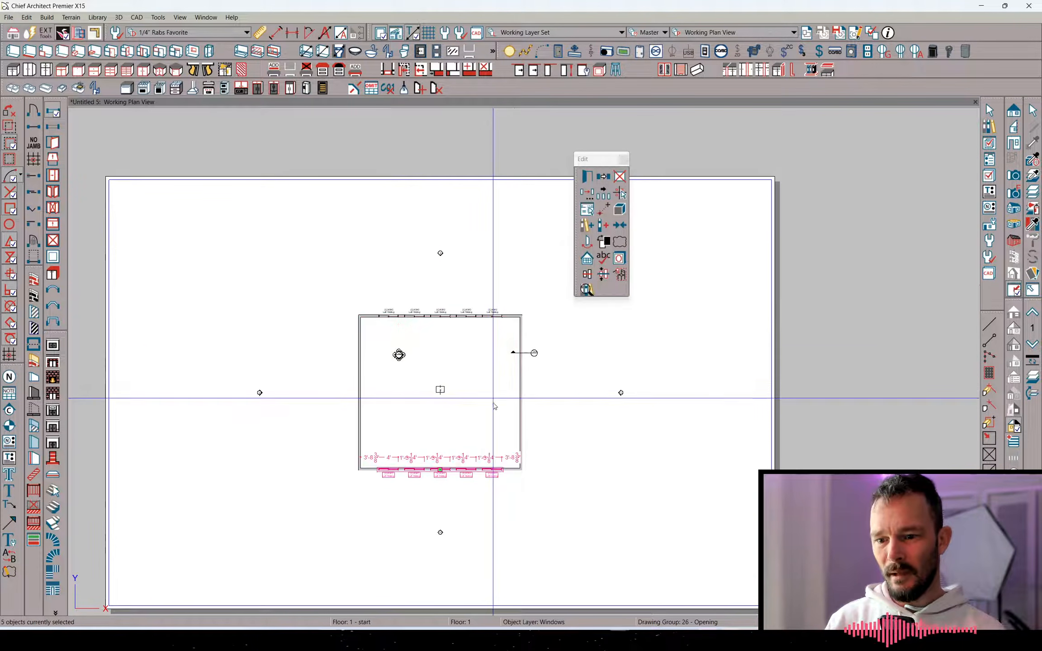
{"action": "left_click", "coordinate": [515, 394]}
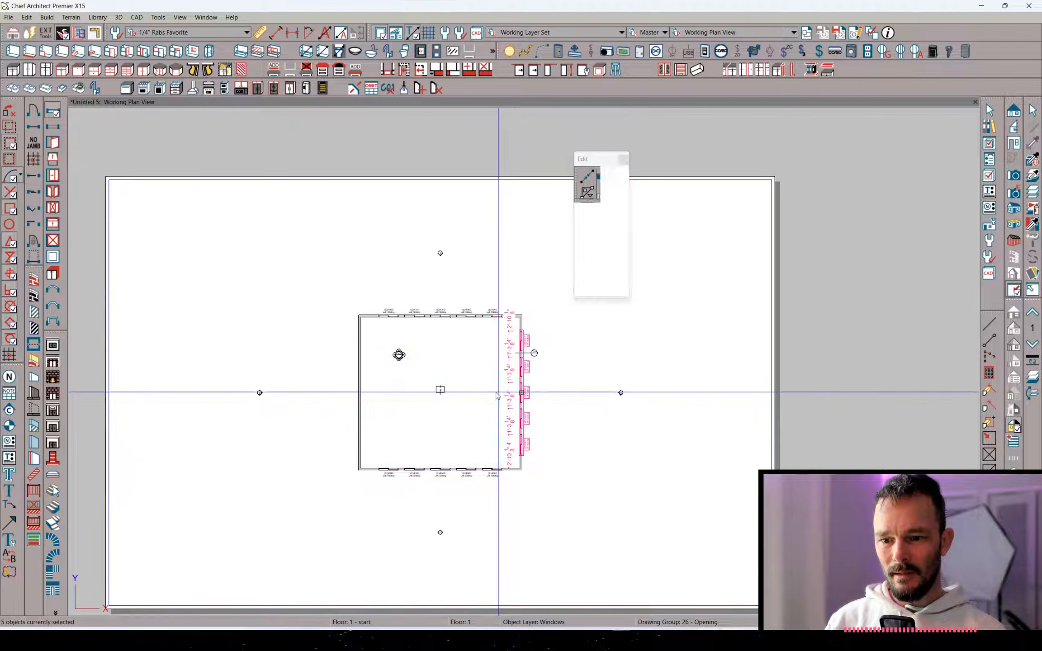
{"action": "left_click", "coordinate": [457, 360]}
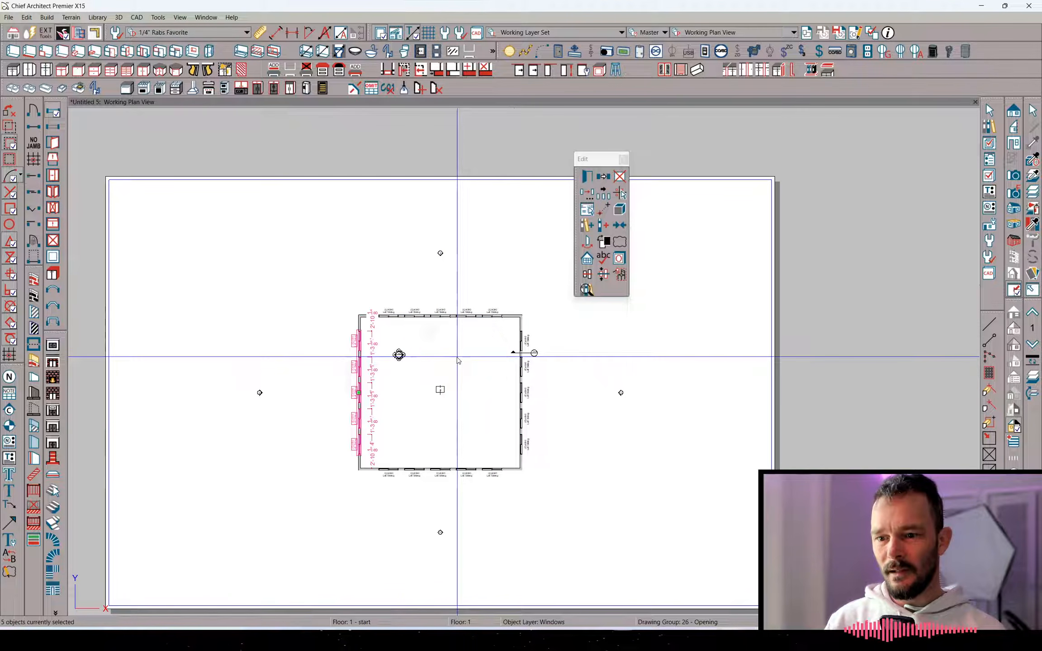
Create a full camera view of the house from outside its lower-right corner and display it in Physically Based rendering
{"action": "left_click", "coordinate": [430, 329]}
{"action": "scroll", "coordinate": [452, 461], "scroll_direction": "down", "scroll_amount": 1}
{"action": "left_click_drag", "start_coordinate": [537, 506], "coordinate": [451, 397]}
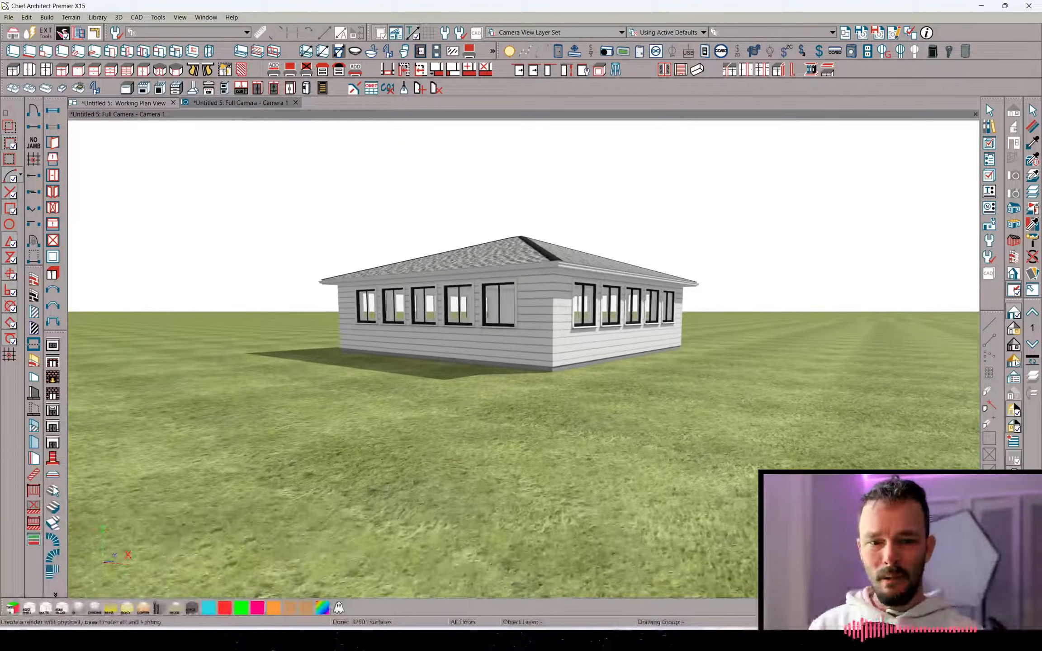
{"action": "middle_click_drag", "start_coordinate": [554, 292], "coordinate": [527, 279]}
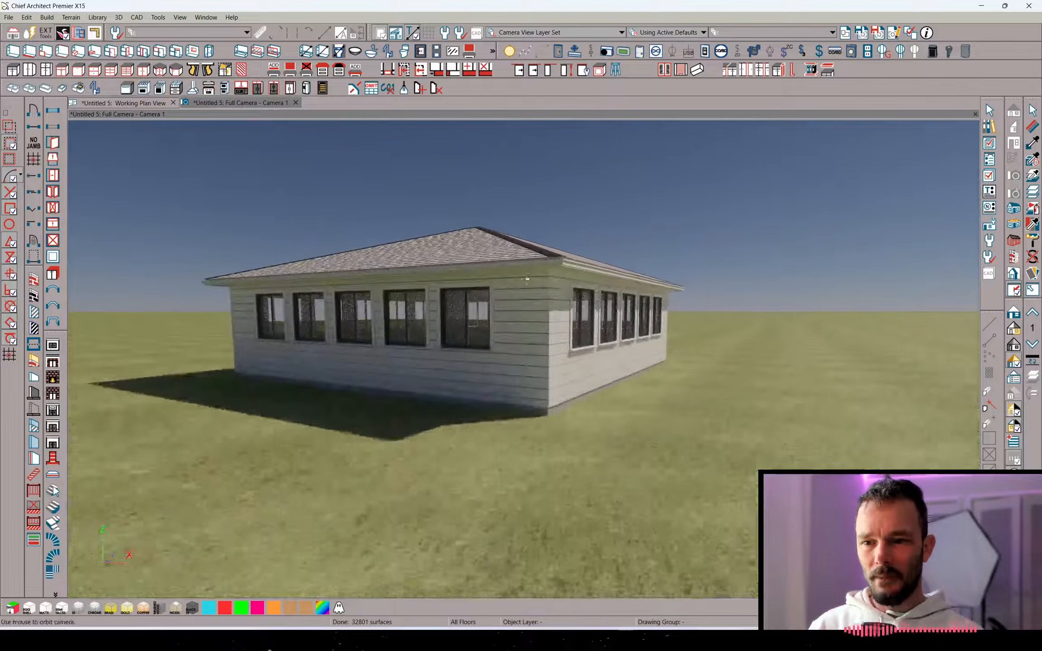
Return to the working plan view and filter the Library Browser by type Plants and Plant is 3D: Yes
{"action": "left_click", "coordinate": [124, 103]}
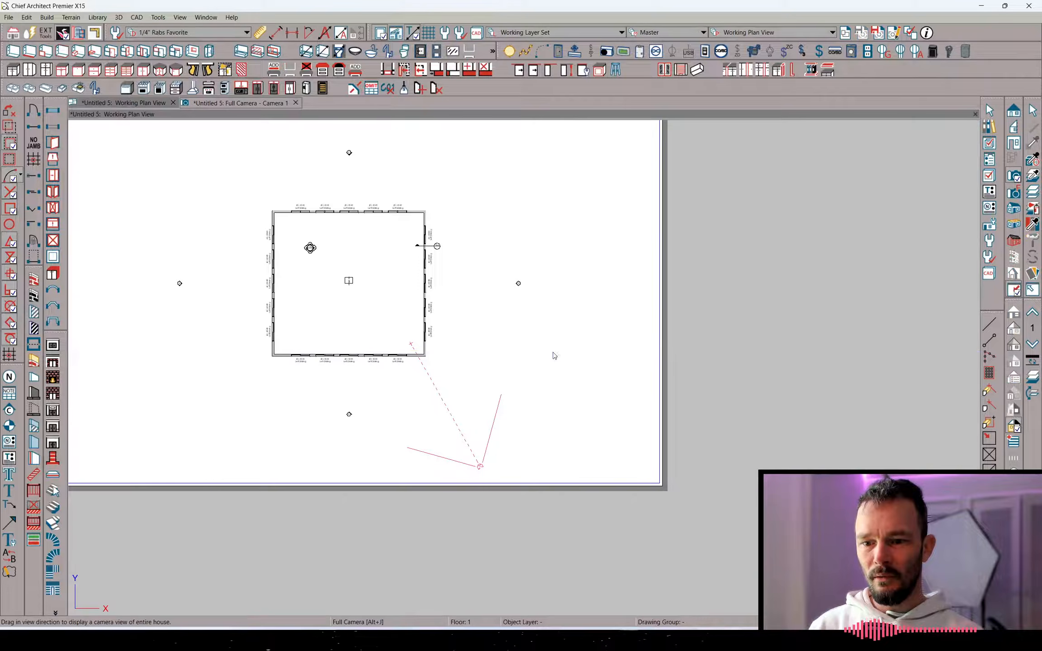
{"action": "left_click", "coordinate": [583, 323]}
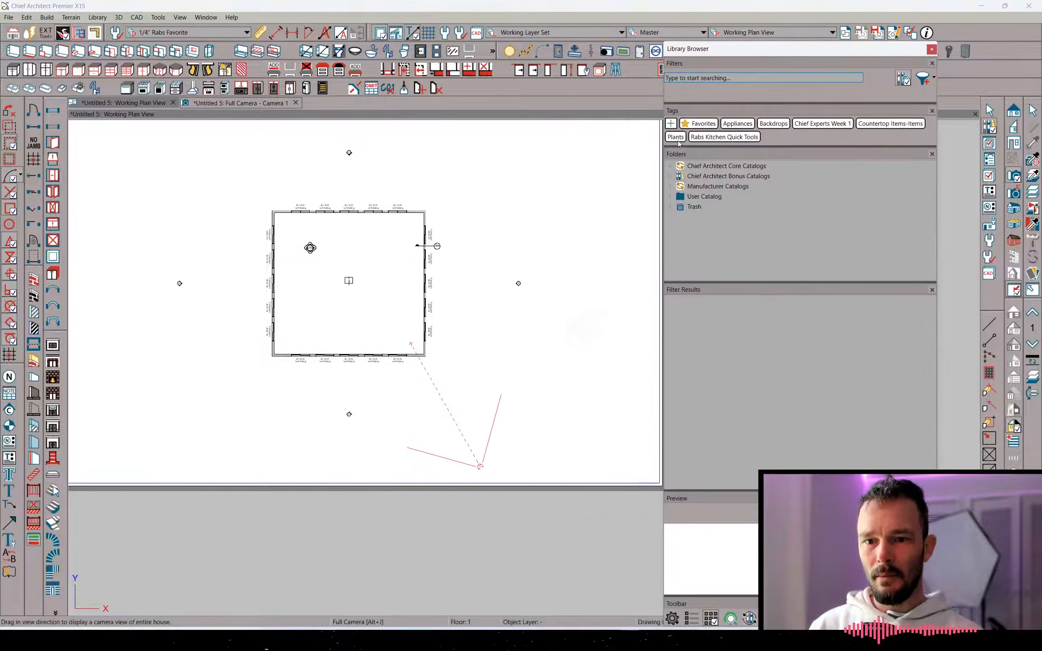
{"action": "left_click", "coordinate": [691, 78]}
{"action": "type", "text": "plant"}
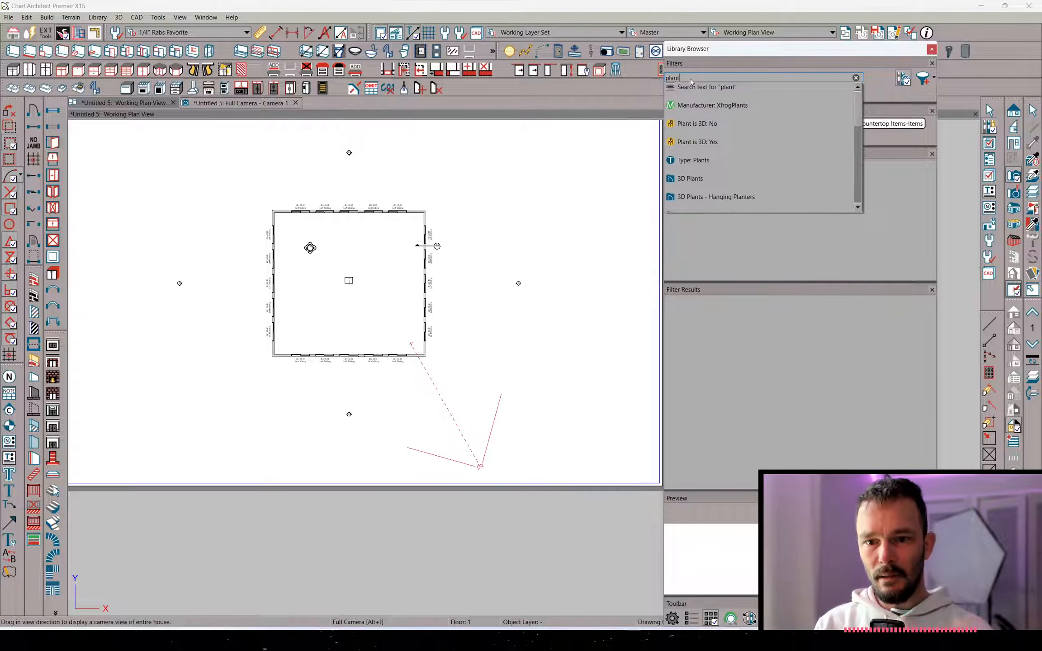
{"action": "left_click", "coordinate": [702, 161]}
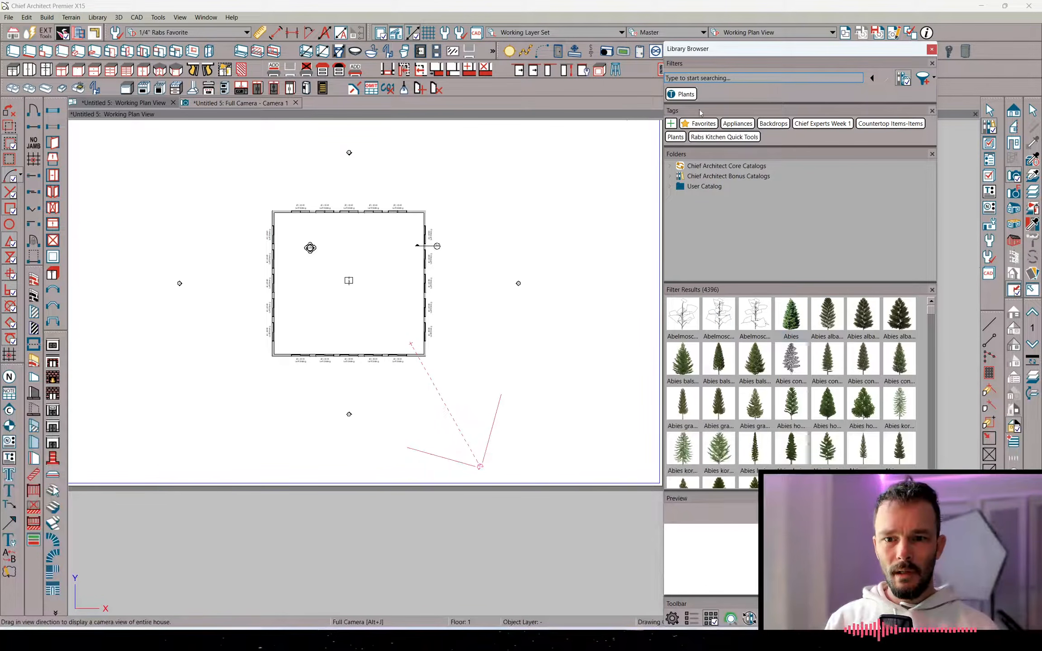
{"action": "type", "text": "is 3"}
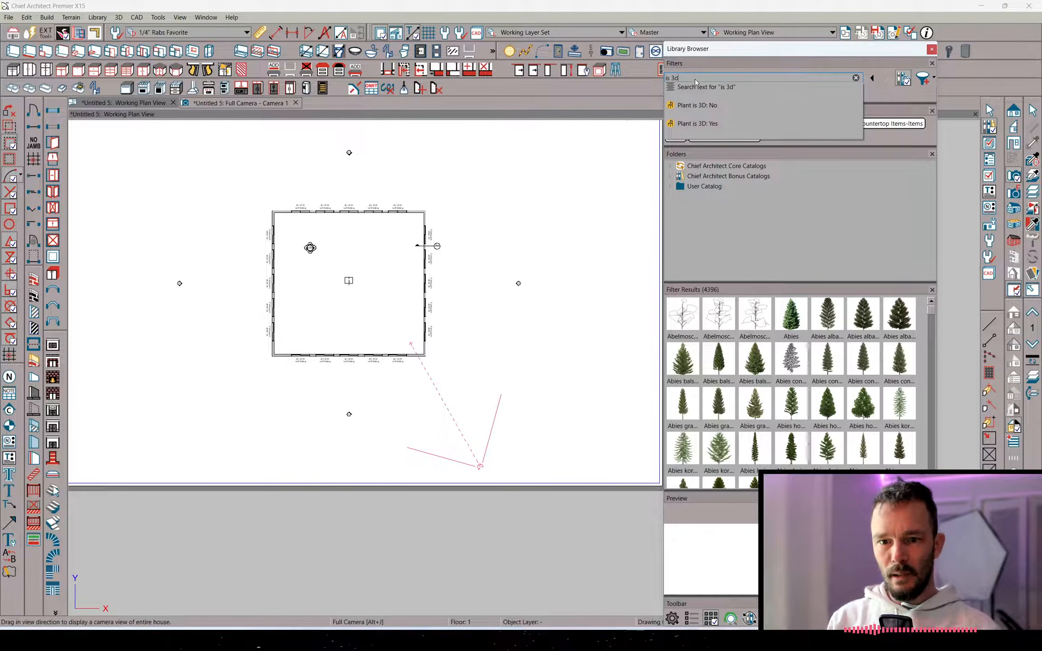
{"action": "type", "text": "d"}
{"action": "key", "text": "Down"}
{"action": "key", "text": "Down"}
{"action": "key", "text": "Down"}
{"action": "key", "text": "Return"}
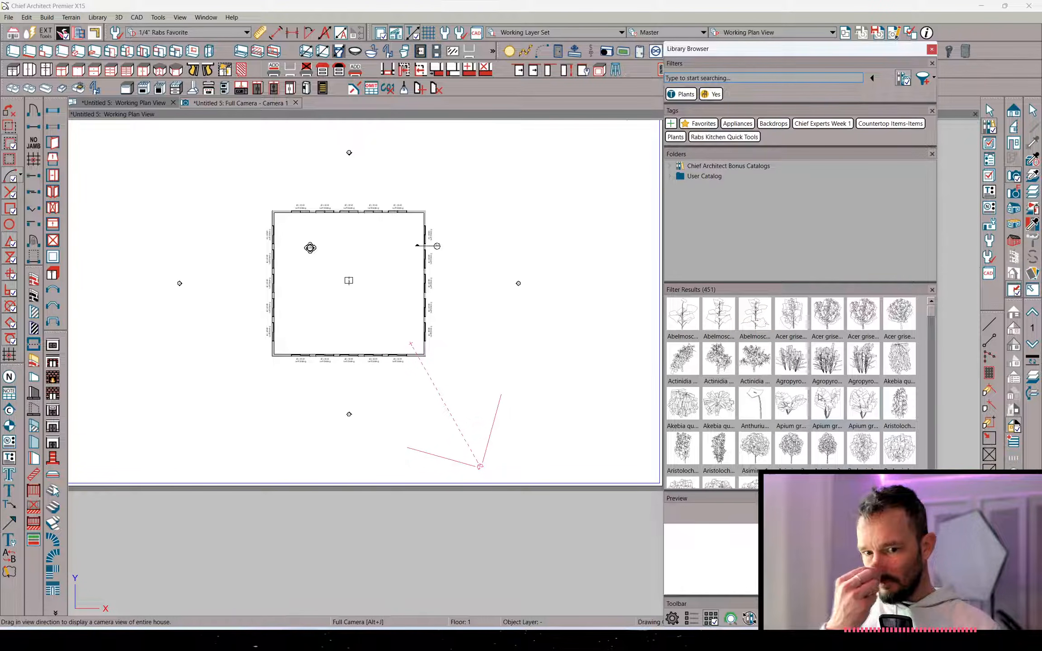
Choose a 3D plant from the filtered library results and place copies around the right and lower sides of the house
{"action": "scroll", "coordinate": [819, 397], "scroll_direction": "down", "scroll_amount": 3}
{"action": "scroll", "coordinate": [816, 322], "scroll_direction": "down", "scroll_amount": 3}
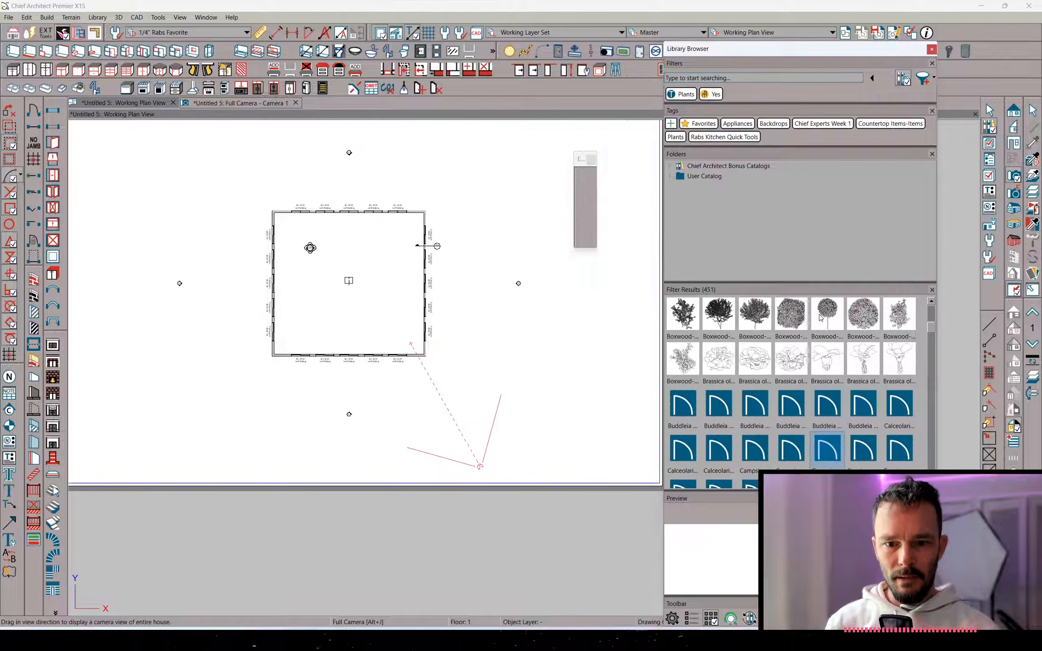
{"action": "left_click", "coordinate": [813, 318]}
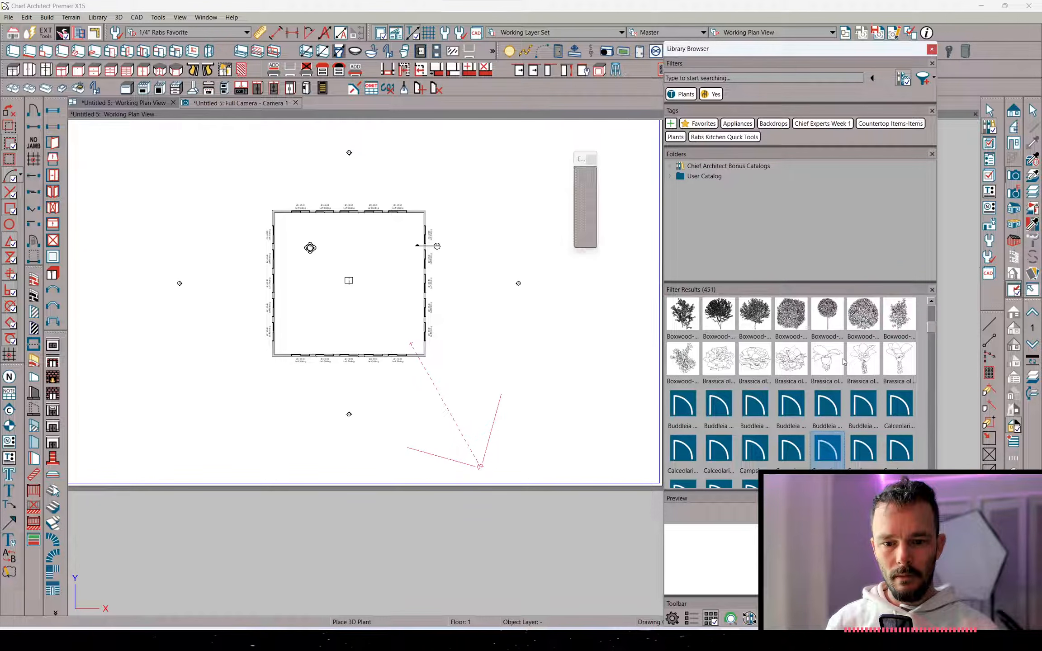
{"action": "left_click", "coordinate": [827, 448]}
{"action": "left_click", "coordinate": [511, 338]}
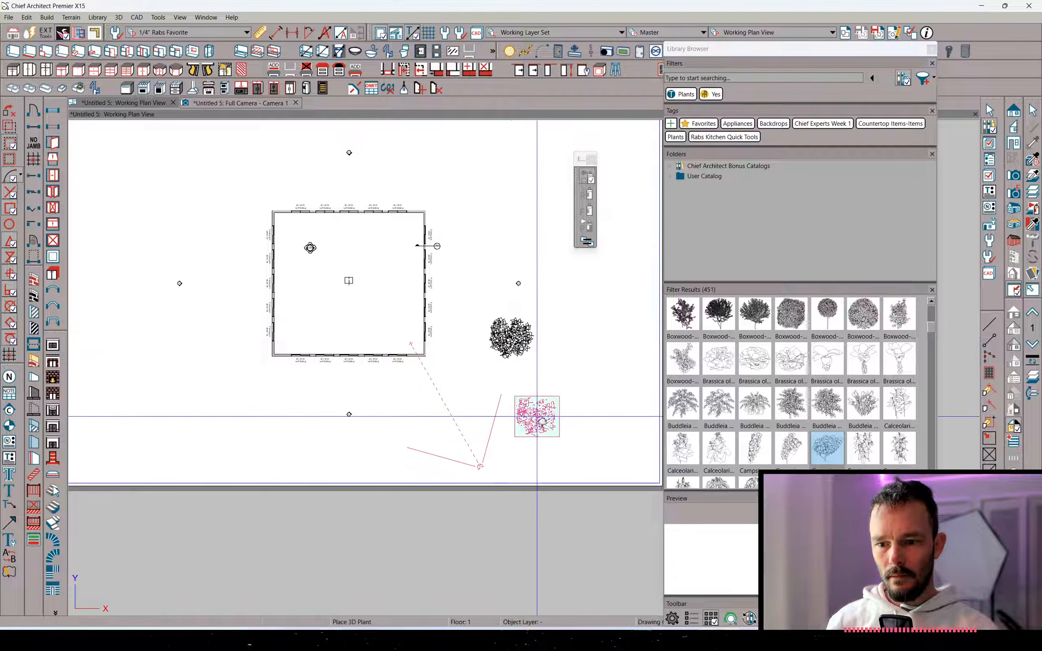
{"action": "left_click", "coordinate": [536, 423]}
{"action": "left_click", "coordinate": [411, 458]}
{"action": "left_click", "coordinate": [295, 422]}
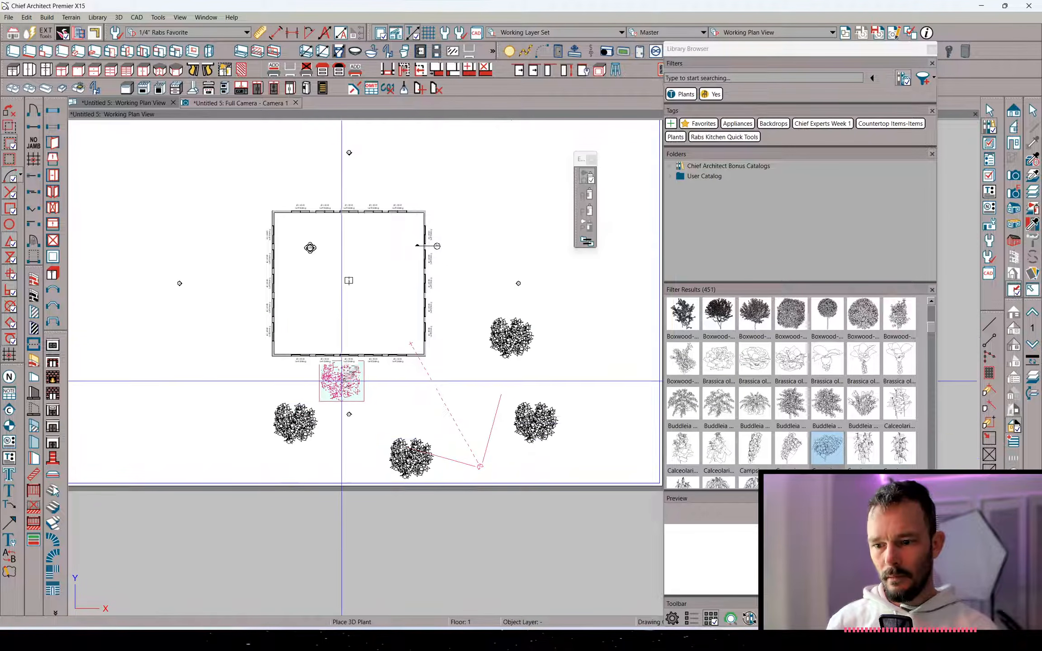
{"action": "left_click", "coordinate": [490, 213]}
Return to the camera view, adjust the sun position and orbit around the house corner to examine the window reflections
{"action": "left_click", "coordinate": [256, 102]}
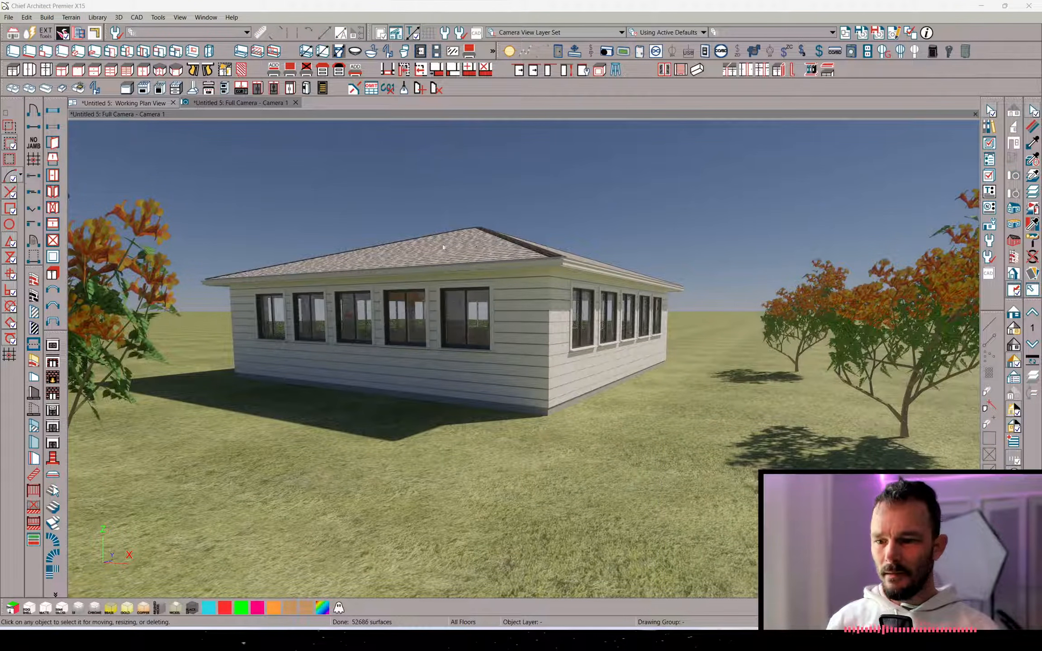
{"action": "middle_click_drag", "start_coordinate": [447, 311], "coordinate": [456, 309]}
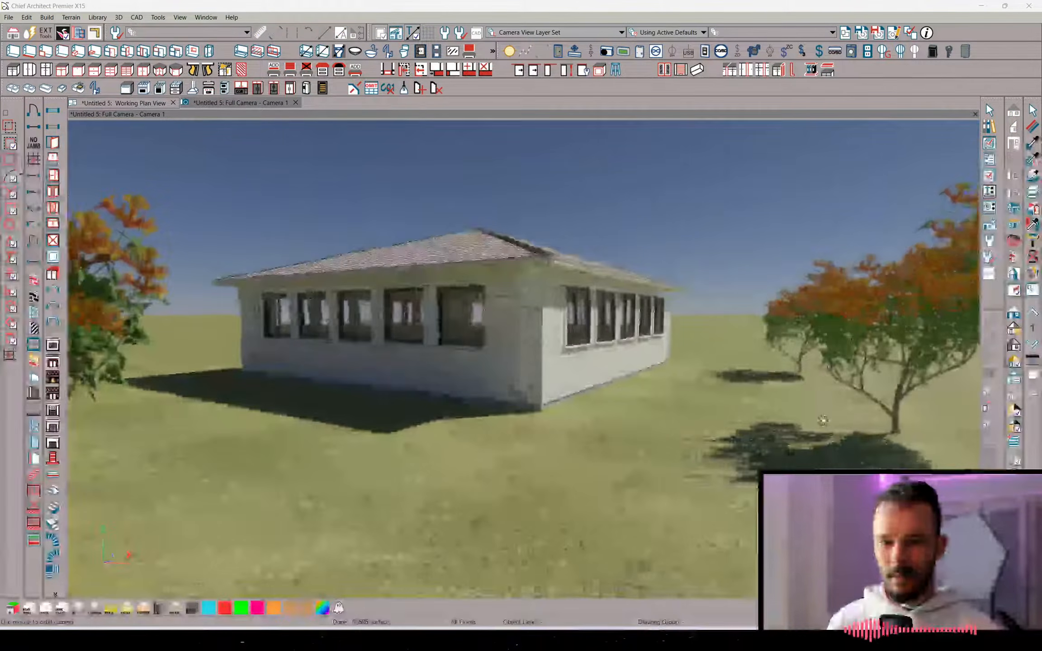
{"action": "left_click_drag", "start_coordinate": [683, 281], "coordinate": [687, 221]}
{"action": "middle_click_drag", "start_coordinate": [686, 221], "coordinate": [609, 312]}
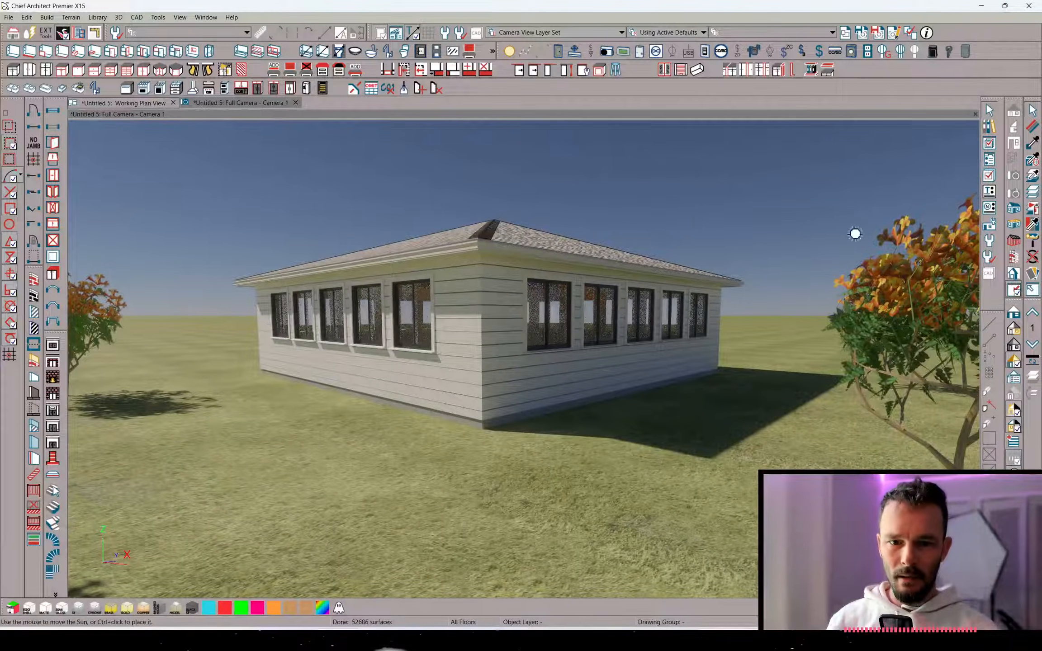
Open the window glass material's definition from the camera view and set its index of refraction to 1.05
{"action": "right_click", "coordinate": [694, 307]}
{"action": "right_click", "coordinate": [694, 307]}
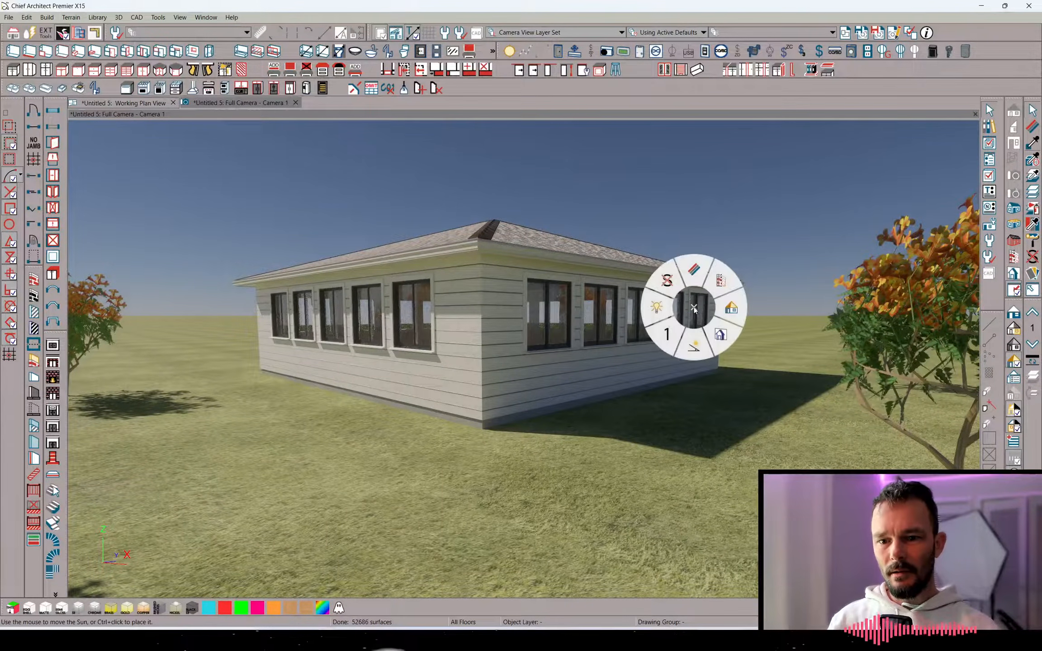
{"action": "left_click", "coordinate": [693, 271]}
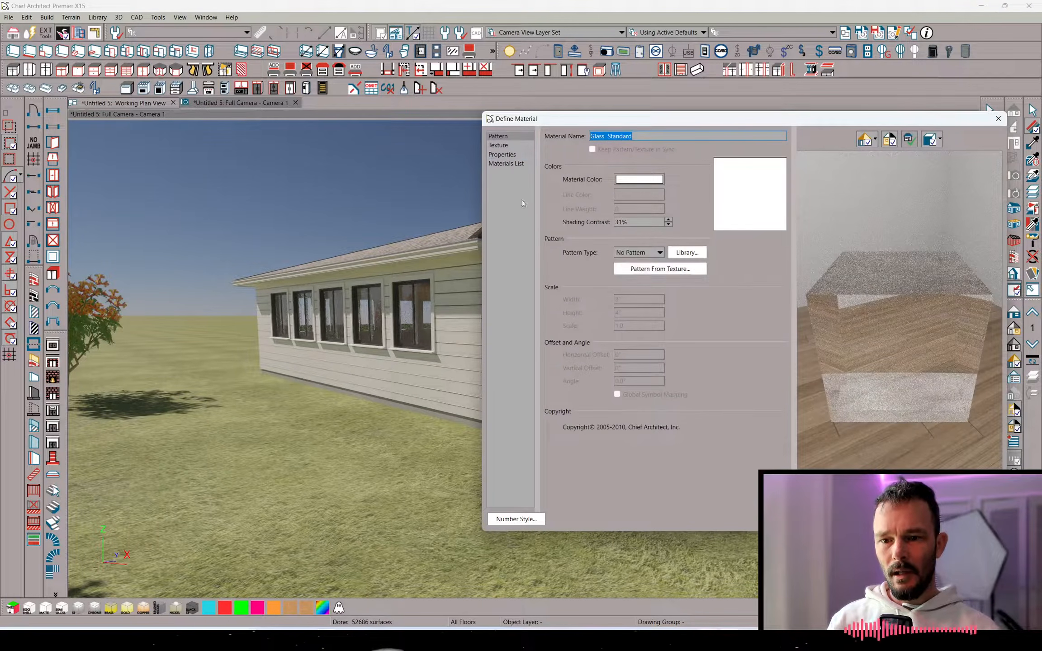
{"action": "left_click", "coordinate": [504, 153]}
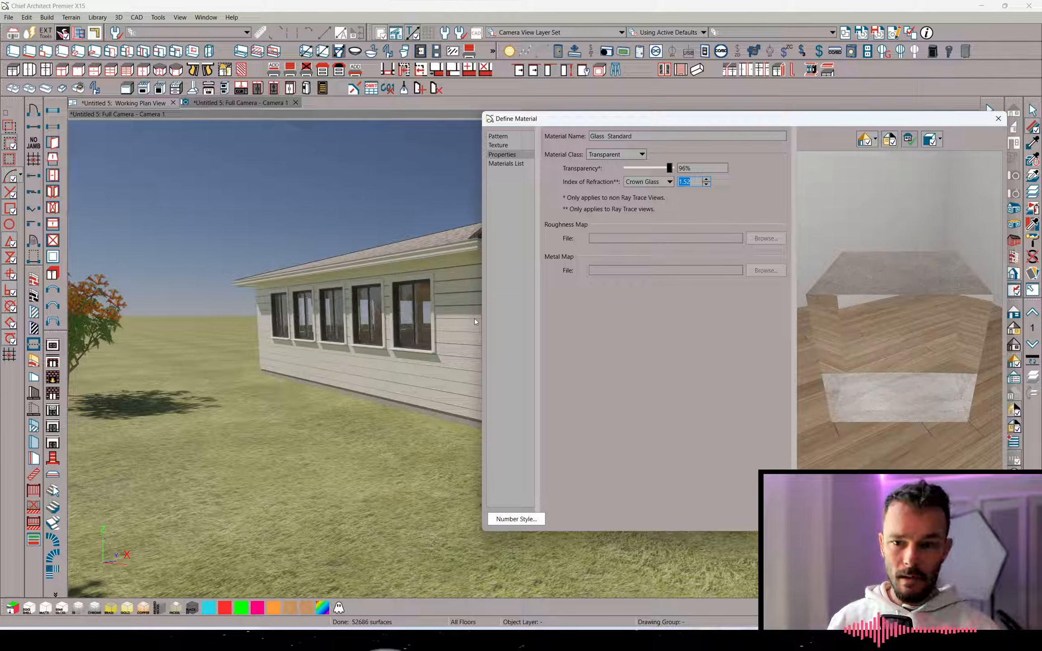
{"action": "type", "text": "1."}
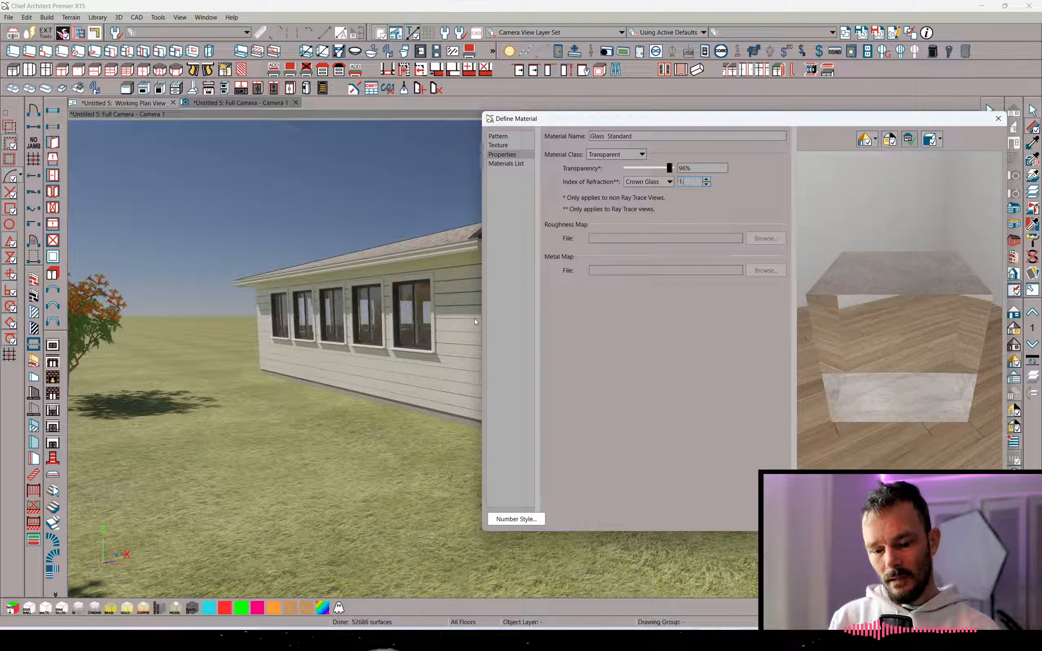
{"action": "type", "text": "05"}
{"action": "key", "text": "Tab"}
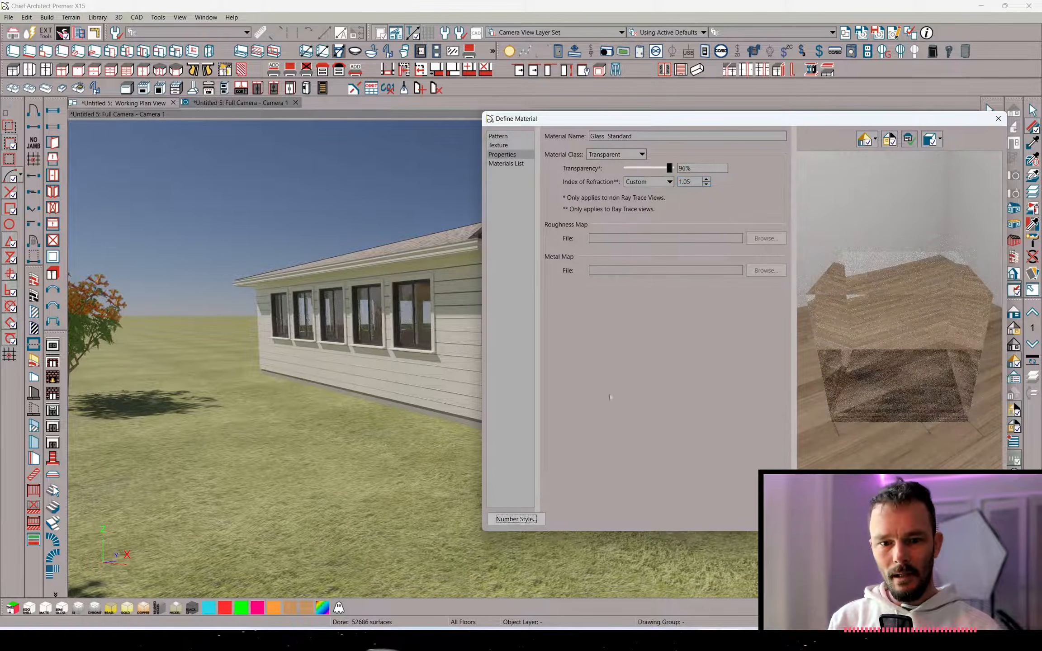
{"action": "left_click", "coordinate": [892, 519]}
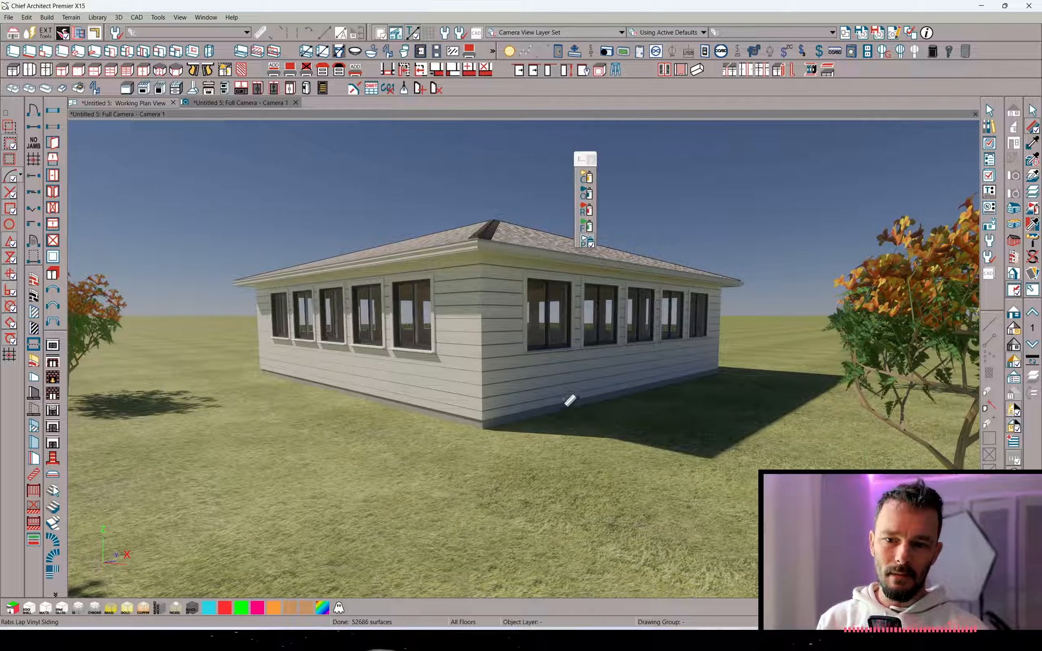
Reopen the glass material's definition and apply a higher index of refraction to compare the window reflections
{"action": "left_click", "coordinate": [645, 422]}
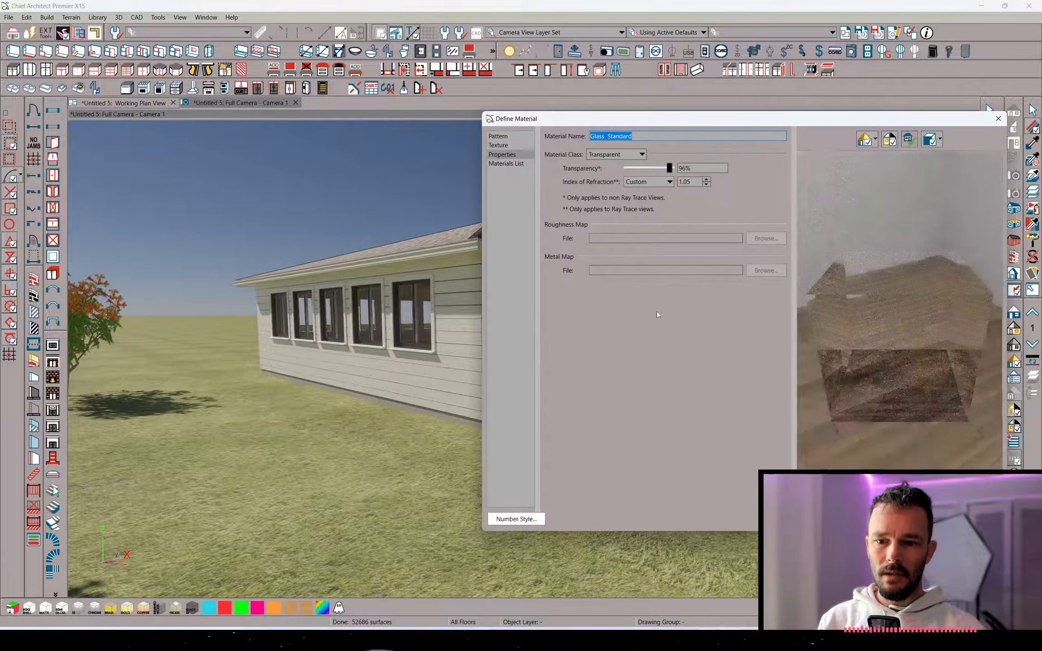
{"action": "left_click_drag", "start_coordinate": [698, 183], "coordinate": [632, 181]}
{"action": "key", "text": "Return"}
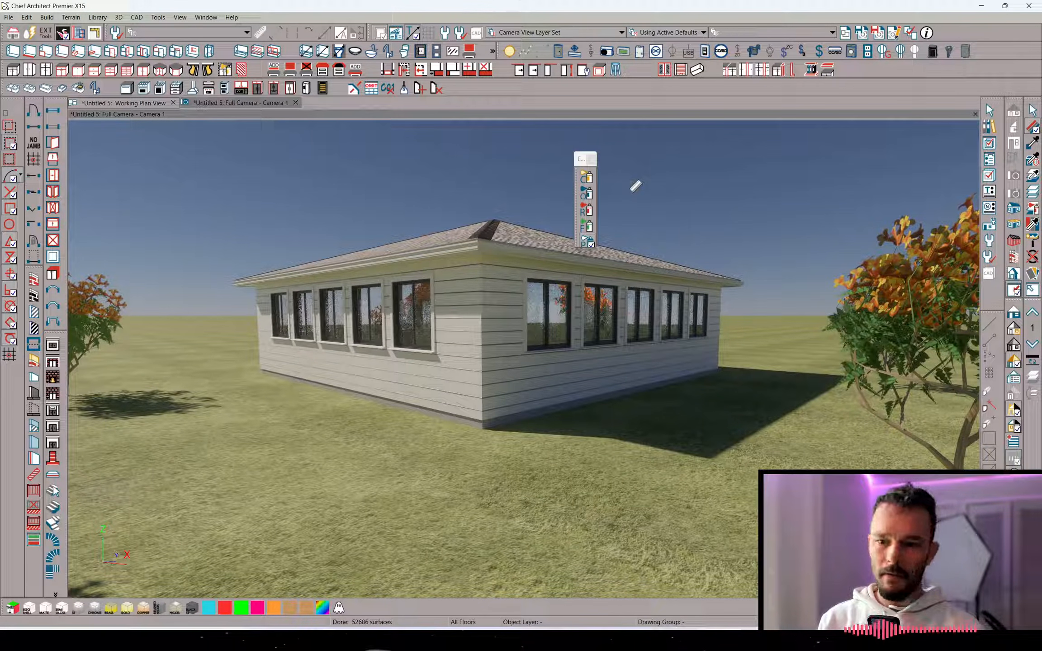
Close the current plan without saving, then switch to the browser and open the "Sliding French doors?" topic from the General Q & A list
{"action": "left_click", "coordinate": [173, 103]}
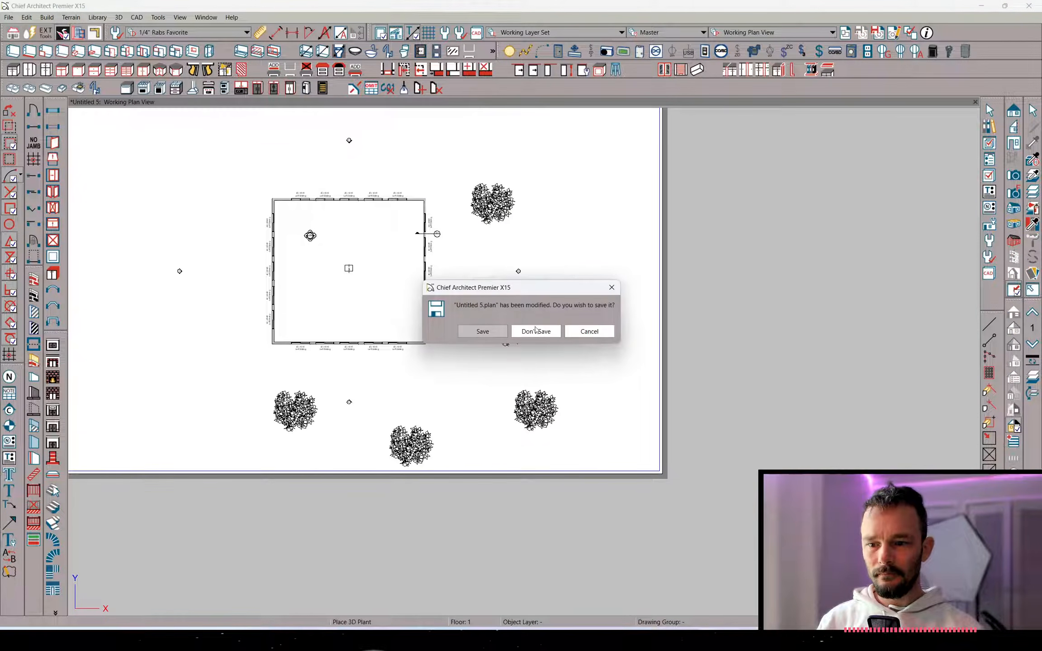
{"action": "left_click", "coordinate": [534, 334]}
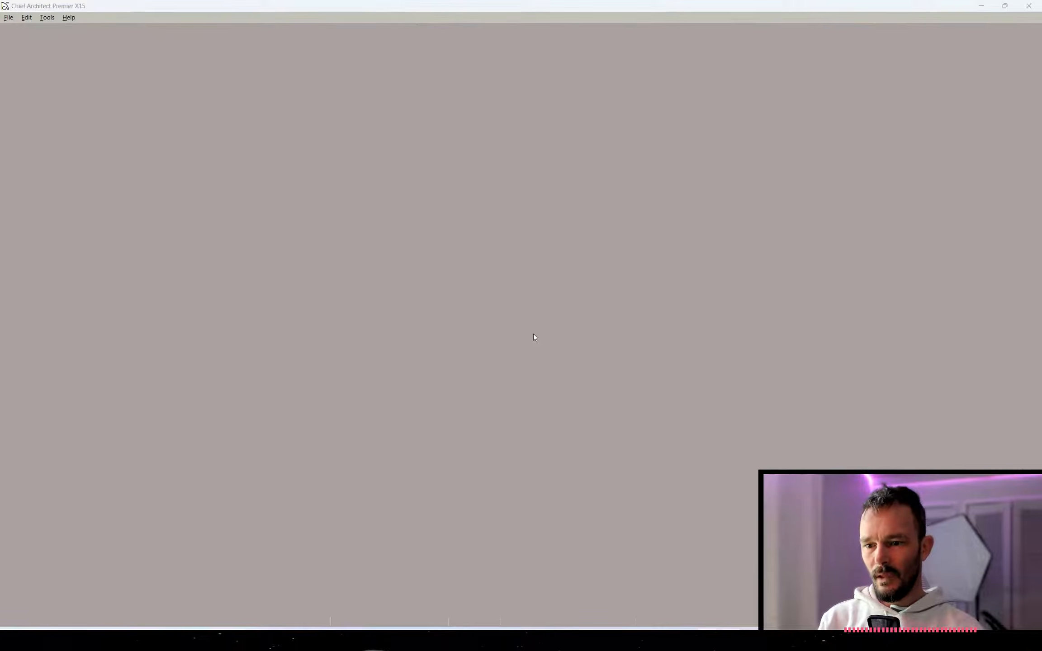
{"action": "key", "text": "alt+Tab"}
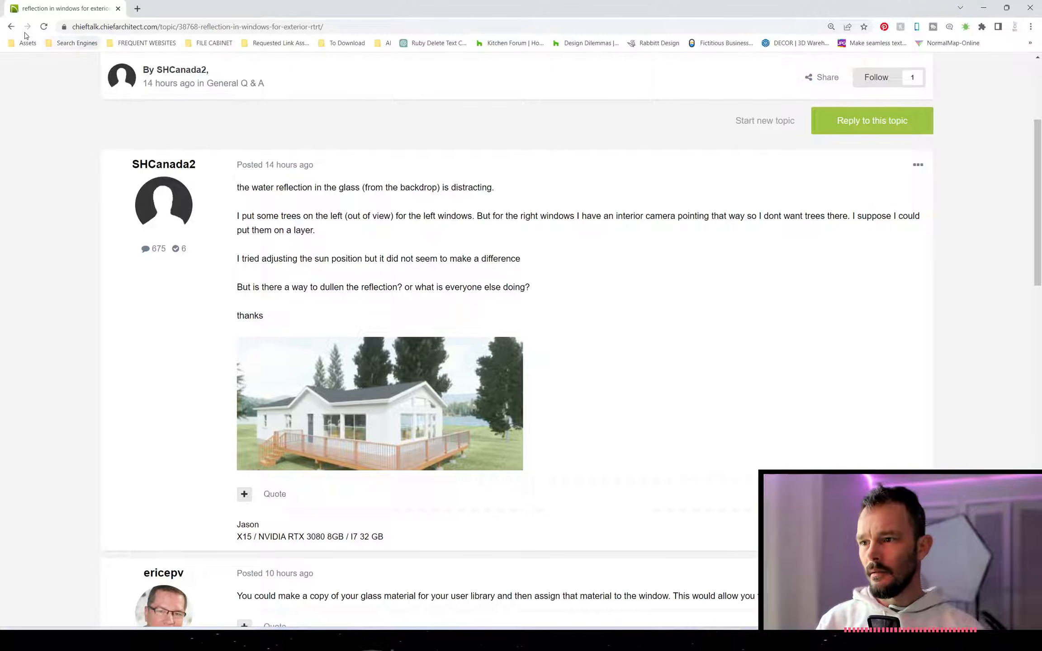
{"action": "left_click", "coordinate": [11, 27]}
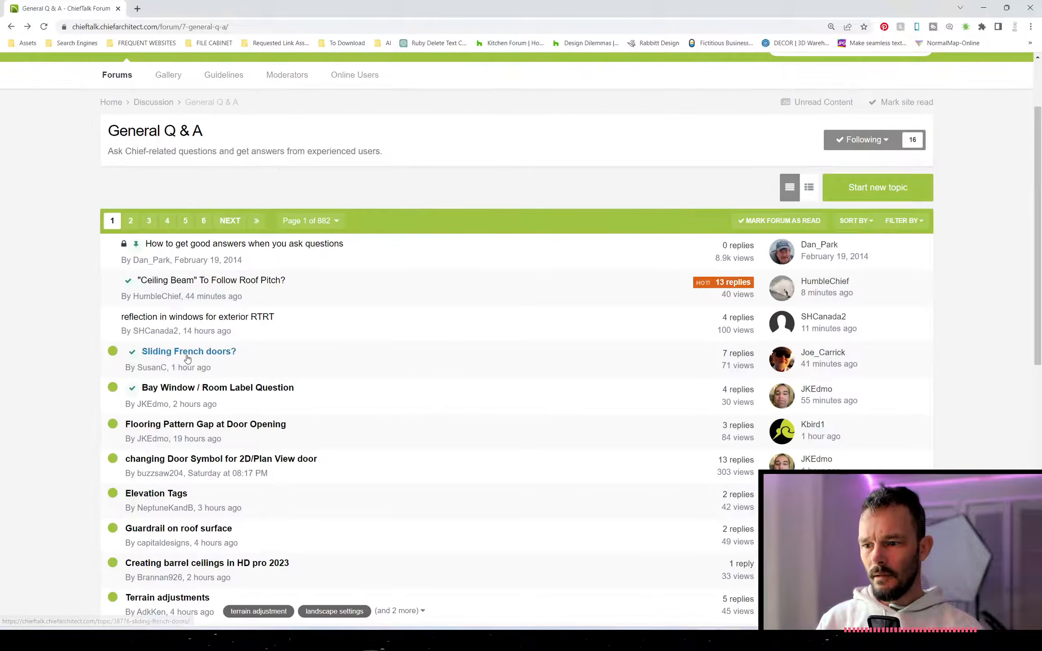
{"action": "left_click", "coordinate": [187, 357]}
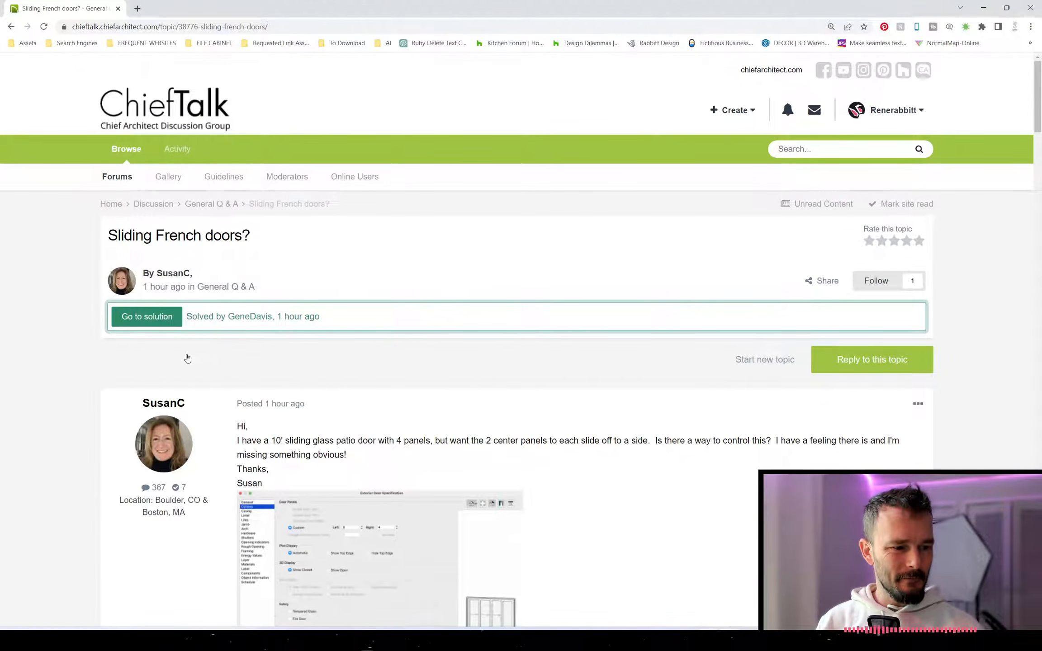
Read the sliding door question, enlarge its reference photo, and examine the replies and marked solution about door panel settings
{"action": "scroll", "coordinate": [295, 387], "scroll_direction": "down", "scroll_amount": 5}
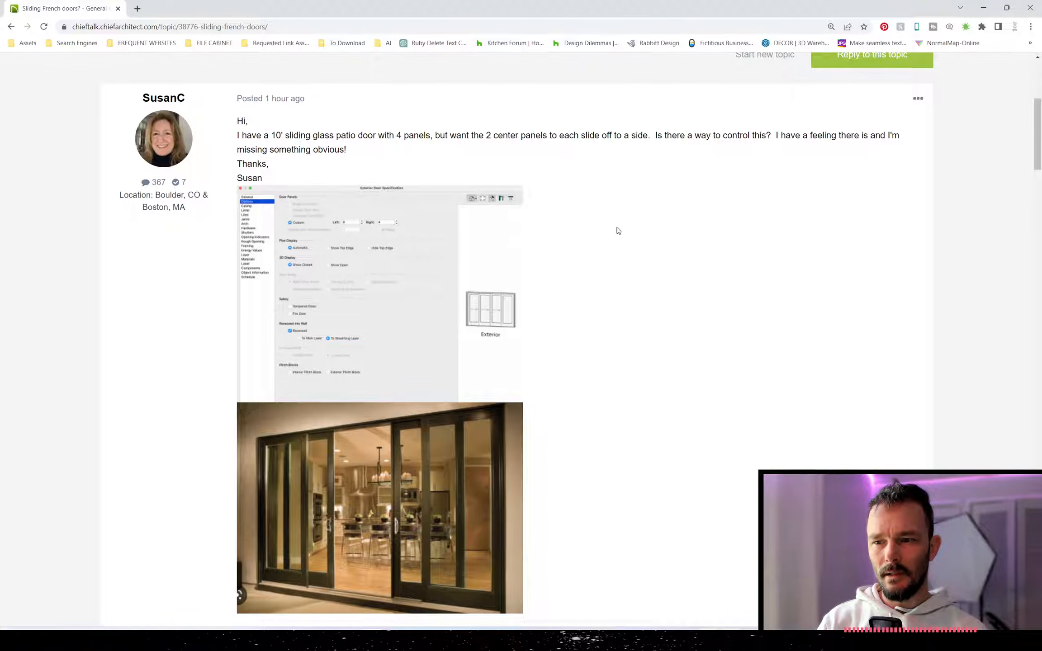
{"action": "scroll", "coordinate": [527, 238], "scroll_direction": "down", "scroll_amount": 3}
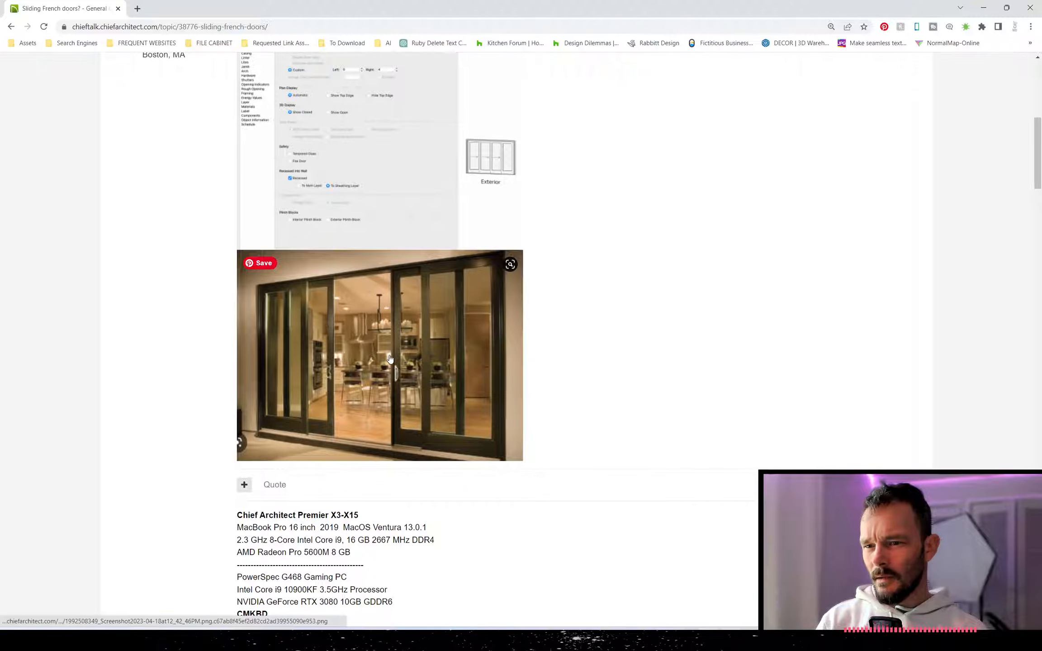
{"action": "scroll", "coordinate": [390, 359], "scroll_direction": "up", "scroll_amount": 1}
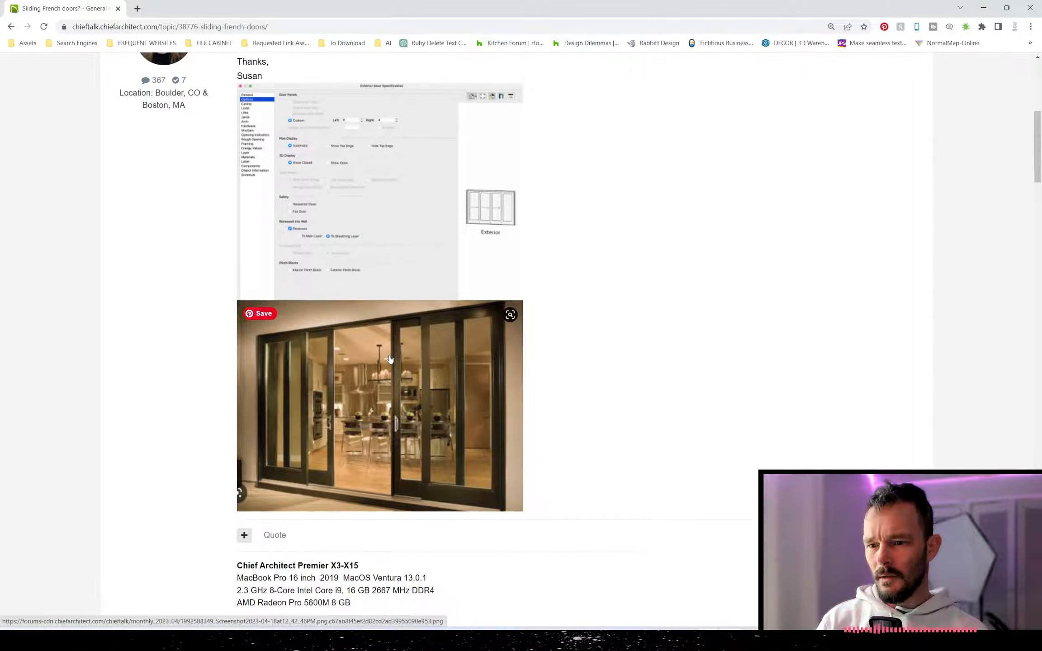
{"action": "scroll", "coordinate": [398, 361], "scroll_direction": "down", "scroll_amount": 2}
{"action": "left_click", "coordinate": [416, 333]}
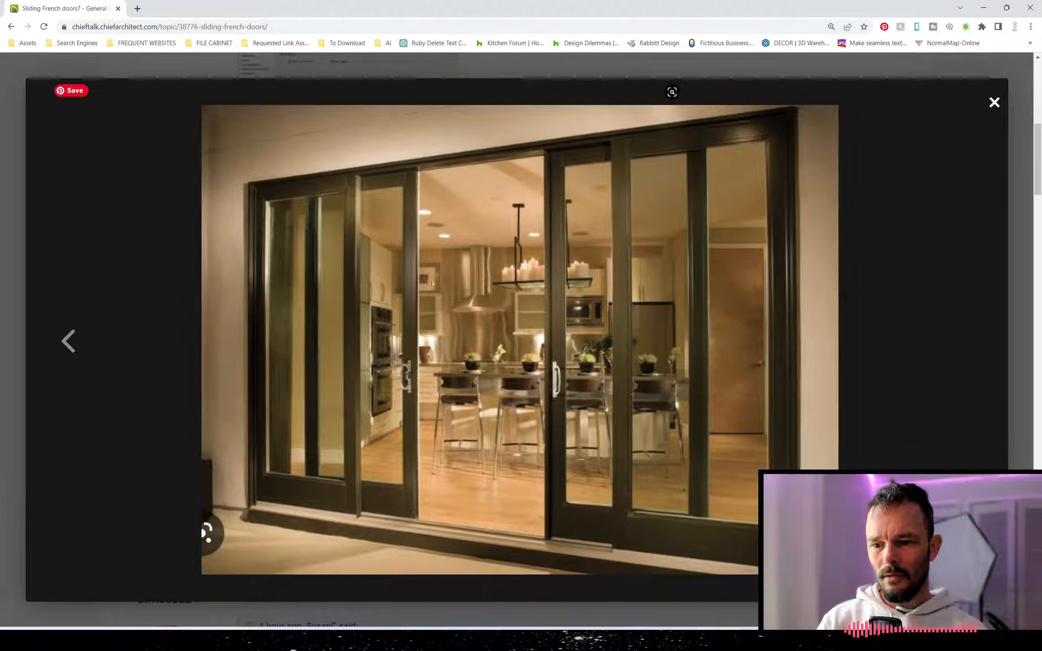
{"action": "left_click", "coordinate": [994, 102]}
{"action": "scroll", "coordinate": [516, 318], "scroll_direction": "down", "scroll_amount": 7}
{"action": "scroll", "coordinate": [516, 319], "scroll_direction": "down", "scroll_amount": 2}
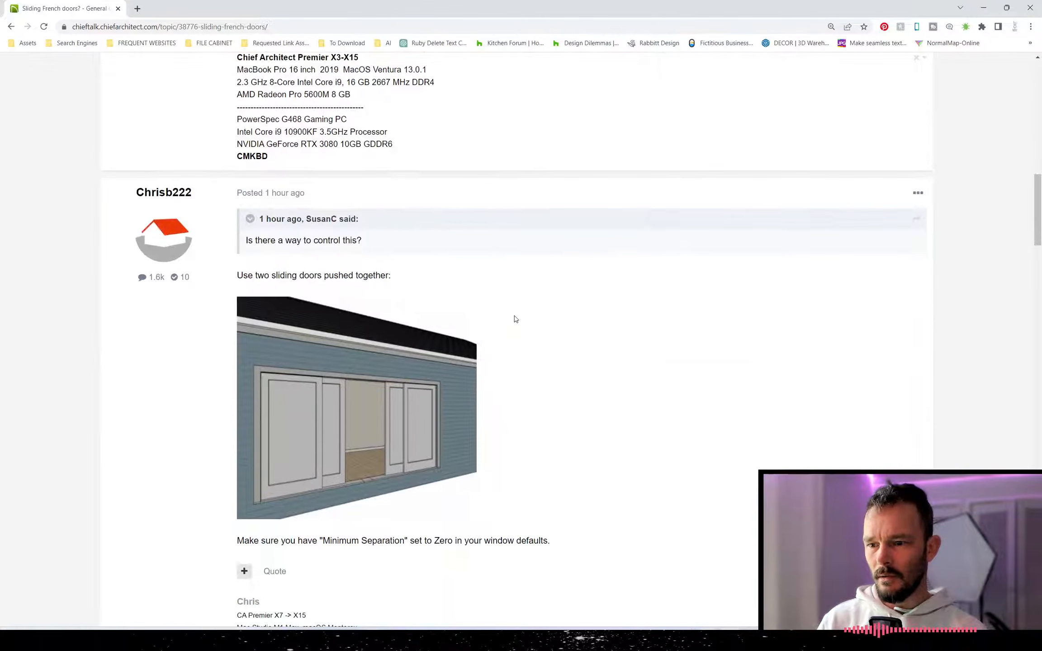
{"action": "scroll", "coordinate": [515, 319], "scroll_direction": "up", "scroll_amount": 20}
{"action": "scroll", "coordinate": [516, 319], "scroll_direction": "down", "scroll_amount": 20}
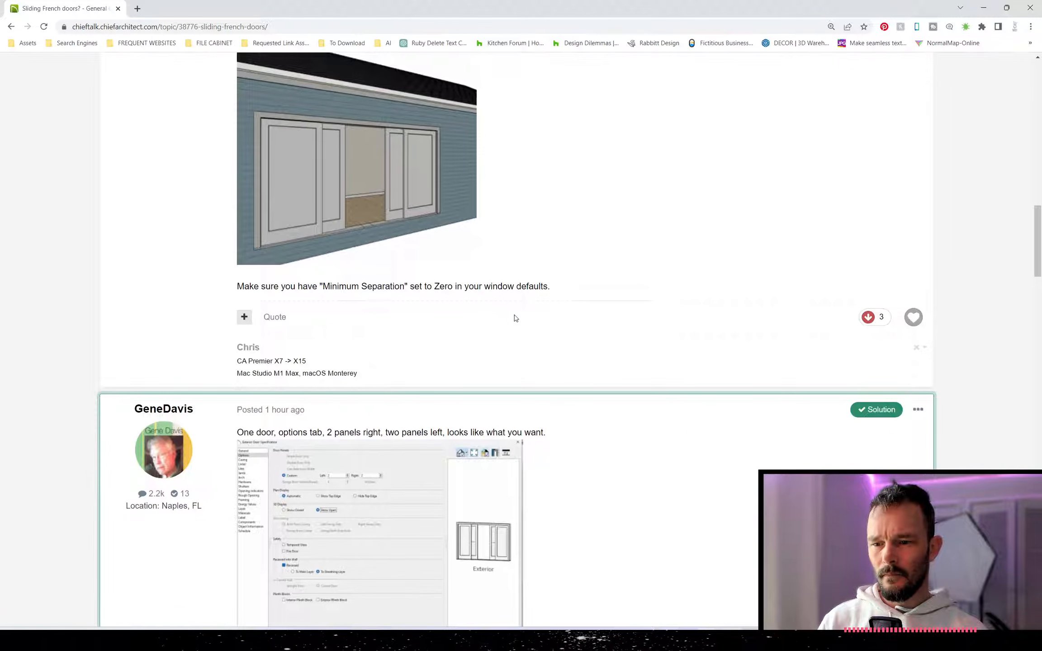
{"action": "scroll", "coordinate": [515, 318], "scroll_direction": "down", "scroll_amount": 5}
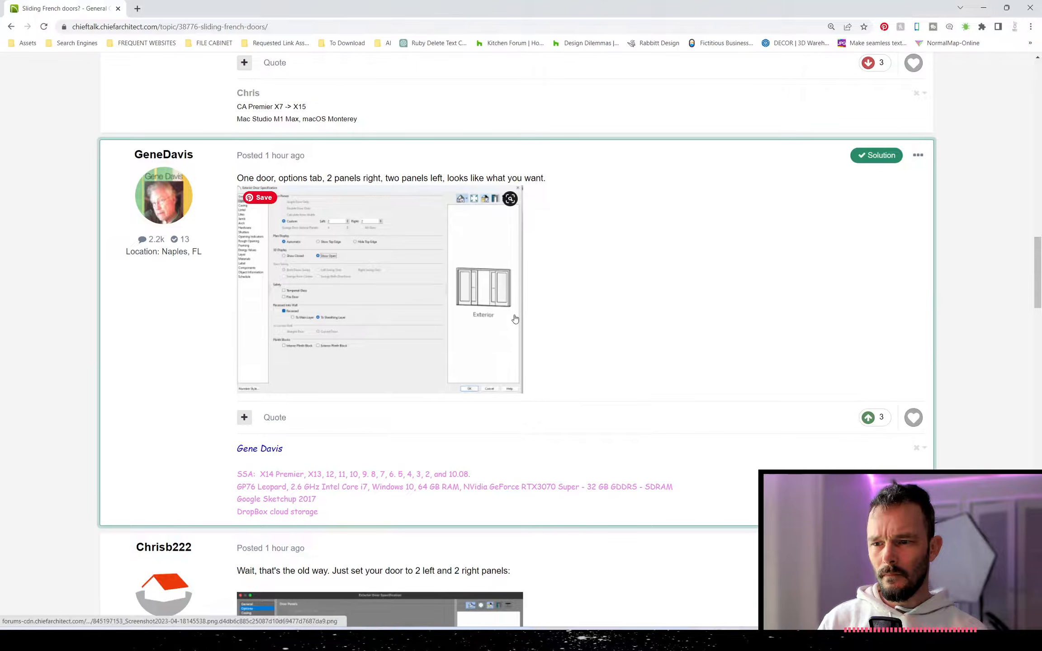
{"action": "scroll", "coordinate": [605, 312], "scroll_direction": "down", "scroll_amount": 1}
{"action": "scroll", "coordinate": [605, 312], "scroll_direction": "up", "scroll_amount": 3}
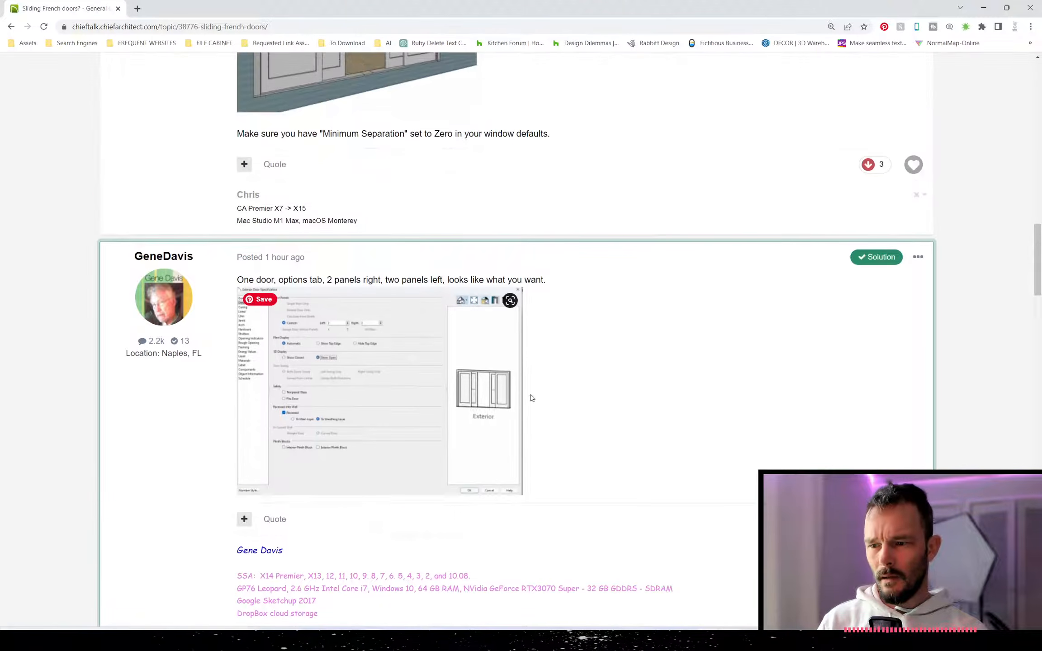
Switch to Chief Architect and create a new plan for the door demonstration
{"action": "key", "text": "alt+Tab"}
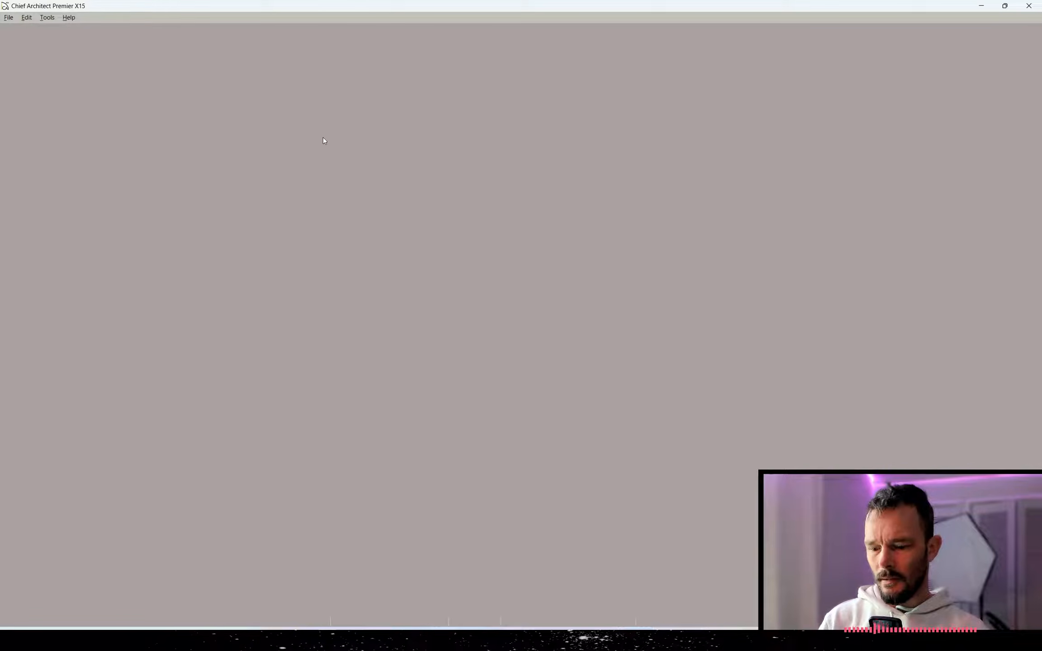
{"action": "key", "text": "ctrl+n"}
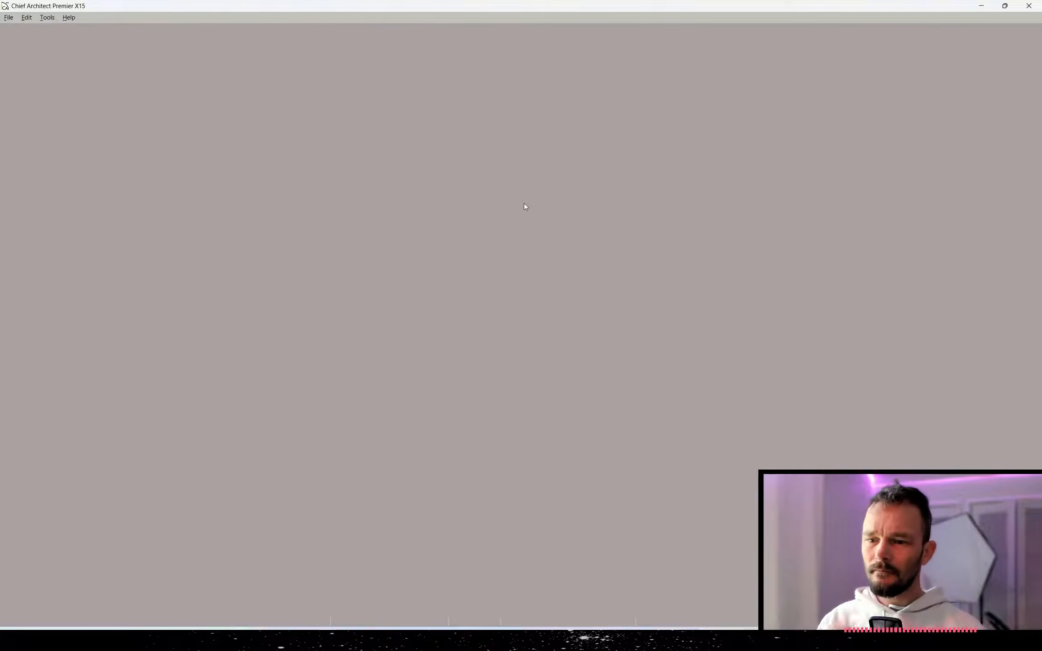
{"action": "scroll", "coordinate": [517, 264], "scroll_direction": "up", "scroll_amount": 2}
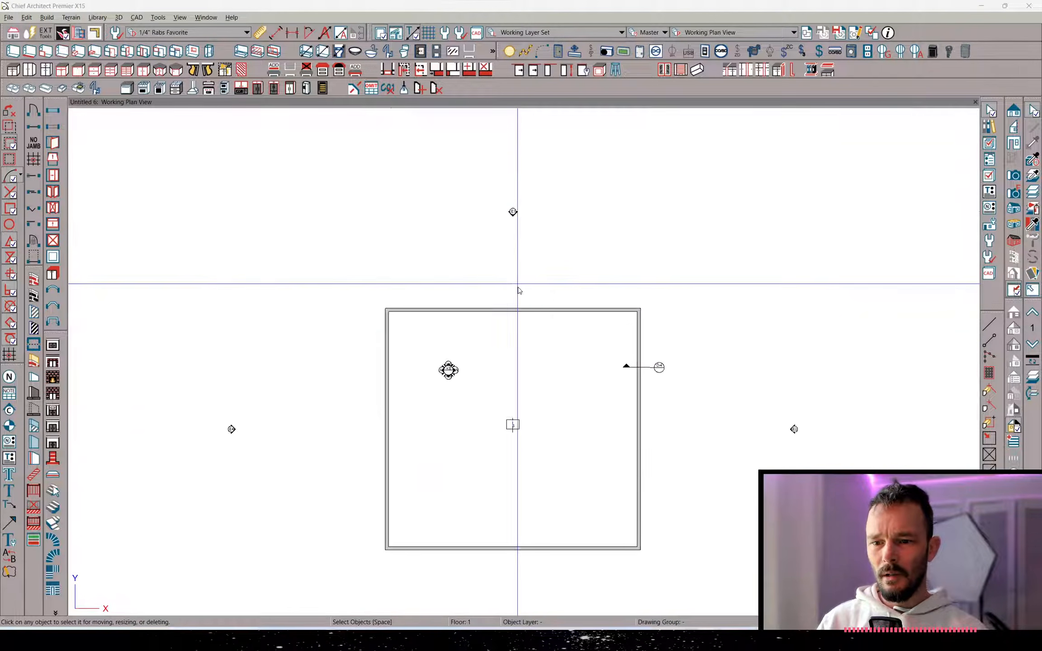
{"action": "middle_click_drag", "start_coordinate": [531, 247], "coordinate": [535, 336]}
Place a sliding door near the middle of the house's upper exterior wall
{"action": "right_click", "coordinate": [535, 336]}
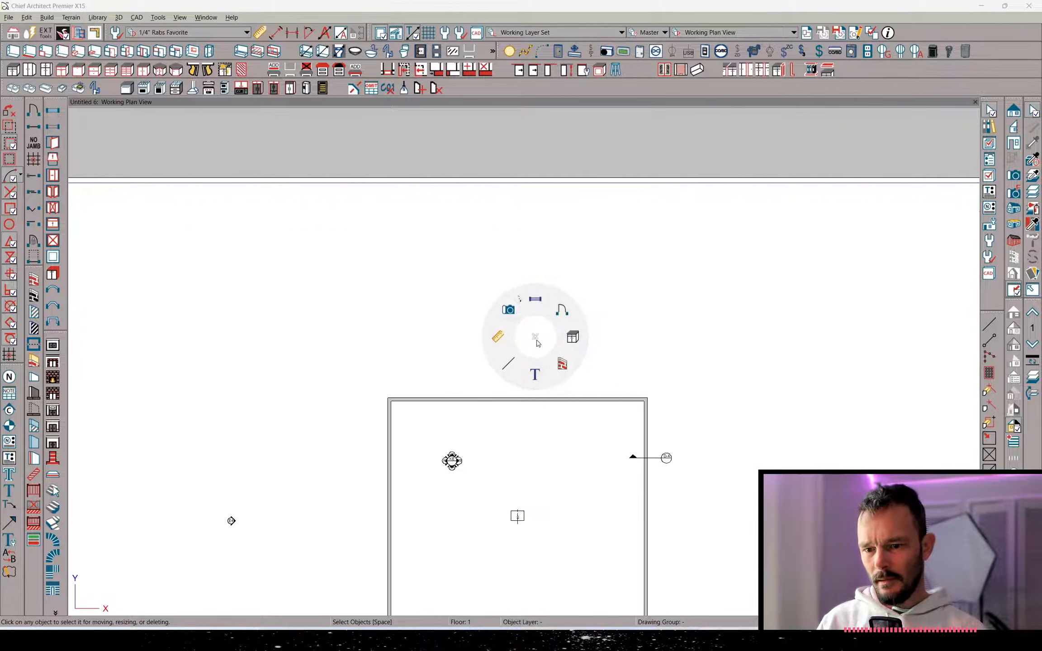
{"action": "left_click", "coordinate": [607, 273]}
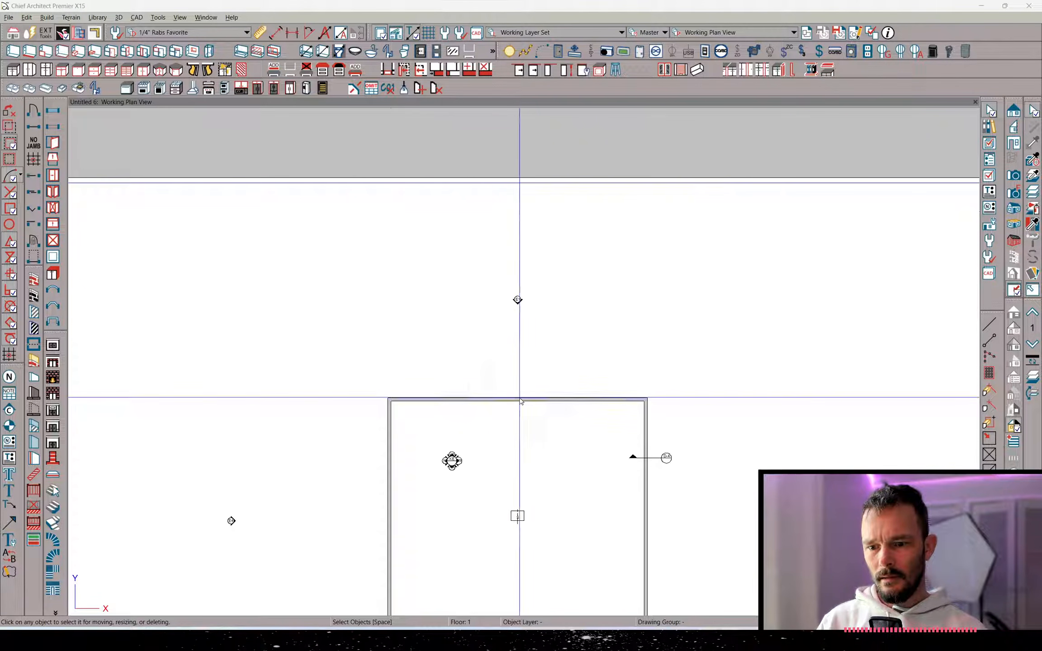
{"action": "right_click", "coordinate": [520, 397]}
{"action": "left_click", "coordinate": [588, 333]}
{"action": "left_click", "coordinate": [520, 399]}
{"action": "scroll", "coordinate": [523, 393], "scroll_direction": "up", "scroll_amount": 1}
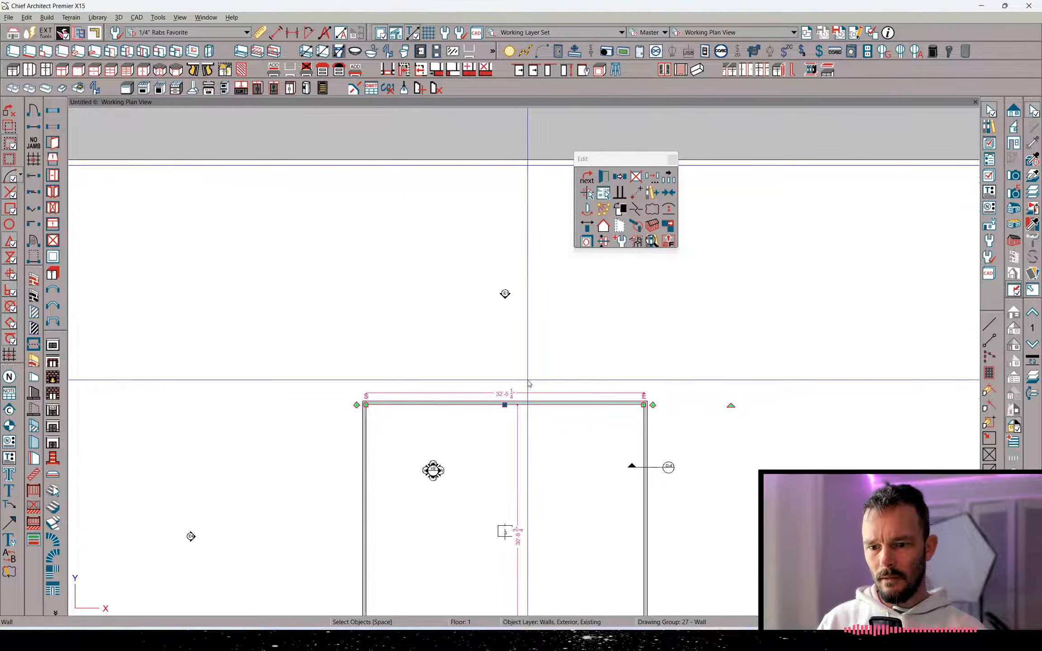
{"action": "right_click", "coordinate": [528, 380]}
{"action": "left_click", "coordinate": [553, 357]}
{"action": "right_click", "coordinate": [523, 396]}
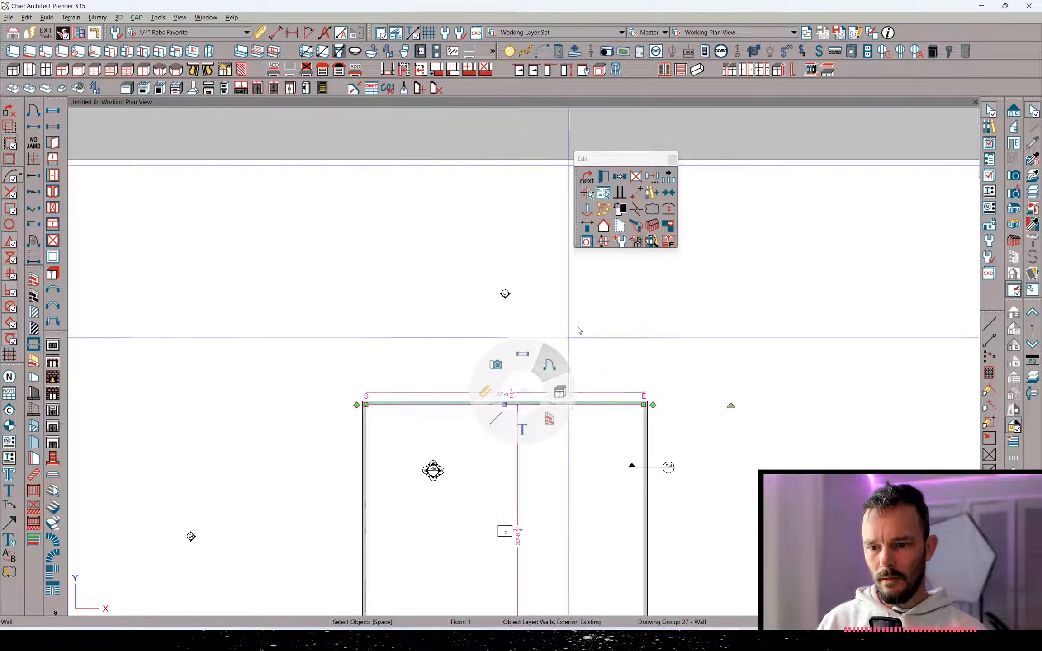
{"action": "left_click", "coordinate": [547, 364]}
{"action": "scroll", "coordinate": [504, 401], "scroll_direction": "up", "scroll_amount": 1}
{"action": "scroll", "coordinate": [504, 400], "scroll_direction": "up", "scroll_amount": 1}
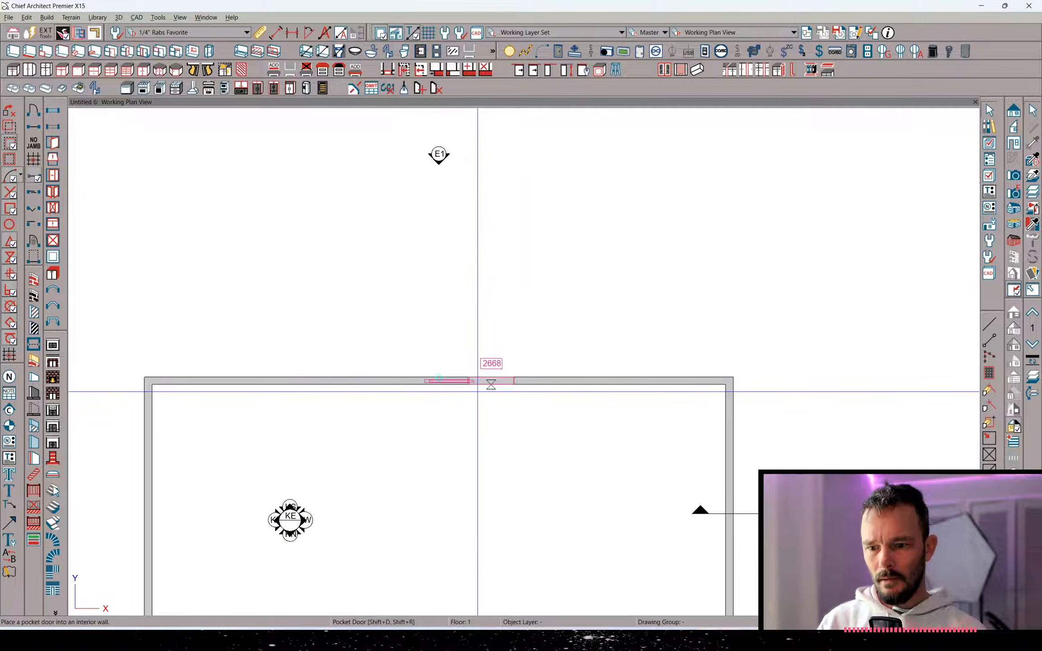
{"action": "right_click", "coordinate": [477, 393]}
{"action": "left_click", "coordinate": [510, 360]}
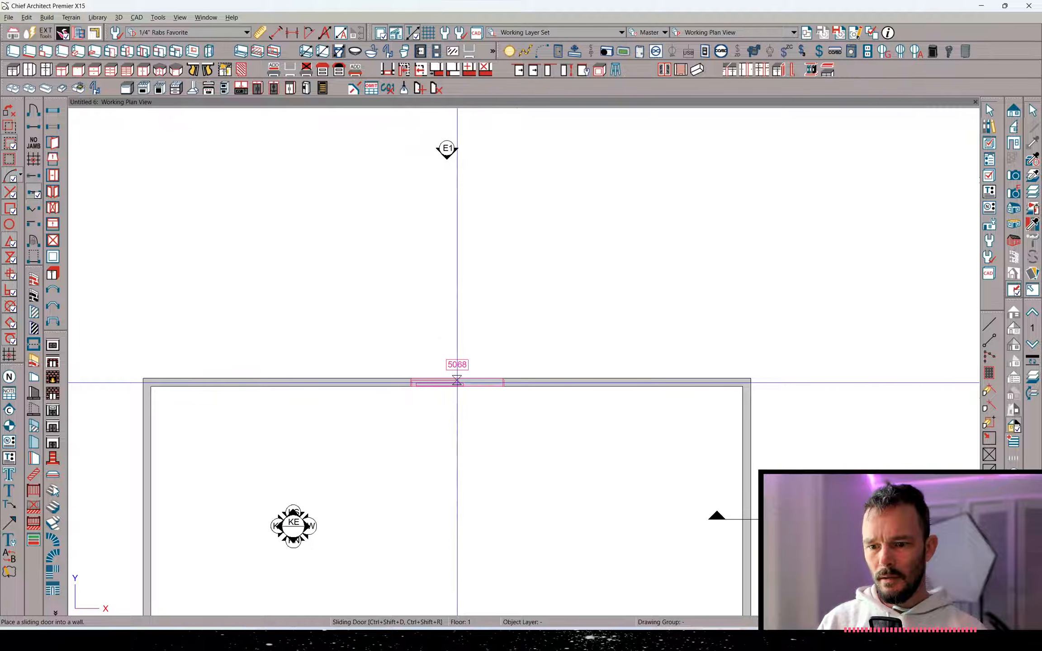
{"action": "left_click", "coordinate": [457, 383]}
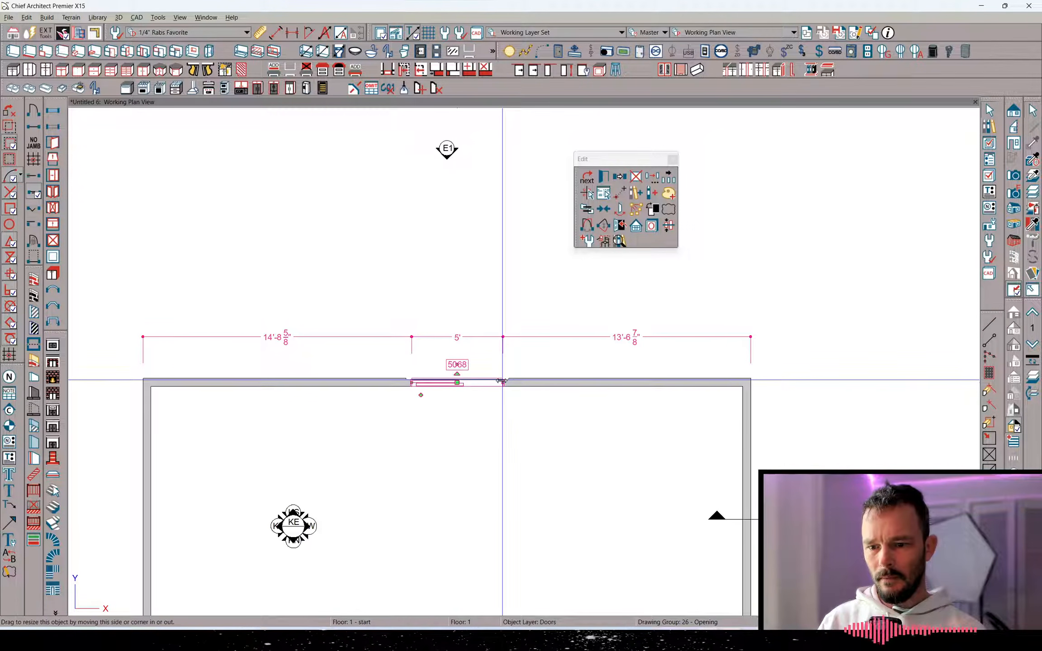
Widen the sliding door to 15' by stretching its edge a relative distance of 5'
{"action": "left_click_drag", "start_coordinate": [518, 380], "coordinate": [527, 383]}
{"action": "key", "text": "Tab"}
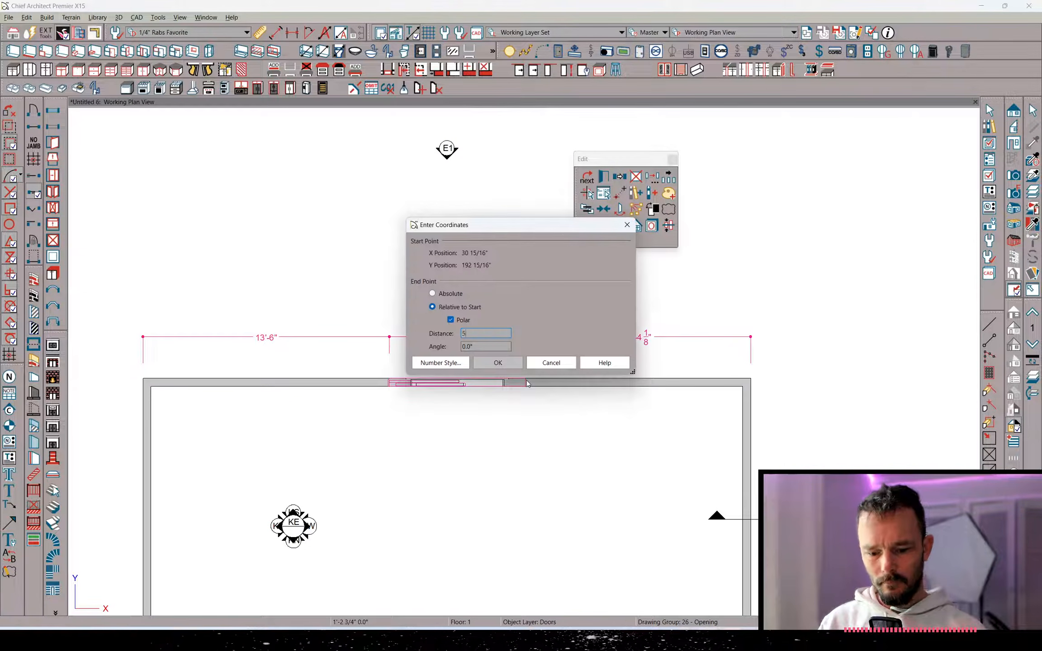
{"action": "type", "text": "5"}
{"action": "key", "text": "Return"}
Open the sliding door's specification and set its custom left panel count to 2
{"action": "left_click", "coordinate": [500, 353]}
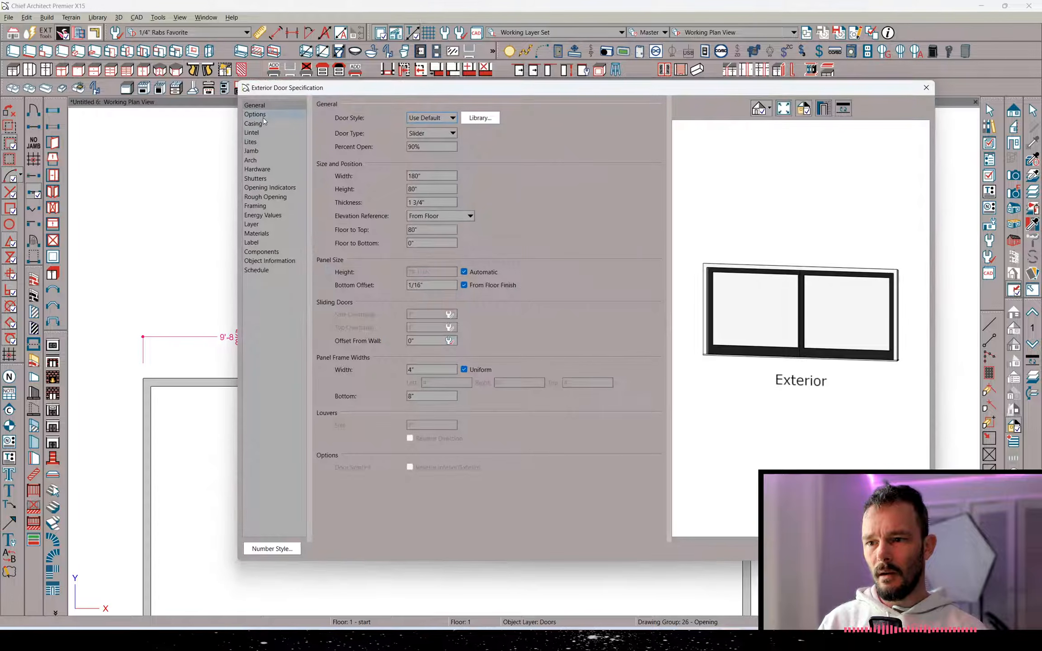
{"action": "left_click", "coordinate": [263, 114]}
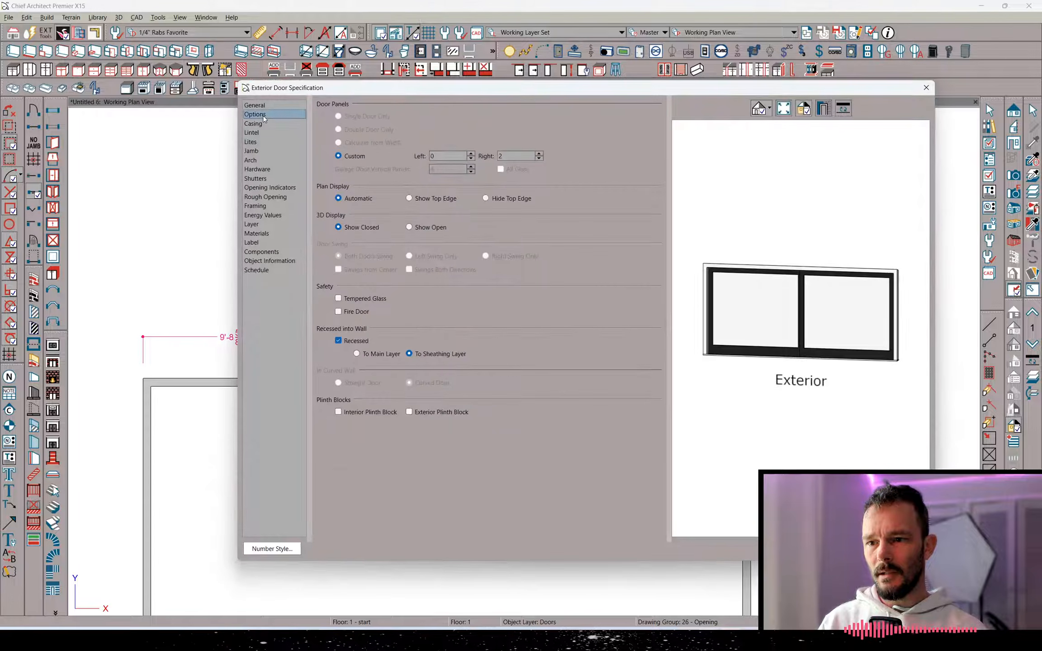
{"action": "type", "text": "2"}
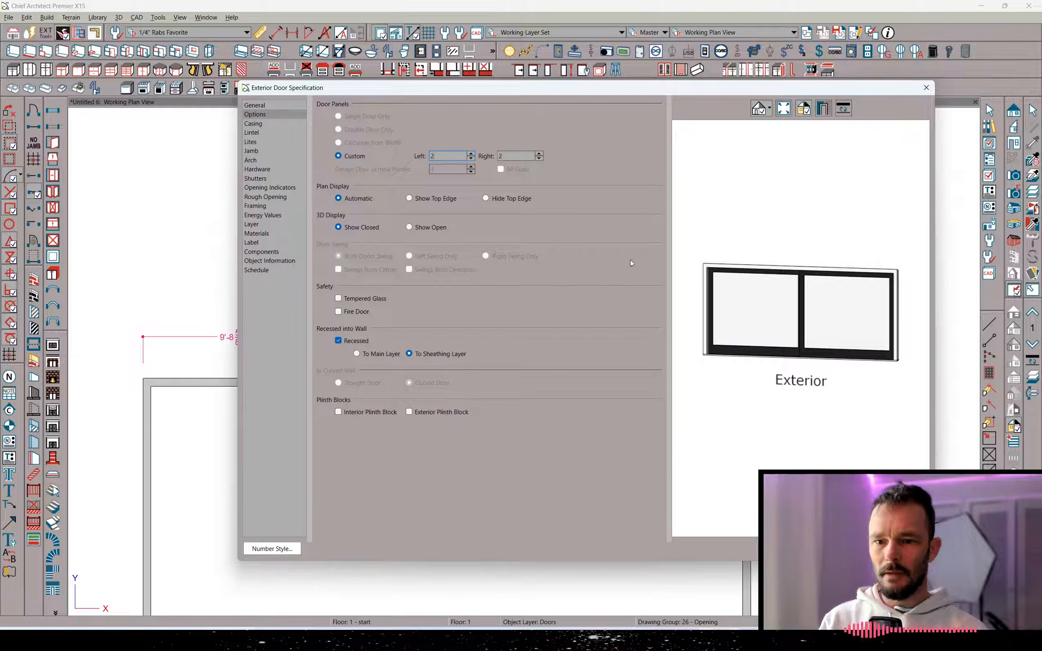
{"action": "key", "text": "Return"}
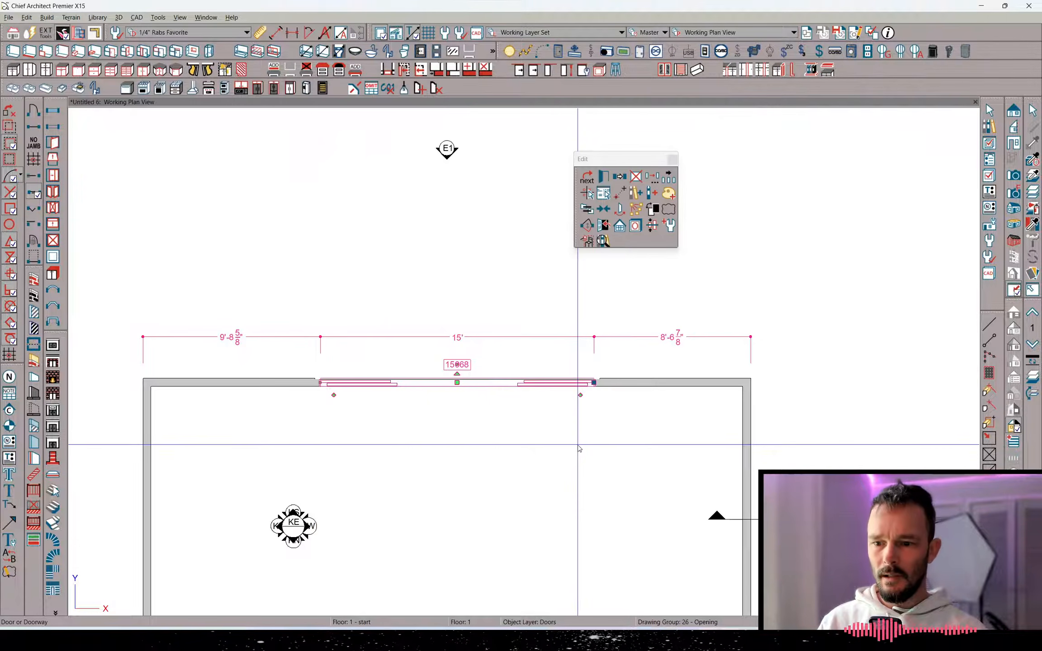
Create a full camera view facing the sliding door and display its panels open
{"action": "left_click", "coordinate": [550, 418]}
{"action": "left_click_drag", "start_coordinate": [392, 179], "coordinate": [505, 375]}
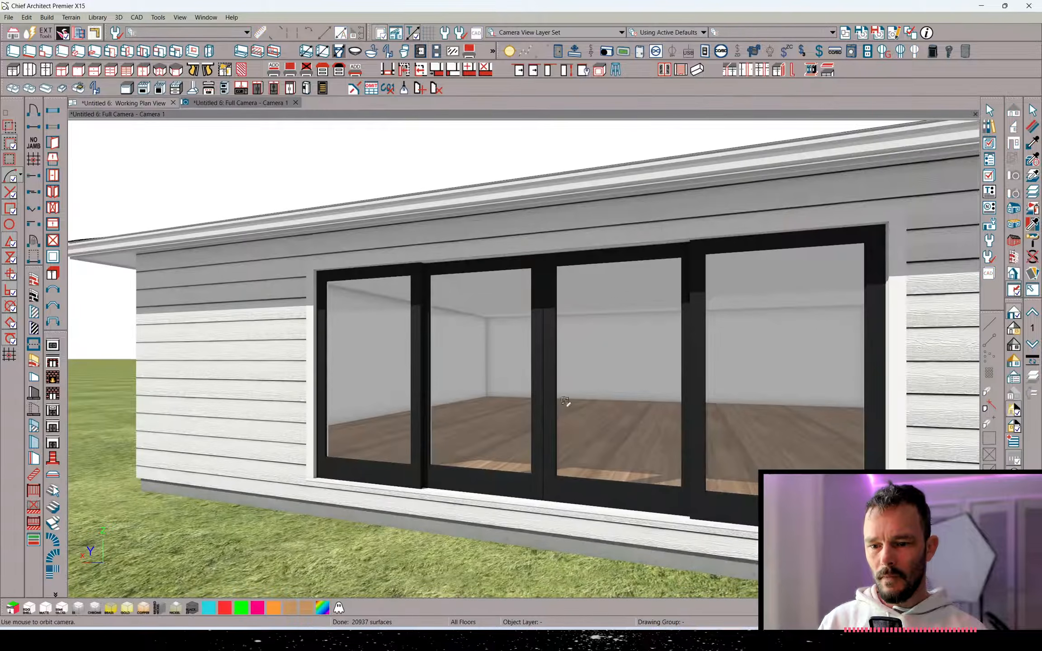
{"action": "left_click", "coordinate": [560, 409]}
{"action": "left_click", "coordinate": [603, 225]}
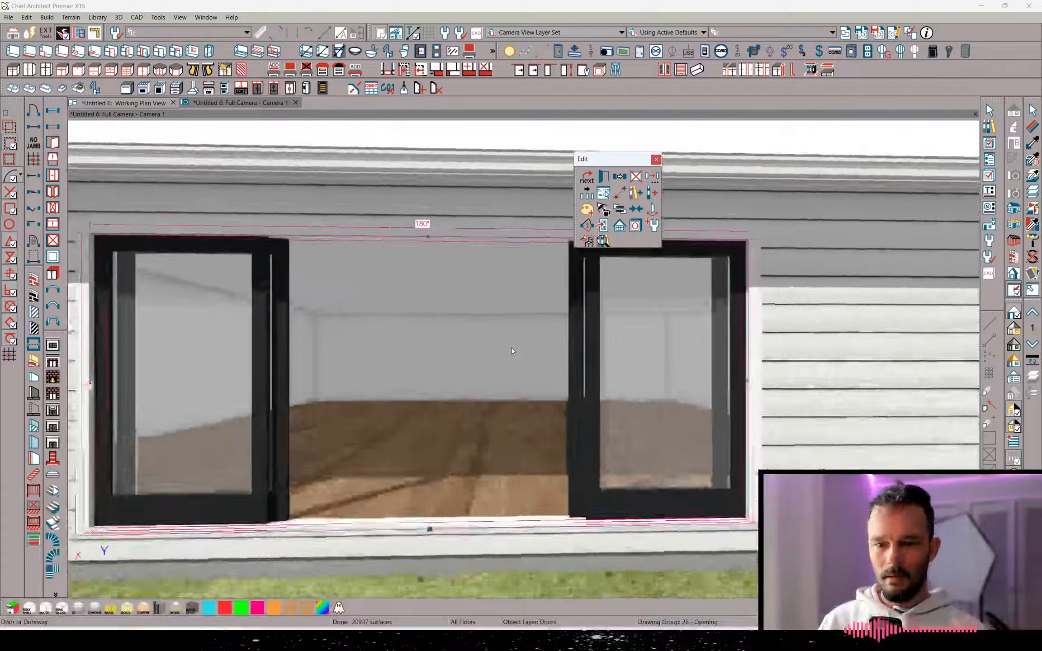
{"action": "middle_click_drag", "start_coordinate": [511, 348], "coordinate": [535, 429]}
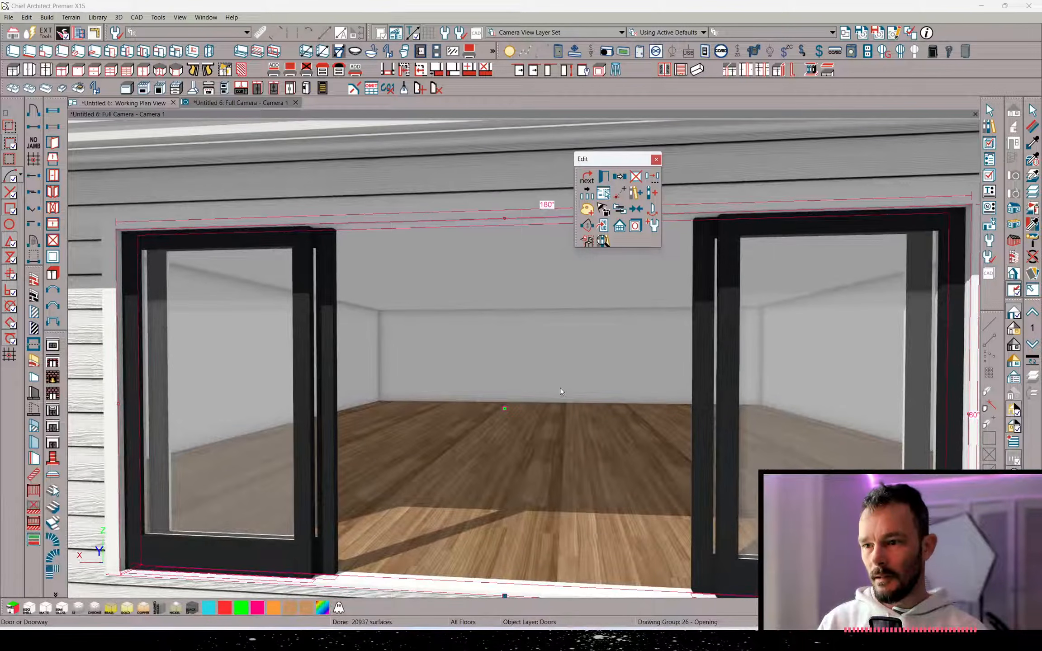
Return to the forum in the browser and read the "Bay Window / Room Label Question" topic
{"action": "key", "text": "alt+Tab"}
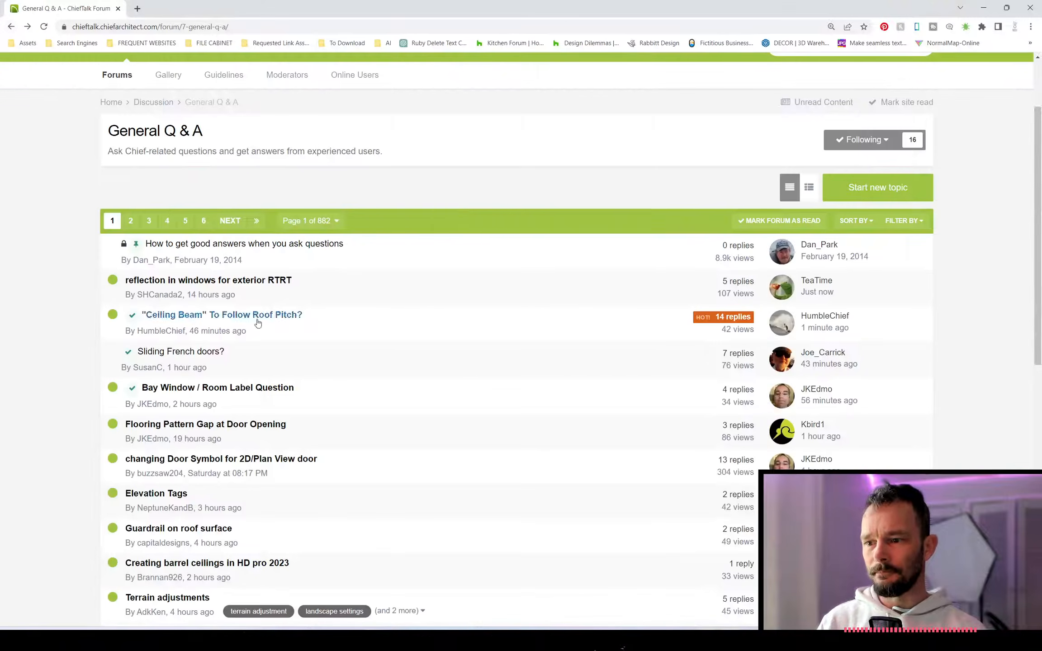
{"action": "left_click", "coordinate": [211, 390]}
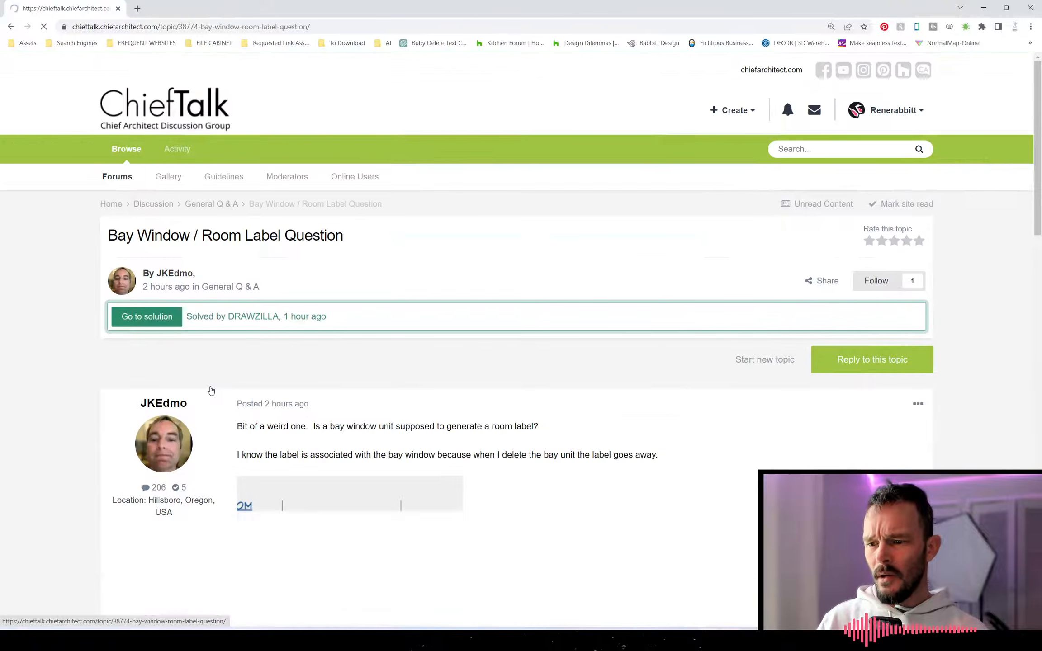
{"action": "scroll", "coordinate": [406, 380], "scroll_direction": "down", "scroll_amount": 5}
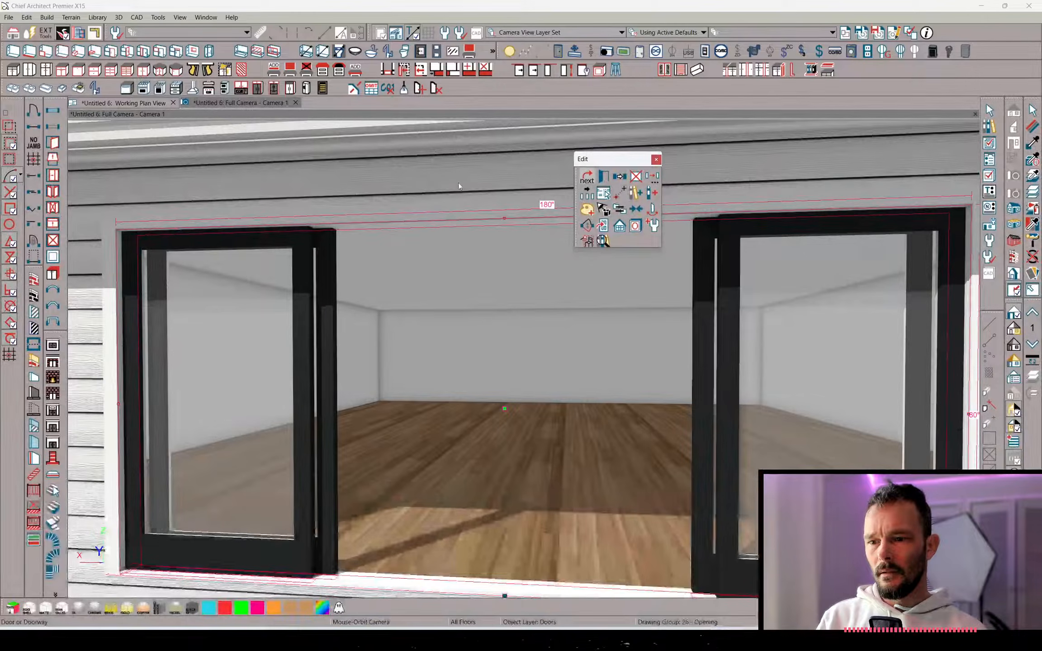
Return to the working plan view and place a bay window in the left exterior wall near its upper corner
{"action": "left_click", "coordinate": [122, 103]}
{"action": "scroll", "coordinate": [582, 246], "scroll_direction": "up", "scroll_amount": 3}
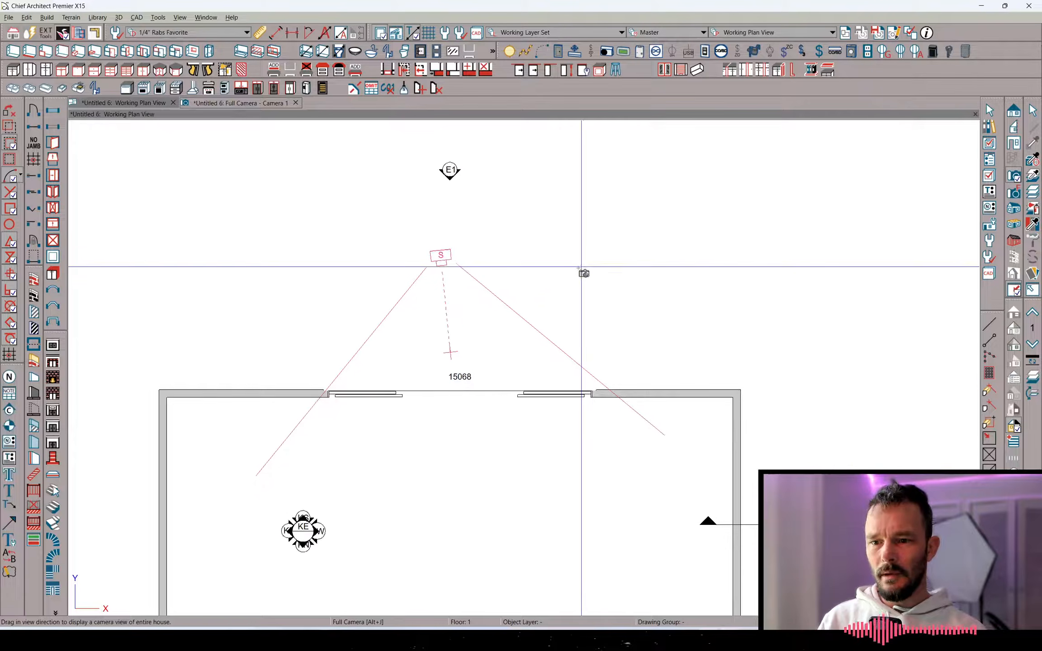
{"action": "scroll", "coordinate": [583, 247], "scroll_direction": "down", "scroll_amount": 1}
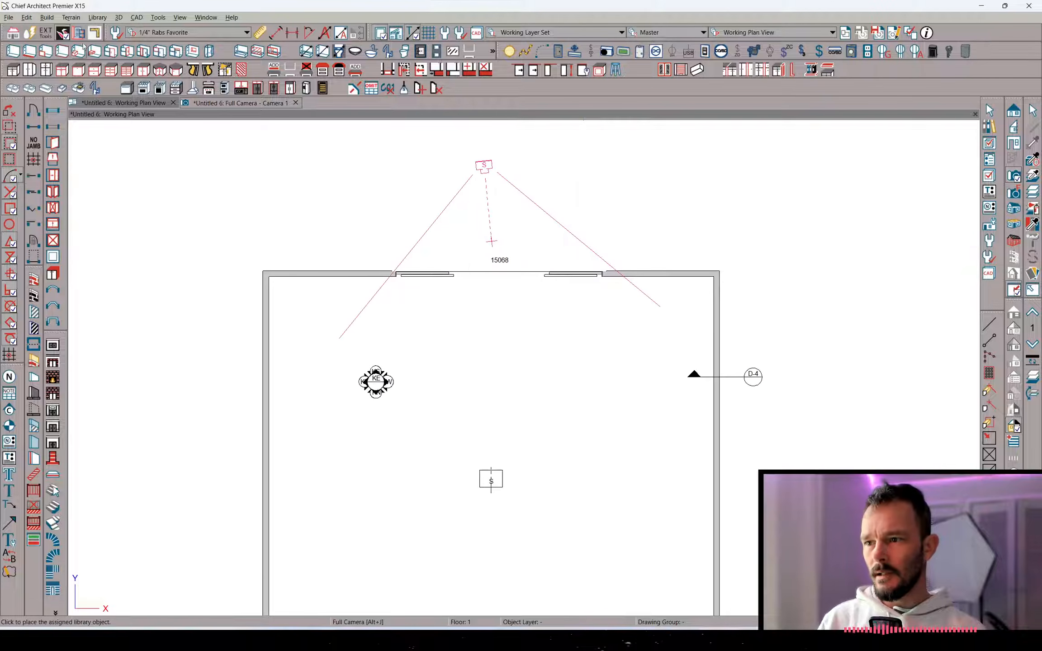
{"action": "left_click", "coordinate": [47, 17]}
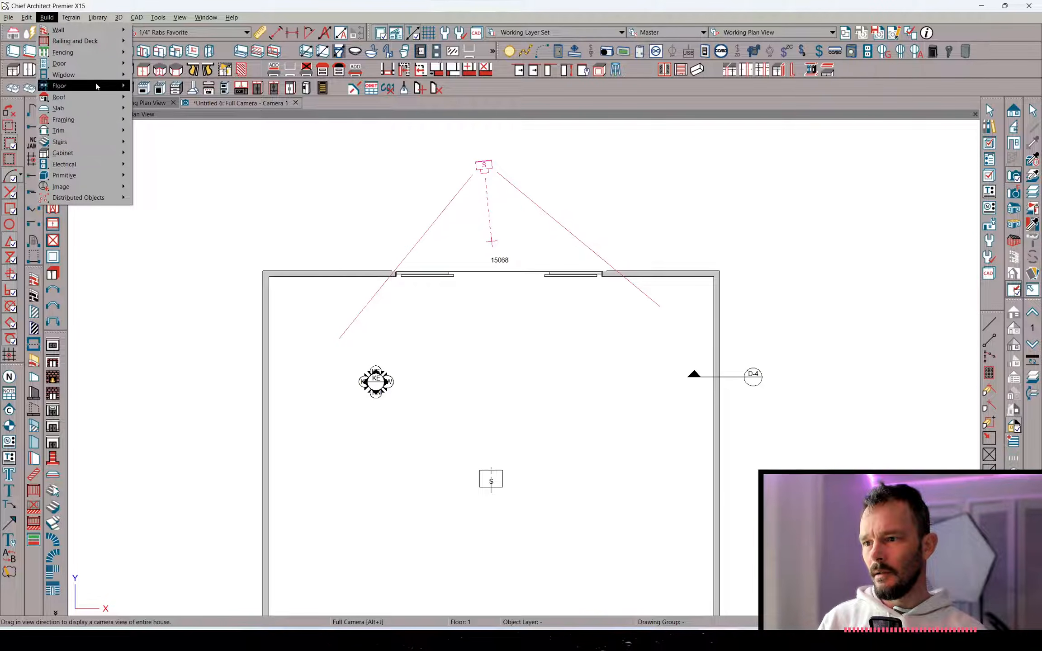
{"action": "mouse_move", "coordinate": [104, 75]}
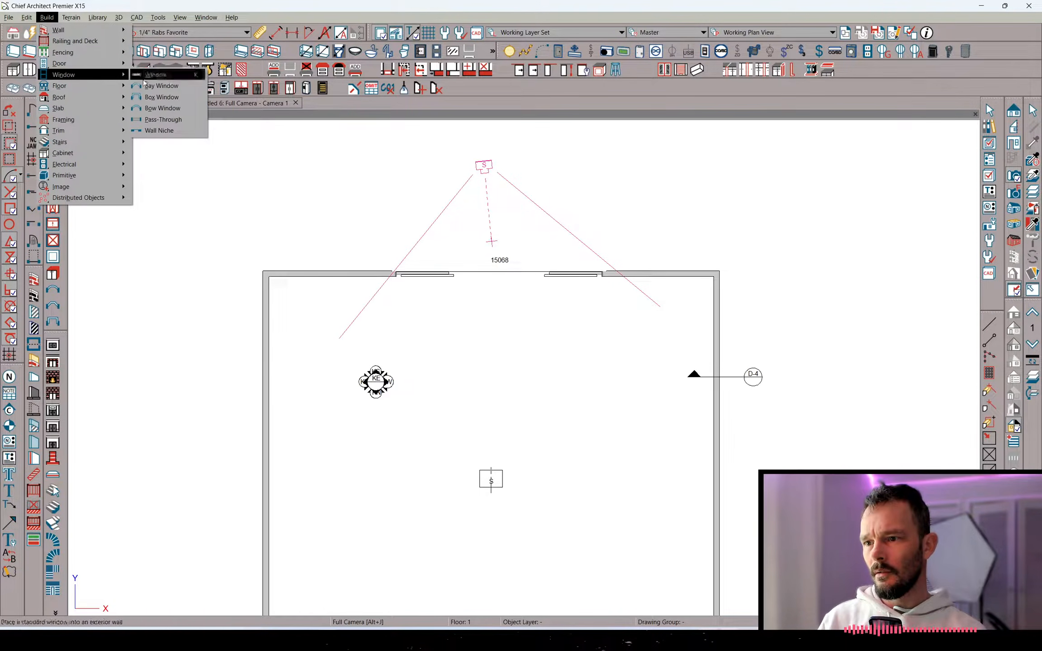
{"action": "left_click", "coordinate": [183, 86]}
{"action": "left_click", "coordinate": [267, 351]}
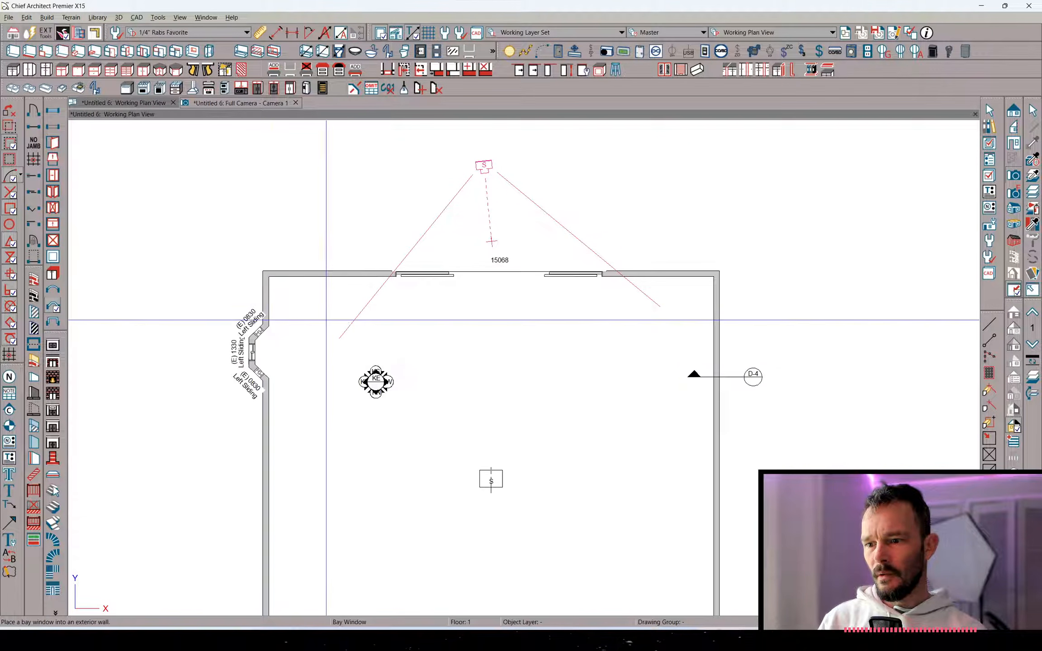
{"action": "middle_click_drag", "start_coordinate": [261, 355], "coordinate": [470, 352]}
{"action": "scroll", "coordinate": [495, 353], "scroll_direction": "up", "scroll_amount": 3}
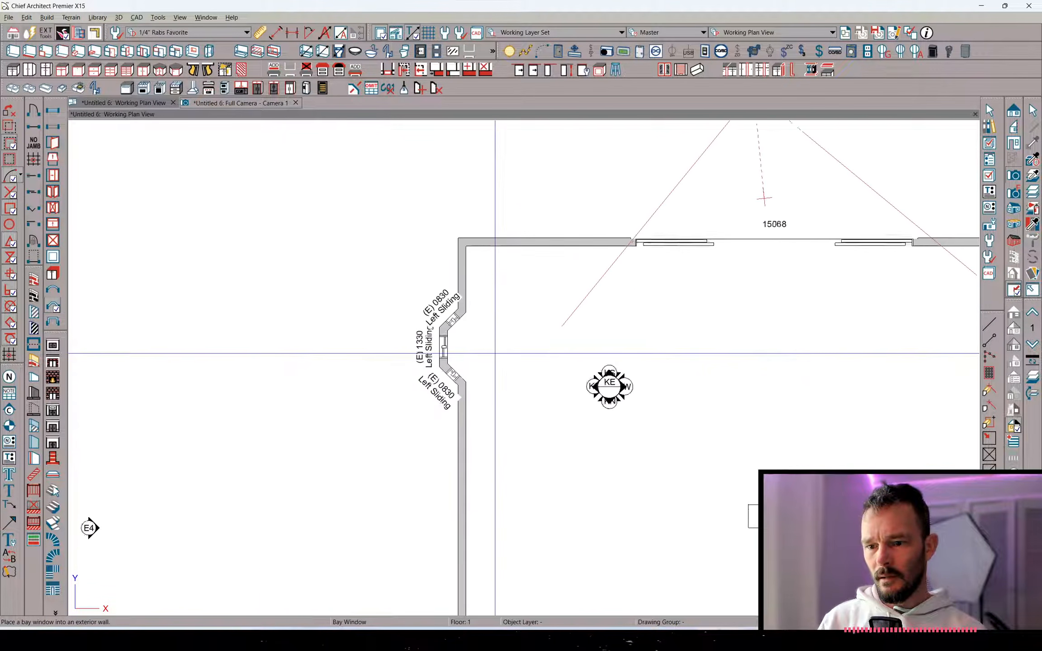
Give the bay window a raised floor and a lowered ceiling in its specification
{"action": "left_click", "coordinate": [457, 333]}
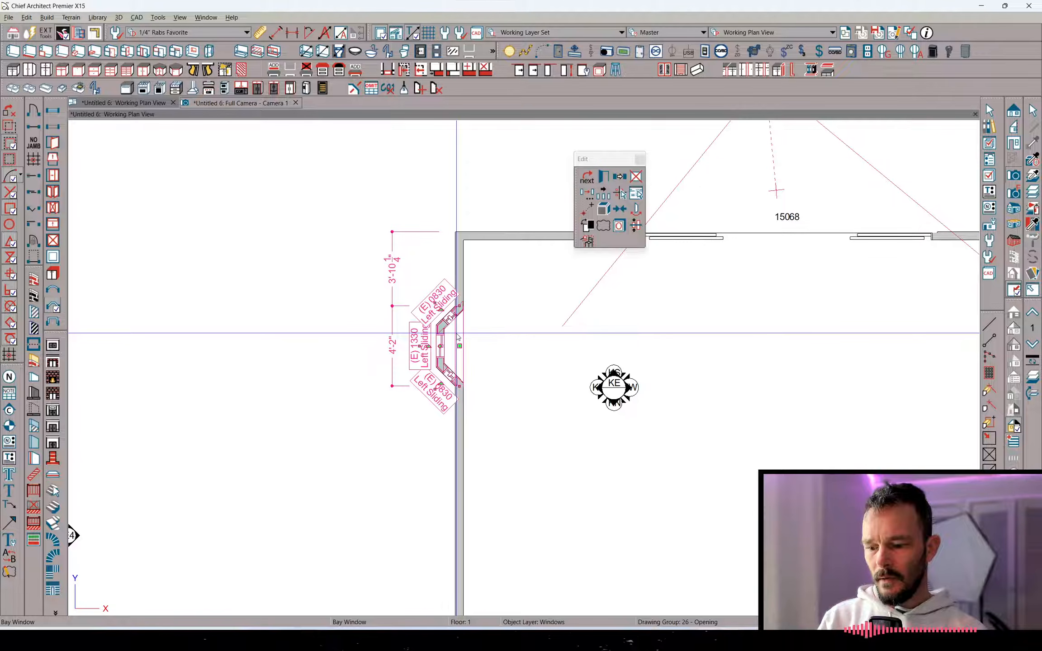
{"action": "double_click", "coordinate": [457, 335]}
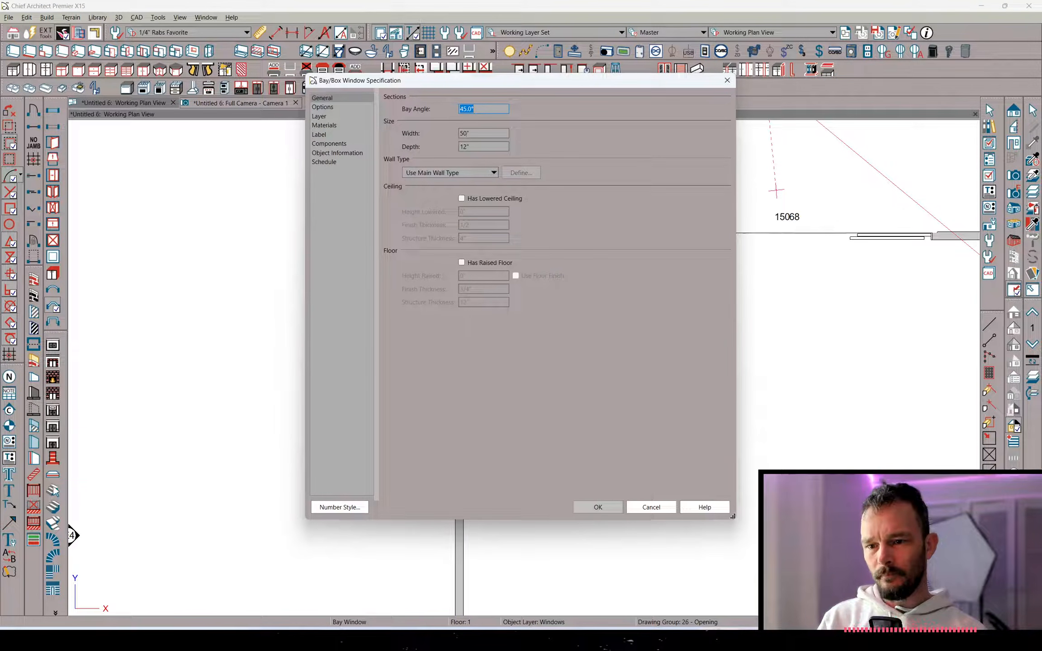
{"action": "left_click", "coordinate": [338, 106]}
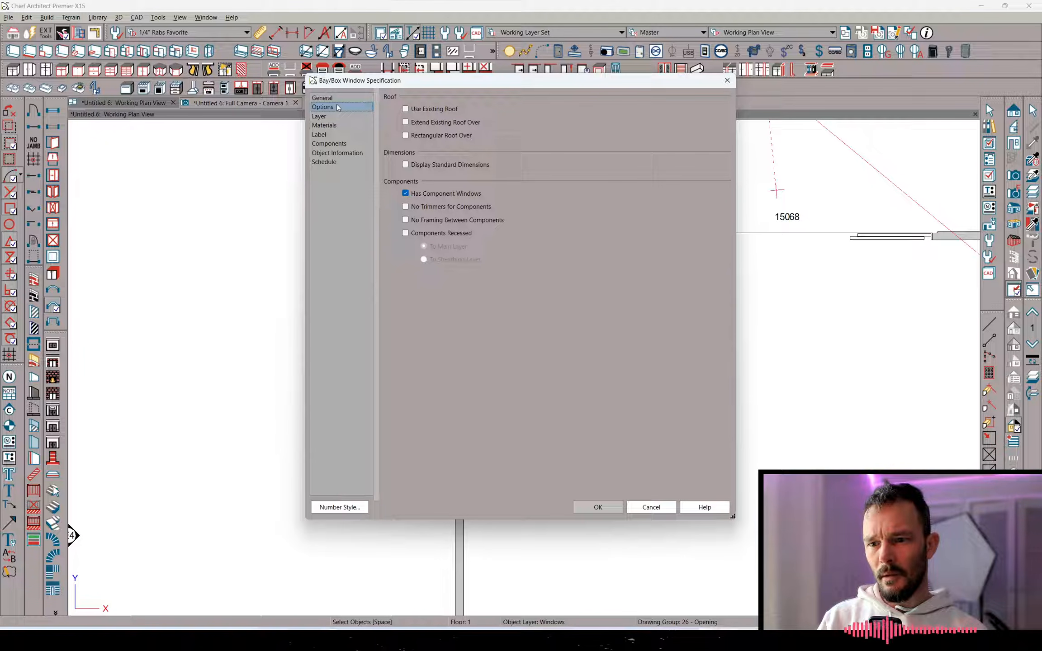
{"action": "left_click", "coordinate": [337, 99]}
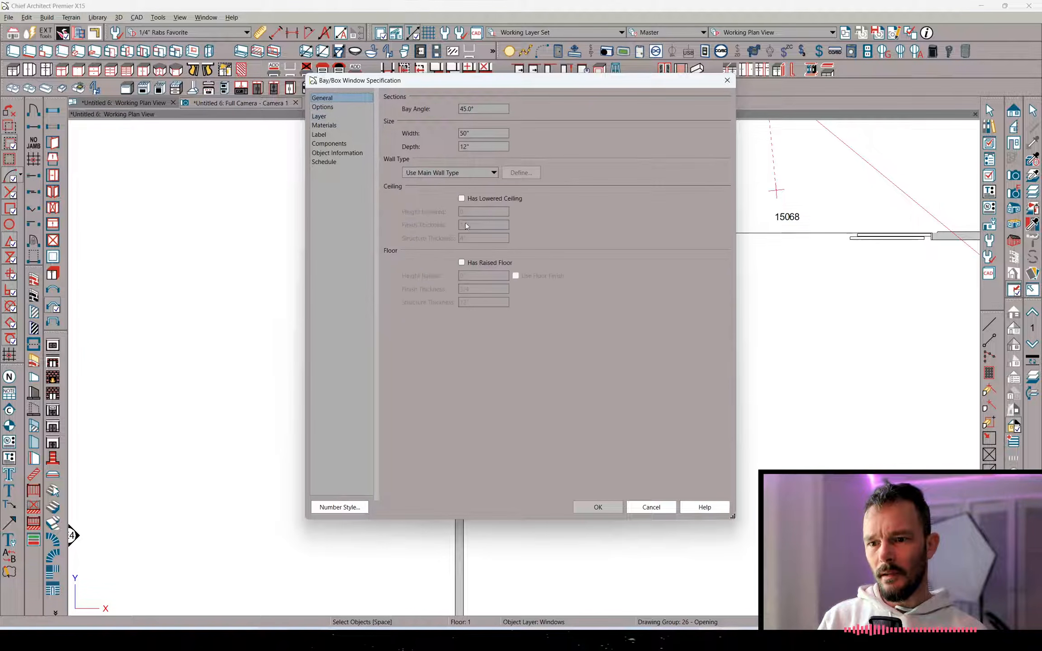
{"action": "left_click", "coordinate": [484, 263]}
{"action": "left_click", "coordinate": [480, 200]}
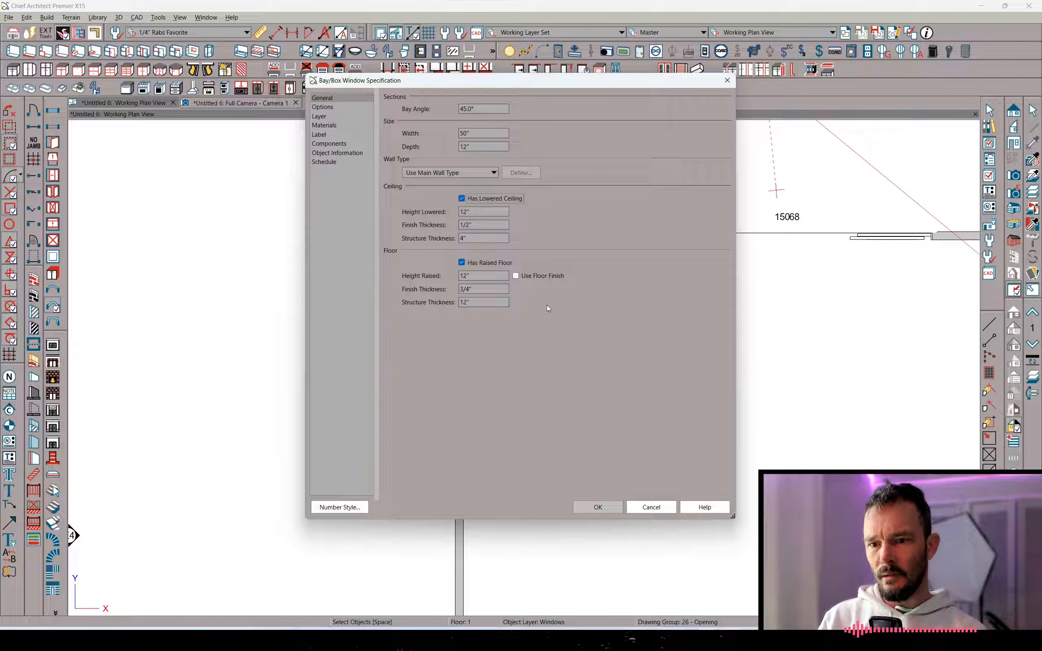
{"action": "left_click", "coordinate": [621, 509]}
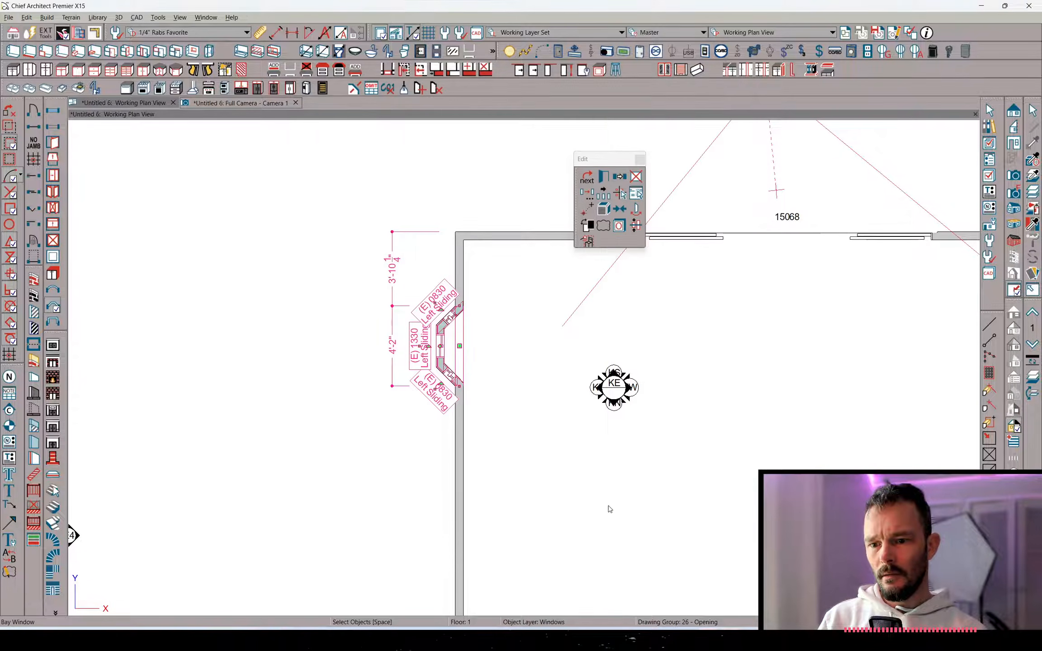
{"action": "scroll", "coordinate": [458, 344], "scroll_direction": "up", "scroll_amount": 1}
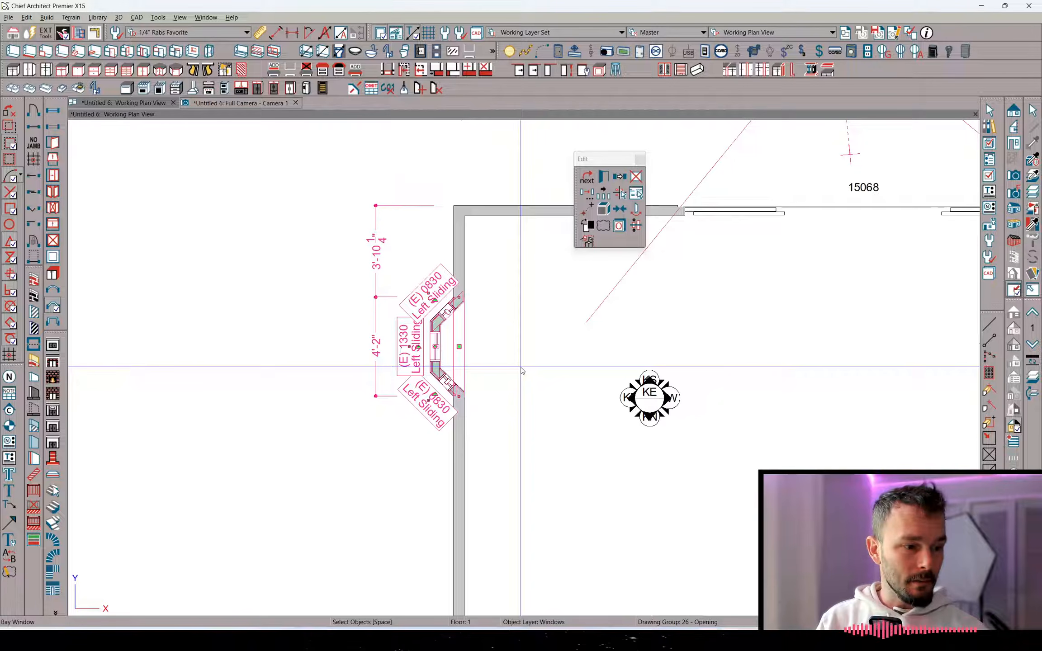
Switch to the browser and read the replies to the "Bay Window / Room Label Question" topic
{"action": "key", "text": "alt+Tab"}
{"action": "scroll", "coordinate": [481, 388], "scroll_direction": "down", "scroll_amount": 3}
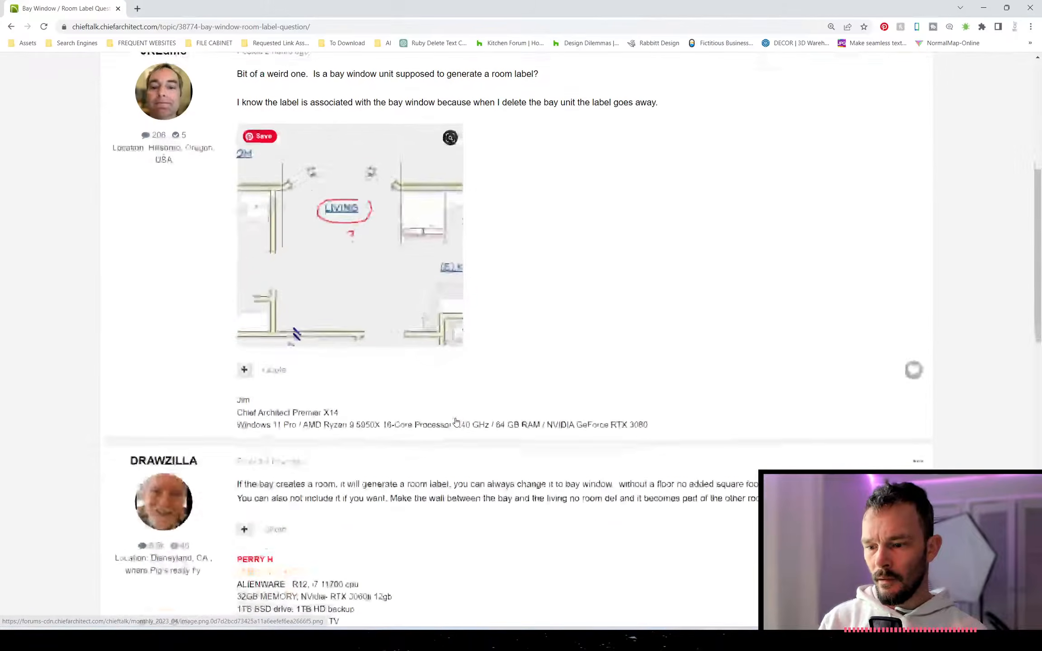
{"action": "scroll", "coordinate": [466, 400], "scroll_direction": "down", "scroll_amount": 2}
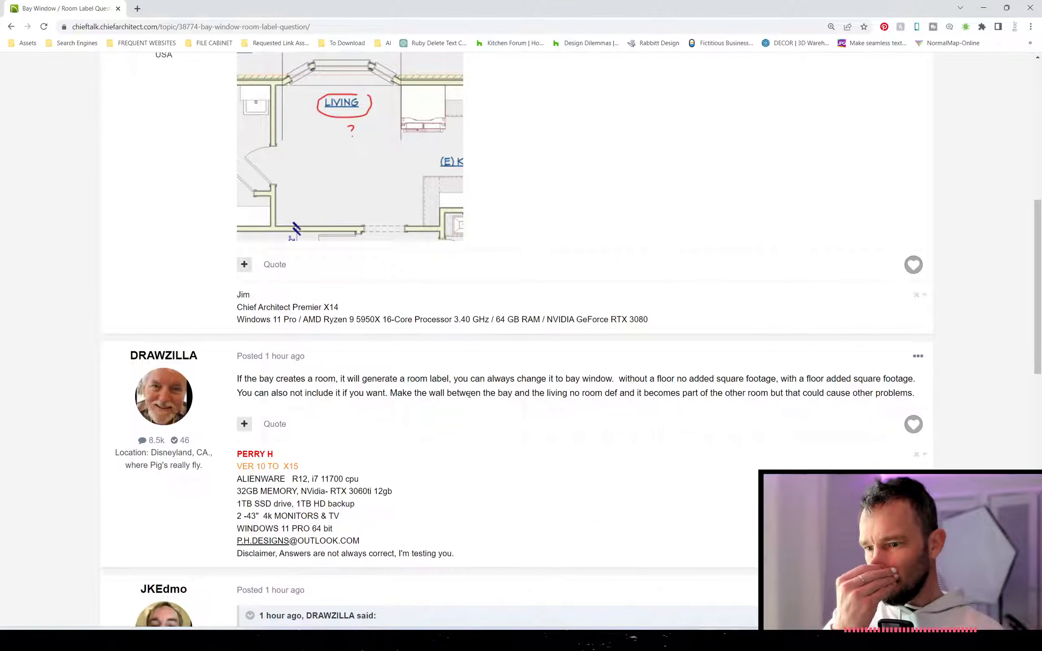
{"action": "scroll", "coordinate": [334, 398], "scroll_direction": "down", "scroll_amount": 1}
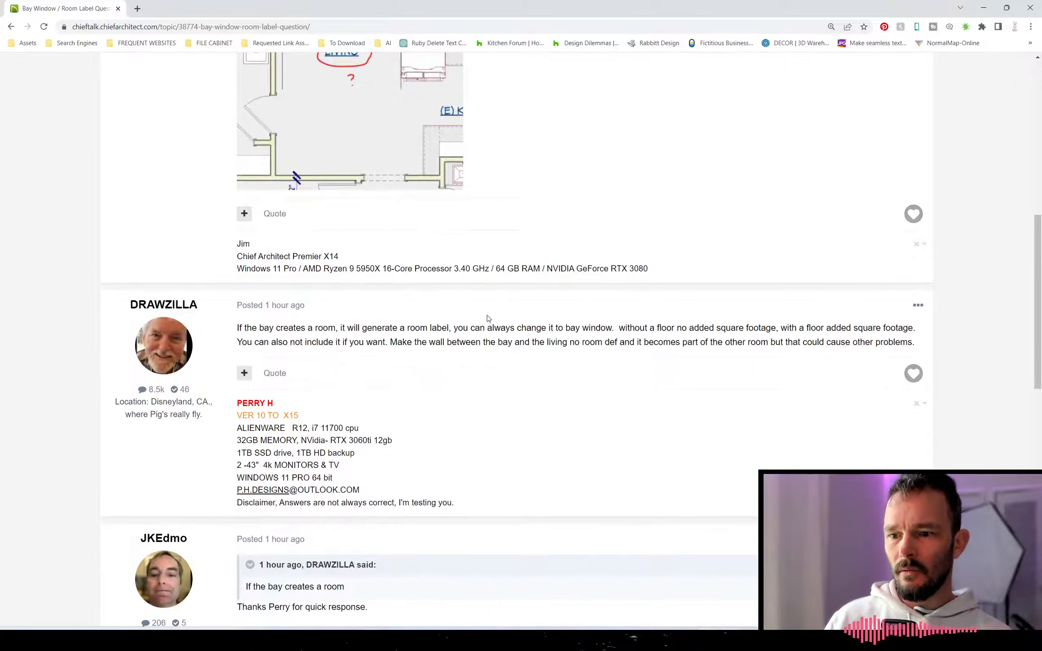
{"action": "scroll", "coordinate": [586, 339], "scroll_direction": "down", "scroll_amount": 1}
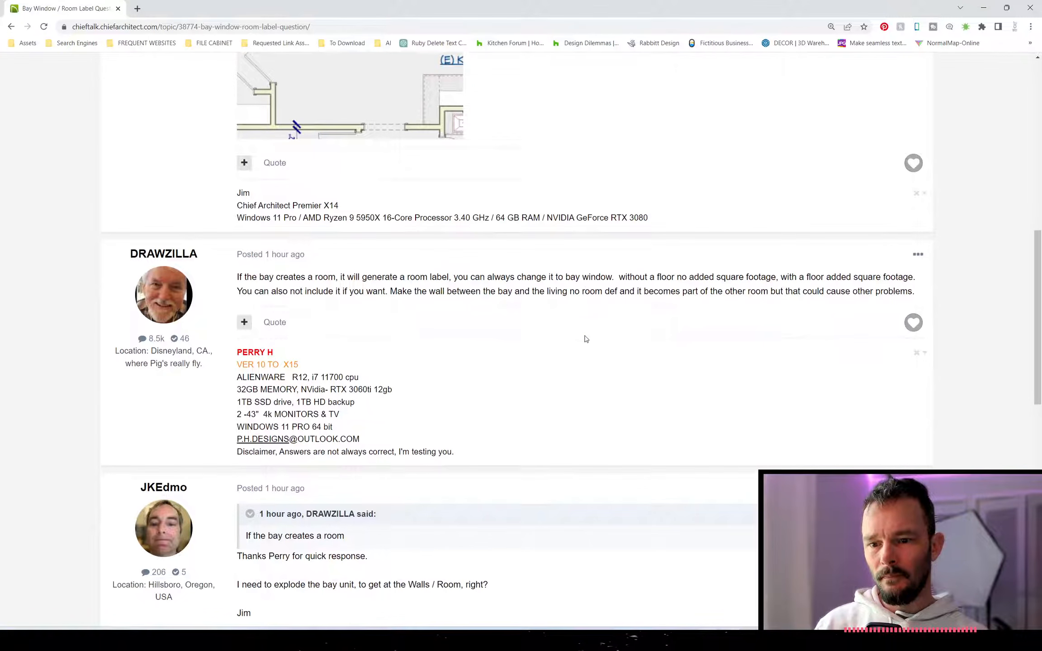
{"action": "scroll", "coordinate": [403, 310], "scroll_direction": "down", "scroll_amount": 2}
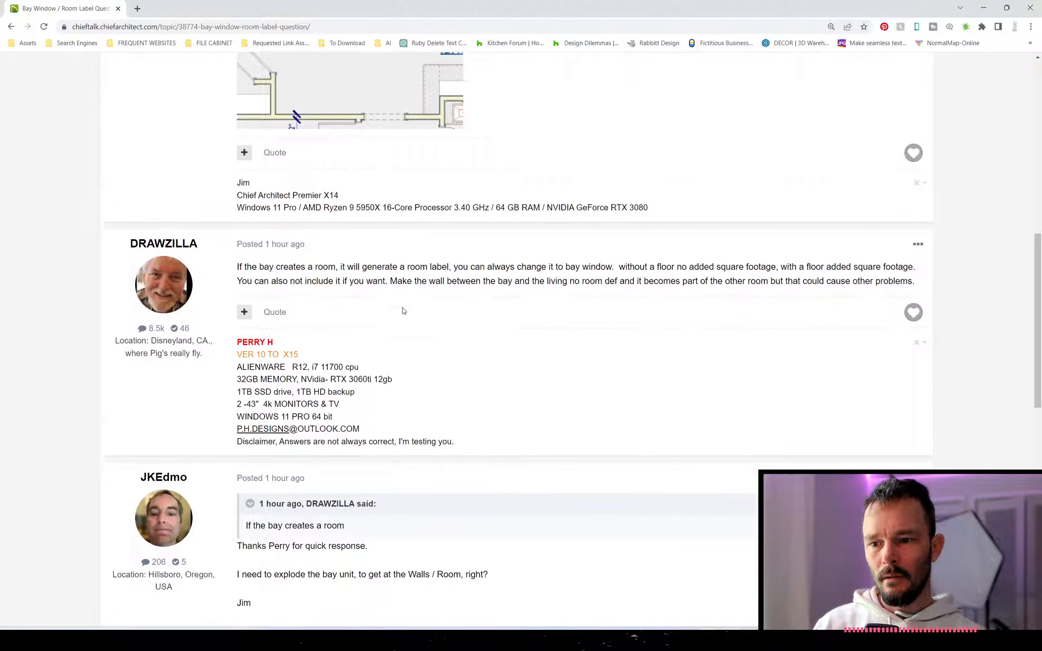
{"action": "scroll", "coordinate": [506, 298], "scroll_direction": "down", "scroll_amount": 4}
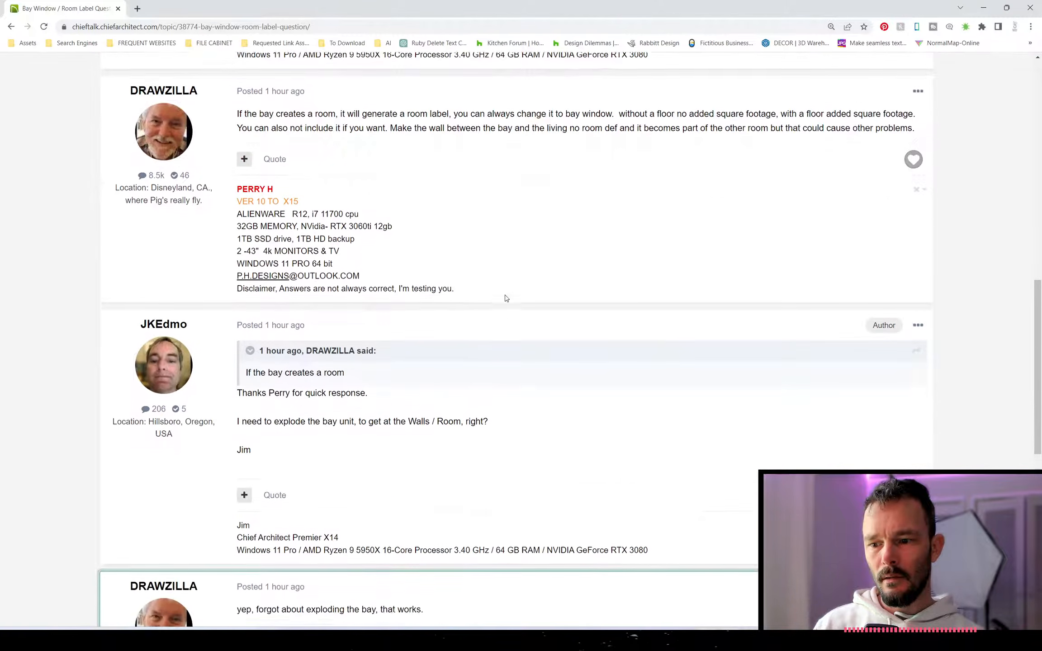
{"action": "scroll", "coordinate": [496, 310], "scroll_direction": "down", "scroll_amount": 5}
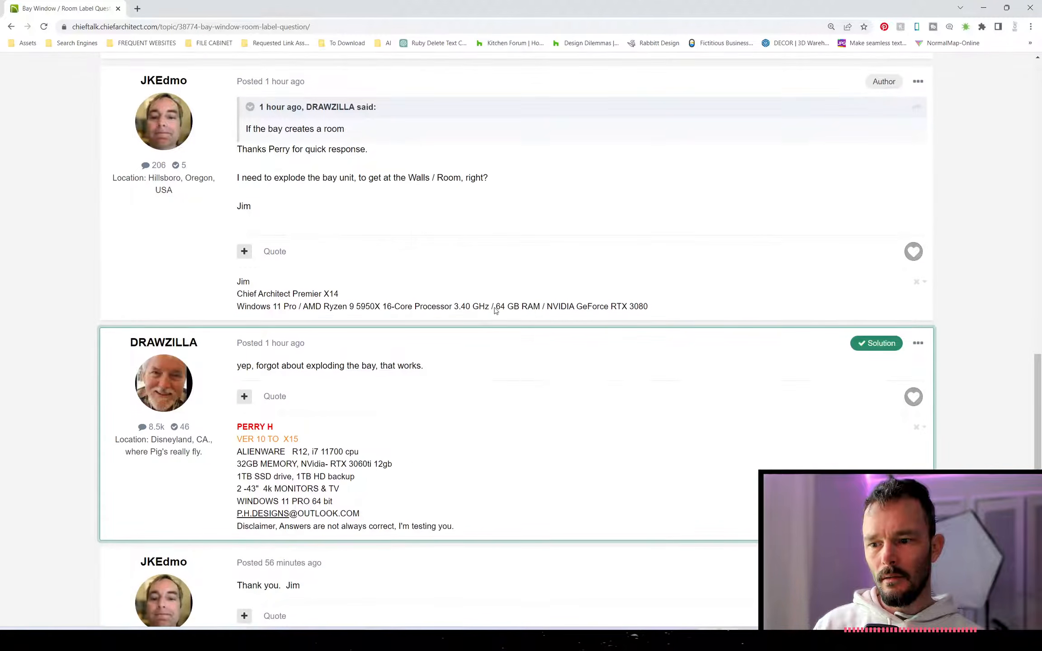
{"action": "scroll", "coordinate": [474, 316], "scroll_direction": "up", "scroll_amount": 20}
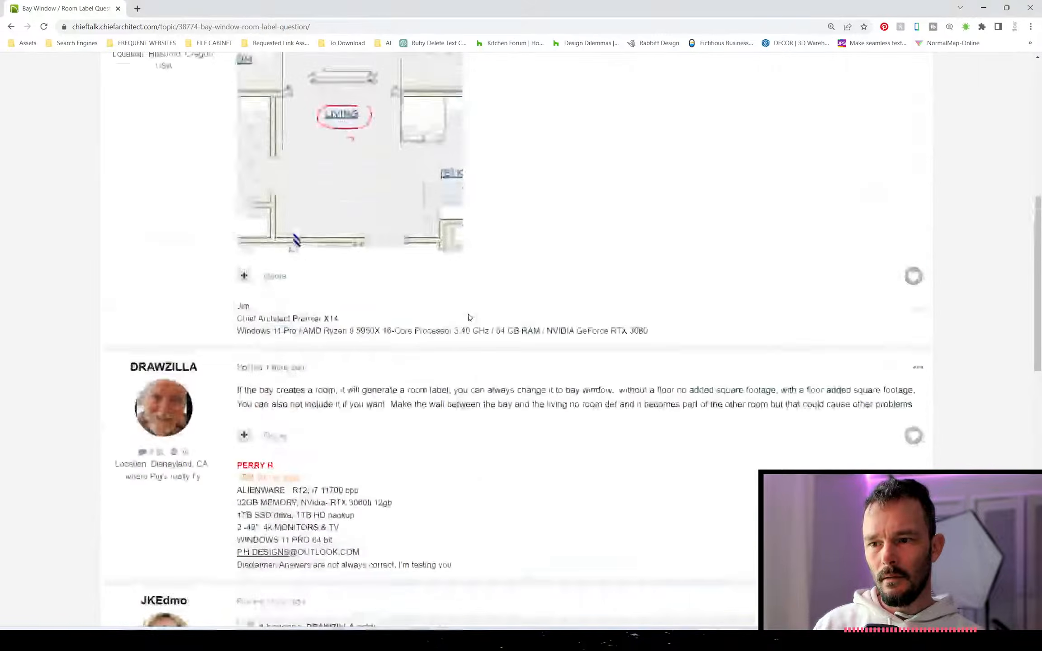
{"action": "scroll", "coordinate": [470, 317], "scroll_direction": "down", "scroll_amount": 5}
Switch back to Chief Architect, explode the bay window into separate walls and windows, and select the room inside the bay
{"action": "key", "text": "alt+Tab"}
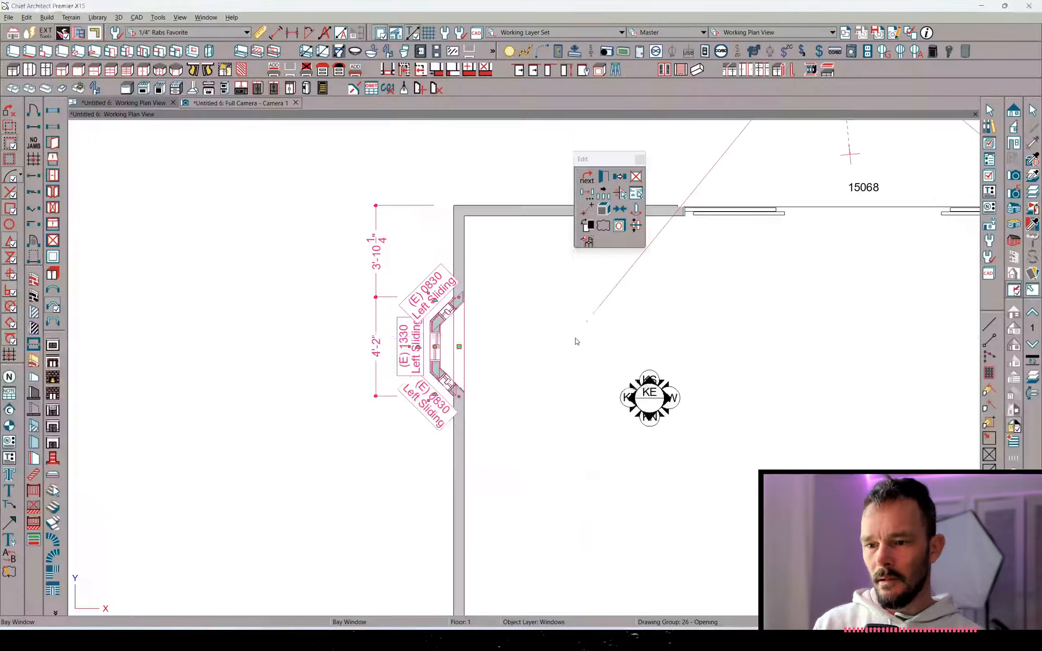
{"action": "left_click", "coordinate": [605, 209]}
{"action": "scroll", "coordinate": [461, 357], "scroll_direction": "up", "scroll_amount": 2}
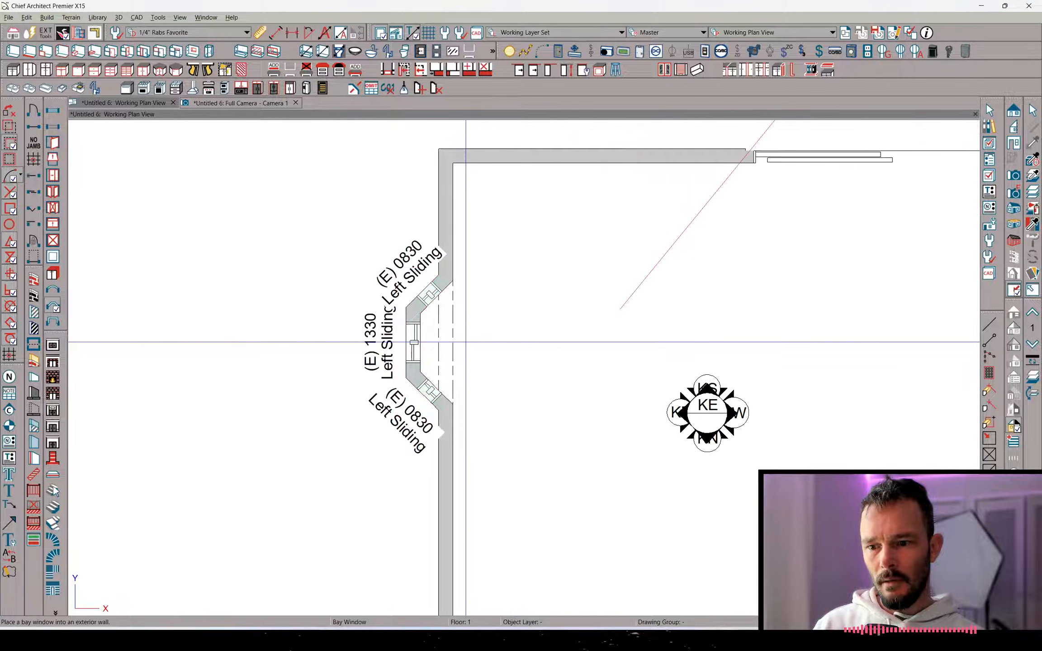
{"action": "left_click", "coordinate": [430, 342]}
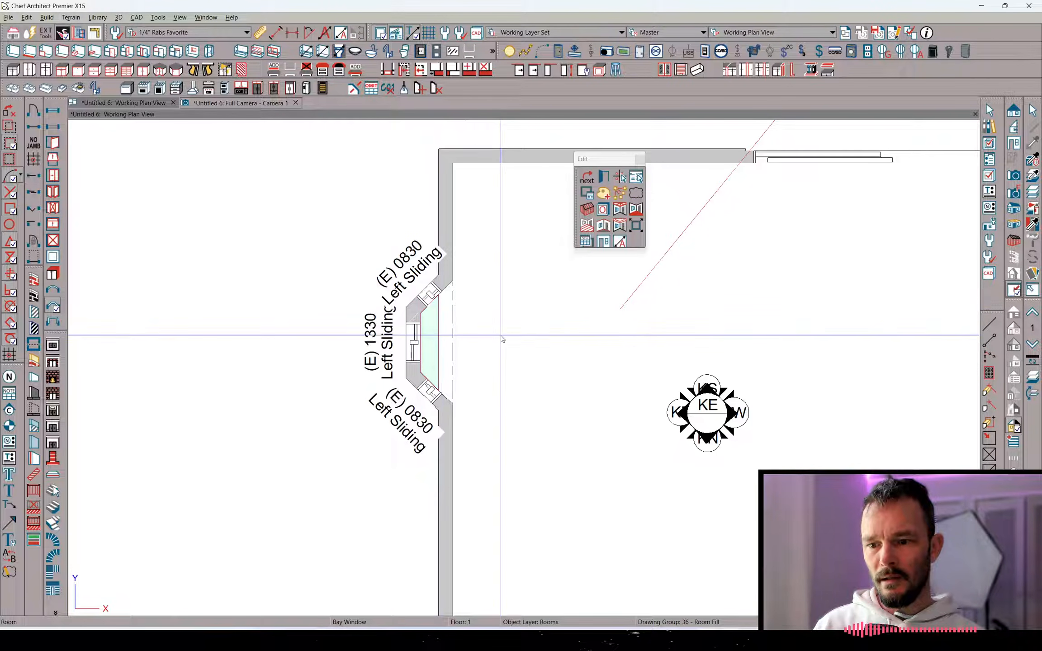
{"action": "middle_click_drag", "start_coordinate": [500, 336], "coordinate": [531, 377]}
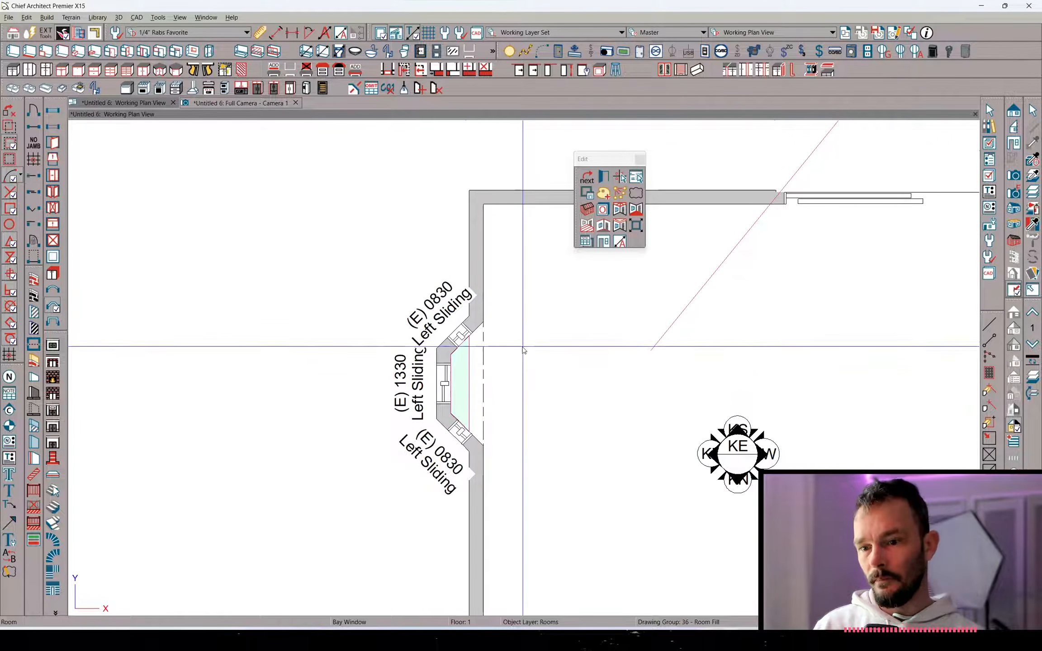
Change the active saved plan view to Floor Plan
{"action": "scroll", "coordinate": [523, 349], "scroll_direction": "down", "scroll_amount": 5}
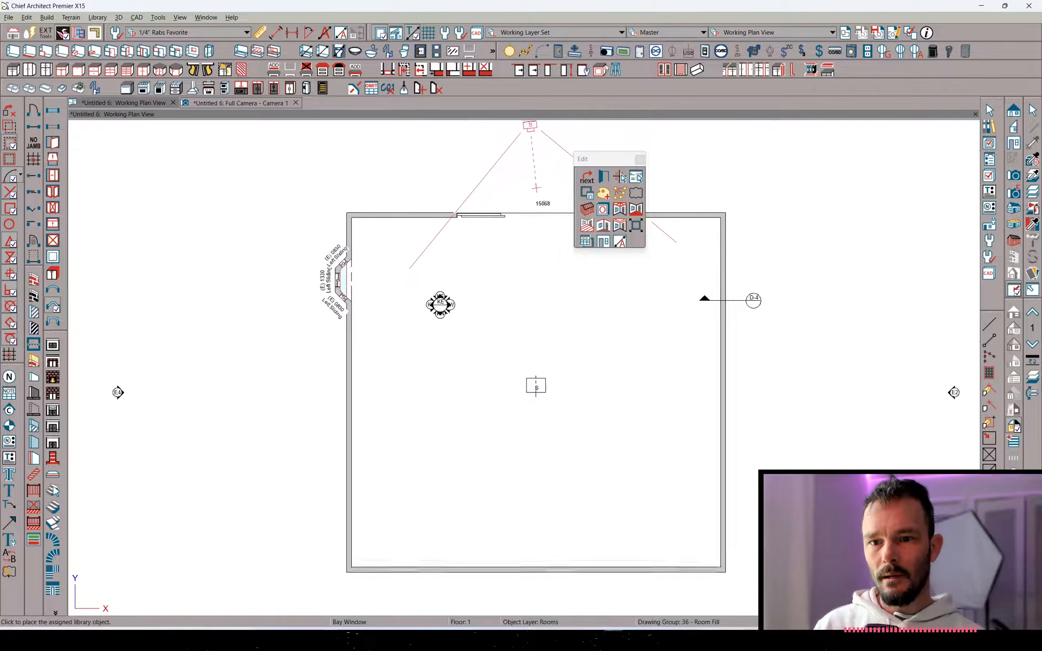
{"action": "scroll", "coordinate": [503, 208], "scroll_direction": "up", "scroll_amount": 1}
{"action": "left_click", "coordinate": [768, 32]}
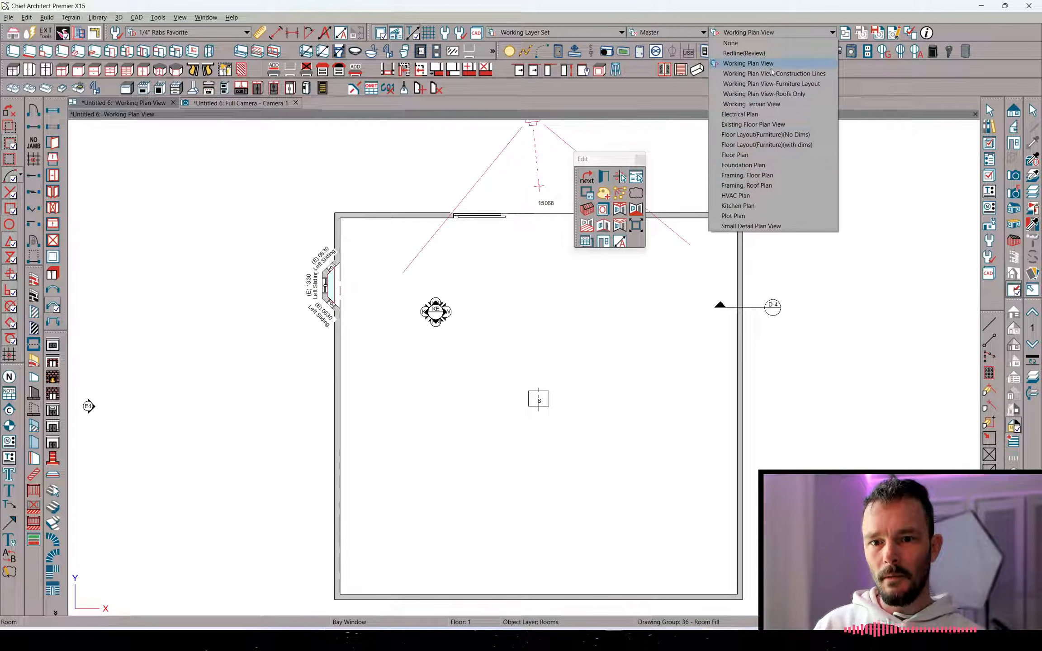
{"action": "left_click", "coordinate": [759, 165]}
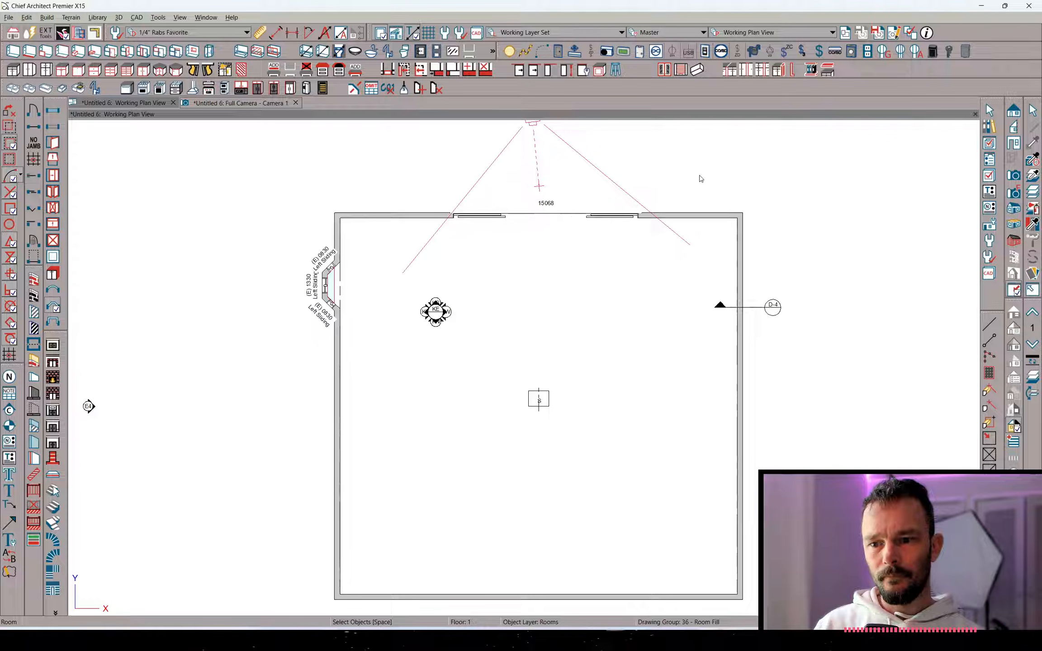
{"action": "left_click", "coordinate": [768, 32]}
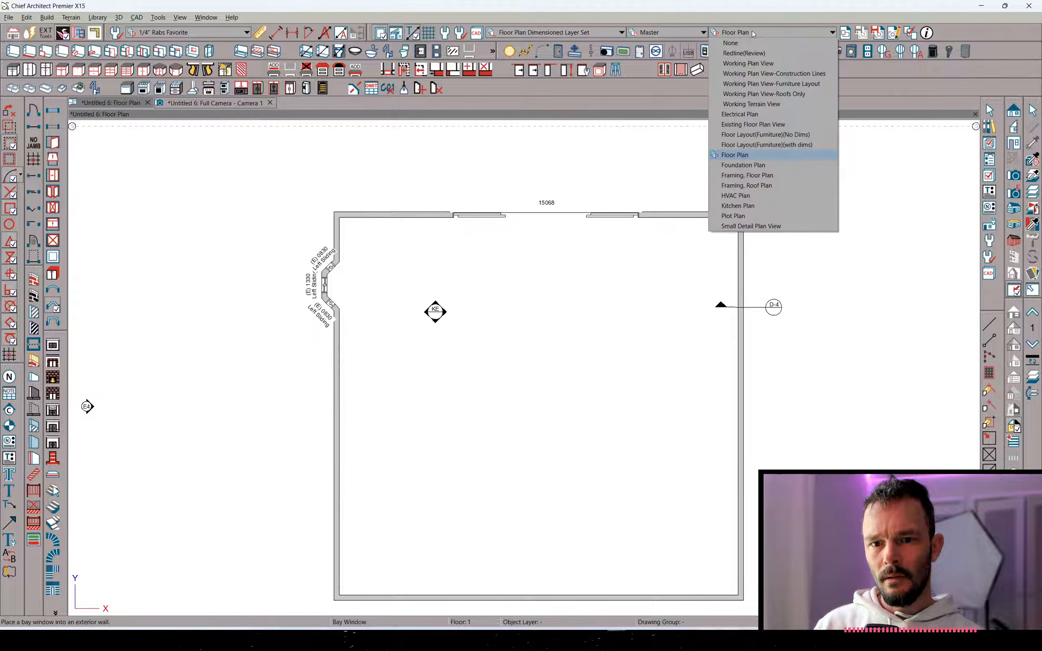
{"action": "left_click", "coordinate": [732, 153]}
Set the main room's type to Living so that it carries a room label
{"action": "middle_click_drag", "start_coordinate": [327, 276], "coordinate": [389, 306]}
{"action": "left_click", "coordinate": [452, 322]}
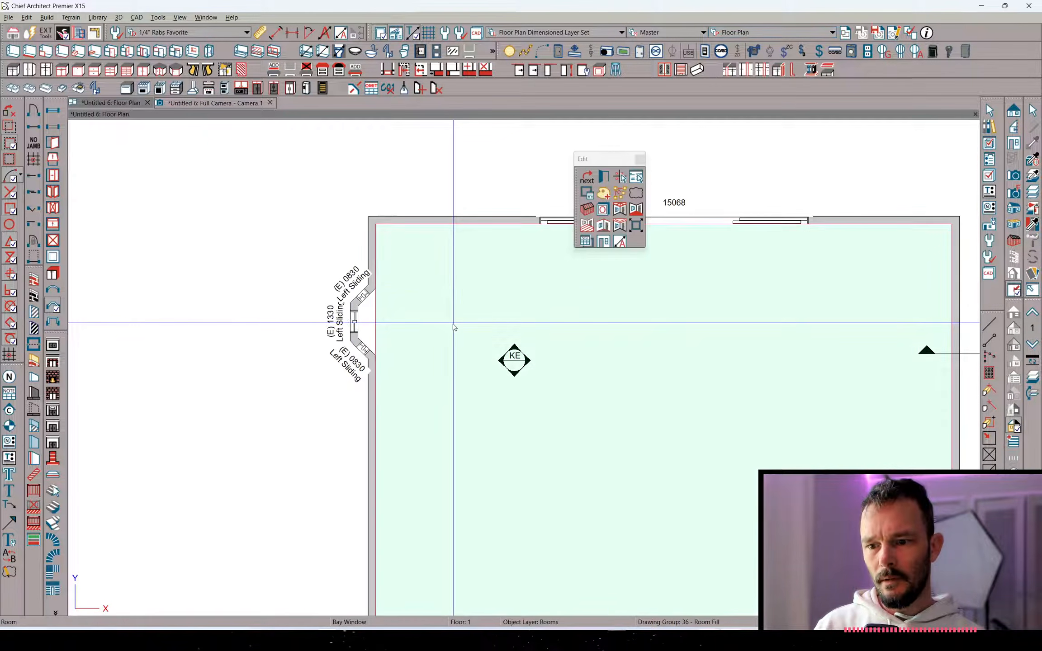
{"action": "scroll", "coordinate": [611, 299], "scroll_direction": "down", "scroll_amount": 2}
{"action": "scroll", "coordinate": [718, 340], "scroll_direction": "down", "scroll_amount": 1}
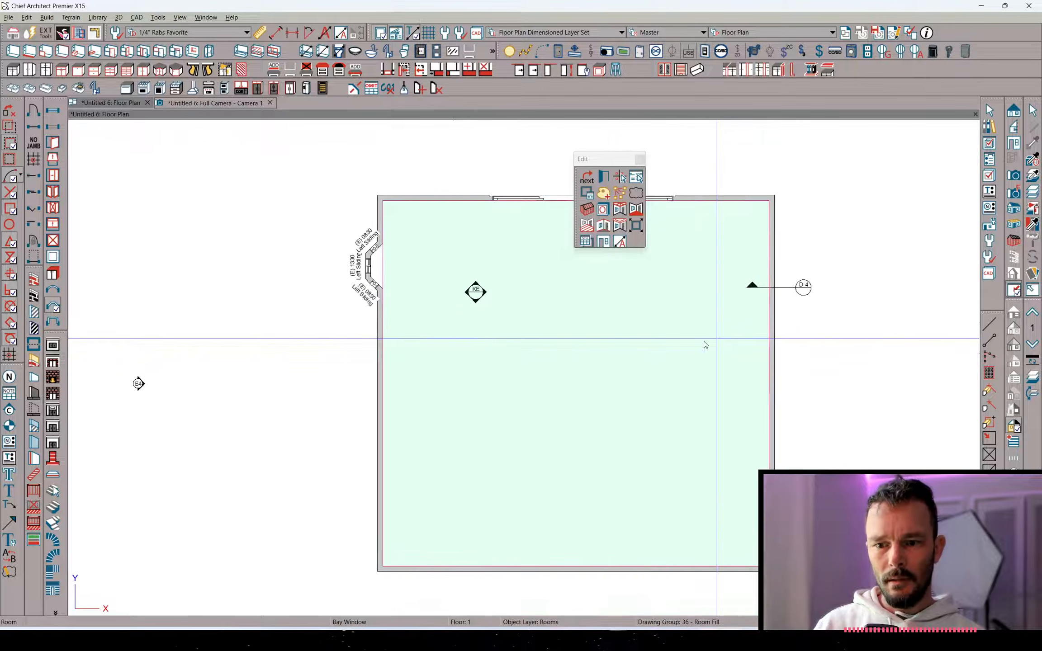
{"action": "right_click", "coordinate": [607, 343]}
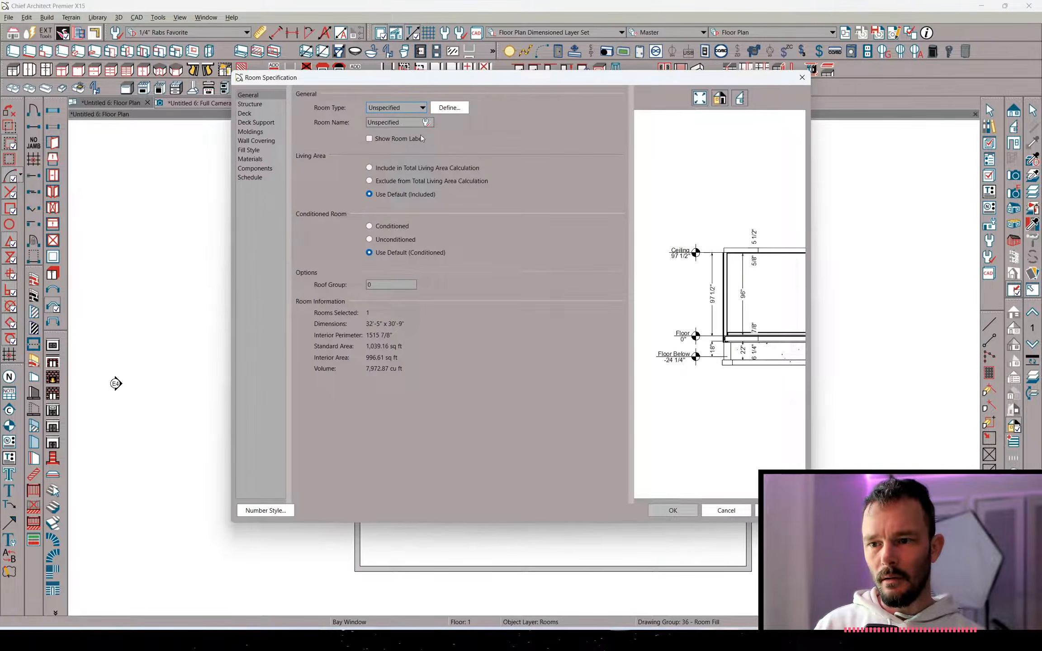
{"action": "left_click", "coordinate": [423, 109]}
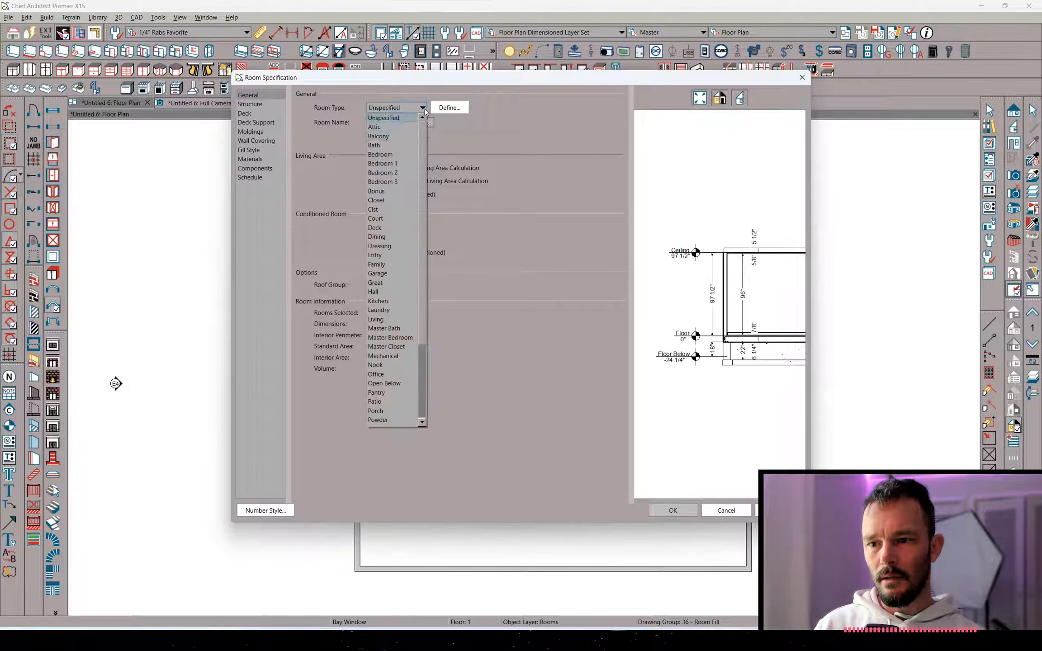
{"action": "left_click", "coordinate": [380, 319]}
{"action": "key", "text": "Return"}
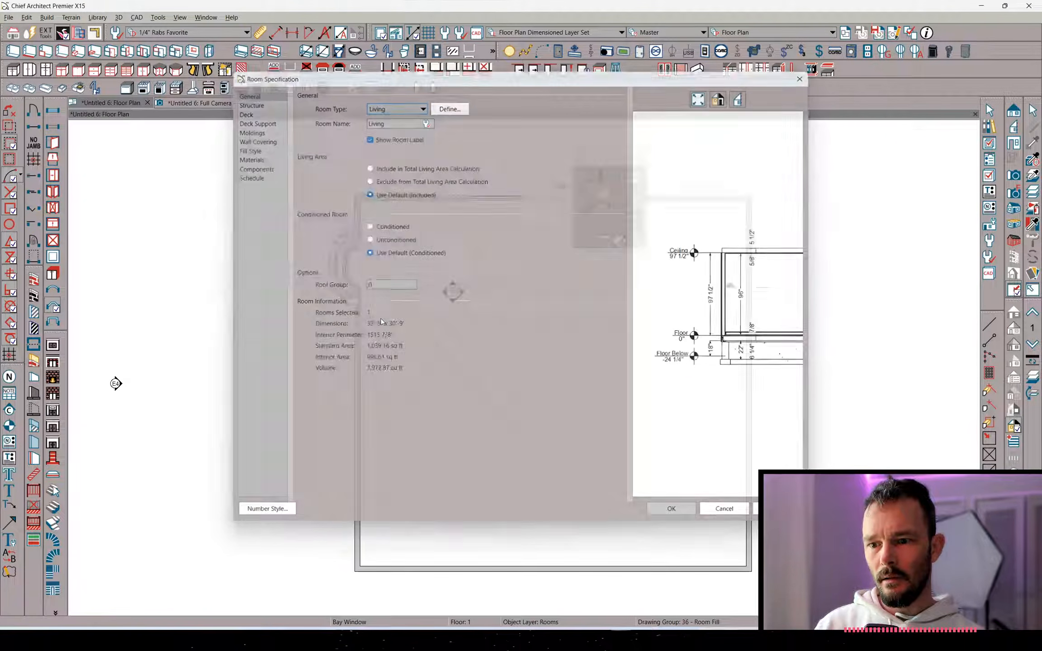
{"action": "scroll", "coordinate": [416, 288], "scroll_direction": "up", "scroll_amount": 3}
{"action": "middle_click_drag", "start_coordinate": [355, 282], "coordinate": [343, 301]}
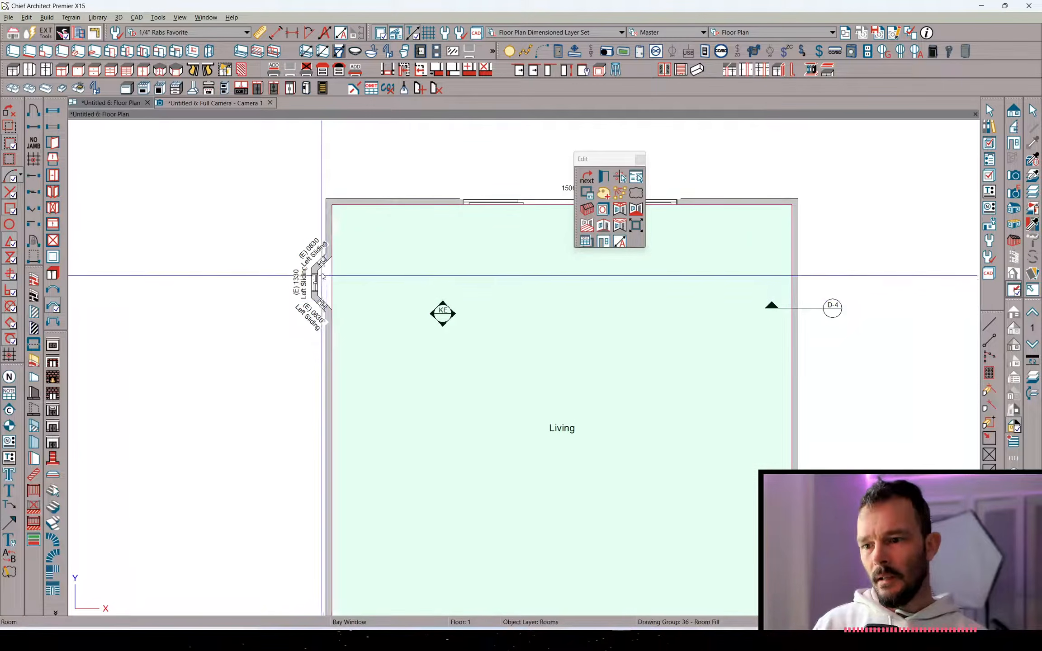
Place a bay window in the wall opposite the exploded bay and explode it into separate walls
{"action": "right_click", "coordinate": [320, 266]}
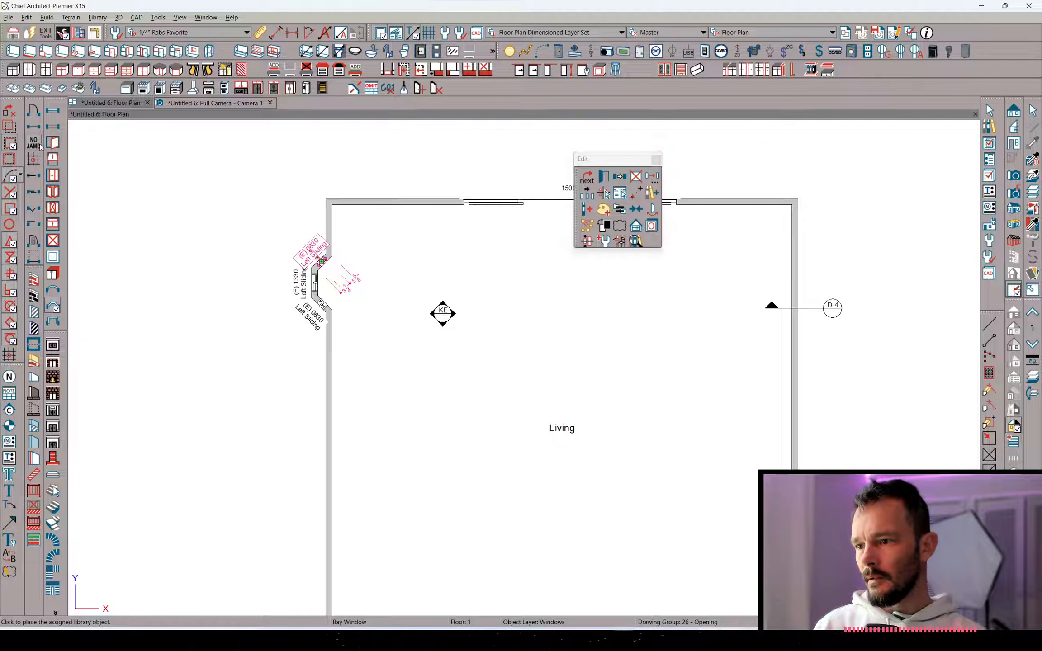
{"action": "left_click", "coordinate": [52, 308]}
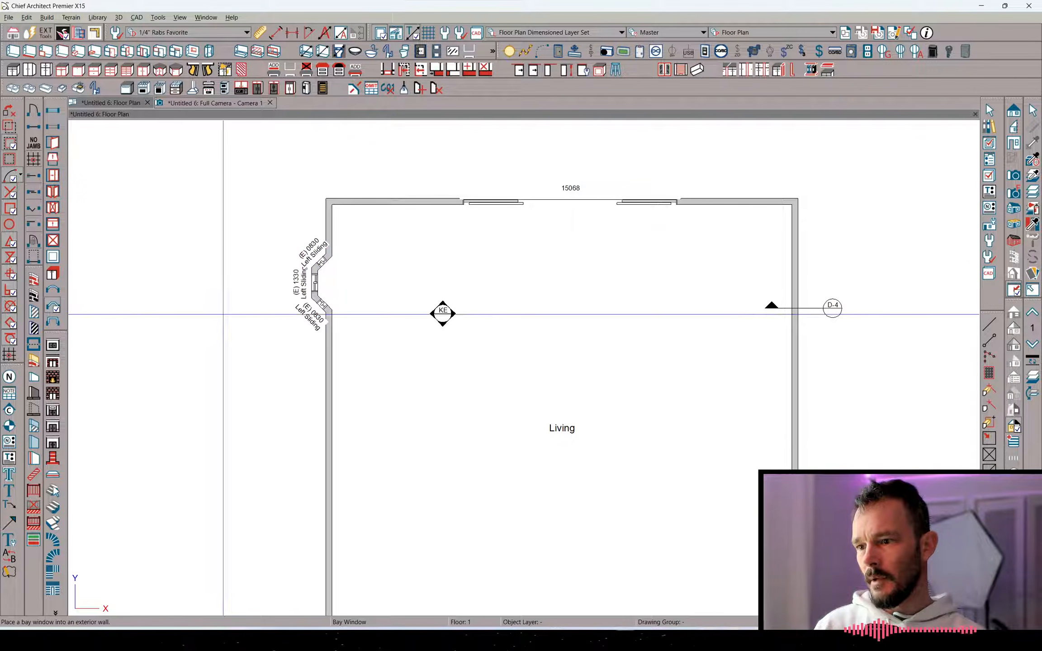
{"action": "left_click", "coordinate": [799, 396]}
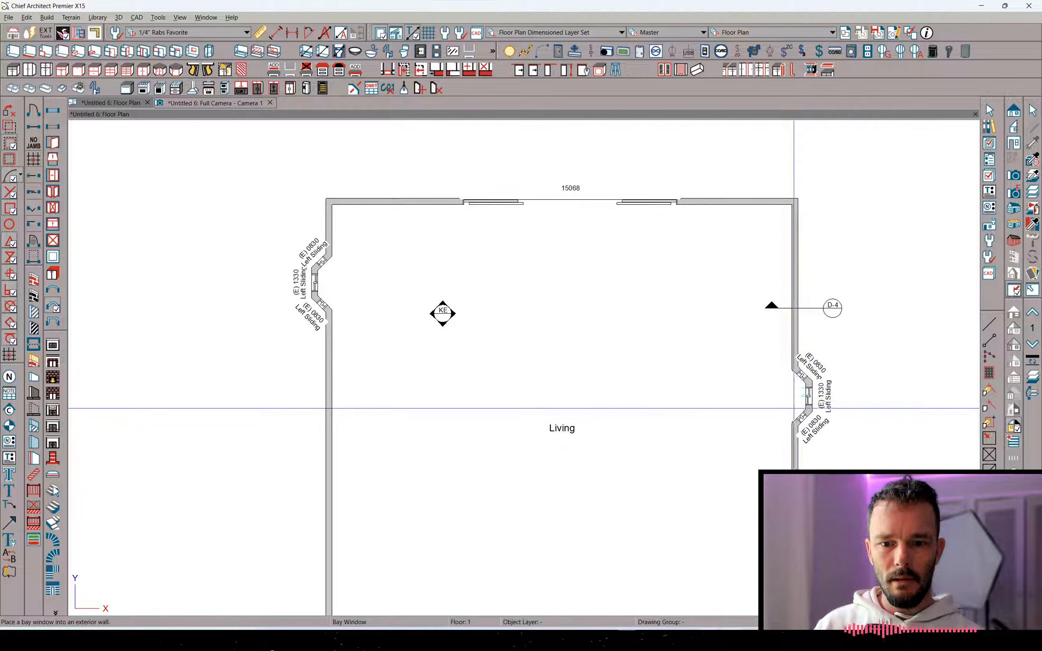
{"action": "scroll", "coordinate": [794, 409], "scroll_direction": "up", "scroll_amount": 1}
{"action": "left_click", "coordinate": [794, 392]}
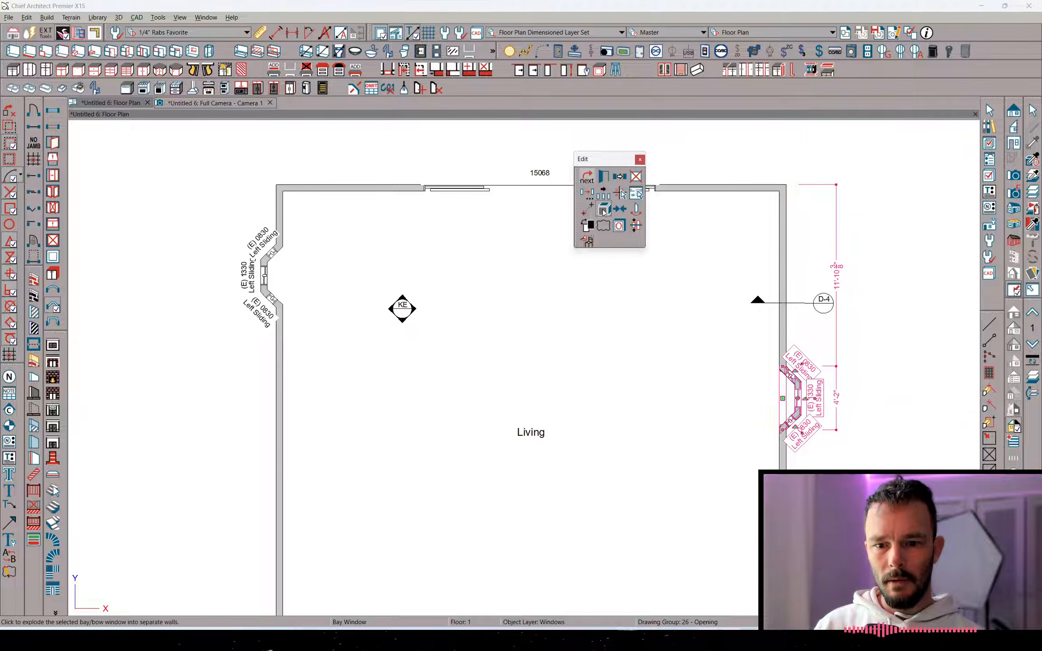
{"action": "left_click", "coordinate": [774, 395]}
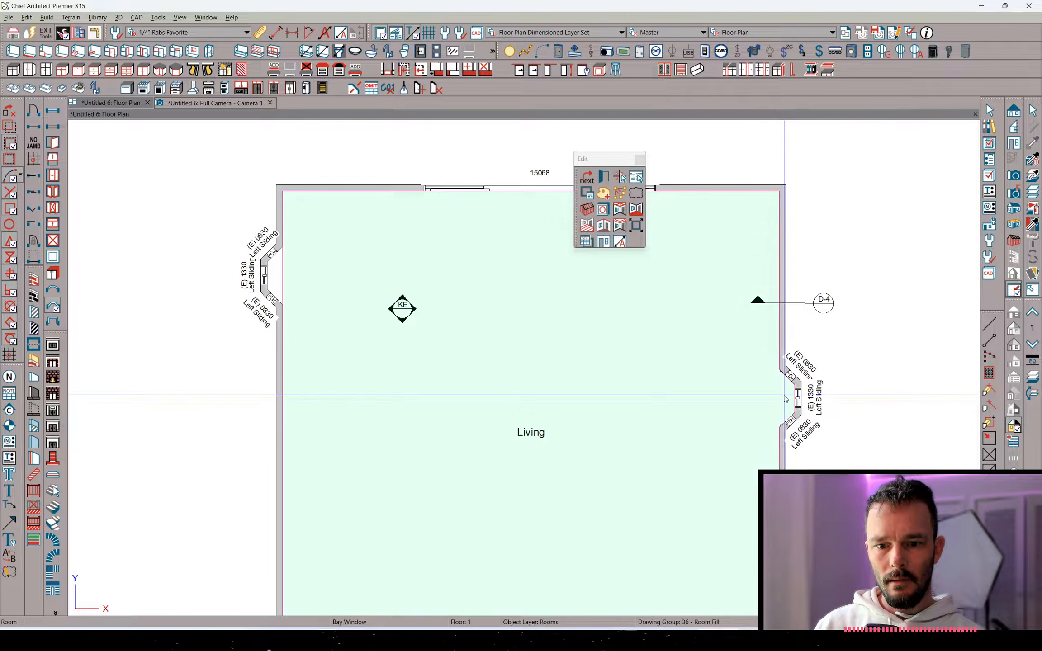
Select the room inside the first exploded bay and the area at the new bay to compare how each defines rooms
{"action": "right_click", "coordinate": [786, 399]}
{"action": "right_click", "coordinate": [277, 277]}
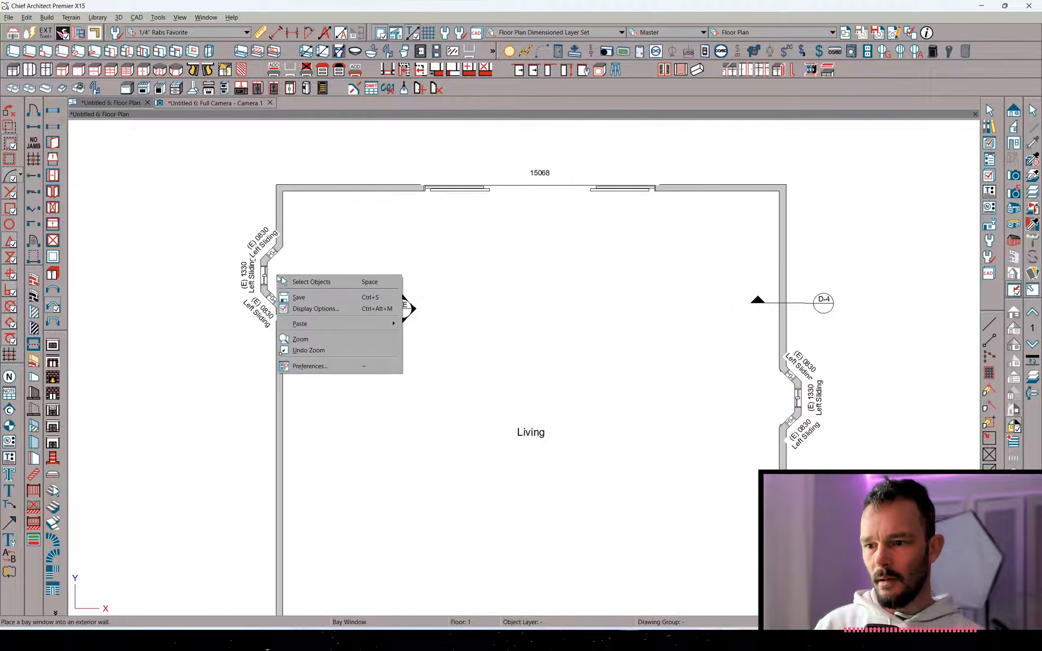
{"action": "left_click", "coordinate": [298, 281]}
{"action": "left_click", "coordinate": [271, 277]}
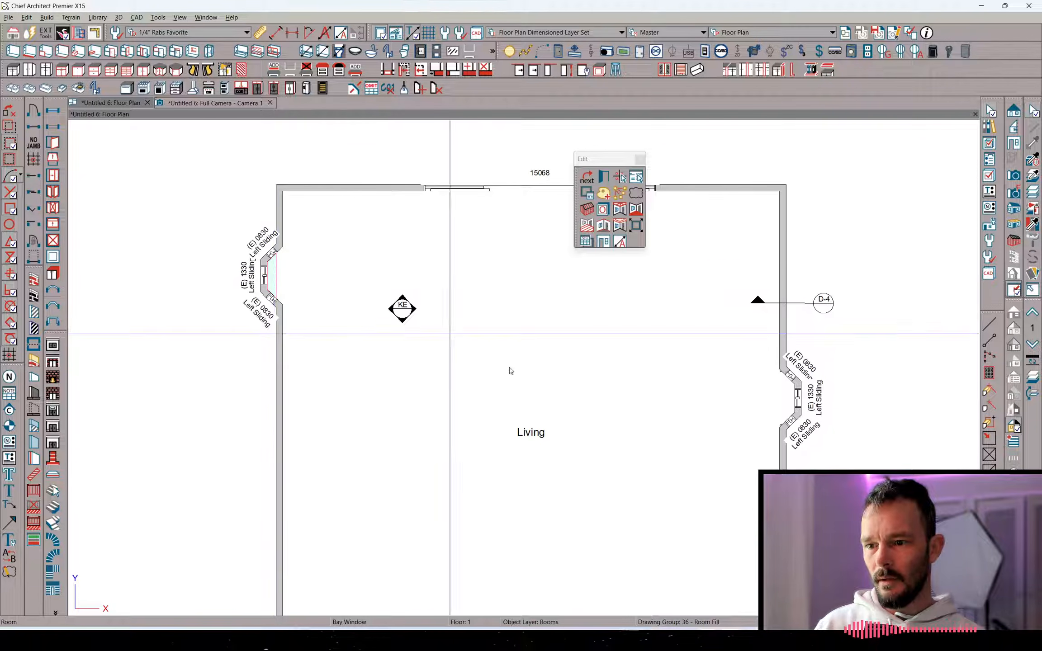
{"action": "left_click", "coordinate": [789, 400]}
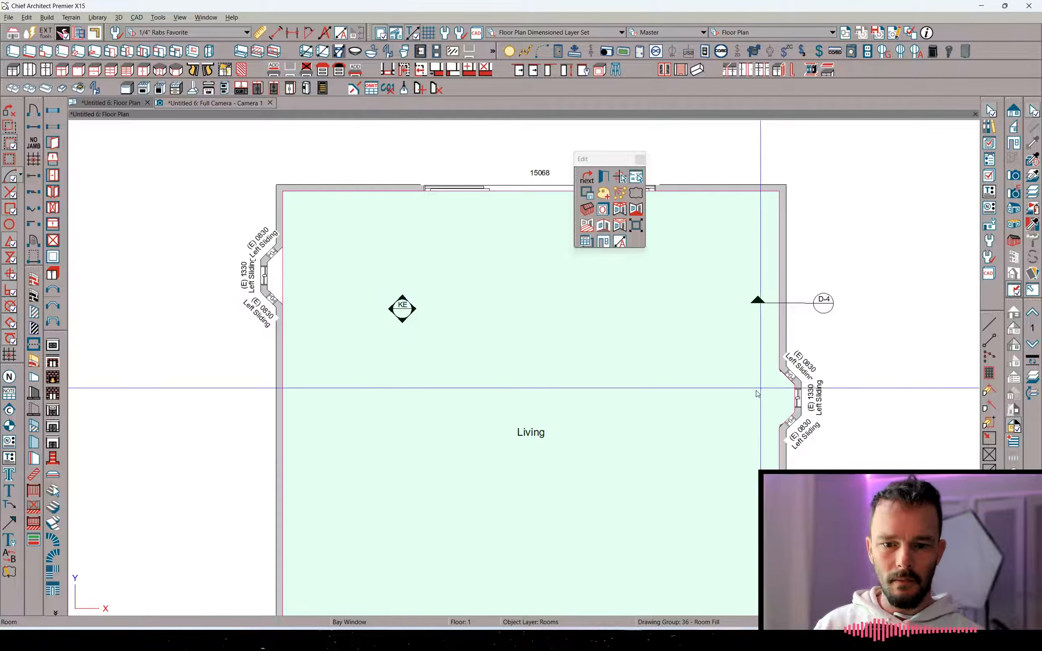
Place a third bay window further down the same wall and set its room type to Living
{"action": "middle_click_drag", "start_coordinate": [783, 489], "coordinate": [749, 393]}
{"action": "scroll", "coordinate": [645, 454], "scroll_direction": "down", "scroll_amount": 1}
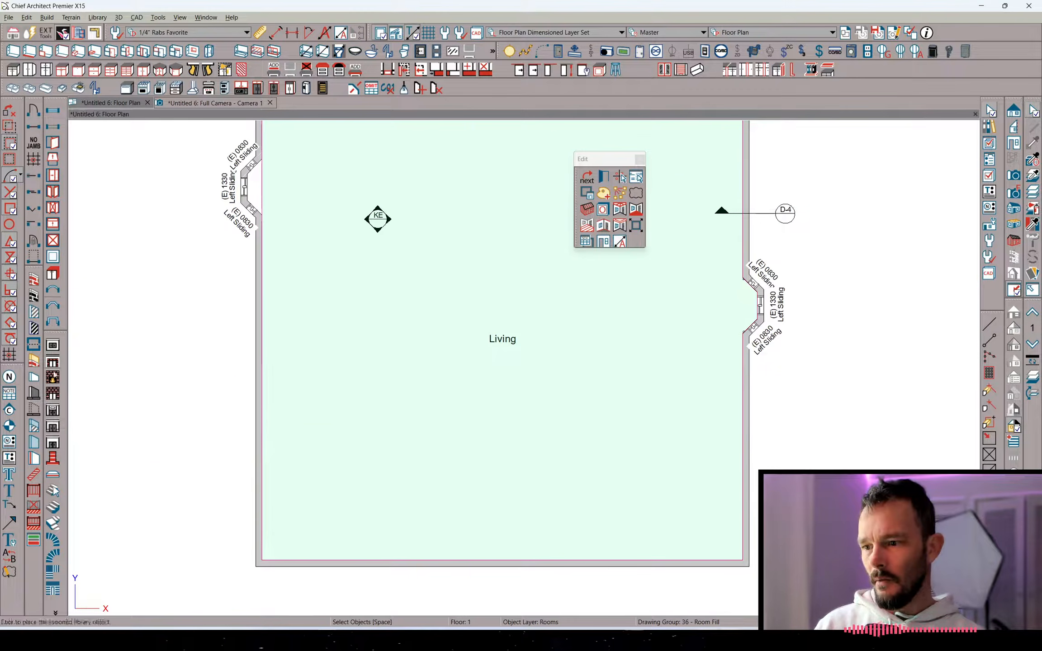
{"action": "left_click", "coordinate": [53, 306]}
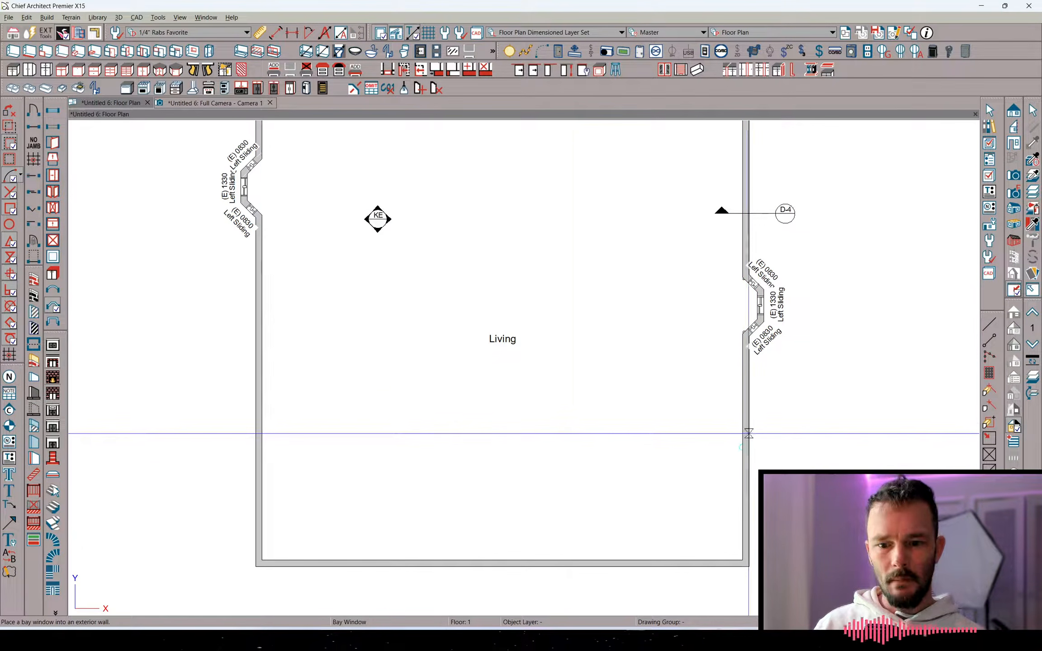
{"action": "left_click", "coordinate": [747, 433]}
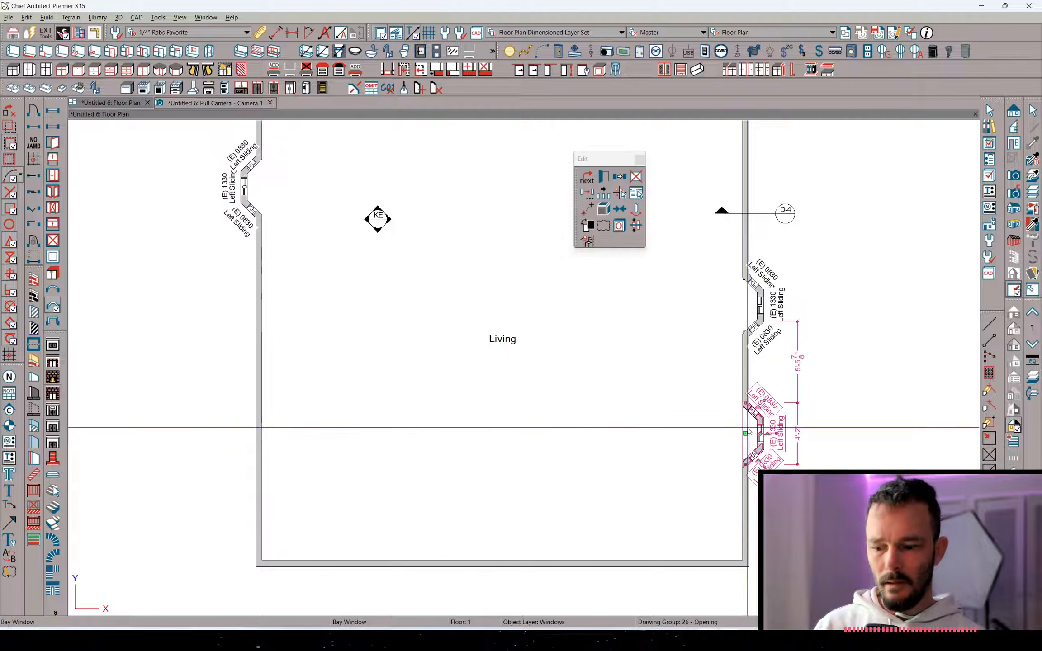
{"action": "double_click", "coordinate": [748, 433]}
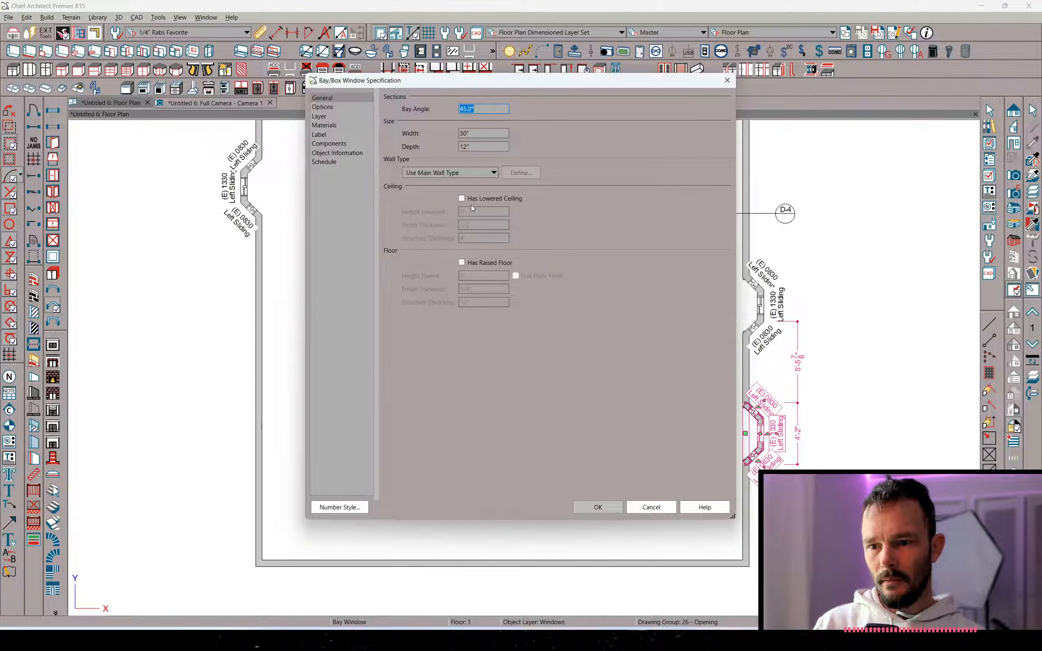
{"action": "key", "text": "Return"}
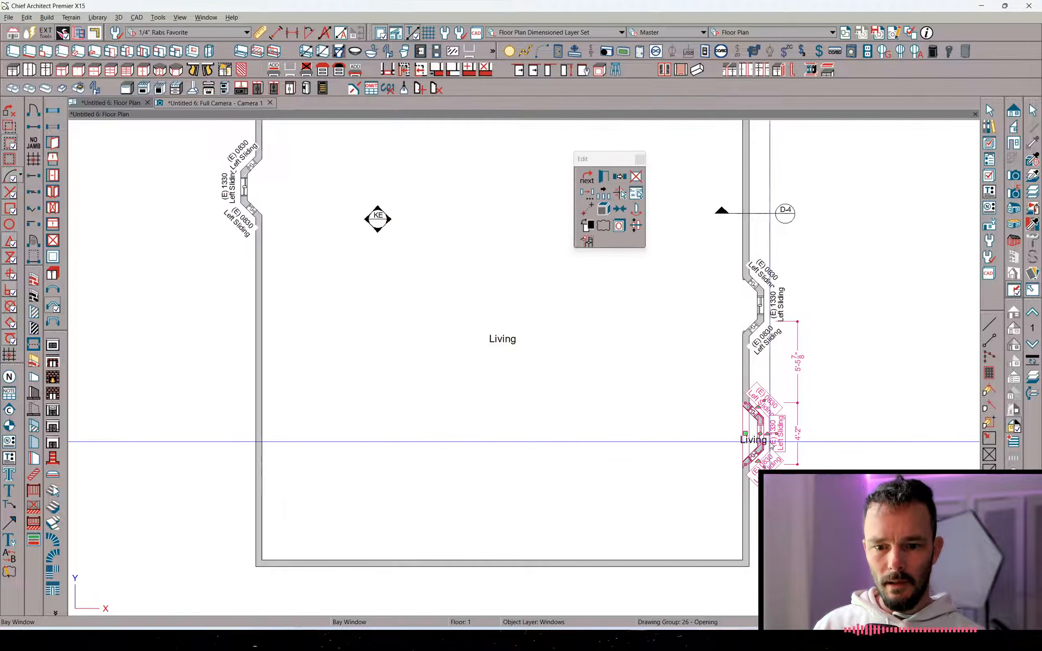
Explode the third bay window into separate walls, and select its room and the main Living room to compare them
{"action": "middle_click_drag", "start_coordinate": [796, 396], "coordinate": [733, 391]}
{"action": "scroll", "coordinate": [704, 410], "scroll_direction": "up", "scroll_amount": 3}
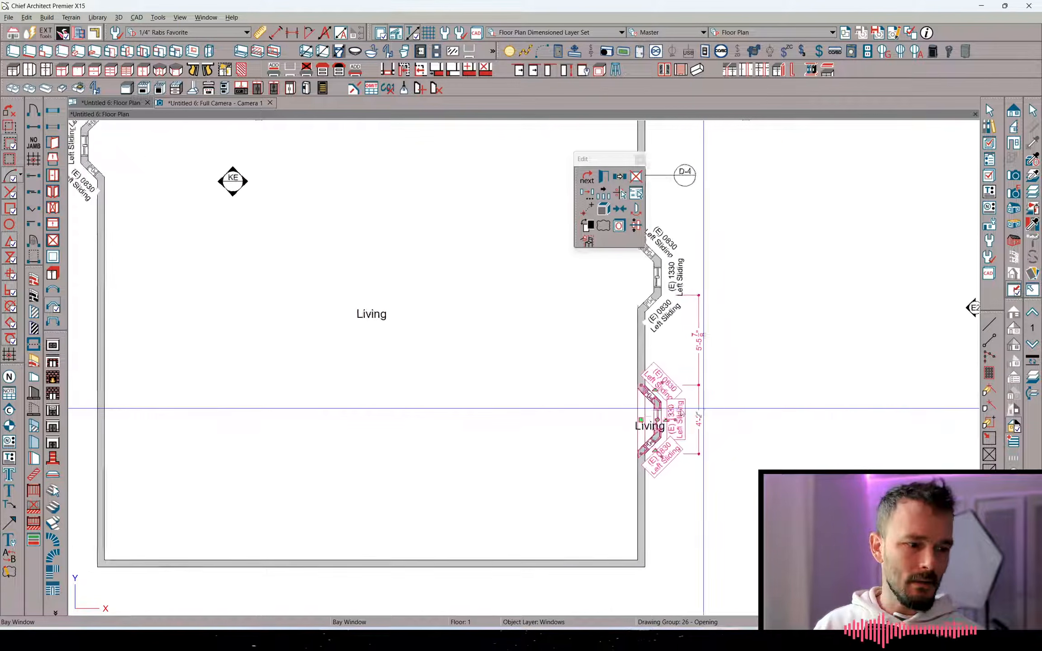
{"action": "scroll", "coordinate": [673, 237], "scroll_direction": "down", "scroll_amount": 1}
{"action": "middle_click_drag", "start_coordinate": [673, 238], "coordinate": [683, 246]}
{"action": "scroll", "coordinate": [684, 245], "scroll_direction": "down", "scroll_amount": 1}
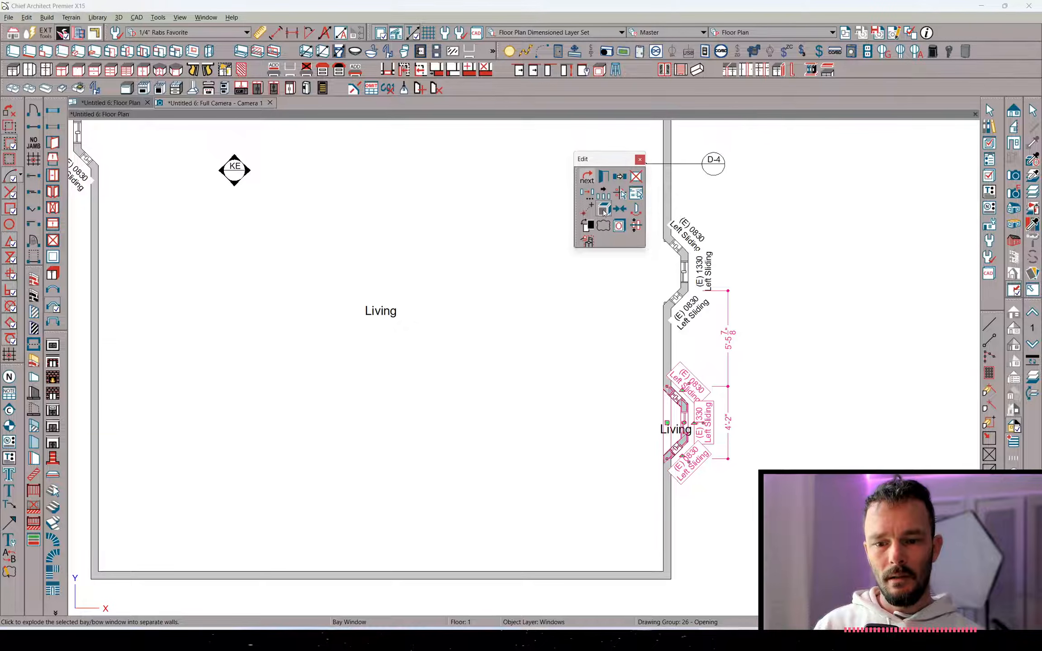
{"action": "left_click", "coordinate": [604, 210]}
{"action": "right_click", "coordinate": [670, 421]}
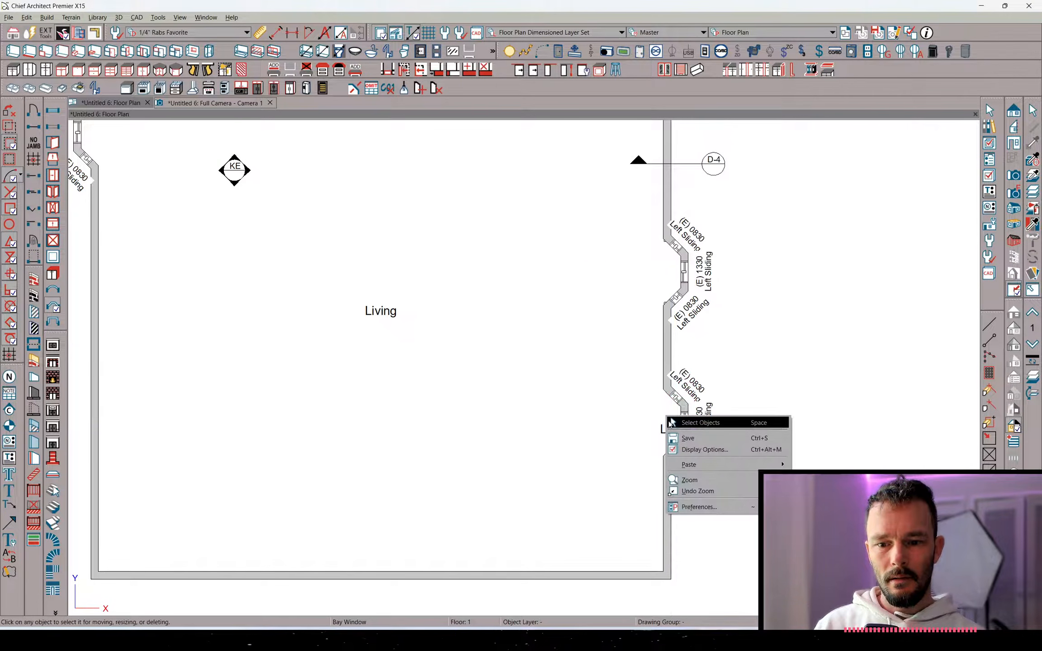
{"action": "left_click", "coordinate": [699, 424]}
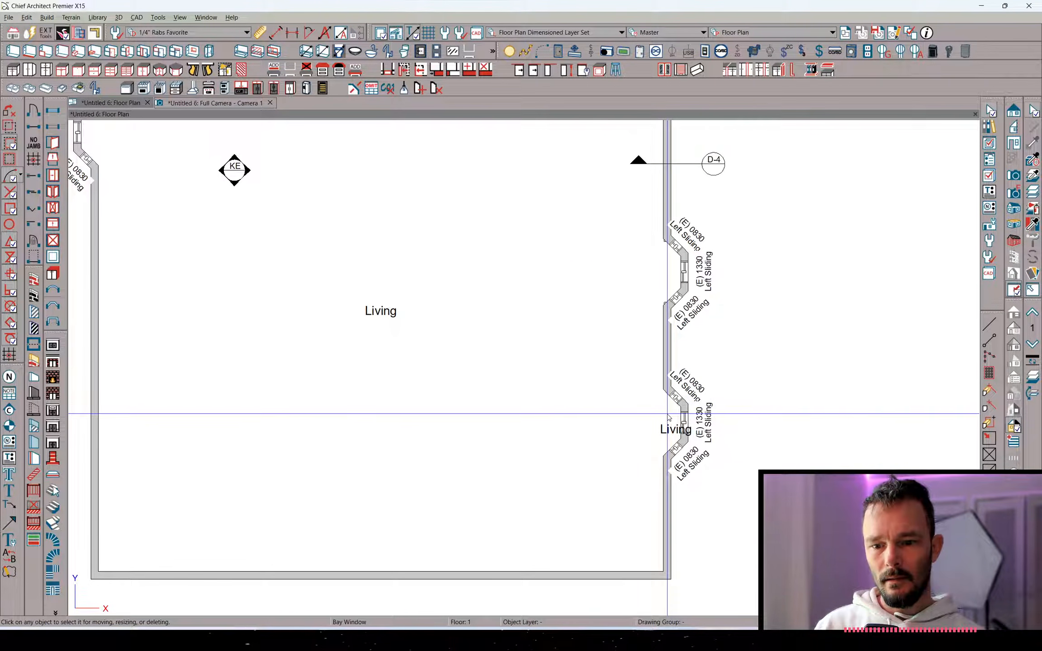
{"action": "scroll", "coordinate": [669, 418], "scroll_direction": "up", "scroll_amount": 1}
{"action": "left_click", "coordinate": [673, 419]}
{"action": "left_click", "coordinate": [589, 381]}
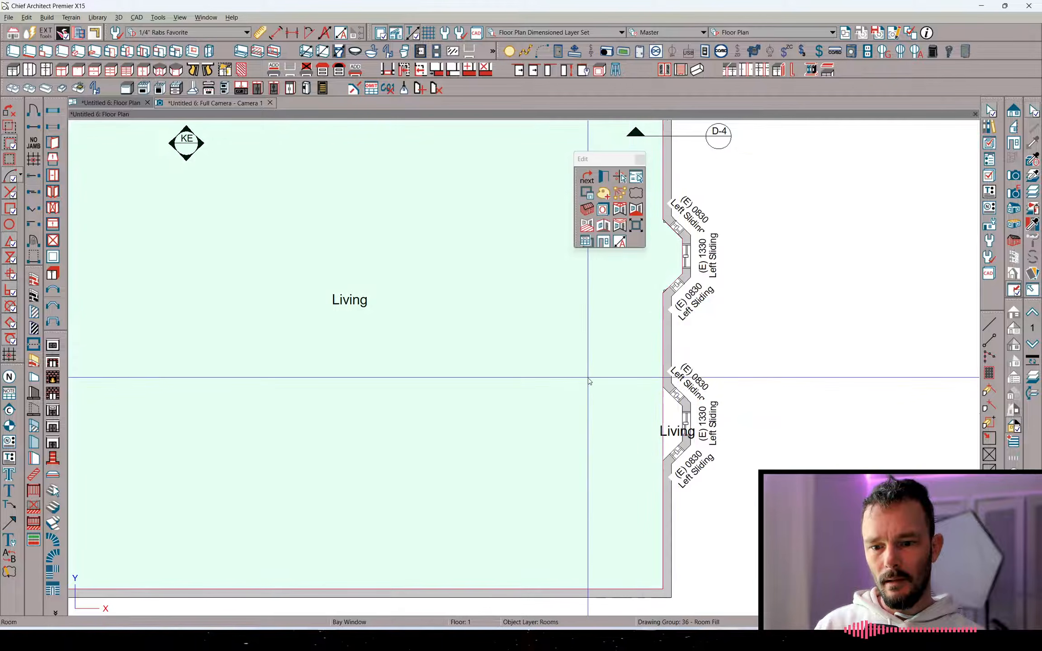
{"action": "left_click", "coordinate": [669, 408]}
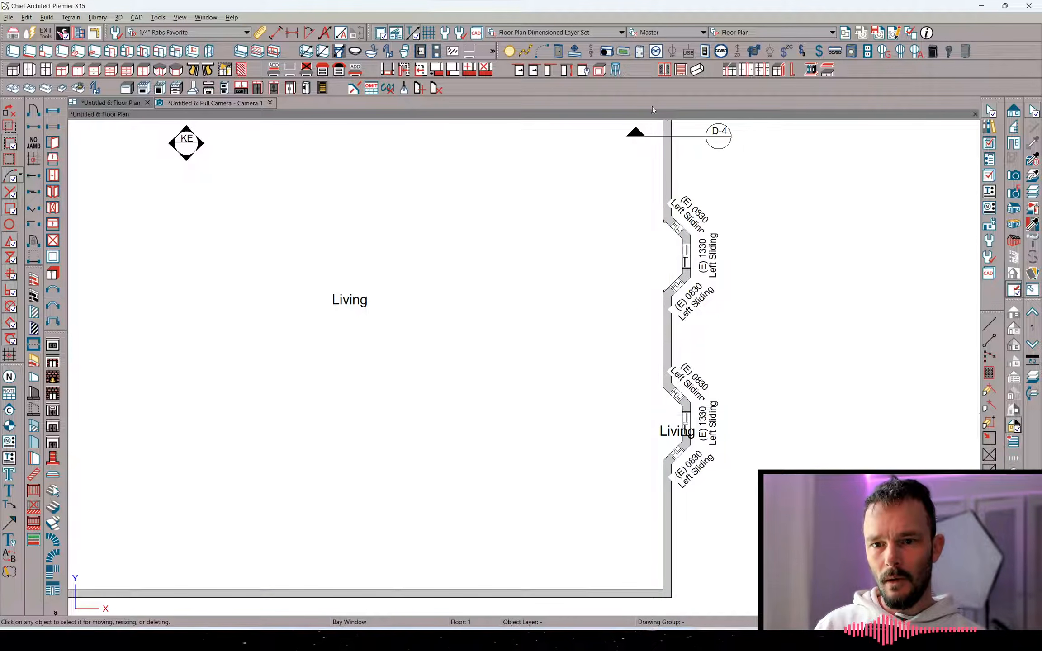
Change the active saved plan view from Floor Plan to Working Plan View
{"action": "left_click", "coordinate": [754, 33]}
{"action": "left_click", "coordinate": [753, 56]}
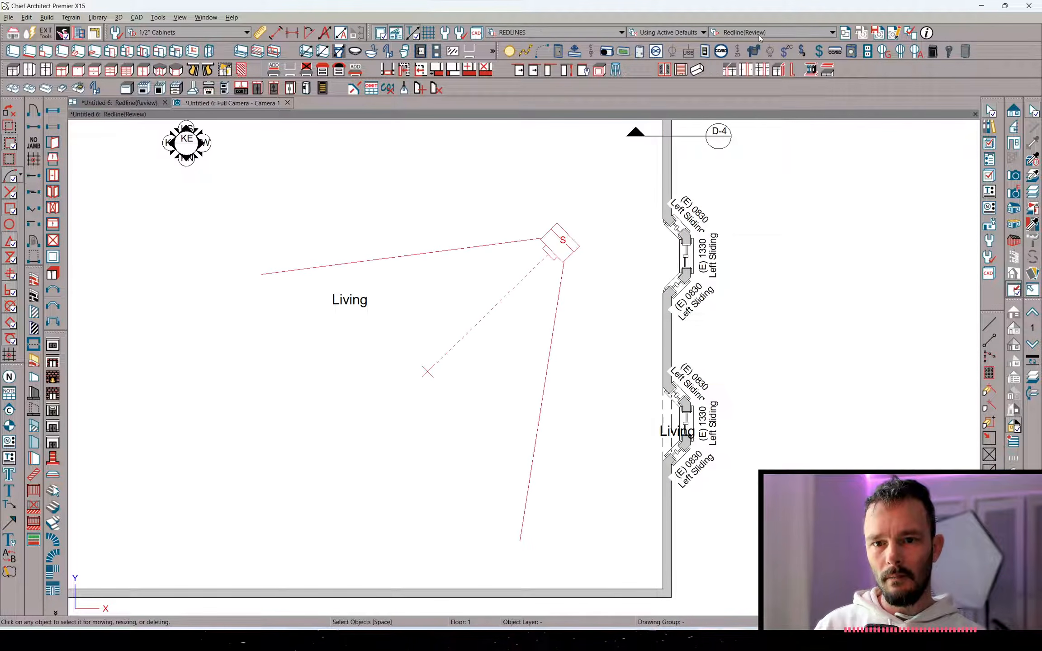
{"action": "scroll", "coordinate": [760, 35], "scroll_direction": "down", "scroll_amount": 1}
Enable No Room Definition on the invisible wall between the third bay and the main room, and check the bay by selecting inside it
{"action": "left_click", "coordinate": [664, 407]}
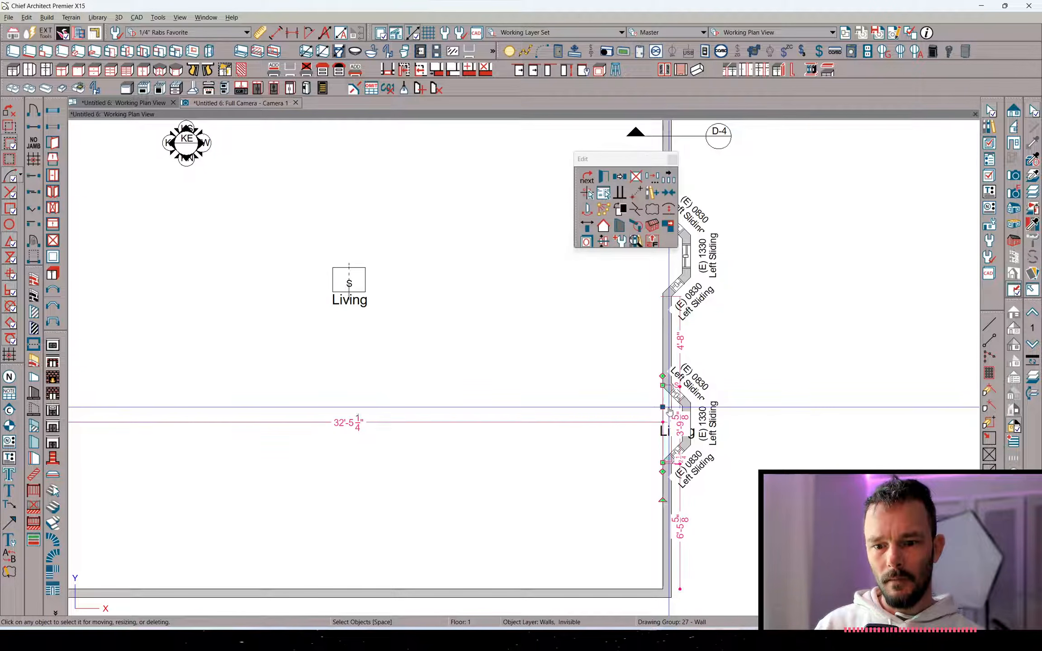
{"action": "left_click", "coordinate": [567, 330]}
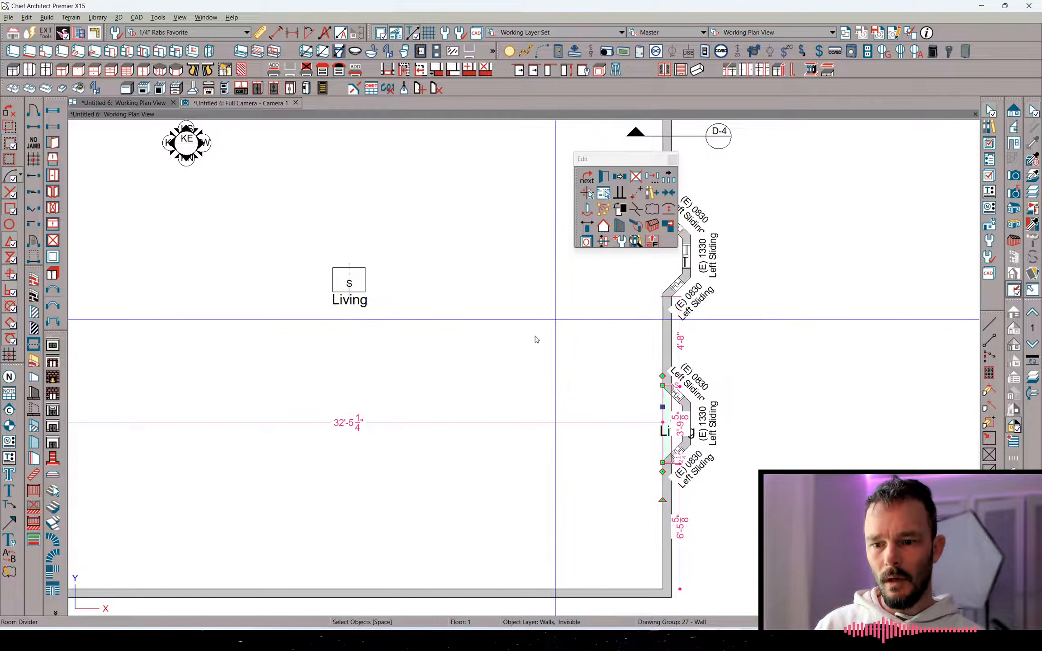
{"action": "left_click", "coordinate": [395, 221]}
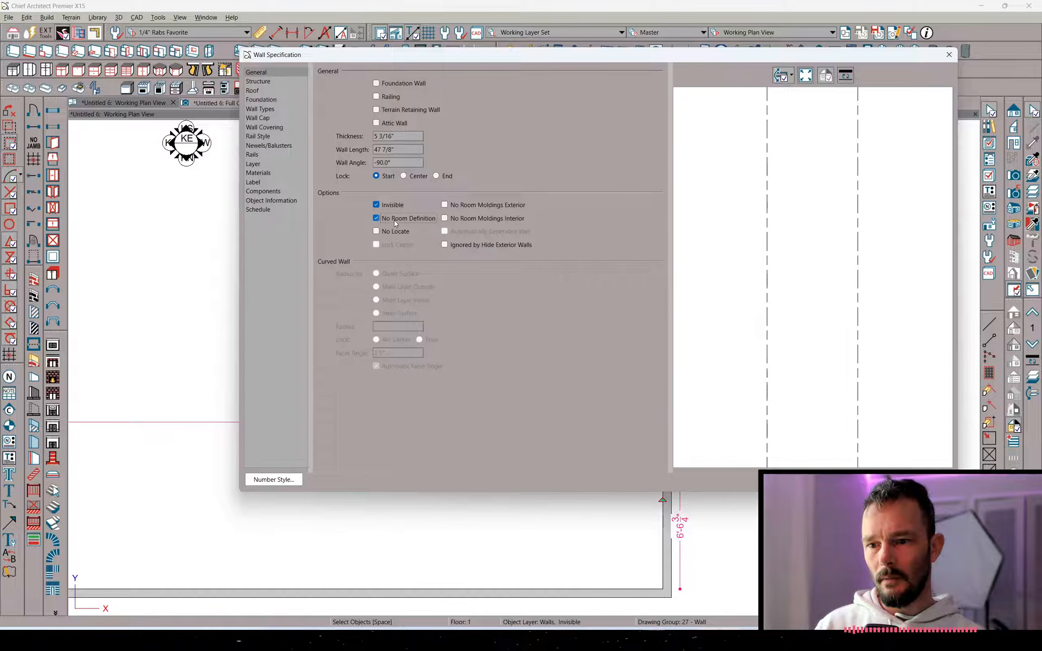
{"action": "key", "text": "Return"}
{"action": "left_click", "coordinate": [785, 429]}
{"action": "middle_click_drag", "start_coordinate": [782, 367], "coordinate": [744, 373]}
{"action": "middle_click_drag", "start_coordinate": [646, 421], "coordinate": [724, 416]}
{"action": "left_click", "coordinate": [740, 421]}
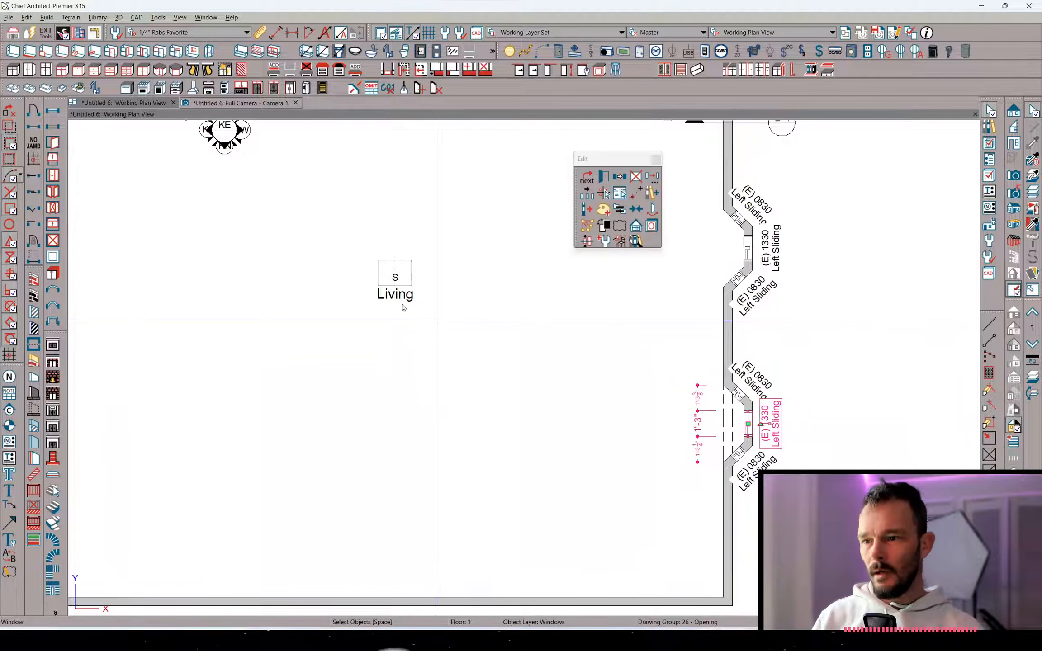
Close the Untitled 6 plan without saving, and switch to the browser to return to the General Q & A topic list
{"action": "left_click", "coordinate": [173, 102]}
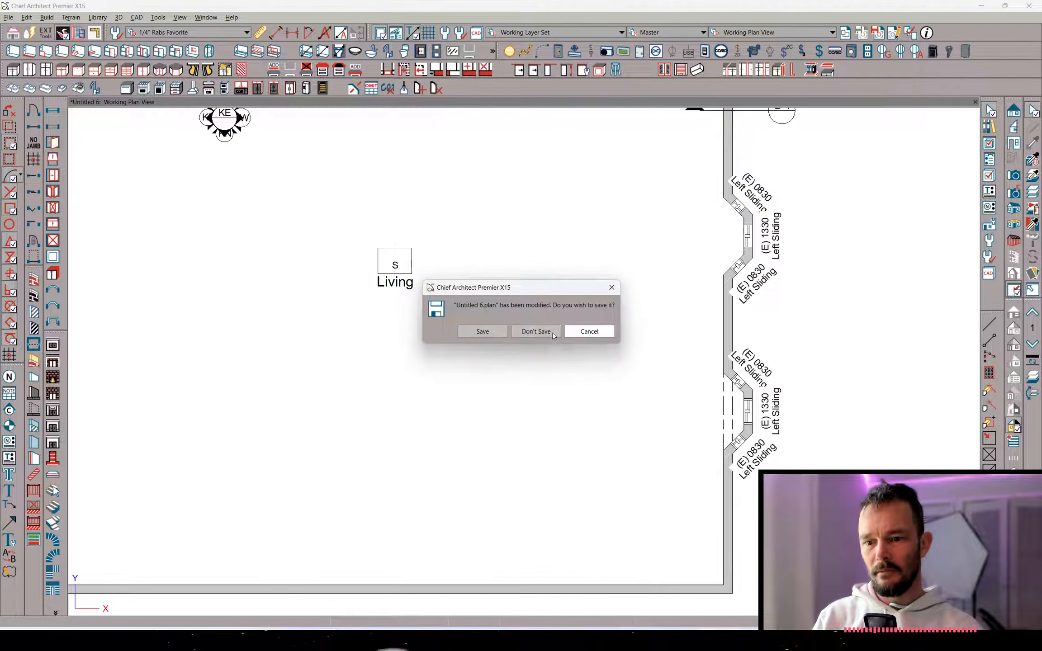
{"action": "left_click", "coordinate": [536, 331]}
{"action": "key", "text": "alt+Tab"}
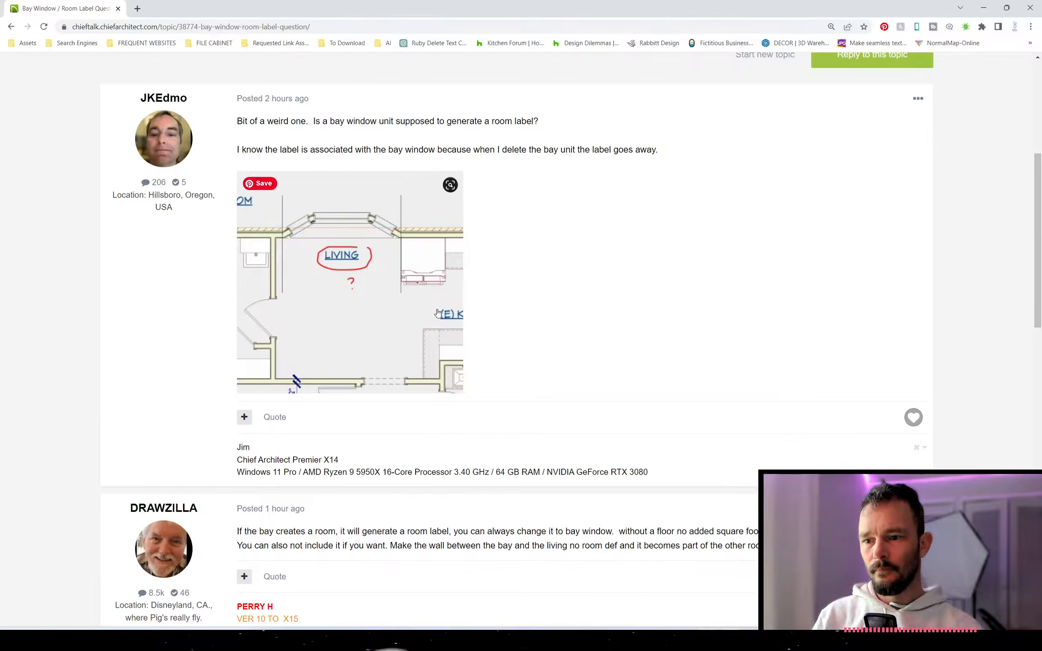
{"action": "left_click", "coordinate": [10, 30]}
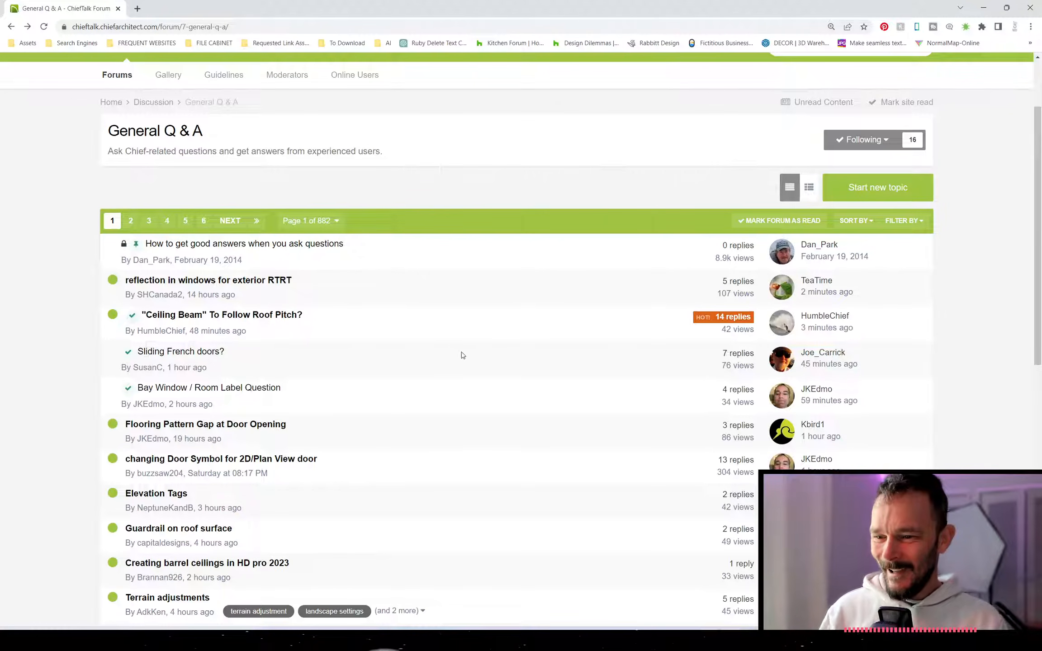
Open the "Flooring Pattern Gap at Door Opening" topic and read the question and its replies
{"action": "scroll", "coordinate": [344, 363], "scroll_direction": "down", "scroll_amount": 3}
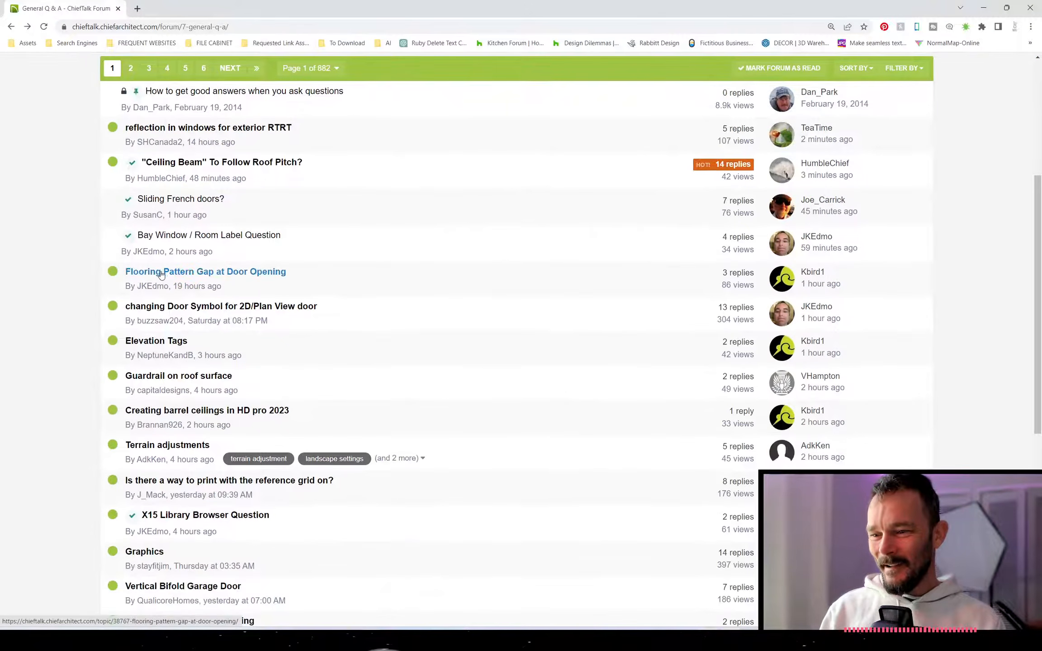
{"action": "left_click", "coordinate": [194, 276]}
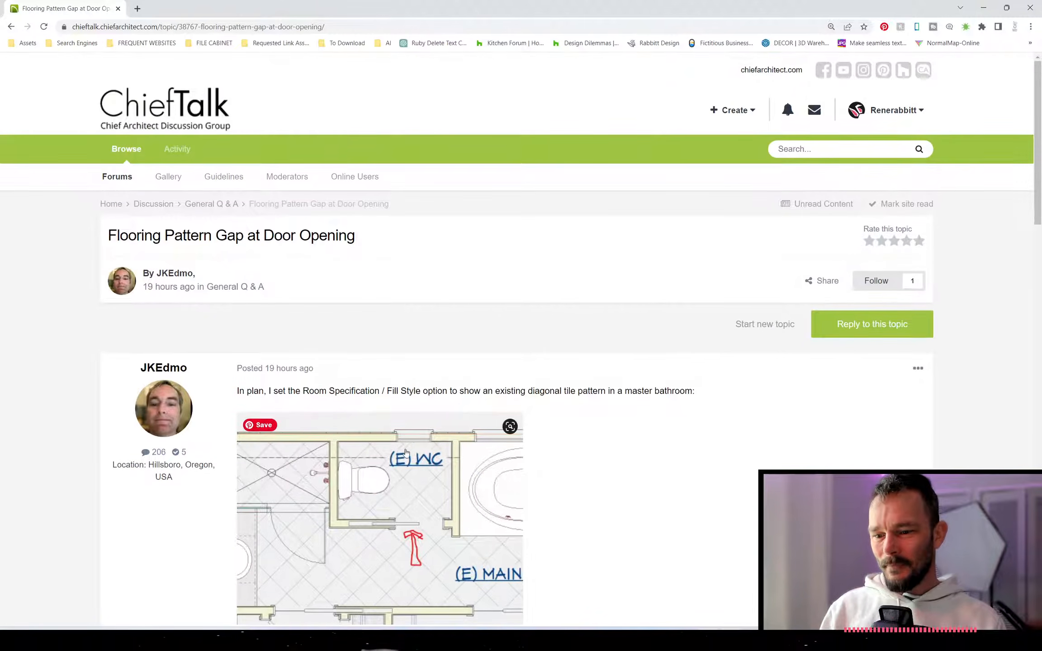
{"action": "scroll", "coordinate": [404, 455], "scroll_direction": "down", "scroll_amount": 2}
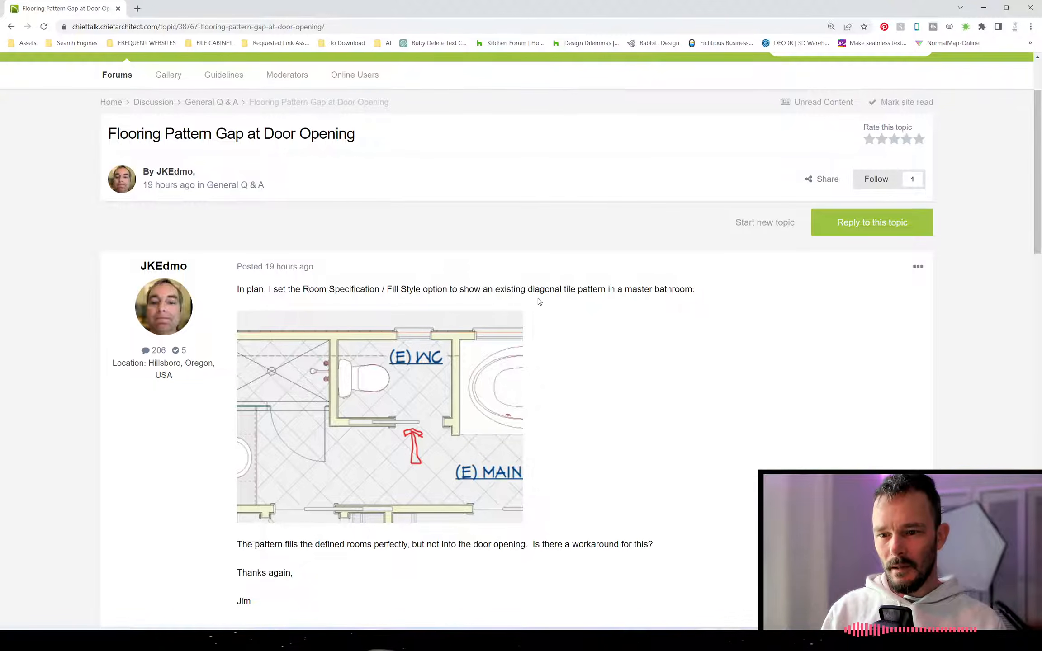
{"action": "scroll", "coordinate": [590, 291], "scroll_direction": "down", "scroll_amount": 1}
{"action": "scroll", "coordinate": [398, 380], "scroll_direction": "down", "scroll_amount": 1}
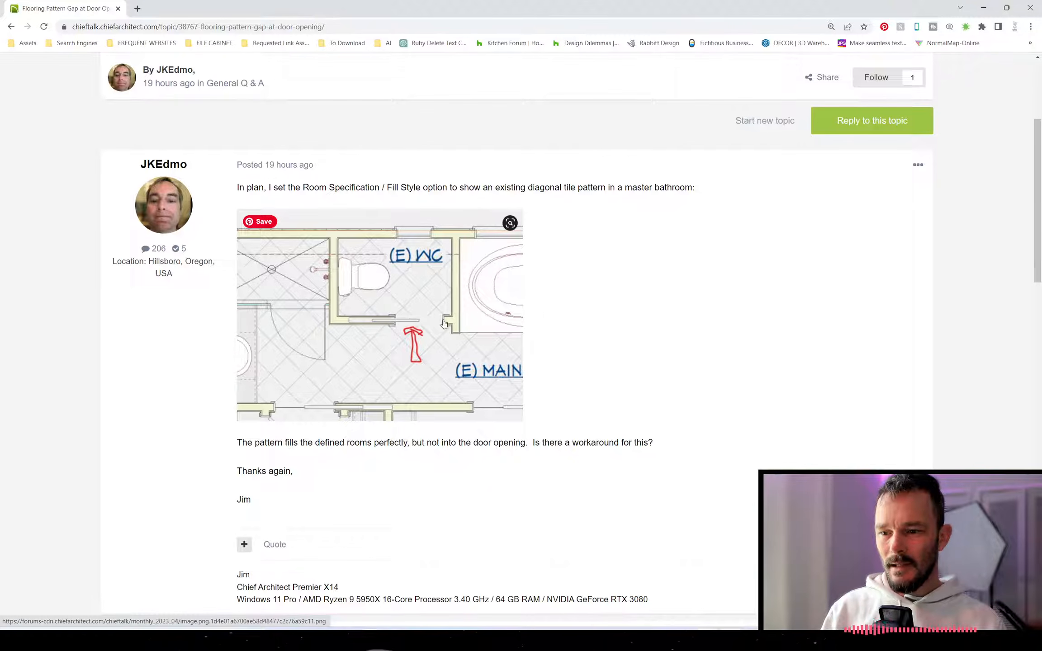
{"action": "scroll", "coordinate": [421, 334], "scroll_direction": "down", "scroll_amount": 1}
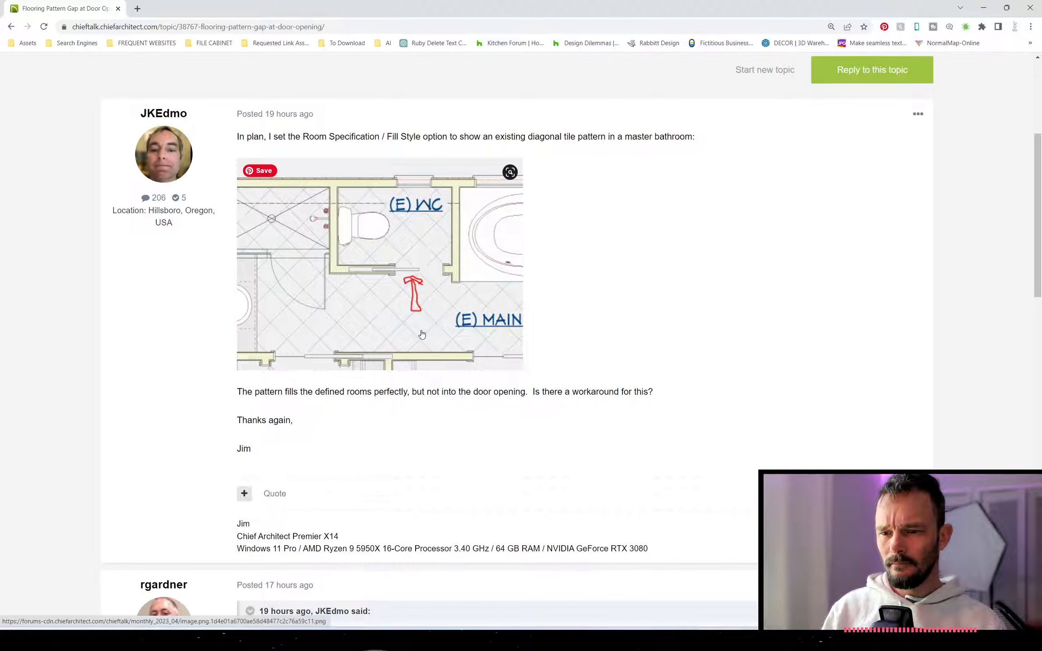
{"action": "scroll", "coordinate": [421, 334], "scroll_direction": "down", "scroll_amount": 1}
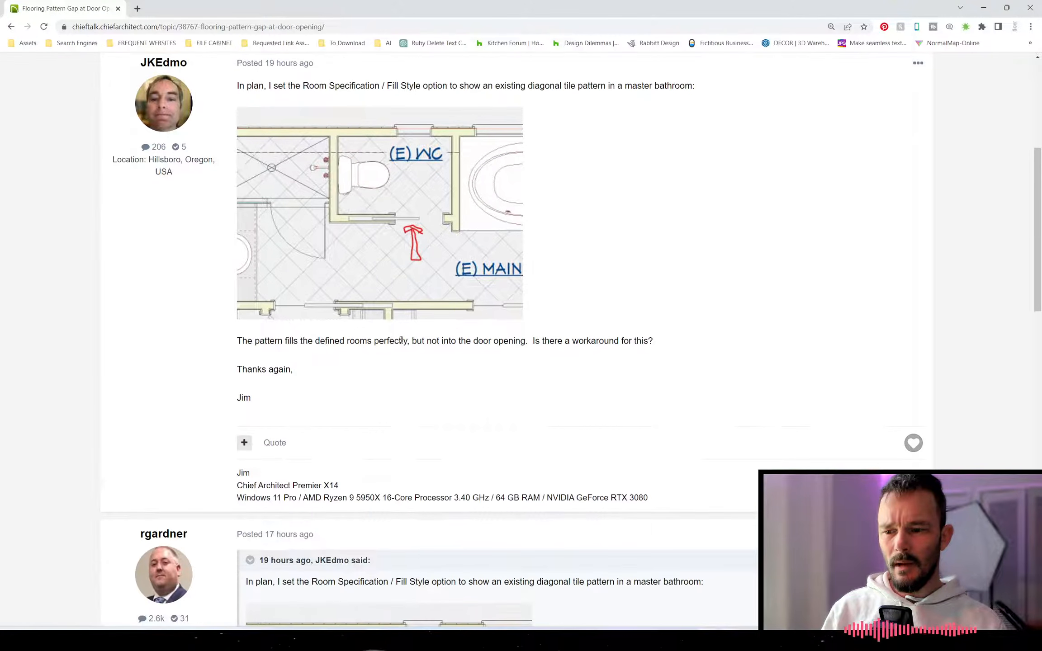
{"action": "scroll", "coordinate": [406, 337], "scroll_direction": "down", "scroll_amount": 5}
{"action": "scroll", "coordinate": [401, 339], "scroll_direction": "down", "scroll_amount": 5}
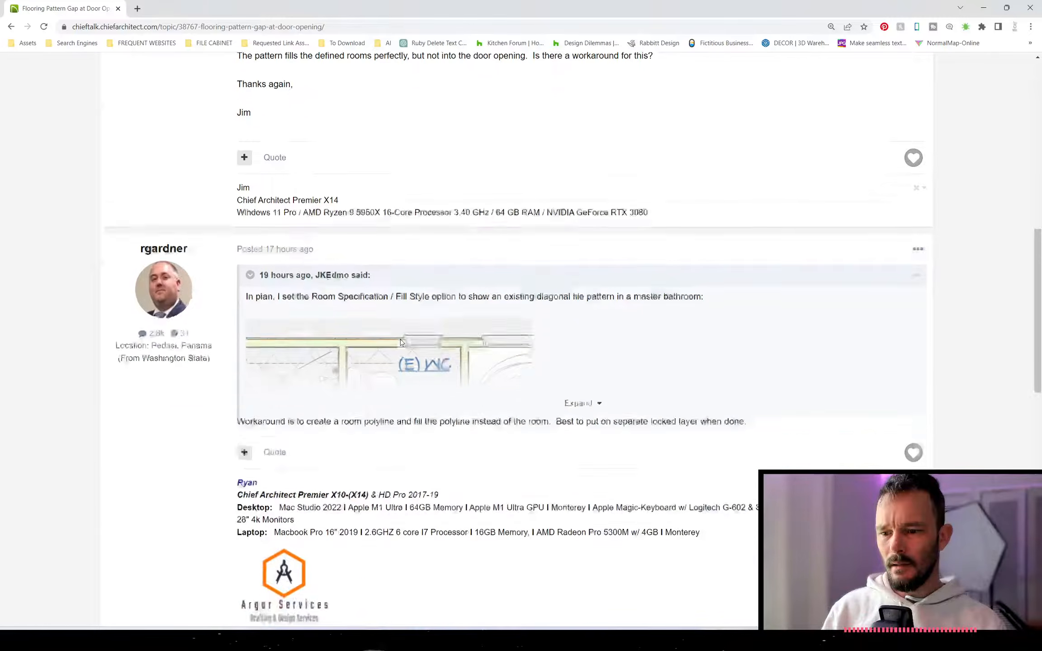
{"action": "scroll", "coordinate": [400, 342], "scroll_direction": "down", "scroll_amount": 3}
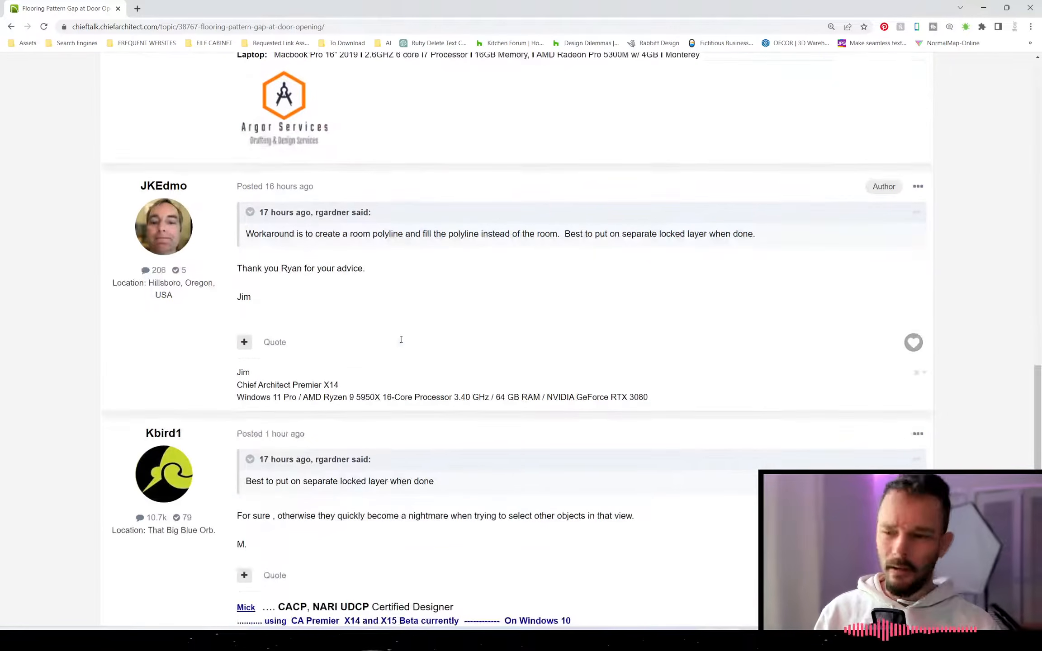
Review the last replies and the opening question with its plan image in the Flooring Pattern Gap topic
{"action": "scroll", "coordinate": [395, 382], "scroll_direction": "down", "scroll_amount": 4}
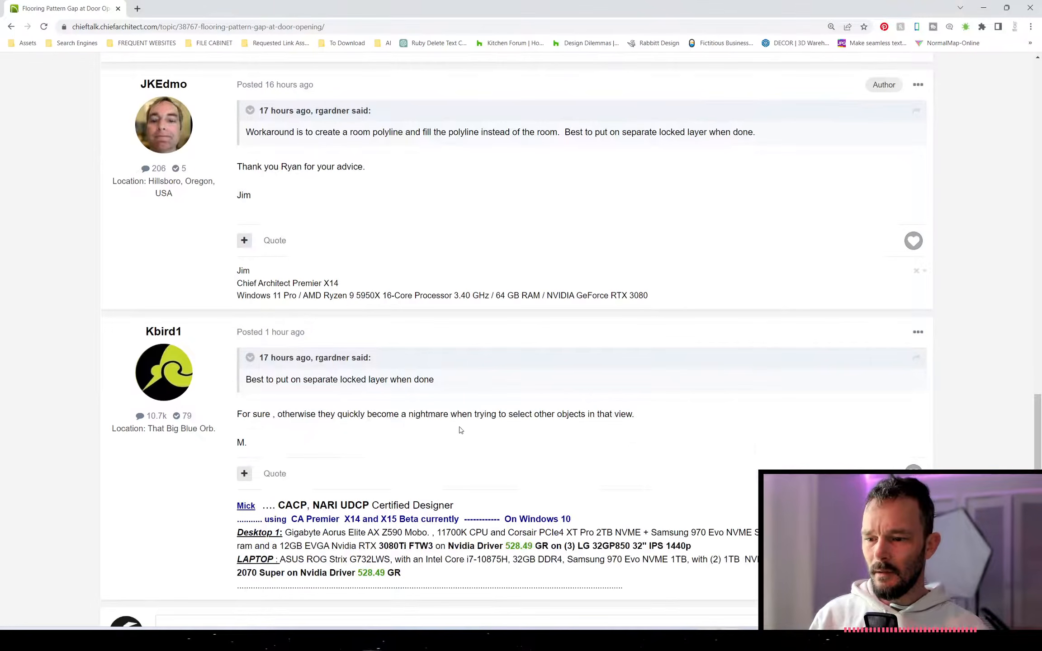
{"action": "key", "text": "Home"}
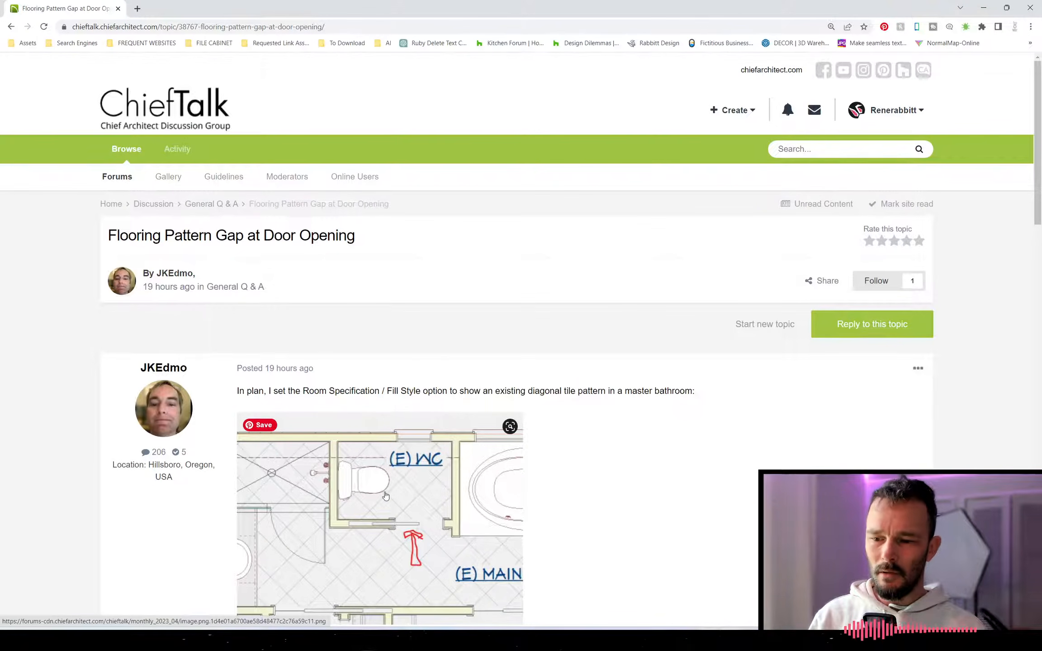
{"action": "scroll", "coordinate": [452, 475], "scroll_direction": "down", "scroll_amount": 2}
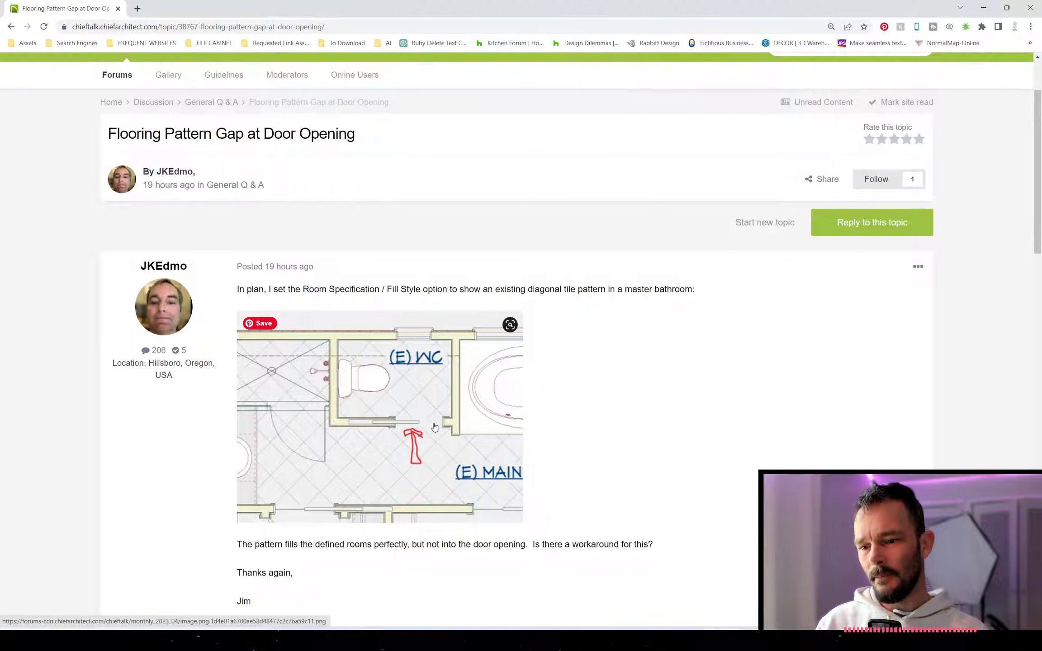
Return to the General Q & A list, open the "changing Door Symbol for 2D/Plan View door" topic, and read its question
{"action": "left_click", "coordinate": [7, 29]}
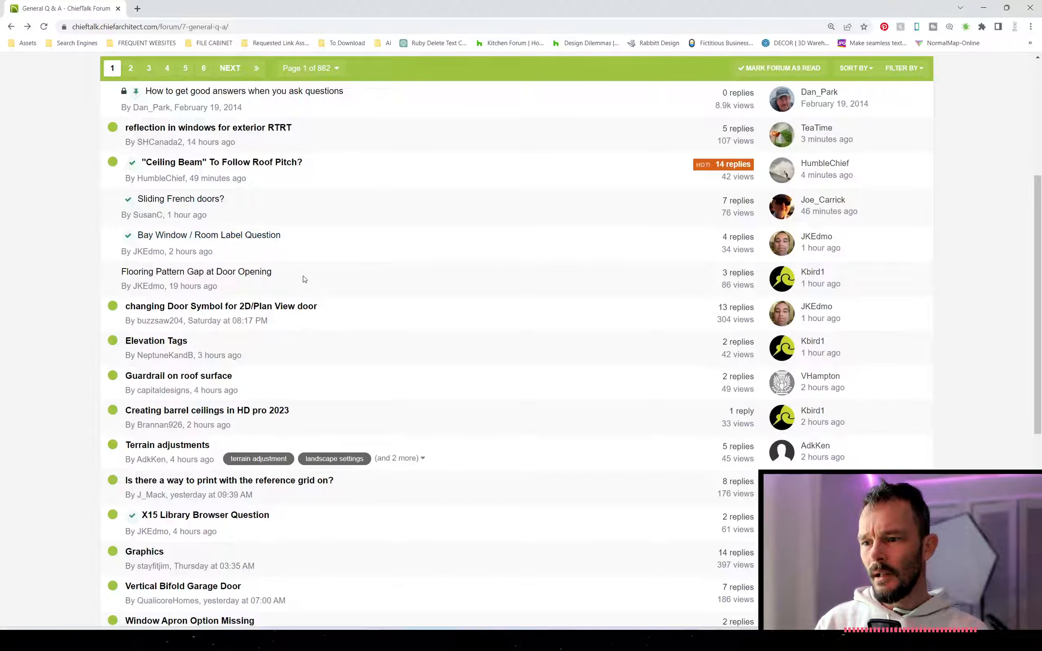
{"action": "scroll", "coordinate": [226, 275], "scroll_direction": "down", "scroll_amount": 1}
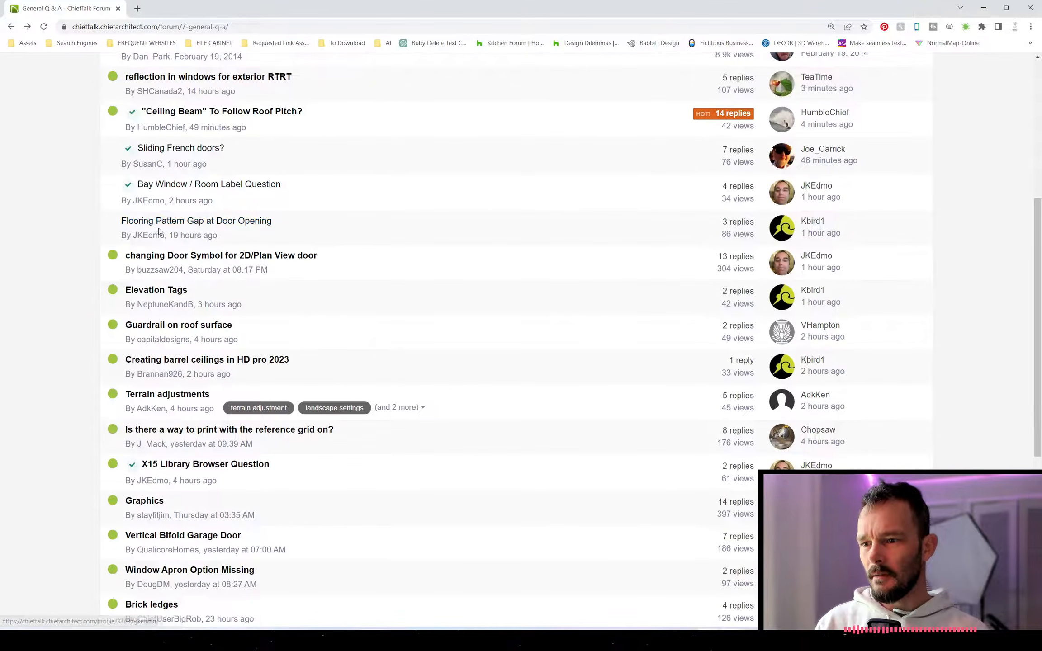
{"action": "left_click", "coordinate": [151, 257]}
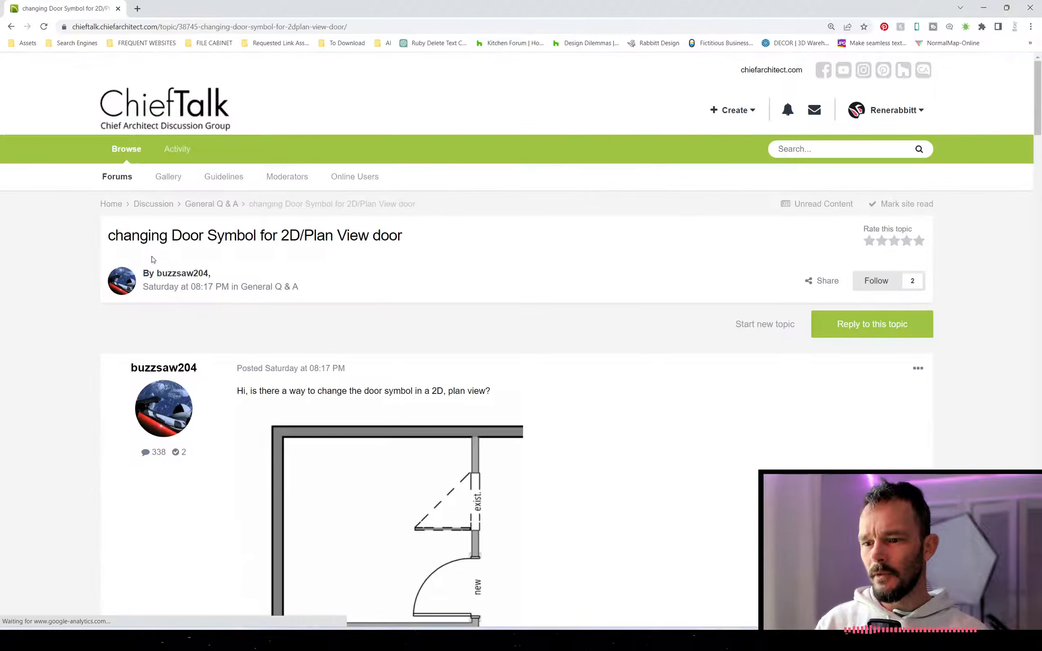
{"action": "scroll", "coordinate": [332, 362], "scroll_direction": "down", "scroll_amount": 3}
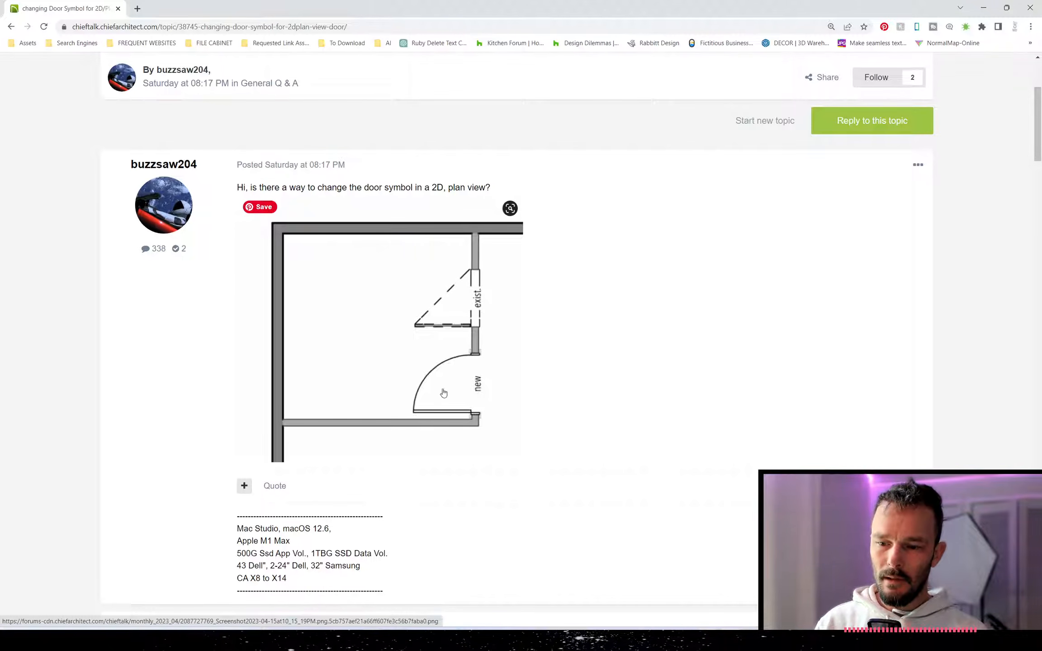
{"action": "scroll", "coordinate": [443, 392], "scroll_direction": "up", "scroll_amount": 1}
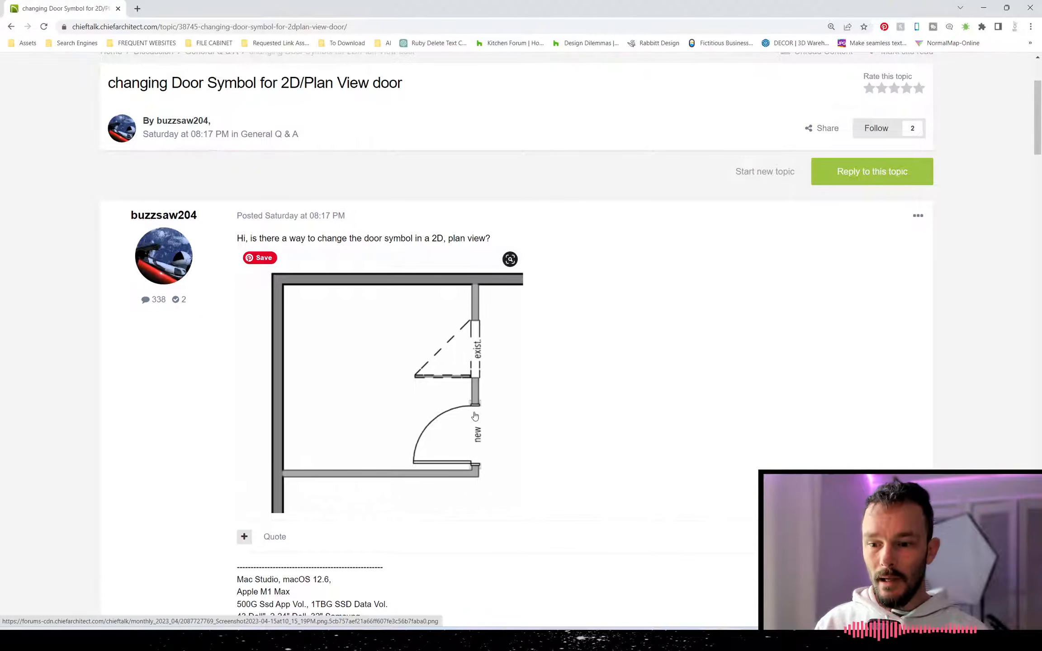
{"action": "scroll", "coordinate": [459, 419], "scroll_direction": "down", "scroll_amount": 1}
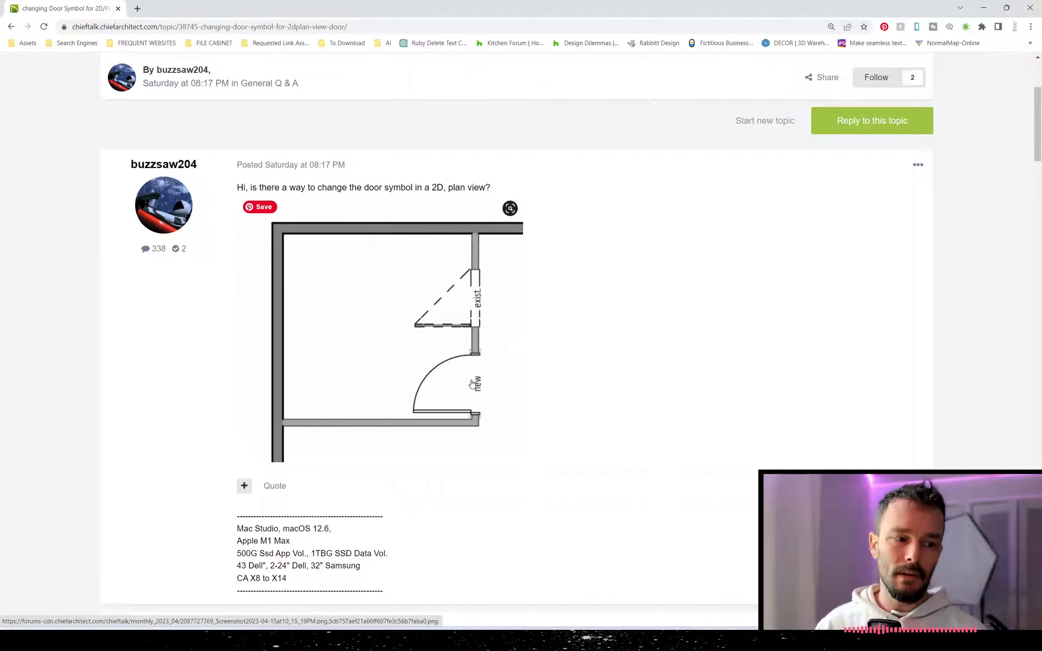
Return to the topic list, open the "Elevation Tags" topic, and examine the question and its marker image
{"action": "left_click", "coordinate": [18, 28]}
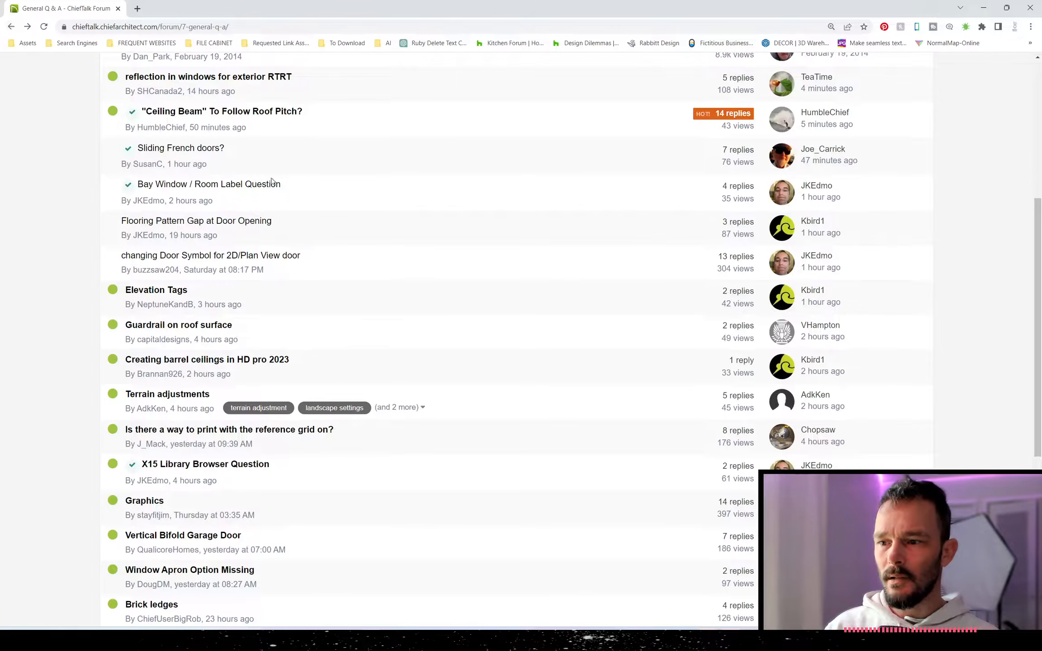
{"action": "scroll", "coordinate": [367, 270], "scroll_direction": "down", "scroll_amount": 1}
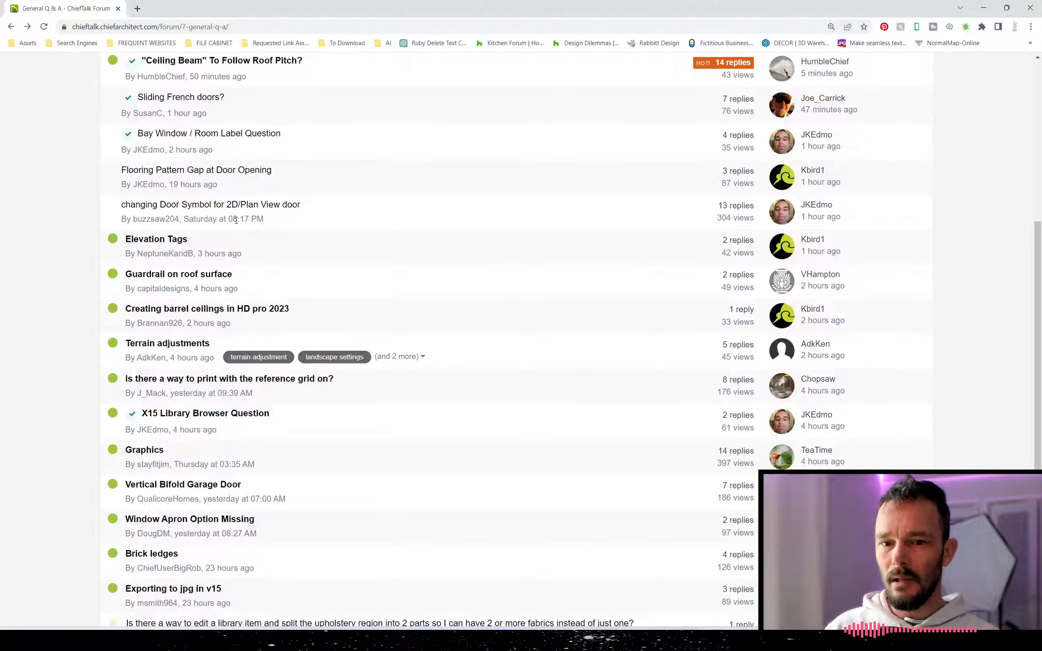
{"action": "scroll", "coordinate": [286, 270], "scroll_direction": "up", "scroll_amount": 1}
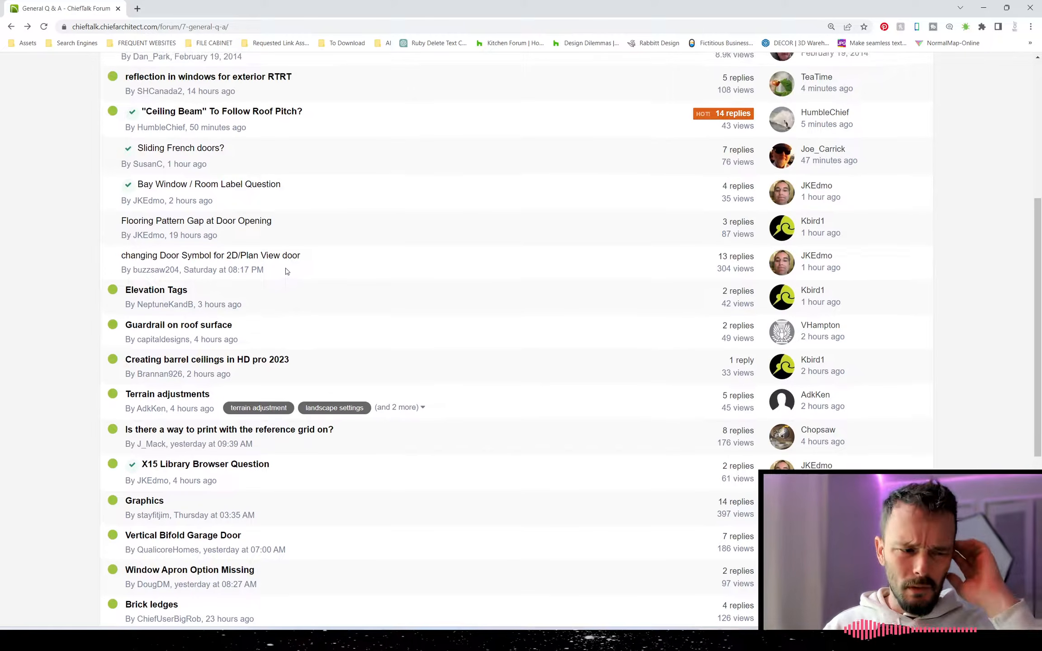
{"action": "left_click", "coordinate": [183, 291]}
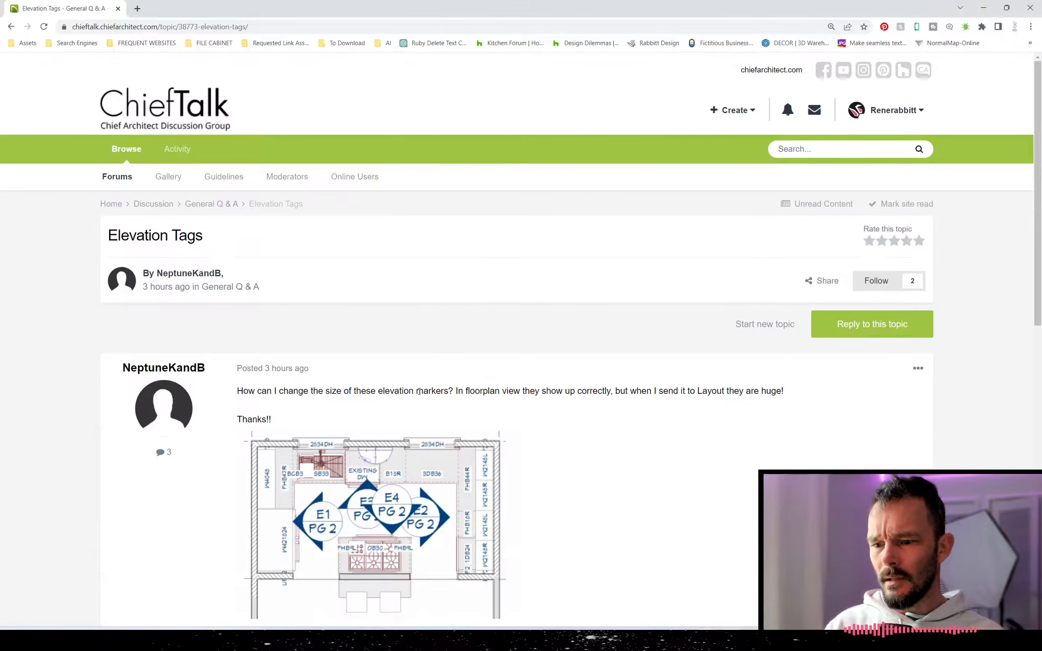
{"action": "scroll", "coordinate": [481, 369], "scroll_direction": "down", "scroll_amount": 1}
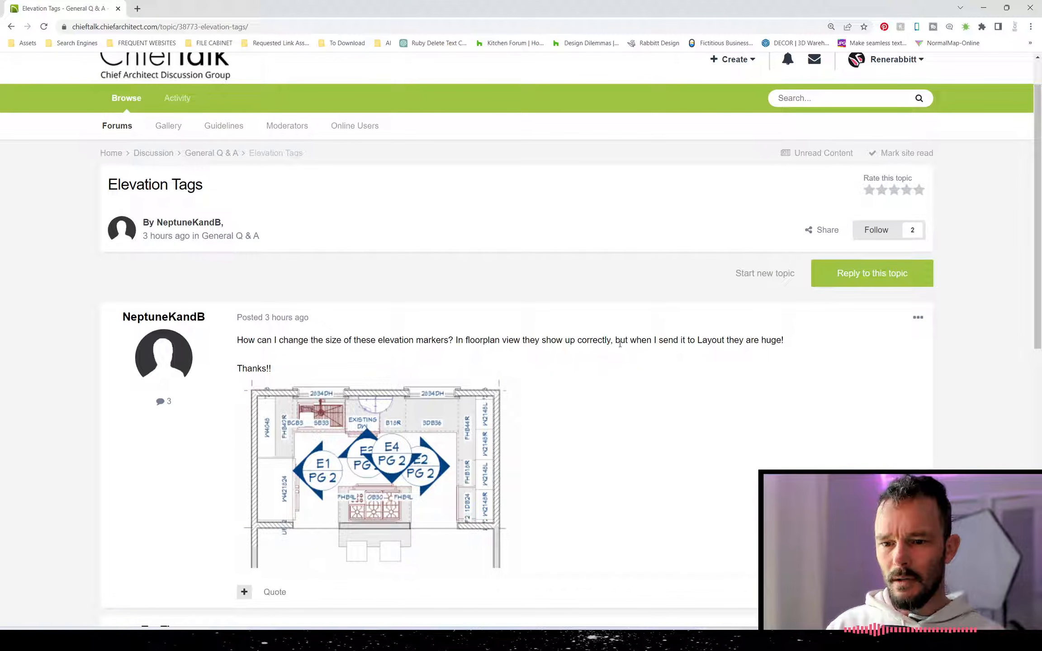
{"action": "scroll", "coordinate": [698, 356], "scroll_direction": "down", "scroll_amount": 1}
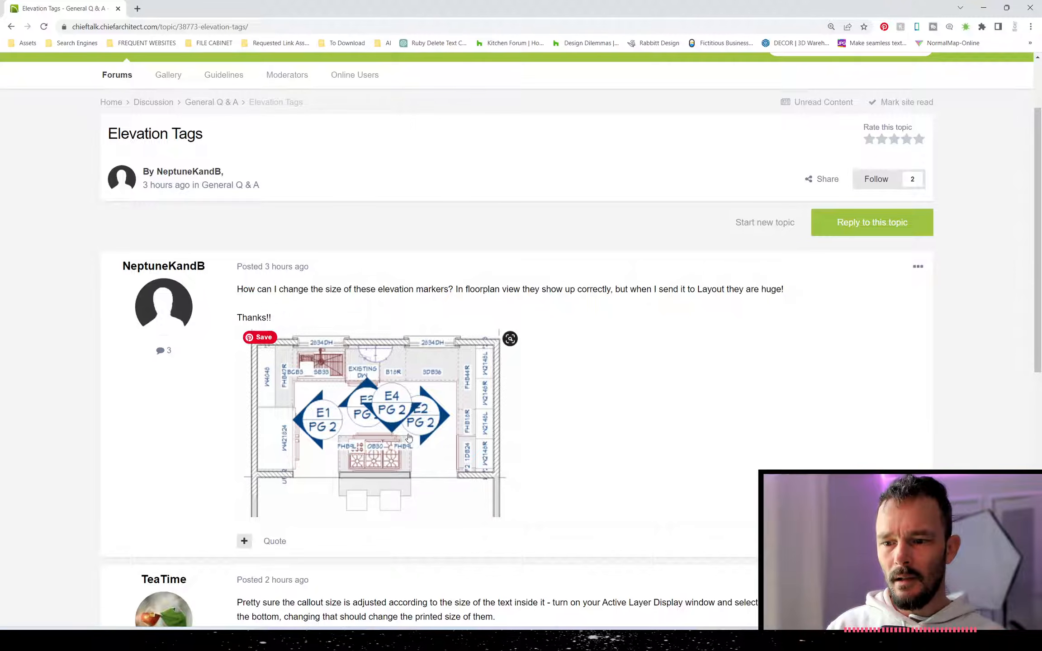
{"action": "scroll", "coordinate": [433, 473], "scroll_direction": "up", "scroll_amount": 1}
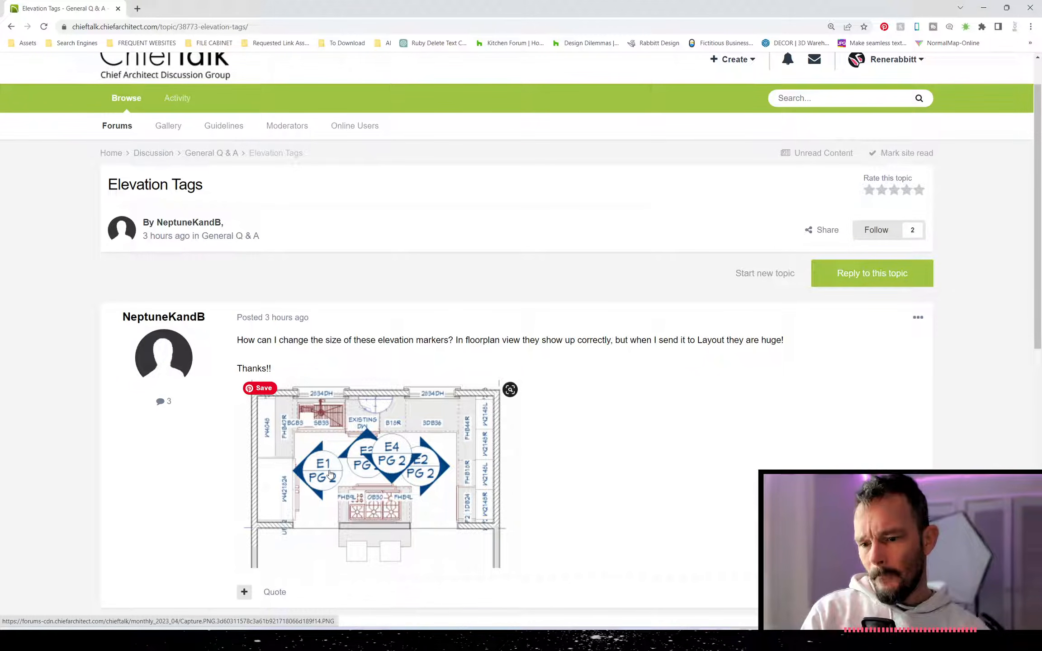
{"action": "scroll", "coordinate": [271, 404], "scroll_direction": "down", "scroll_amount": 1}
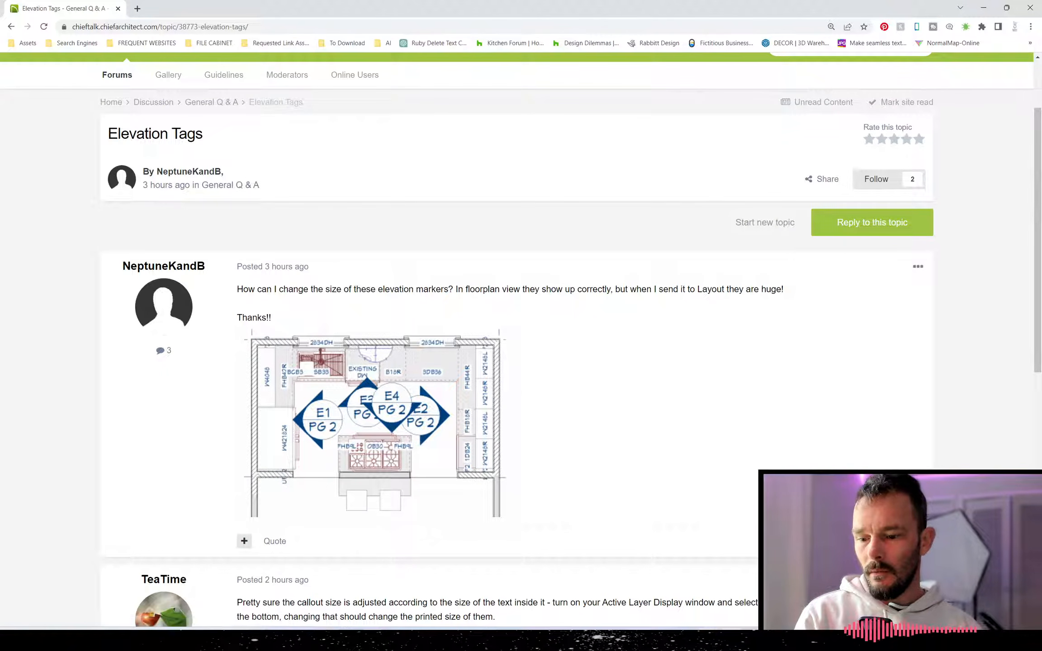
Switch to Chief Architect and send the entire Working Plan View to page 1 of a new layout at 1/4 in = 1 ft, dismissing the file messages
{"action": "left_click", "coordinate": [446, 640]}
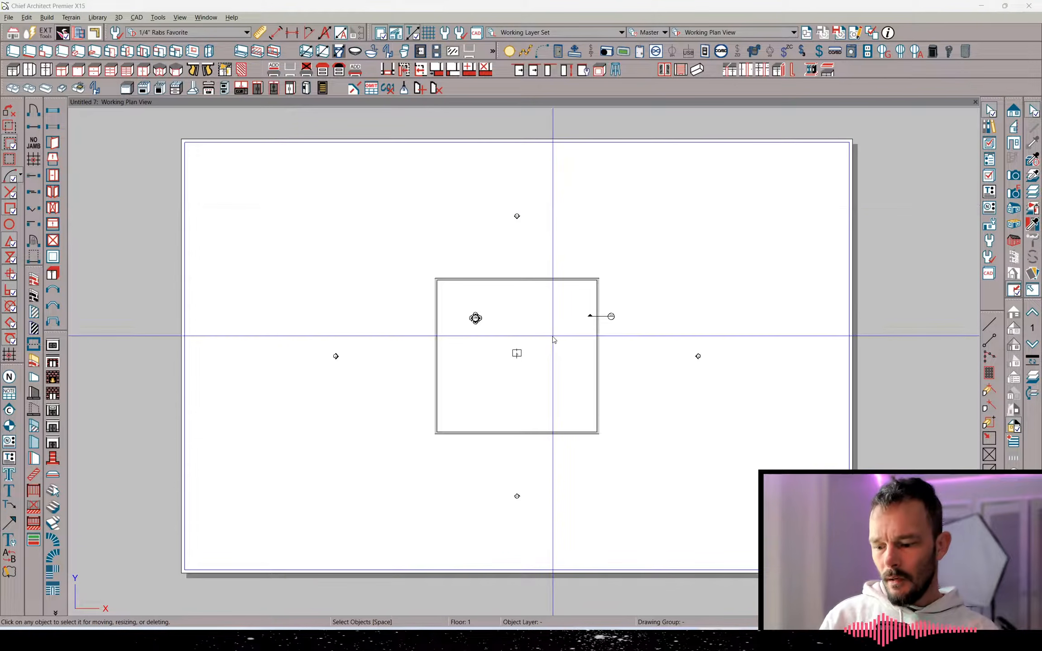
{"action": "key", "text": "ctrl+m"}
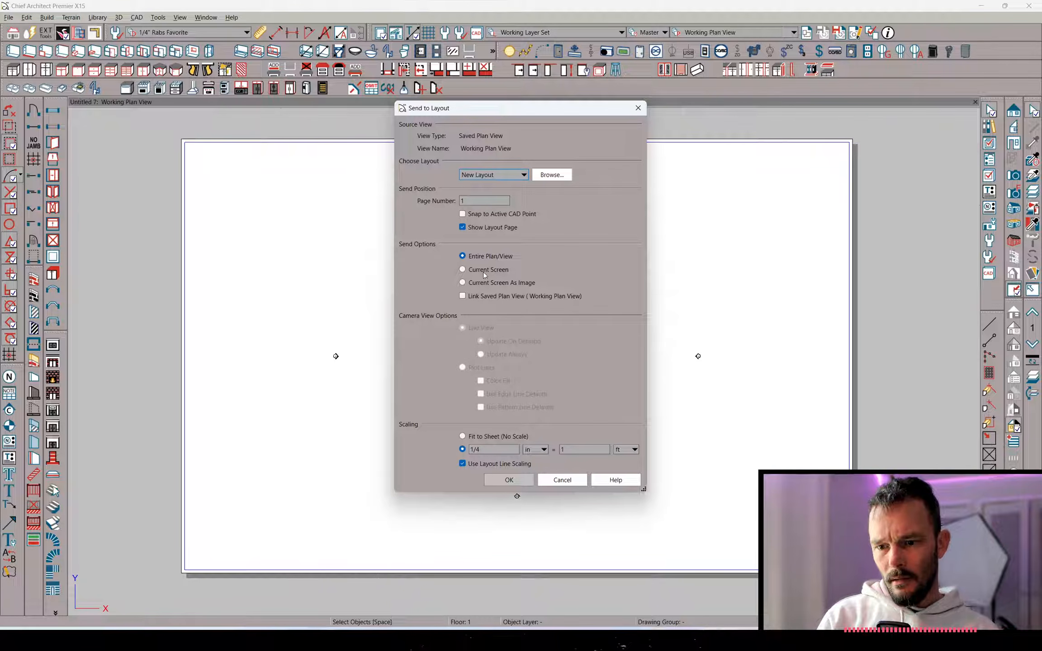
{"action": "left_click", "coordinate": [508, 481]}
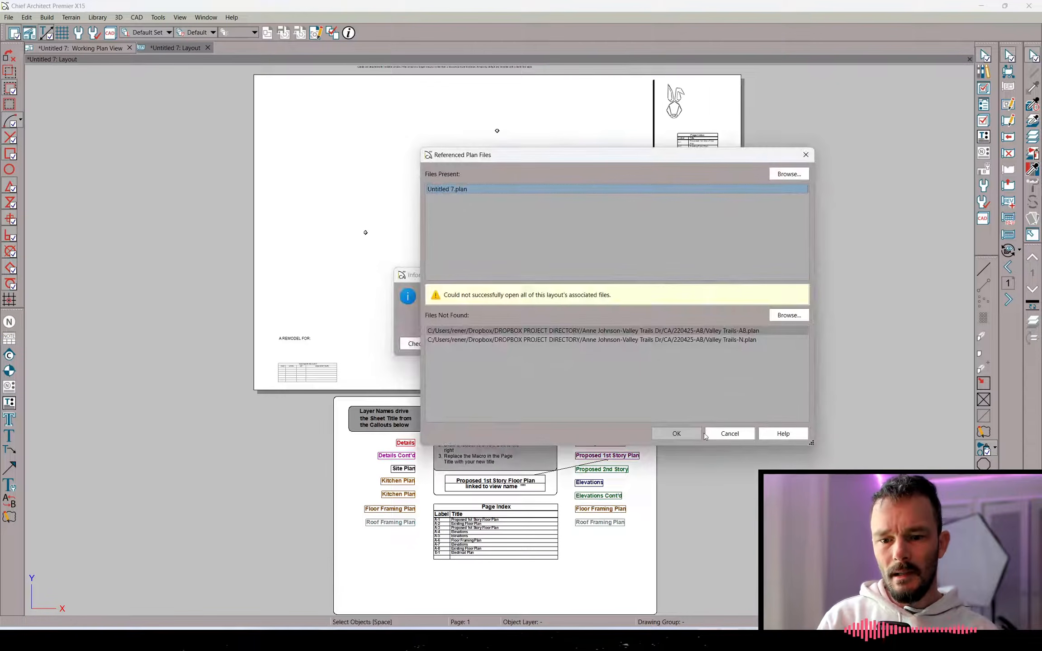
{"action": "left_click", "coordinate": [706, 434]}
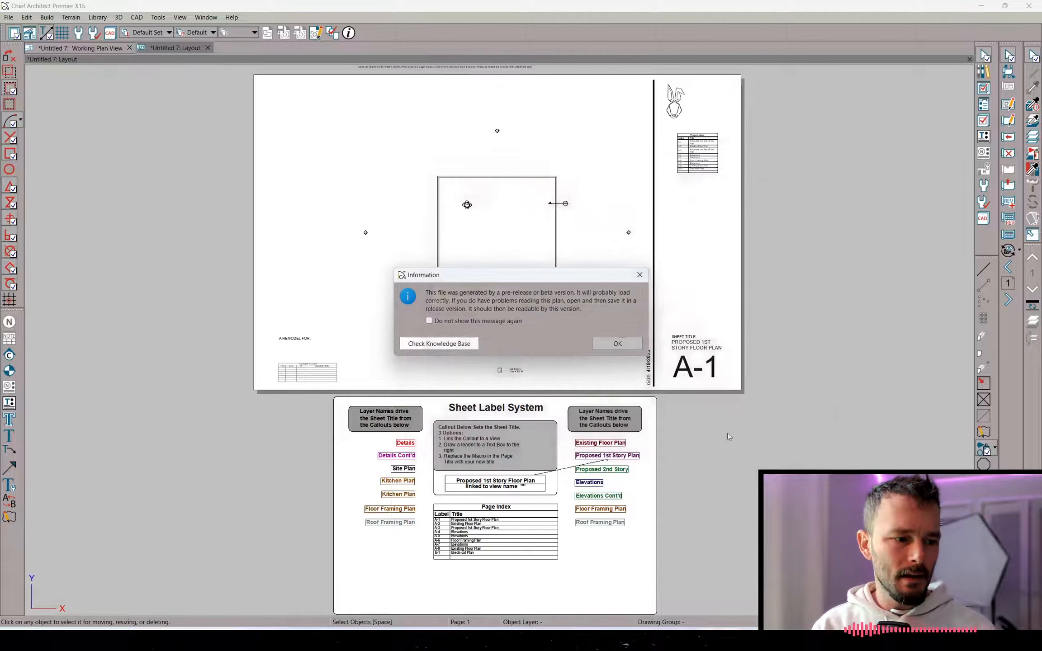
{"action": "left_click", "coordinate": [611, 344]}
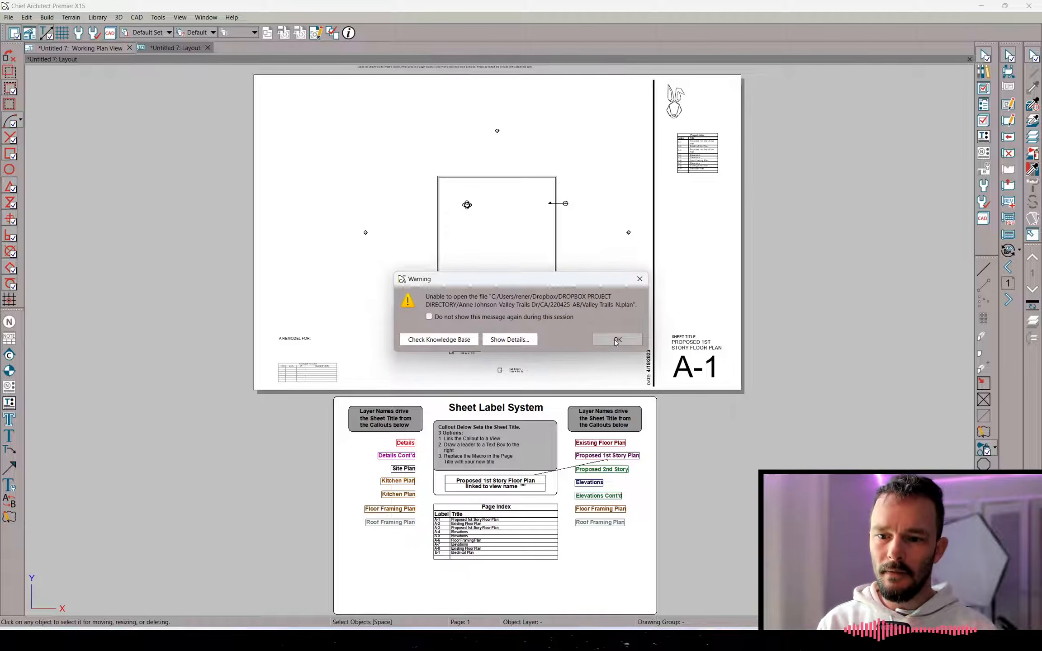
{"action": "left_click", "coordinate": [616, 340]}
{"action": "left_click", "coordinate": [886, 600]}
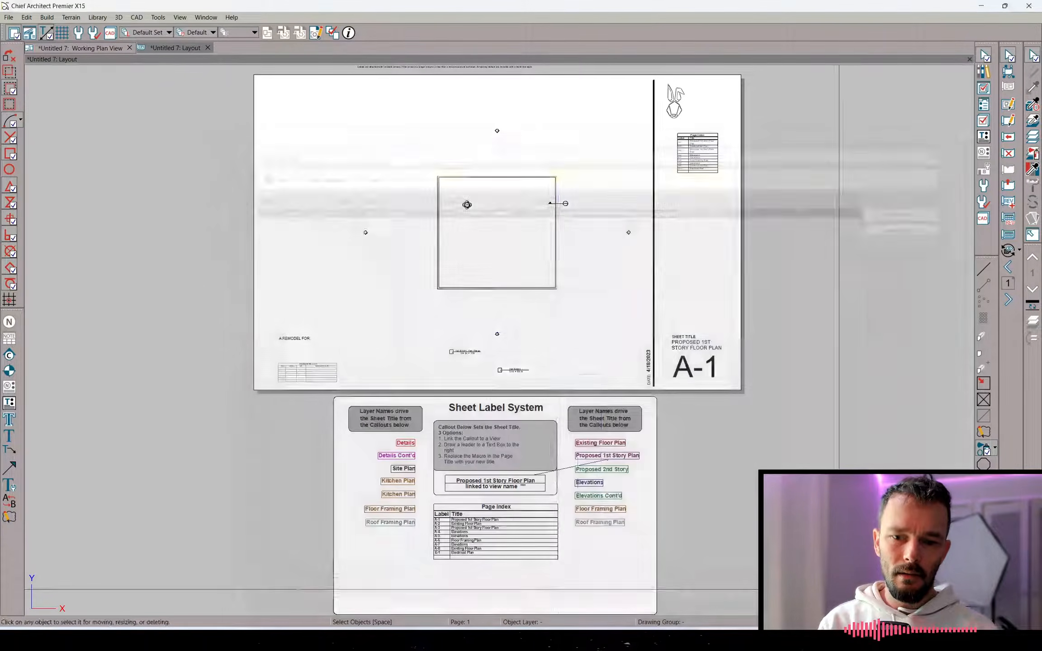
{"action": "scroll", "coordinate": [611, 174], "scroll_direction": "up", "scroll_amount": 1}
{"action": "scroll", "coordinate": [611, 175], "scroll_direction": "up", "scroll_amount": 1}
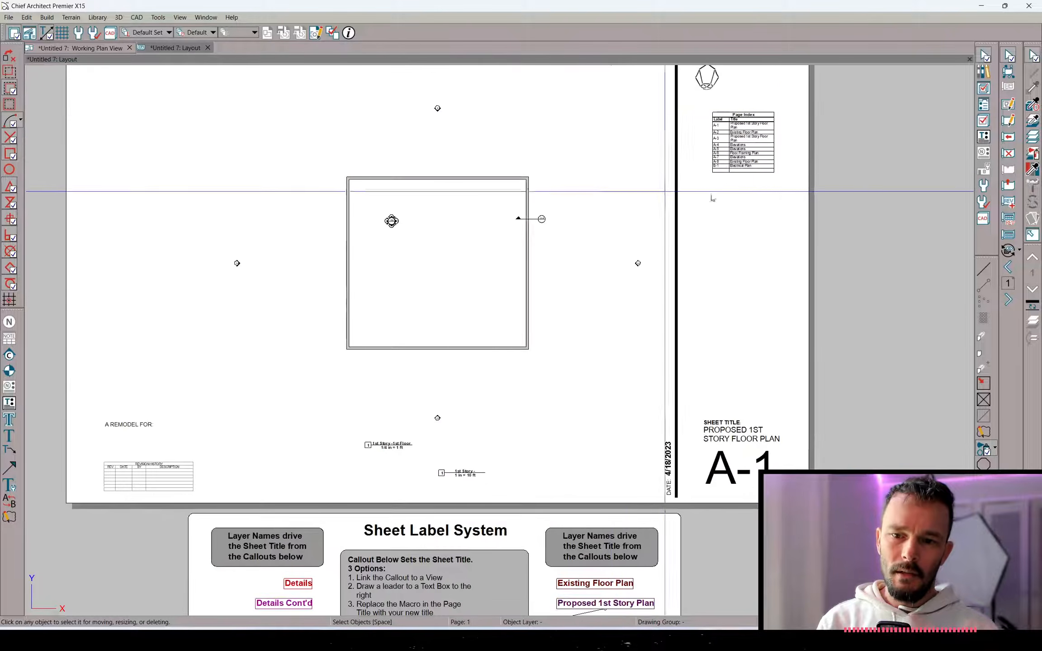
Return to the Working Plan View and check its sheet size and drawing scale in Drawing Sheet Setup without changing anything
{"action": "left_click", "coordinate": [58, 49]}
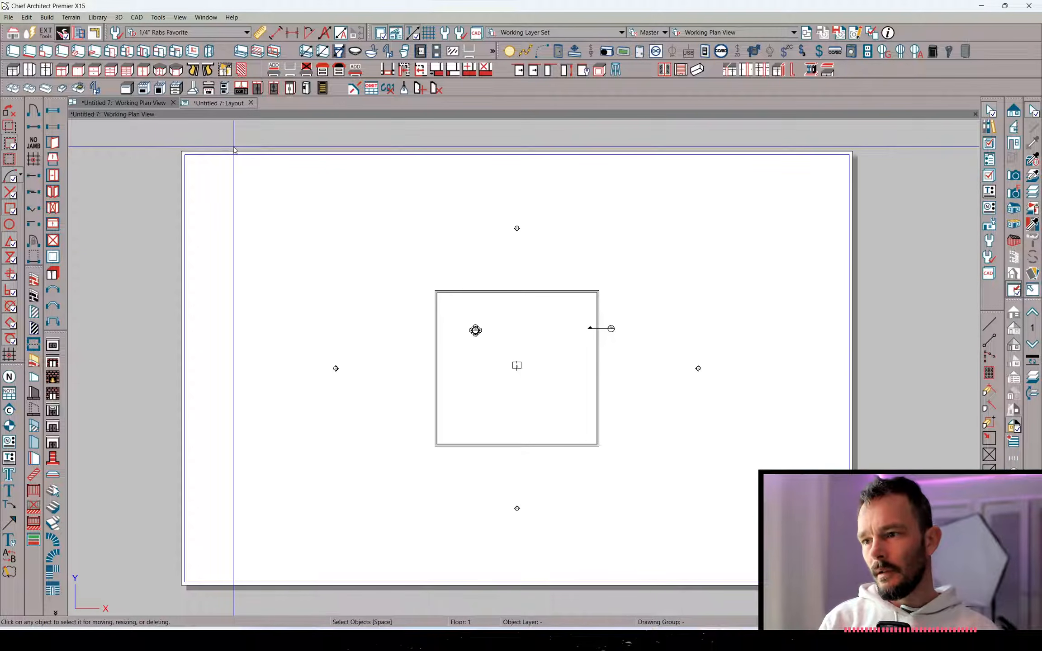
{"action": "left_click", "coordinate": [9, 18]}
{"action": "mouse_move", "coordinate": [103, 239]}
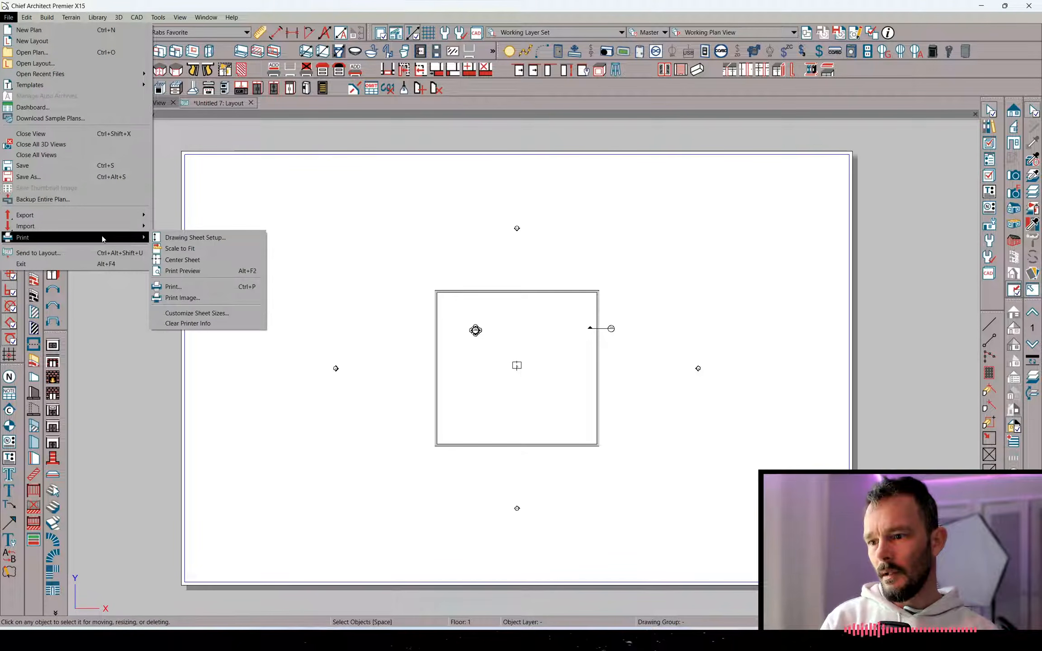
{"action": "left_click", "coordinate": [211, 239]}
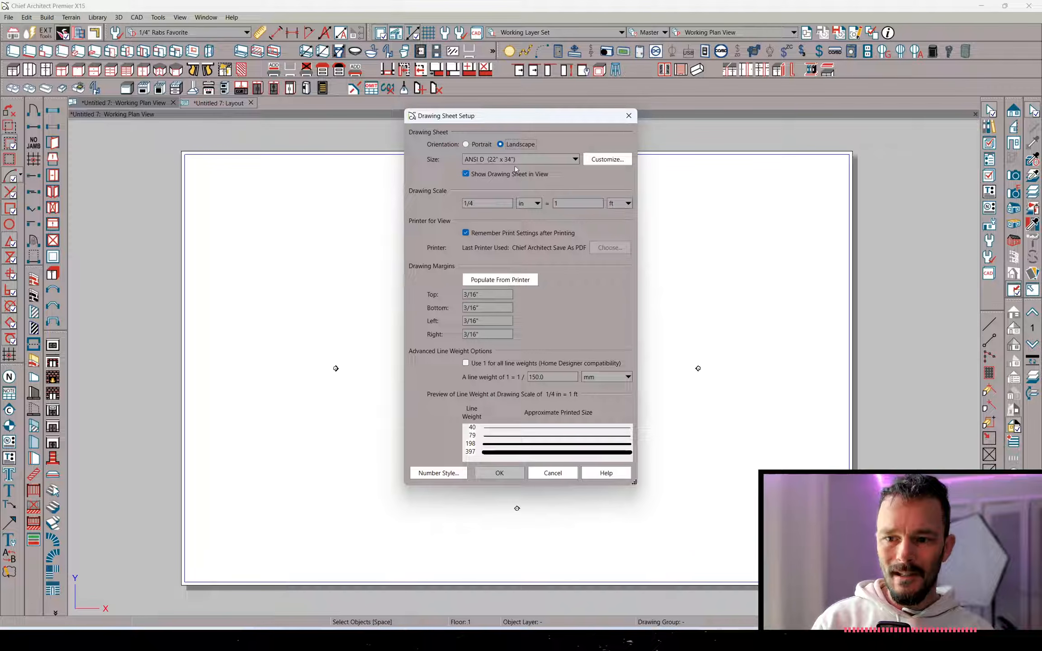
{"action": "left_click", "coordinate": [552, 473]}
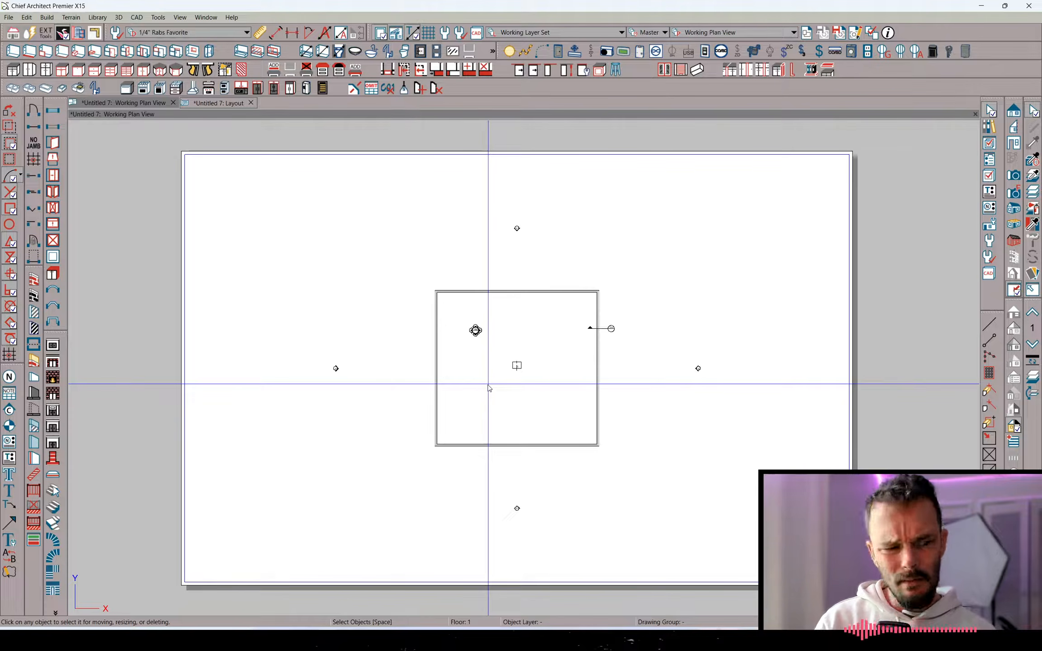
Switch to the browser to read the Elevation Tags replies and recheck the question, and return to the plan in Chief Architect
{"action": "key", "text": "alt+Tab"}
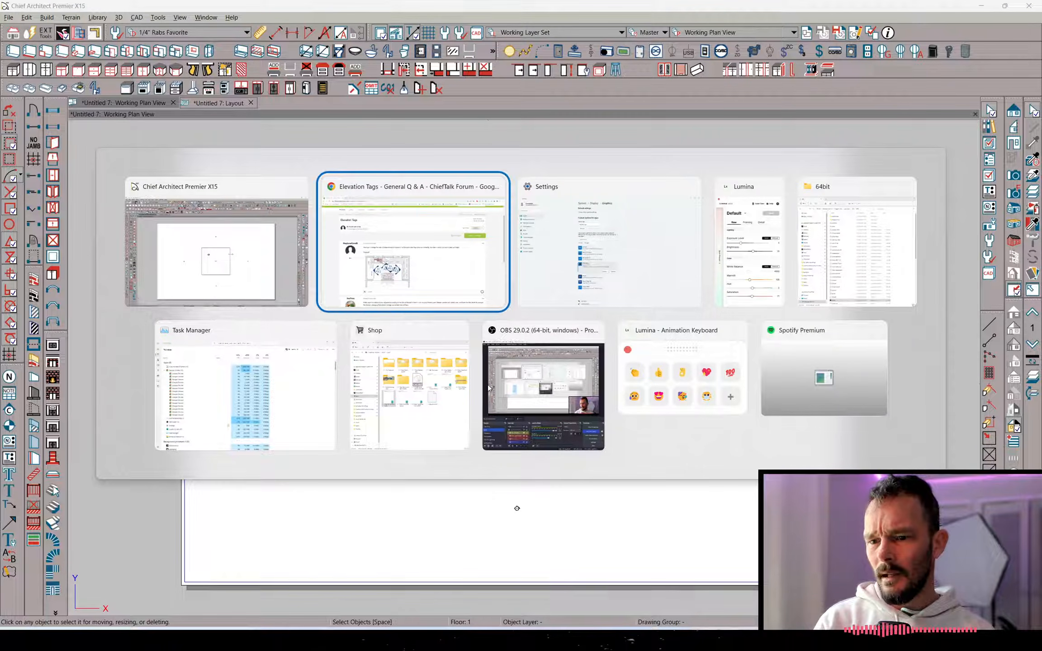
{"action": "scroll", "coordinate": [343, 407], "scroll_direction": "down", "scroll_amount": 5}
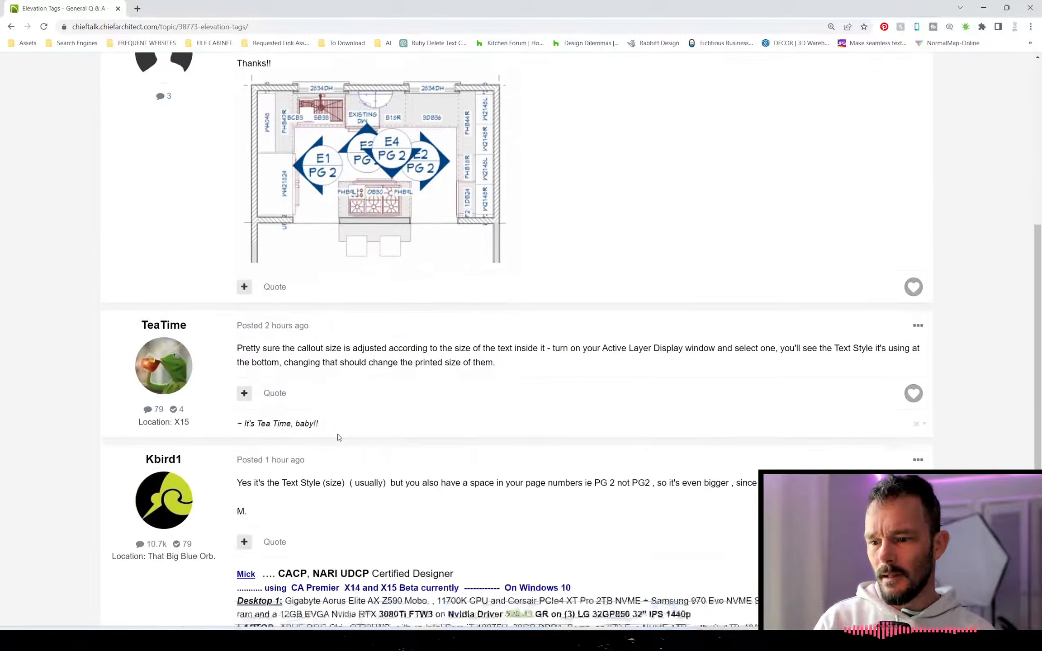
{"action": "scroll", "coordinate": [575, 382], "scroll_direction": "down", "scroll_amount": 1}
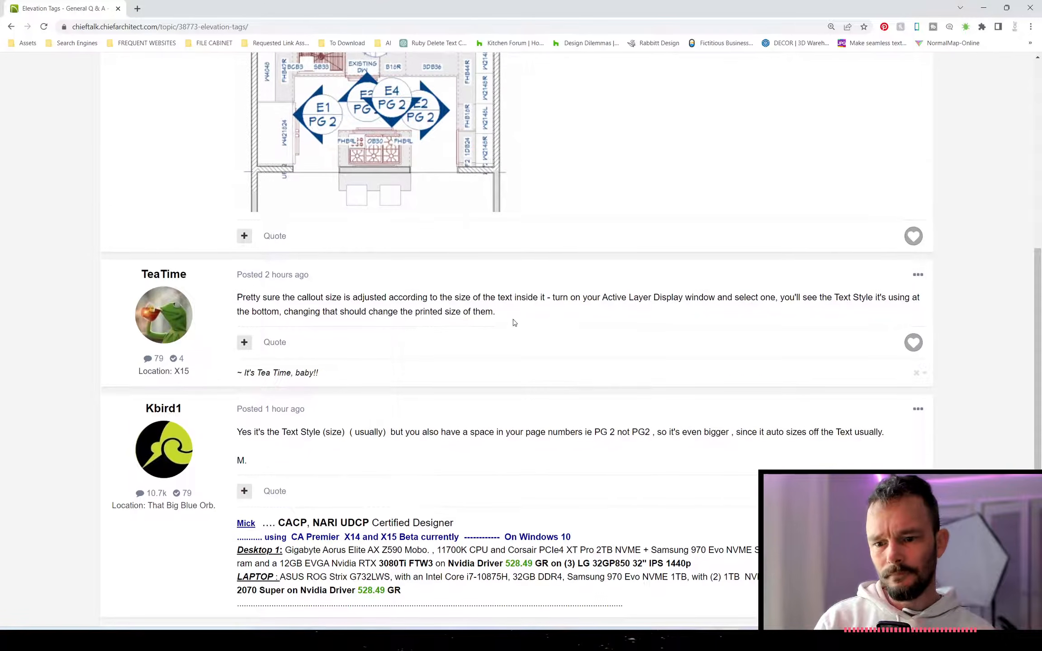
{"action": "scroll", "coordinate": [513, 322], "scroll_direction": "down", "scroll_amount": 3}
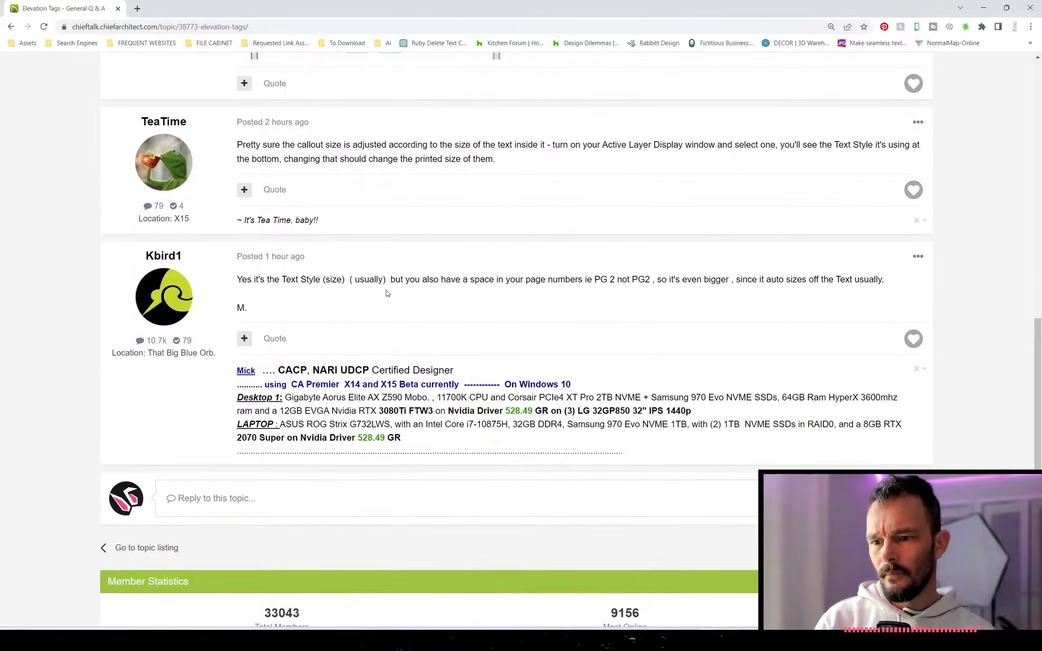
{"action": "scroll", "coordinate": [586, 303], "scroll_direction": "up", "scroll_amount": 1}
{"action": "scroll", "coordinate": [784, 437], "scroll_direction": "up", "scroll_amount": 3}
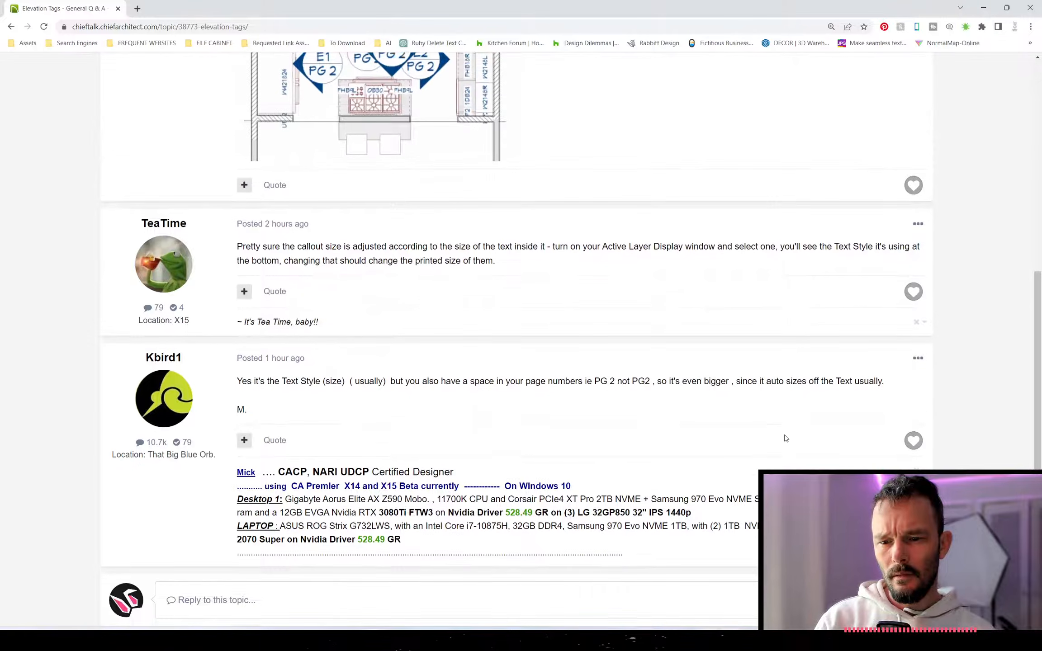
{"action": "scroll", "coordinate": [418, 334], "scroll_direction": "up", "scroll_amount": 4}
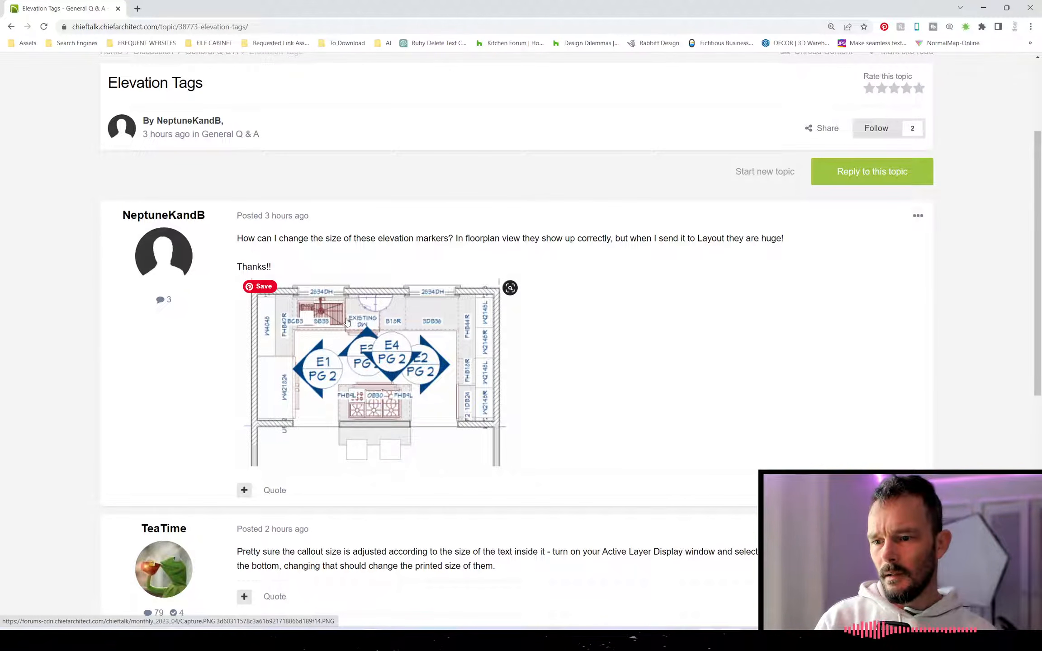
{"action": "key", "text": "alt+Tab"}
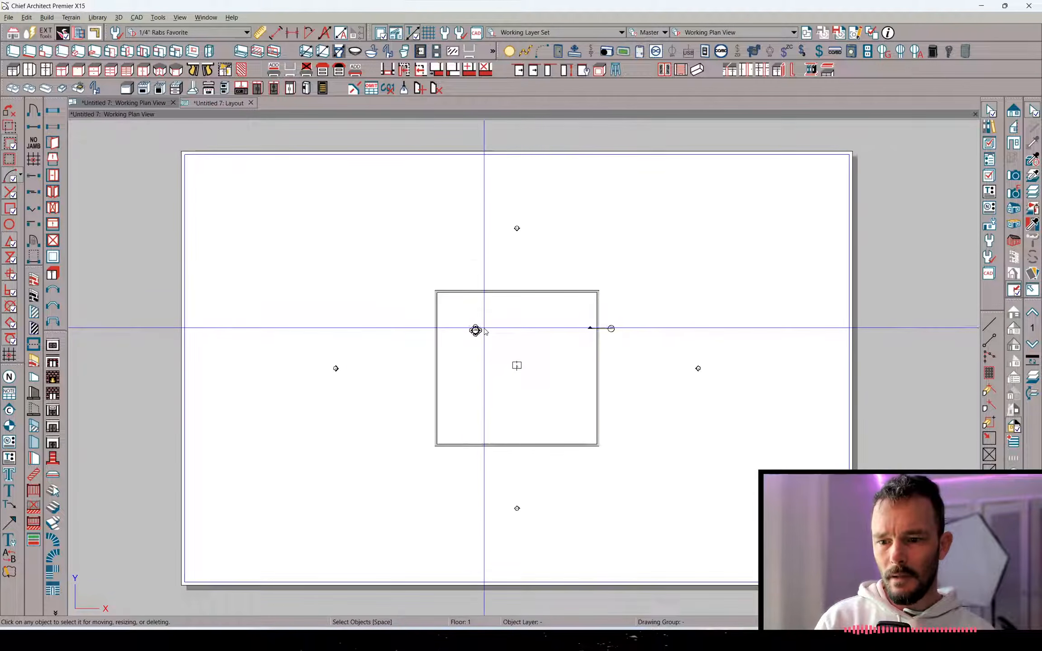
Assign the 1/16" Text Style to the Cameras, Labels layer through the selected kitchen elevation marker's layer properties
{"action": "scroll", "coordinate": [477, 330], "scroll_direction": "up", "scroll_amount": 5}
{"action": "left_click", "coordinate": [466, 335]}
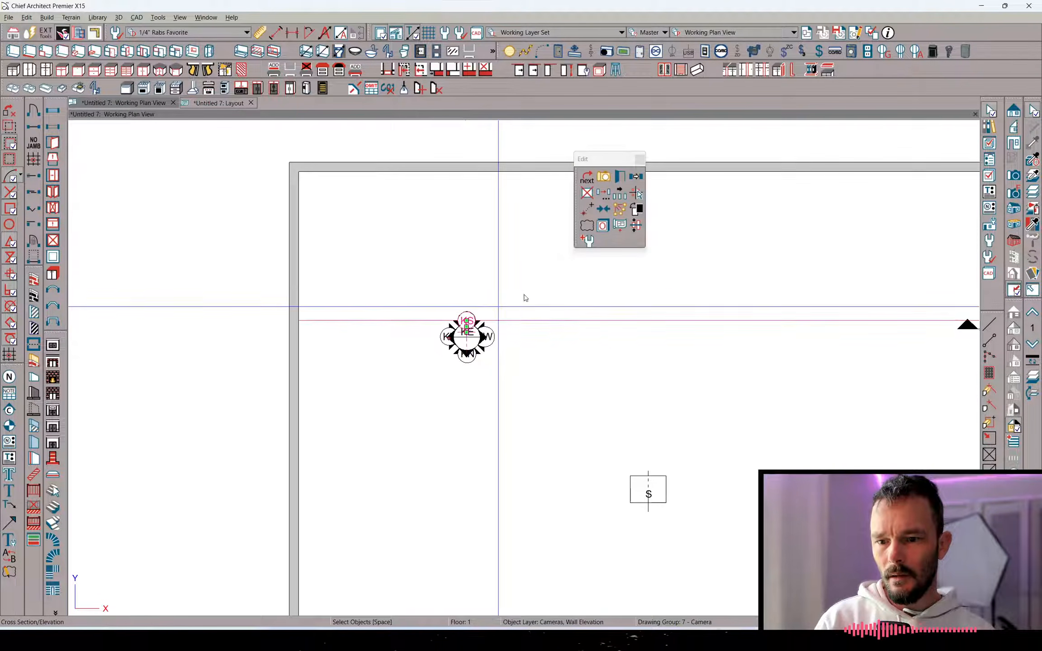
{"action": "left_click", "coordinate": [602, 225]}
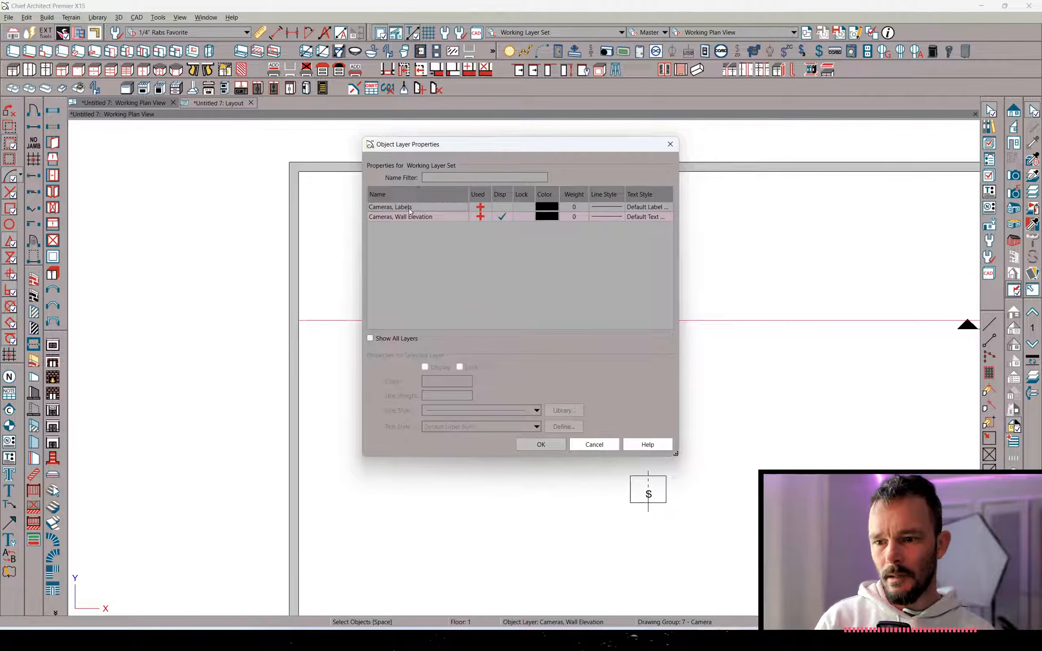
{"action": "left_click", "coordinate": [410, 208]}
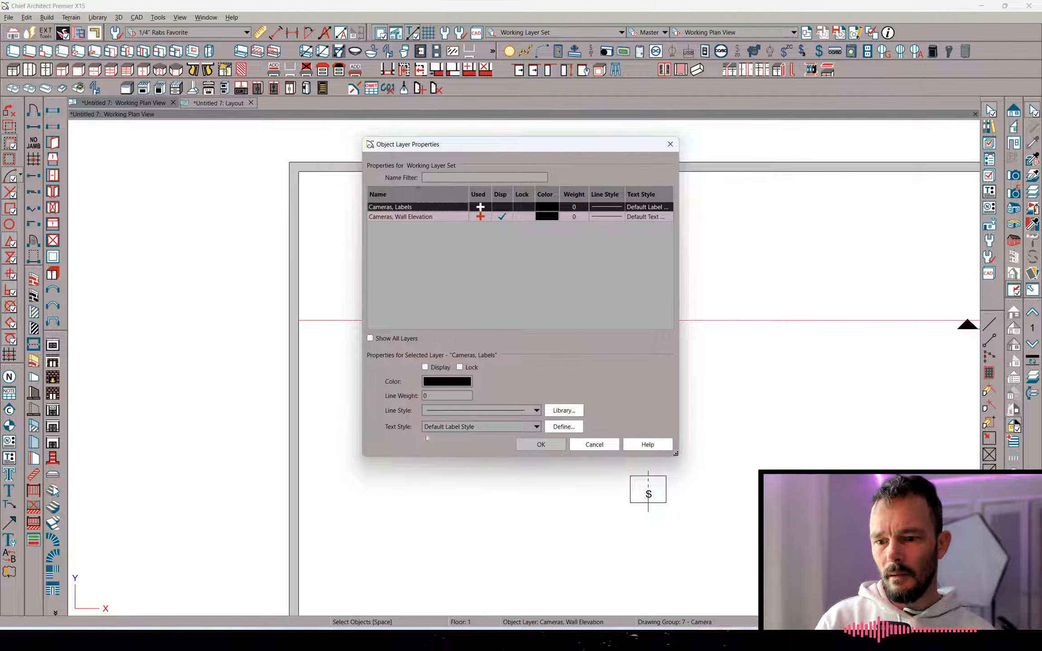
{"action": "left_click", "coordinate": [502, 428]}
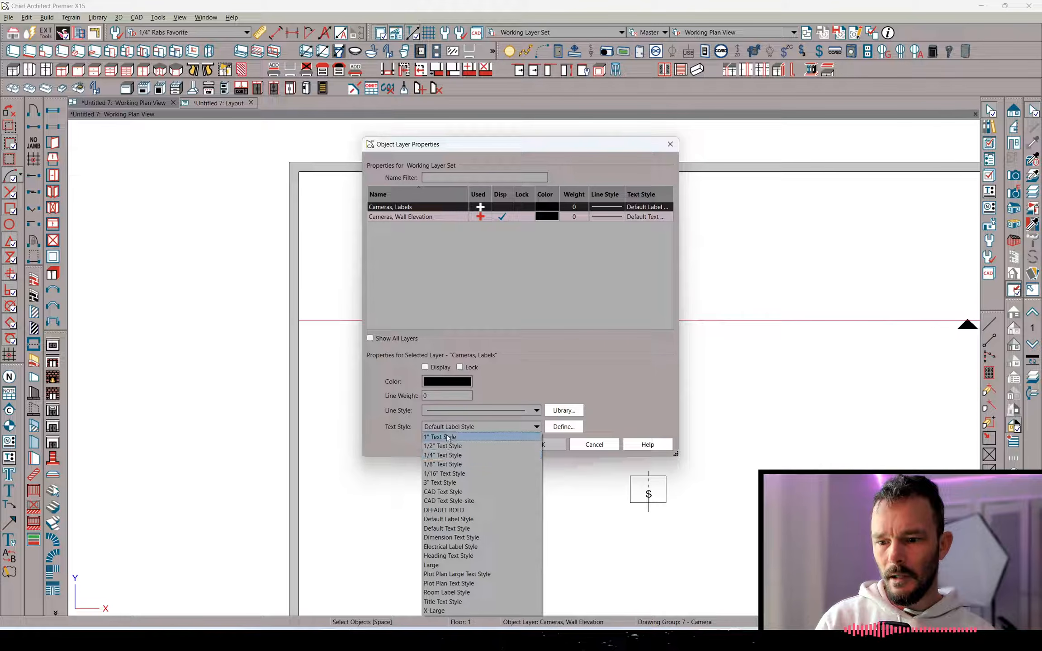
{"action": "left_click", "coordinate": [445, 474]}
{"action": "left_click", "coordinate": [543, 444]}
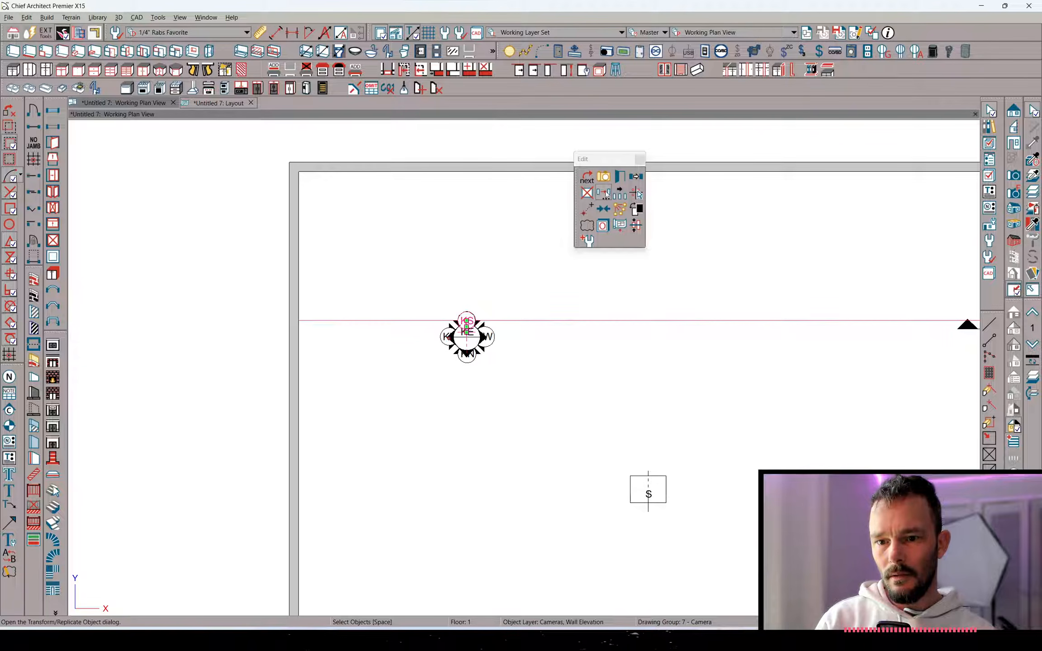
Check the marker's layer properties and the Kitchen-Plan South elevation's plan display and selected defaults without changing anything
{"action": "left_click", "coordinate": [603, 227]}
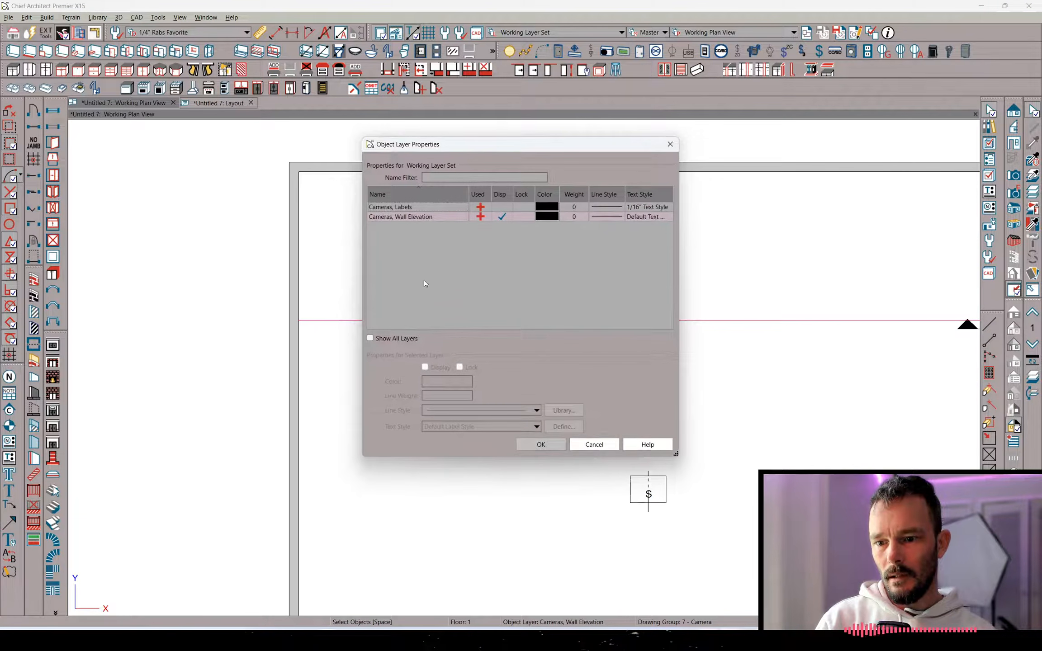
{"action": "left_click", "coordinate": [595, 445]}
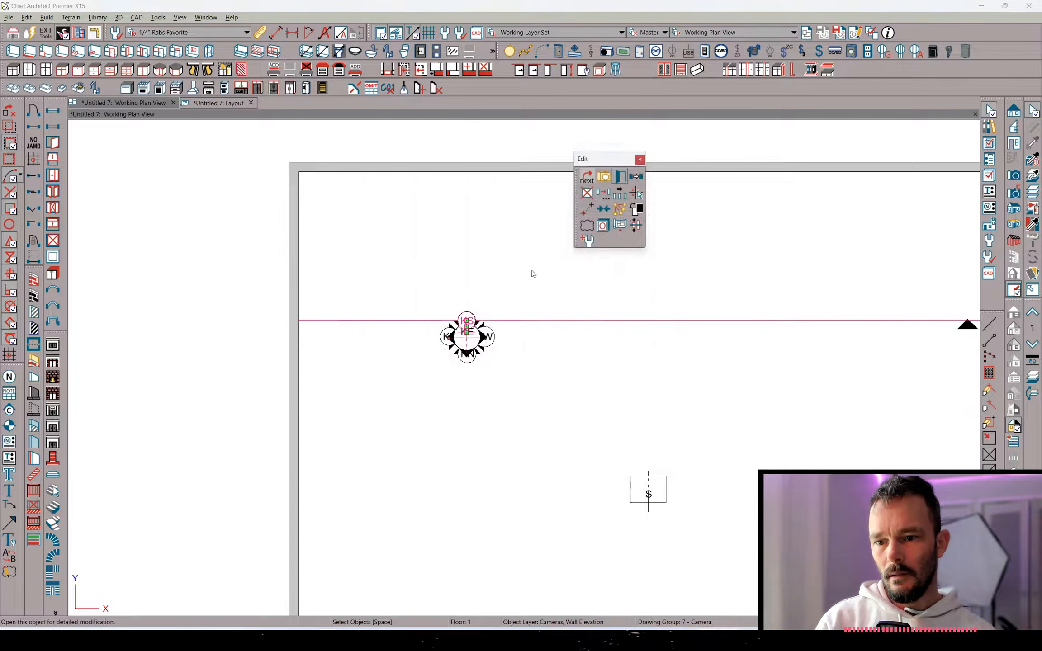
{"action": "key", "text": "ctrl+e"}
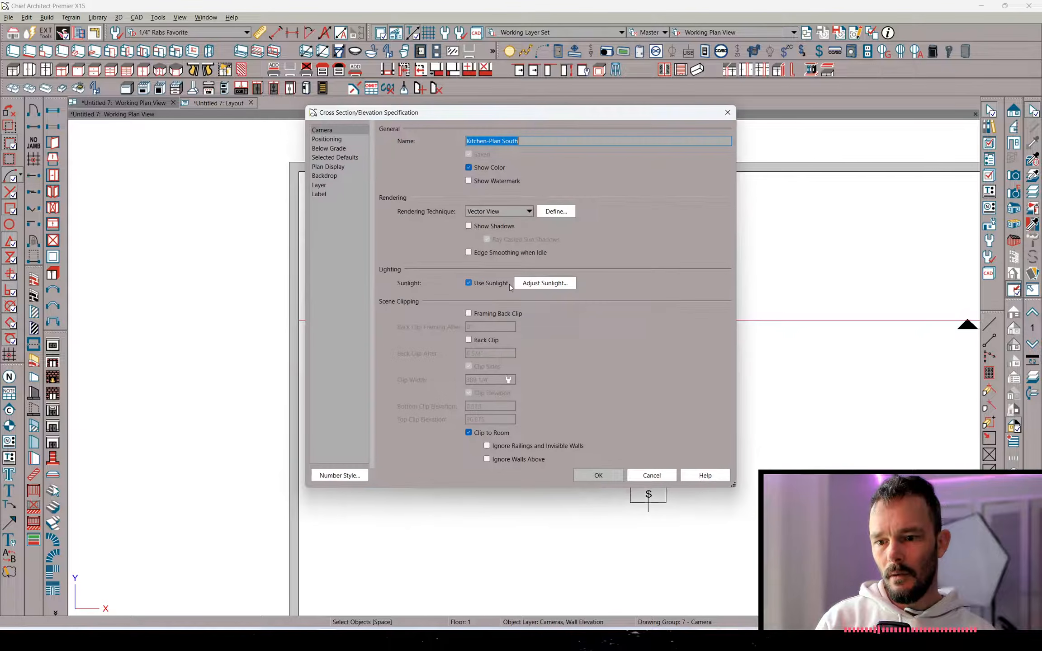
{"action": "left_click", "coordinate": [330, 158]}
{"action": "left_click", "coordinate": [328, 166]}
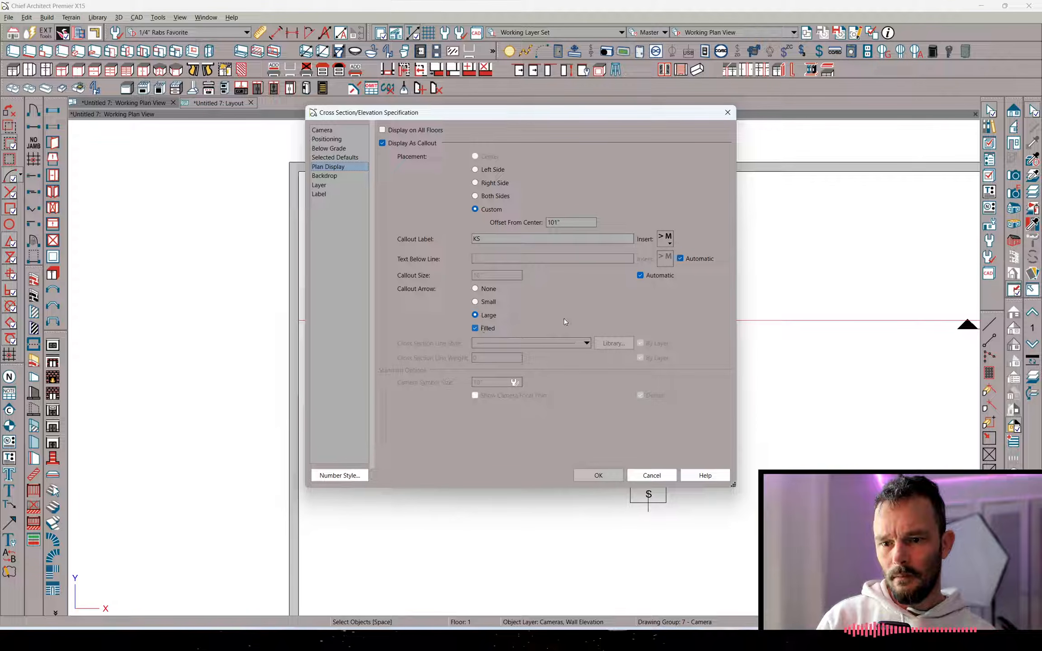
{"action": "left_click", "coordinate": [328, 157]}
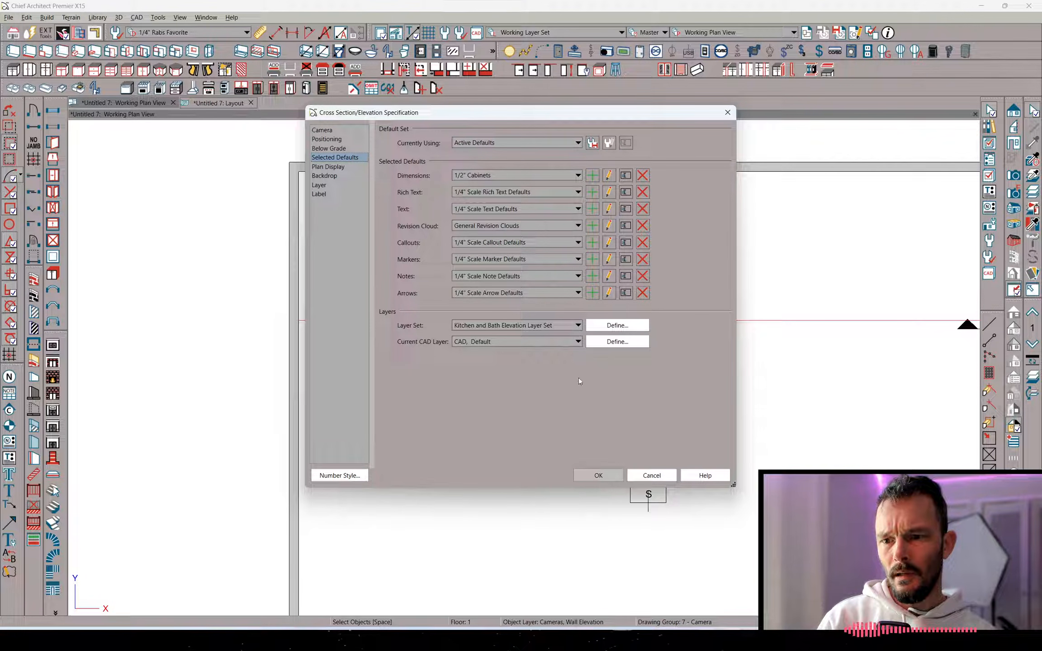
{"action": "left_click", "coordinate": [652, 474]}
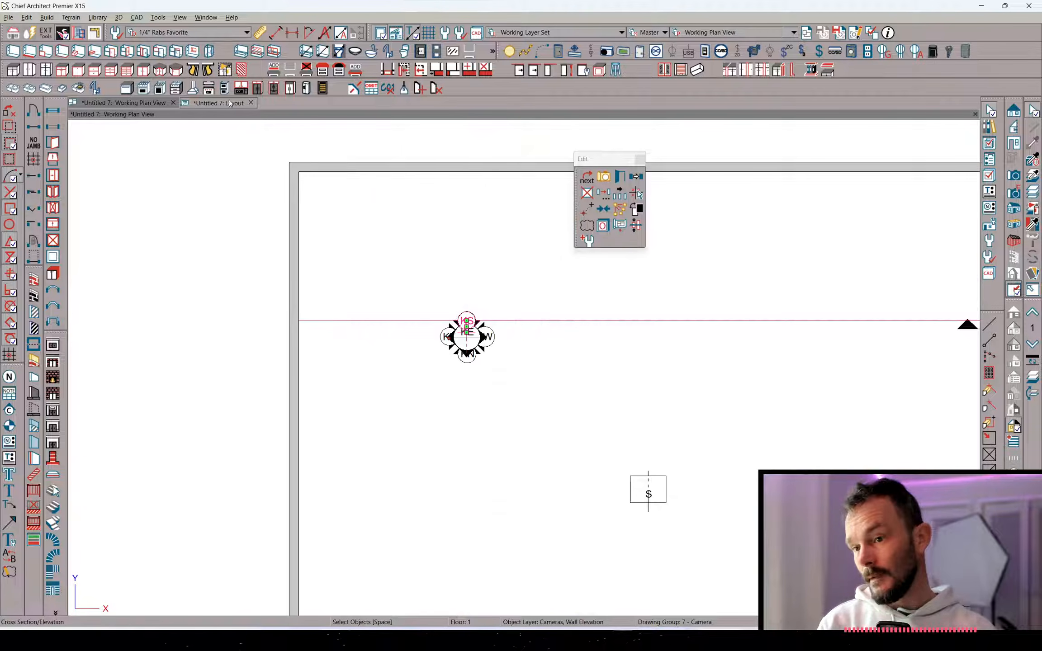
Close the Untitled 7 plan and its layout without saving either file
{"action": "left_click", "coordinate": [175, 105]}
{"action": "left_click", "coordinate": [175, 104]}
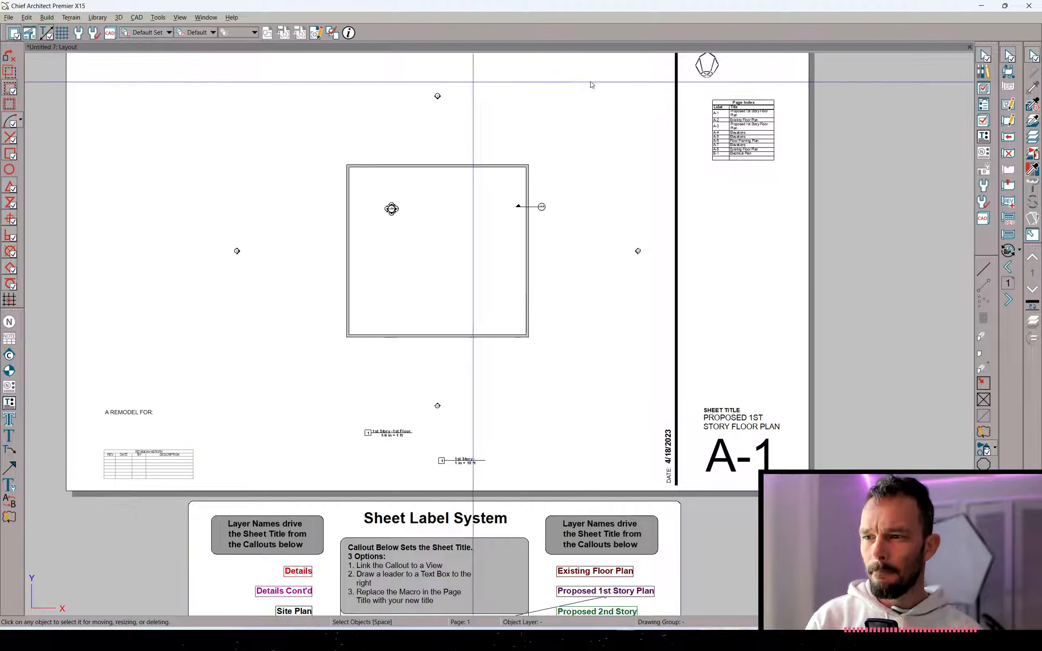
{"action": "left_click", "coordinate": [968, 47]}
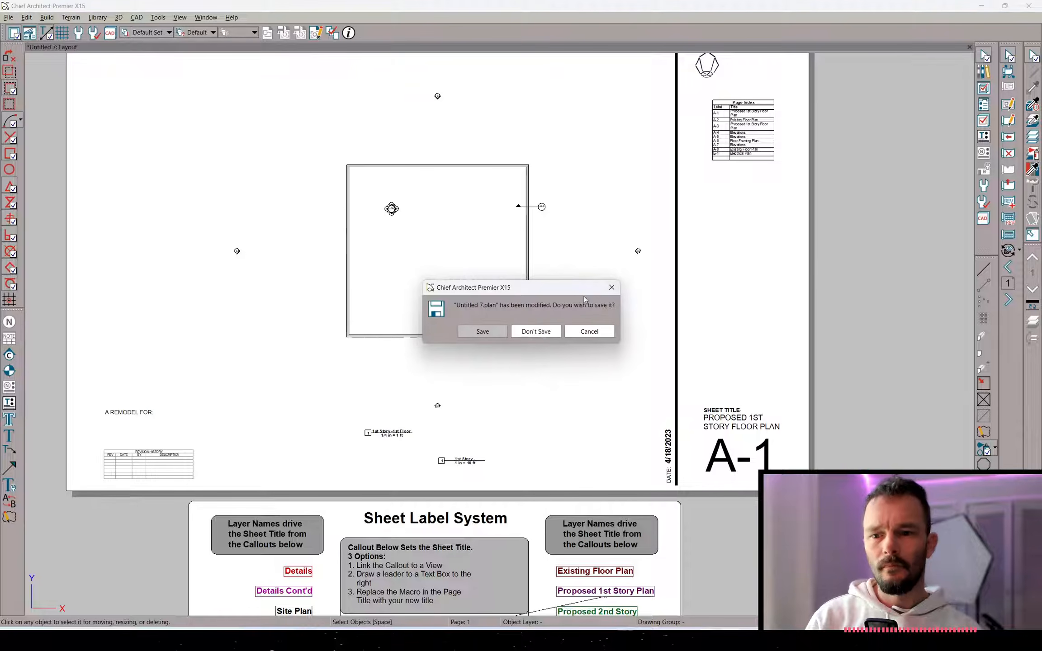
{"action": "left_click", "coordinate": [539, 334]}
{"action": "left_click", "coordinate": [525, 334]}
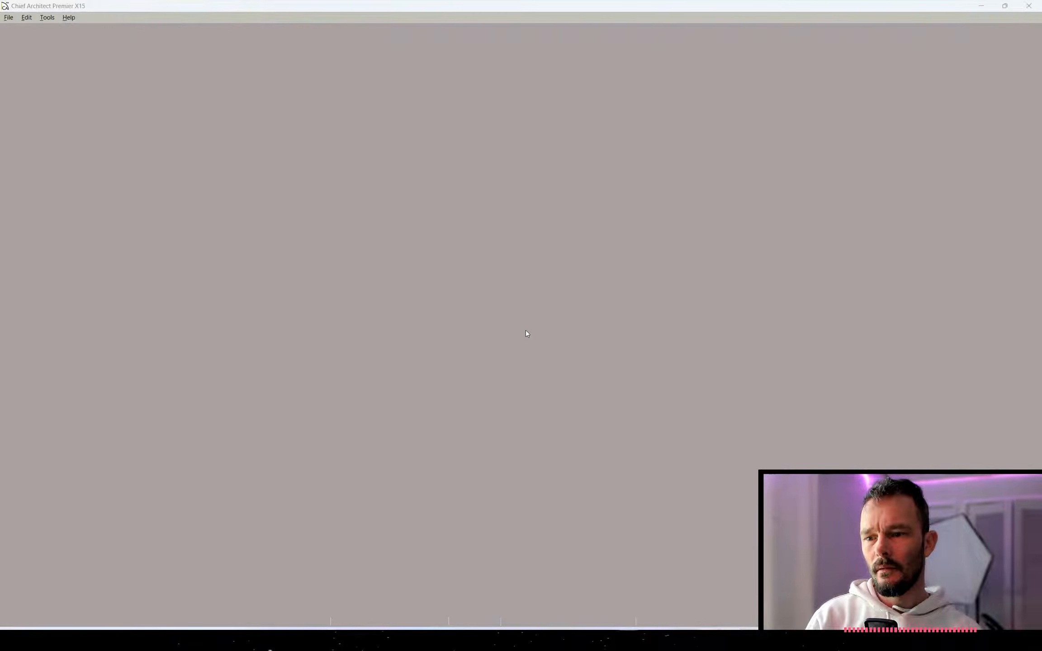
Switch to the browser, return to the General Q & A topic list and open the "Guardrail on roof surface" topic
{"action": "key", "text": "alt+Tab"}
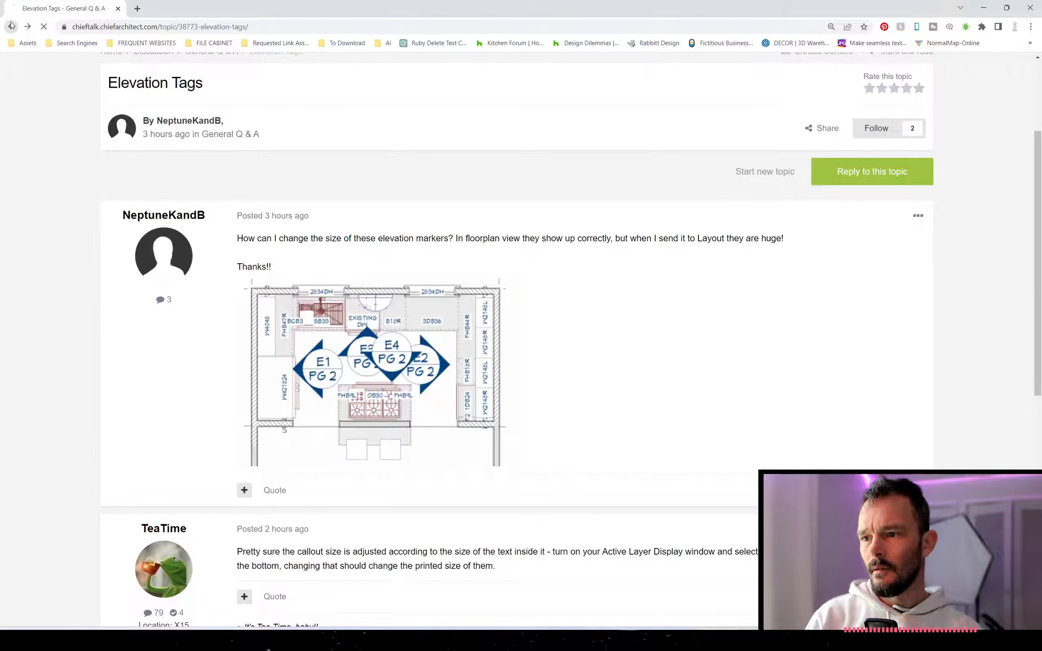
{"action": "left_click", "coordinate": [181, 325]}
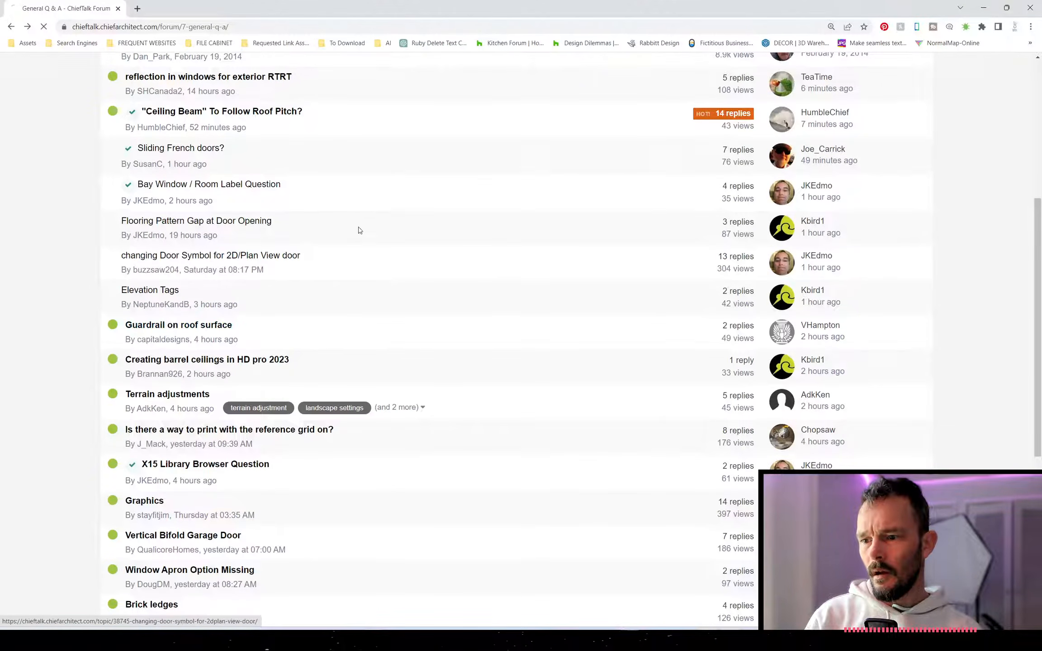
{"action": "scroll", "coordinate": [349, 299], "scroll_direction": "down", "scroll_amount": 2}
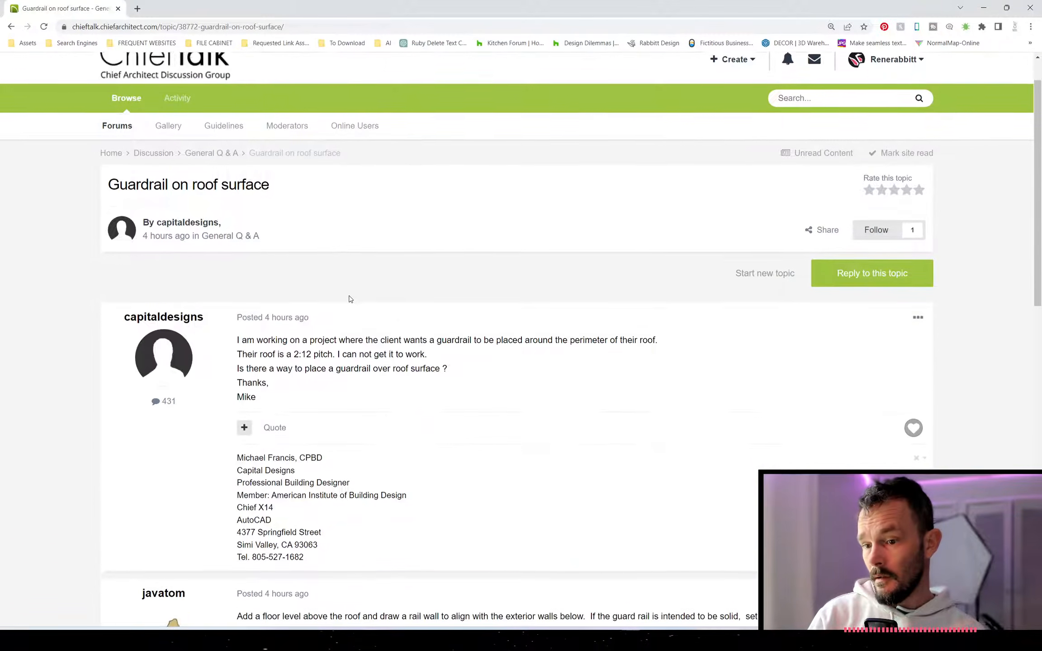
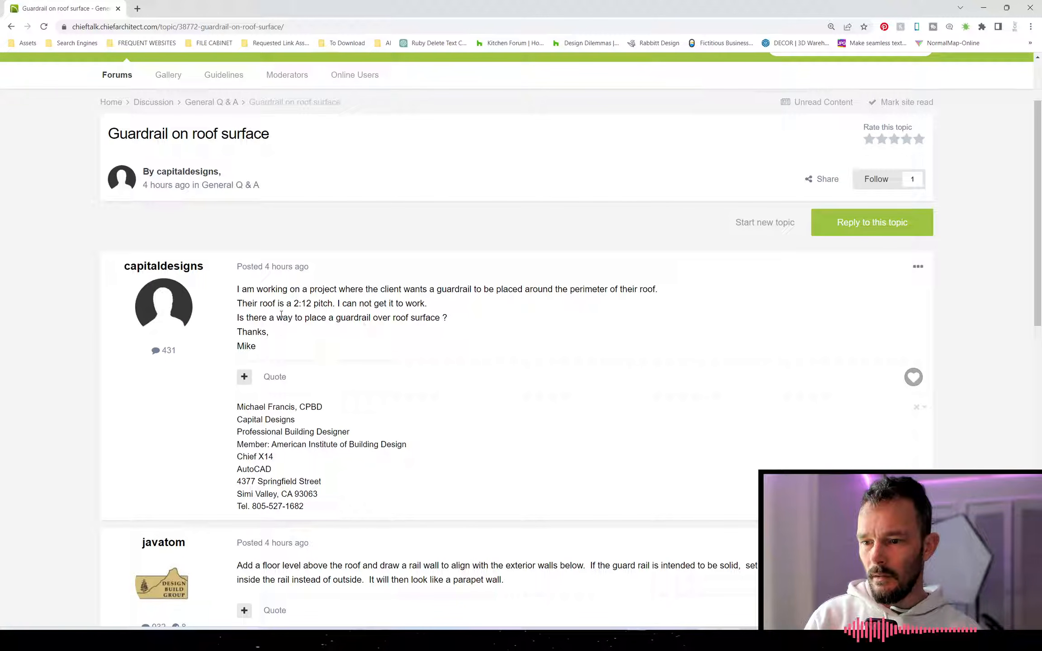
Read the guardrail question and its replies, including the attached roof deck example image
{"action": "scroll", "coordinate": [388, 313], "scroll_direction": "down", "scroll_amount": 10}
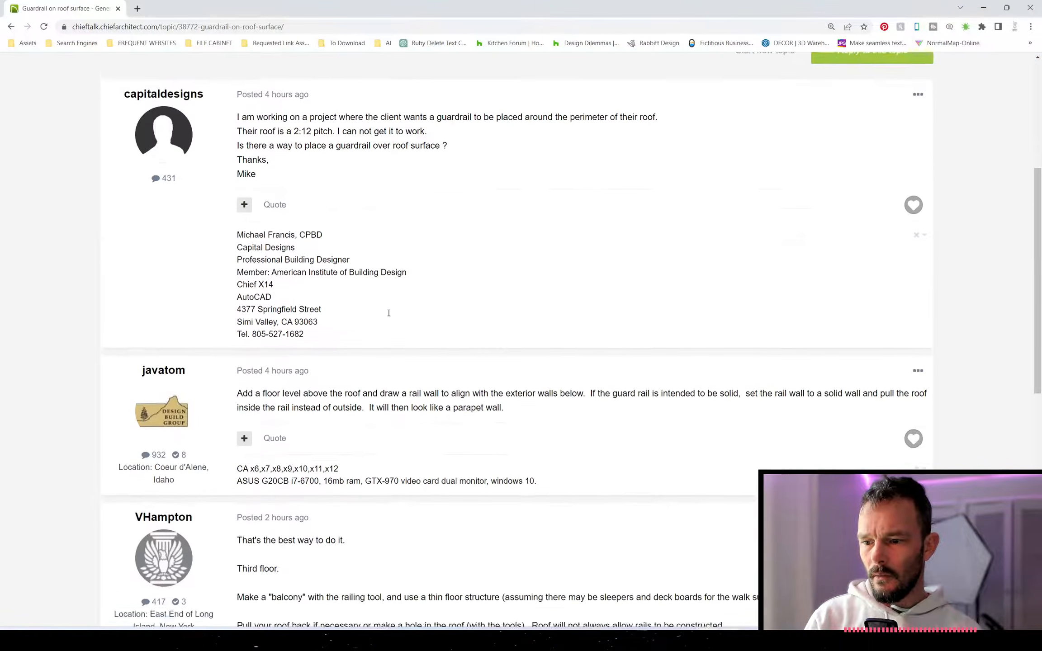
{"action": "scroll", "coordinate": [453, 353], "scroll_direction": "down", "scroll_amount": 3}
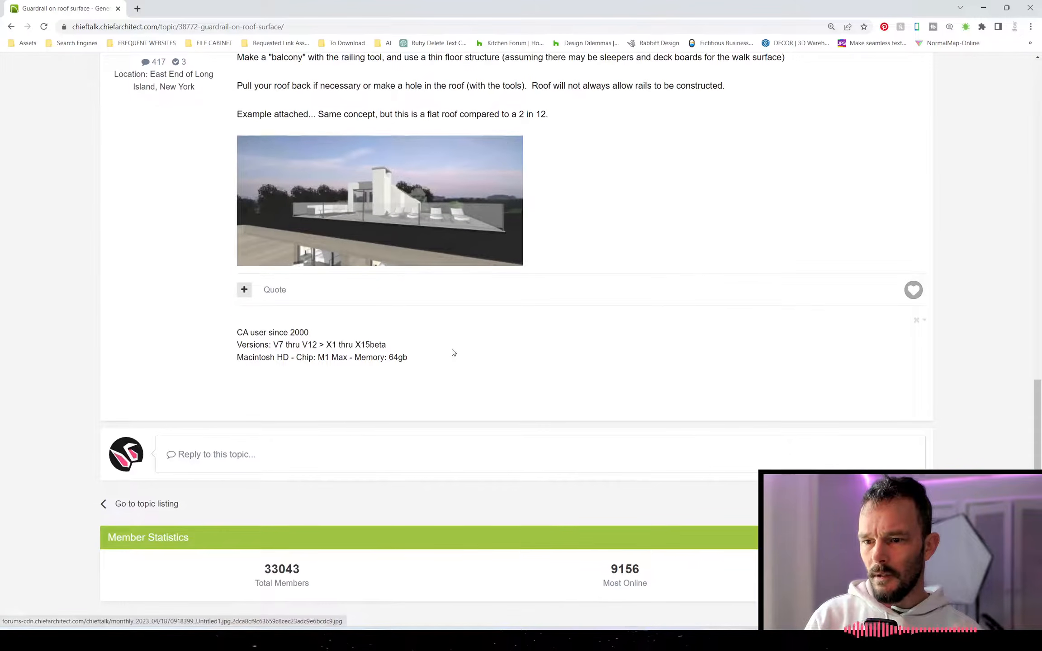
{"action": "scroll", "coordinate": [453, 352], "scroll_direction": "down", "scroll_amount": 1}
{"action": "scroll", "coordinate": [453, 352], "scroll_direction": "up", "scroll_amount": 15}
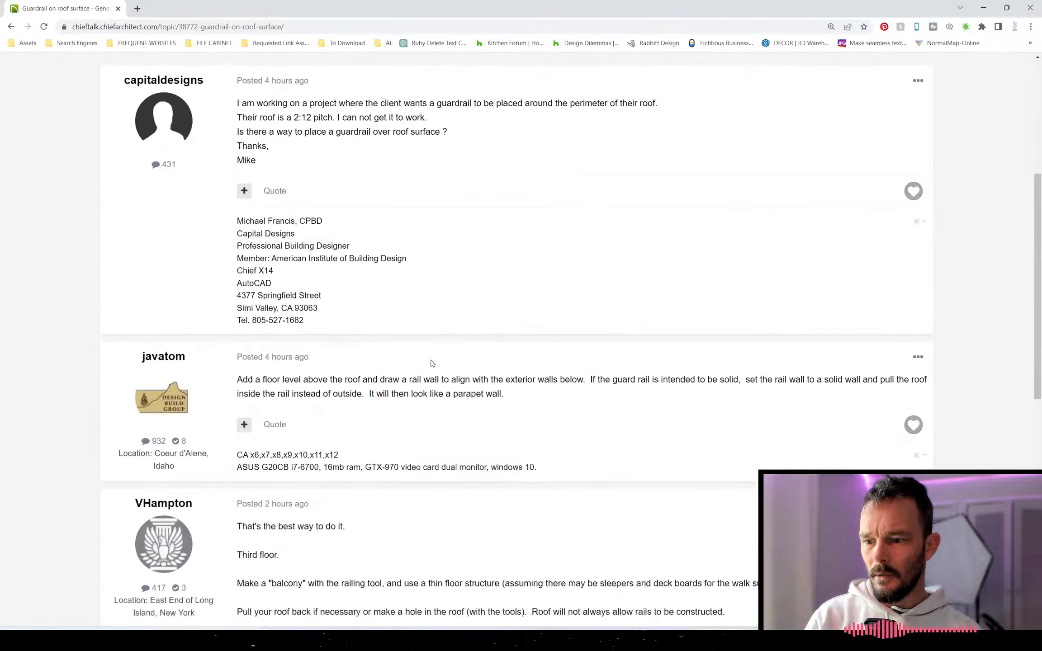
{"action": "scroll", "coordinate": [417, 367], "scroll_direction": "down", "scroll_amount": 8}
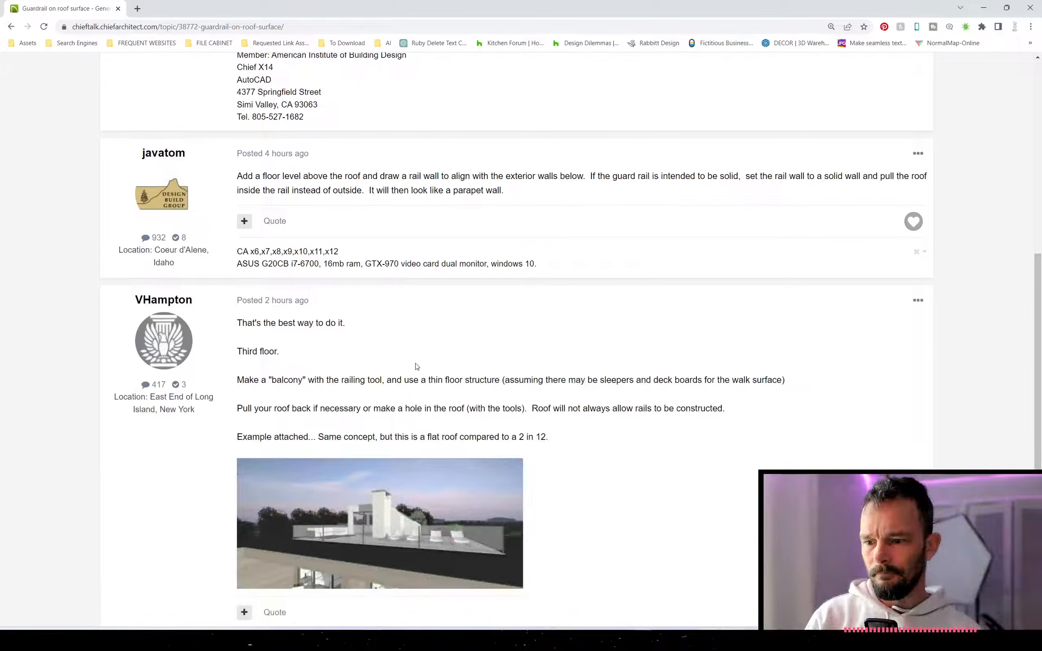
{"action": "scroll", "coordinate": [416, 366], "scroll_direction": "up", "scroll_amount": 2}
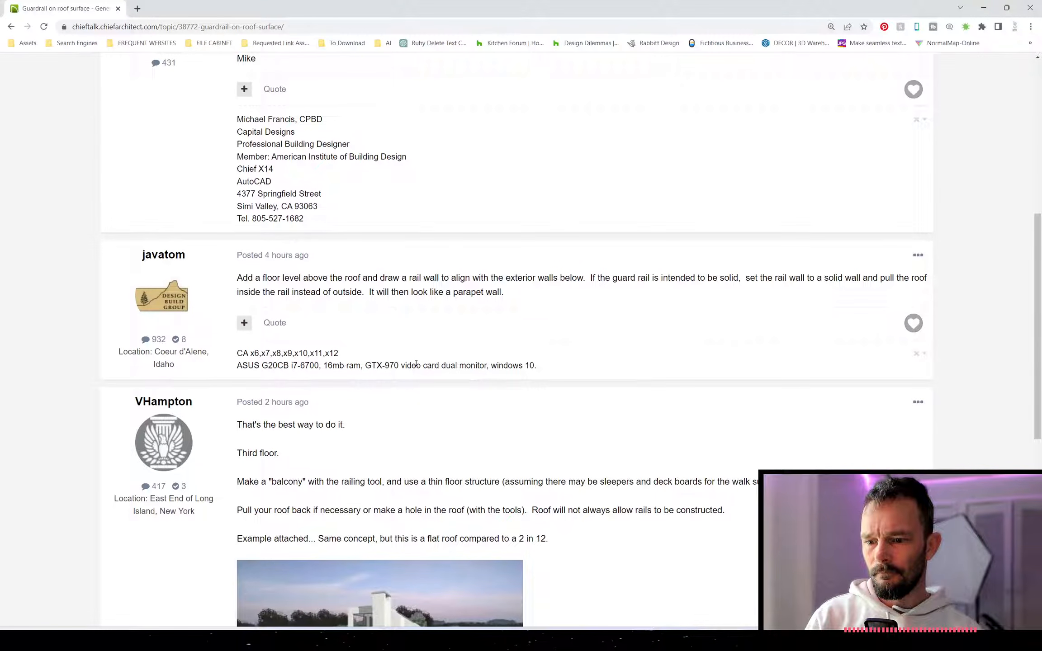
{"action": "scroll", "coordinate": [416, 363], "scroll_direction": "up", "scroll_amount": 1}
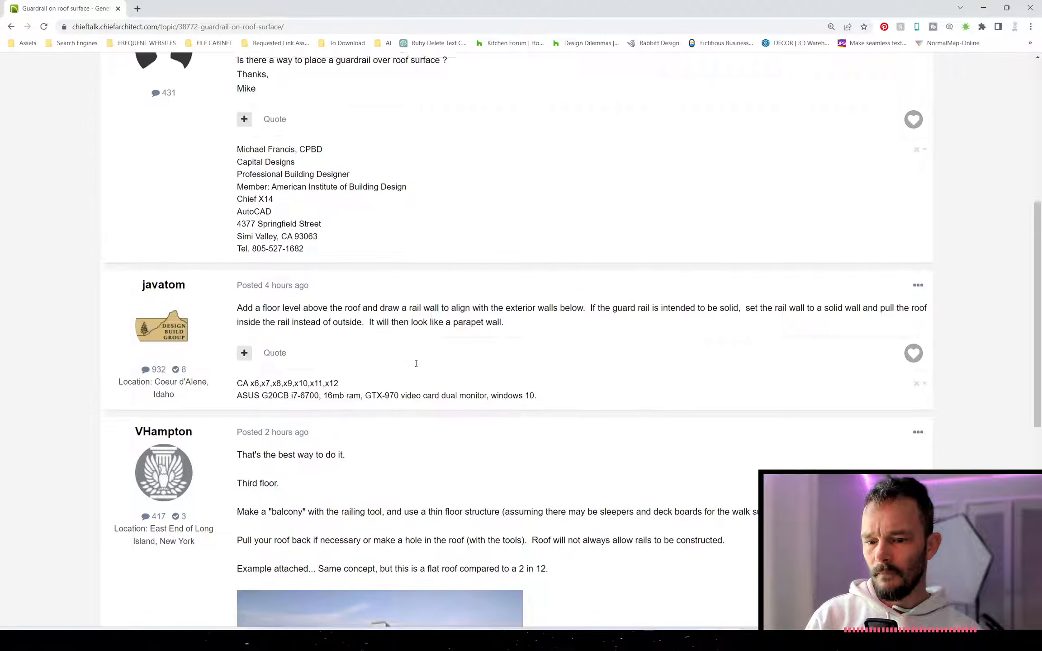
{"action": "scroll", "coordinate": [410, 388], "scroll_direction": "down", "scroll_amount": 4}
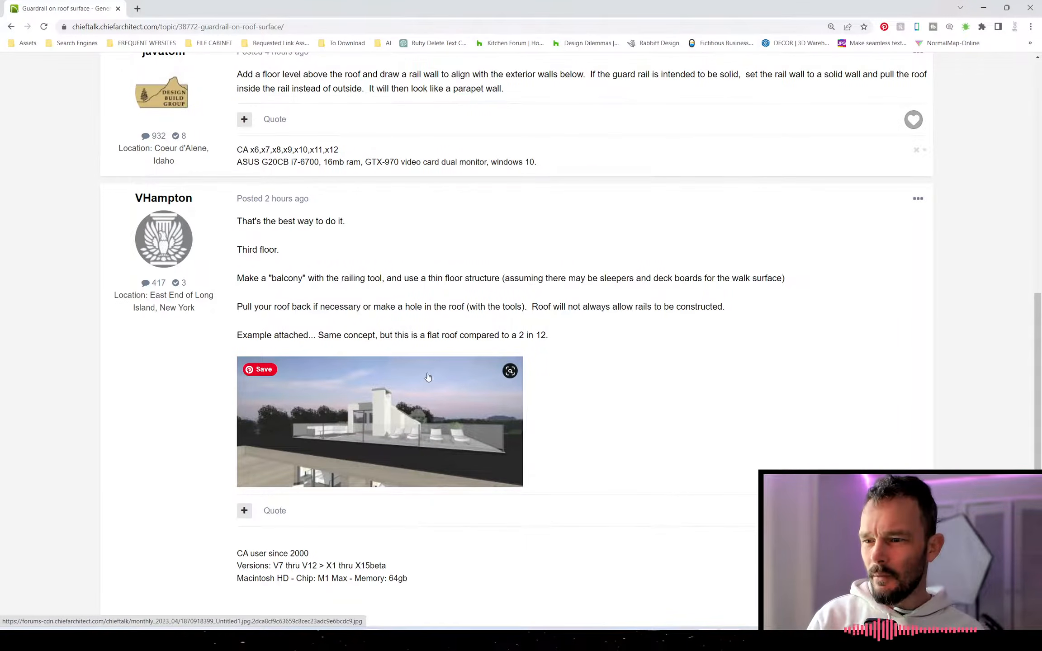
{"action": "scroll", "coordinate": [428, 376], "scroll_direction": "up", "scroll_amount": 8}
Switch to Chief Architect and display the new plan in the Working Plan View-Roofs Only saved view
{"action": "key", "text": "alt+Tab"}
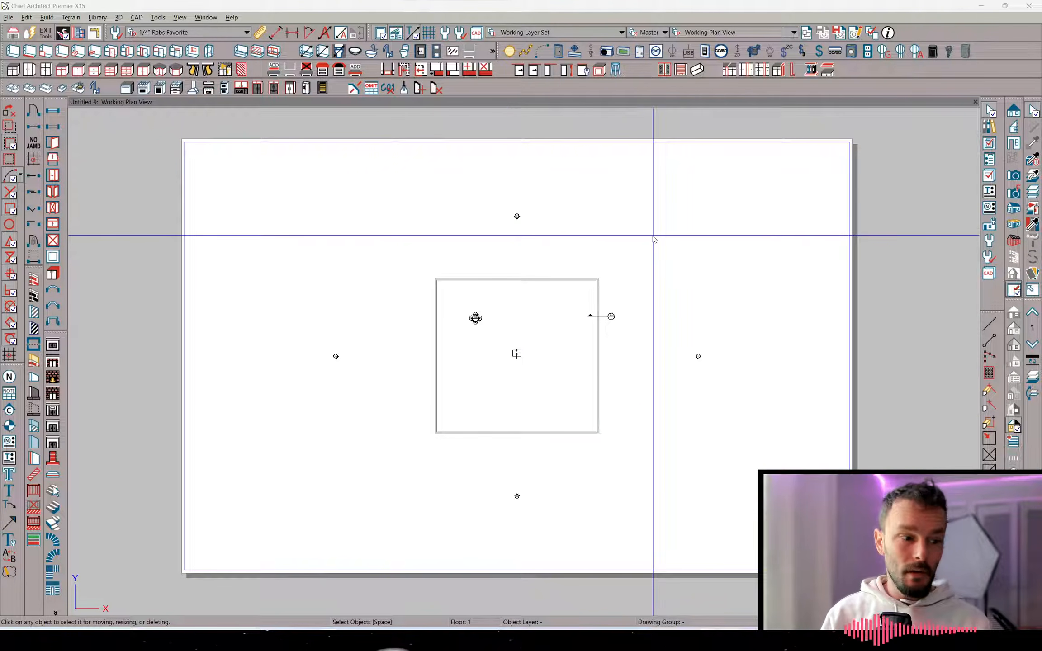
{"action": "scroll", "coordinate": [653, 240], "scroll_direction": "up", "scroll_amount": 3}
{"action": "left_click", "coordinate": [744, 36]}
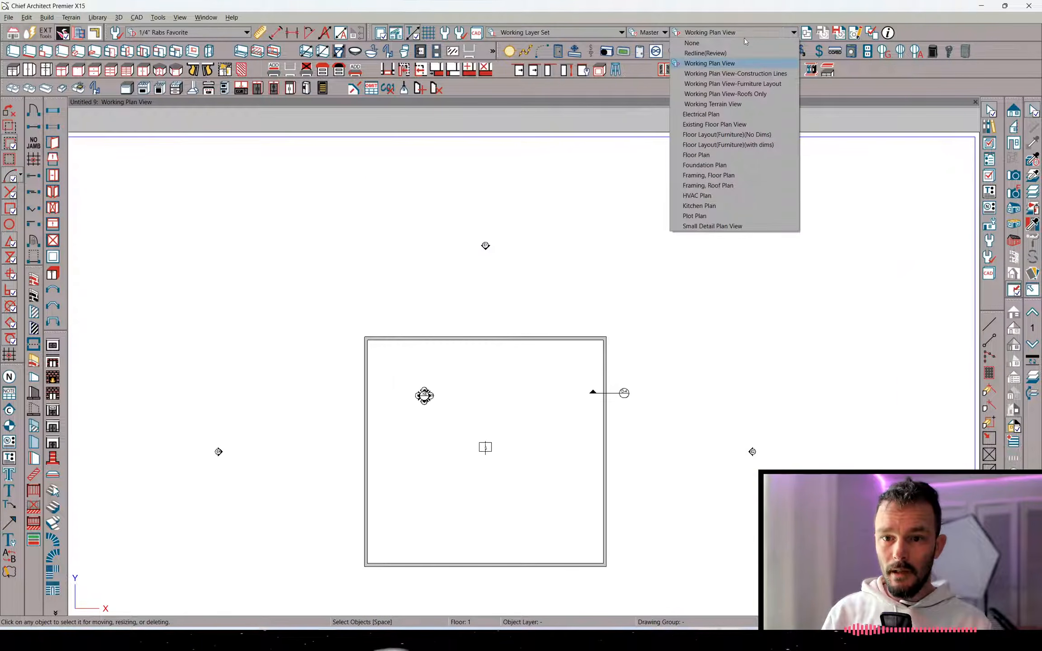
{"action": "left_click", "coordinate": [749, 94]}
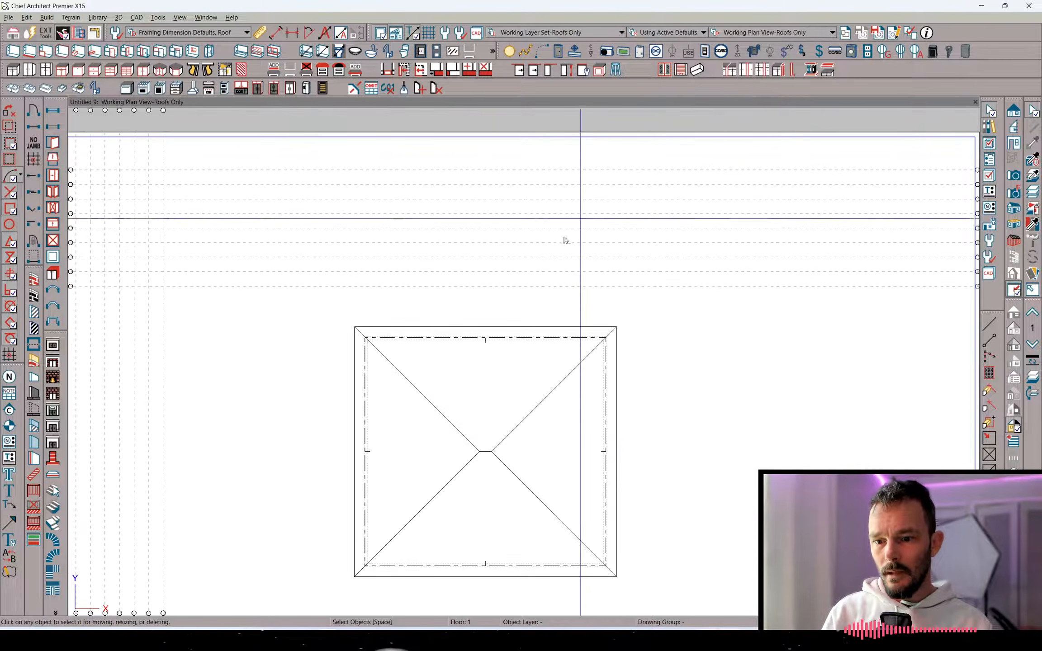
{"action": "scroll", "coordinate": [587, 298], "scroll_direction": "up", "scroll_amount": 3}
{"action": "scroll", "coordinate": [594, 303], "scroll_direction": "up", "scroll_amount": 1}
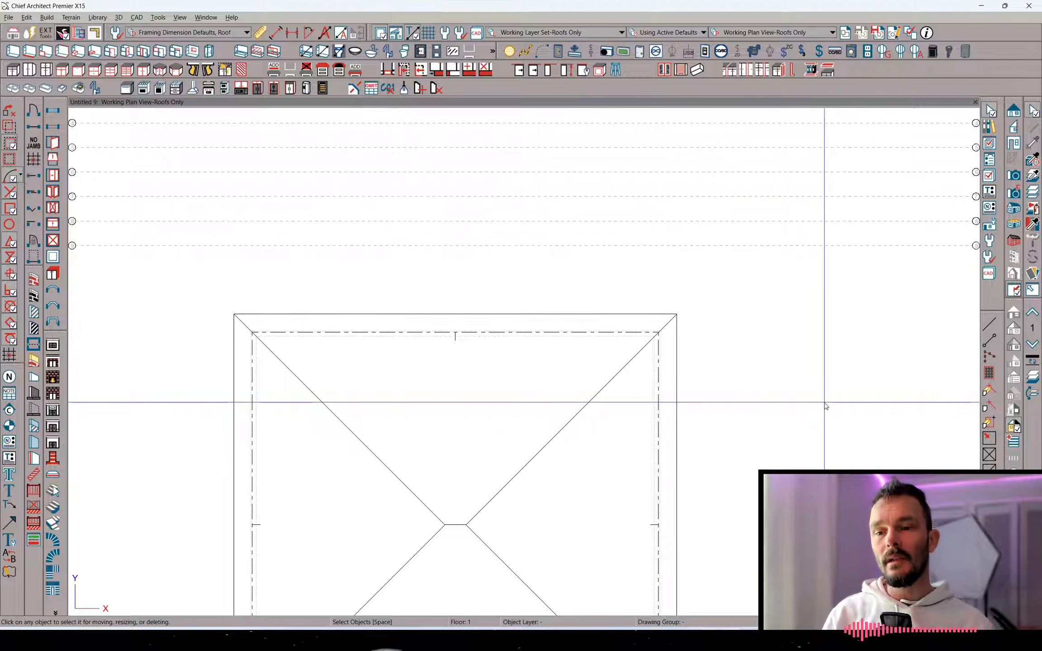
Draw a horizontal straight railing about 398 in long just above the upper roof edge, spanning the building's width, and select it
{"action": "left_click", "coordinate": [35, 493]}
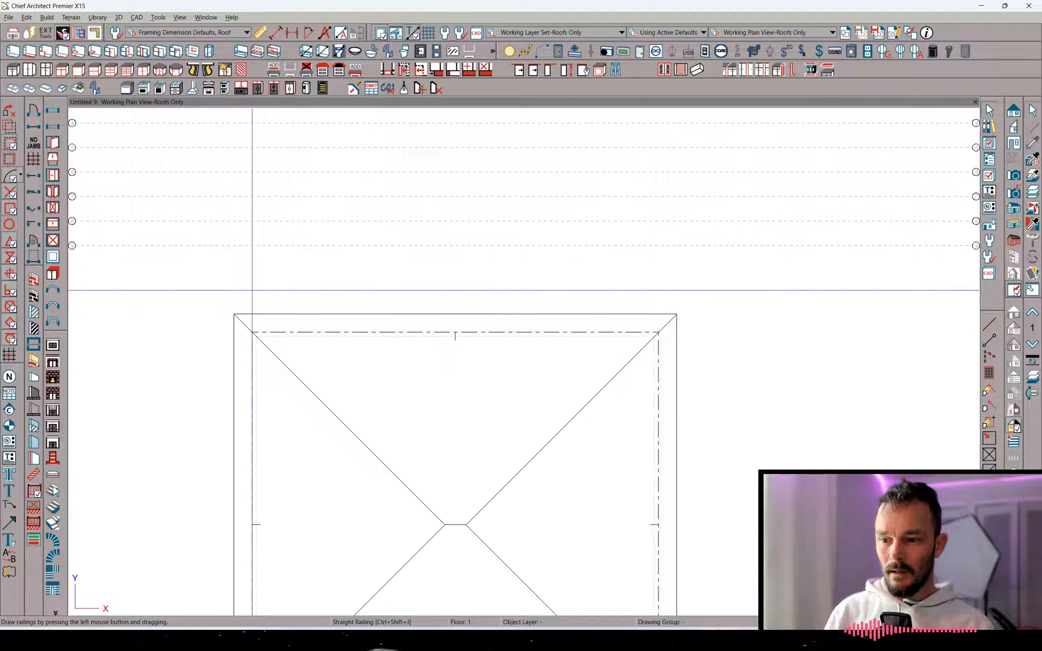
{"action": "left_click_drag", "start_coordinate": [251, 290], "coordinate": [658, 332]}
{"action": "left_click", "coordinate": [415, 290]}
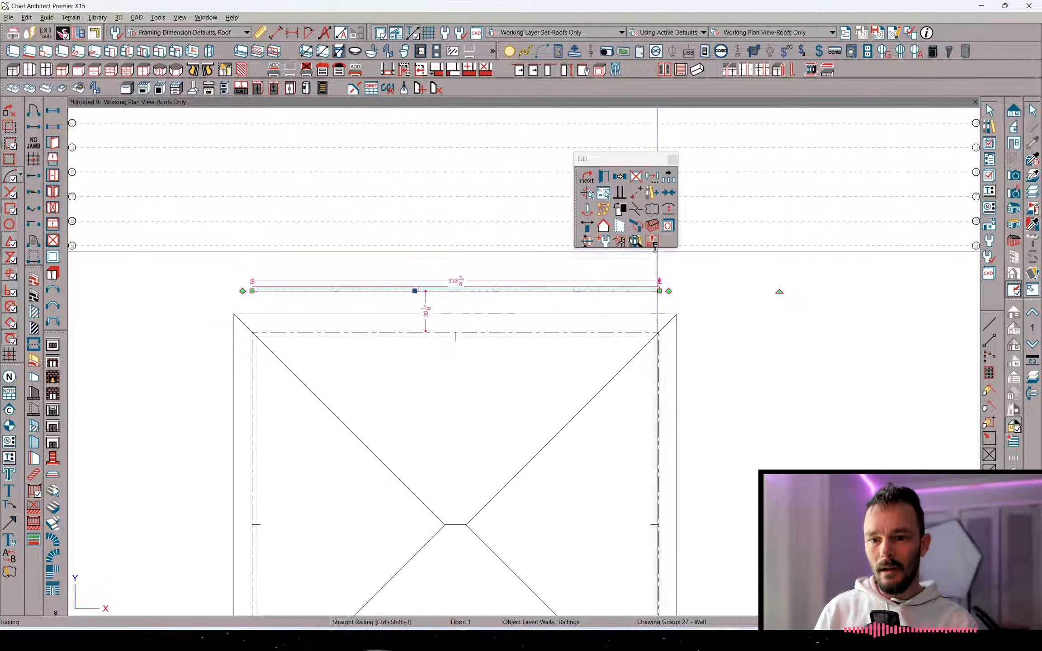
Convert the railing to a Fixture (Interior) symbol and place it vertically to the right of the roof
{"action": "left_click", "coordinate": [622, 241]}
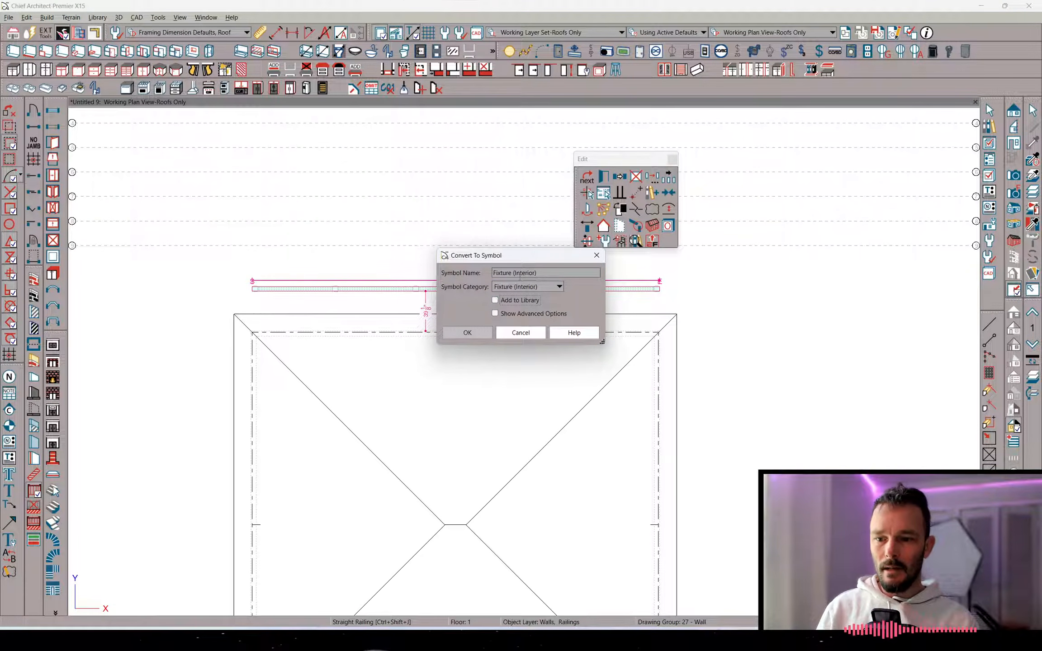
{"action": "left_click", "coordinate": [482, 333]}
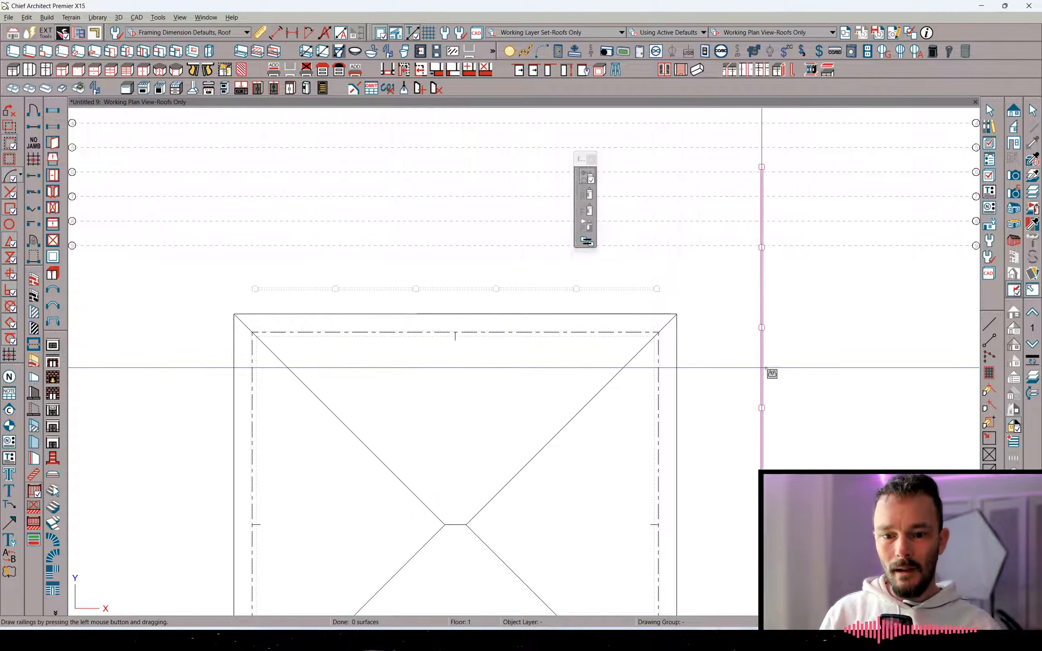
{"action": "left_click", "coordinate": [776, 352]}
{"action": "left_click", "coordinate": [510, 333]}
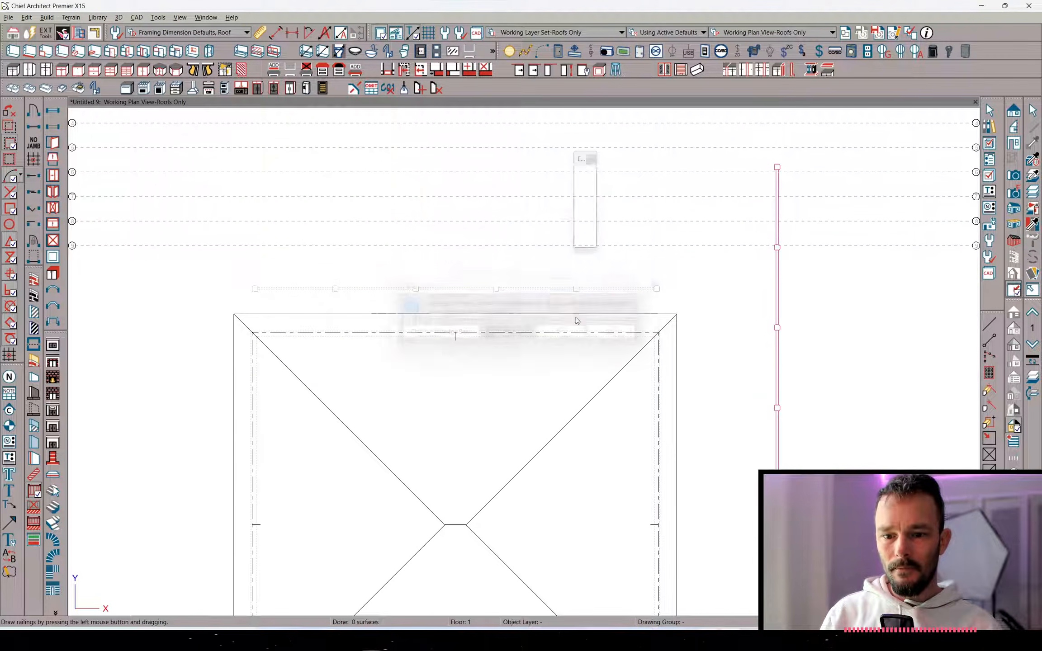
{"action": "scroll", "coordinate": [775, 292], "scroll_direction": "down", "scroll_amount": 3}
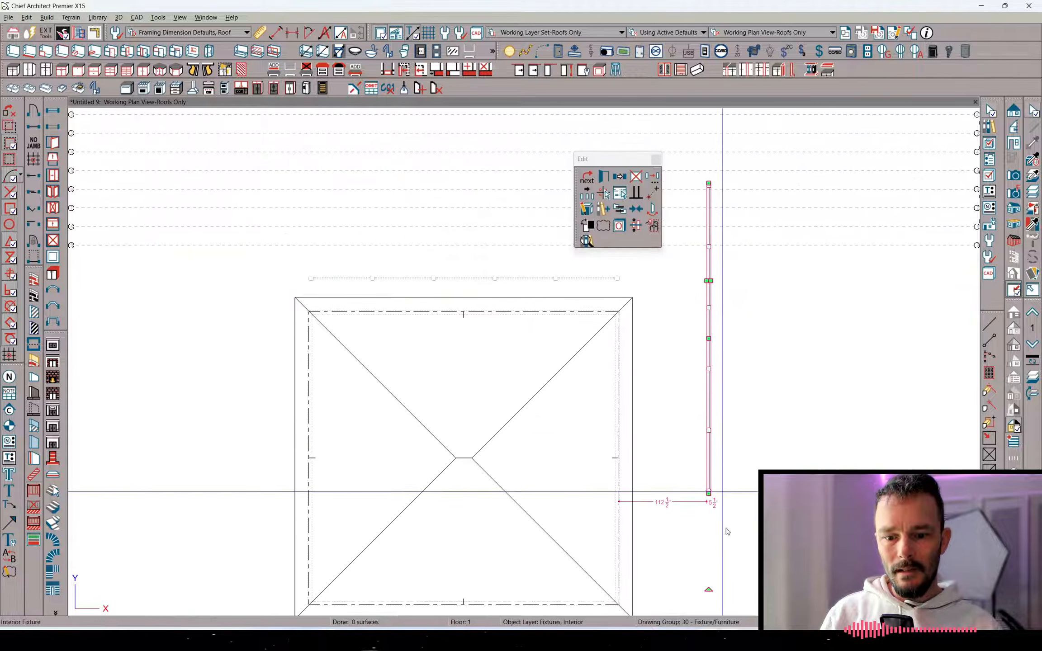
Rotate the railing symbol to horizontal and move it onto the roof, centred just outside the building's upper wall line
{"action": "left_click_drag", "start_coordinate": [709, 588], "coordinate": [628, 337]}
{"action": "left_click", "coordinate": [708, 337]}
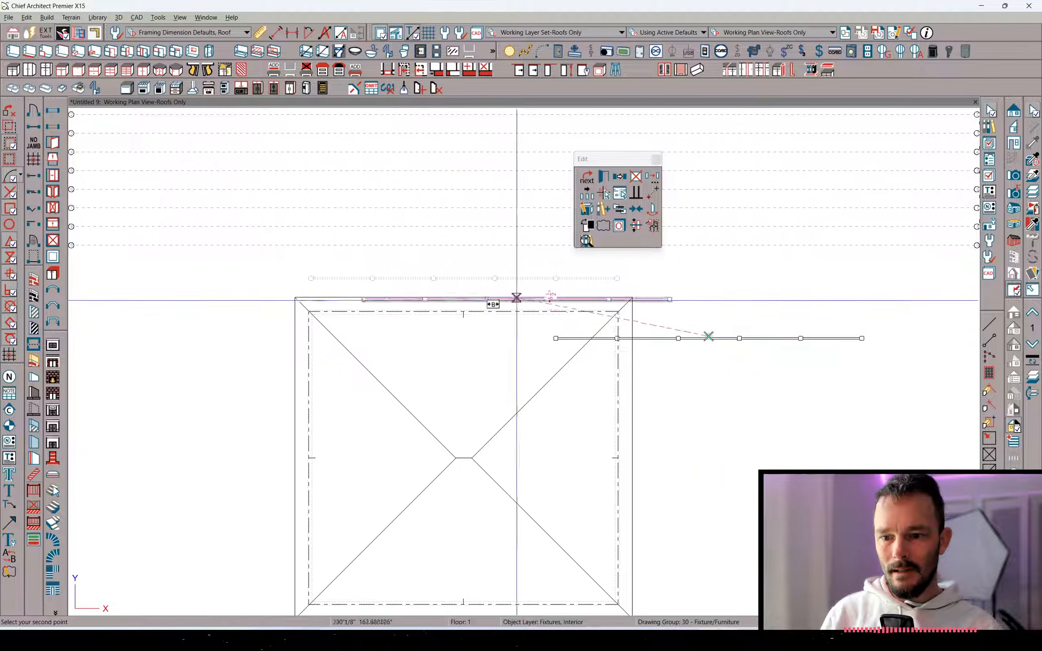
{"action": "left_click", "coordinate": [463, 299]}
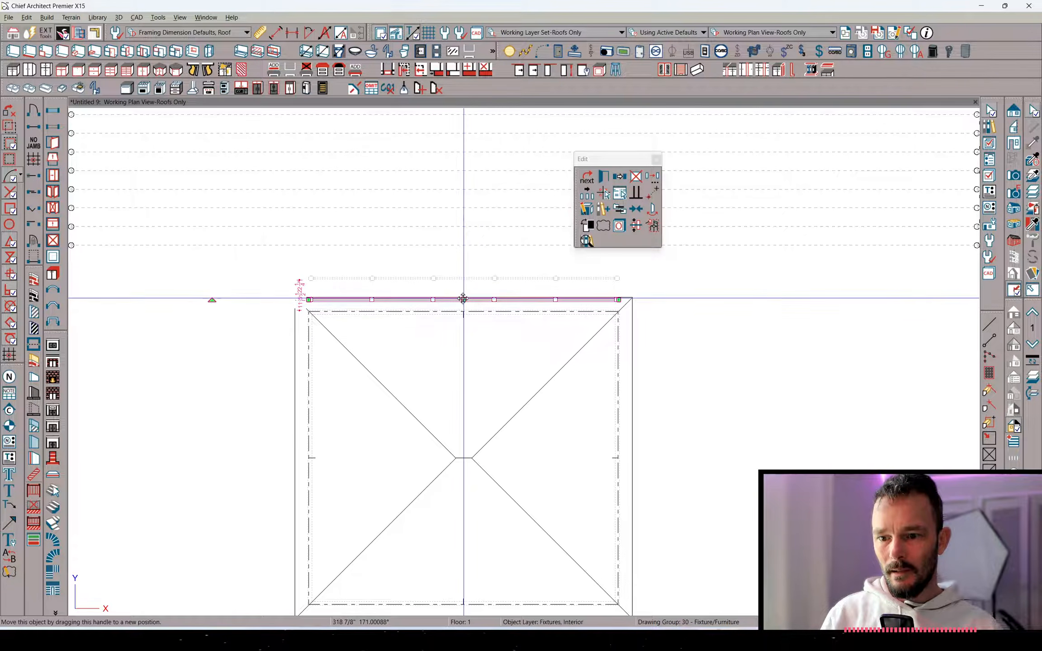
{"action": "left_click_drag", "start_coordinate": [462, 300], "coordinate": [461, 325]}
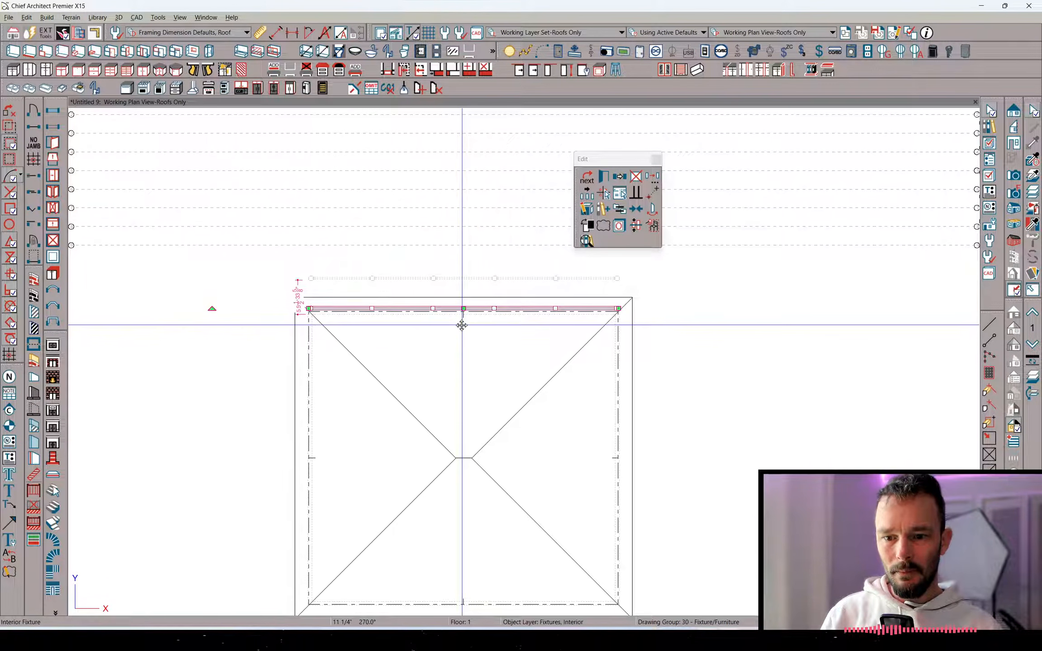
{"action": "middle_click_drag", "start_coordinate": [505, 345], "coordinate": [504, 355]}
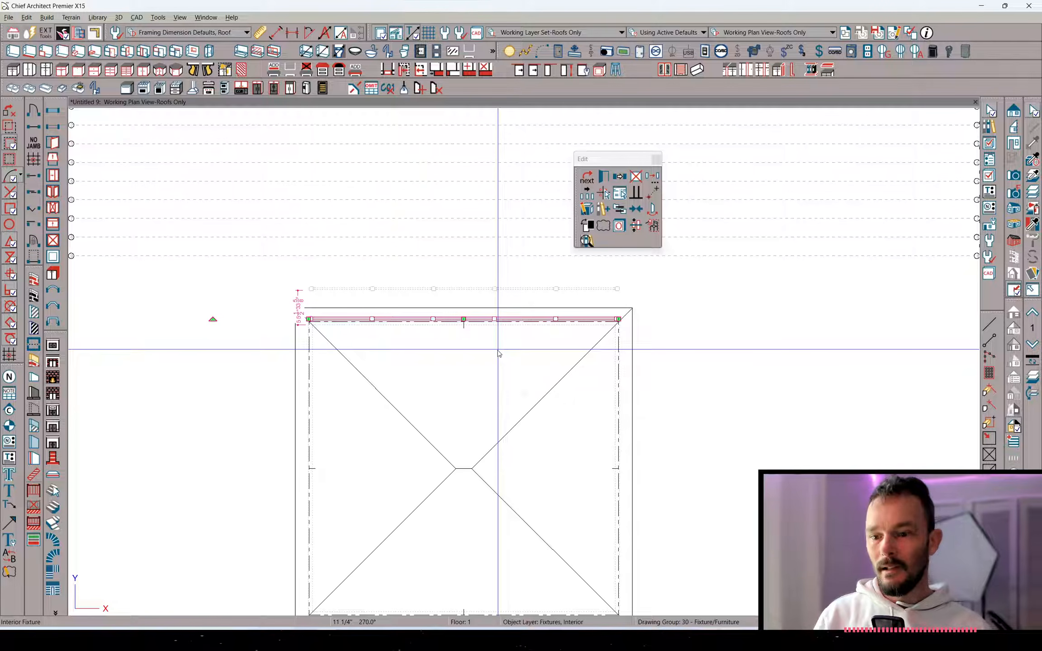
Create a full camera view of the building's railing side and delete the original railing standing in front of the wall
{"action": "left_click", "coordinate": [471, 324]}
{"action": "left_click_drag", "start_coordinate": [394, 158], "coordinate": [542, 374]}
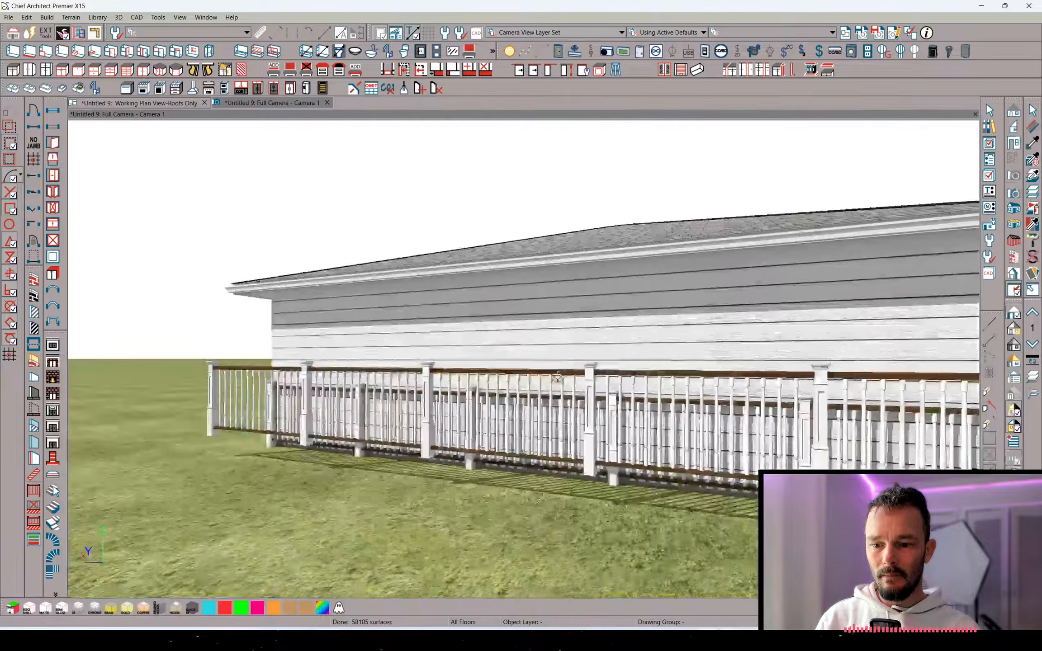
{"action": "left_click", "coordinate": [594, 377]}
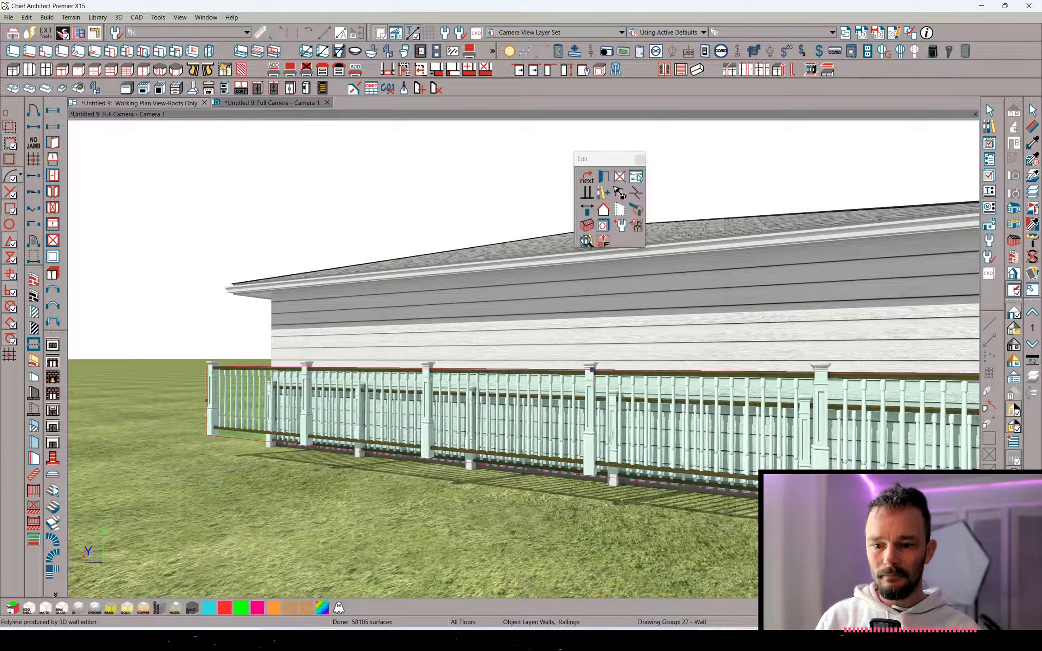
{"action": "middle_click_drag", "start_coordinate": [608, 425], "coordinate": [536, 421]}
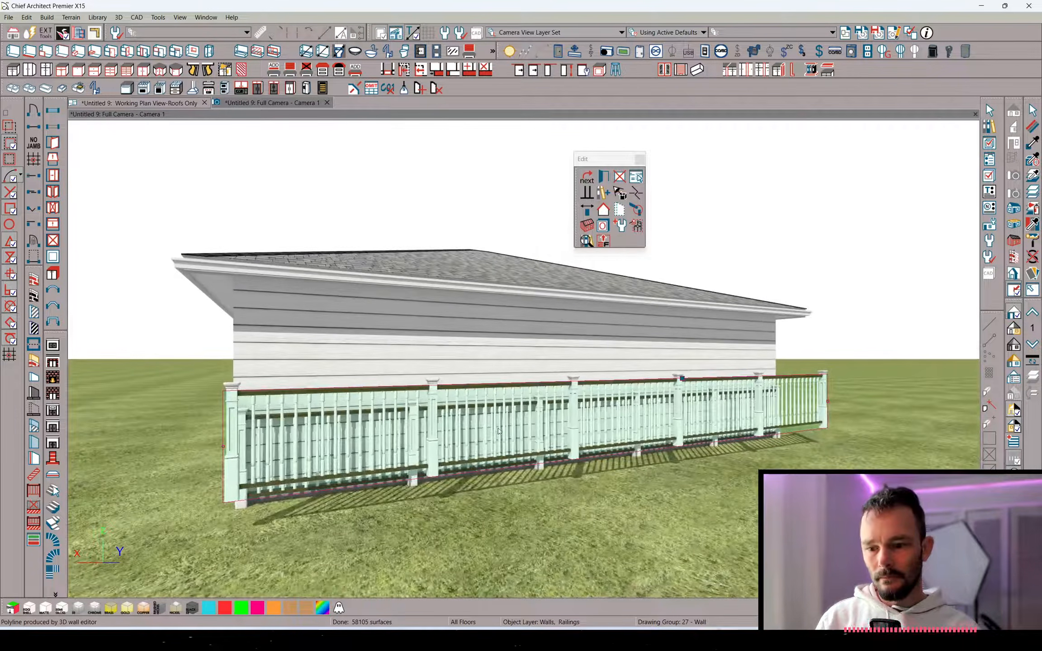
{"action": "middle_click_drag", "start_coordinate": [463, 423], "coordinate": [583, 413]}
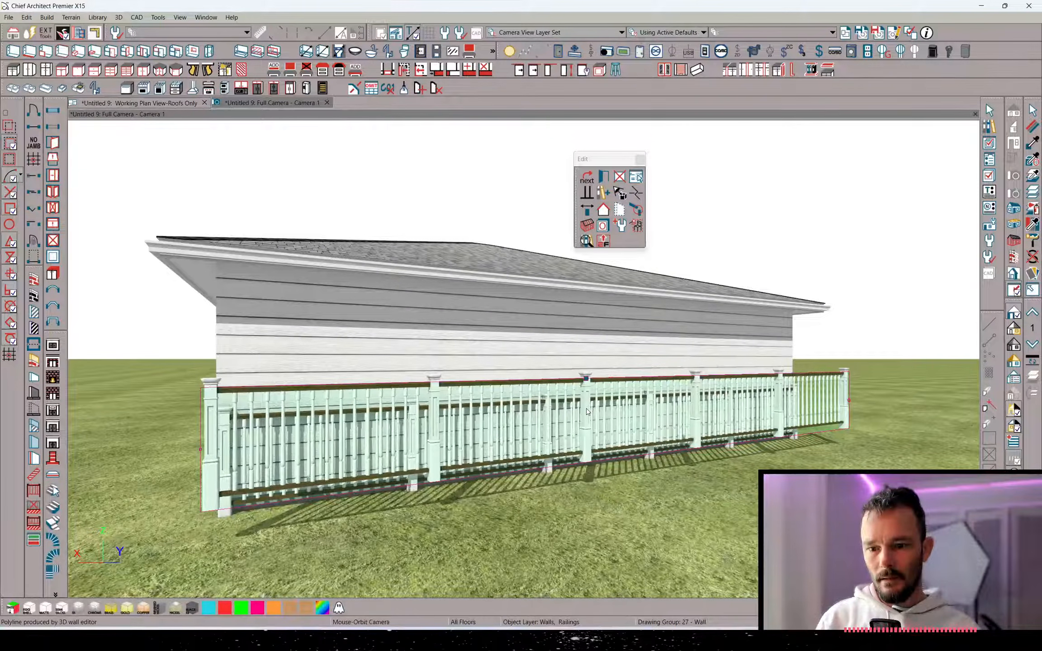
{"action": "key", "text": "Delete"}
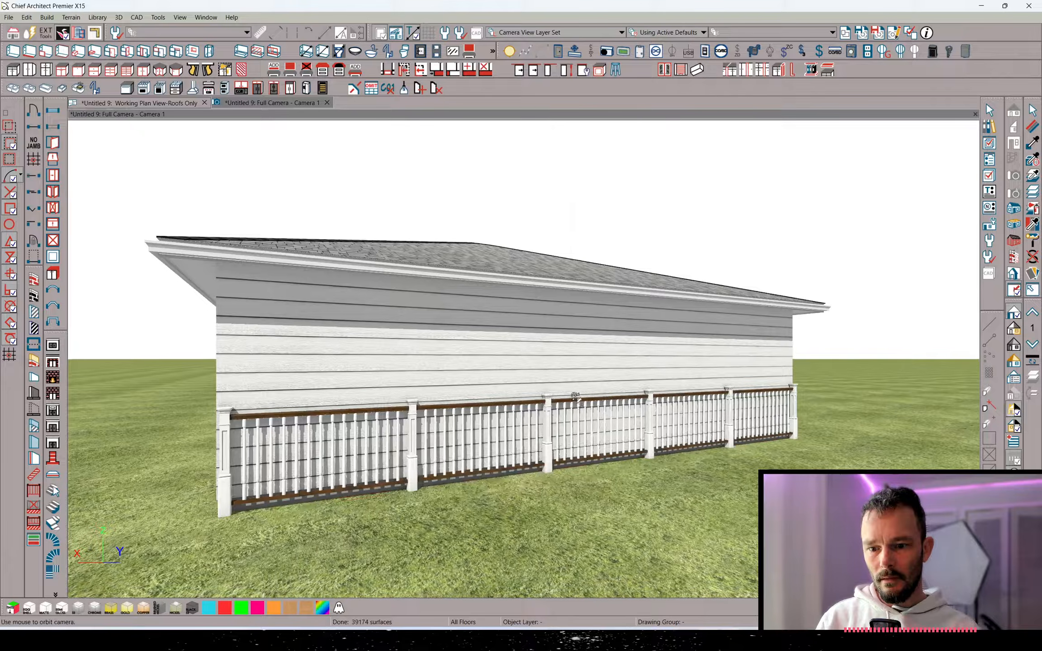
Raise the railing symbol to about 99 in so it sits on the sloped roof near the eave
{"action": "left_click", "coordinate": [575, 398]}
{"action": "left_click_drag", "start_coordinate": [604, 429], "coordinate": [602, 244]}
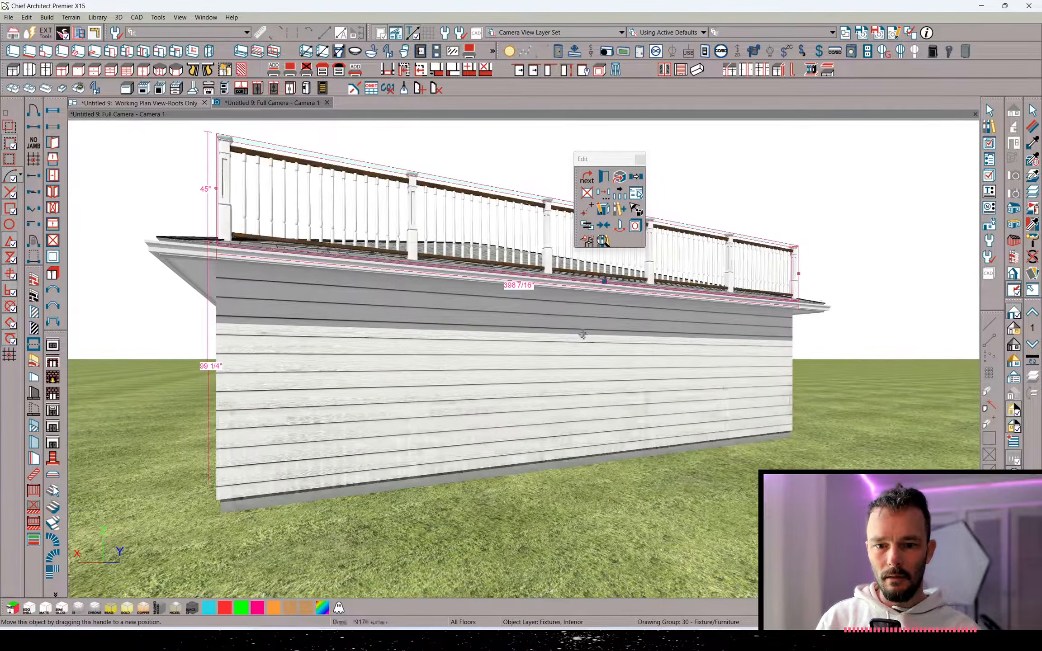
{"action": "key", "text": "Right"}
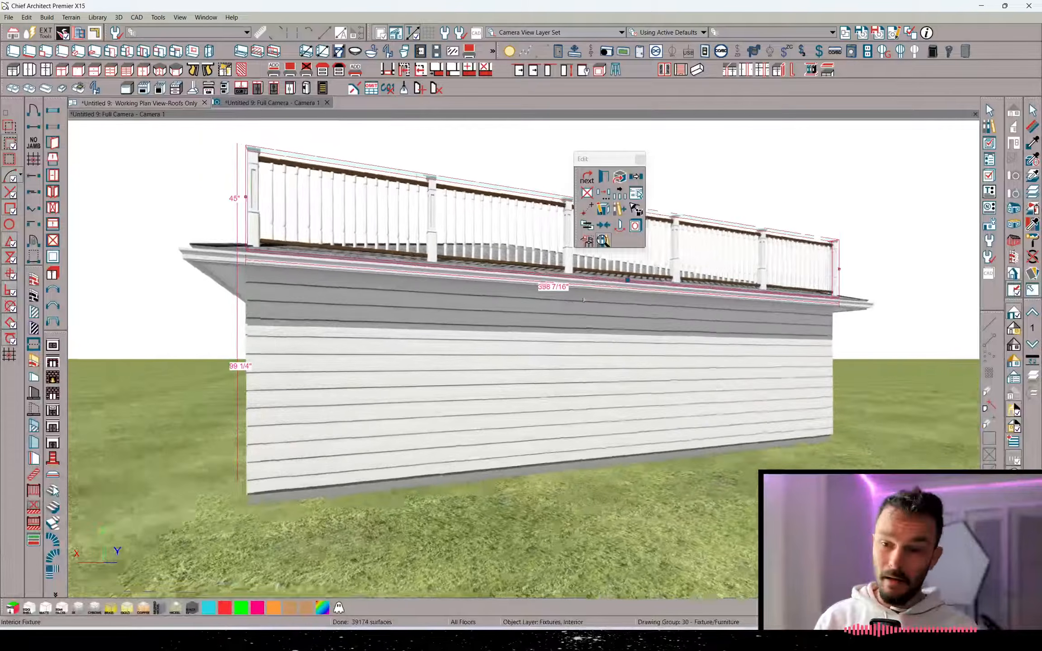
{"action": "key", "text": "Right"}
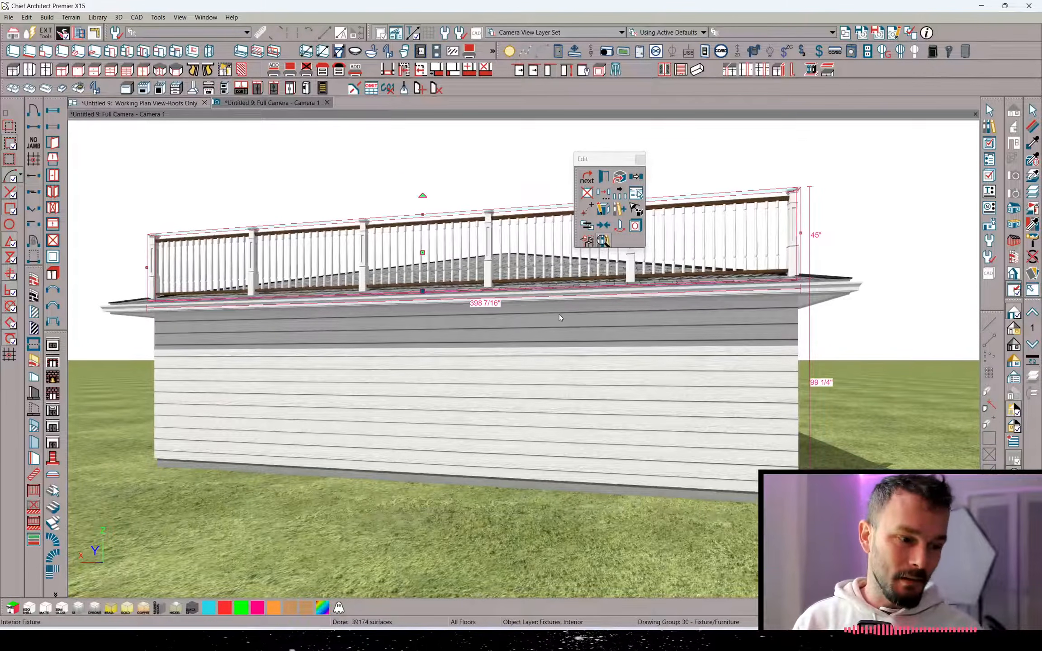
{"action": "key", "text": "Right"}
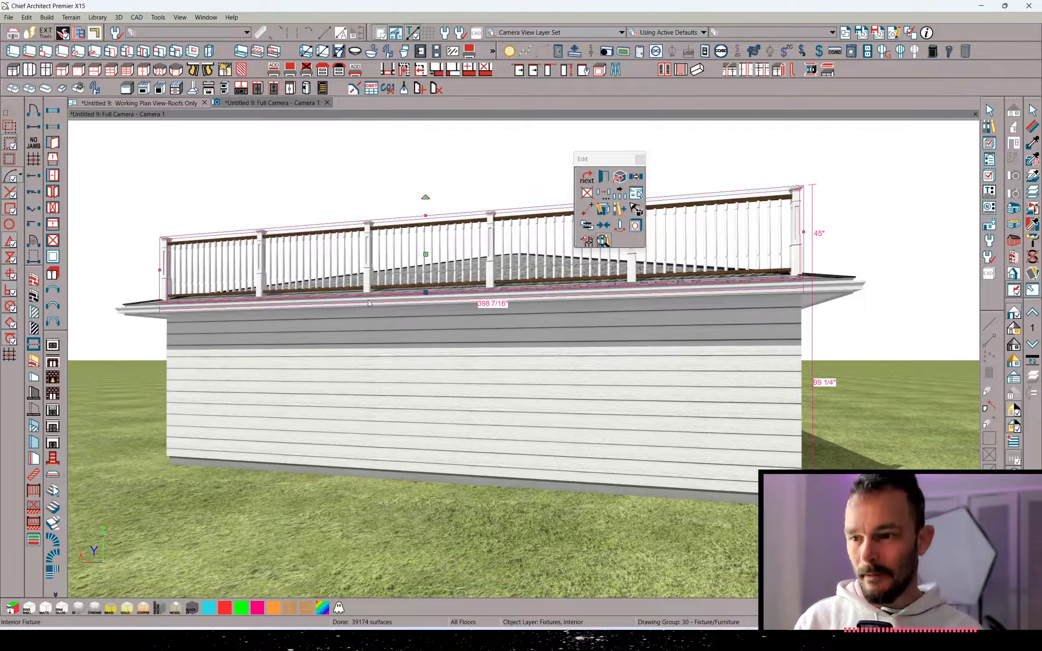
Switch to the browser and open the ChiefTalk topic "Creating barrel ceilings in HD pro 2023" to read the question
{"action": "key", "text": "alt+Tab"}
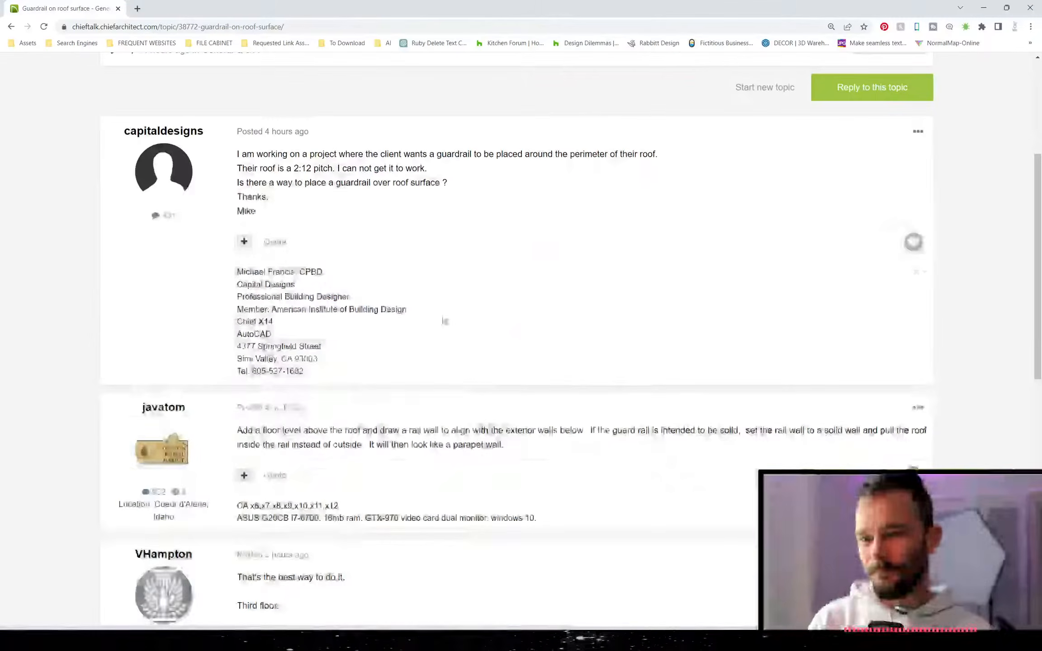
{"action": "left_click", "coordinate": [13, 27]}
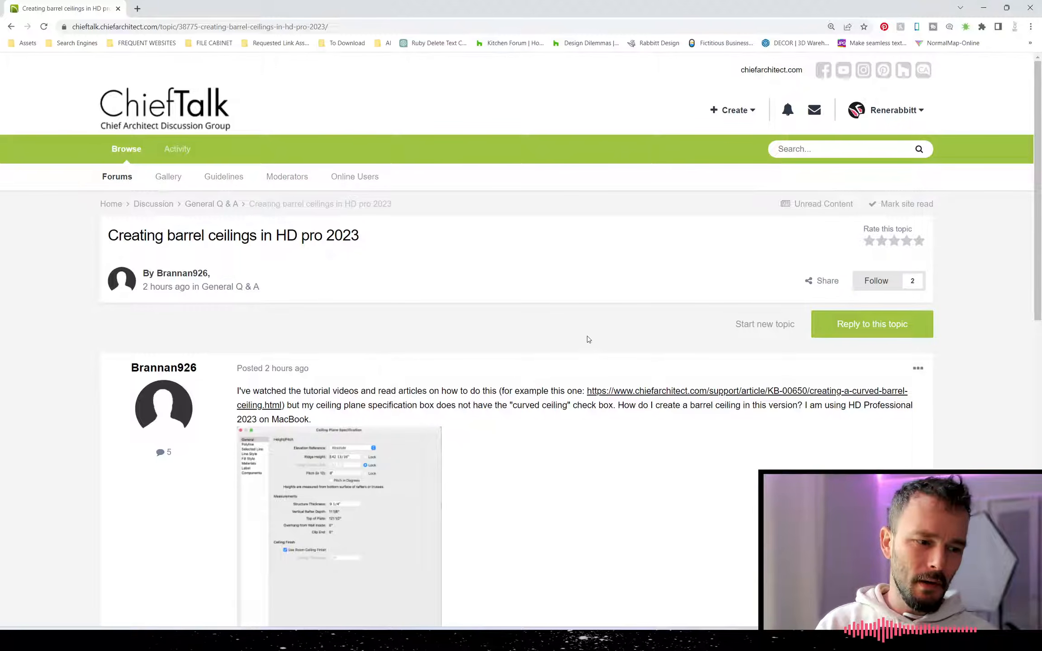
Switch back to Chief Architect and show the floor plan in the Working Plan View saved view
{"action": "key", "text": "alt+Tab"}
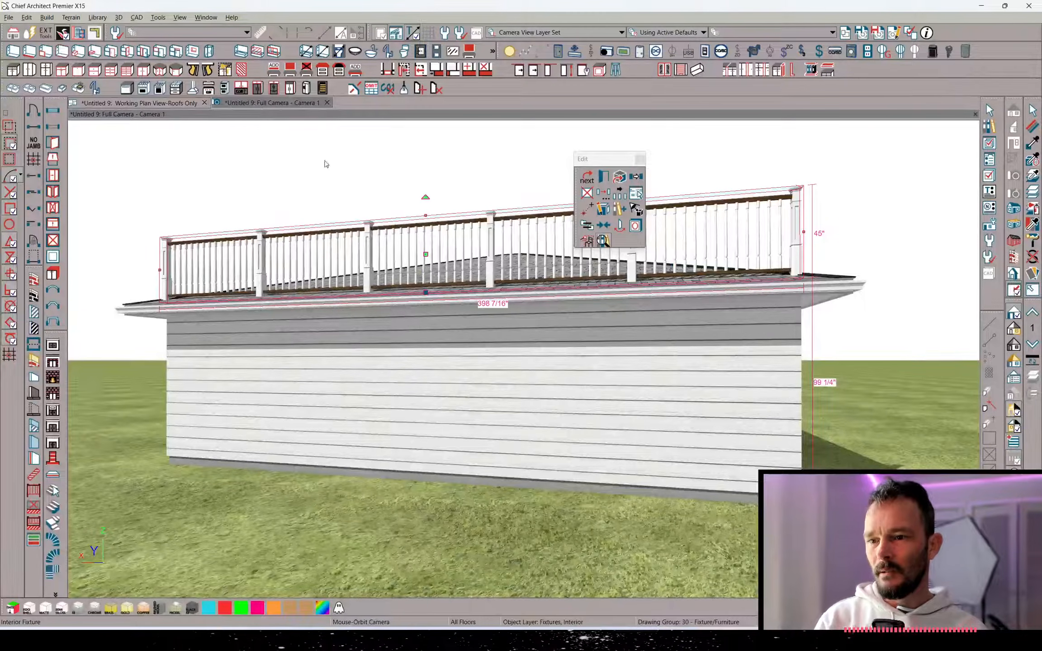
{"action": "left_click", "coordinate": [160, 103]}
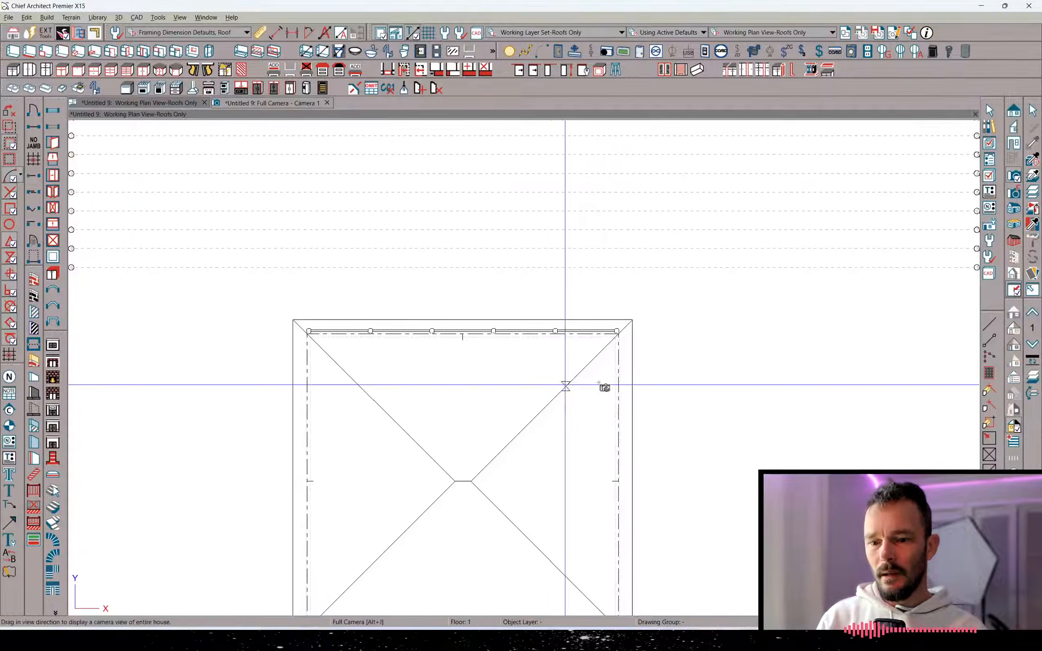
{"action": "left_click", "coordinate": [768, 33]}
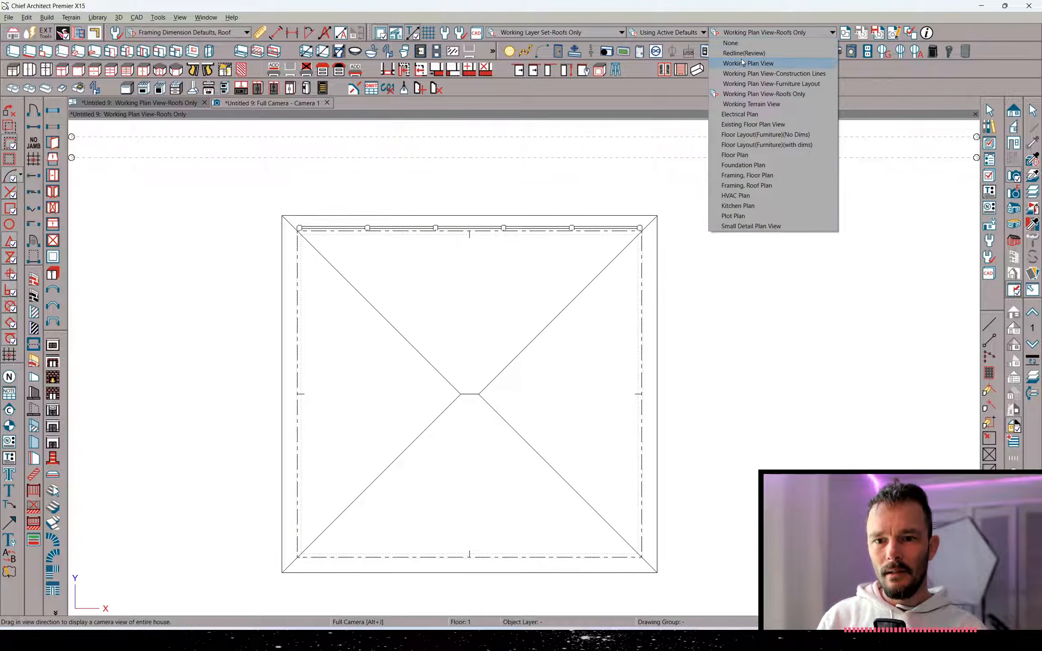
{"action": "left_click", "coordinate": [741, 59]}
Draw a ceiling plane about 7'-10" wide inside the room, near its right-hand wall
{"action": "left_click", "coordinate": [47, 17]}
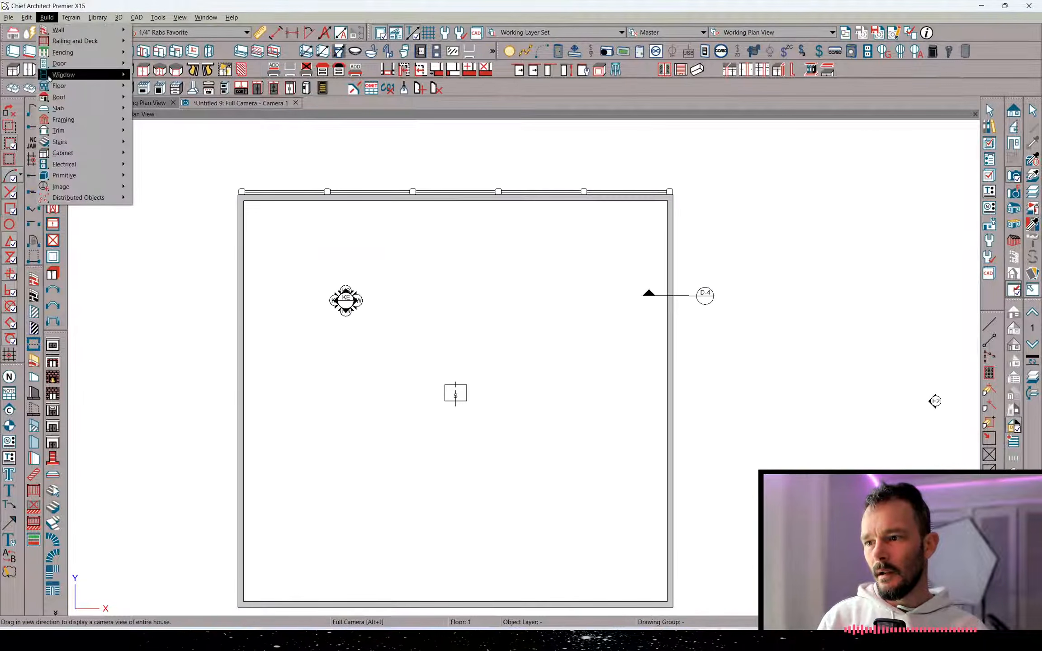
{"action": "mouse_move", "coordinate": [68, 97]}
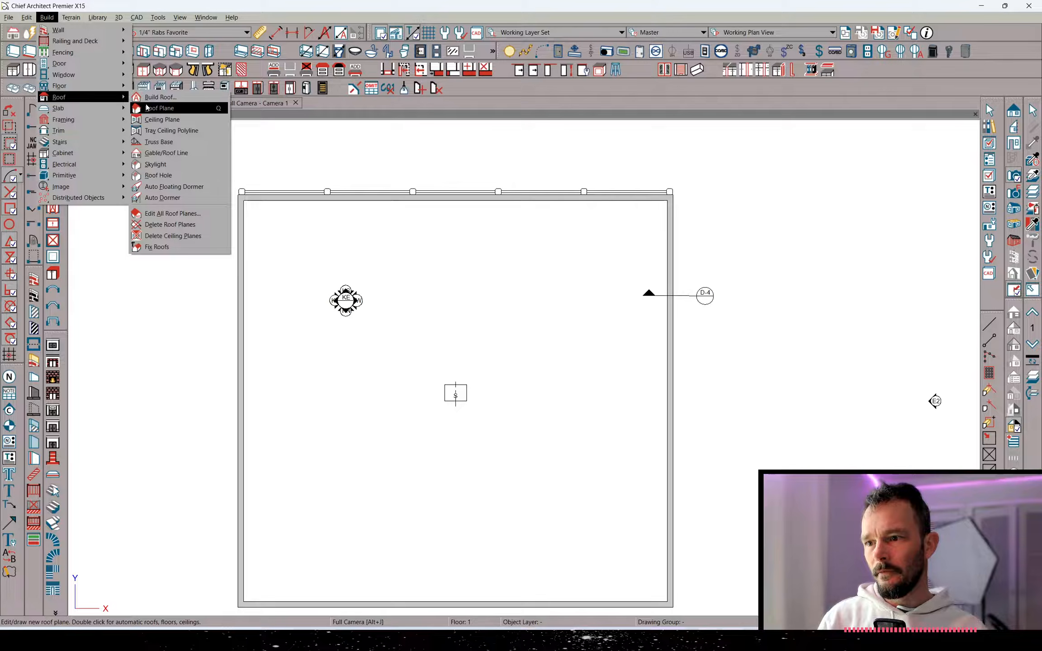
{"action": "left_click", "coordinate": [172, 124]}
{"action": "left_click_drag", "start_coordinate": [610, 239], "coordinate": [507, 448]}
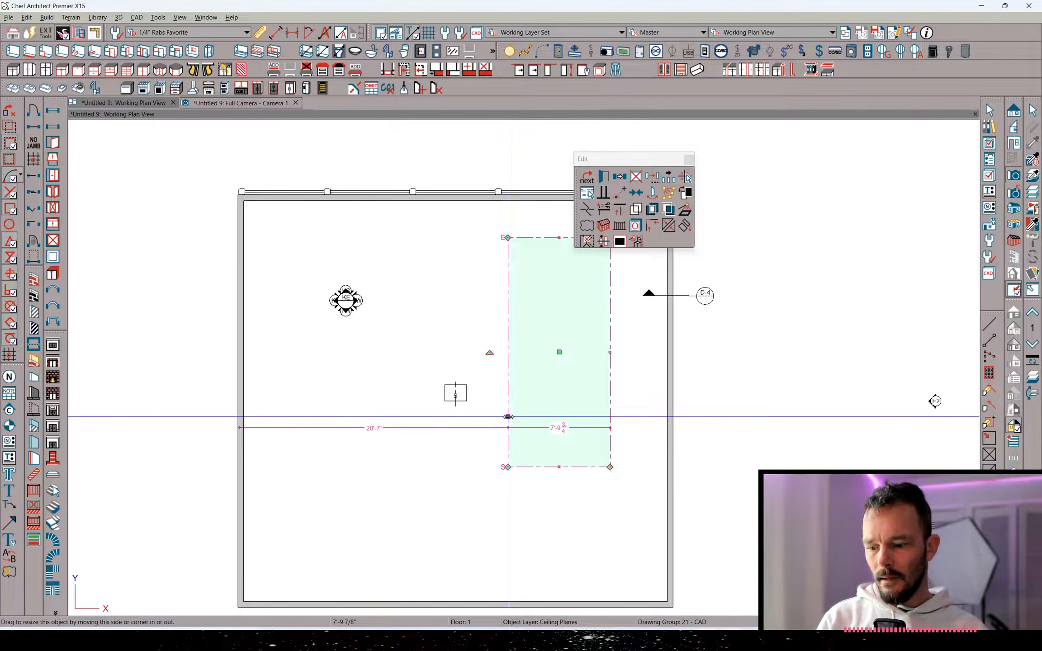
Enable Curved Ceiling in the new ceiling plane's specification and apply it
{"action": "double_click", "coordinate": [508, 416]}
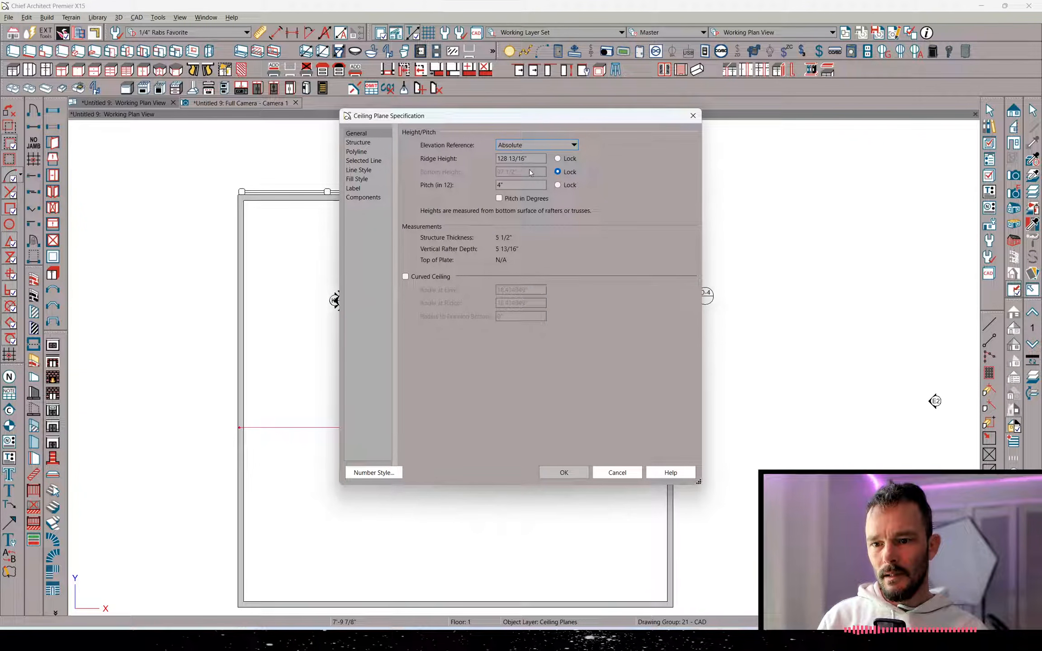
{"action": "left_click", "coordinate": [435, 277]}
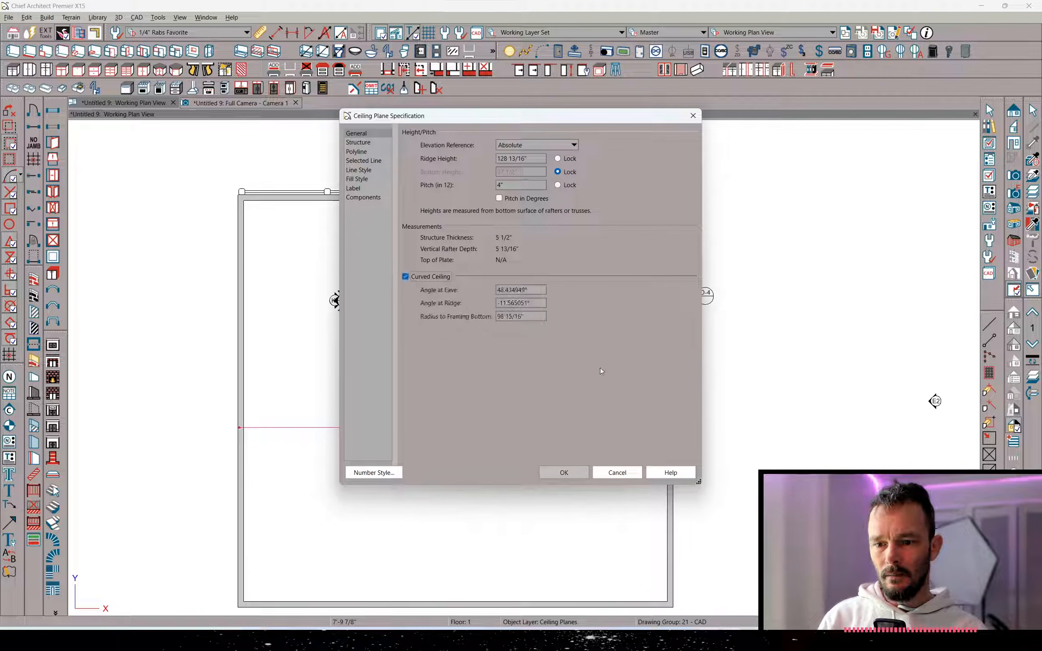
{"action": "left_click", "coordinate": [564, 473]}
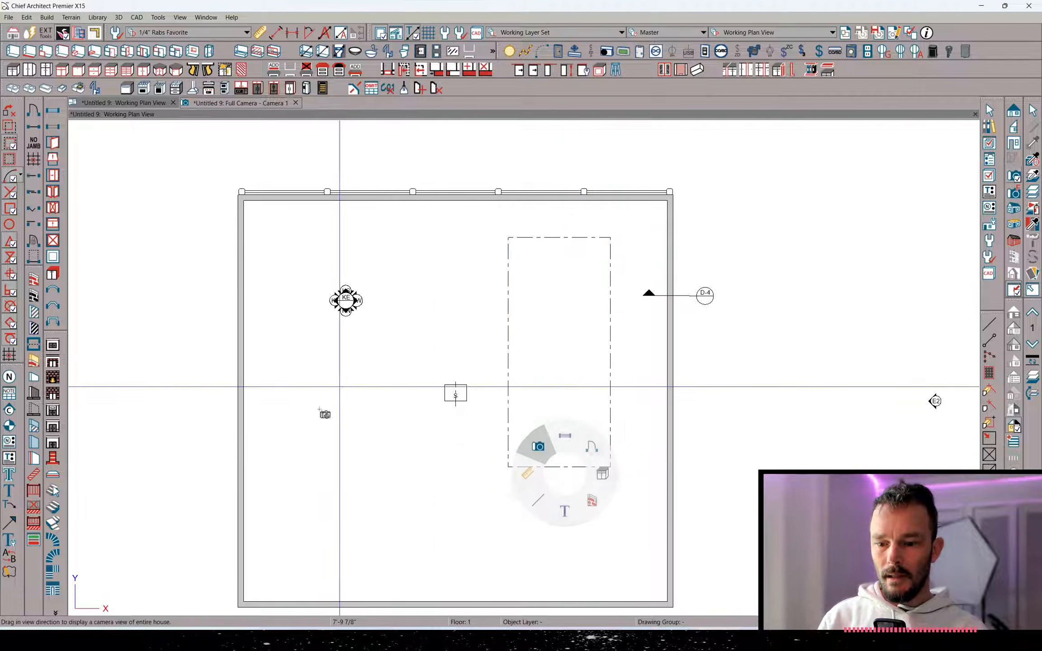
Create a full camera view inside the room and remove its flat ceiling to expose the curved ceiling plane
{"action": "left_click_drag", "start_coordinate": [330, 527], "coordinate": [455, 426]}
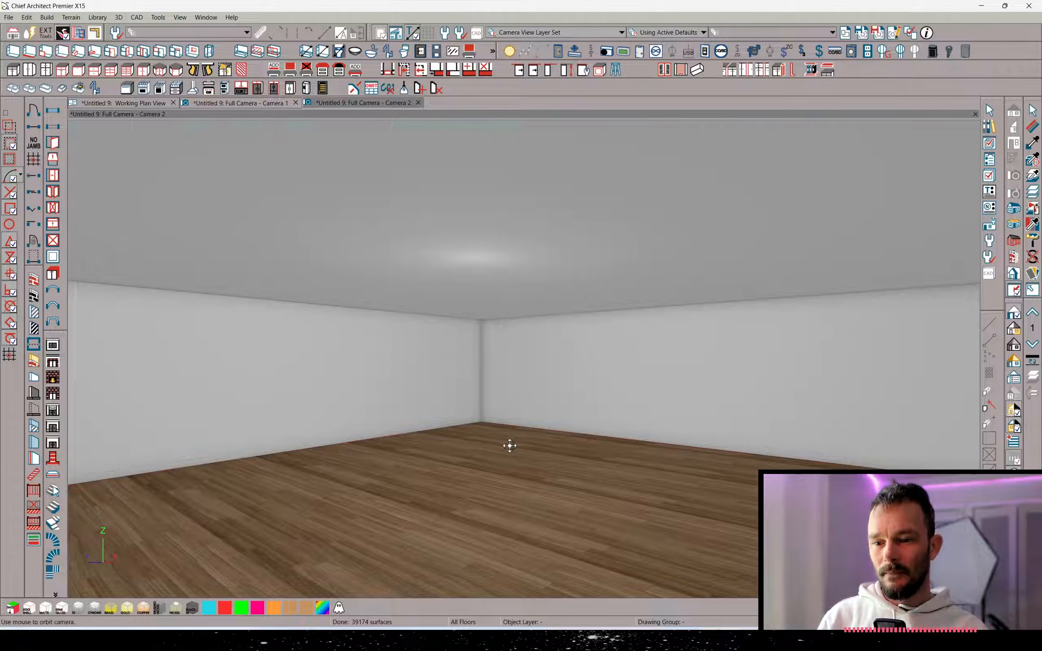
{"action": "left_click", "coordinate": [510, 445]}
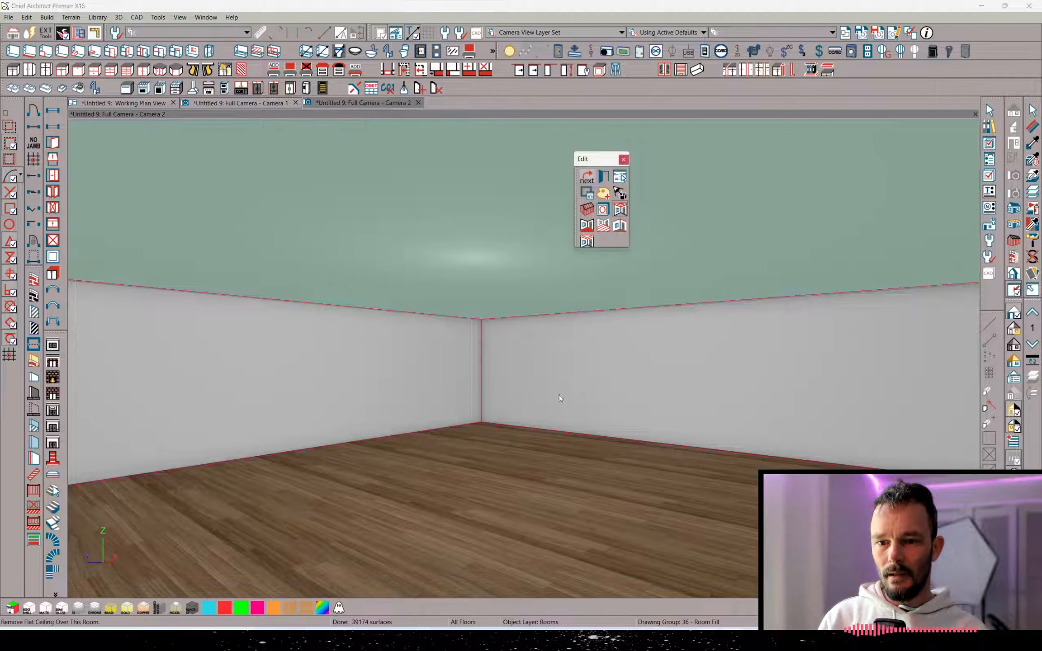
{"action": "middle_click_drag", "start_coordinate": [545, 410], "coordinate": [637, 235]}
{"action": "scroll", "coordinate": [512, 338], "scroll_direction": "down", "scroll_amount": 3}
{"action": "scroll", "coordinate": [518, 328], "scroll_direction": "up", "scroll_amount": 3}
{"action": "key", "text": "Escape"}
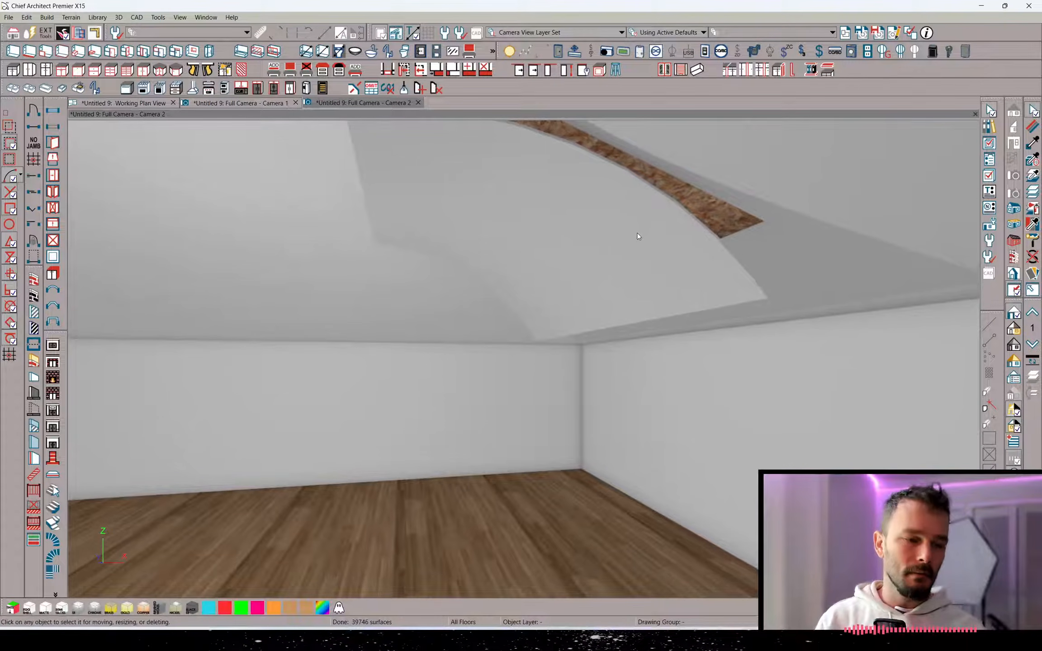
Try Angle at Eave values of 12° and 24° on the curved ceiling plane, and set its pitch to 0 in 12
{"action": "left_click", "coordinate": [510, 243]}
{"action": "double_click", "coordinate": [530, 240]}
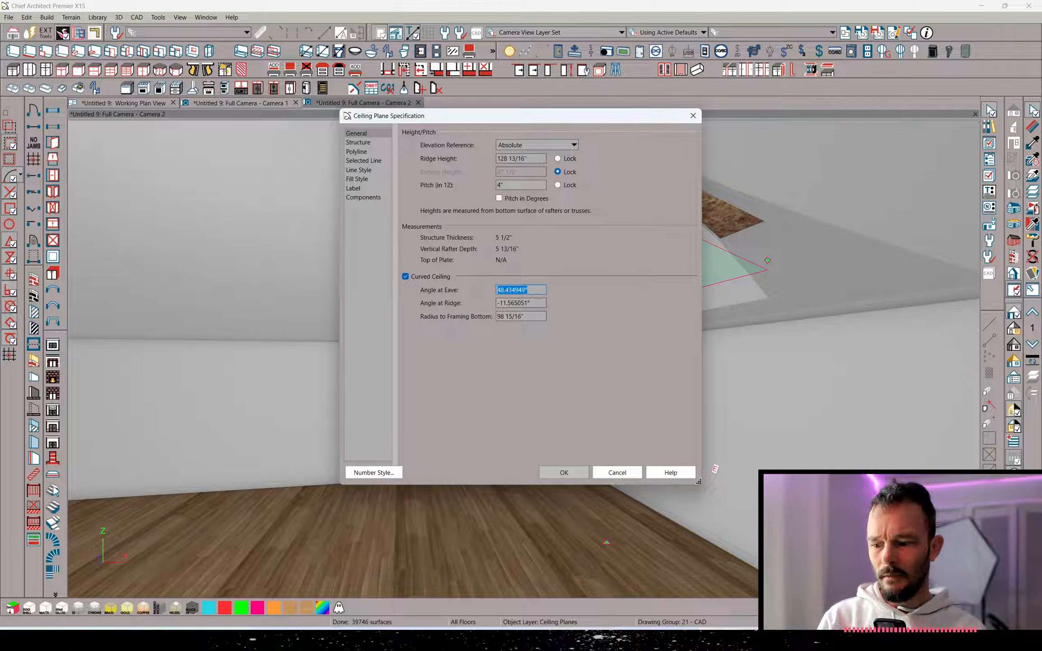
{"action": "type", "text": "12"}
{"action": "key", "text": "Tab"}
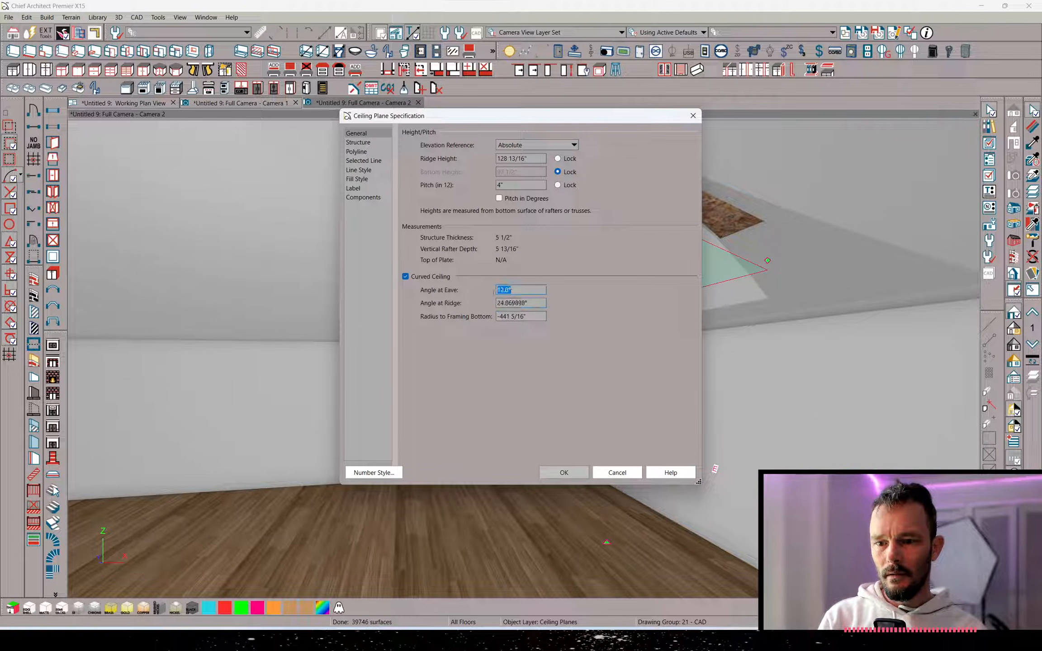
{"action": "type", "text": "24"}
{"action": "key", "text": "Tab"}
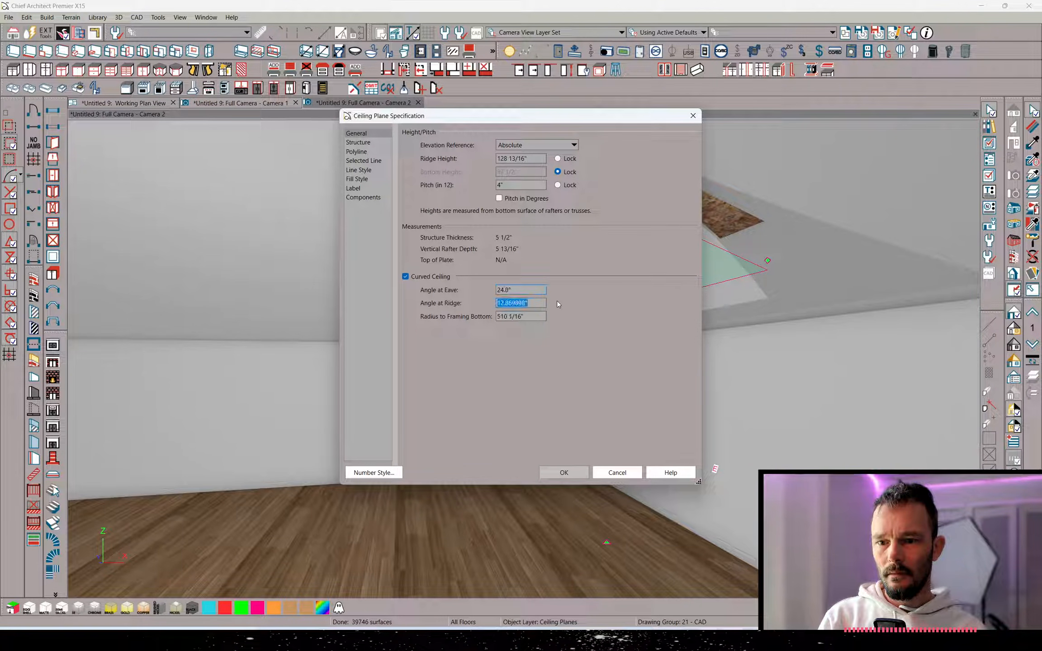
{"action": "type", "text": "0"}
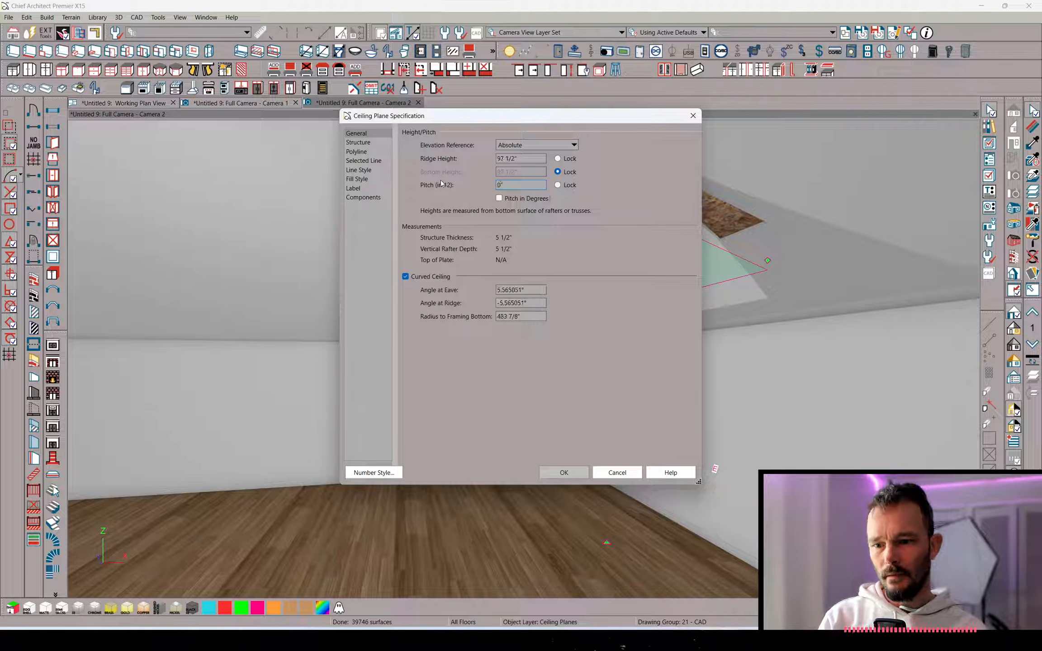
{"action": "left_click", "coordinate": [565, 473]}
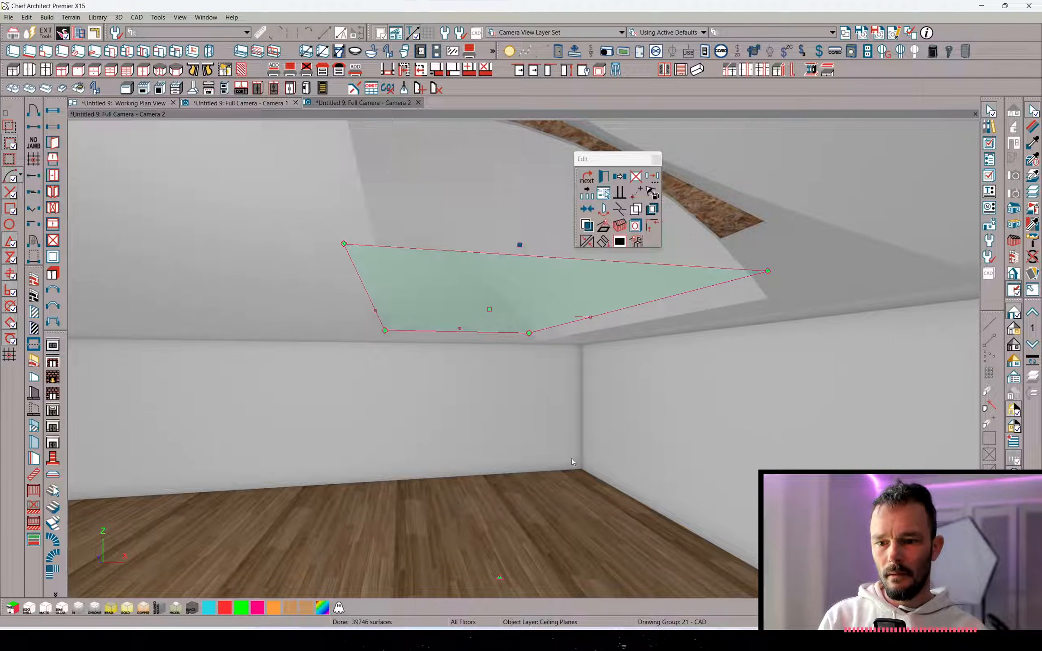
Set the curved ceiling plane's Angle at Eave to 45° and check the barrel shape in a vector view
{"action": "double_click", "coordinate": [521, 364]}
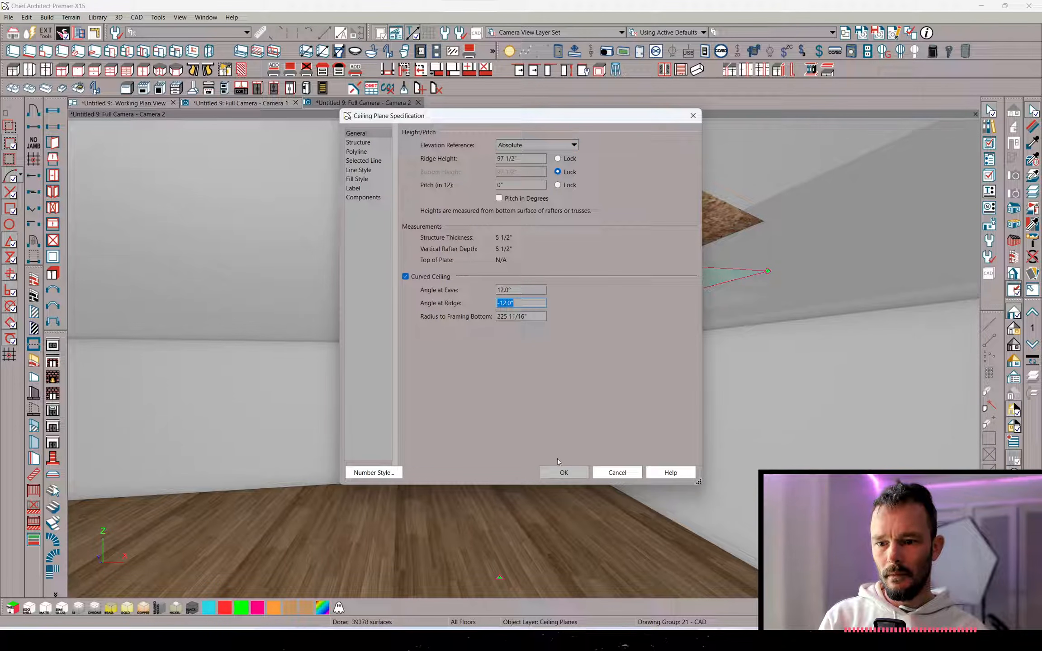
{"action": "left_click", "coordinate": [563, 472]}
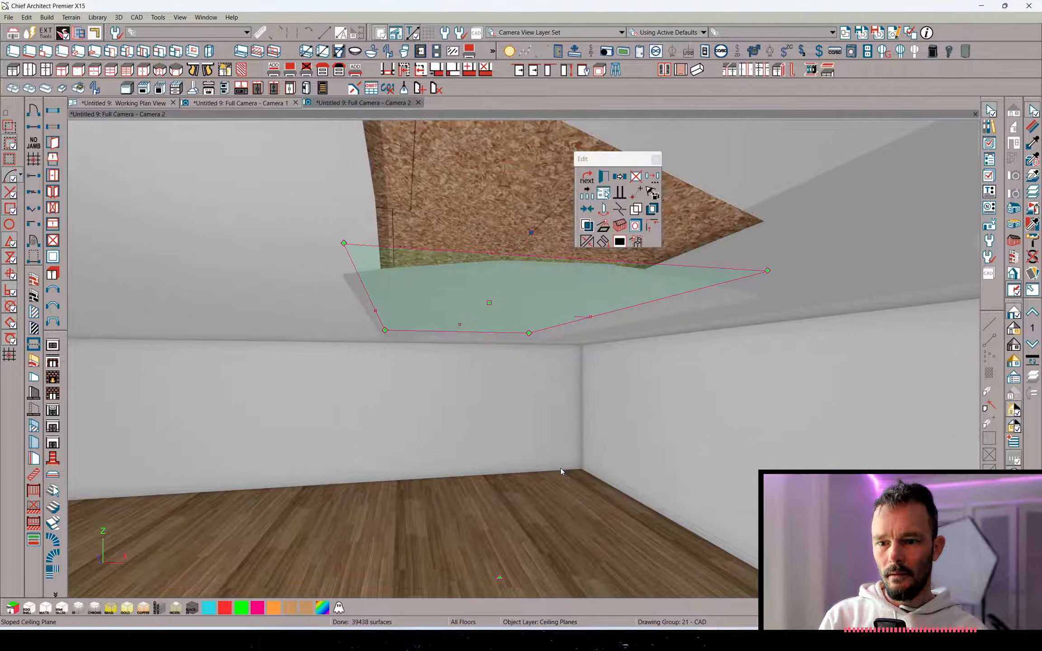
{"action": "key", "text": "ctrl+e"}
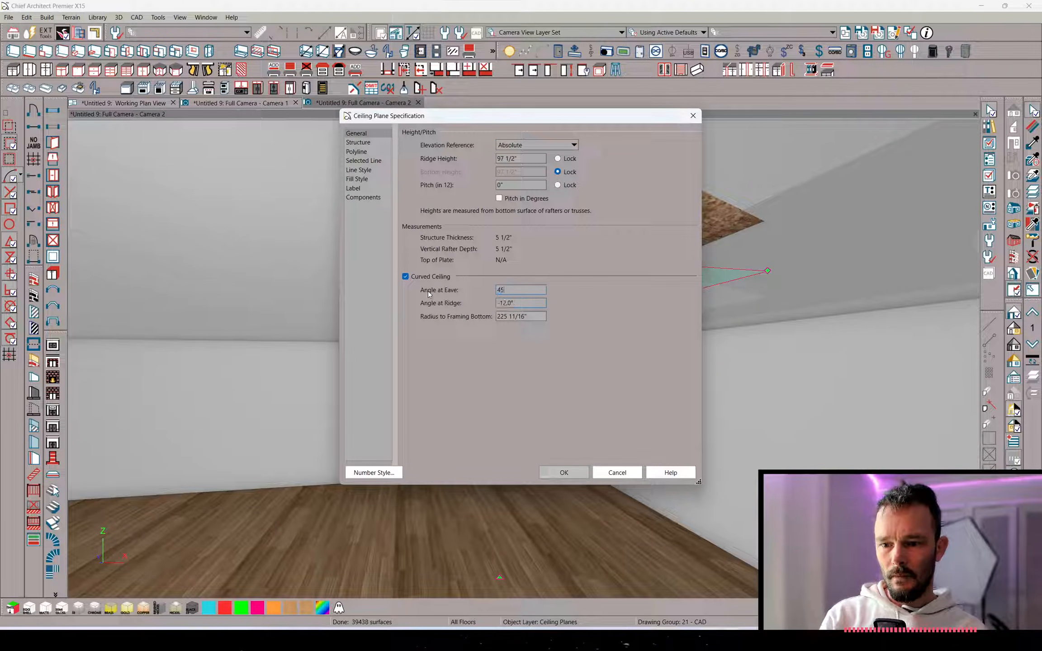
{"action": "key", "text": "Return"}
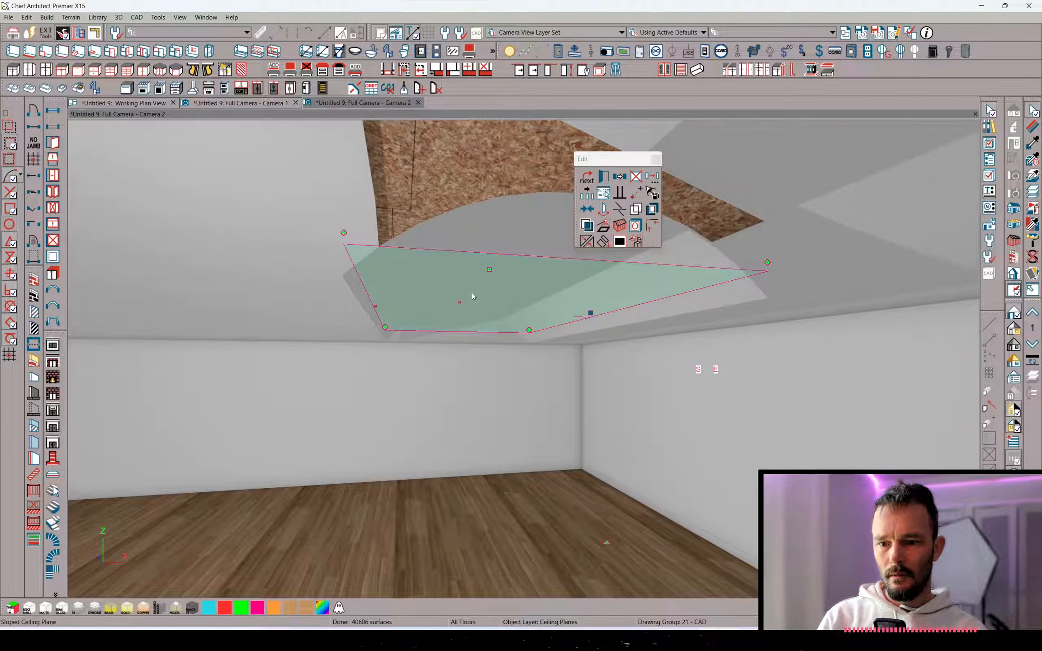
{"action": "key", "text": "Escape"}
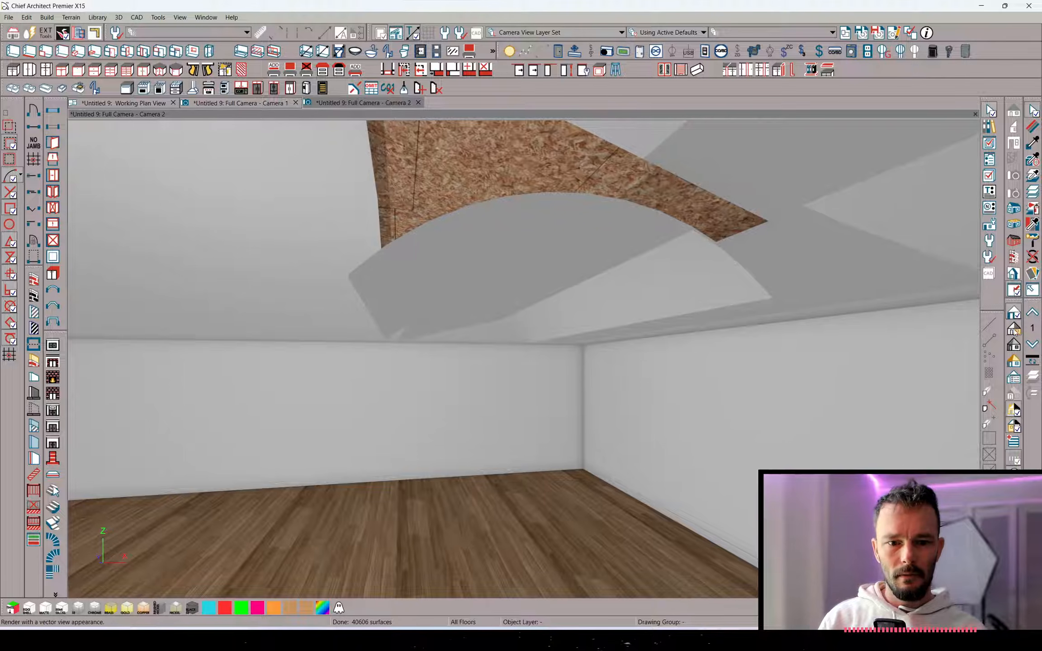
{"action": "middle_click_drag", "start_coordinate": [486, 380], "coordinate": [256, 135]}
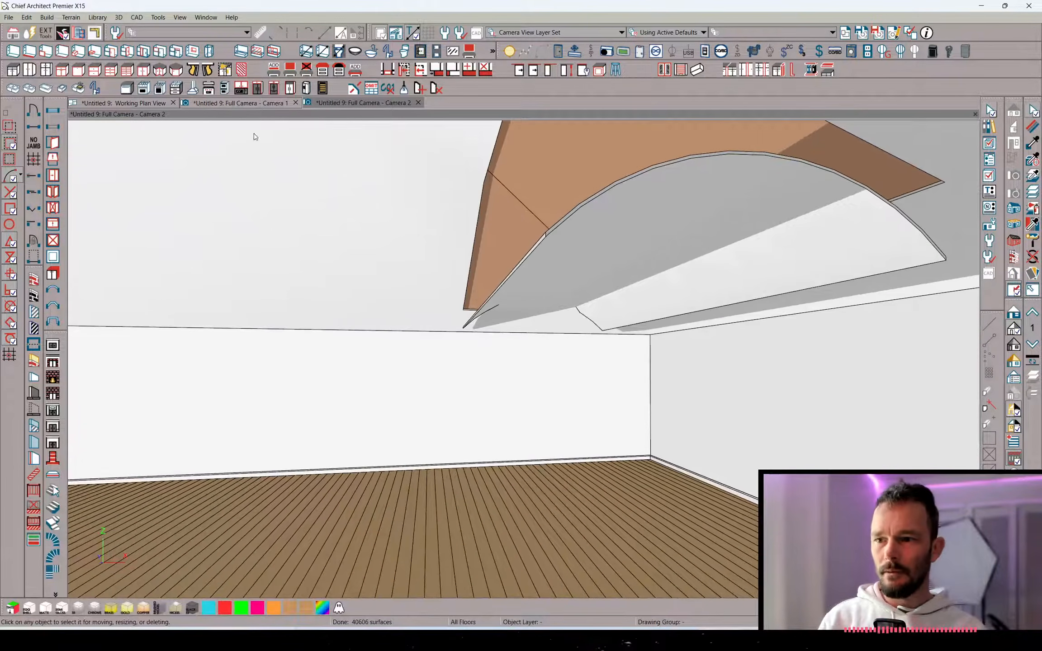
Close the barrel ceiling plan without saving it and switch to the ChiefTalk forum in the browser
{"action": "left_click", "coordinate": [172, 104]}
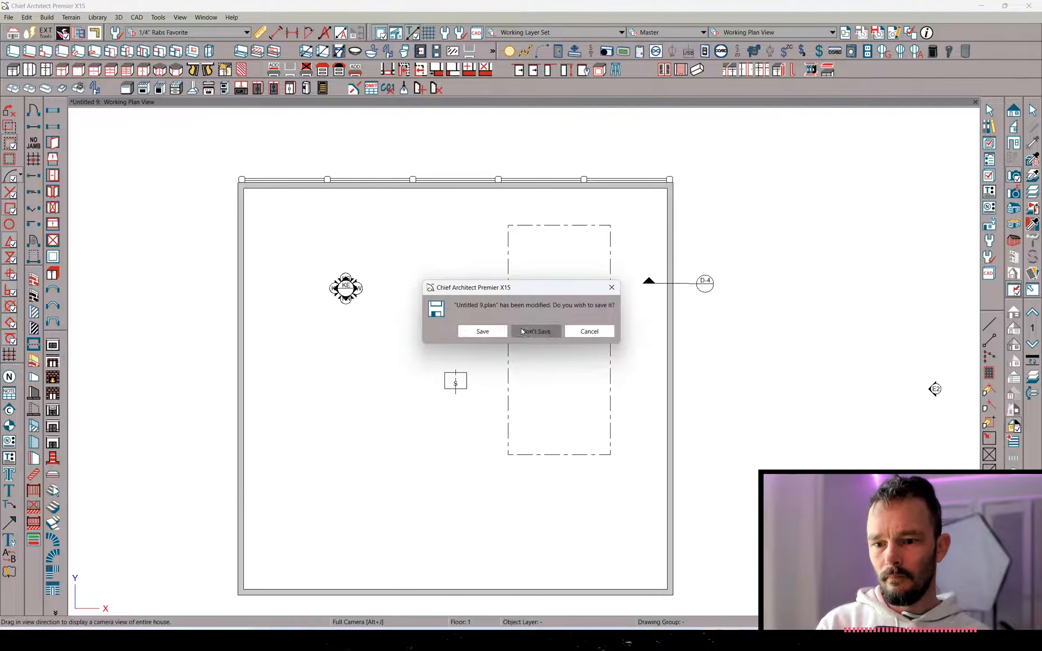
{"action": "left_click", "coordinate": [522, 332]}
{"action": "key", "text": "alt+Tab"}
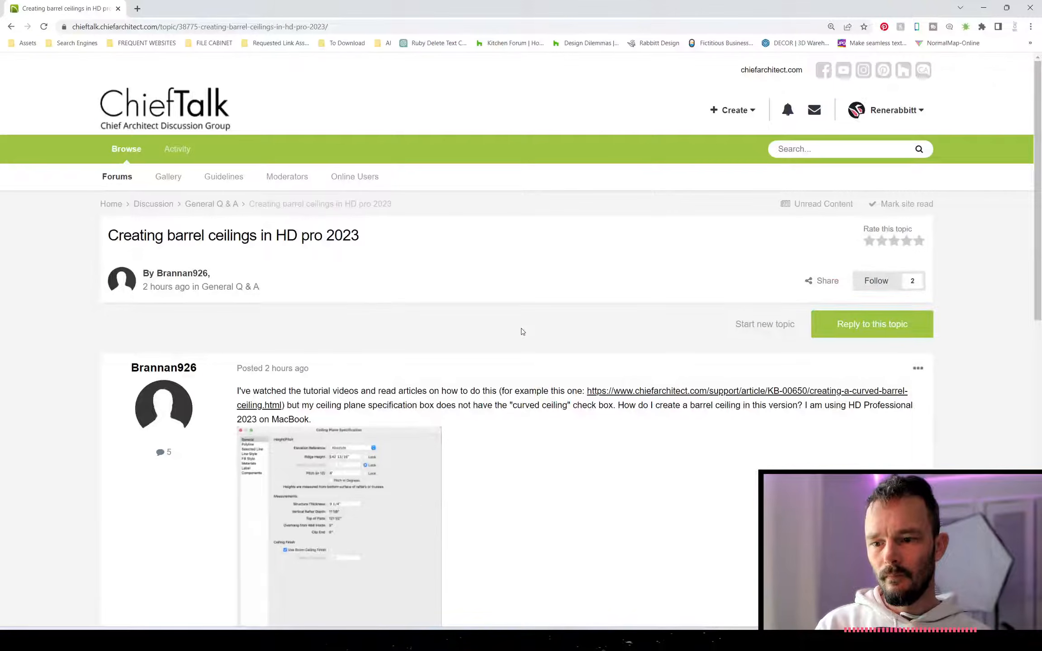
Open the Terrain adjustments topic from the General Q & A forum and examine its question, house images and first reply
{"action": "left_click", "coordinate": [11, 26]}
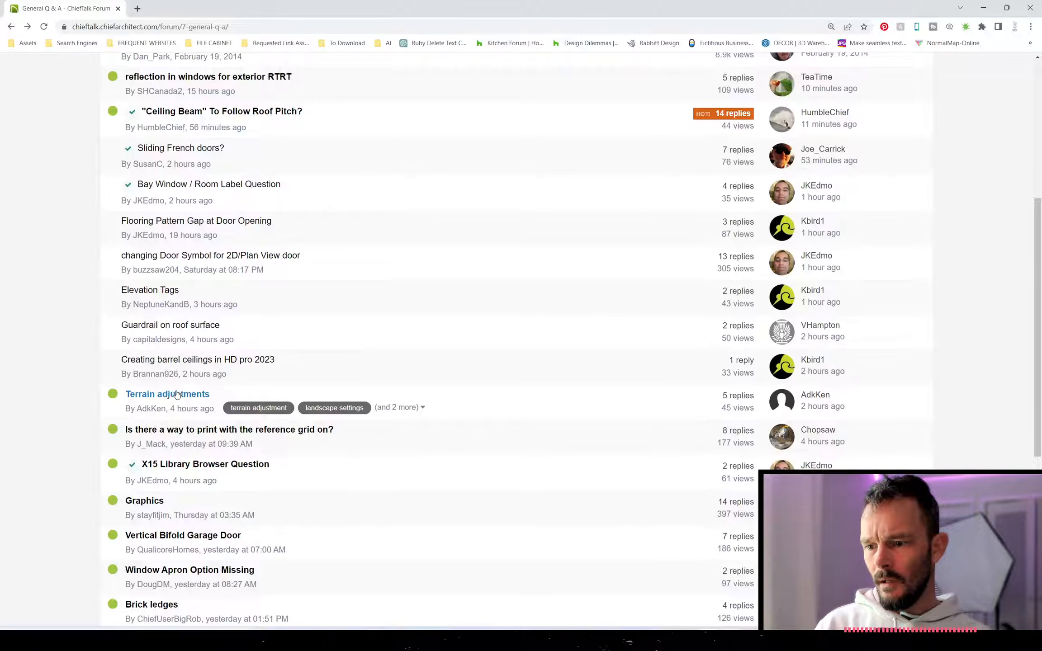
{"action": "left_click", "coordinate": [176, 394]}
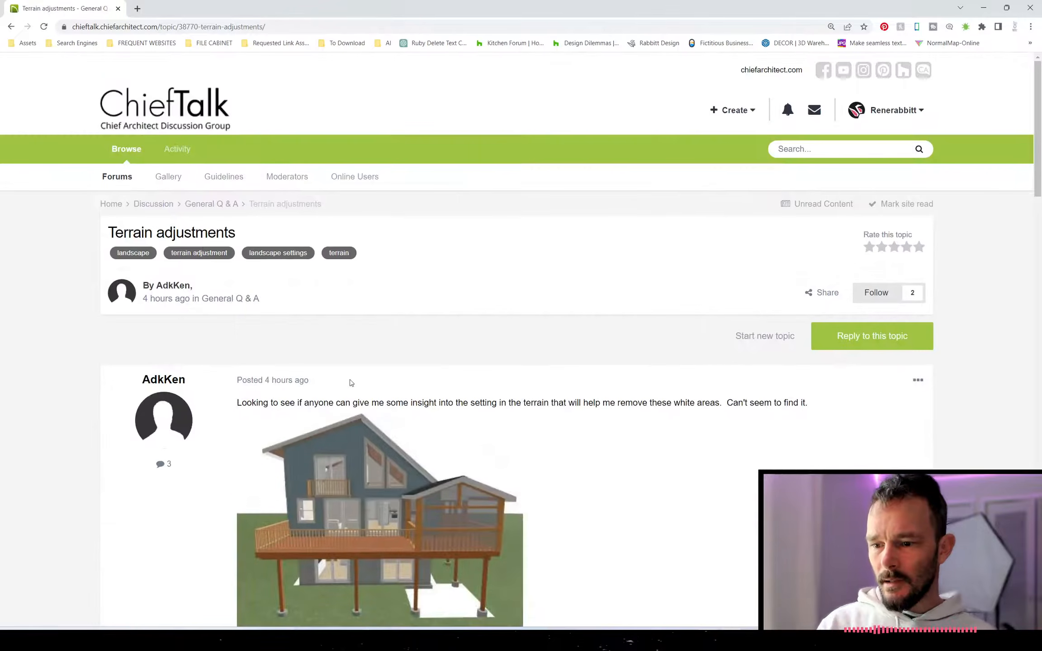
{"action": "scroll", "coordinate": [350, 383], "scroll_direction": "down", "scroll_amount": 2}
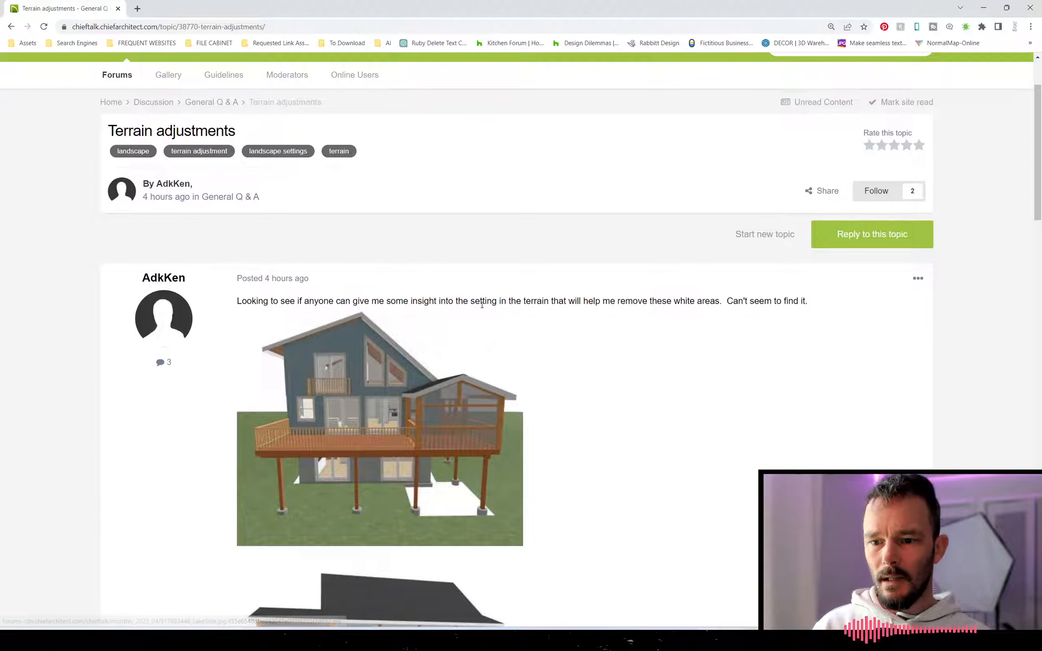
{"action": "scroll", "coordinate": [623, 318], "scroll_direction": "down", "scroll_amount": 1}
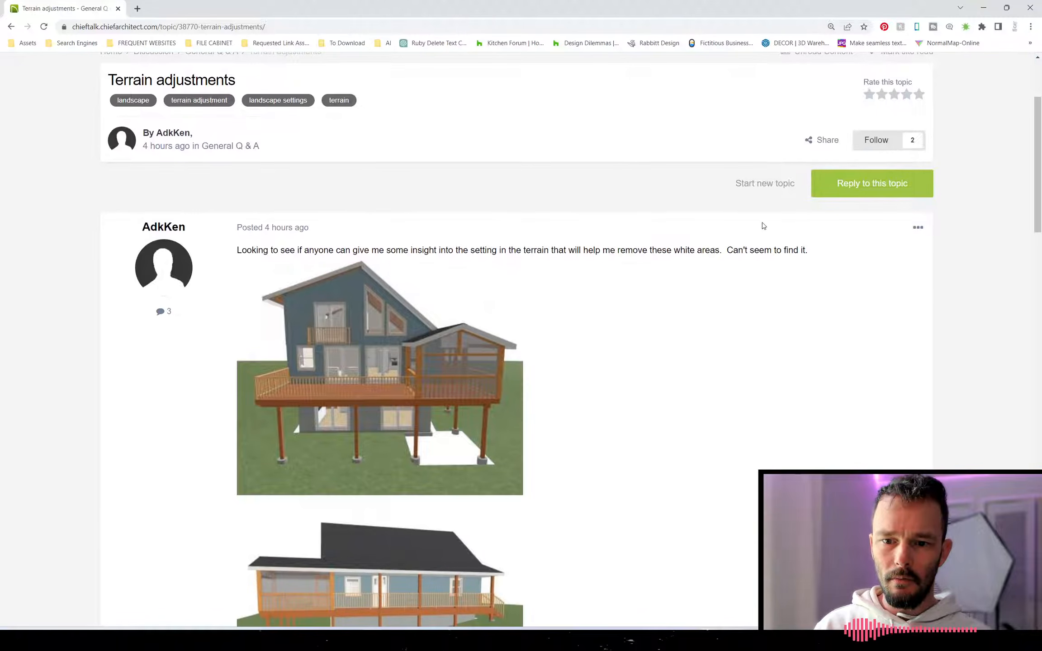
{"action": "scroll", "coordinate": [772, 259], "scroll_direction": "down", "scroll_amount": 4}
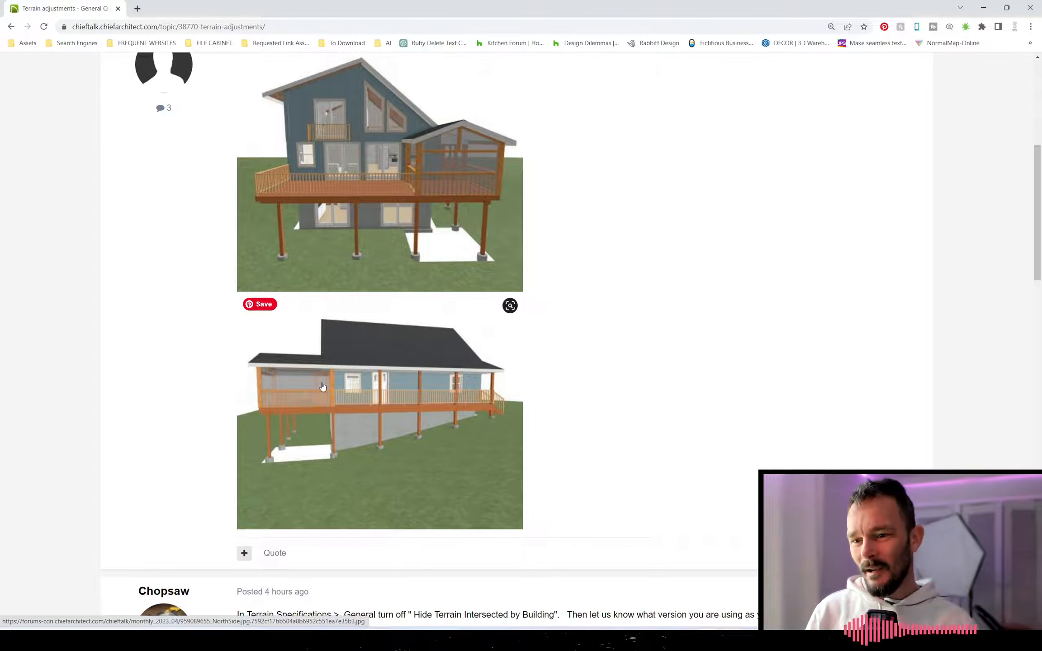
{"action": "scroll", "coordinate": [322, 386], "scroll_direction": "down", "scroll_amount": 1}
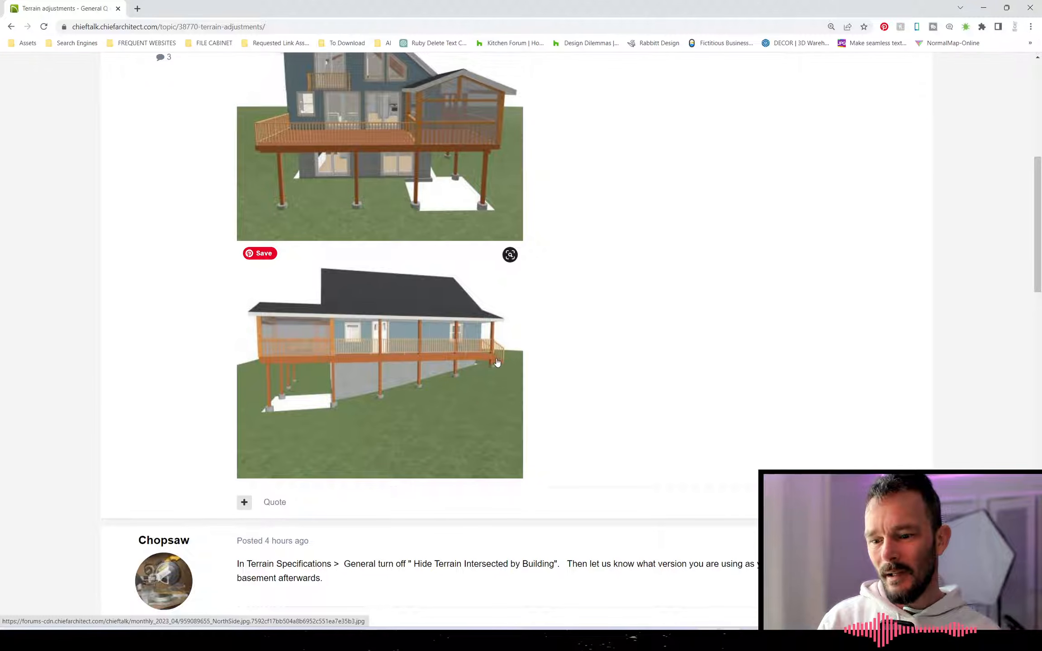
{"action": "scroll", "coordinate": [497, 362], "scroll_direction": "up", "scroll_amount": 3}
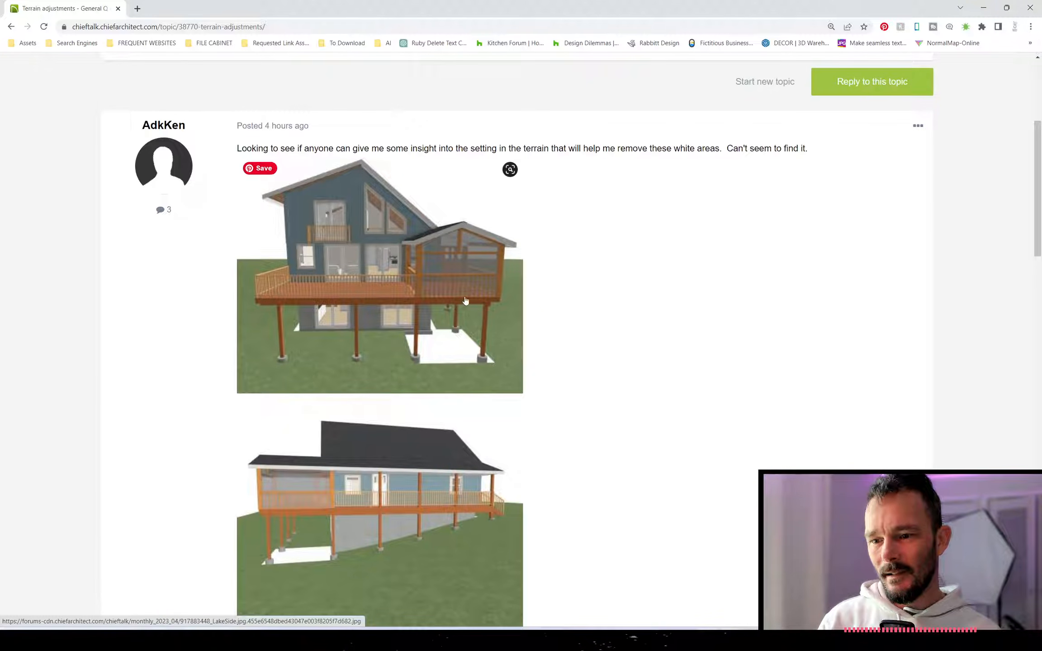
Switch to Chief Architect, create a new plan and display it with the Working Terrain View saved plan view
{"action": "key", "text": "alt+Tab"}
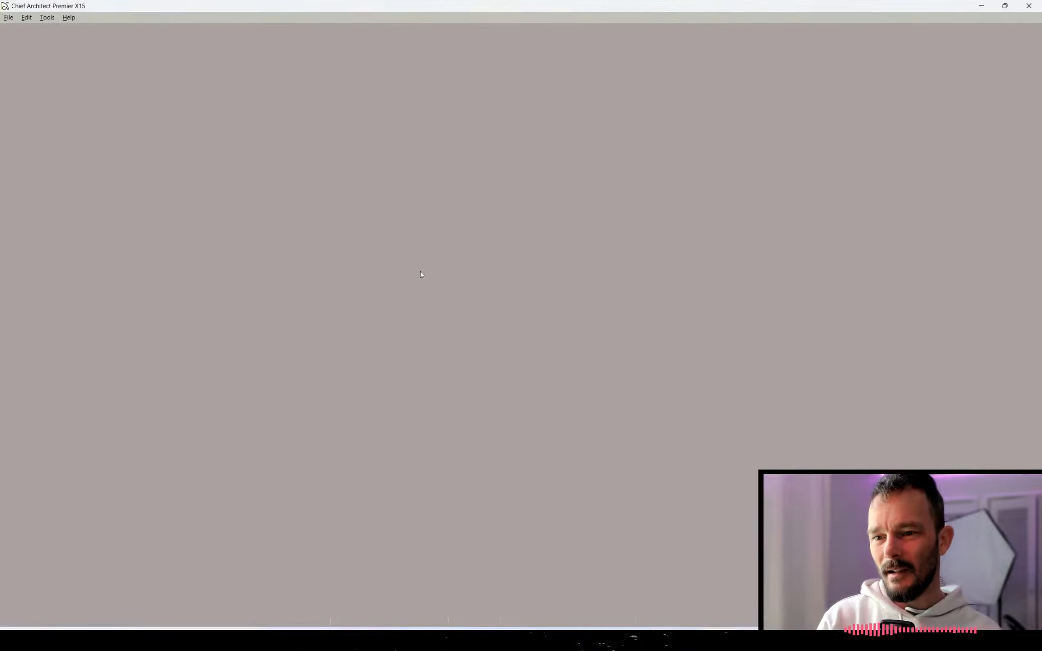
{"action": "left_click", "coordinate": [5, 16]}
{"action": "left_click", "coordinate": [22, 29]}
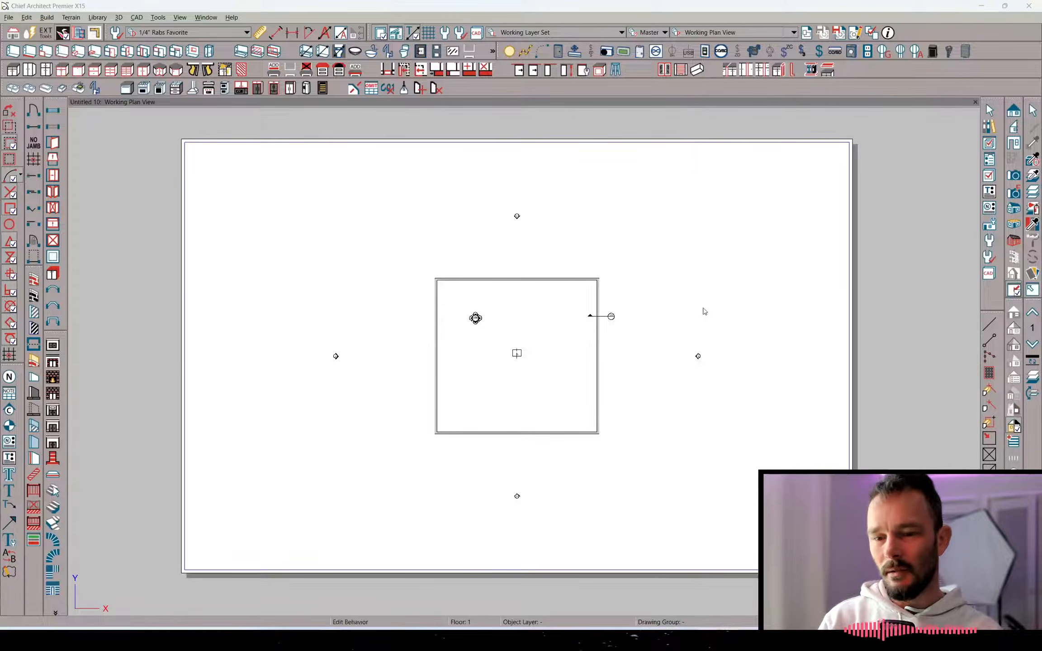
{"action": "left_click", "coordinate": [734, 32]}
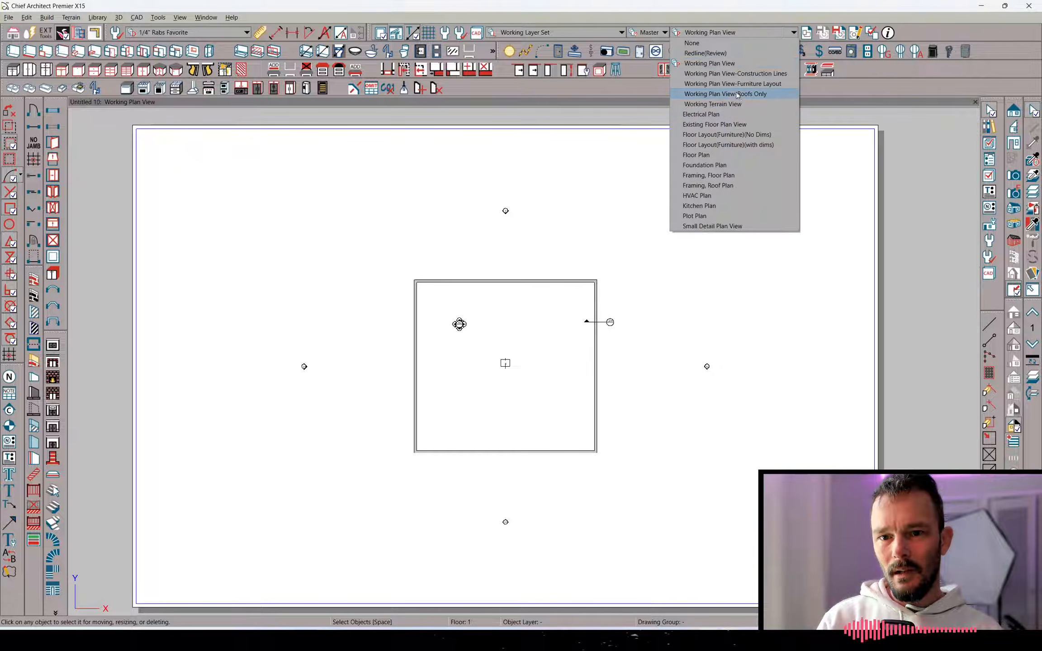
{"action": "left_click", "coordinate": [735, 105]}
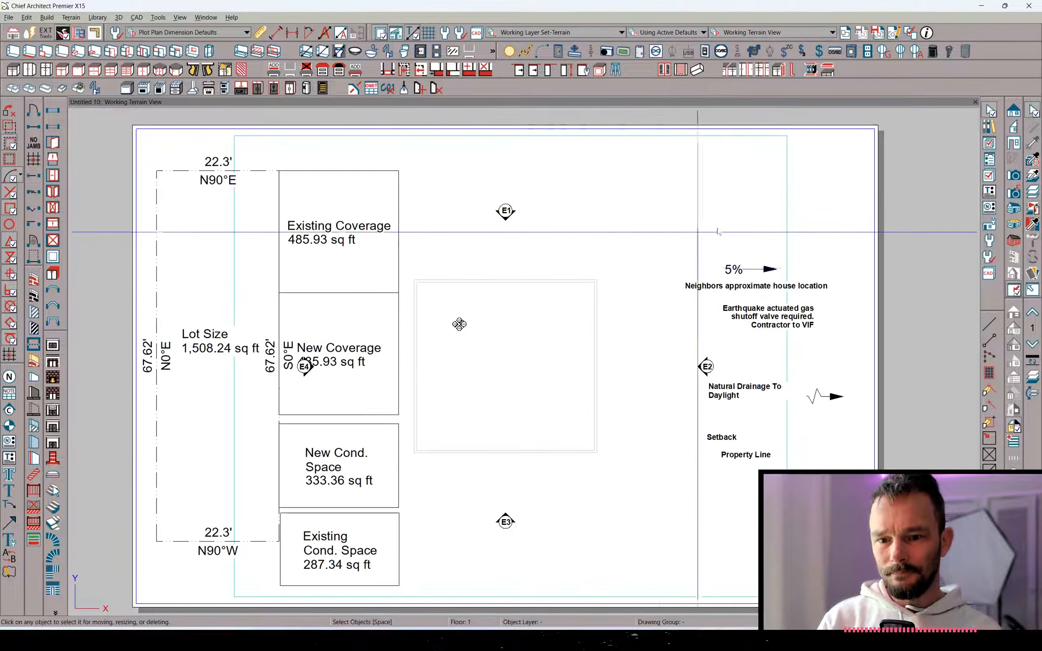
Draw straight deck railings around the house's upper-right corner in plan to enclose an L-shaped deck
{"action": "left_click", "coordinate": [786, 172]}
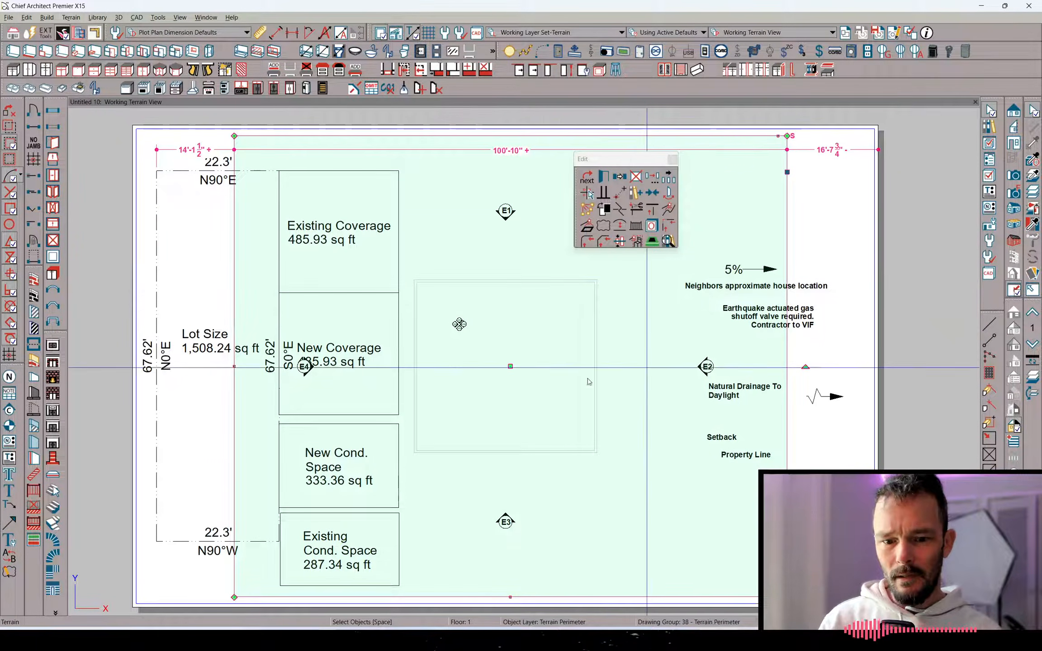
{"action": "left_click", "coordinate": [34, 523]}
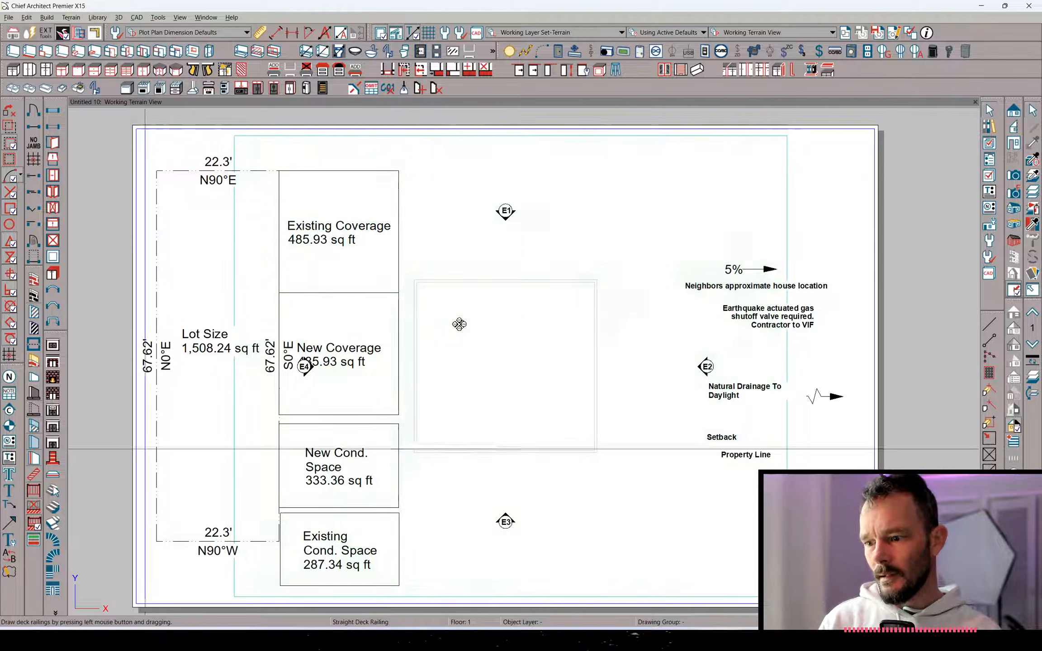
{"action": "left_click_drag", "start_coordinate": [519, 282], "coordinate": [597, 354]}
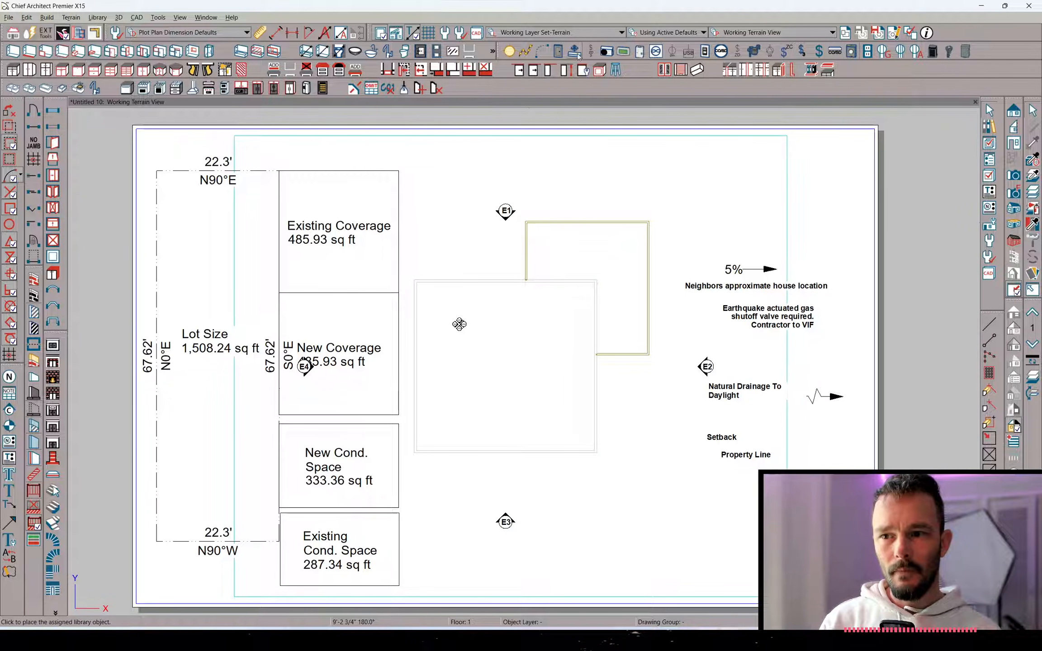
Create a full camera view of the house and deck, looking from the deck's outer corner
{"action": "right_click", "coordinate": [584, 232]}
{"action": "left_click", "coordinate": [558, 205]}
{"action": "left_click_drag", "start_coordinate": [728, 126], "coordinate": [627, 223]}
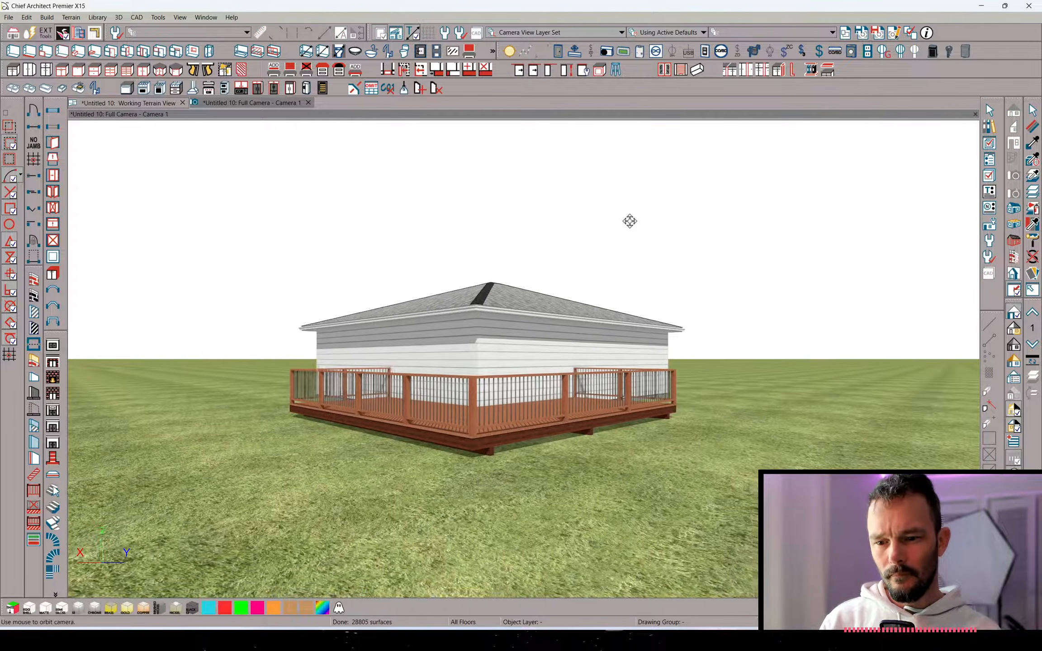
{"action": "left_click_drag", "start_coordinate": [630, 222], "coordinate": [615, 420]}
Turn off Hide Terrain Intersected by Building in the terrain's specification and inspect the deck
{"action": "left_click", "coordinate": [539, 426]}
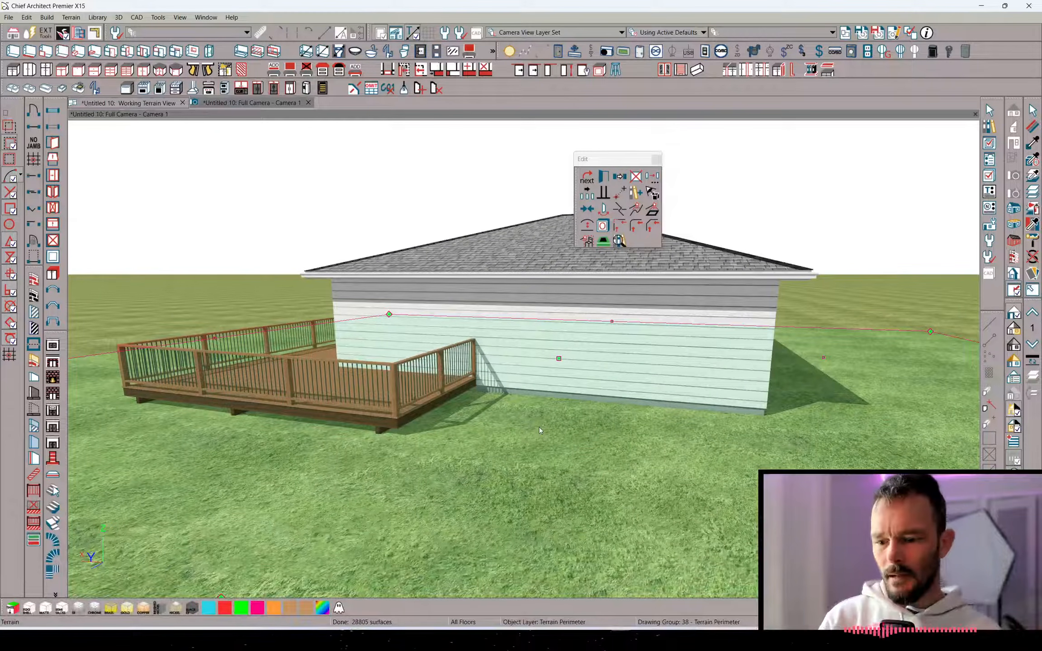
{"action": "double_click", "coordinate": [539, 426]}
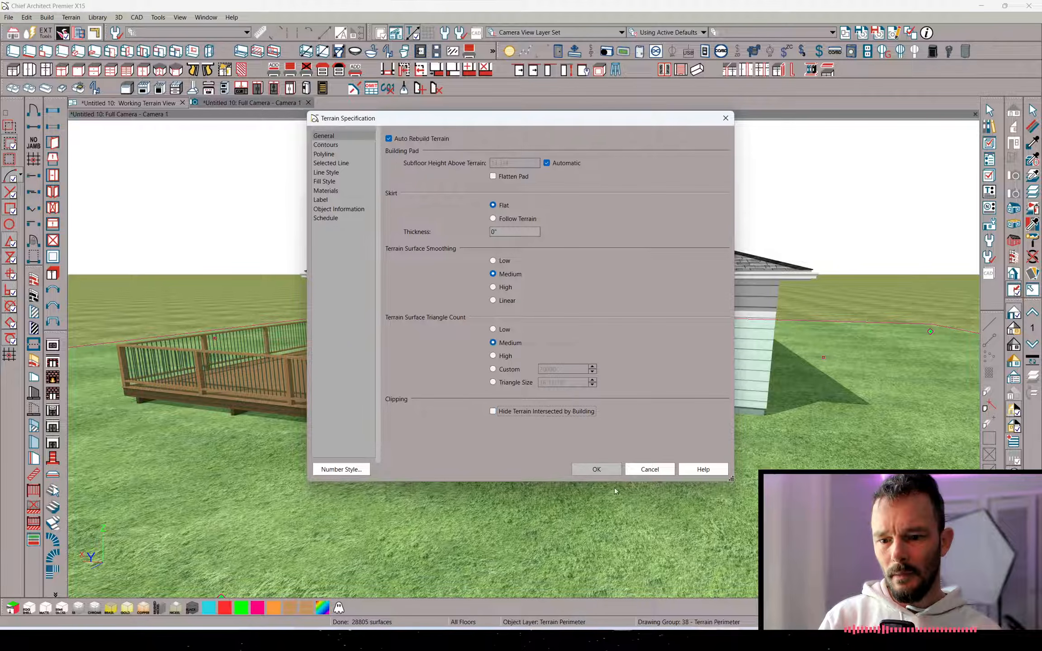
{"action": "left_click", "coordinate": [596, 469]}
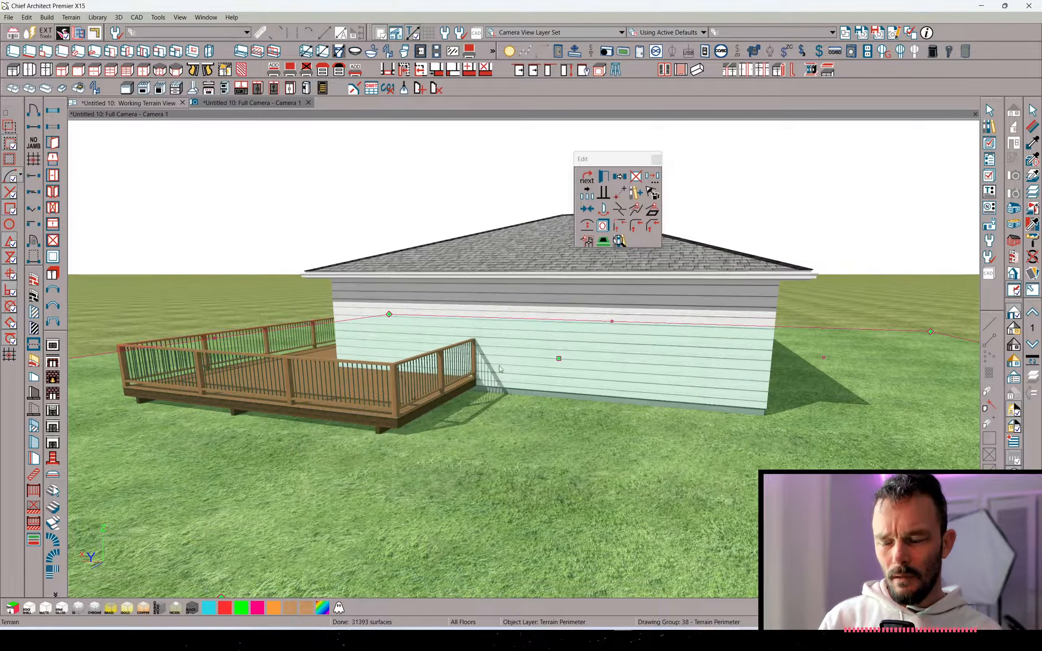
{"action": "middle_click_drag", "start_coordinate": [615, 403], "coordinate": [615, 390]}
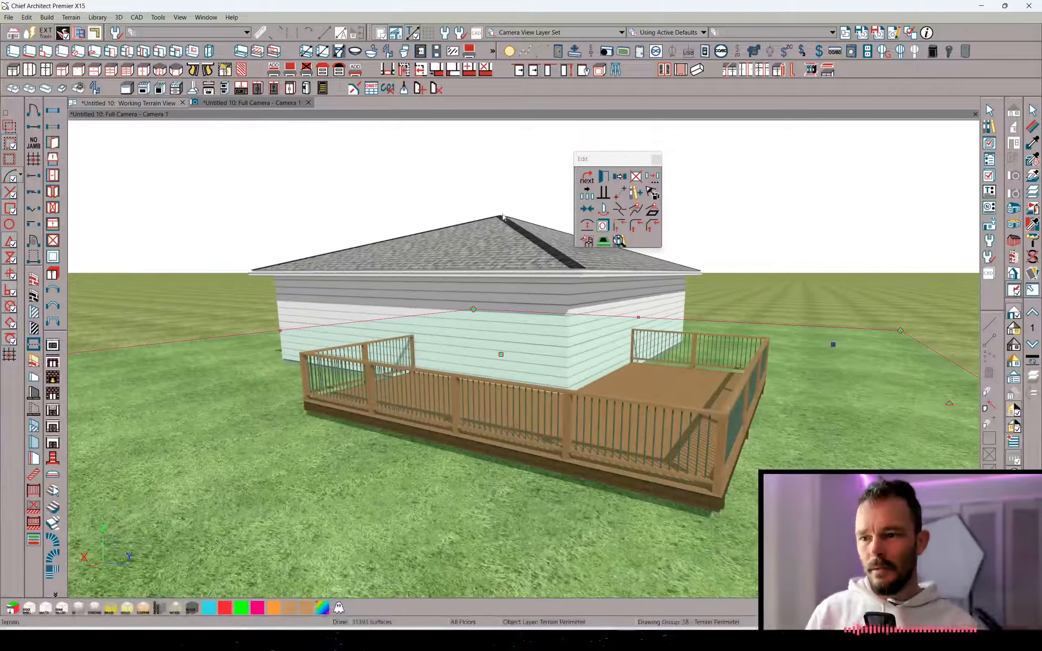
Return to the terrain plan and make a room polyline from the exterior room around the house and deck
{"action": "left_click", "coordinate": [159, 104]}
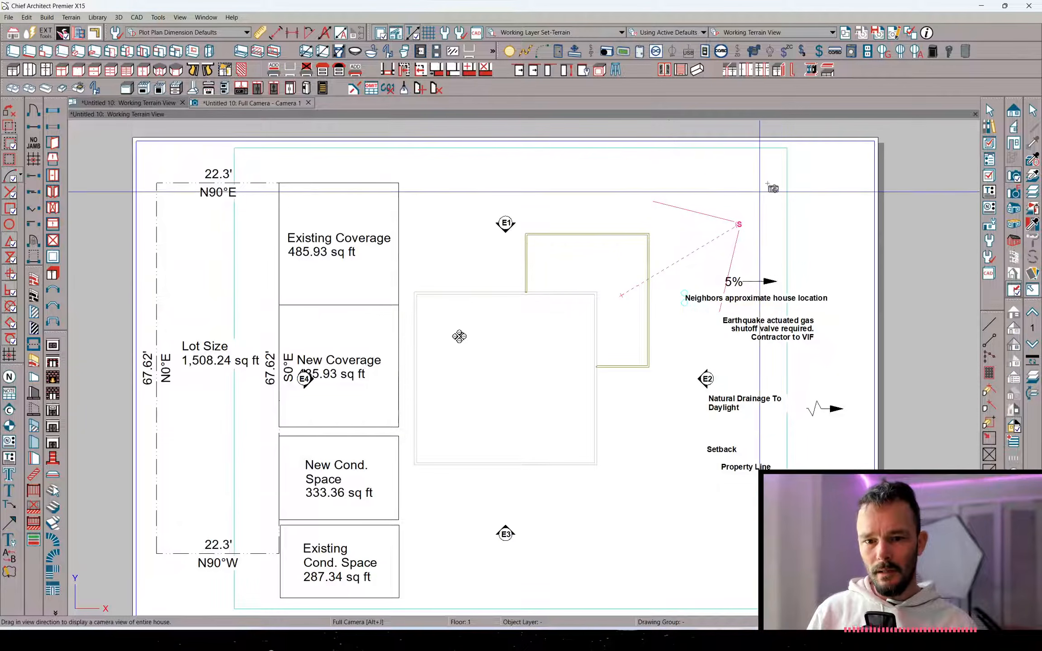
{"action": "left_click", "coordinate": [655, 284]}
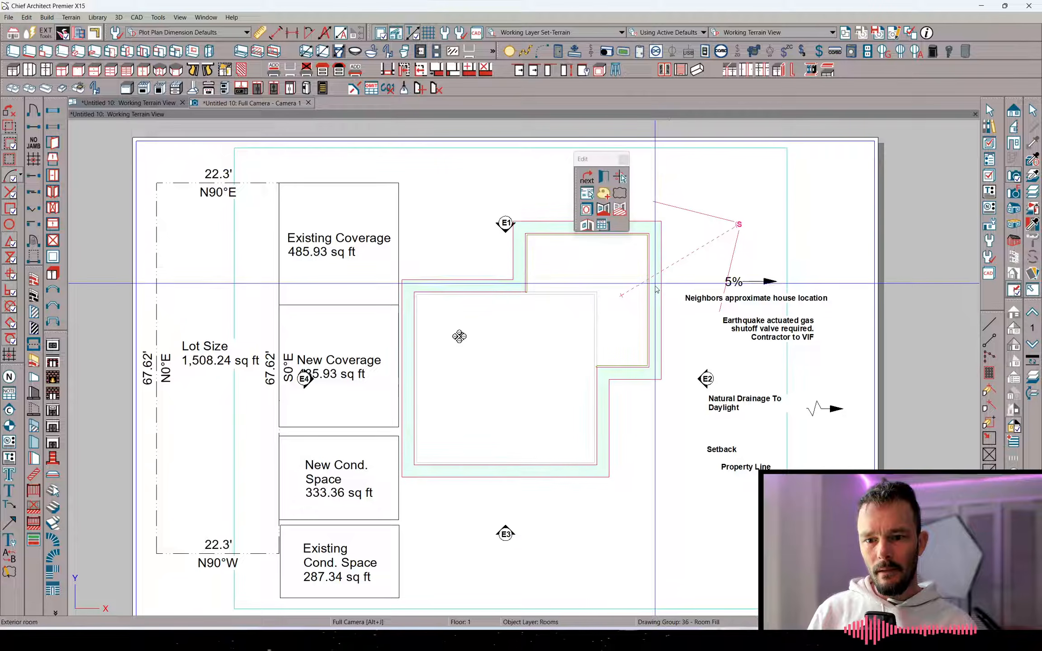
{"action": "left_click", "coordinate": [604, 209]}
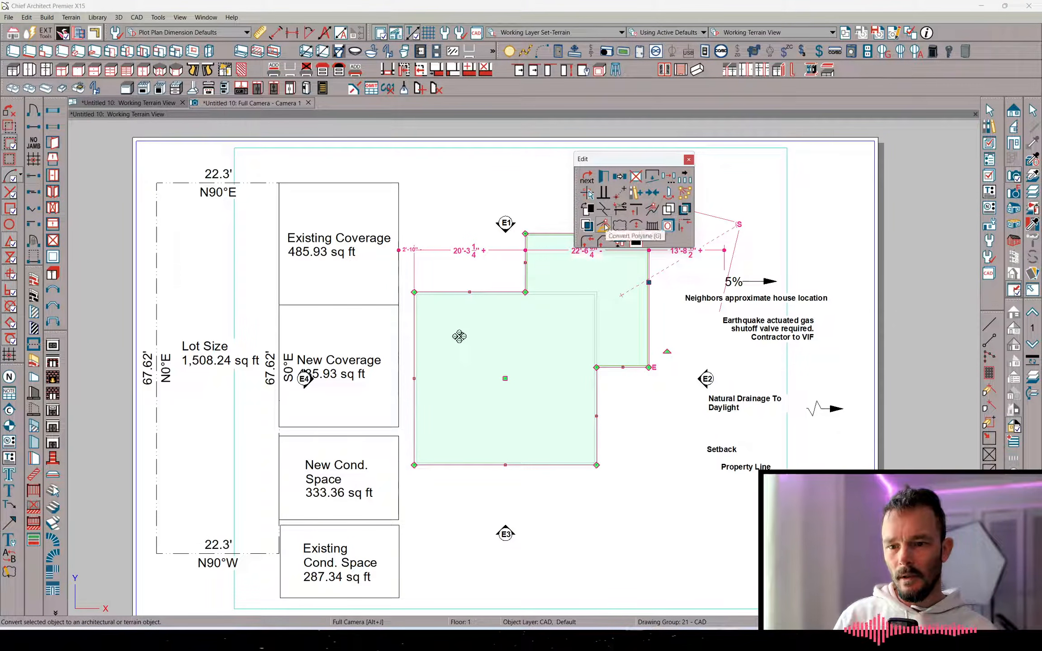
Convert the house-and-deck polyline to a Terrain Feature with Make Hole enabled
{"action": "left_click", "coordinate": [604, 226]}
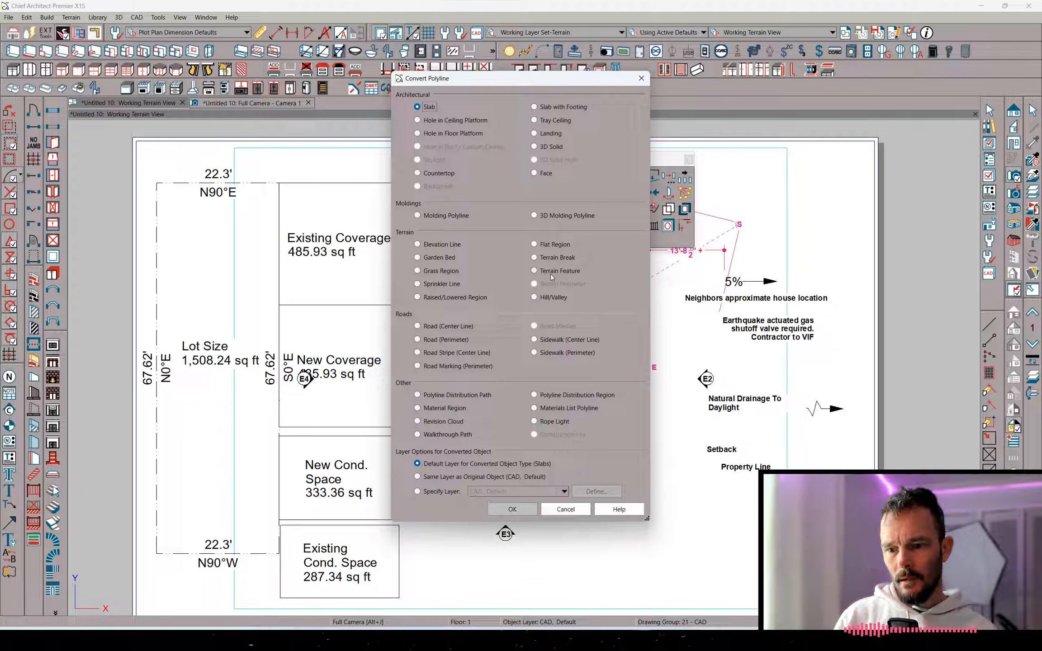
{"action": "left_click", "coordinate": [519, 511]}
{"action": "double_click", "coordinate": [517, 349]}
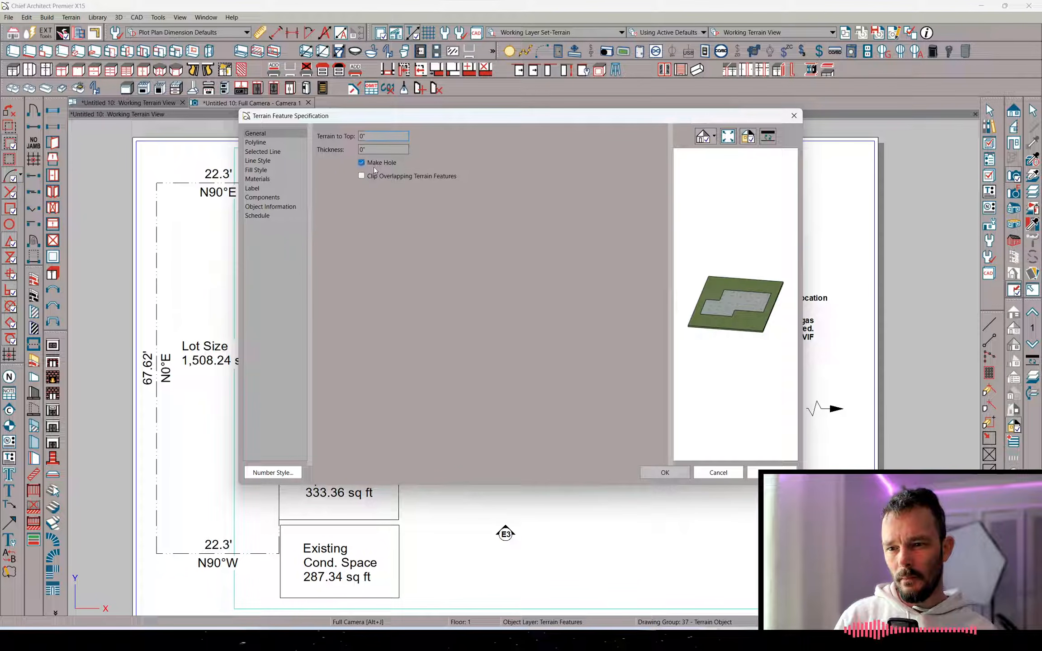
{"action": "left_click", "coordinate": [668, 473]}
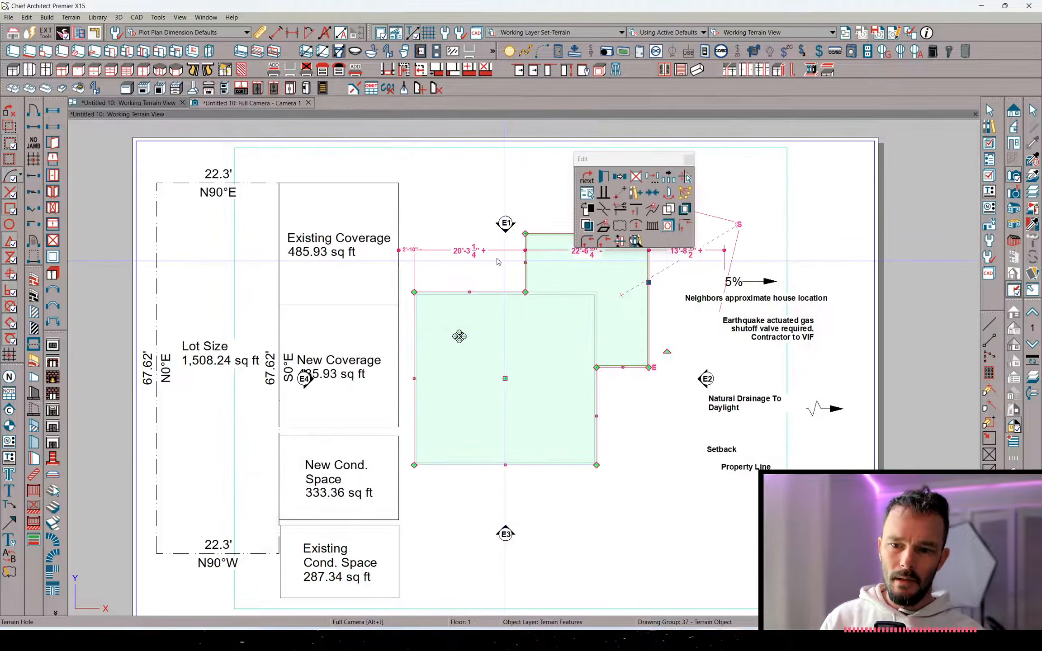
Examine the terrain hole beneath the deck from several angles in the camera view
{"action": "left_click", "coordinate": [268, 103]}
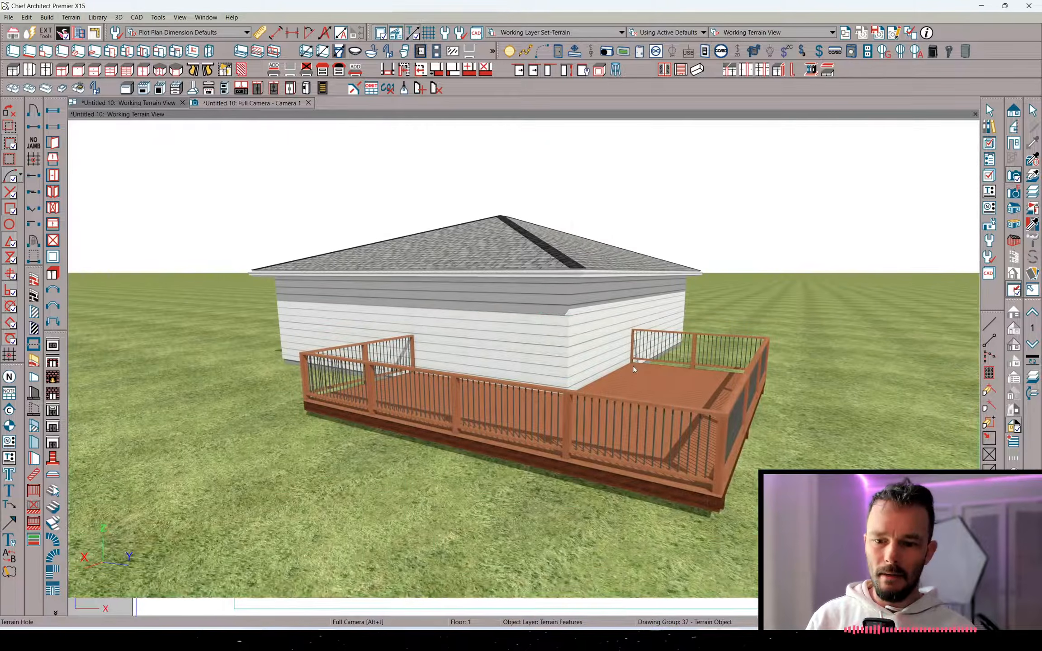
{"action": "left_click_drag", "start_coordinate": [633, 365], "coordinate": [703, 444]}
{"action": "left_click", "coordinate": [710, 442]}
{"action": "right_click", "coordinate": [712, 441]}
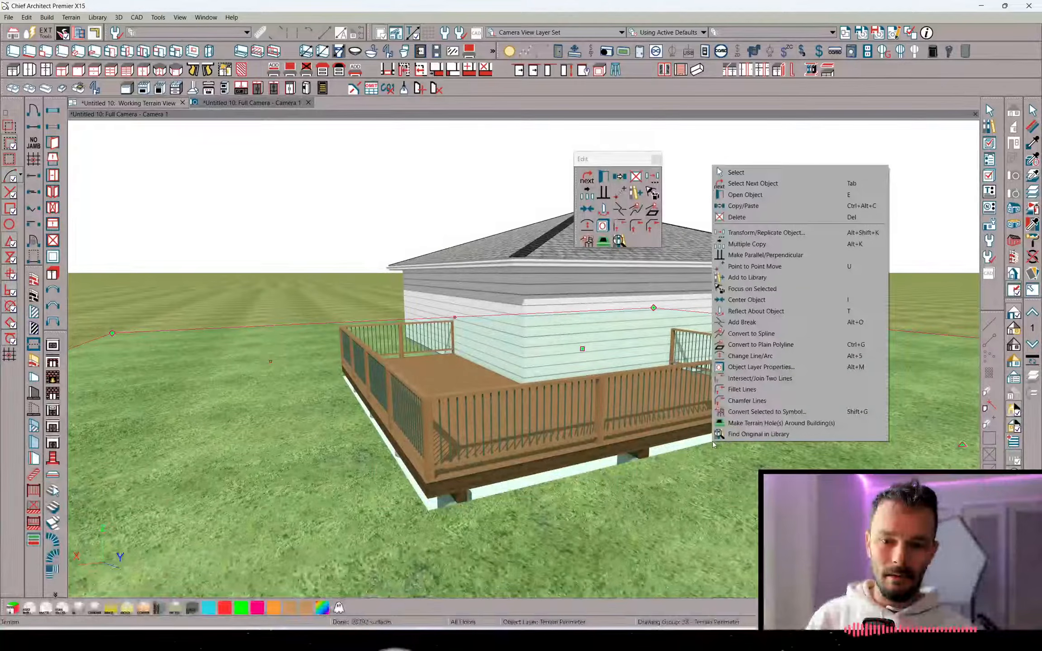
{"action": "left_click", "coordinate": [700, 444]}
{"action": "key", "text": "space"}
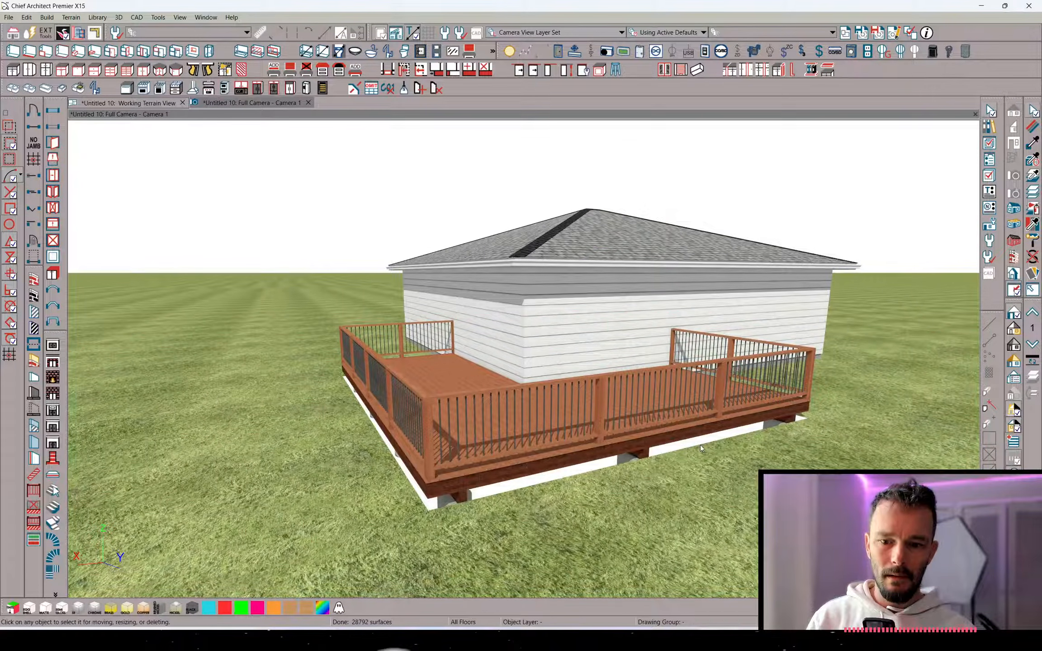
{"action": "double_click", "coordinate": [684, 449]}
{"action": "left_click", "coordinate": [682, 449]}
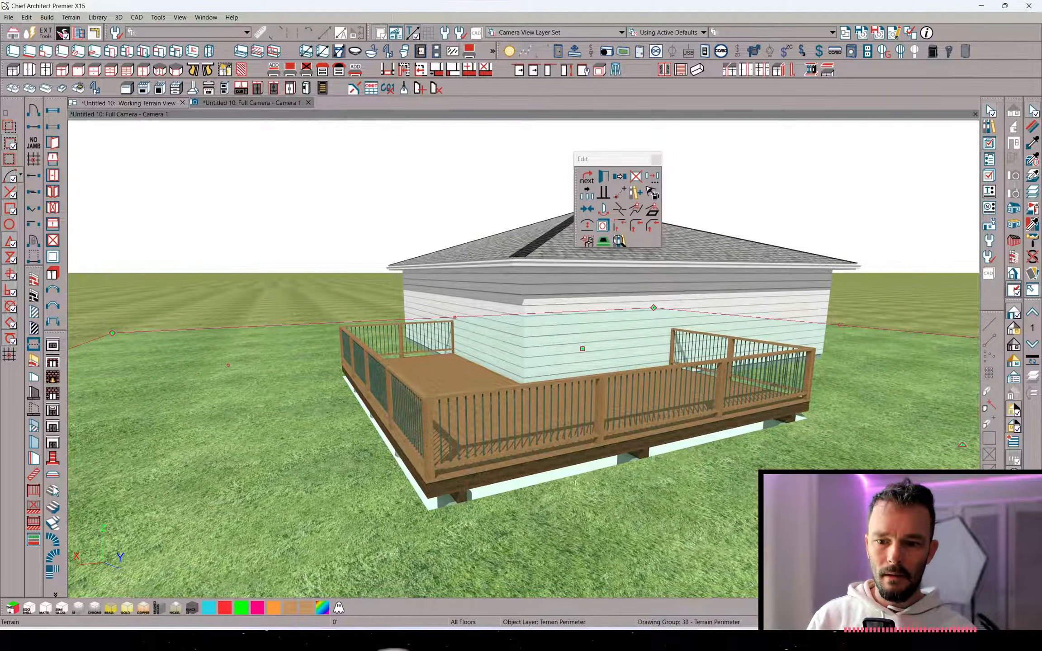
{"action": "middle_click_drag", "start_coordinate": [593, 485], "coordinate": [750, 501]}
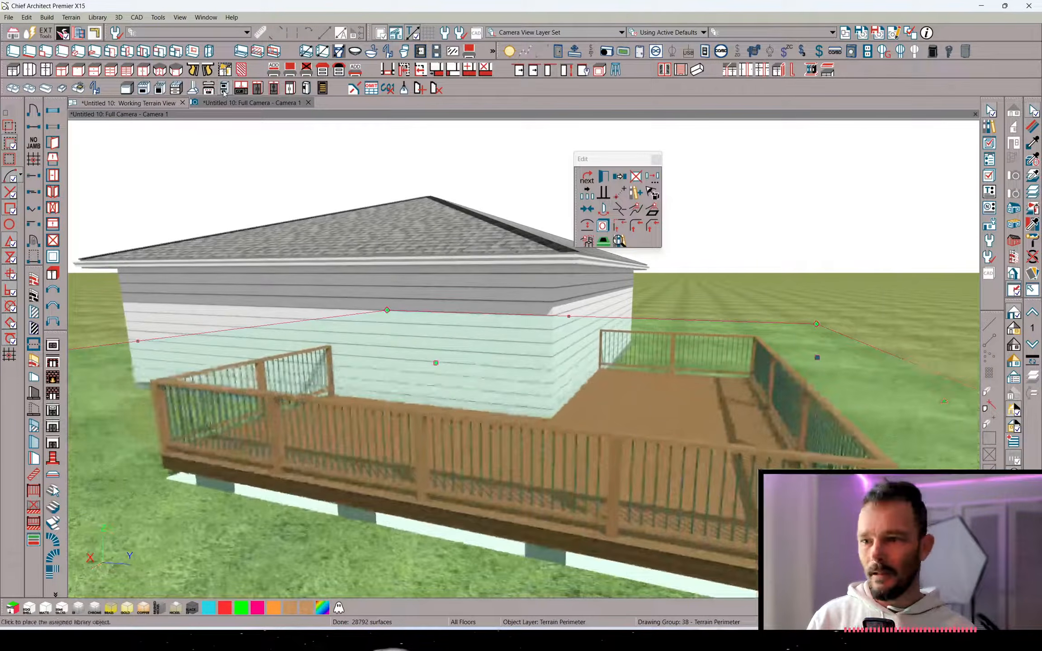
Reduce the terrain hole in plan to the house footprint by pulling its deck-side edges in to the house walls
{"action": "left_click", "coordinate": [155, 104]}
{"action": "key", "text": "space"}
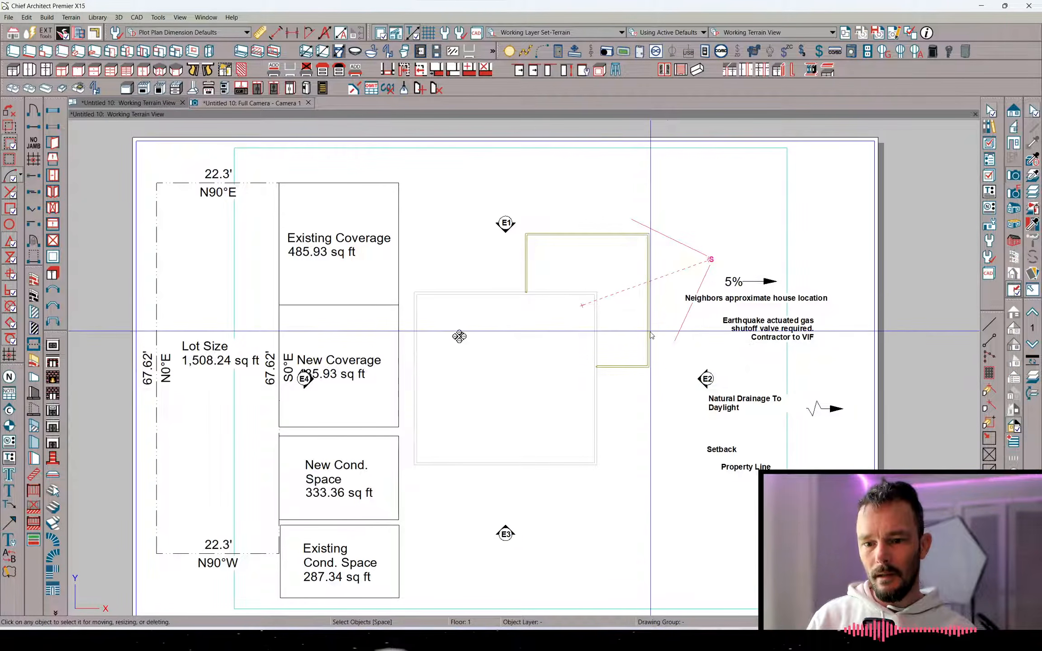
{"action": "left_click", "coordinate": [655, 347]}
{"action": "key", "text": "Tab"}
{"action": "middle_click_drag", "start_coordinate": [655, 347], "coordinate": [649, 364]}
{"action": "scroll", "coordinate": [602, 355], "scroll_direction": "up", "scroll_amount": 1}
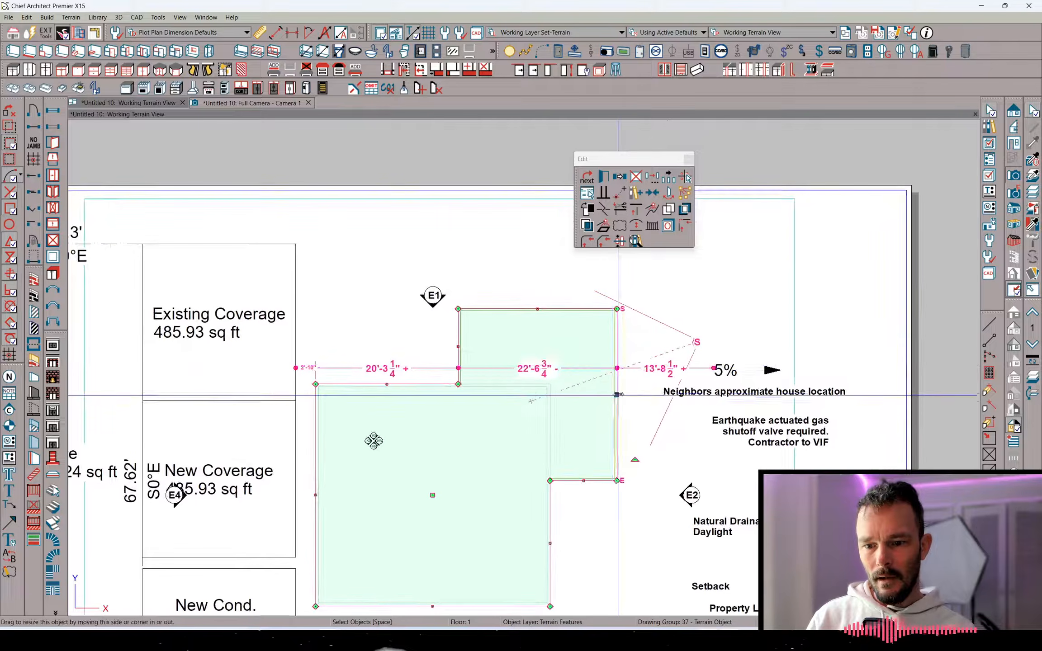
{"action": "left_click_drag", "start_coordinate": [616, 394], "coordinate": [550, 400]}
{"action": "left_click_drag", "start_coordinate": [504, 309], "coordinate": [520, 384]}
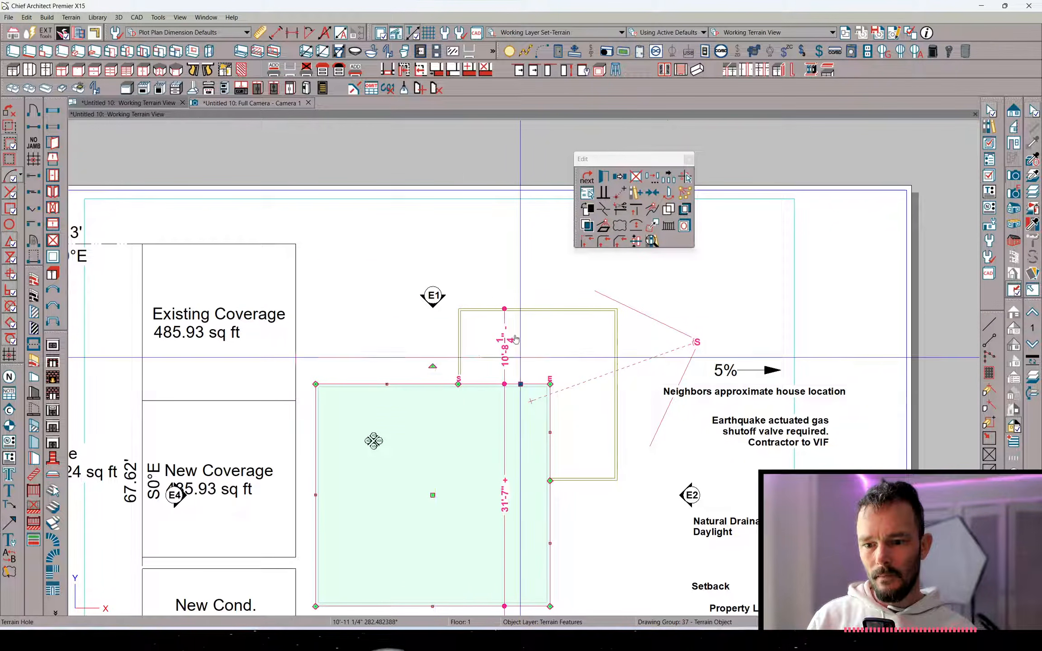
Check the reduced terrain hole under the deck in the camera view and close the plan
{"action": "left_click", "coordinate": [254, 103]}
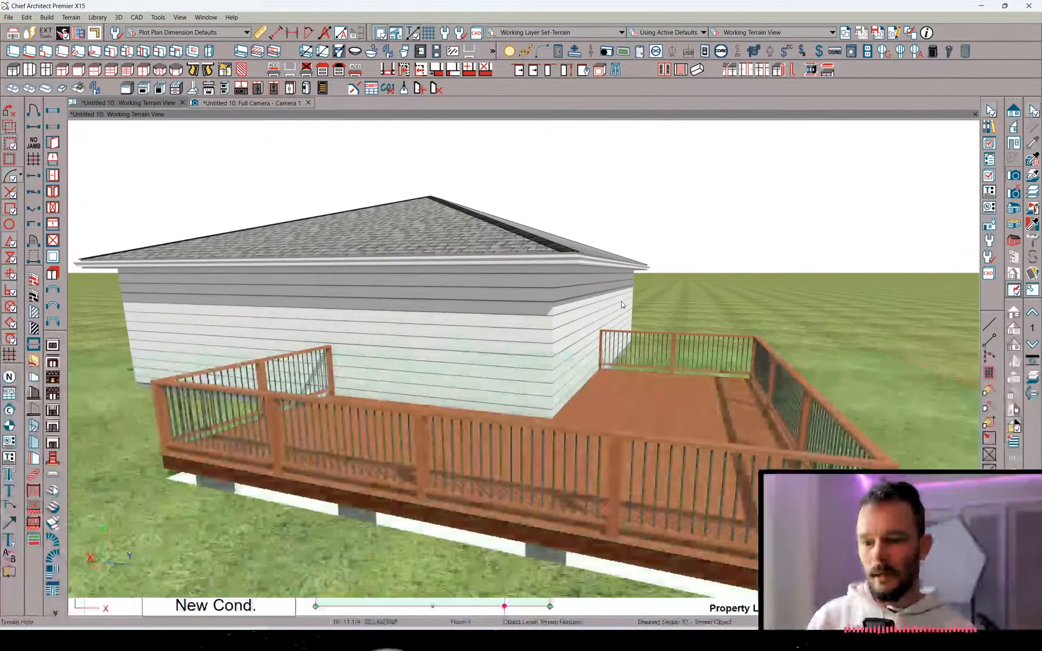
{"action": "middle_click_drag", "start_coordinate": [622, 302], "coordinate": [445, 206]}
{"action": "left_click", "coordinate": [181, 103]}
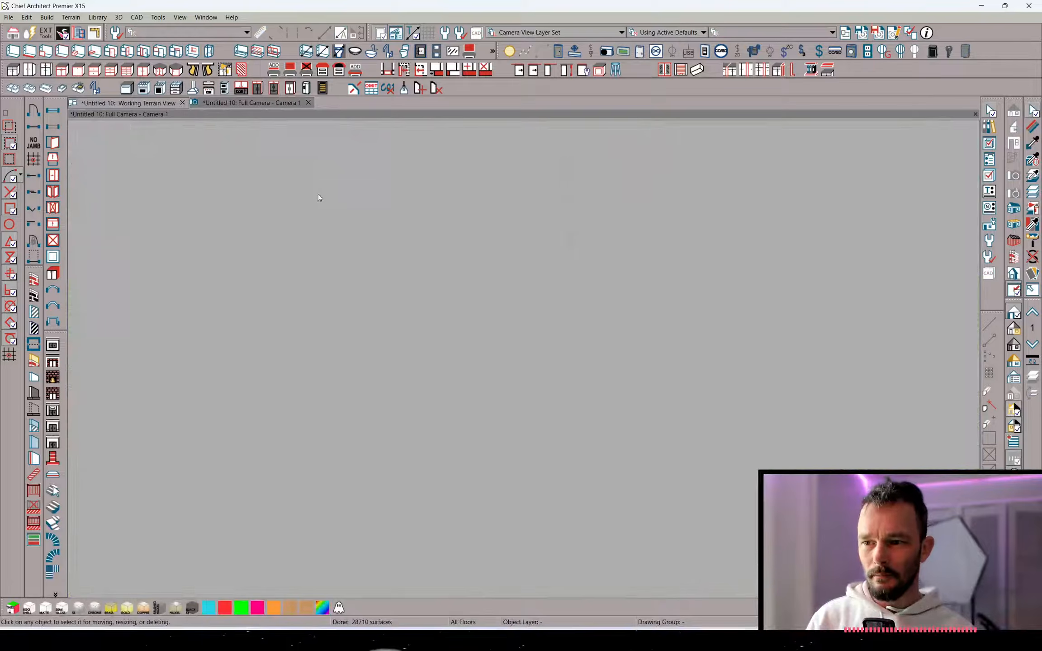
{"action": "left_click", "coordinate": [529, 330]}
Switch to the ChiefTalk forum in Chrome and open the topic "Is there a way to print with the reference grid on?"
{"action": "key", "text": "alt+Tab"}
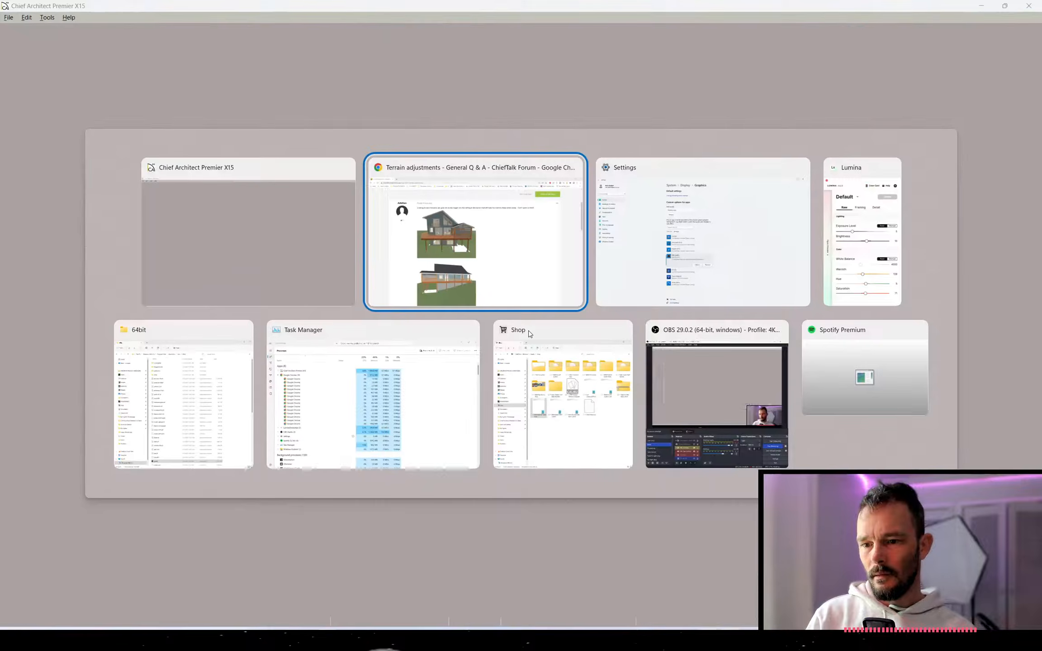
{"action": "left_click", "coordinate": [12, 27]}
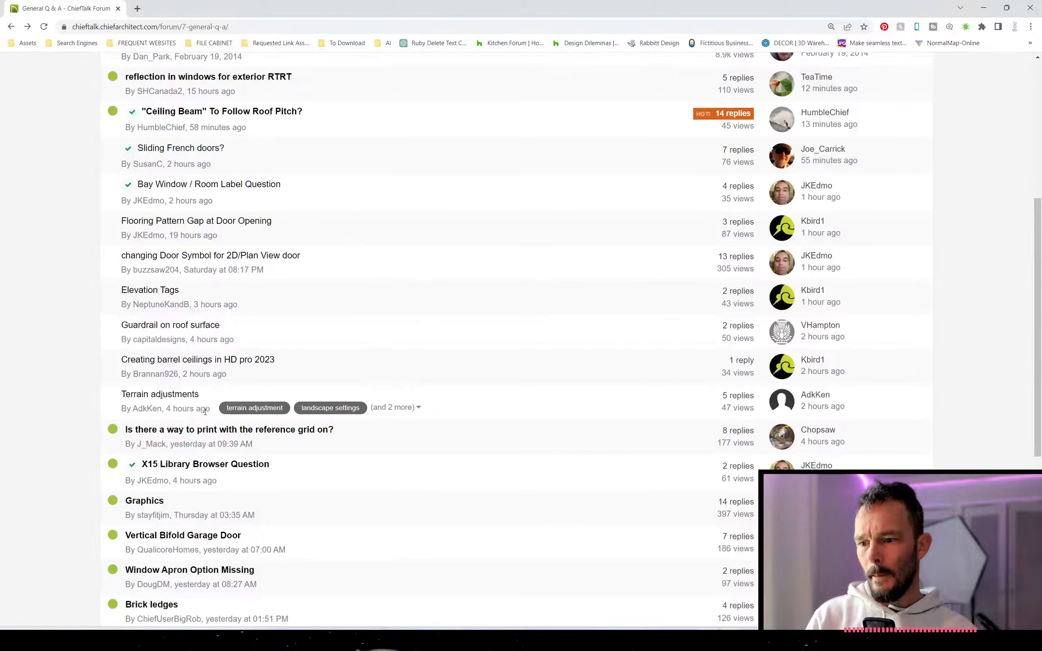
{"action": "left_click", "coordinate": [181, 432]}
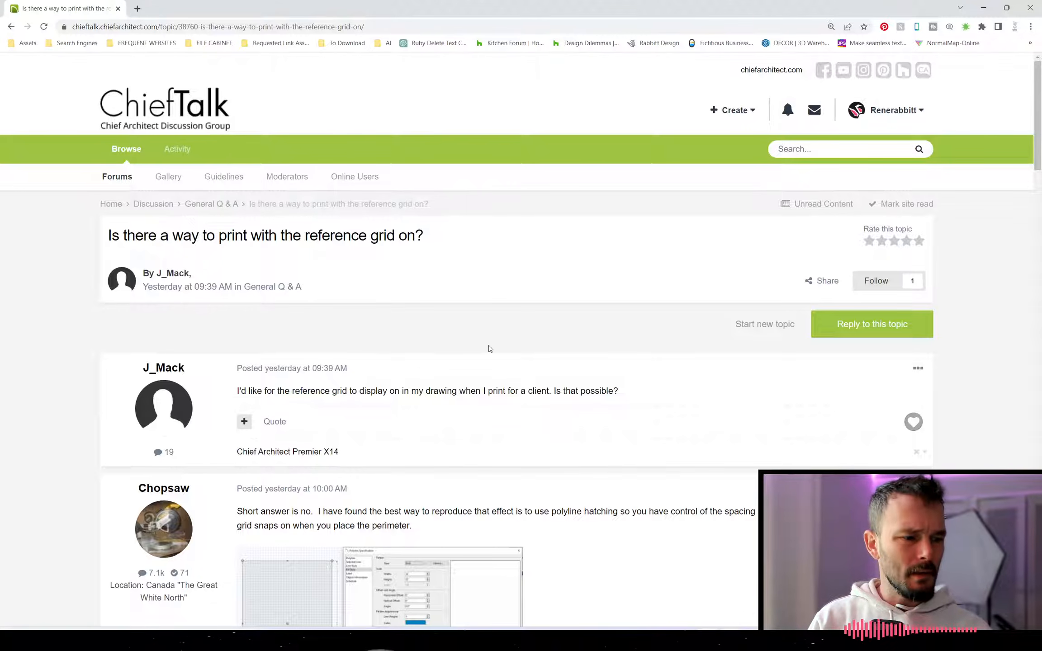
Switch to Chief Architect and draw an 88' vertical CAD line along the sheet's right edge in the new plan
{"action": "key", "text": "alt+Tab"}
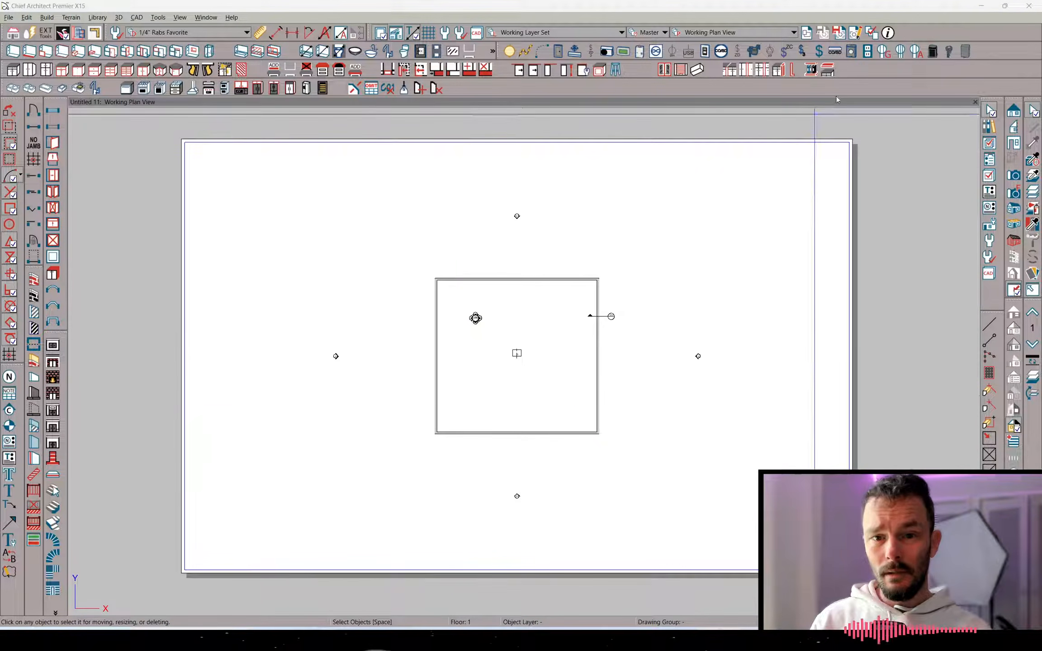
{"action": "right_click", "coordinate": [747, 230]}
{"action": "left_click", "coordinate": [720, 255]}
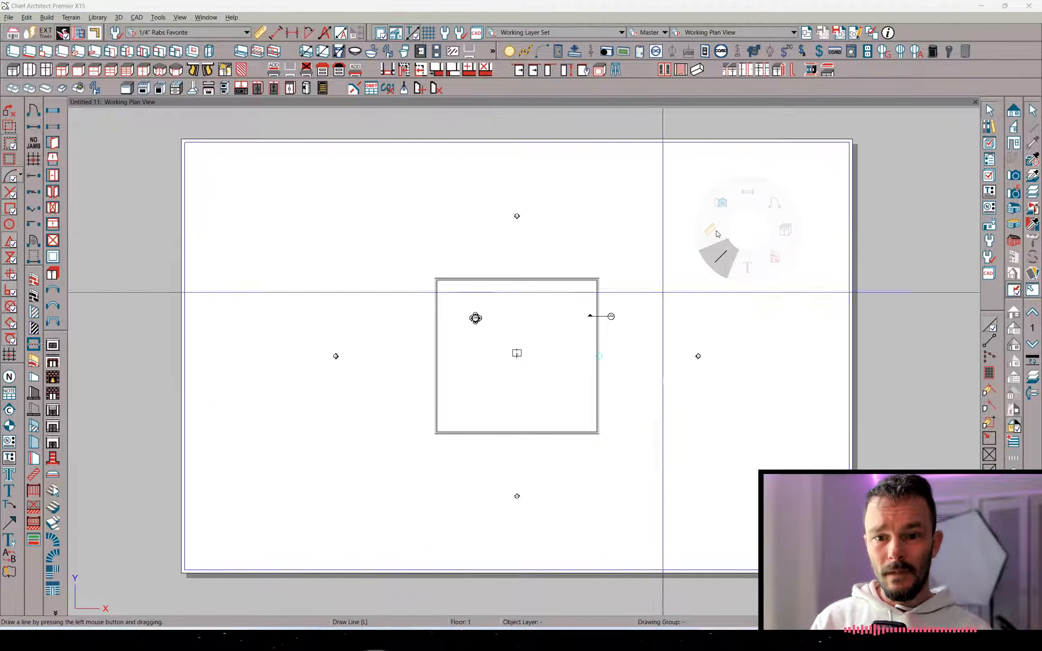
{"action": "left_click_drag", "start_coordinate": [854, 138], "coordinate": [857, 573]}
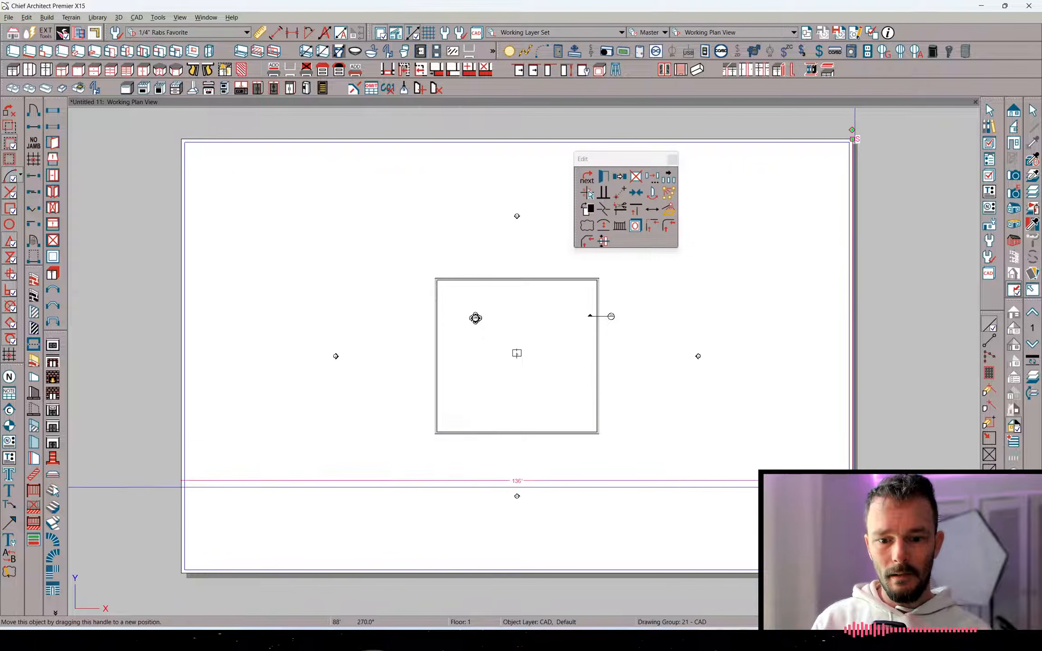
Try to repeat the CAD line leftward across the sheet with Multiple Copy, using a 30" primary offset between copies
{"action": "right_click", "coordinate": [854, 487]}
{"action": "left_click", "coordinate": [854, 450]}
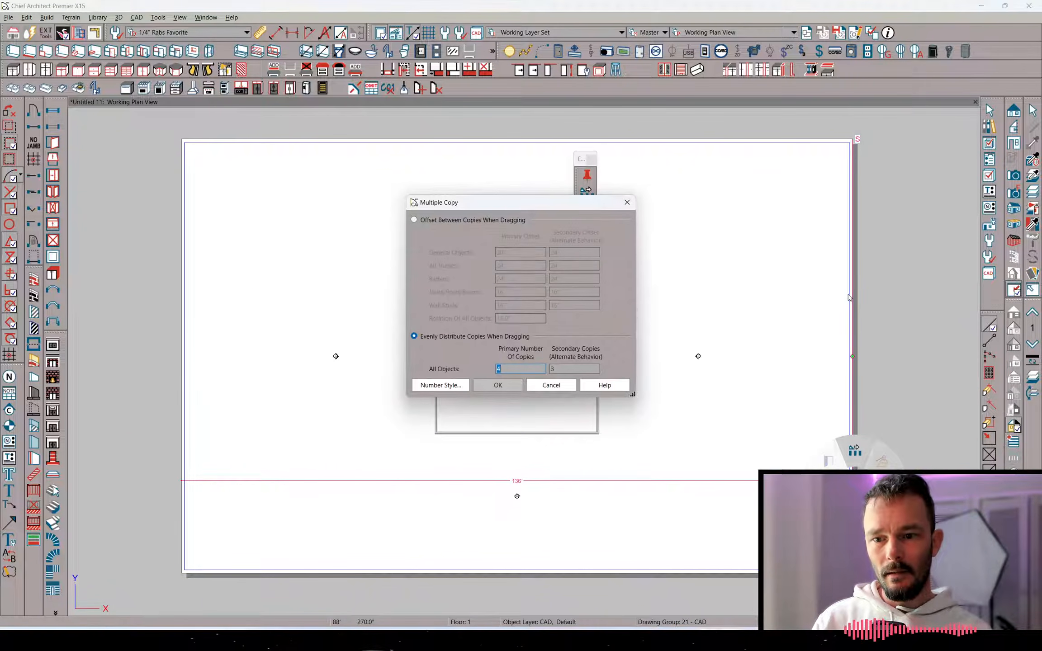
{"action": "left_click", "coordinate": [500, 221]}
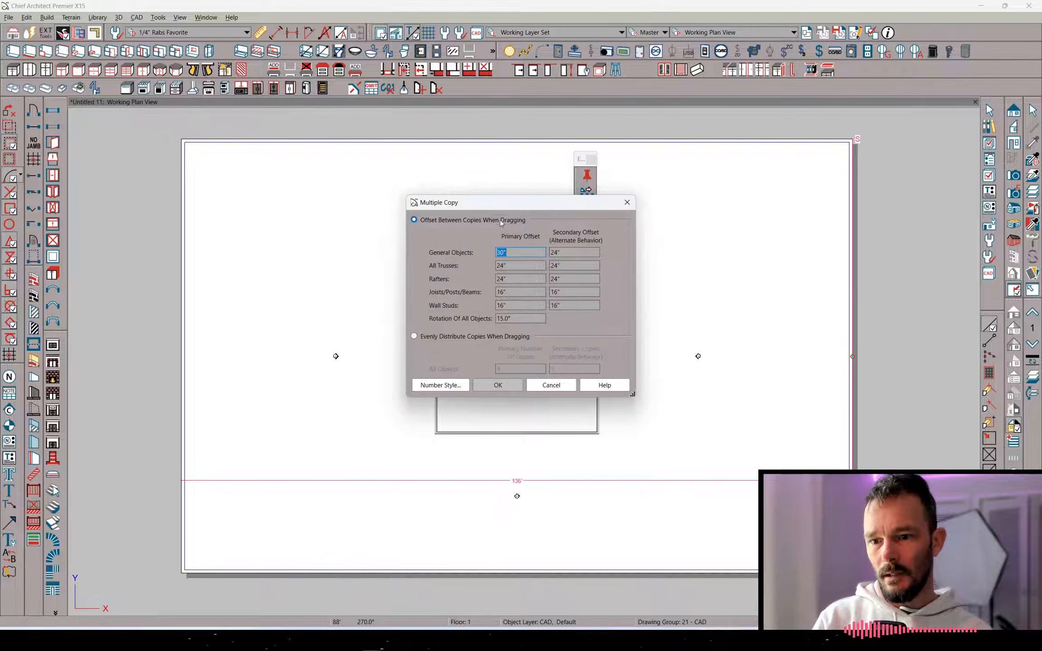
{"action": "key", "text": "Return"}
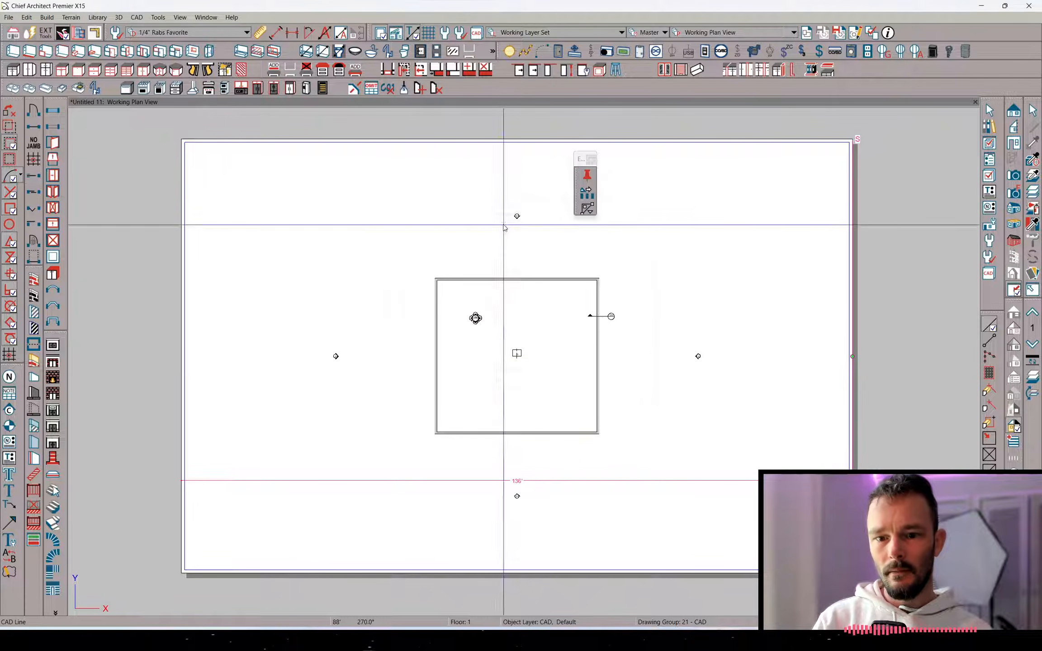
{"action": "left_click_drag", "start_coordinate": [855, 360], "coordinate": [141, 355]}
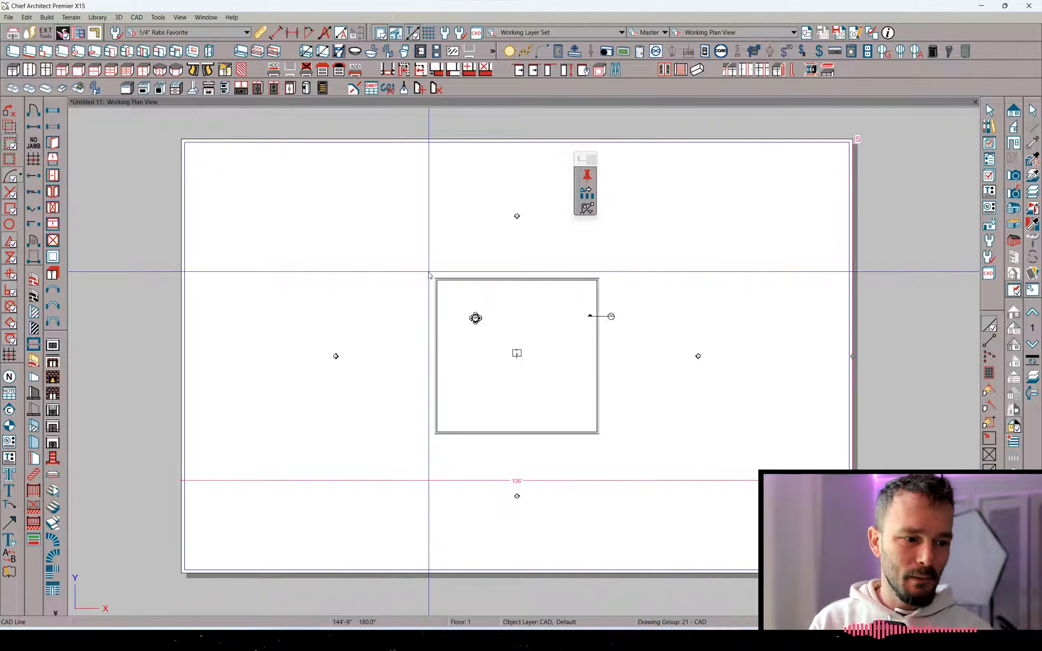
Switch to Chrome and return to the ChiefTalk General Q & A topic list
{"action": "key", "text": "alt+Tab"}
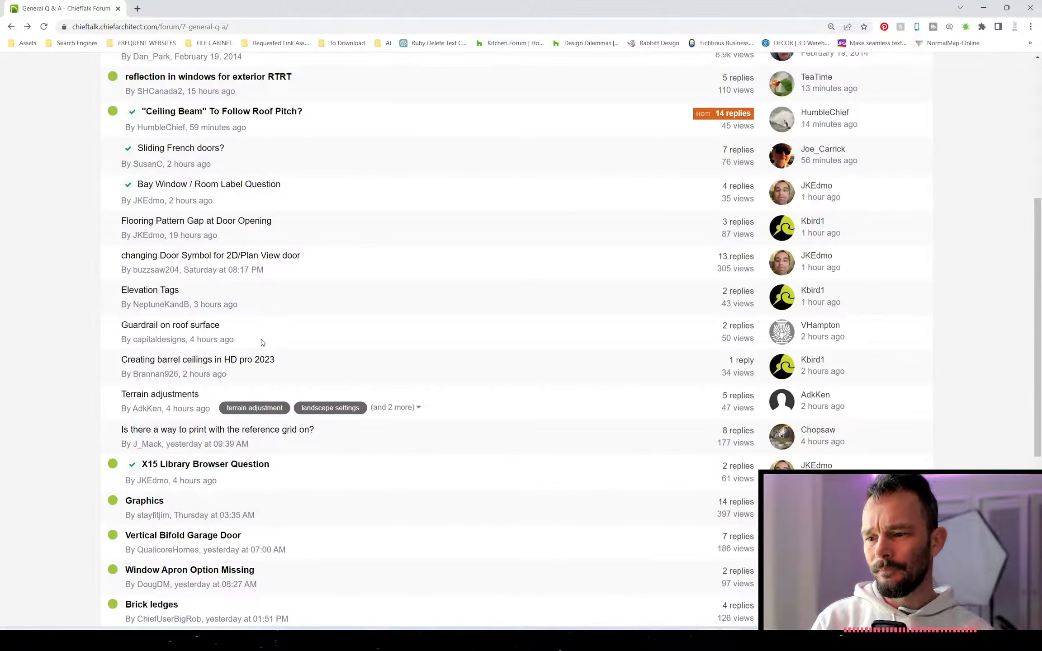
Open the "X15 Library Browser Question" topic and read the original post about the folder-level graphical overview
{"action": "left_click", "coordinate": [202, 465]}
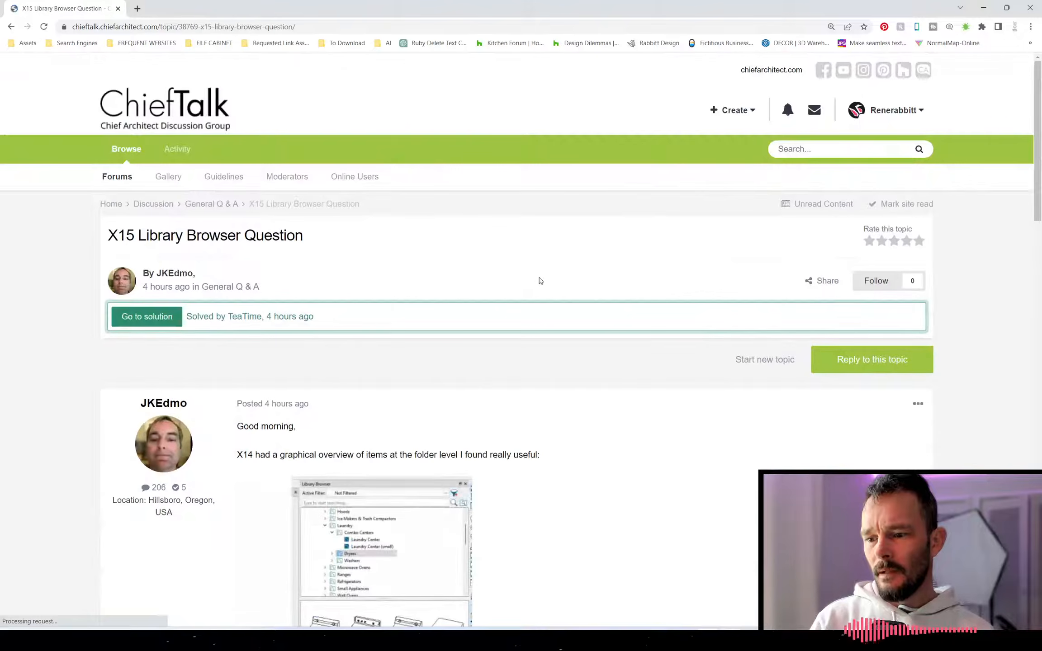
{"action": "scroll", "coordinate": [367, 315], "scroll_direction": "down", "scroll_amount": 2}
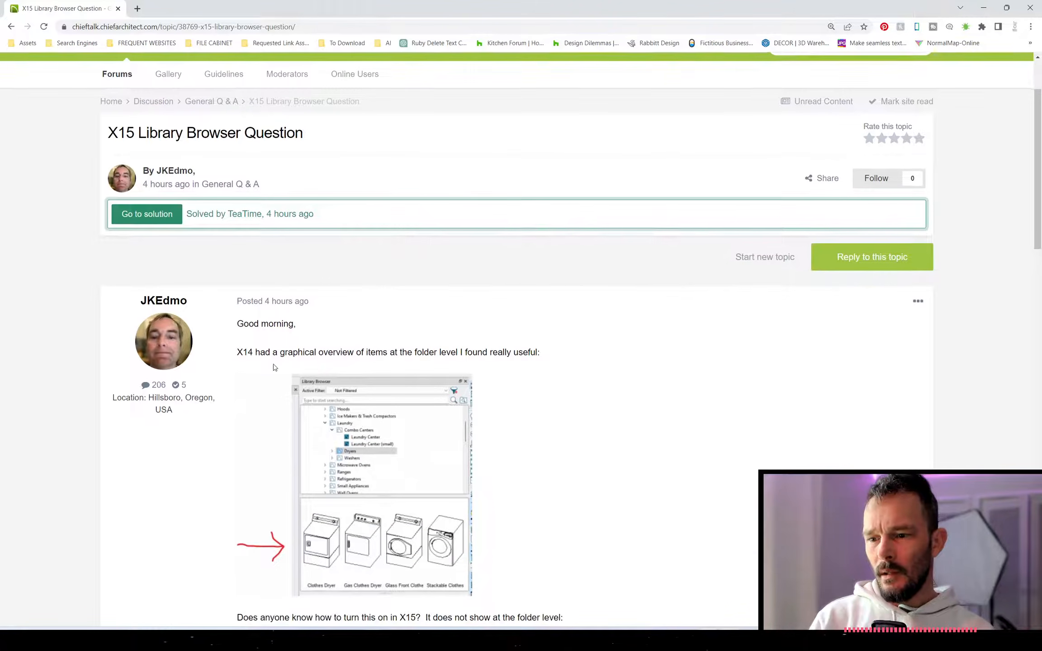
{"action": "scroll", "coordinate": [277, 363], "scroll_direction": "down", "scroll_amount": 1}
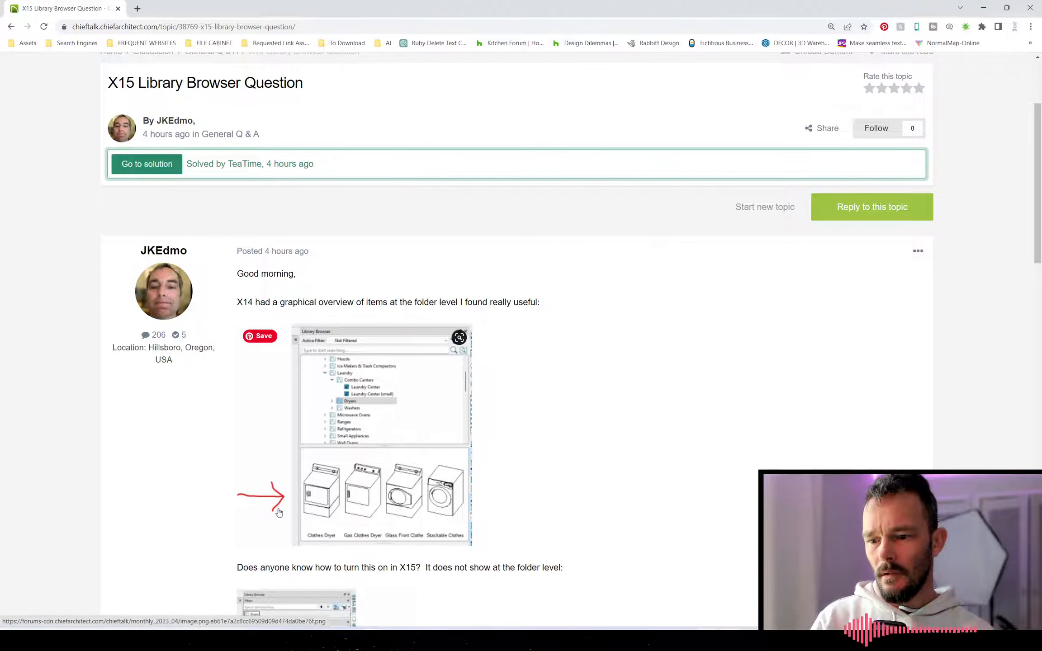
{"action": "scroll", "coordinate": [429, 450], "scroll_direction": "down", "scroll_amount": 3}
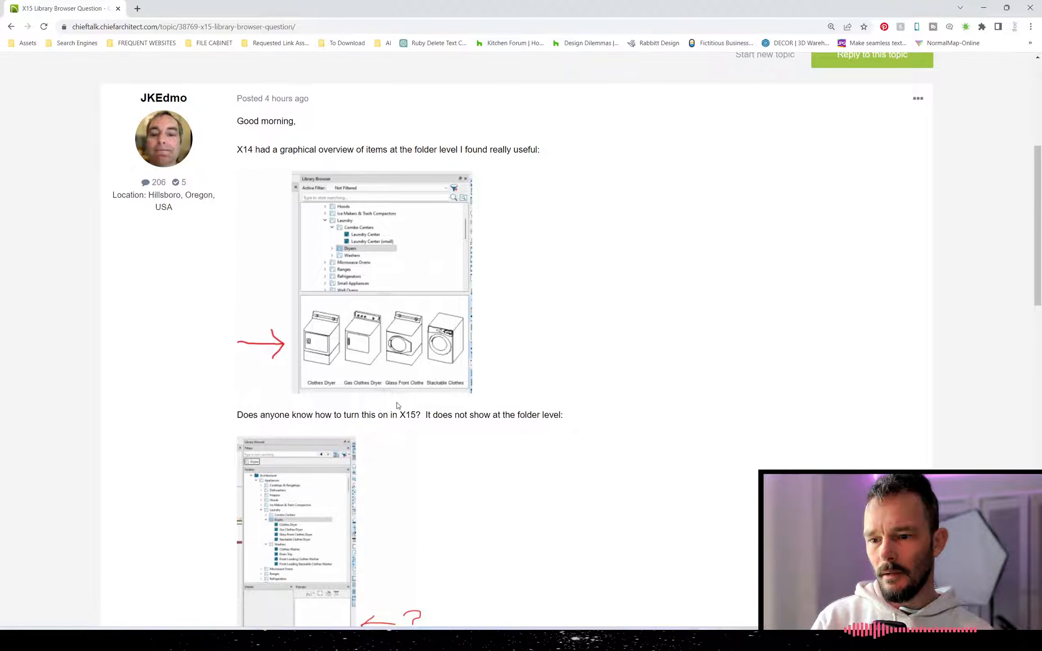
{"action": "scroll", "coordinate": [393, 407], "scroll_direction": "down", "scroll_amount": 1}
Enlarge the post's X14 and X15 Library Browser screenshots to compare their layouts, and close each enlarged image
{"action": "left_click", "coordinate": [382, 322]}
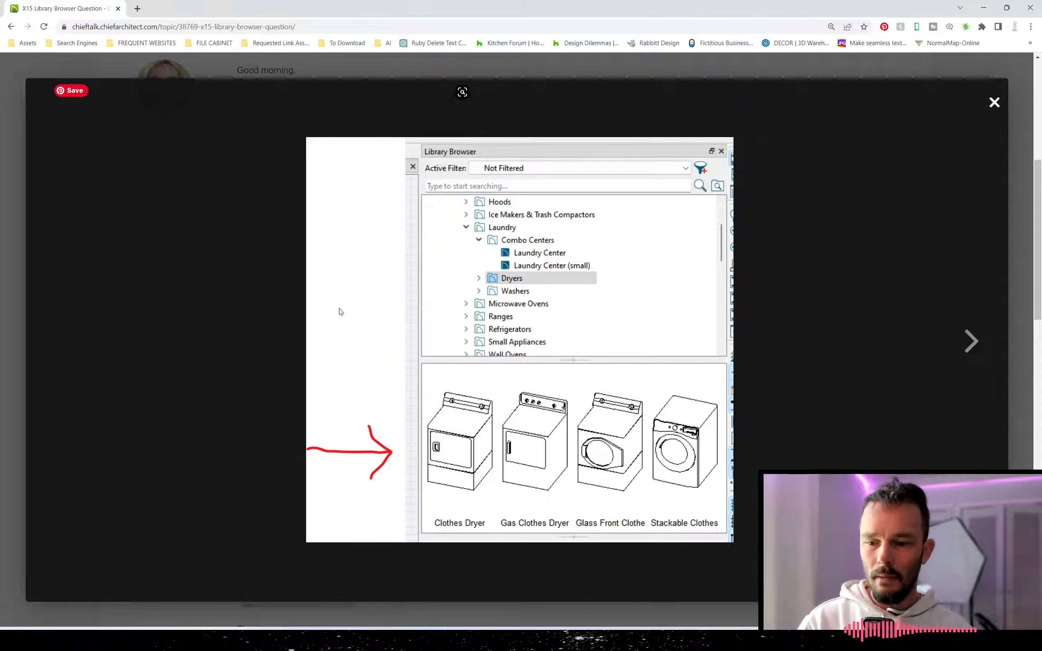
{"action": "scroll", "coordinate": [583, 430], "scroll_direction": "down", "scroll_amount": 3}
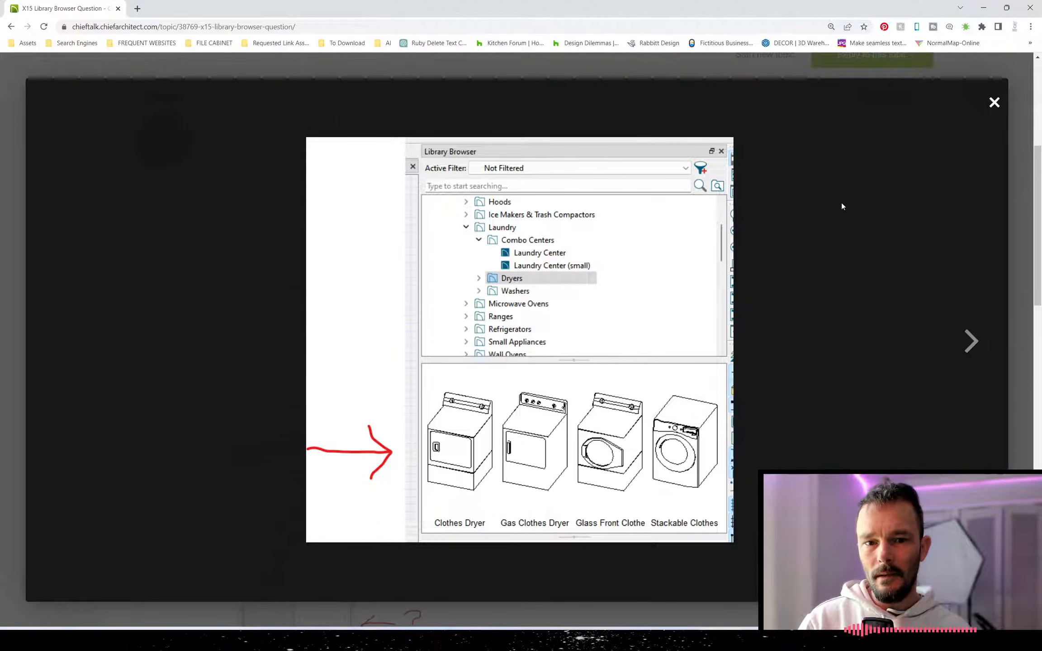
{"action": "key", "text": "Right"}
{"action": "left_click", "coordinate": [993, 103]}
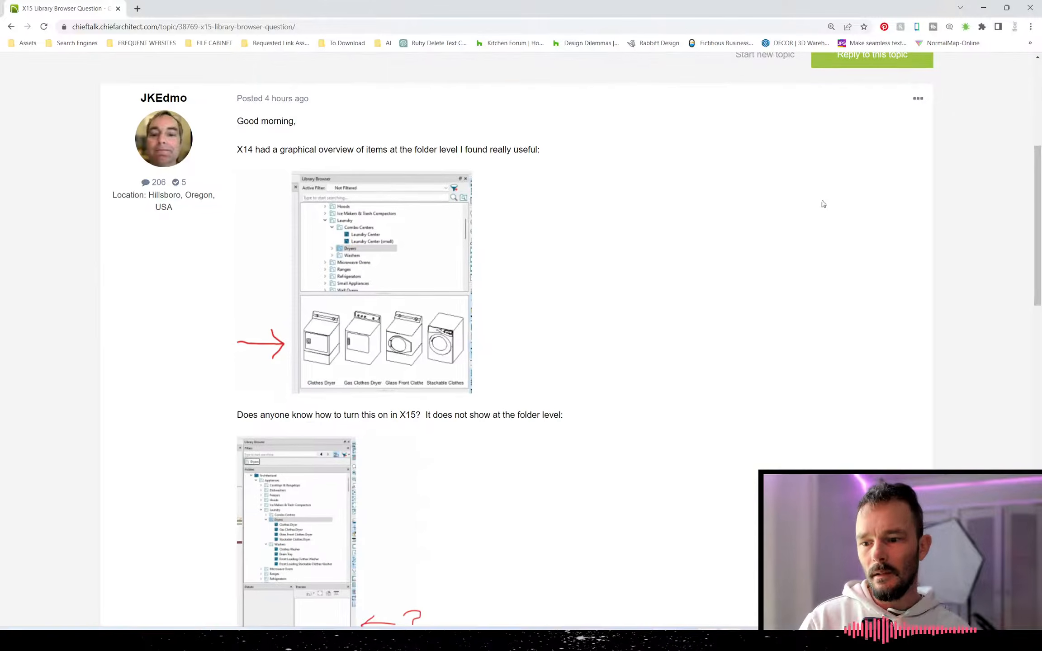
{"action": "scroll", "coordinate": [396, 474], "scroll_direction": "down", "scroll_amount": 2}
{"action": "left_click", "coordinate": [318, 490]}
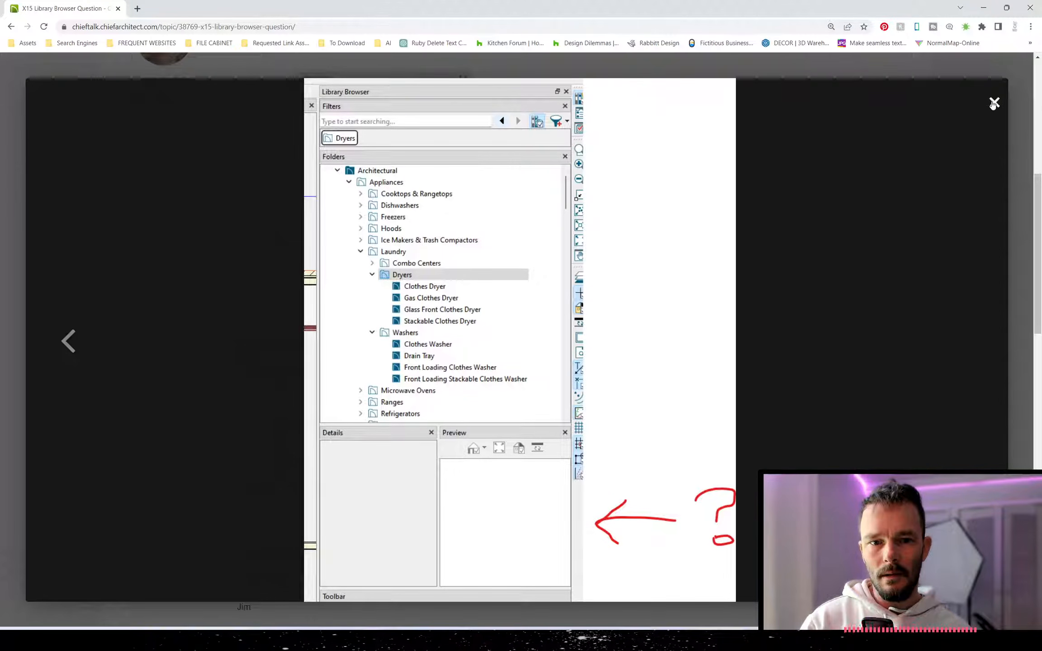
{"action": "left_click", "coordinate": [954, 118]}
Switch to Chief Architect and open the Library Browser over the plan to examine its preview and display options, then close it
{"action": "key", "text": "alt+Tab"}
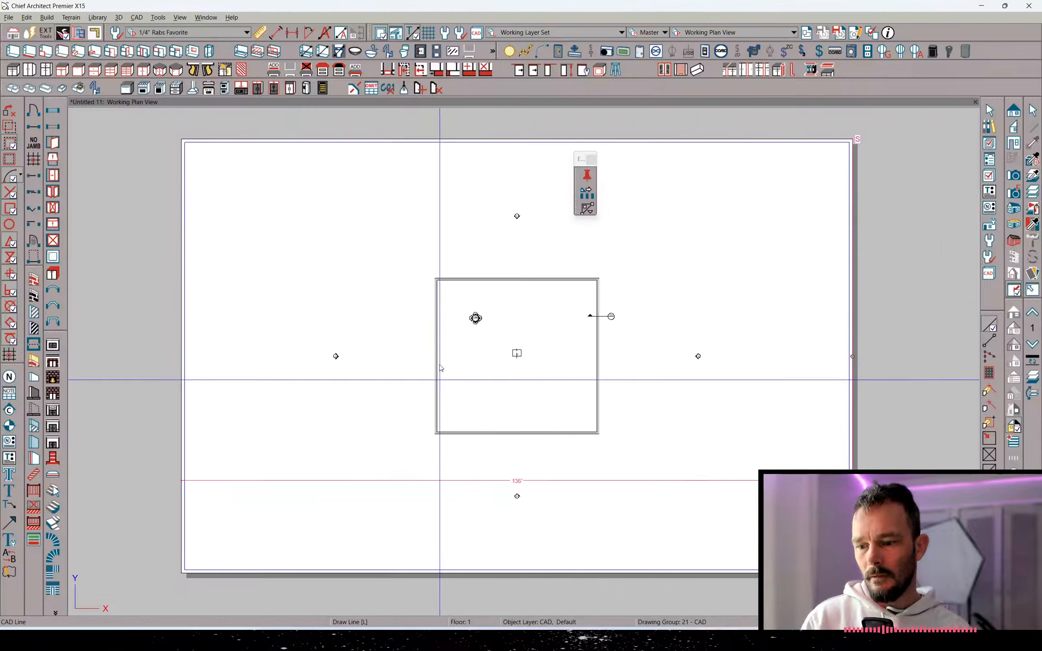
{"action": "key", "text": "y"}
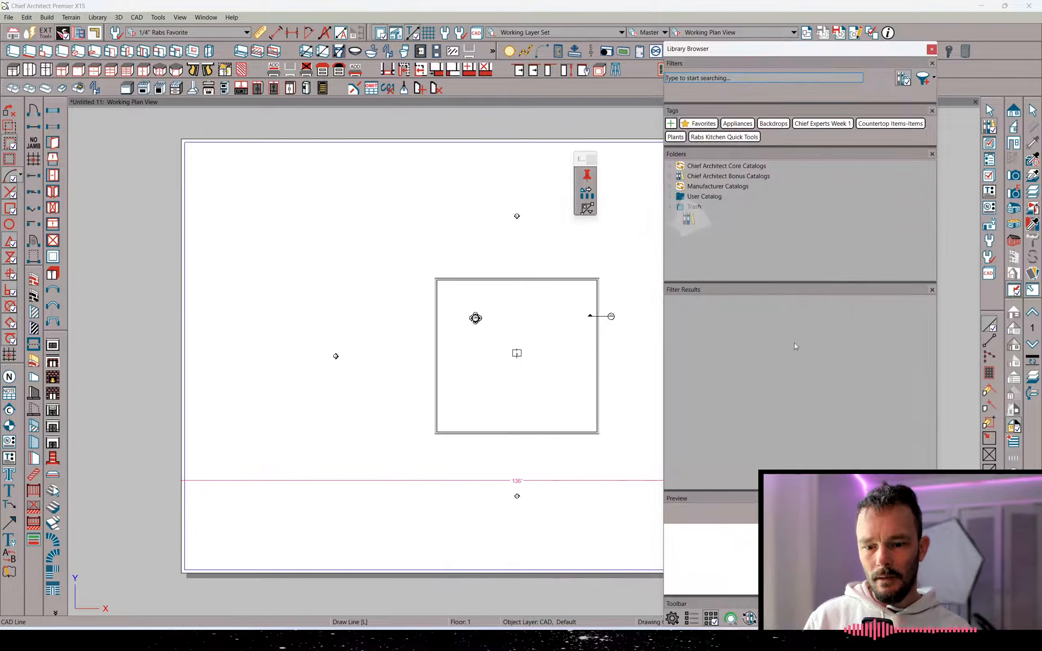
{"action": "left_click_drag", "start_coordinate": [800, 55], "coordinate": [581, 26]}
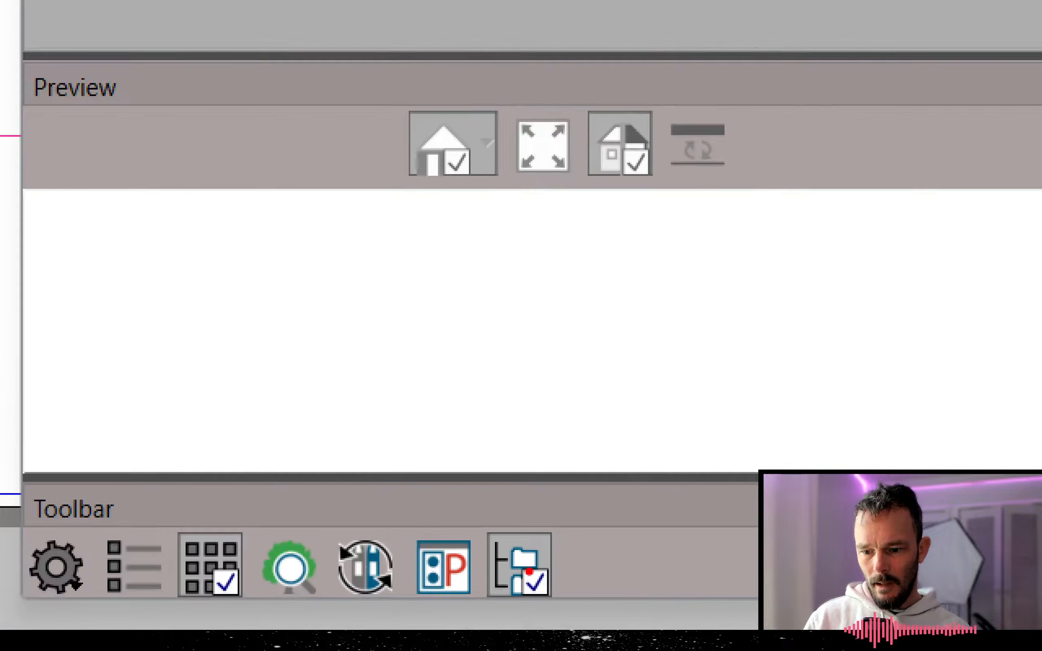
{"action": "mouse_move", "coordinate": [583, 515]}
{"action": "left_mouse_down"}
{"action": "mouse_move", "coordinate": [574, 565]}
{"action": "mouse_move", "coordinate": [430, 493]}
{"action": "mouse_move", "coordinate": [584, 506]}
{"action": "left_mouse_up"}
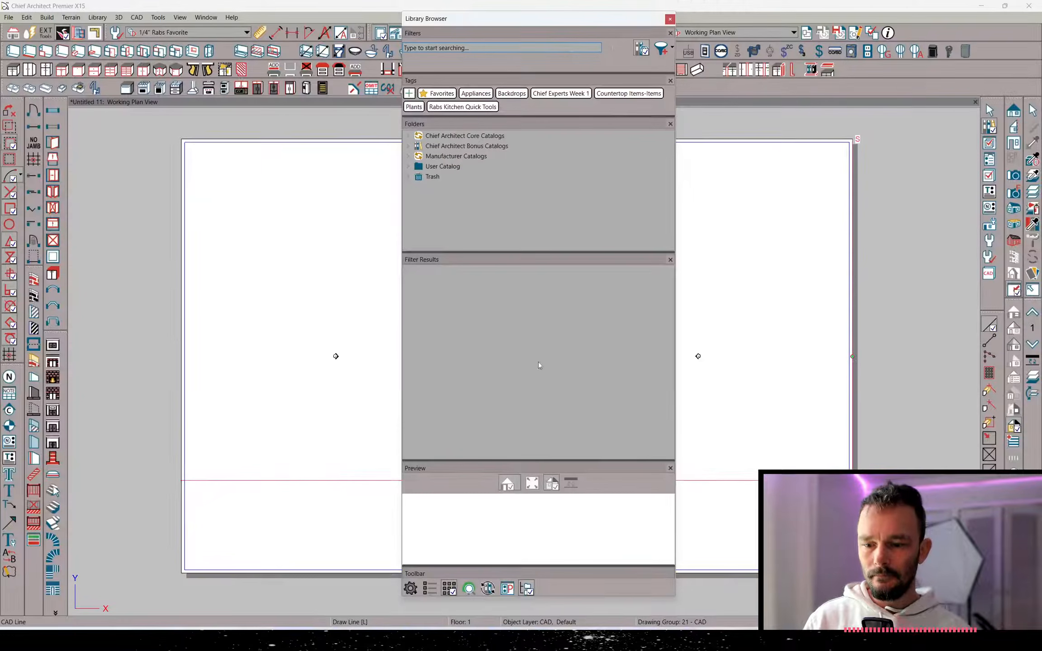
{"action": "left_click", "coordinate": [669, 19]}
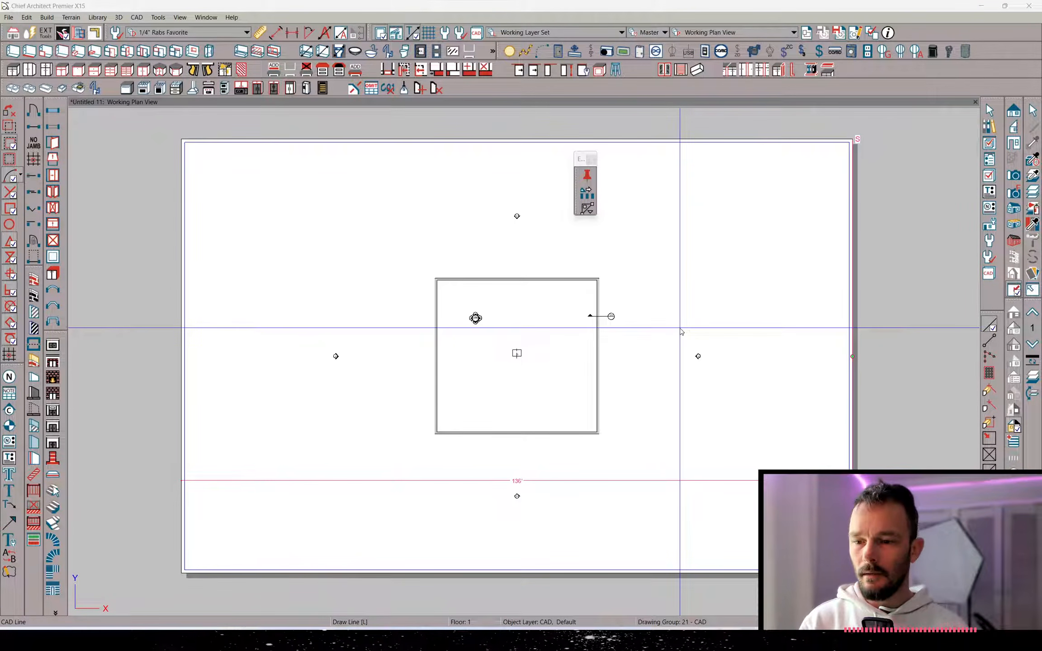
Switch to Chrome, return to the General Q & A topic list and open the "Graphics" topic
{"action": "key", "text": "alt+Tab"}
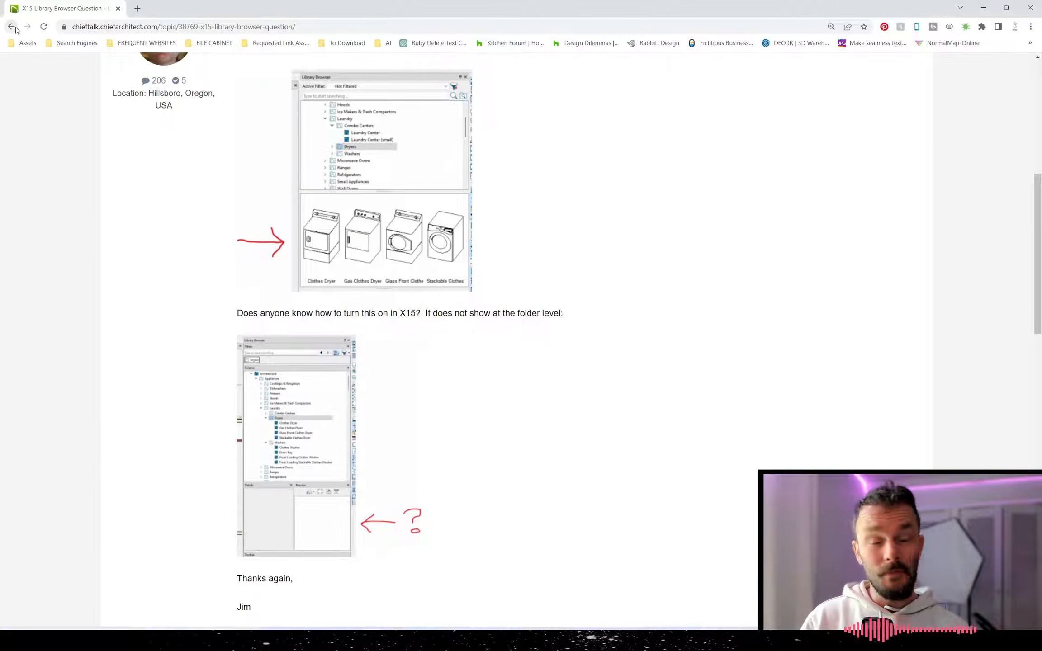
{"action": "left_click", "coordinate": [11, 26]}
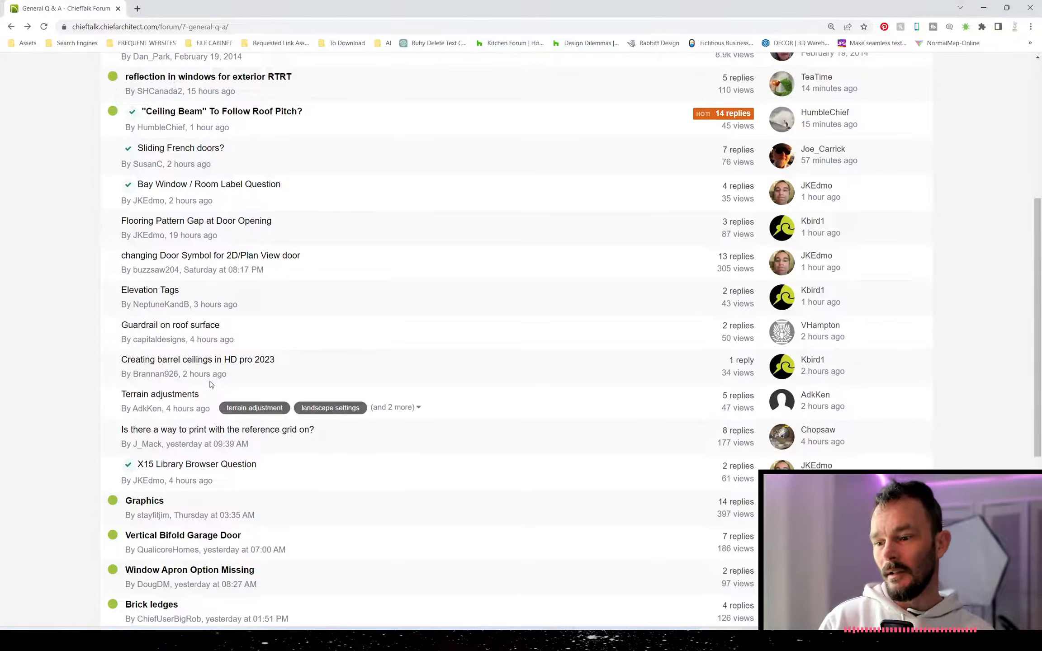
{"action": "scroll", "coordinate": [145, 362], "scroll_direction": "down", "scroll_amount": 3}
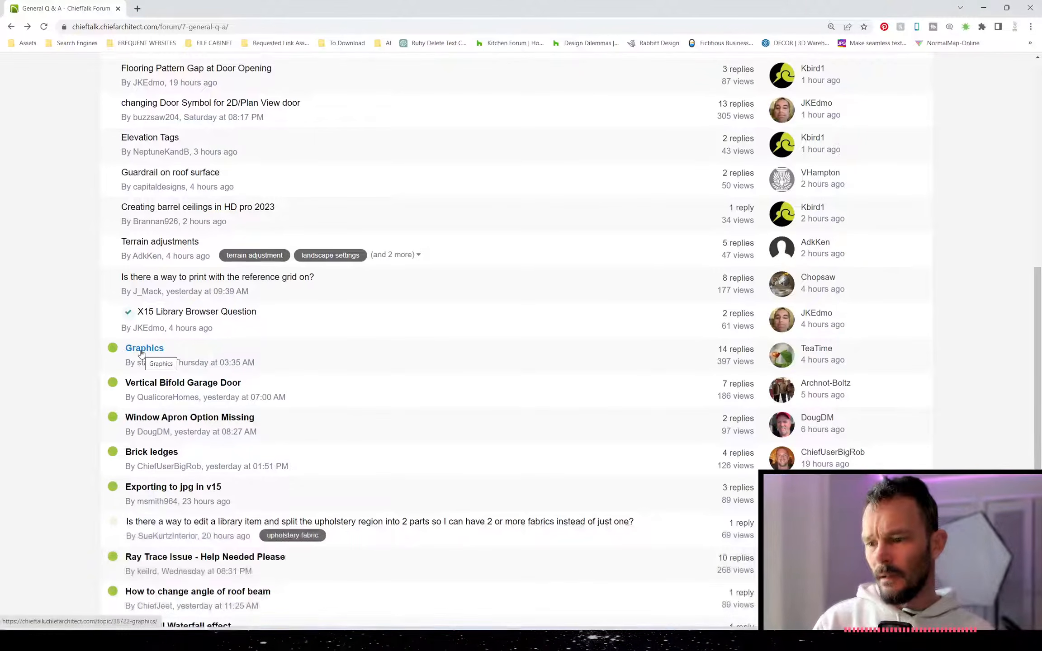
{"action": "left_click", "coordinate": [143, 354]}
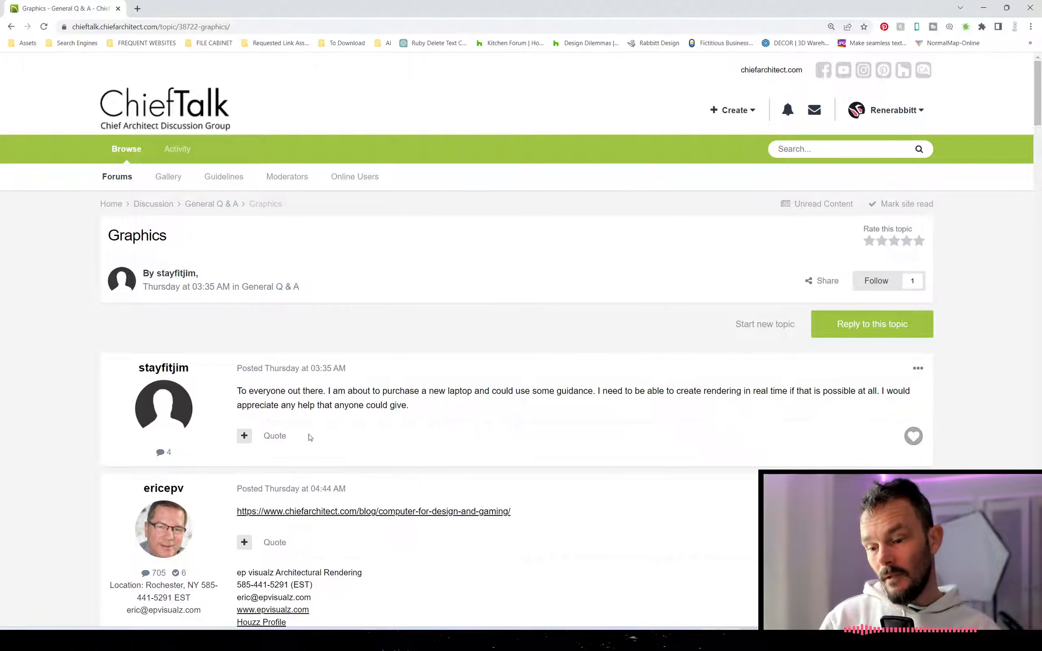
Switch to Chief Architect, open the second plan among the recent files, a Houzz kitchen, and open its perspective camera's view
{"action": "key", "text": "alt+Tab"}
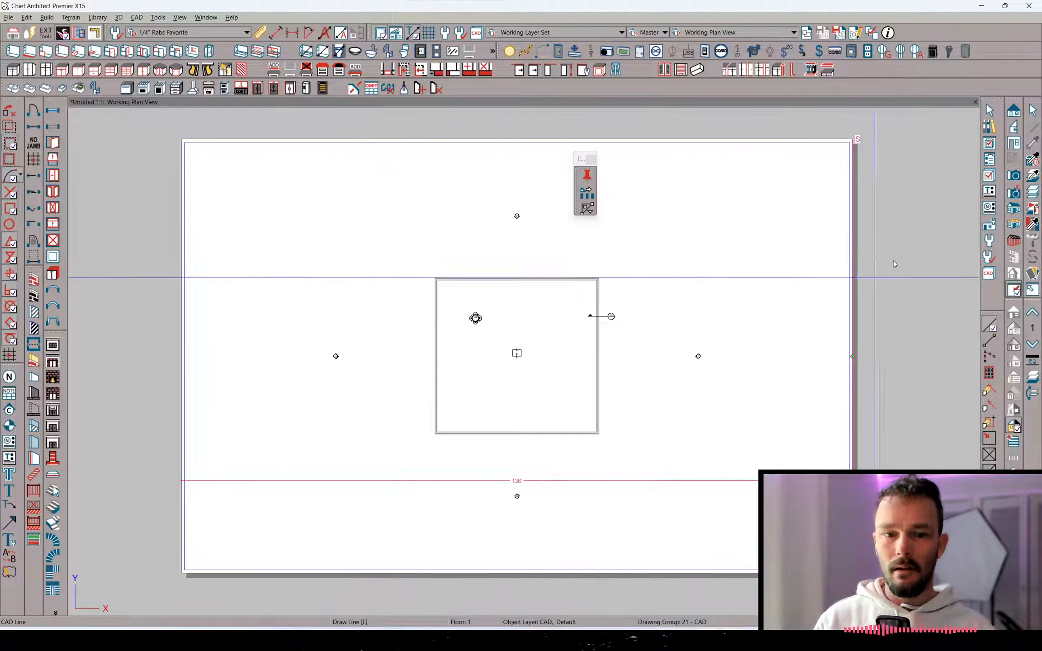
{"action": "left_click", "coordinate": [8, 17]}
{"action": "mouse_move", "coordinate": [113, 74]}
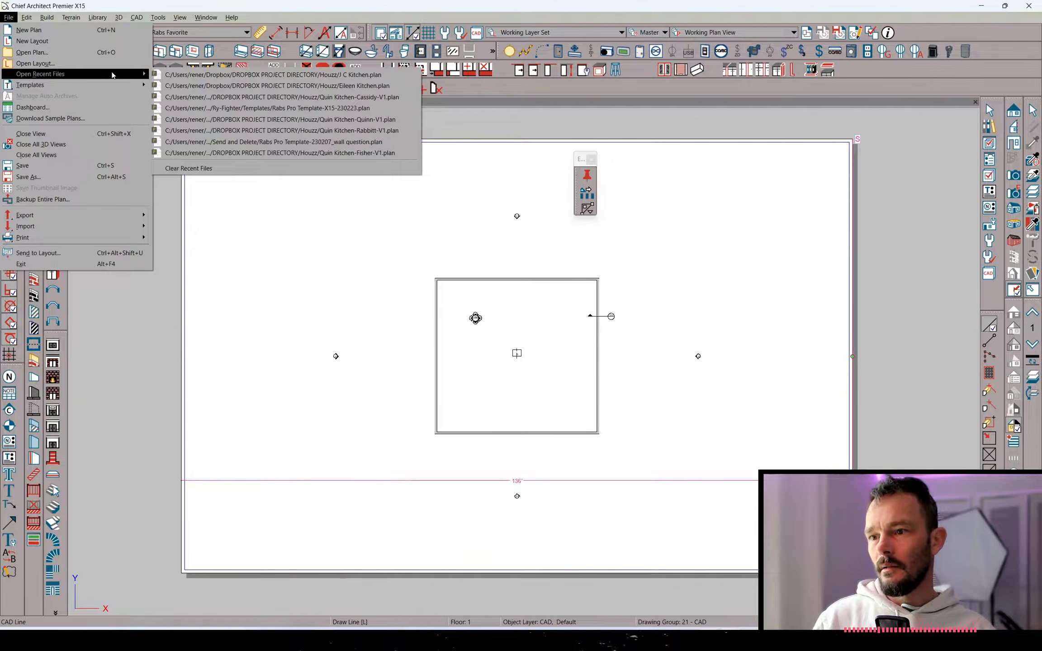
{"action": "left_click", "coordinate": [322, 90]}
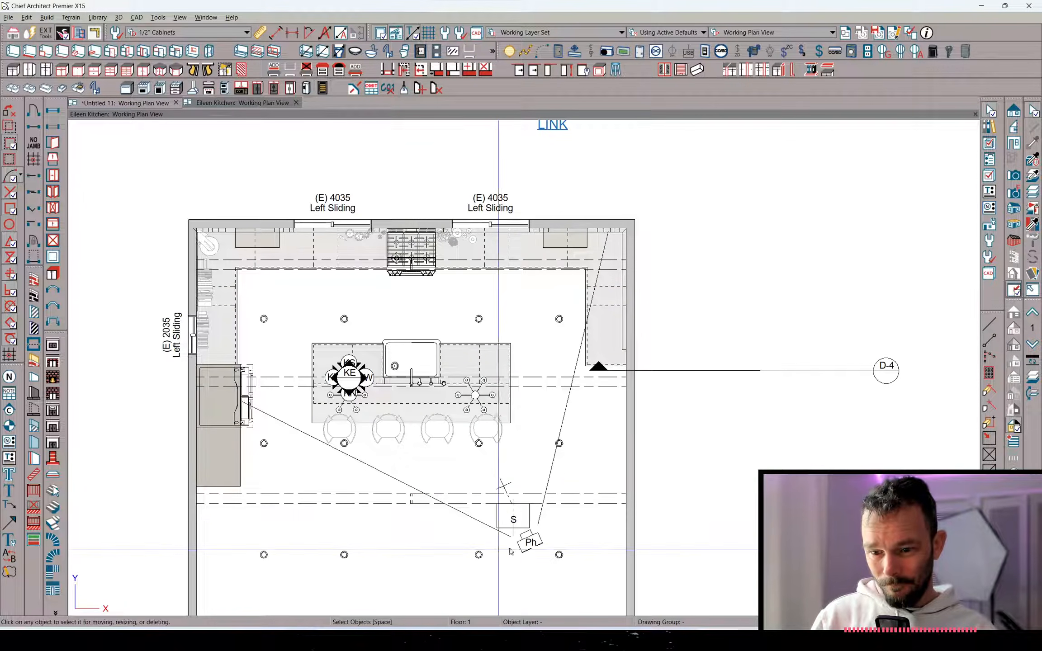
{"action": "left_click", "coordinate": [529, 541]}
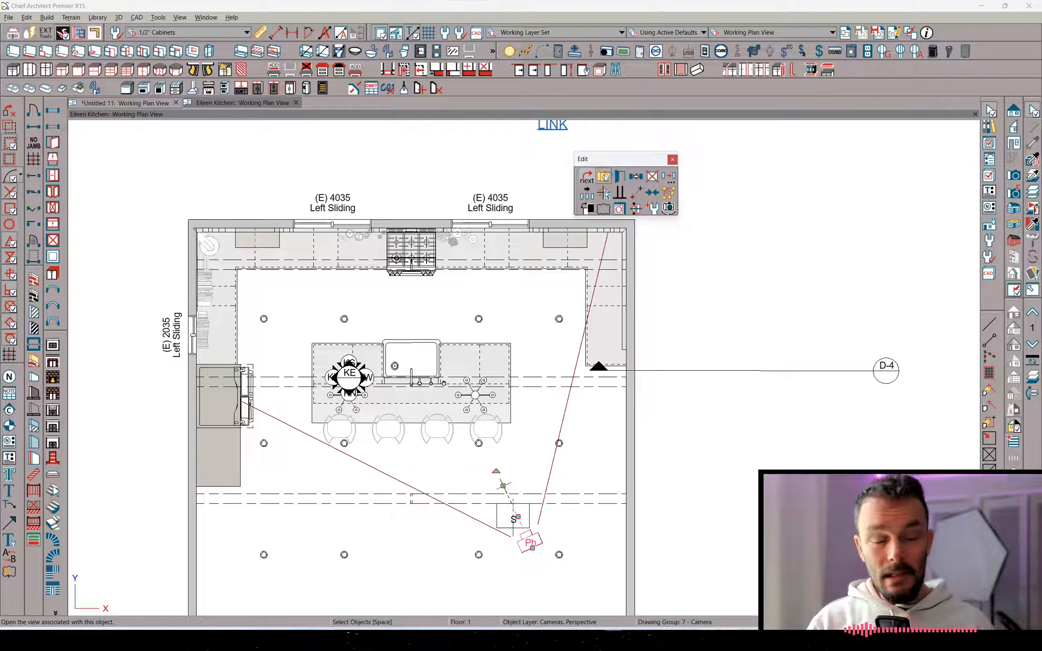
{"action": "left_click", "coordinate": [604, 176]}
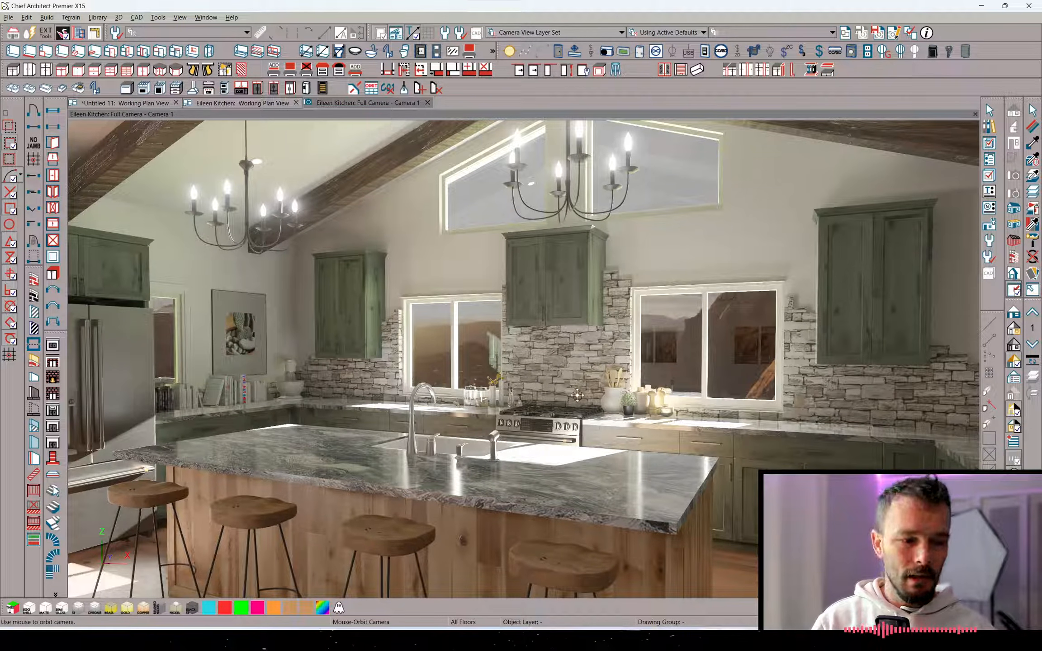
Switch to File Explorer, browse to RENDERINGS > KITCHEN > Houzz Renderings, and view the finished image of the same kitchen for comparison
{"action": "left_click", "coordinate": [392, 638]}
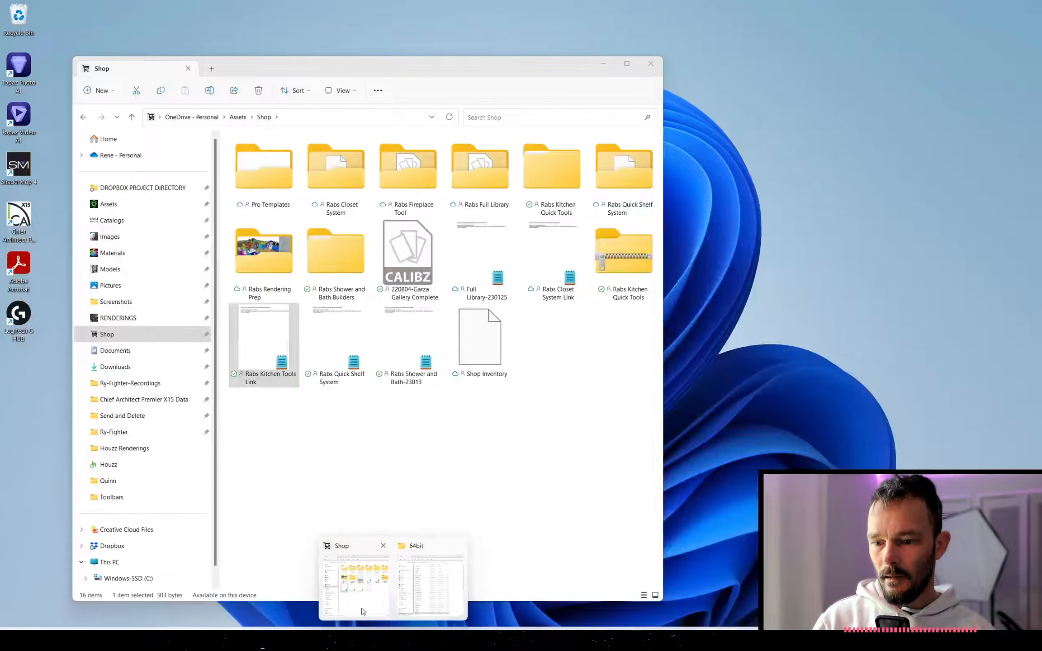
{"action": "left_click", "coordinate": [361, 611]}
{"action": "left_click", "coordinate": [135, 319]}
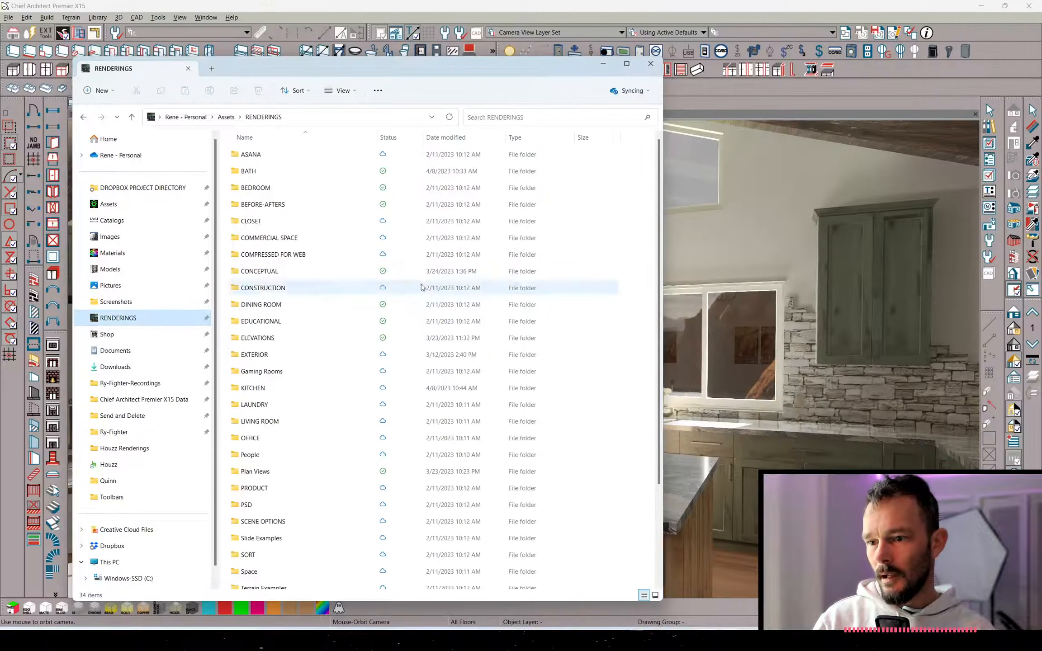
{"action": "double_click", "coordinate": [274, 388]}
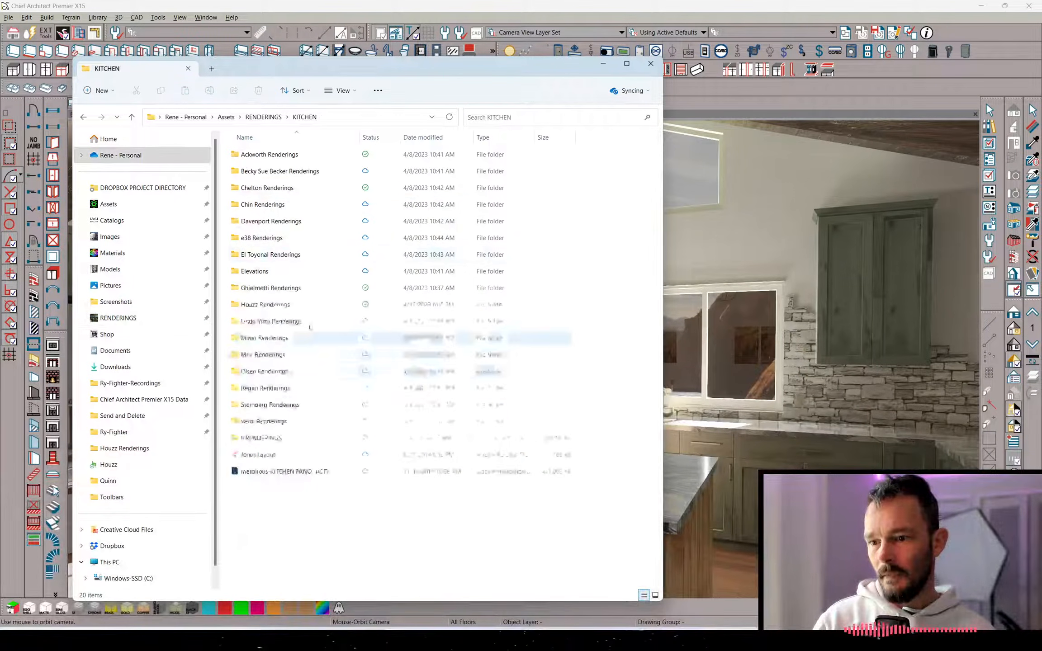
{"action": "double_click", "coordinate": [265, 305]}
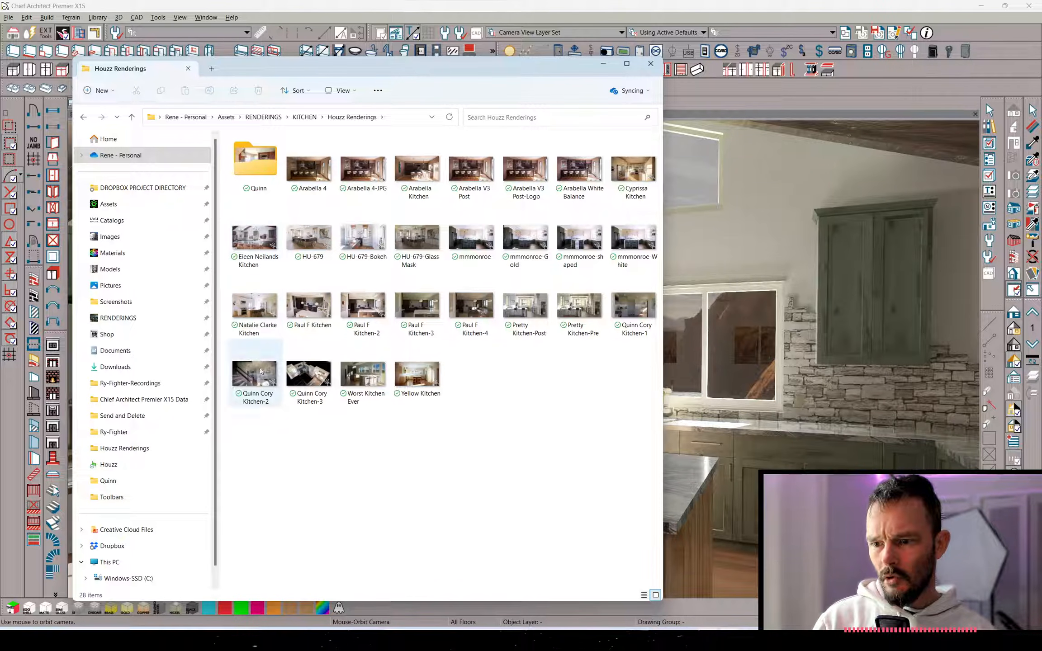
{"action": "scroll", "coordinate": [495, 340], "scroll_direction": "up", "scroll_amount": 2, "text": "ctrl"}
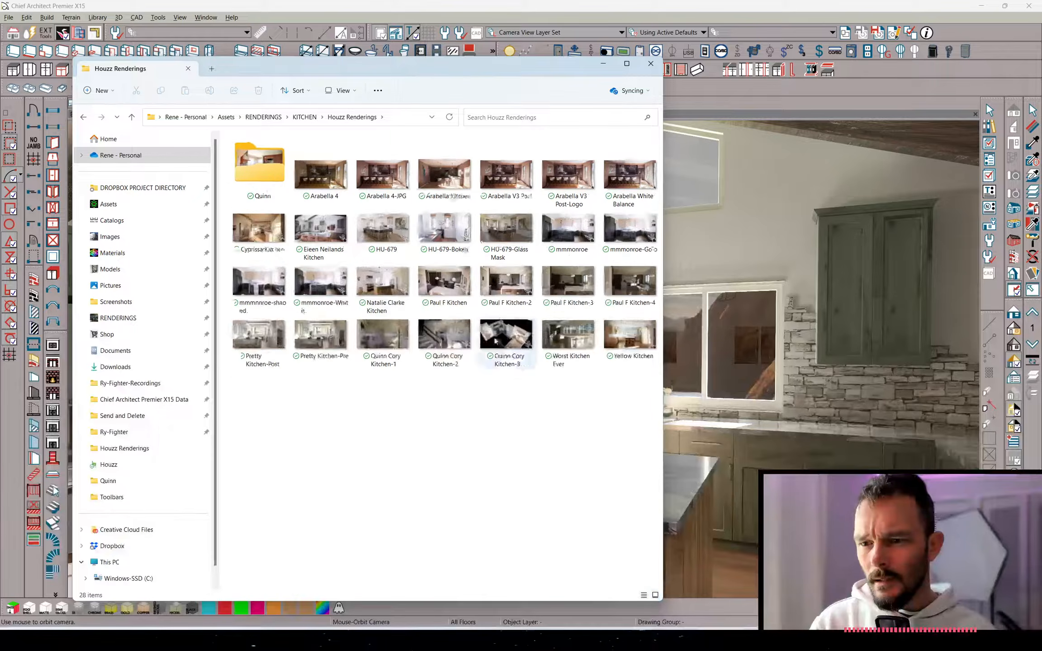
{"action": "double_click", "coordinate": [532, 242]}
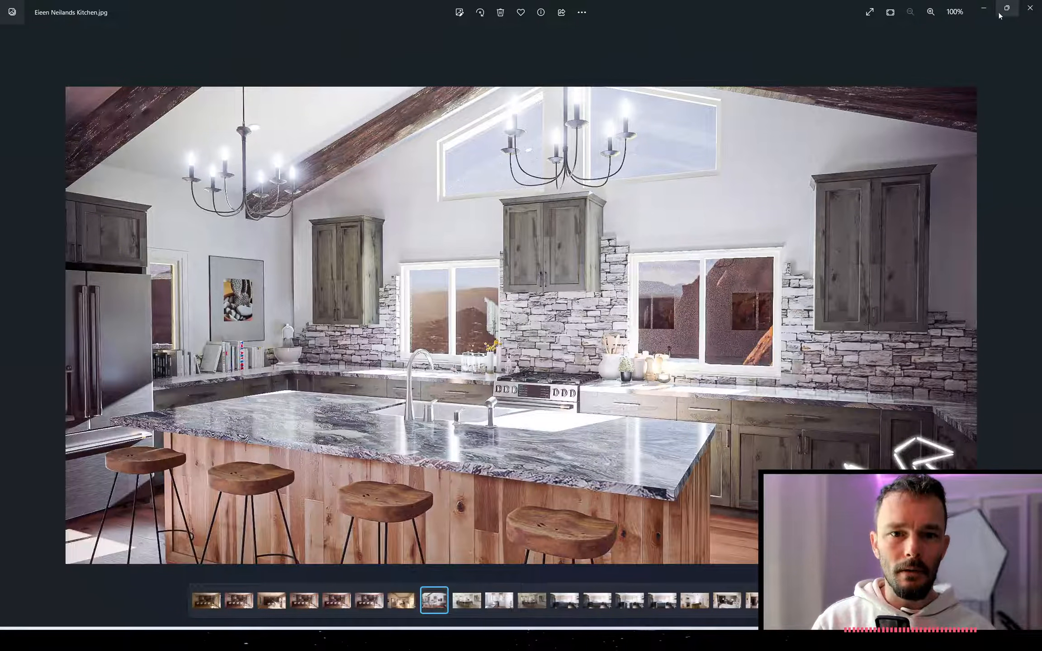
{"action": "left_click", "coordinate": [984, 11]}
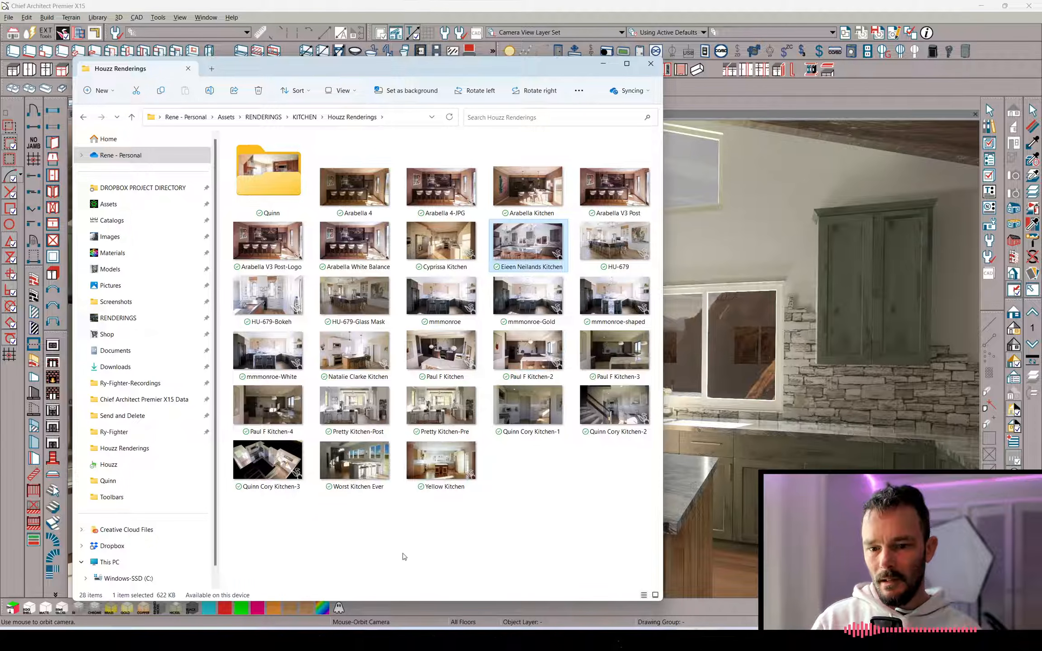
Switch to Chrome, return to the topic list, open "Vertical Bifold Garage Door" and enlarge the photo in its first post
{"action": "left_click", "coordinate": [319, 639]}
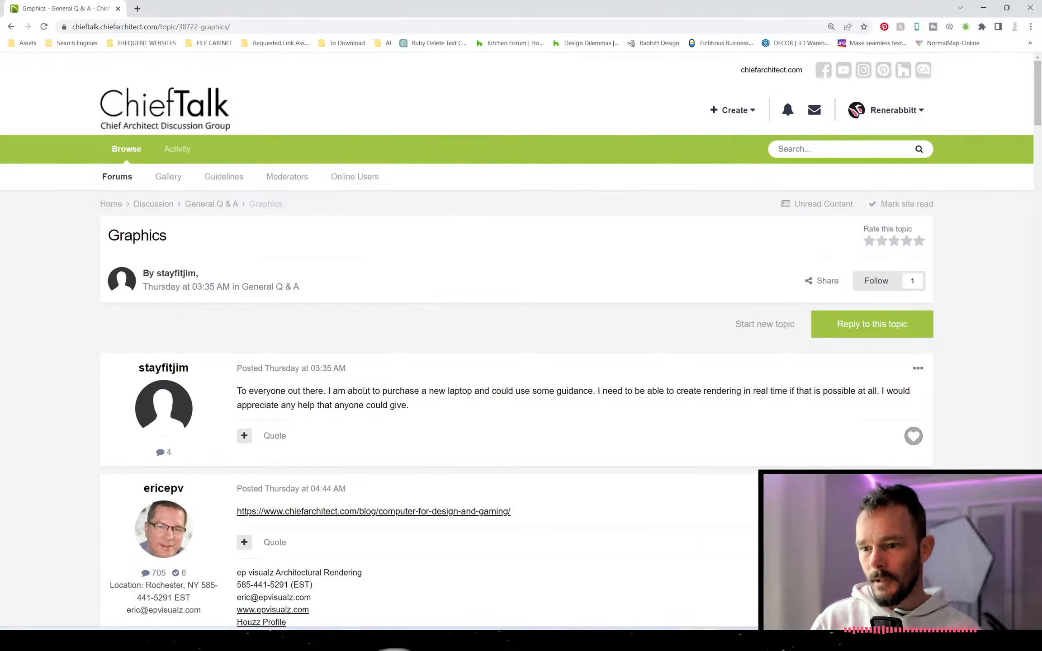
{"action": "left_click", "coordinate": [12, 27]}
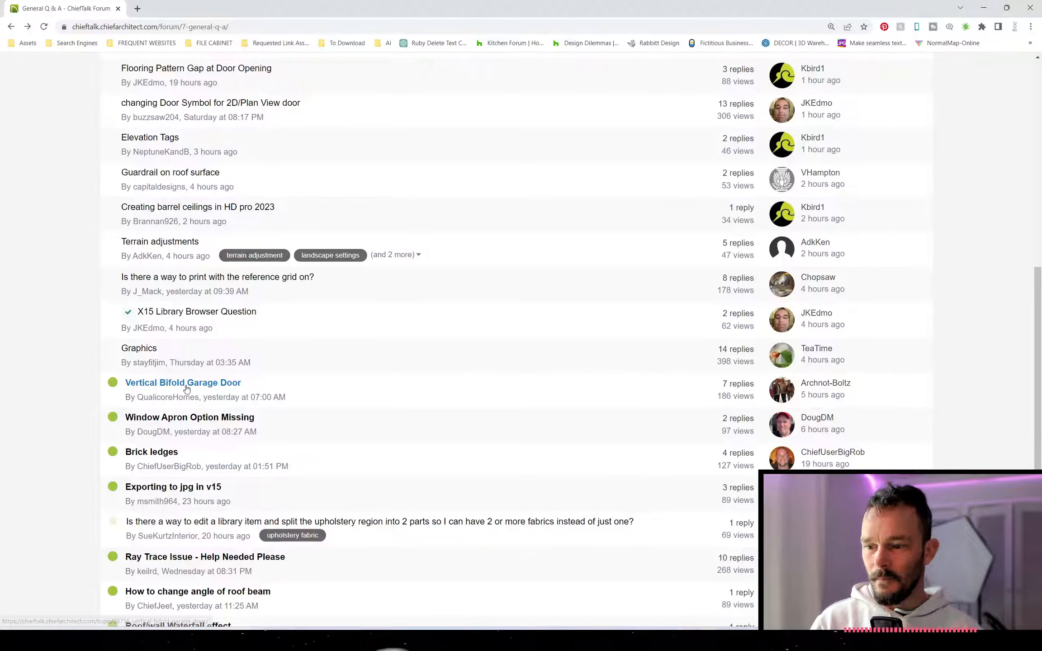
{"action": "mouse_move", "coordinate": [185, 388]}
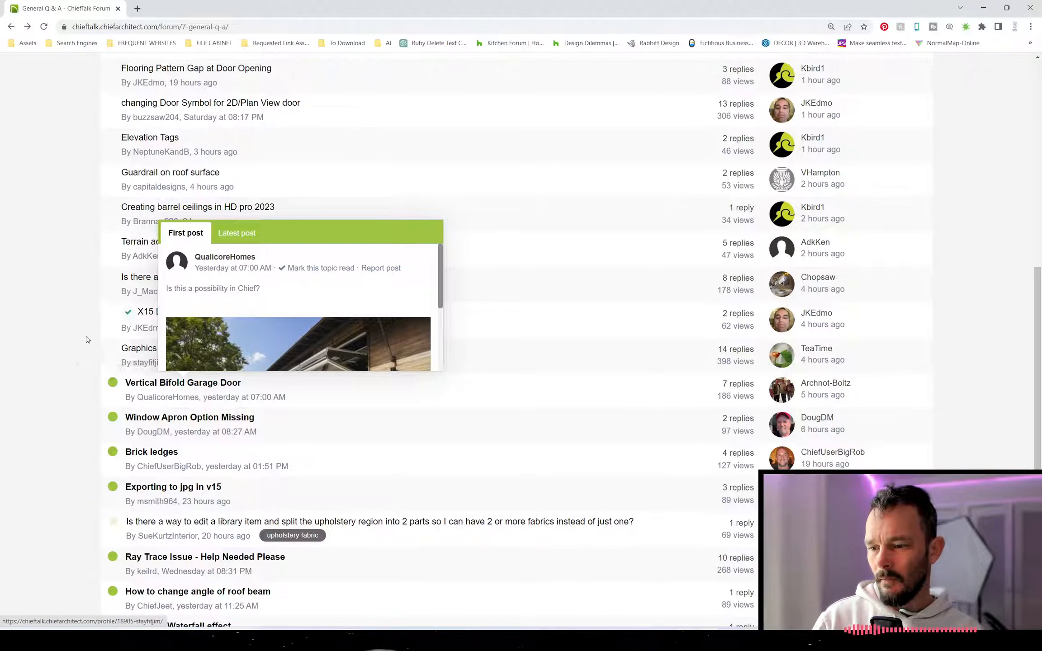
{"action": "left_click", "coordinate": [209, 386]}
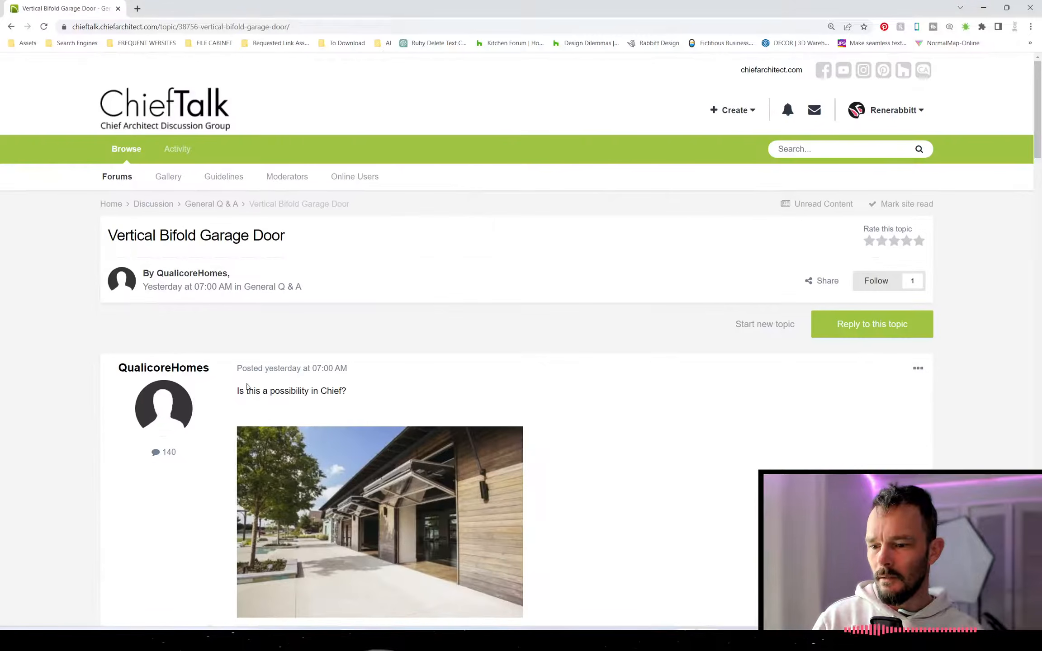
{"action": "scroll", "coordinate": [463, 407], "scroll_direction": "down", "scroll_amount": 4}
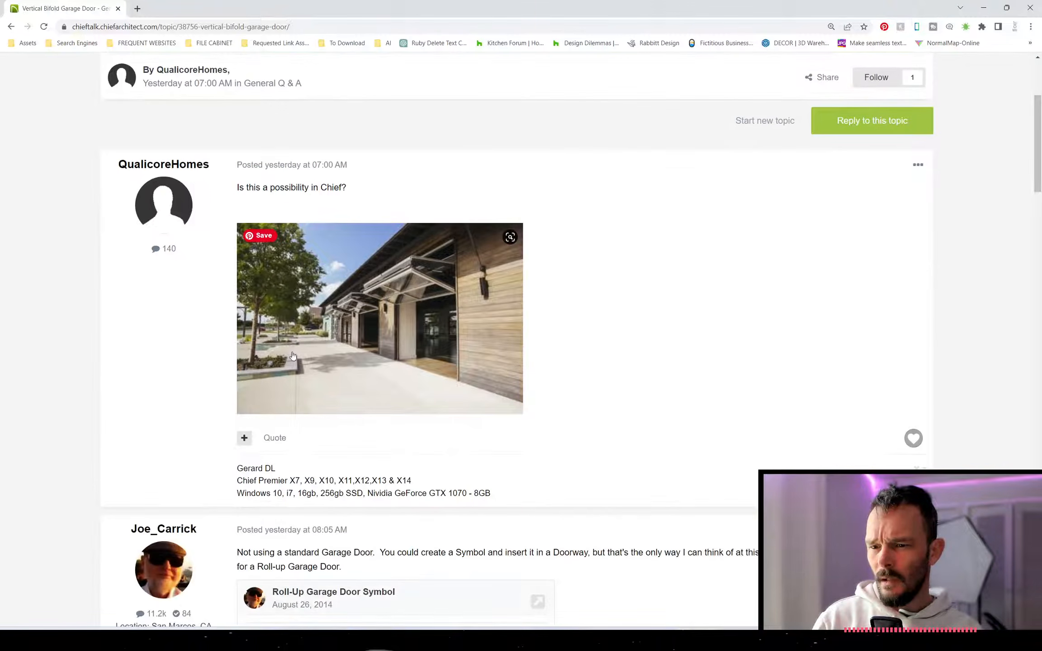
{"action": "left_click", "coordinate": [379, 310]}
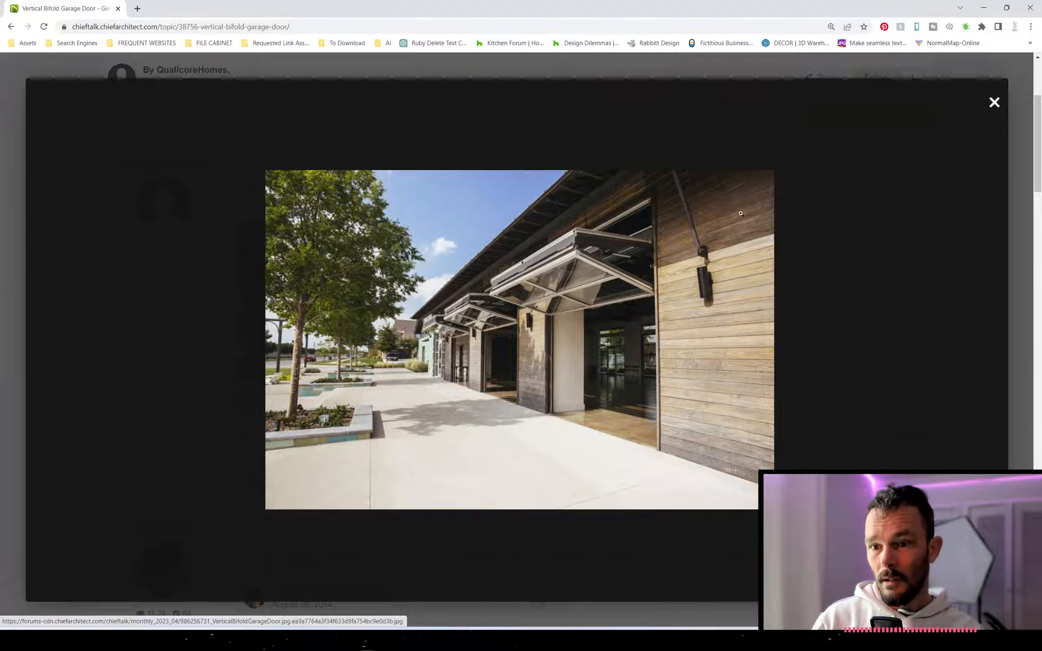
Close the enlarged garage door photo, switch to Chief Architect and close the kitchen plan, leaving the Untitled 11 working plan view
{"action": "left_click", "coordinate": [993, 103]}
{"action": "scroll", "coordinate": [503, 231], "scroll_direction": "up", "scroll_amount": 3}
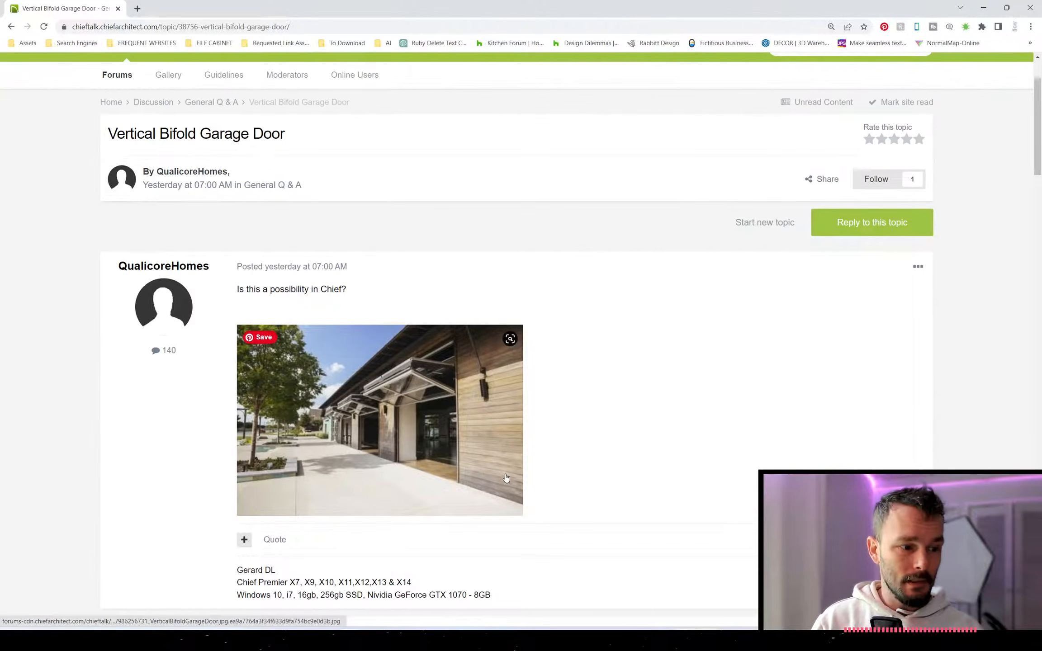
{"action": "scroll", "coordinate": [500, 497], "scroll_direction": "down", "scroll_amount": 1}
{"action": "scroll", "coordinate": [500, 496], "scroll_direction": "down", "scroll_amount": 1}
{"action": "key", "text": "alt+Tab"}
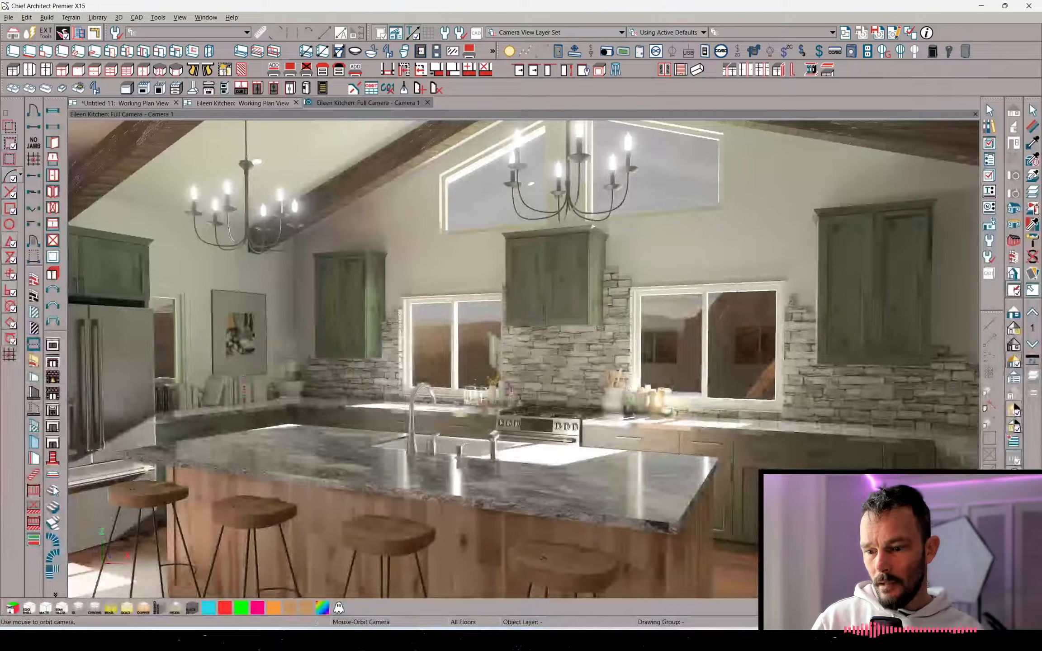
{"action": "left_click", "coordinate": [296, 103]}
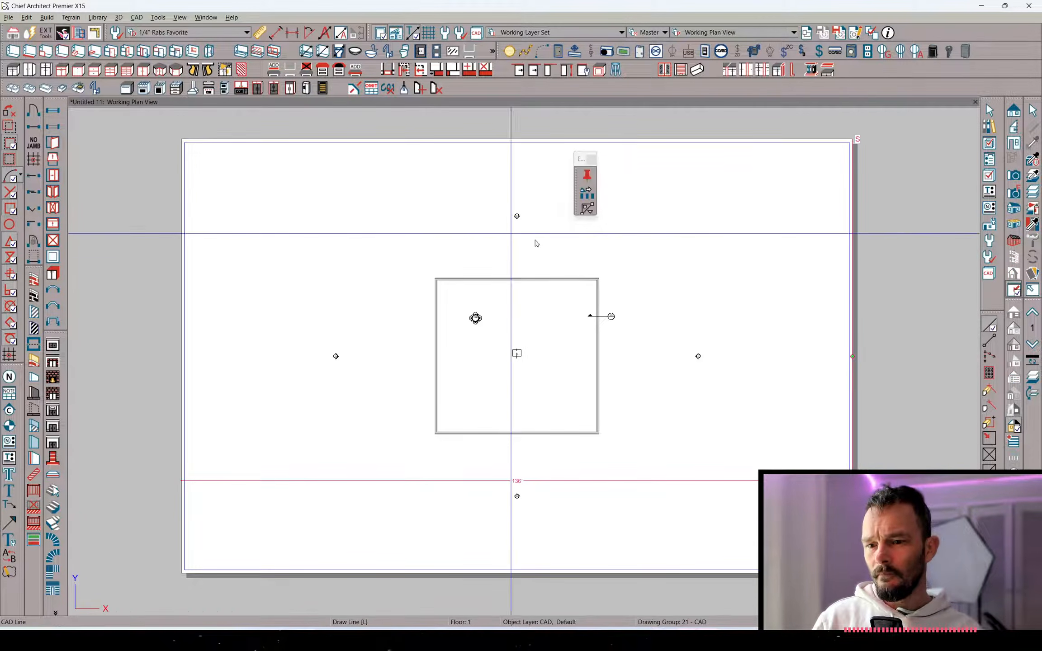
Place a bifold door in the plan's upper wall near its right-hand corner and set the door's width to 80 inches
{"action": "scroll", "coordinate": [574, 277], "scroll_direction": "up", "scroll_amount": 4}
{"action": "key", "text": "s"}
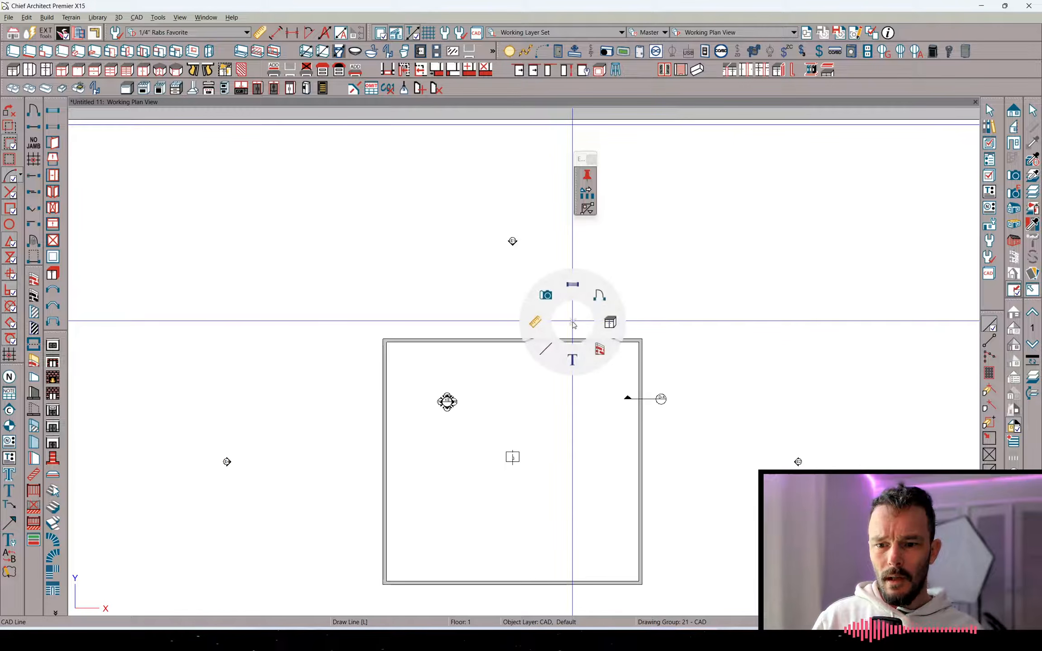
{"action": "left_click", "coordinate": [33, 208]}
{"action": "scroll", "coordinate": [574, 336], "scroll_direction": "up", "scroll_amount": 5}
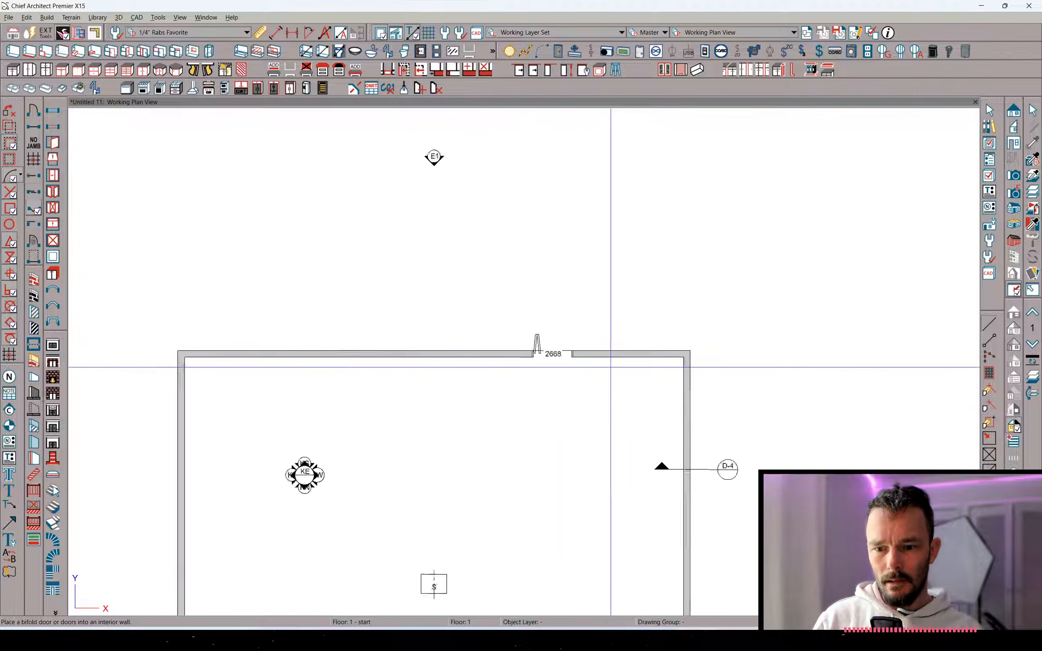
{"action": "left_click", "coordinate": [552, 404]}
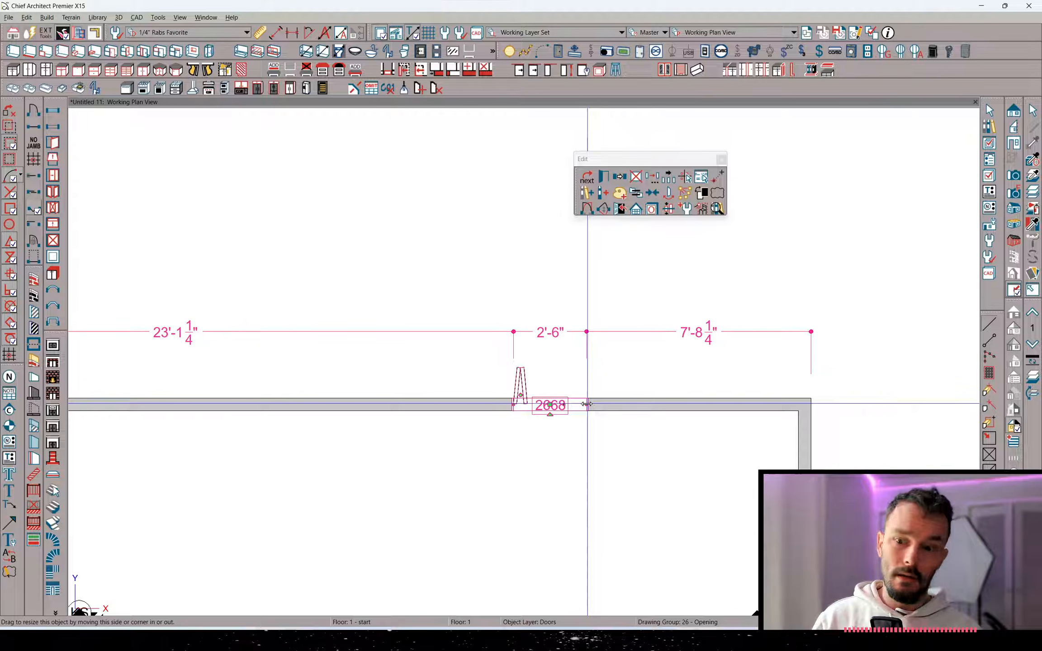
{"action": "left_click", "coordinate": [561, 335]}
{"action": "type", "text": "80"}
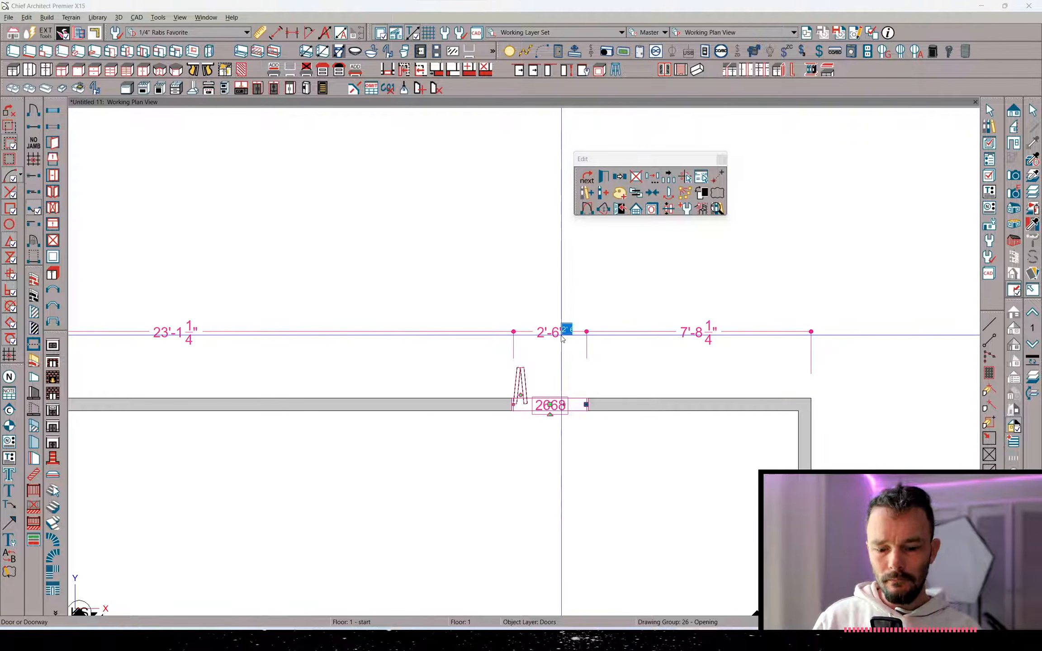
{"action": "key", "text": "Return"}
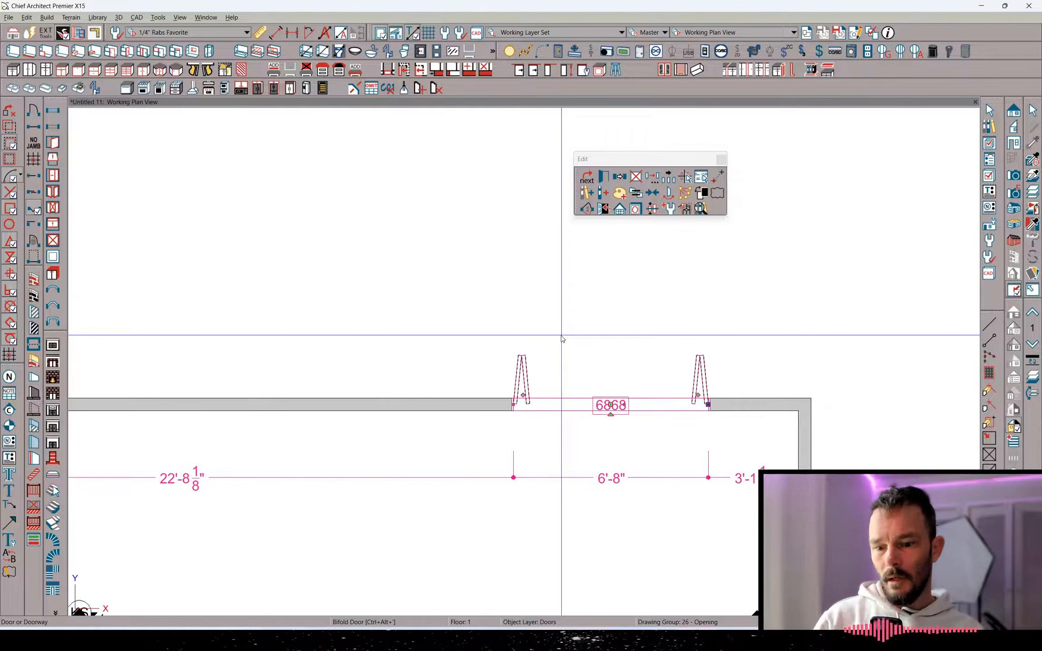
Open the bifold door's specification and set its door panels to Custom, with 2 left and 0 right
{"action": "key", "text": "ctrl+e"}
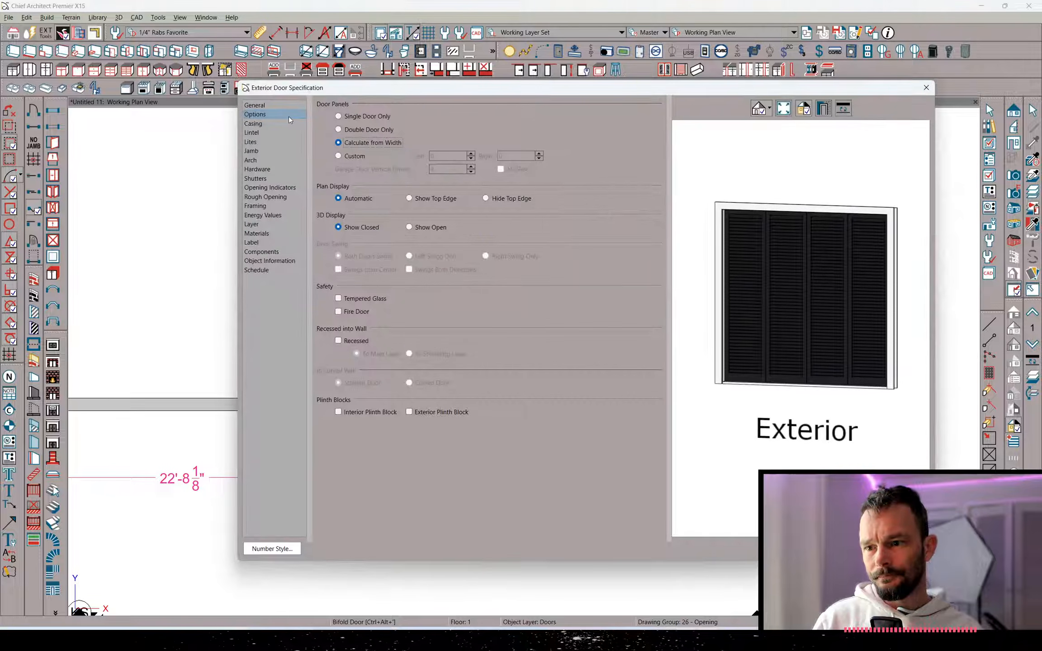
{"action": "left_click", "coordinate": [366, 131]}
{"action": "left_click", "coordinate": [366, 119]}
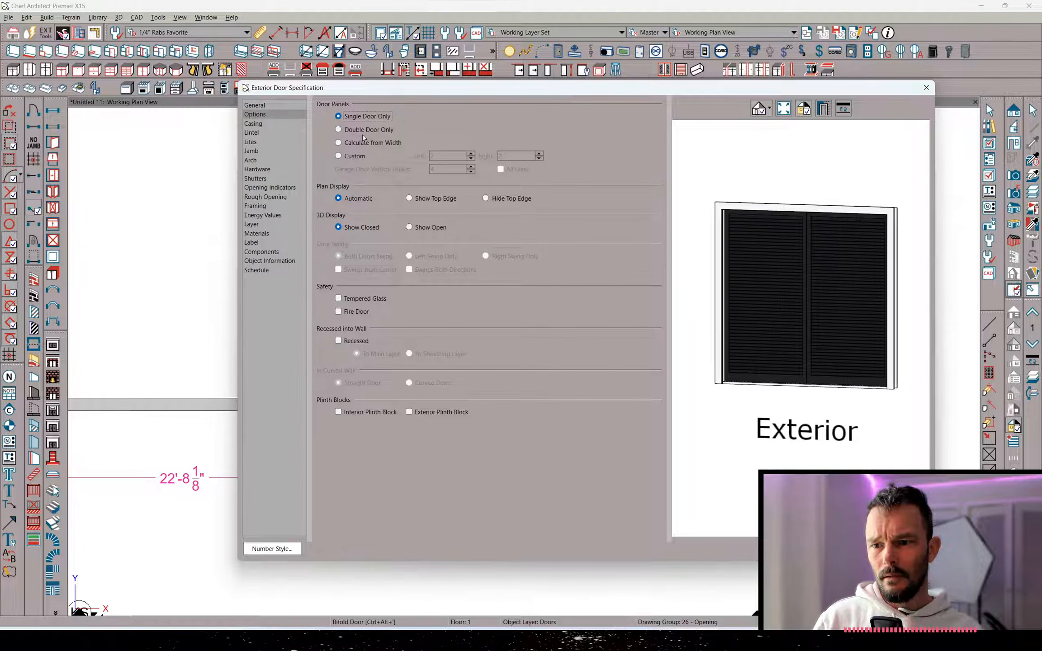
{"action": "left_click", "coordinate": [355, 156]}
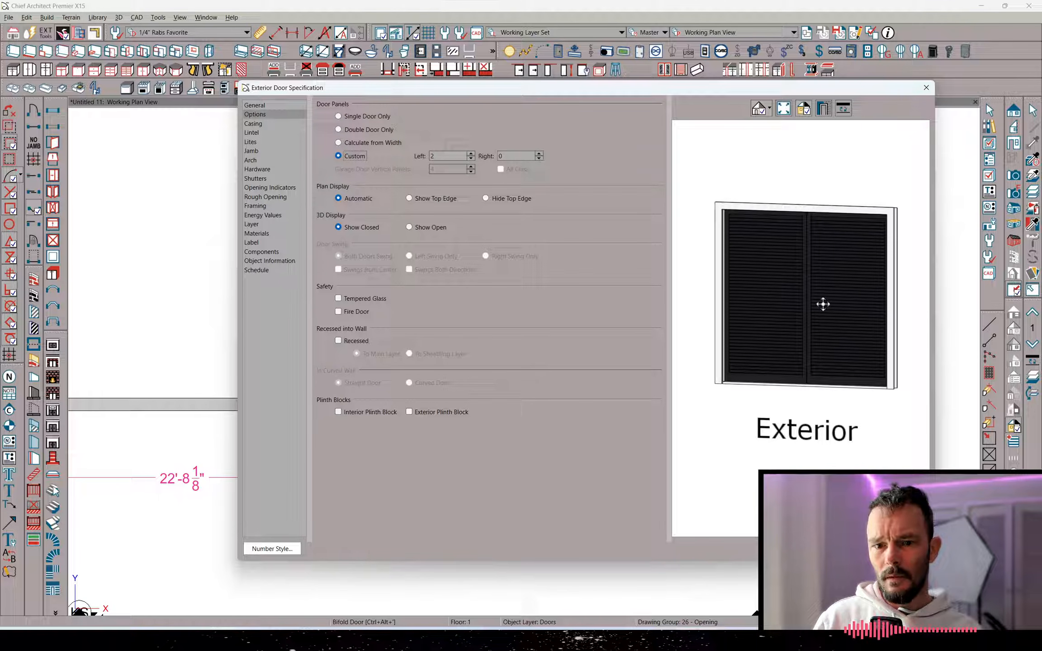
Set the door style to Glass Panel, keeping the Bifold door type
{"action": "left_click", "coordinate": [281, 106]}
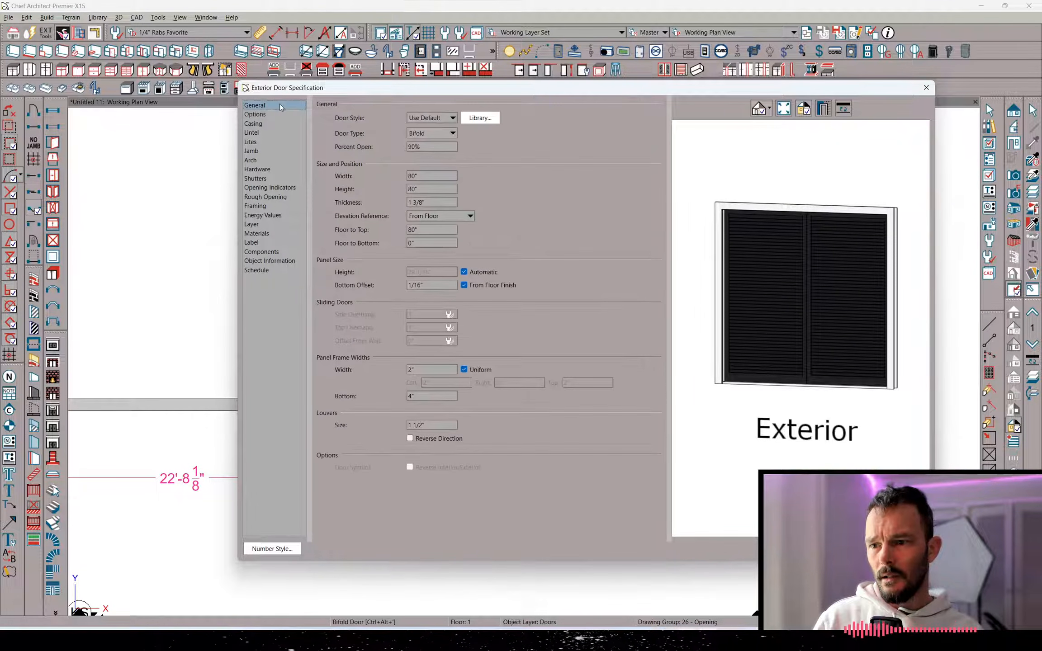
{"action": "left_click", "coordinate": [445, 134]}
{"action": "left_click", "coordinate": [441, 119]}
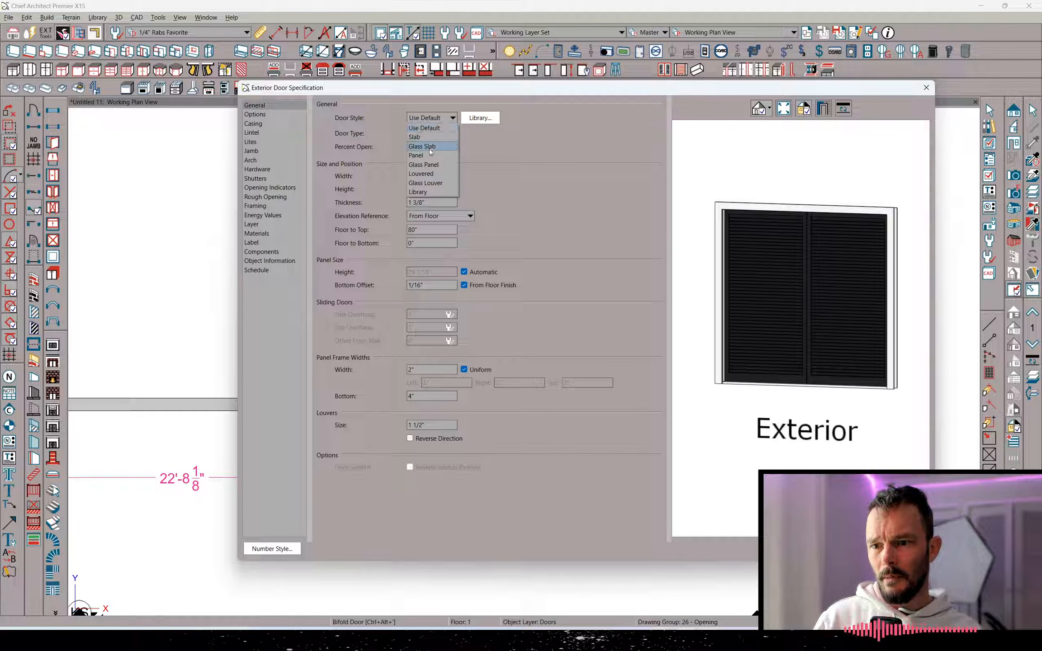
{"action": "left_click", "coordinate": [427, 165]}
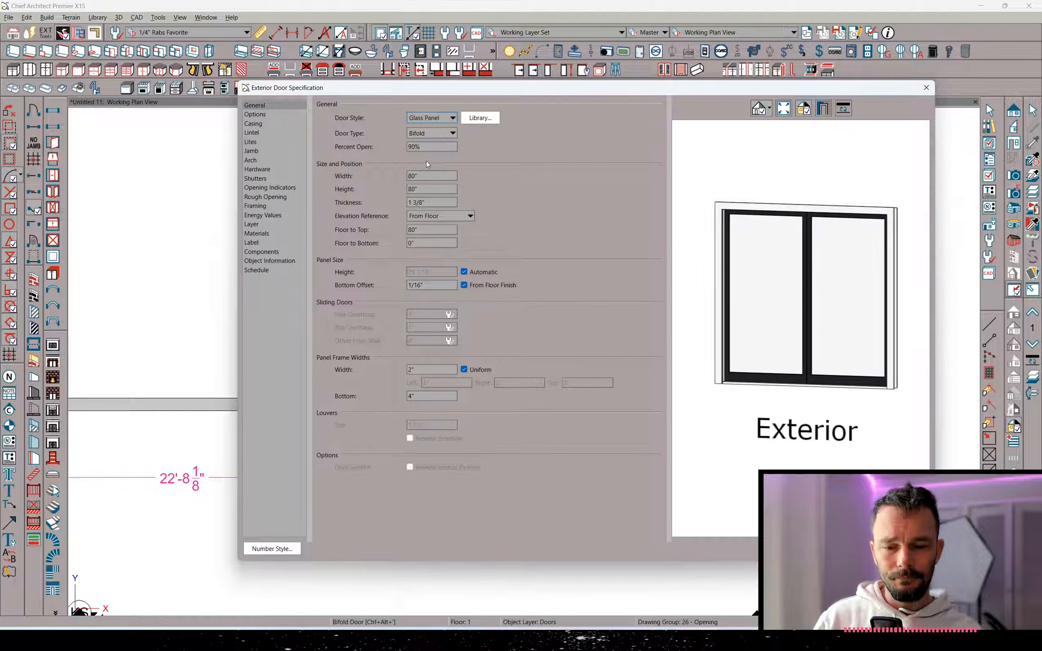
Set the panel frame's bottom width to 2", disable Uniform, and set its left and right widths to 3"
{"action": "double_click", "coordinate": [436, 395]}
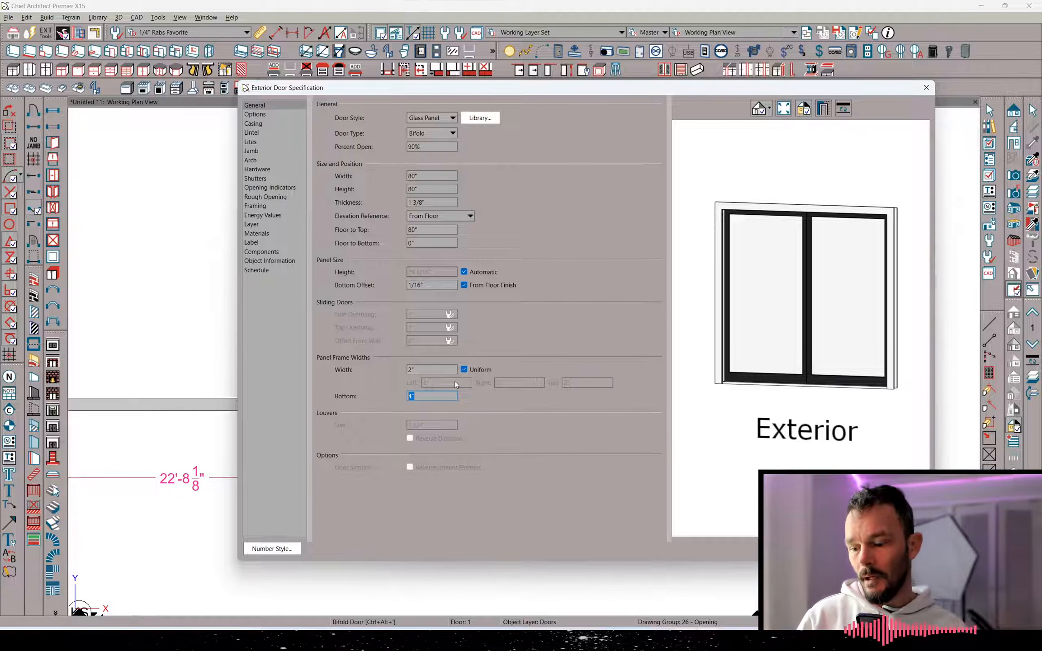
{"action": "type", "text": "2"}
{"action": "key", "text": "Tab"}
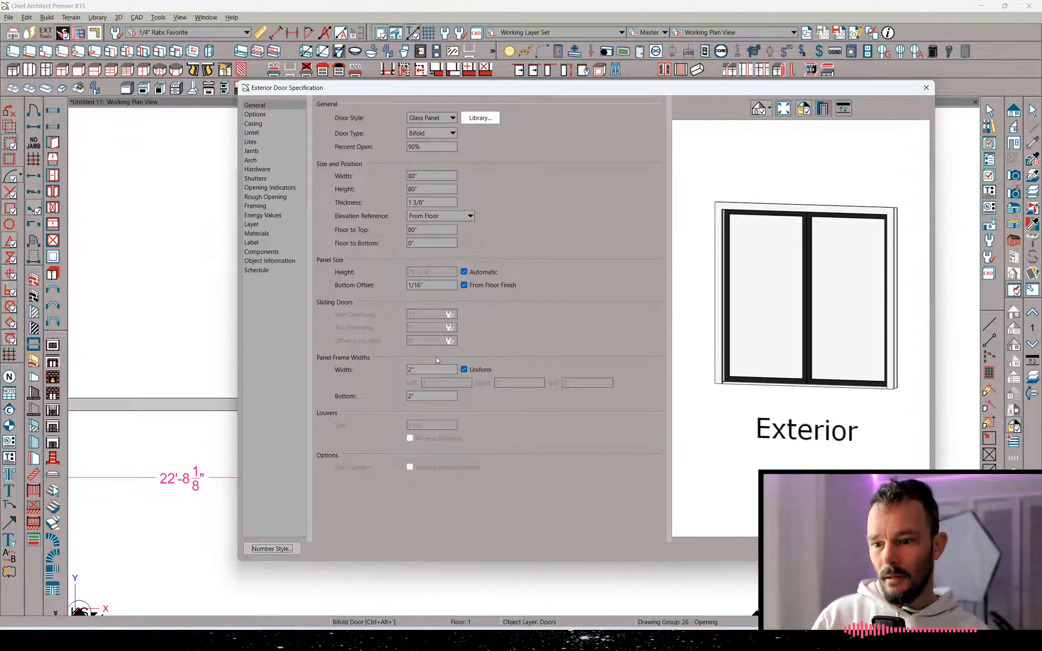
{"action": "left_click", "coordinate": [481, 372]}
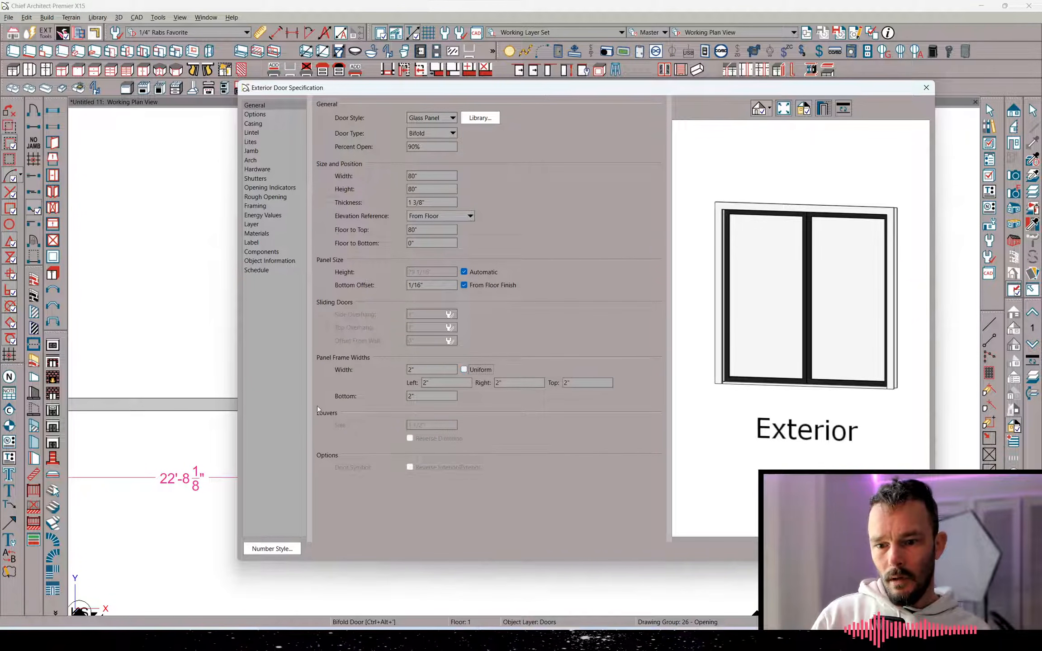
{"action": "double_click", "coordinate": [425, 383]}
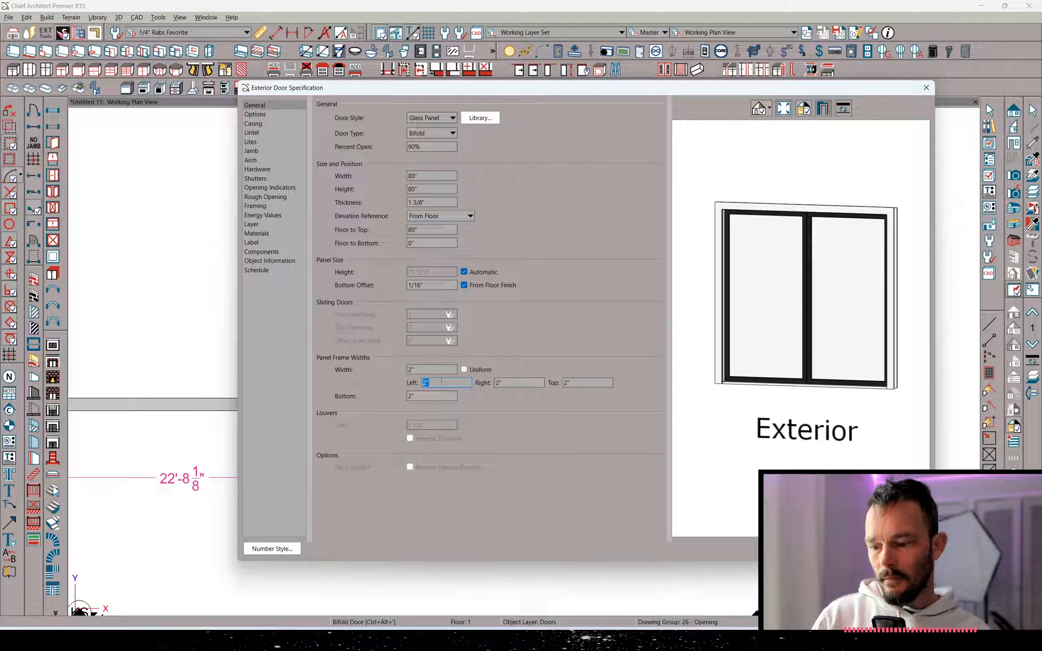
{"action": "left_click", "coordinate": [525, 382]}
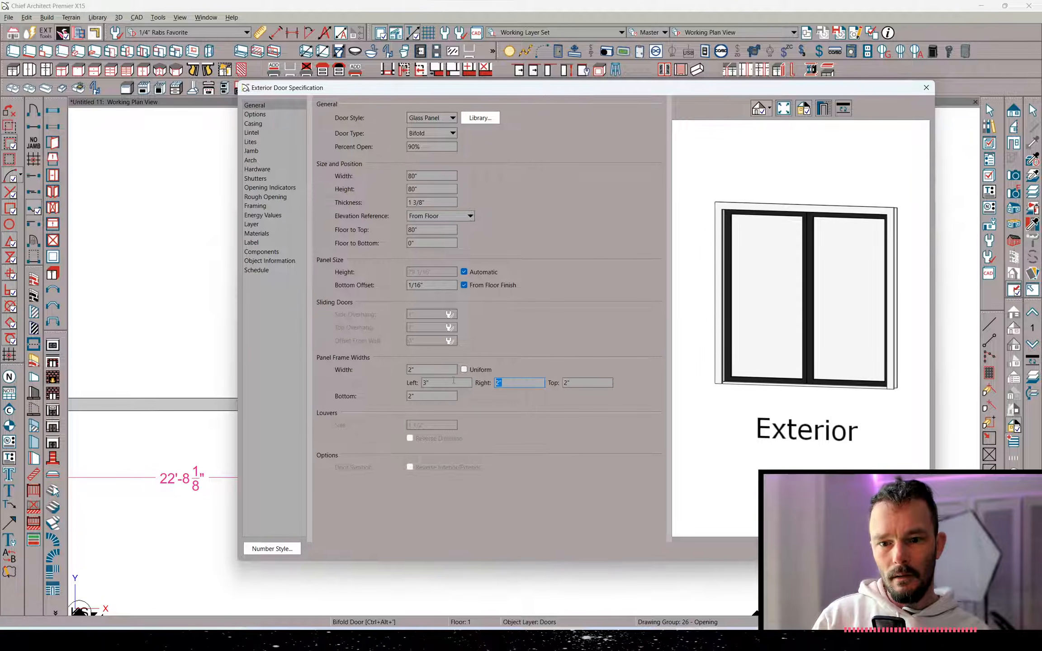
{"action": "type", "text": "3"}
{"action": "key", "text": "Tab"}
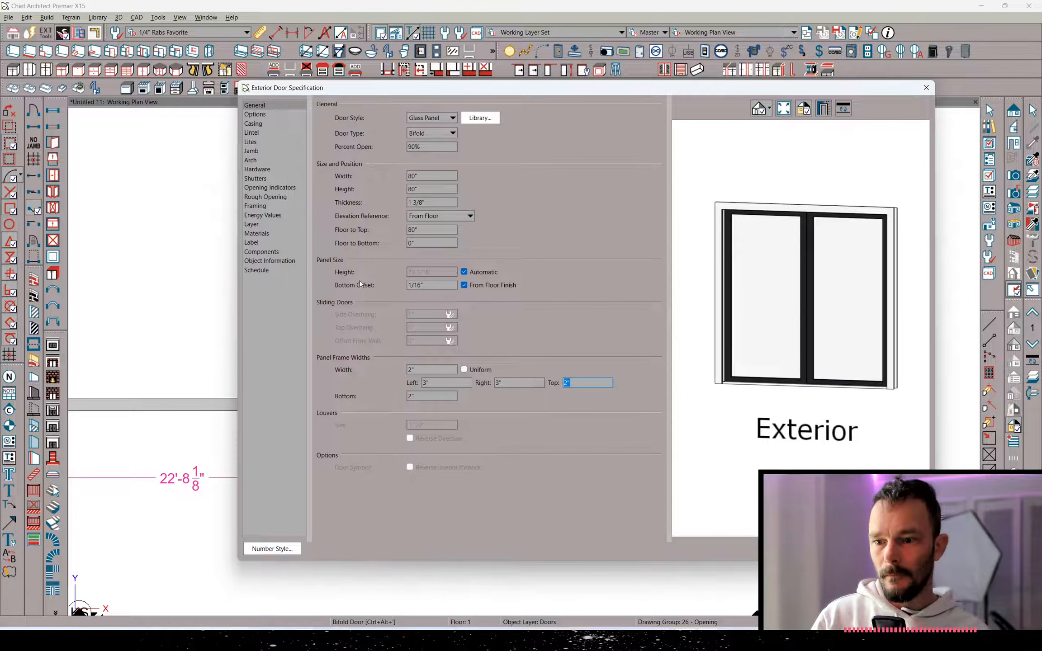
Disable the door's interior and exterior casing, then inspect its sill/threshold in the preview
{"action": "left_click", "coordinate": [274, 122]}
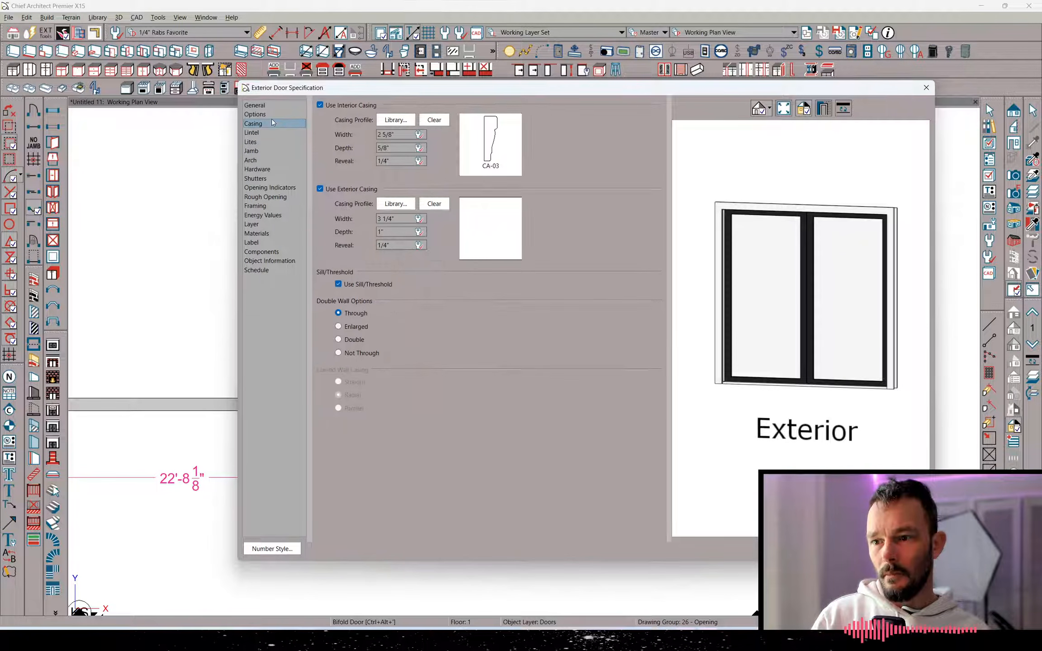
{"action": "left_click", "coordinate": [320, 104]}
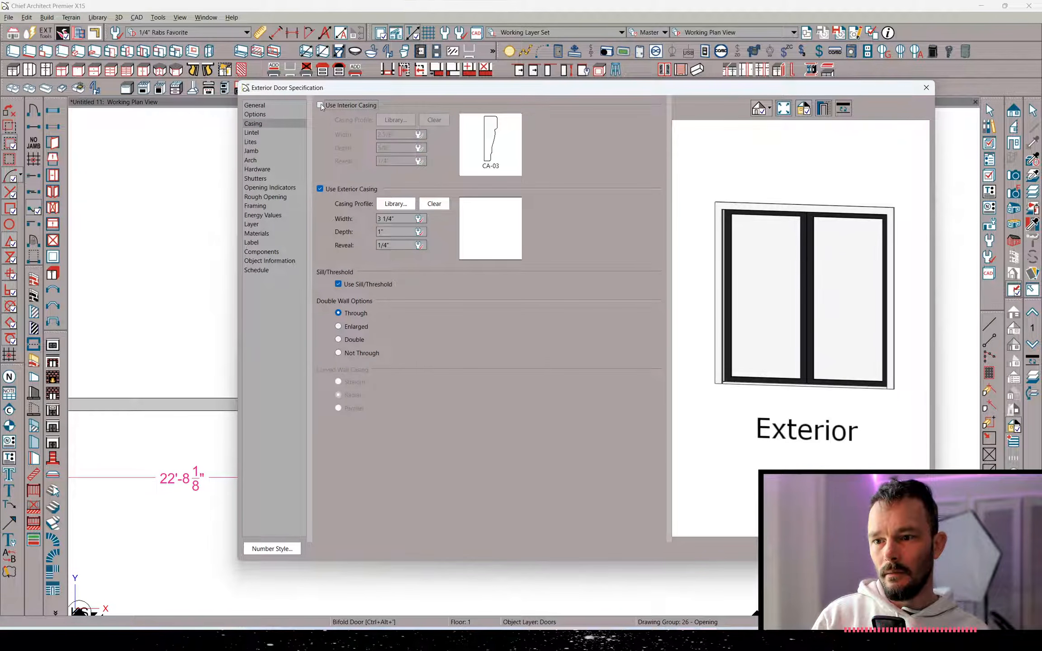
{"action": "left_click", "coordinate": [319, 189]}
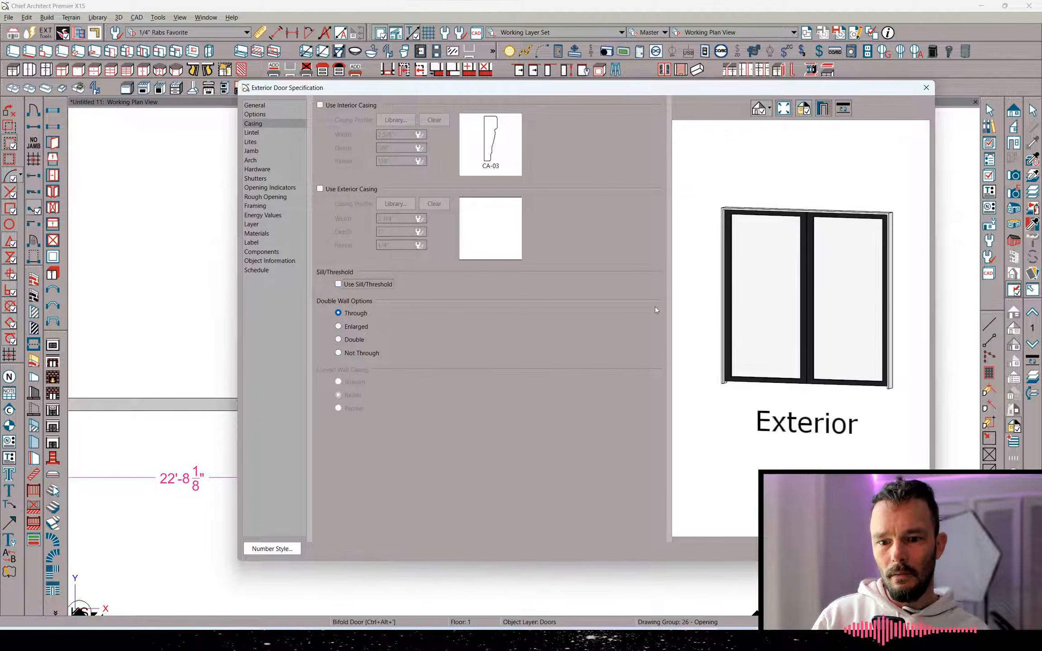
{"action": "left_click", "coordinate": [349, 286]}
{"action": "left_click_drag", "start_coordinate": [810, 360], "coordinate": [700, 274]}
{"action": "scroll", "coordinate": [797, 396], "scroll_direction": "up", "scroll_amount": 4}
{"action": "scroll", "coordinate": [830, 422], "scroll_direction": "up", "scroll_amount": 5}
{"action": "scroll", "coordinate": [829, 422], "scroll_direction": "down", "scroll_amount": 8}
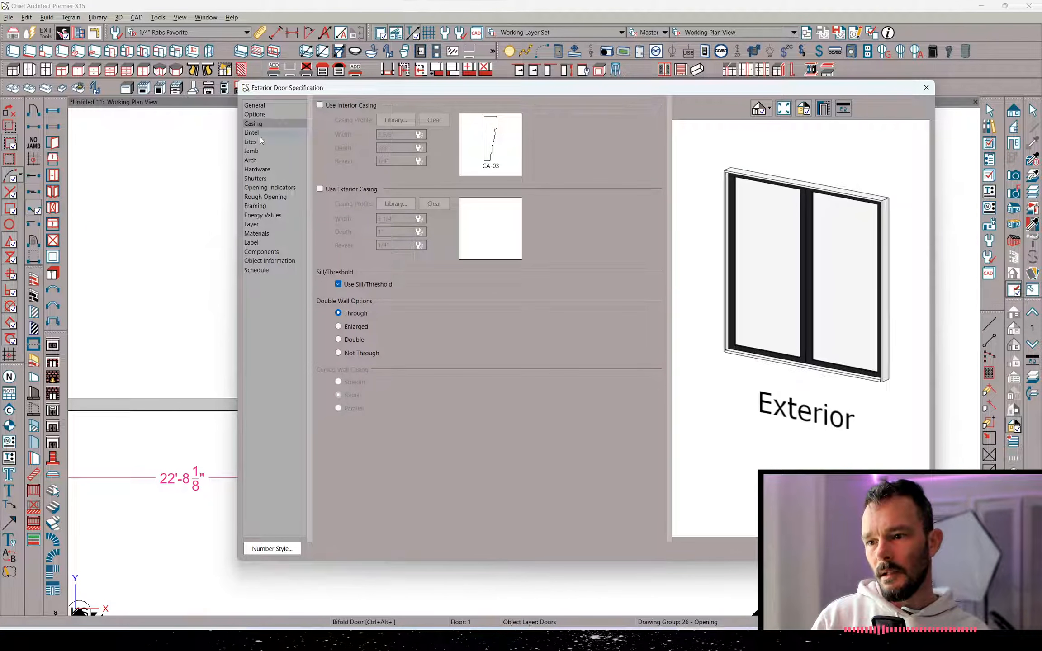
Remove the door's jamb and its sill/threshold
{"action": "left_click", "coordinate": [251, 151]}
{"action": "left_click", "coordinate": [331, 105]}
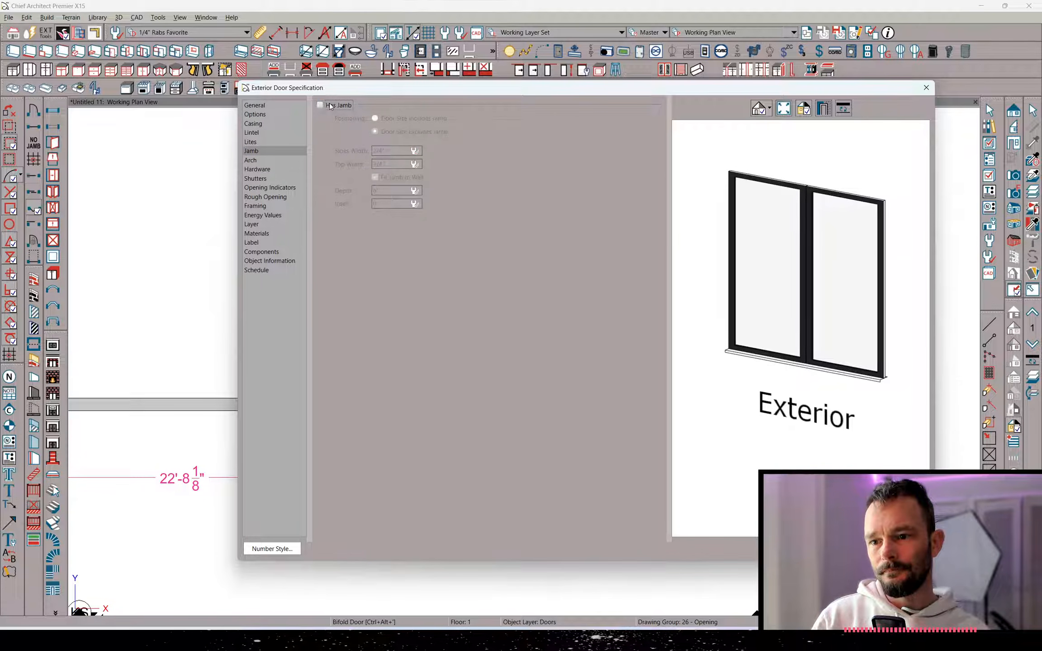
{"action": "left_click", "coordinate": [330, 105]}
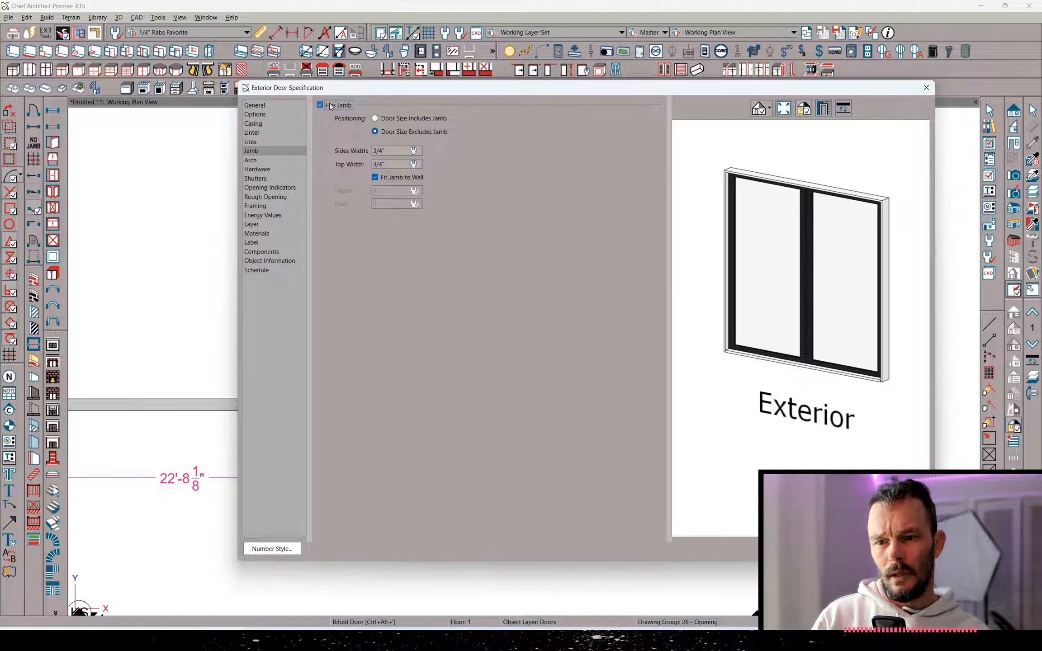
{"action": "left_click", "coordinate": [330, 105]}
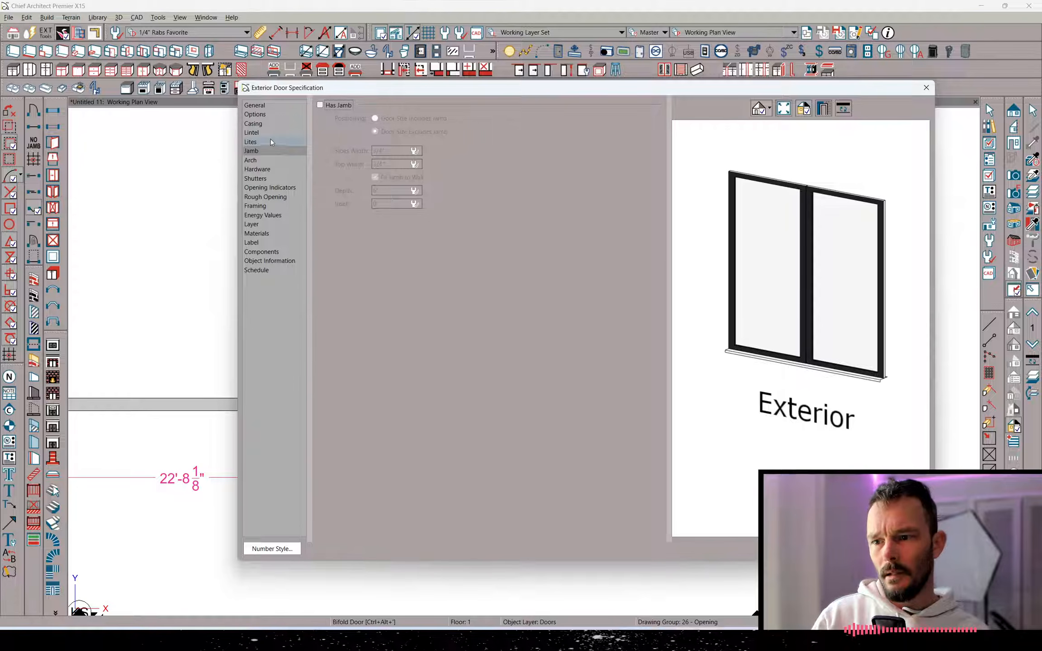
{"action": "left_click", "coordinate": [253, 123]}
{"action": "left_click", "coordinate": [378, 284]}
{"action": "left_click_drag", "start_coordinate": [766, 343], "coordinate": [830, 303]}
Display the door open in 3D, set Percent Open to 56%, and apply the door specification
{"action": "left_click", "coordinate": [254, 115]}
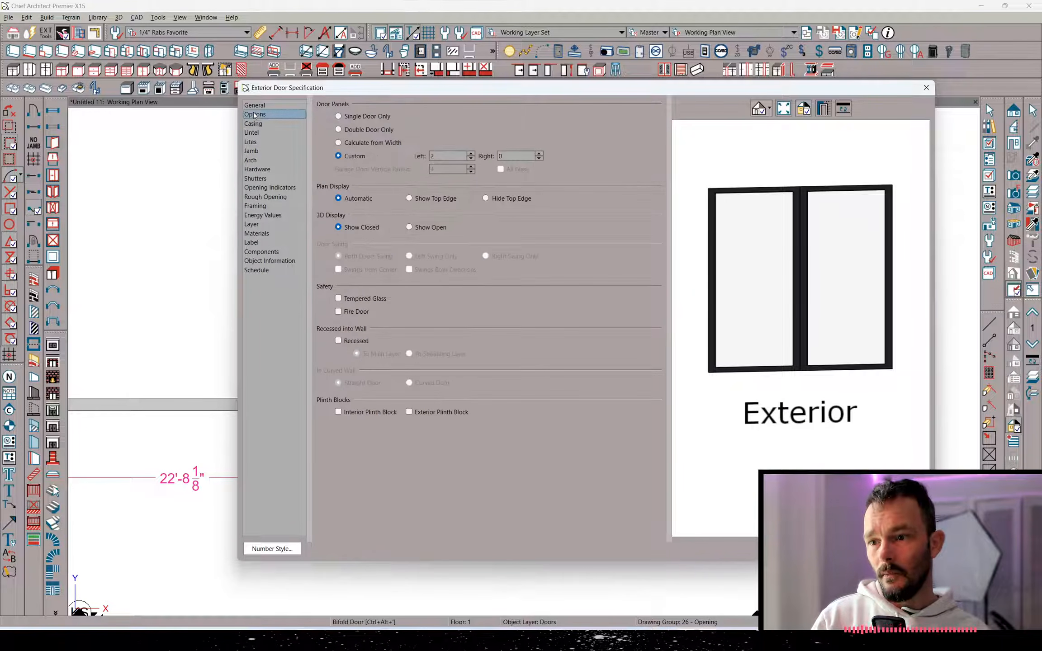
{"action": "left_click", "coordinate": [409, 227]}
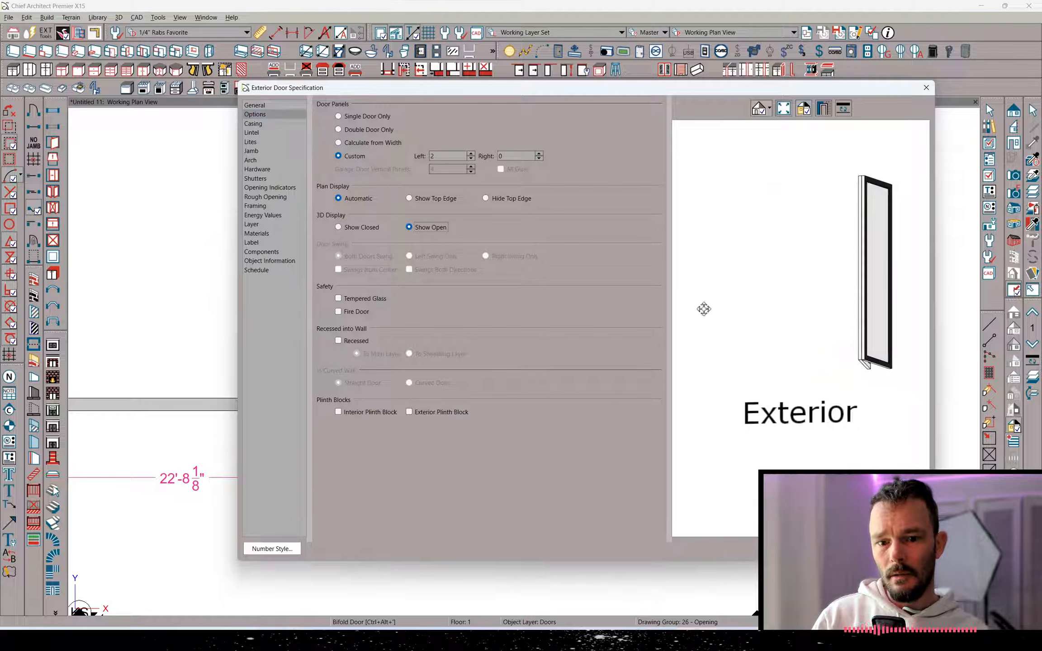
{"action": "left_click", "coordinate": [274, 107]}
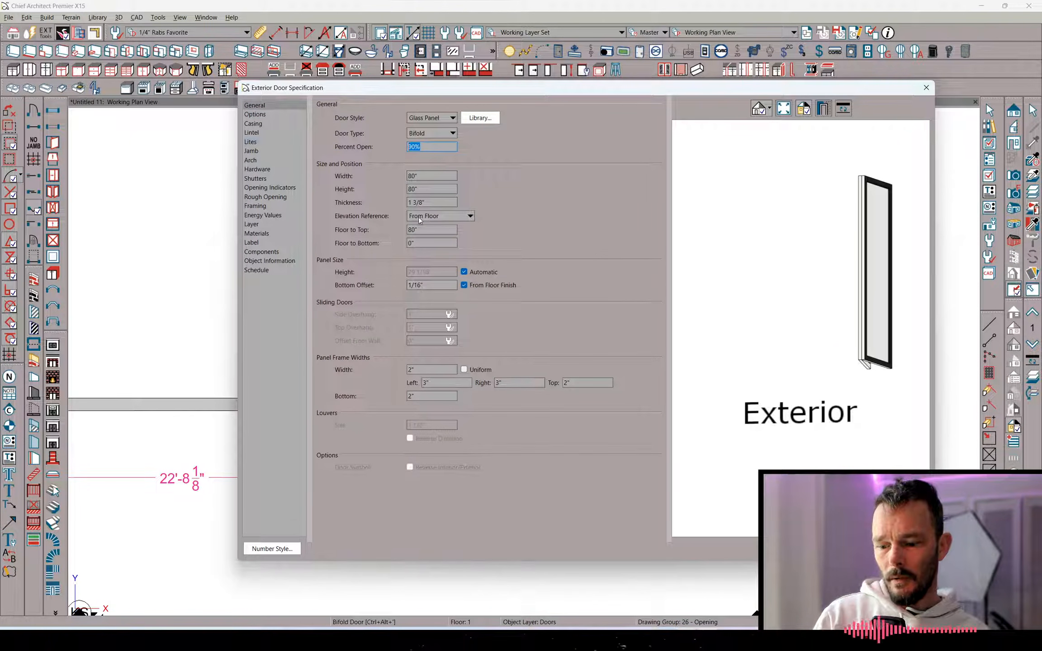
{"action": "type", "text": "56"}
{"action": "key", "text": "Tab"}
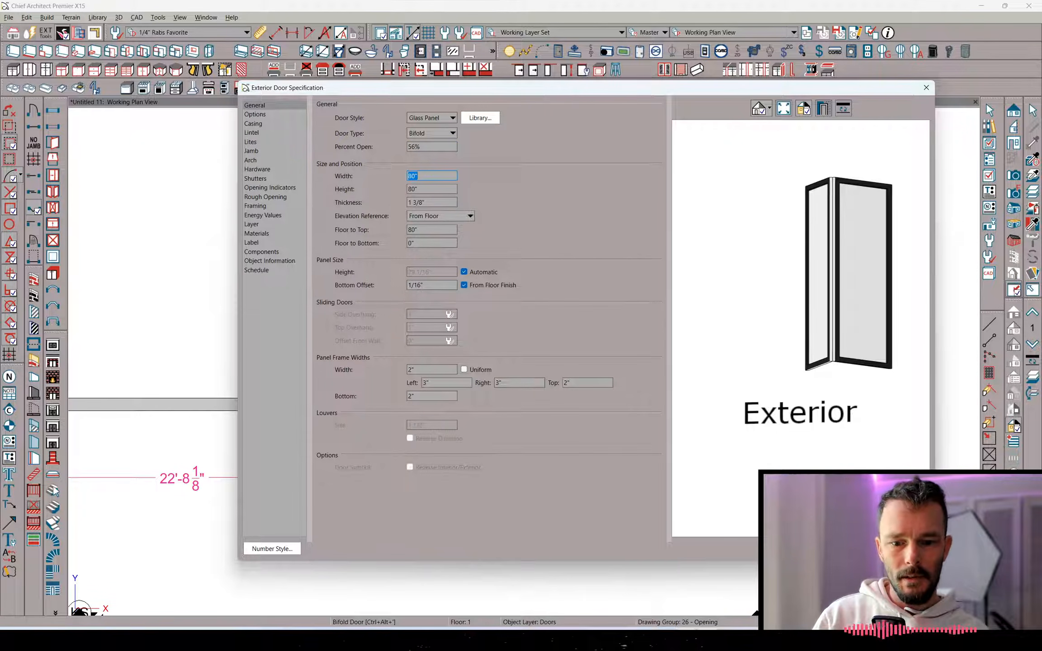
{"action": "key", "text": "Return"}
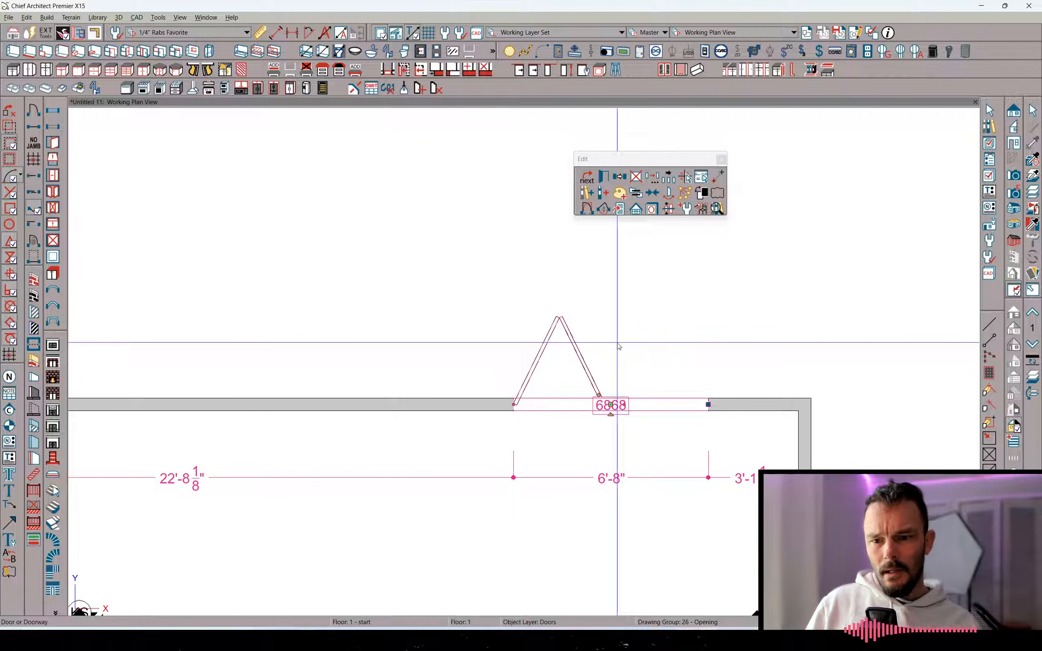
Add the bifold door to the library as a Doorway item and move the Library Browser clear of the door in plan
{"action": "left_click", "coordinate": [603, 194]}
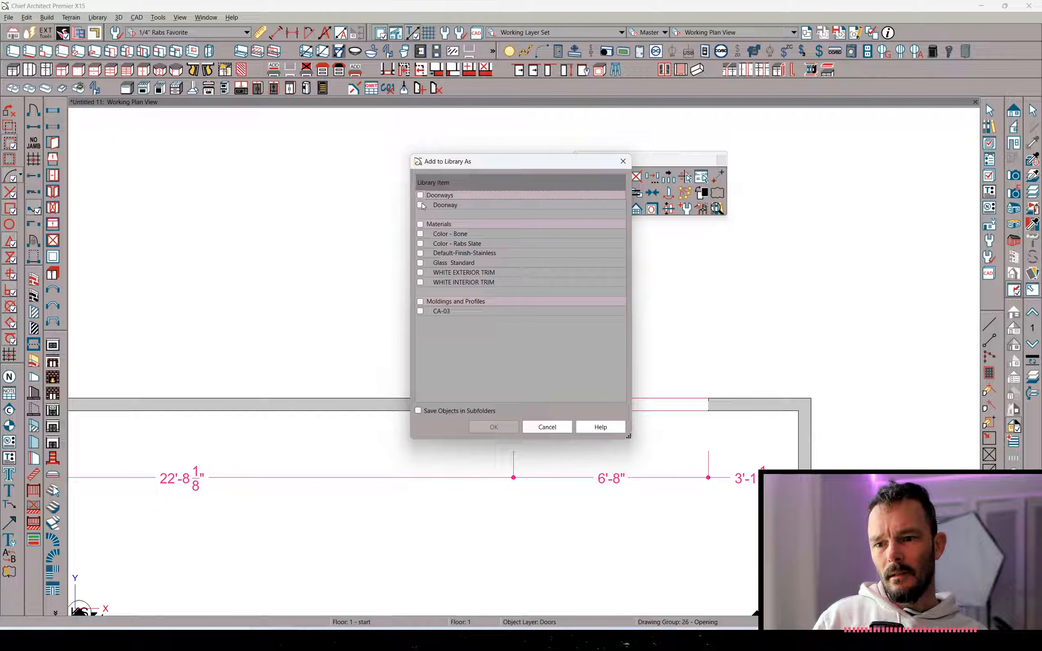
{"action": "left_click", "coordinate": [496, 432]}
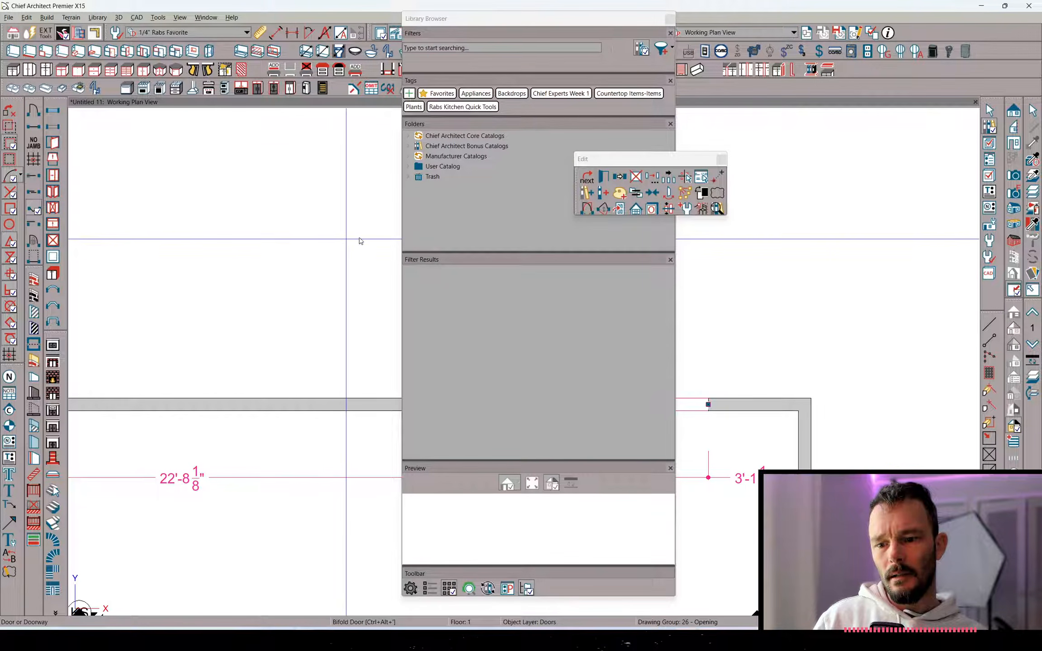
{"action": "left_click_drag", "start_coordinate": [582, 22], "coordinate": [346, 16]}
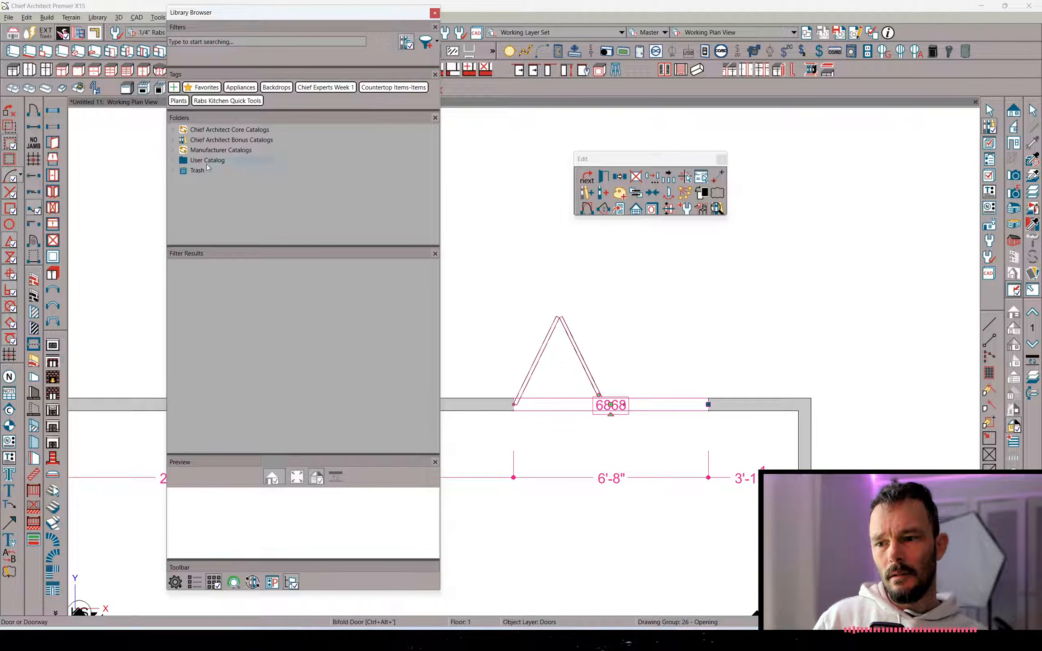
Expand the User Catalog and select the saved Doorway item to preview it
{"action": "double_click", "coordinate": [179, 161]}
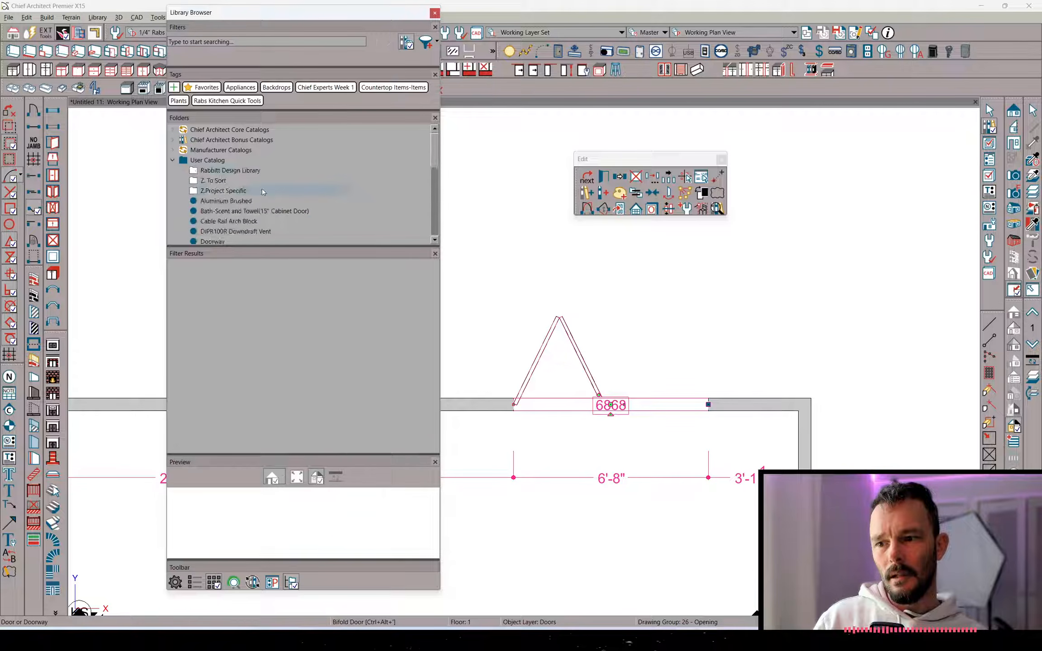
{"action": "scroll", "coordinate": [263, 192], "scroll_direction": "down", "scroll_amount": 5}
{"action": "scroll", "coordinate": [264, 192], "scroll_direction": "up", "scroll_amount": 1}
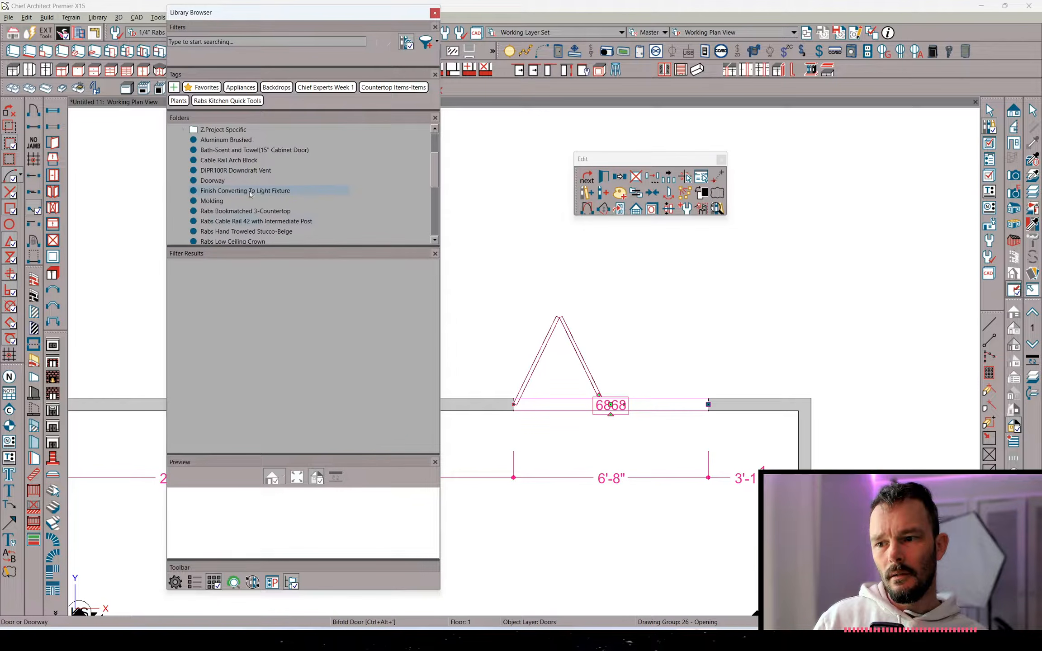
{"action": "left_click", "coordinate": [224, 183]}
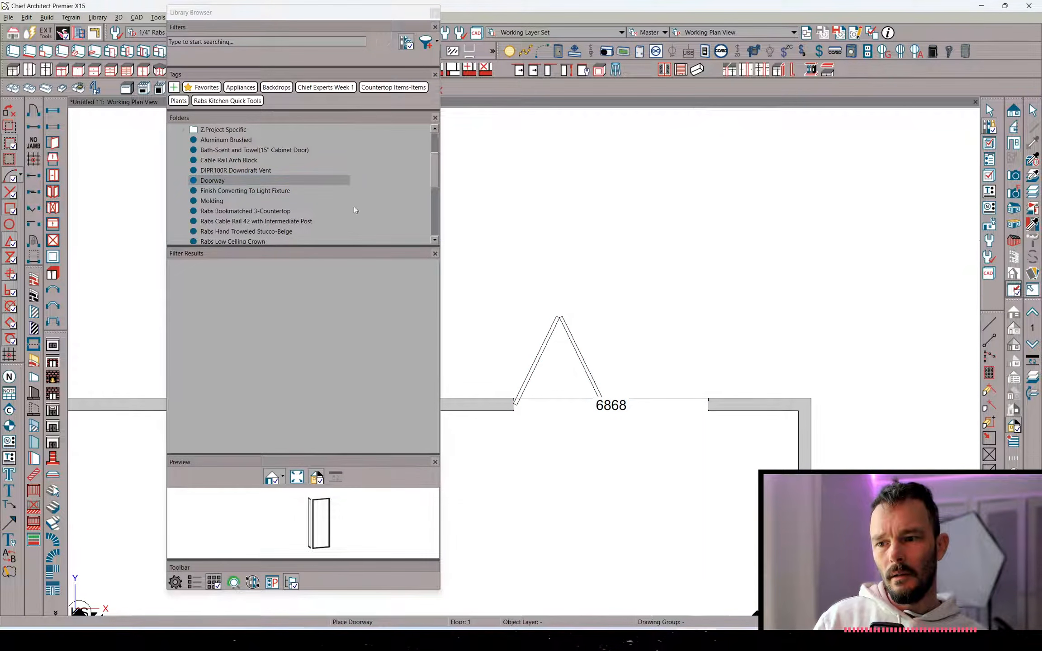
Add the bifold door in the wall to the User Catalog again and preview the first Doorway item
{"action": "left_click", "coordinate": [648, 401]}
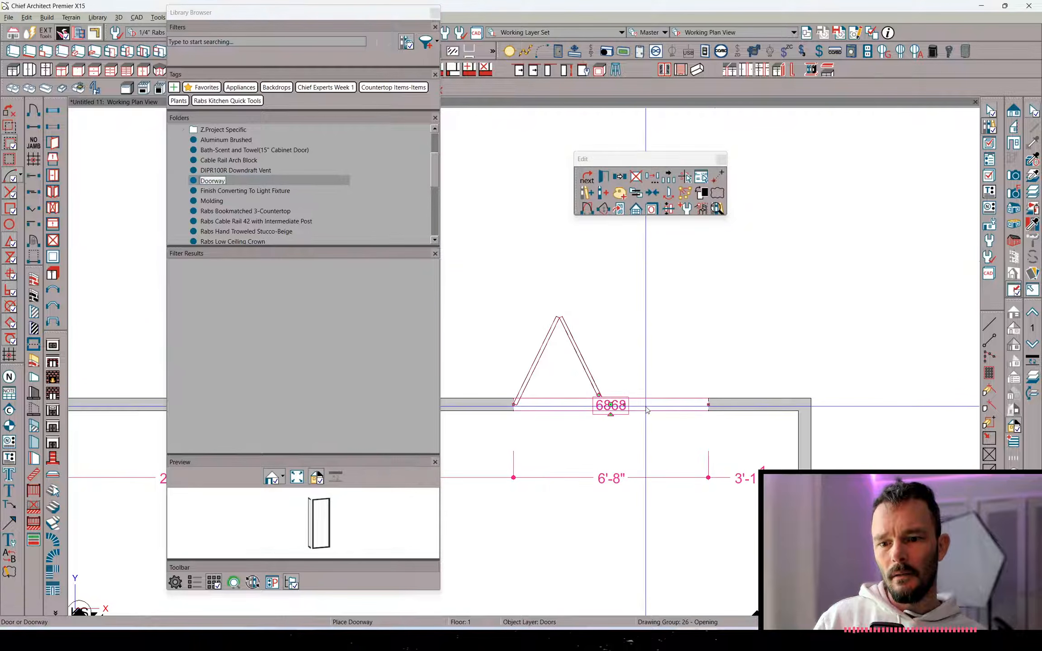
{"action": "left_click", "coordinate": [604, 194]}
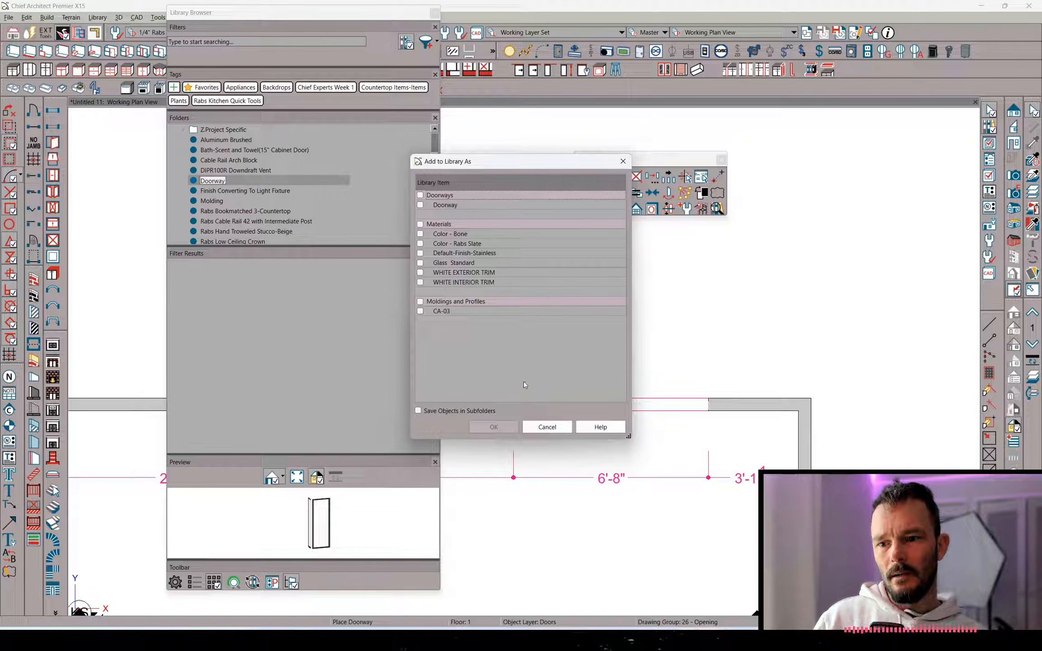
{"action": "left_click", "coordinate": [547, 426]}
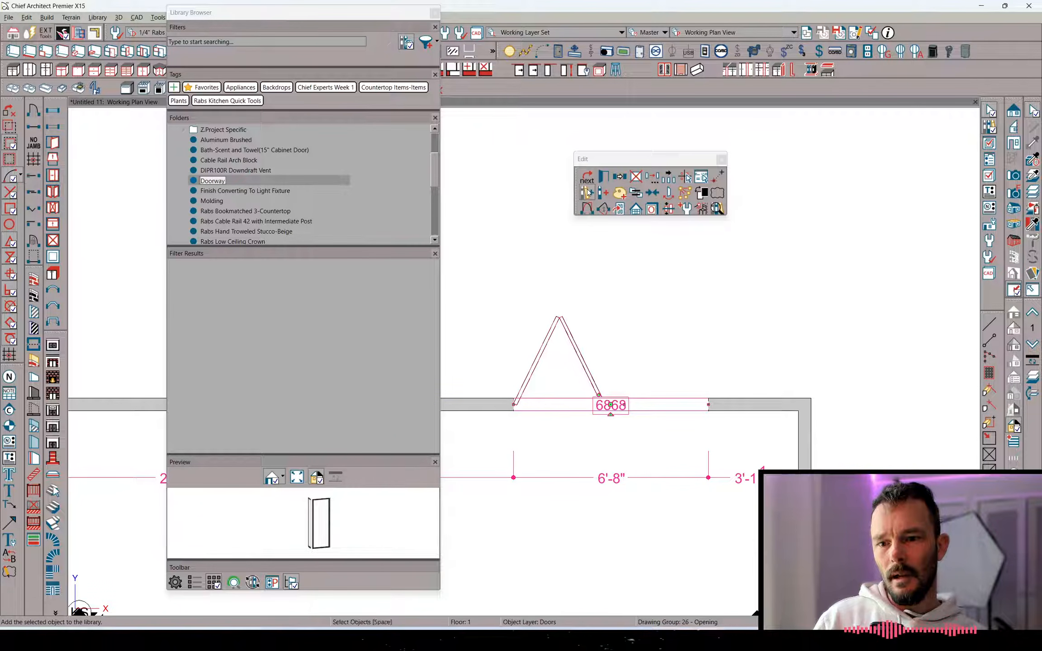
{"action": "left_click", "coordinate": [587, 192]}
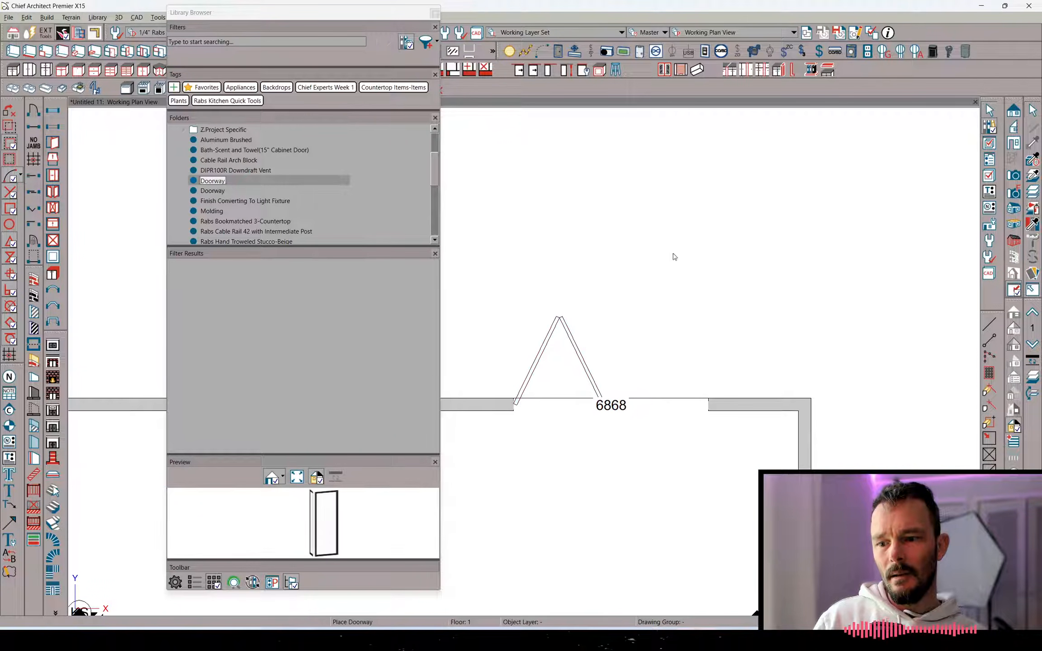
{"action": "left_click", "coordinate": [244, 180]}
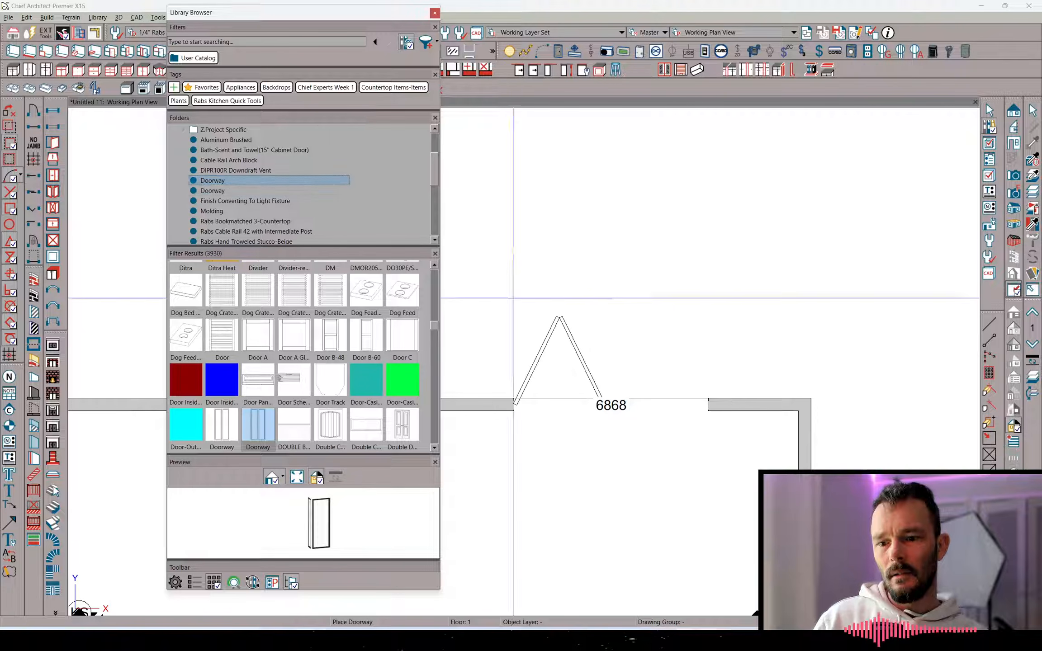
Convert the bifold door to a Fixture (Interior) symbol with Show Advanced Options enabled, and open its 3D properties
{"action": "left_click", "coordinate": [647, 402]}
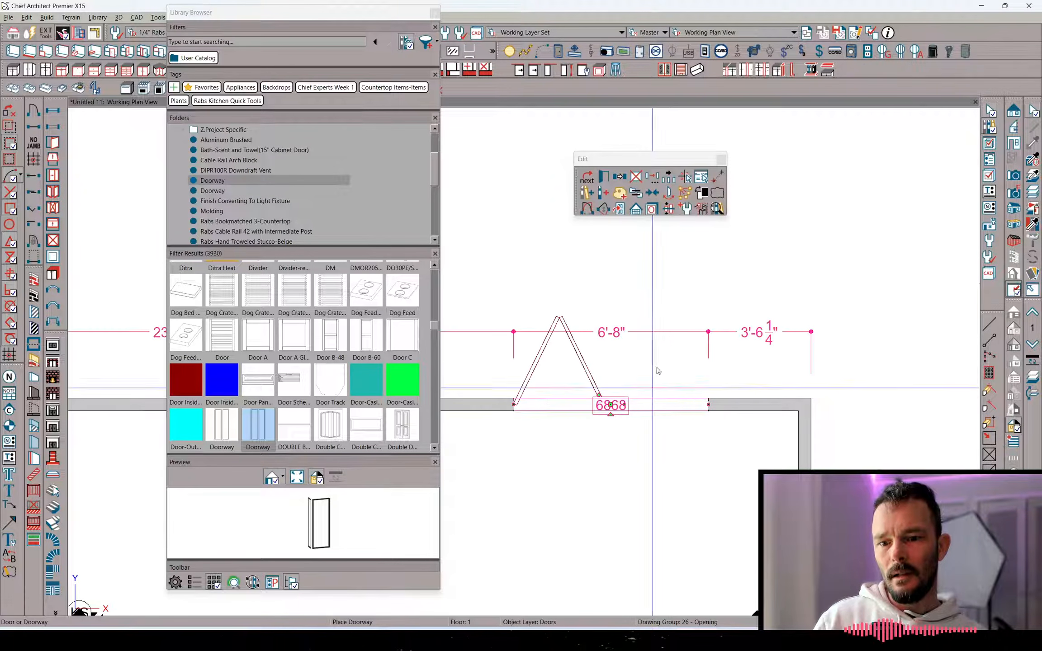
{"action": "left_click", "coordinate": [699, 208]}
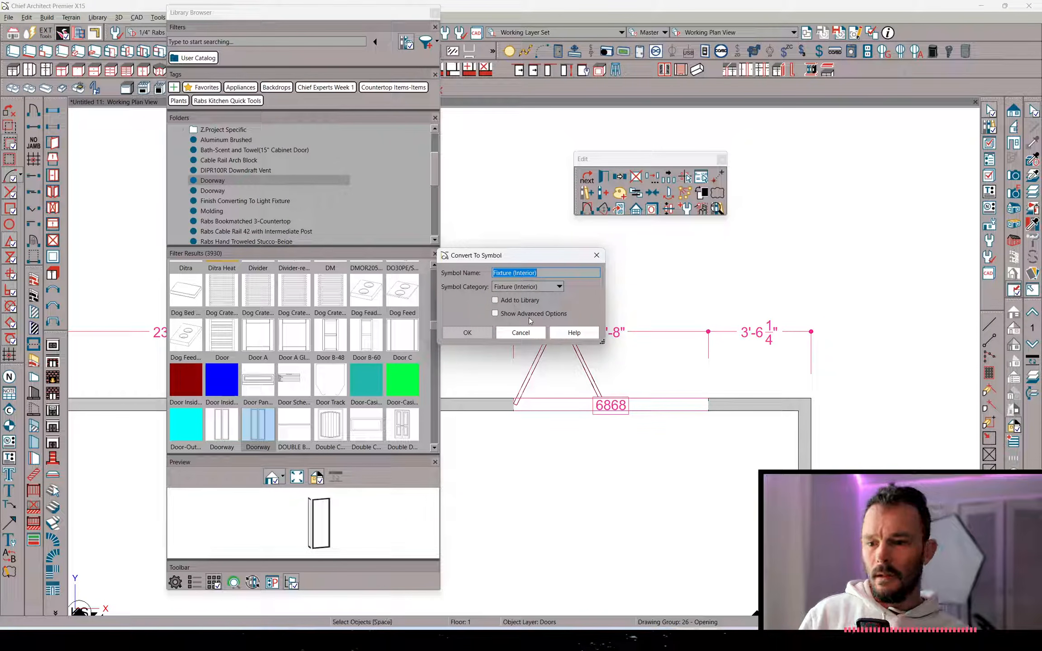
{"action": "left_click", "coordinate": [515, 314]}
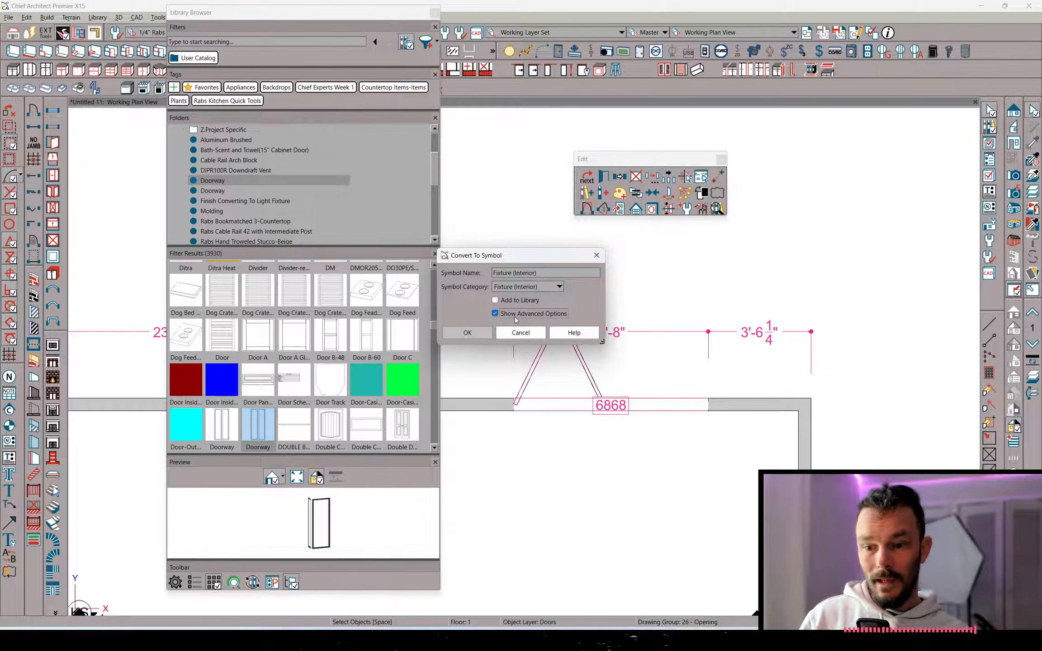
{"action": "left_click", "coordinate": [472, 335]}
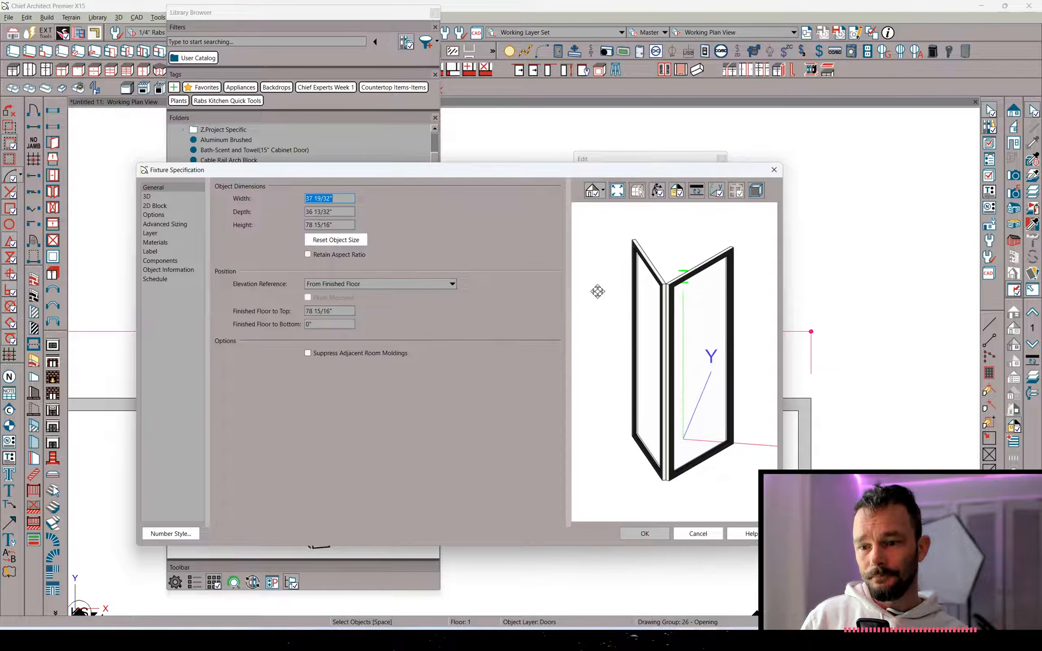
{"action": "left_click", "coordinate": [147, 197]}
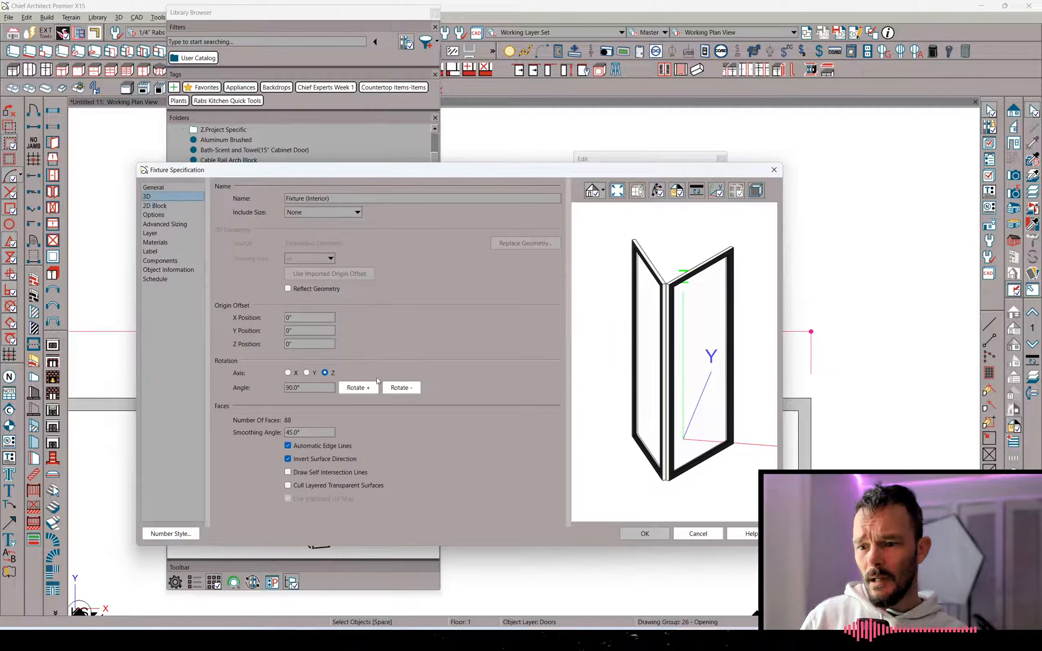
{"action": "left_click", "coordinate": [287, 373]}
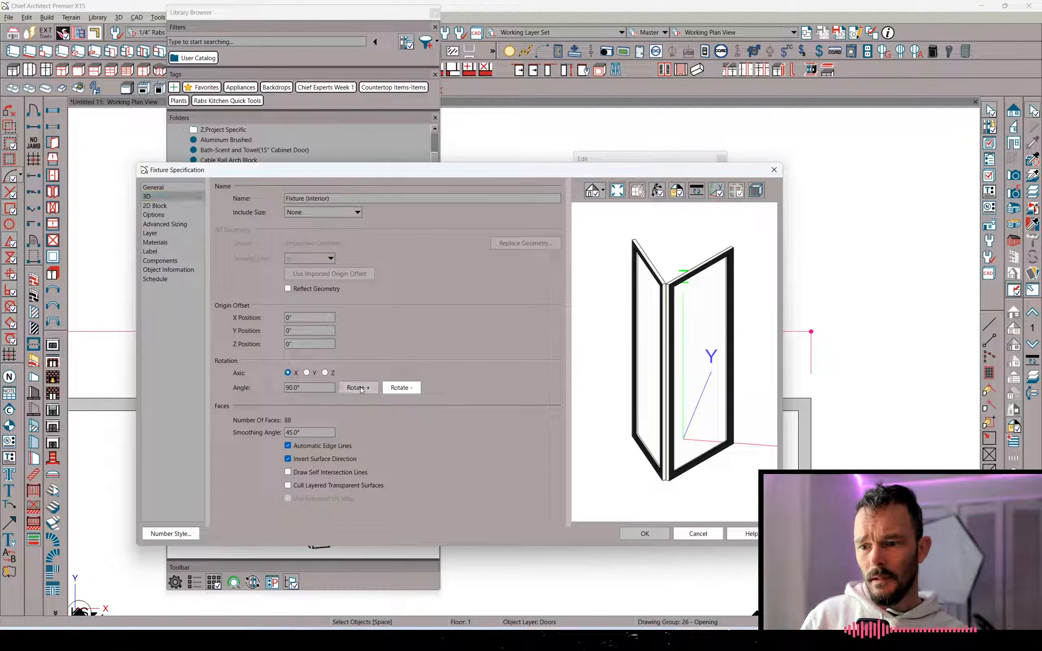
{"action": "left_click", "coordinate": [358, 387]}
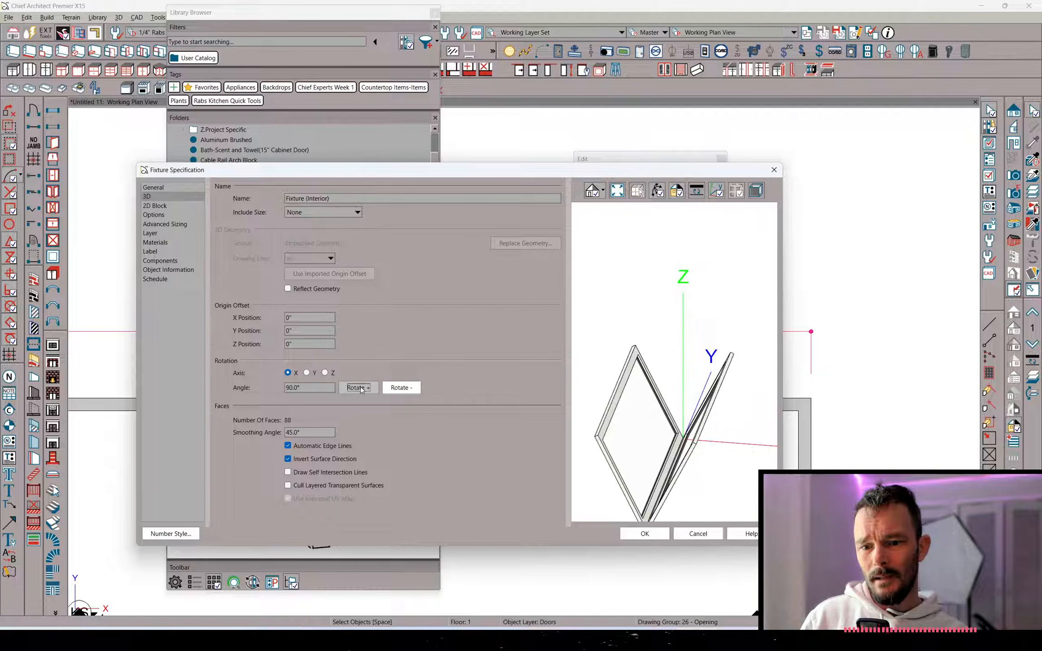
{"action": "left_click", "coordinate": [401, 388]}
Rotate the symbol +90° about the Y axis and place it in plan above the wall, beside the bifold door
{"action": "left_click", "coordinate": [307, 373]}
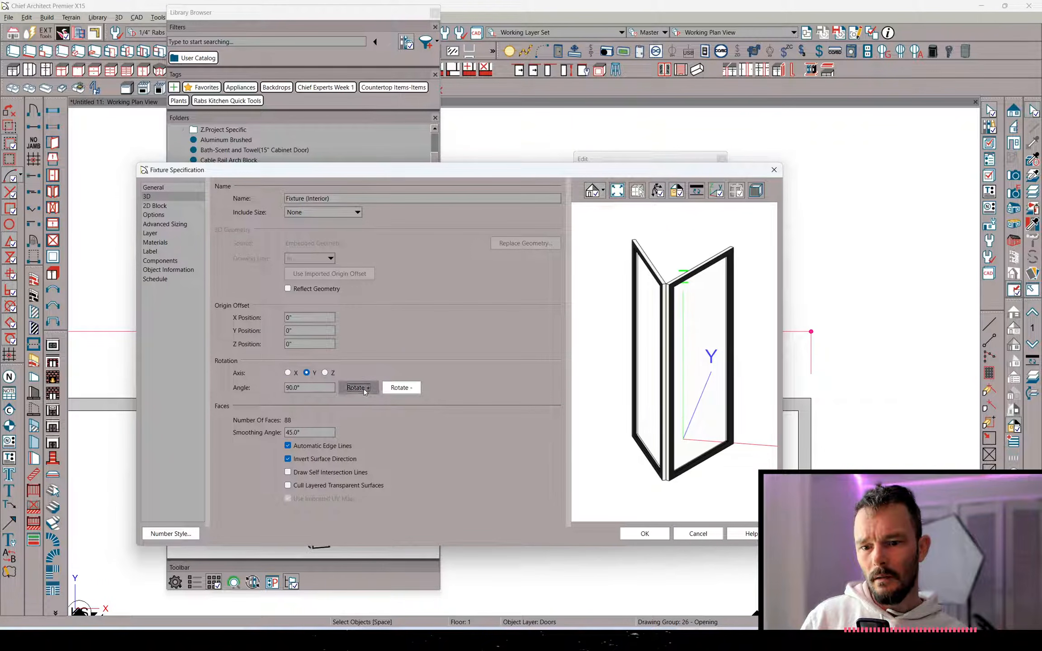
{"action": "left_click", "coordinate": [358, 387]}
{"action": "scroll", "coordinate": [654, 343], "scroll_direction": "down", "scroll_amount": 5}
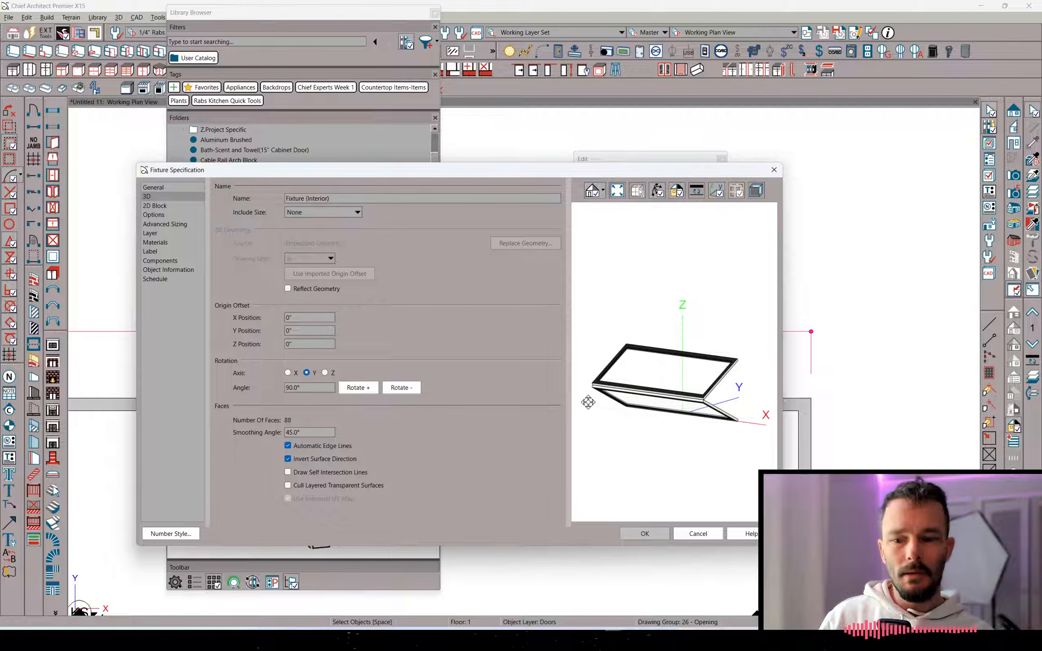
{"action": "left_click", "coordinate": [642, 533]}
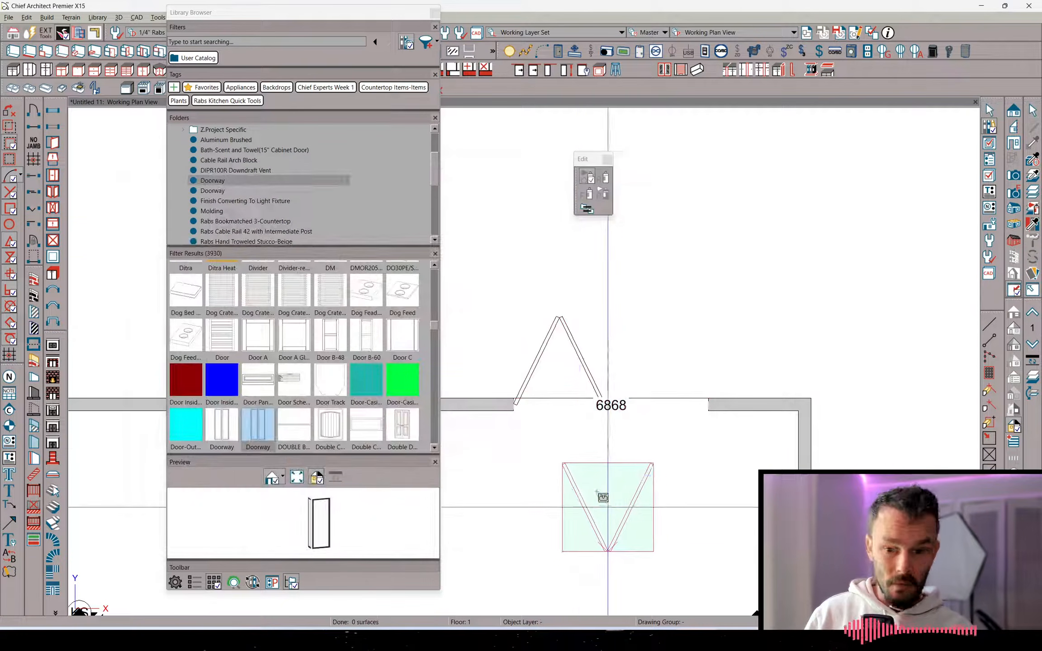
{"action": "scroll", "coordinate": [587, 429], "scroll_direction": "left", "scroll_amount": 10}
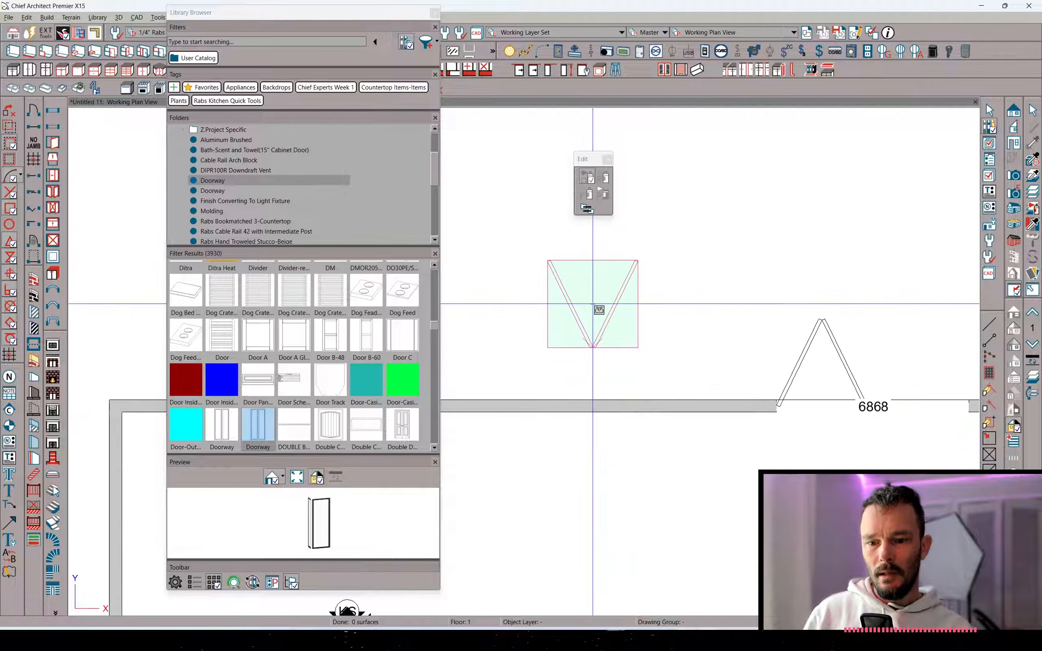
{"action": "left_click", "coordinate": [594, 312]}
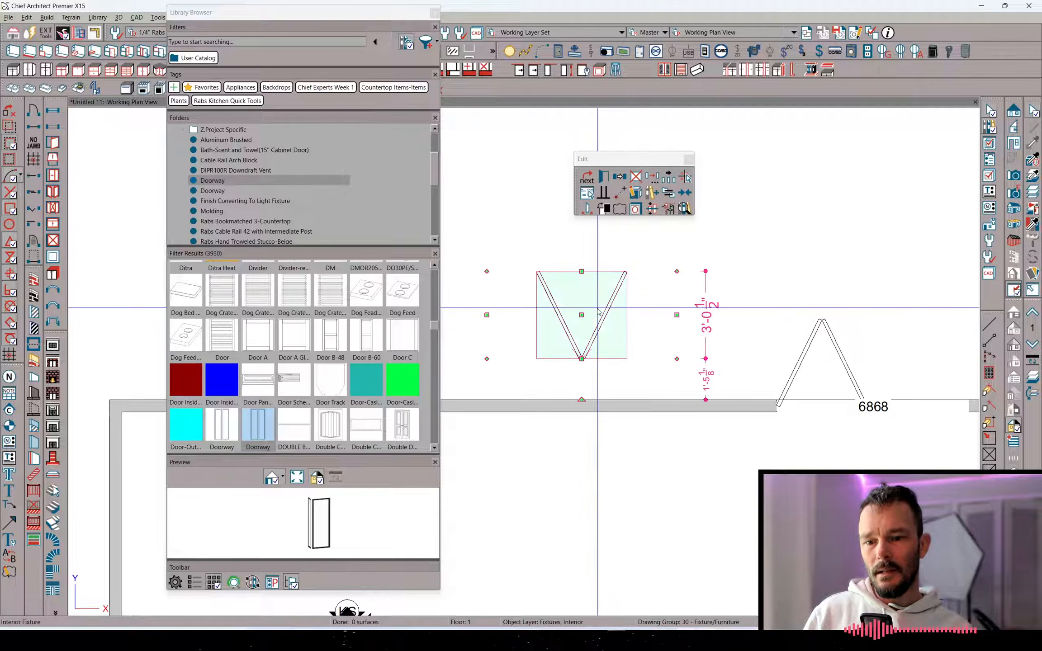
Generate a new 2D CAD block for the placed bifold fixture and apply it
{"action": "key", "text": "ctrl+e"}
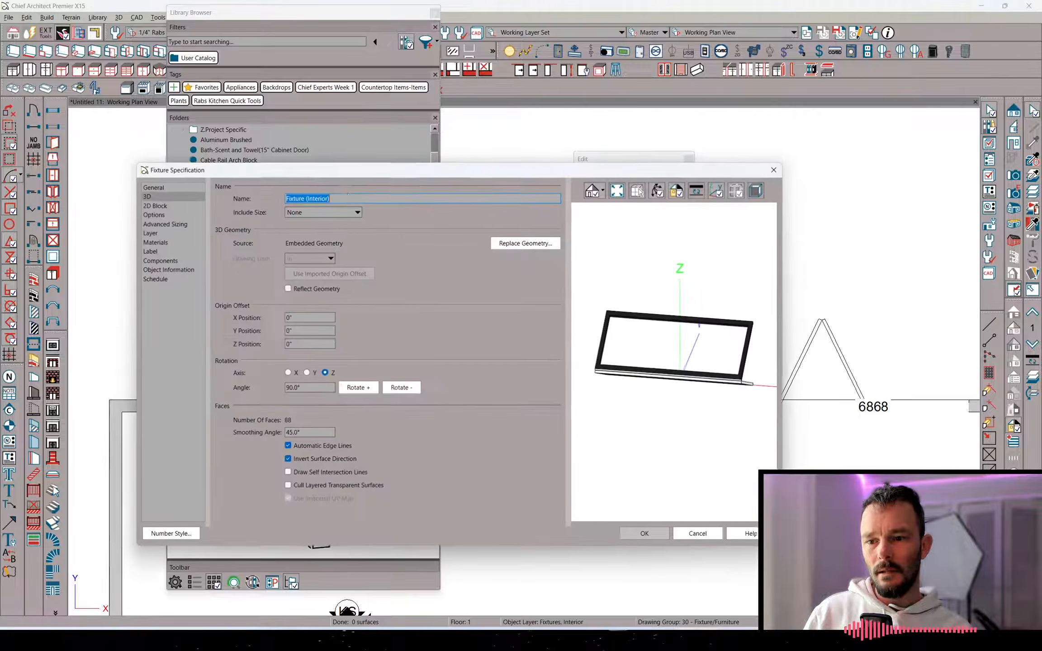
{"action": "left_click", "coordinate": [155, 205]}
{"action": "left_click", "coordinate": [327, 456]}
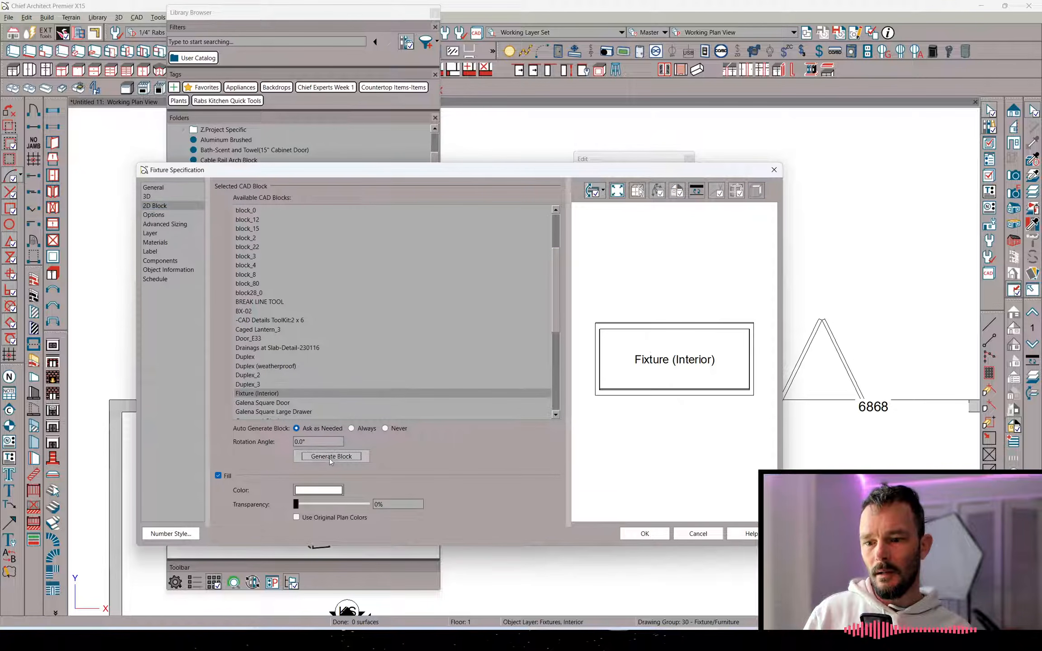
{"action": "left_click", "coordinate": [649, 534]}
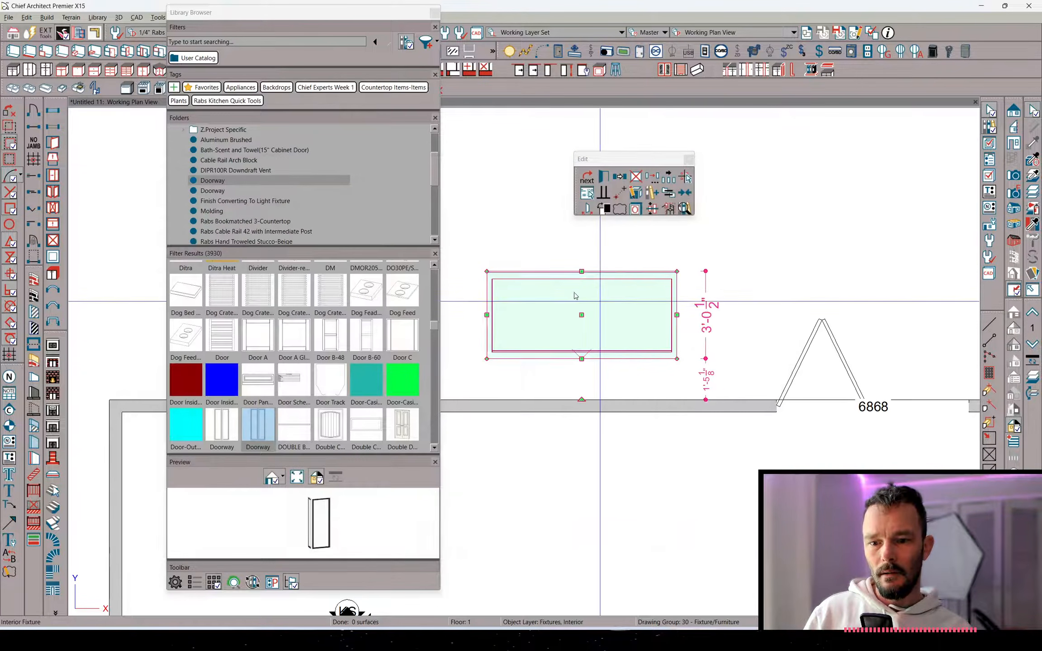
{"action": "middle_click_drag", "start_coordinate": [650, 337], "coordinate": [659, 389]}
{"action": "scroll", "coordinate": [664, 403], "scroll_direction": "down", "scroll_amount": 1}
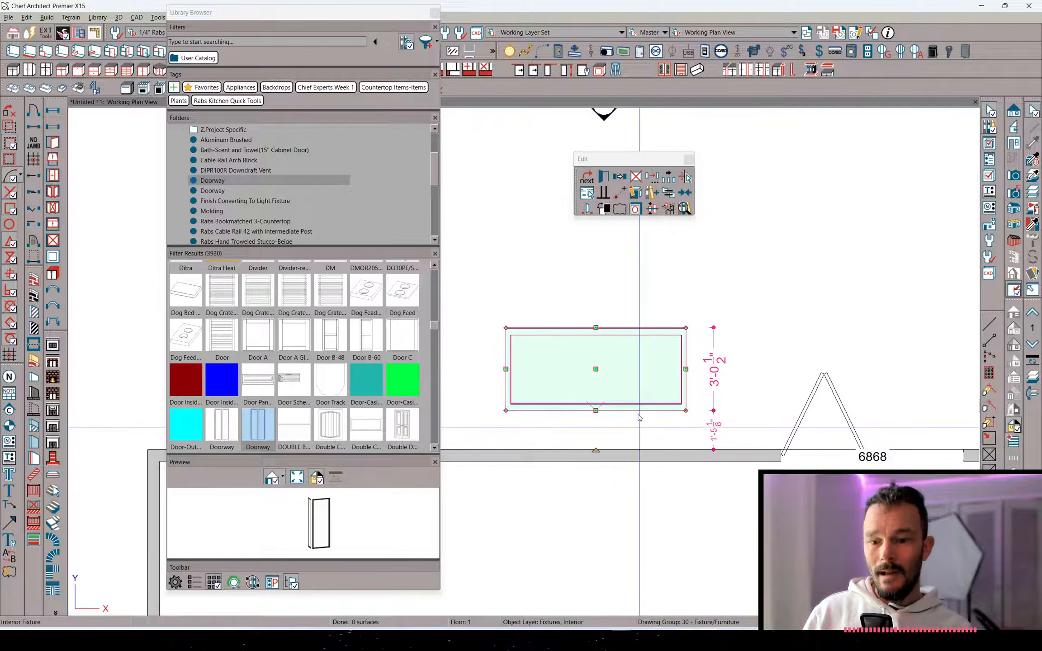
Change the wall's bifold door to the Doorway door type
{"action": "left_click", "coordinate": [823, 456]}
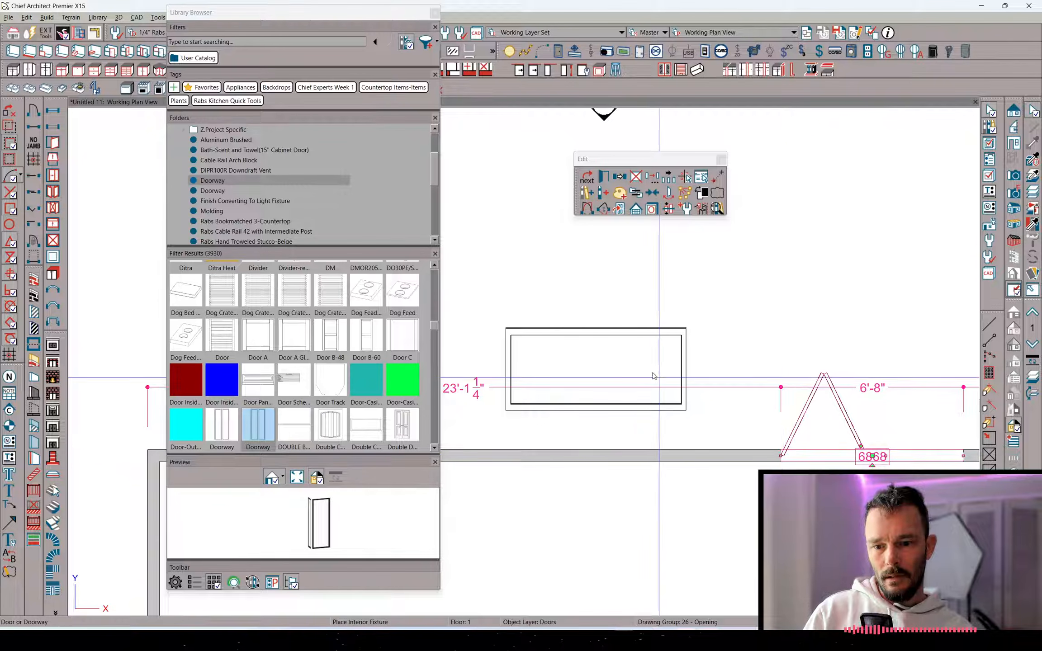
{"action": "left_click", "coordinate": [633, 362]}
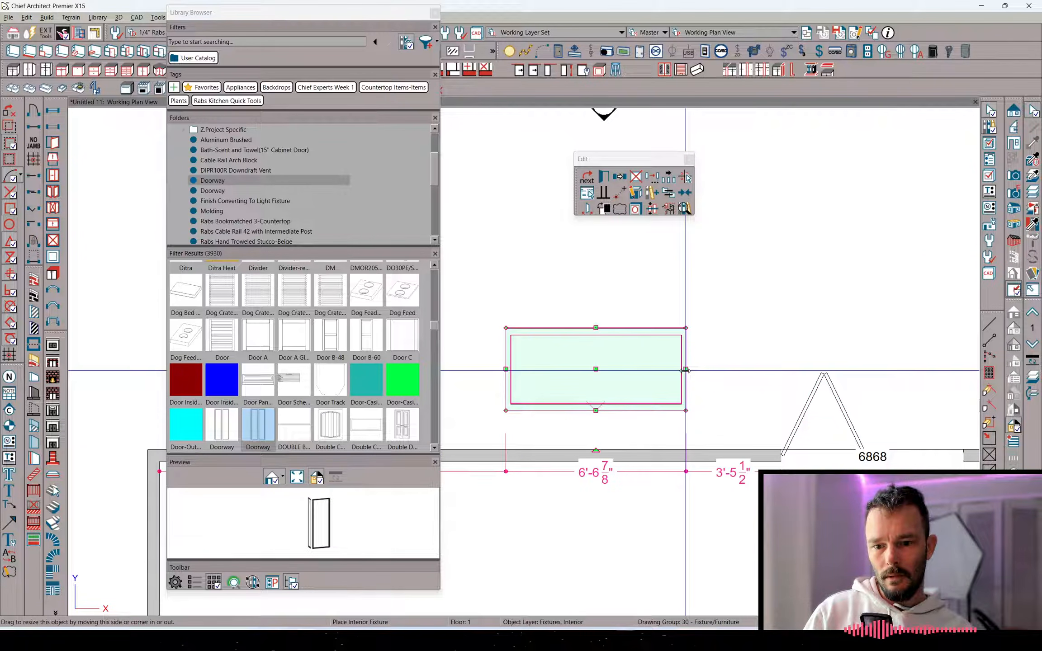
{"action": "left_click", "coordinate": [825, 454]}
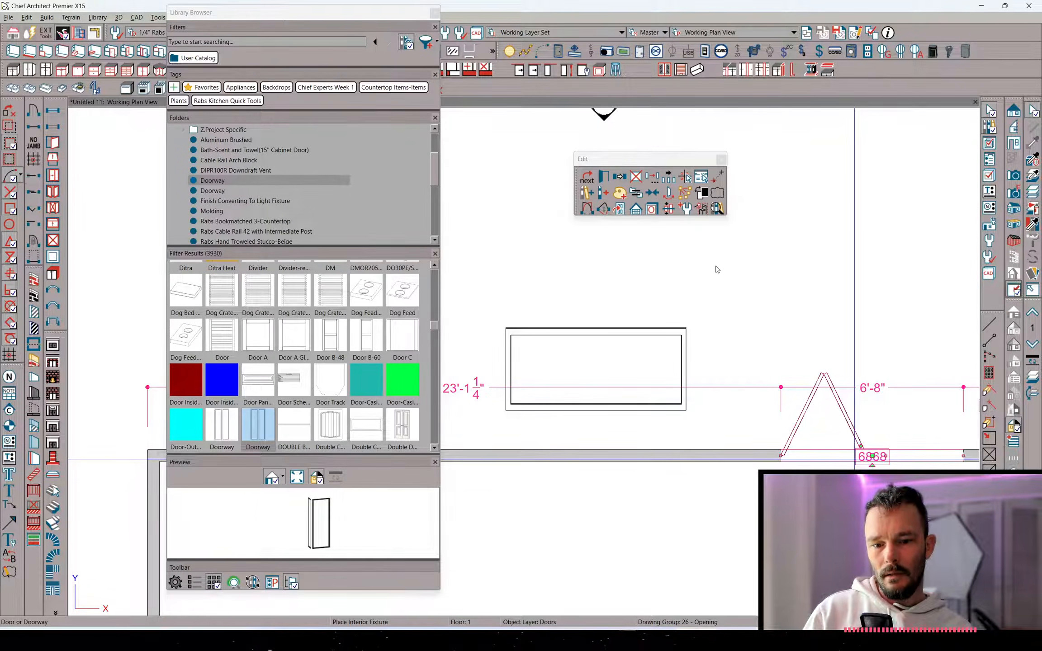
{"action": "key", "text": "ctrl+e"}
{"action": "left_click", "coordinate": [429, 117]}
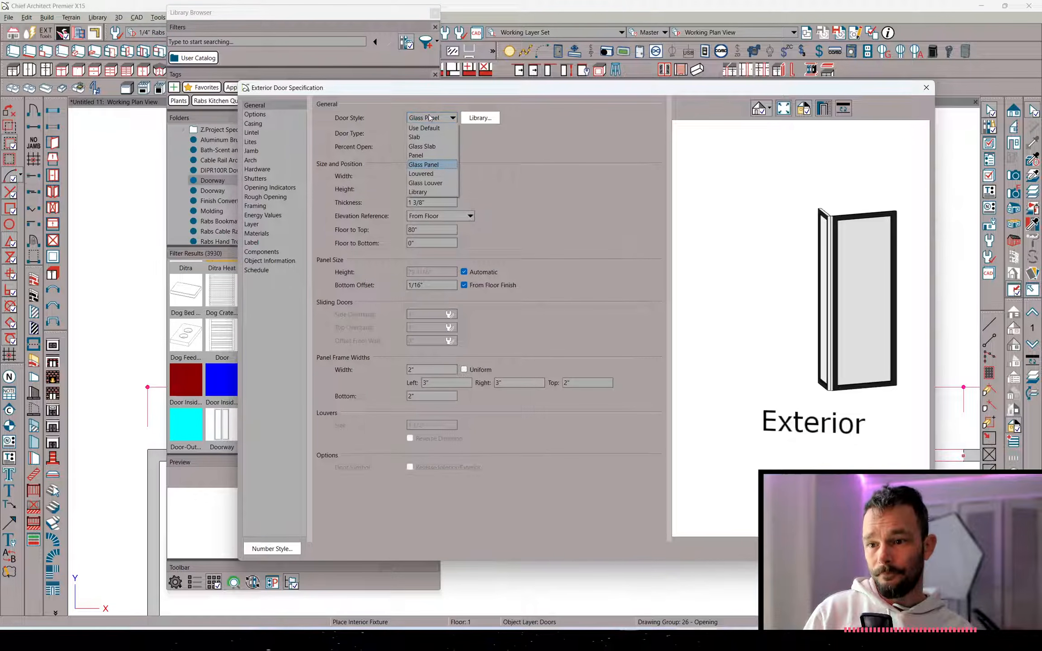
{"action": "left_click", "coordinate": [429, 118]}
{"action": "left_click", "coordinate": [425, 134]}
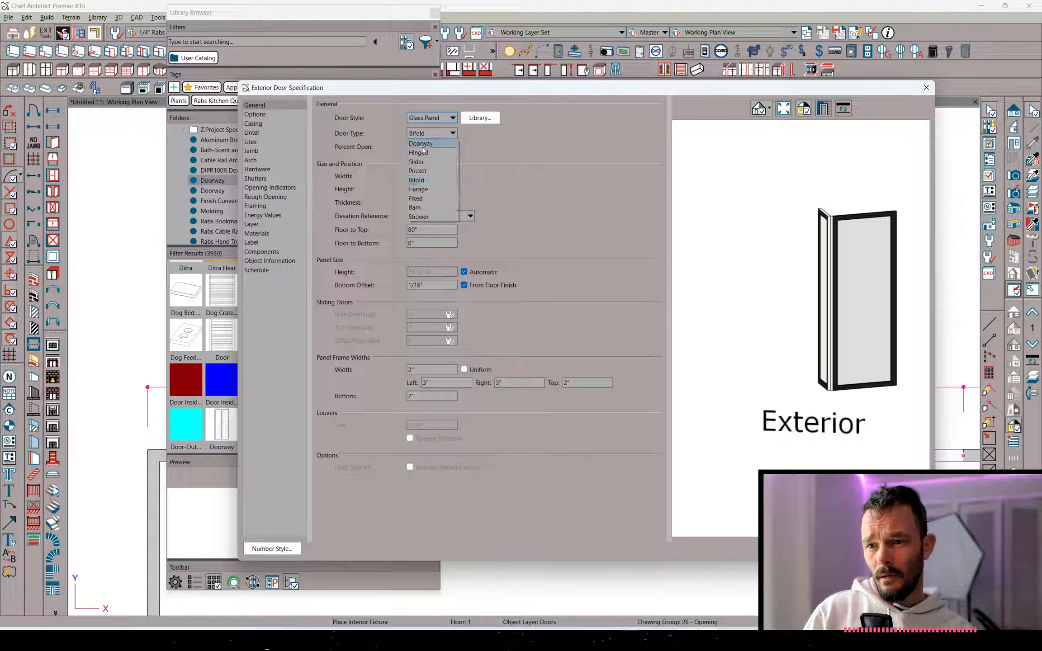
{"action": "left_click", "coordinate": [420, 143]}
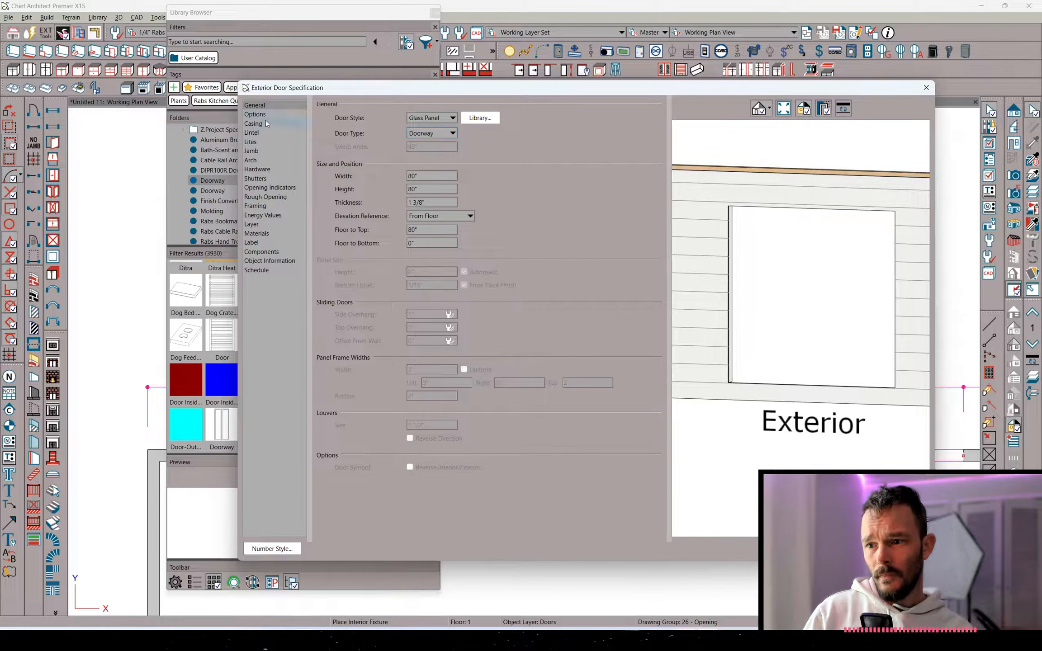
Turn on the doorway's jamb, interior casing, exterior casing and sill/threshold, and apply the specification
{"action": "left_click", "coordinate": [260, 149]}
{"action": "left_click", "coordinate": [325, 105]}
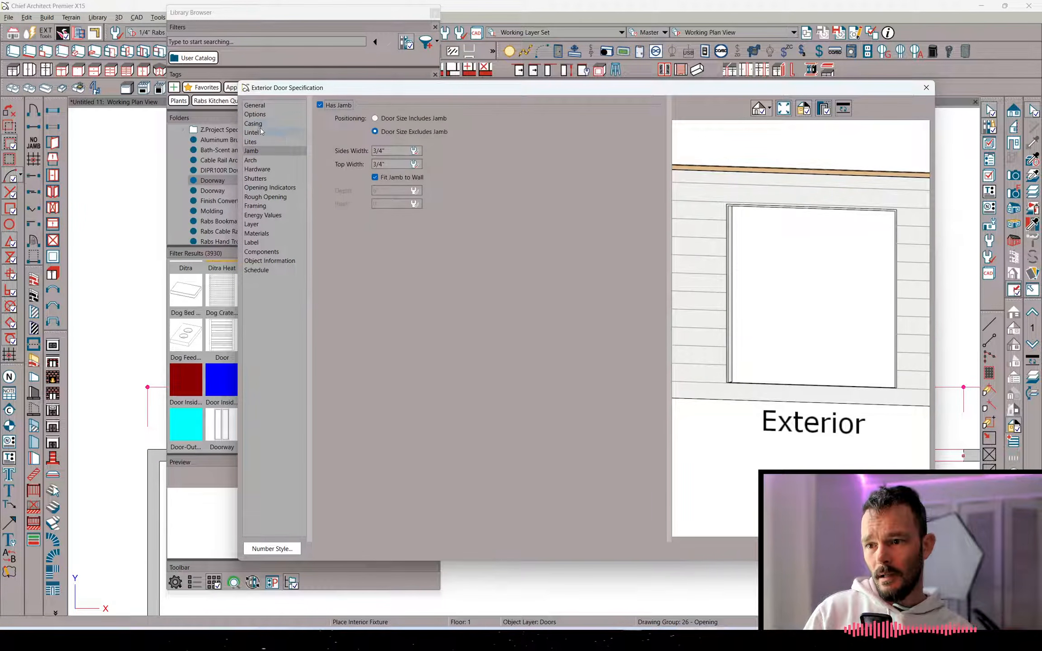
{"action": "left_click", "coordinate": [261, 125]}
{"action": "left_click", "coordinate": [332, 105]}
{"action": "left_click", "coordinate": [332, 189]}
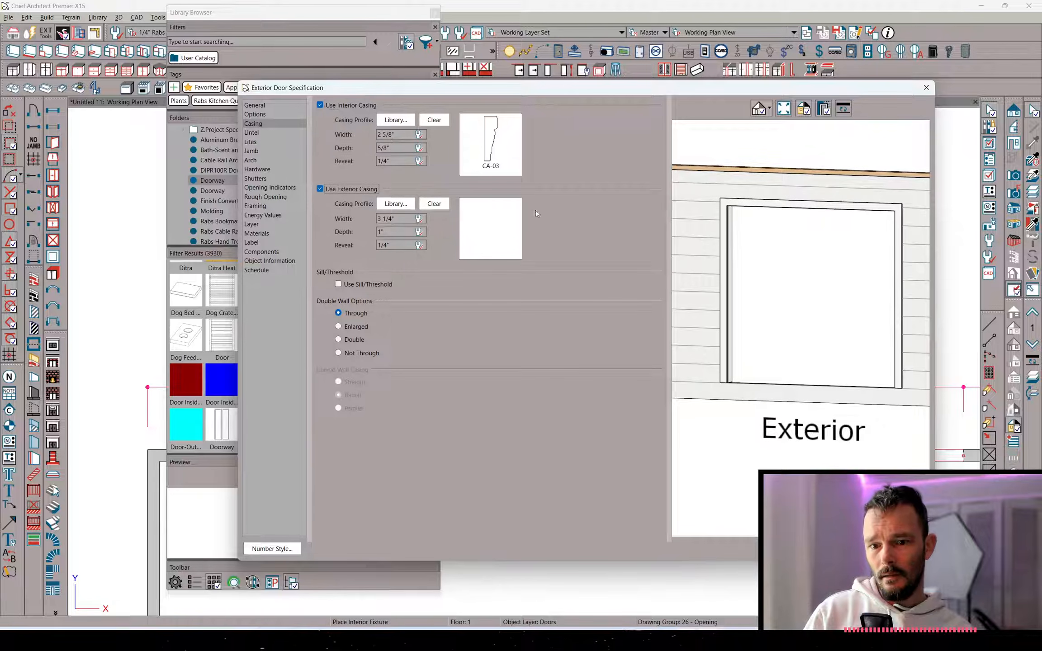
{"action": "left_click", "coordinate": [373, 284]}
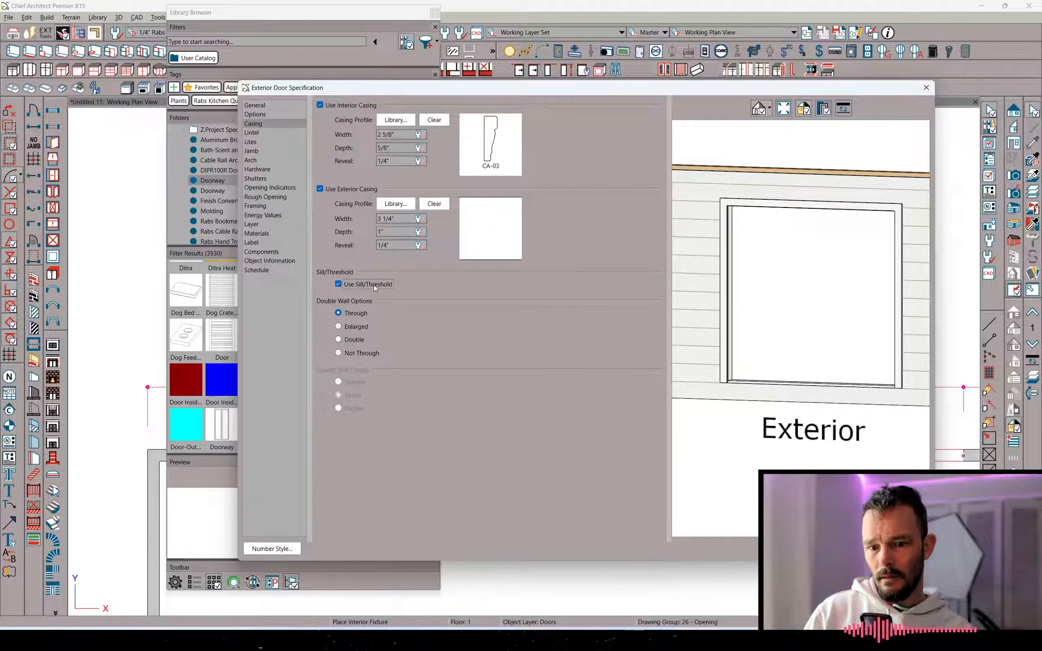
{"action": "left_click", "coordinate": [816, 548]}
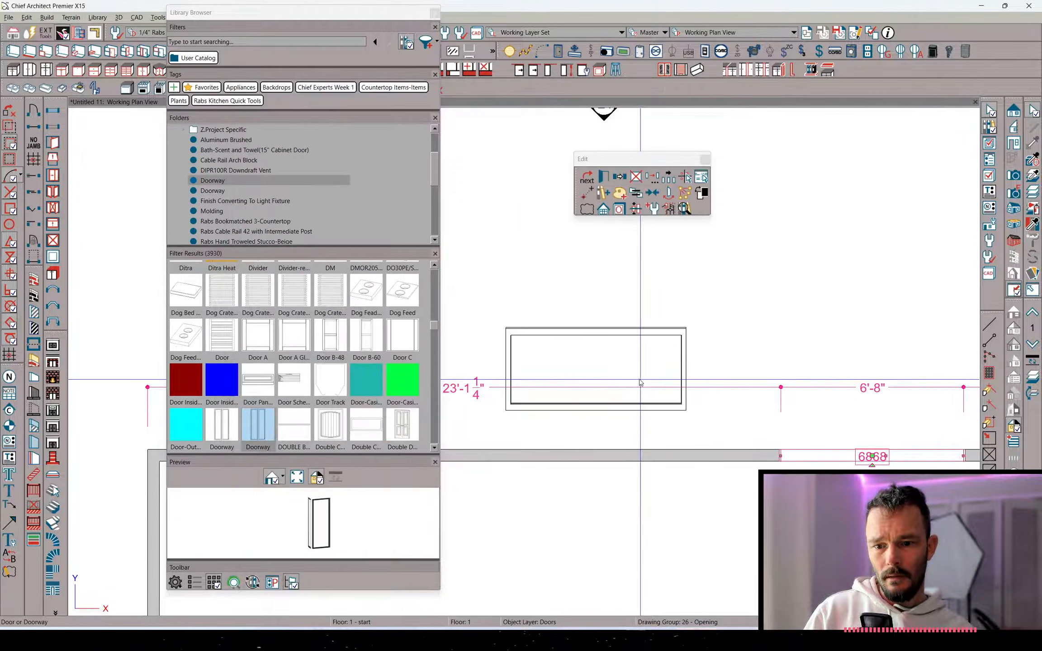
Center the bifold fixture on the doorway in the wall
{"action": "left_click", "coordinate": [641, 384]}
{"action": "key", "text": "c"}
{"action": "left_click", "coordinate": [887, 458]}
Move the bifold fixture point to point so it sits against the wall at the 6868 doorway
{"action": "middle_click_drag", "start_coordinate": [933, 447], "coordinate": [746, 441]}
{"action": "key", "text": "p"}
{"action": "left_click", "coordinate": [681, 408]}
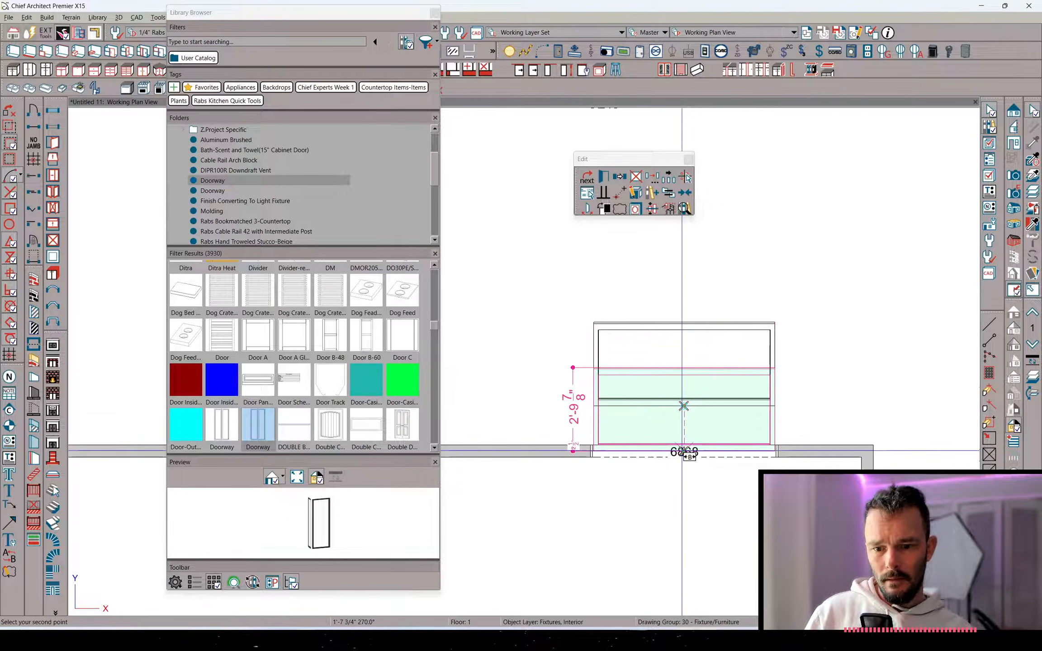
{"action": "left_click", "coordinate": [682, 451]}
Create a full camera view looking at the doorway from outside and close the Library Browser
{"action": "right_click", "coordinate": [593, 345]}
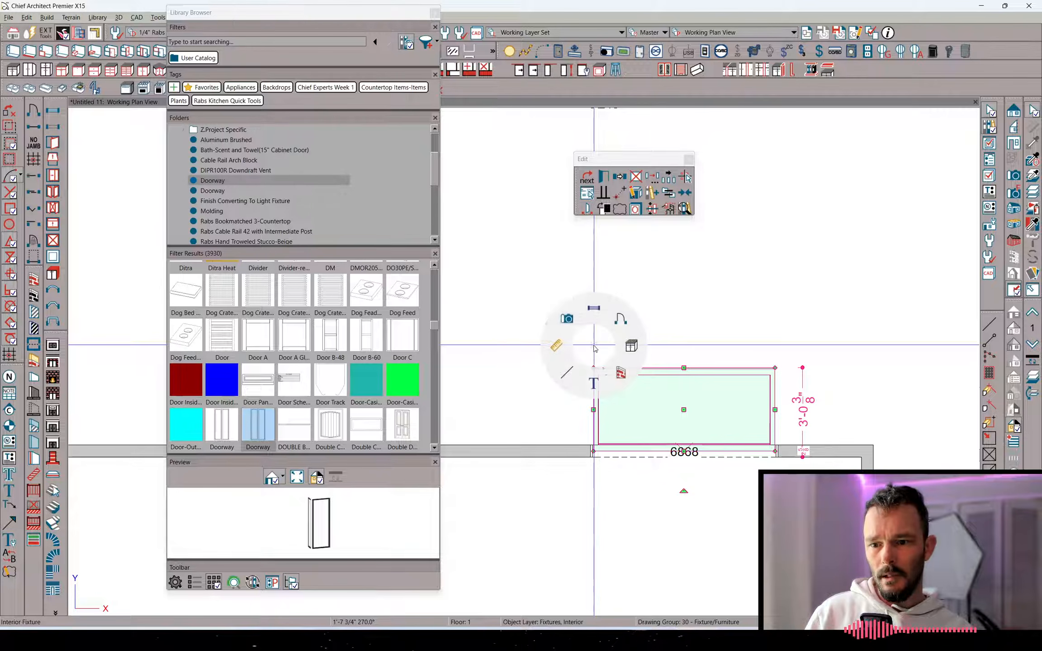
{"action": "left_click", "coordinate": [566, 319]}
{"action": "left_click_drag", "start_coordinate": [480, 172], "coordinate": [546, 277]}
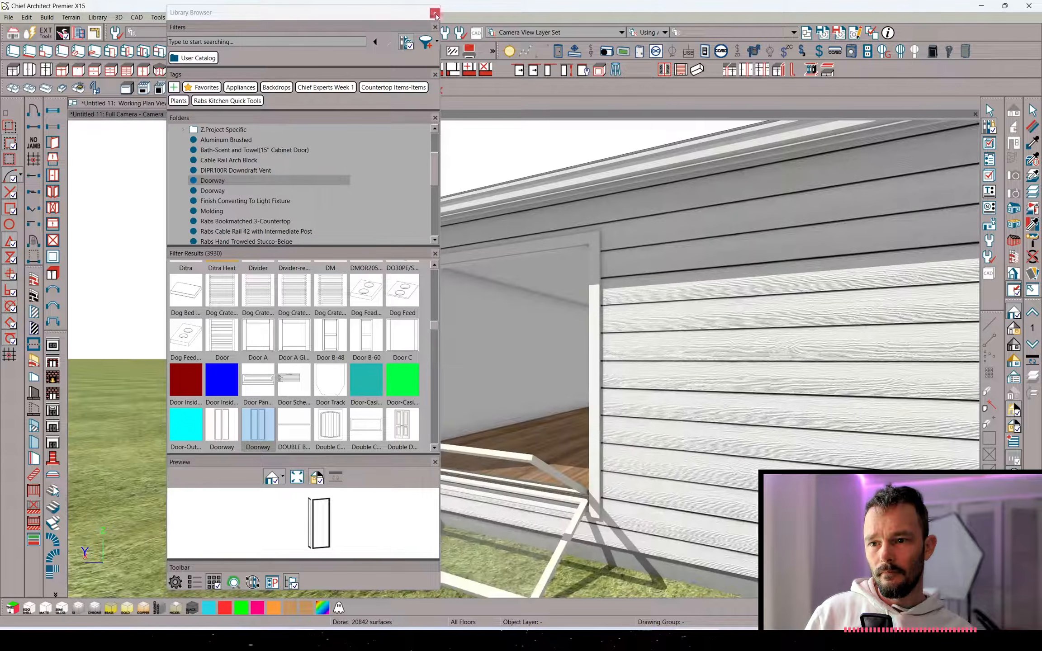
{"action": "left_click", "coordinate": [435, 14]}
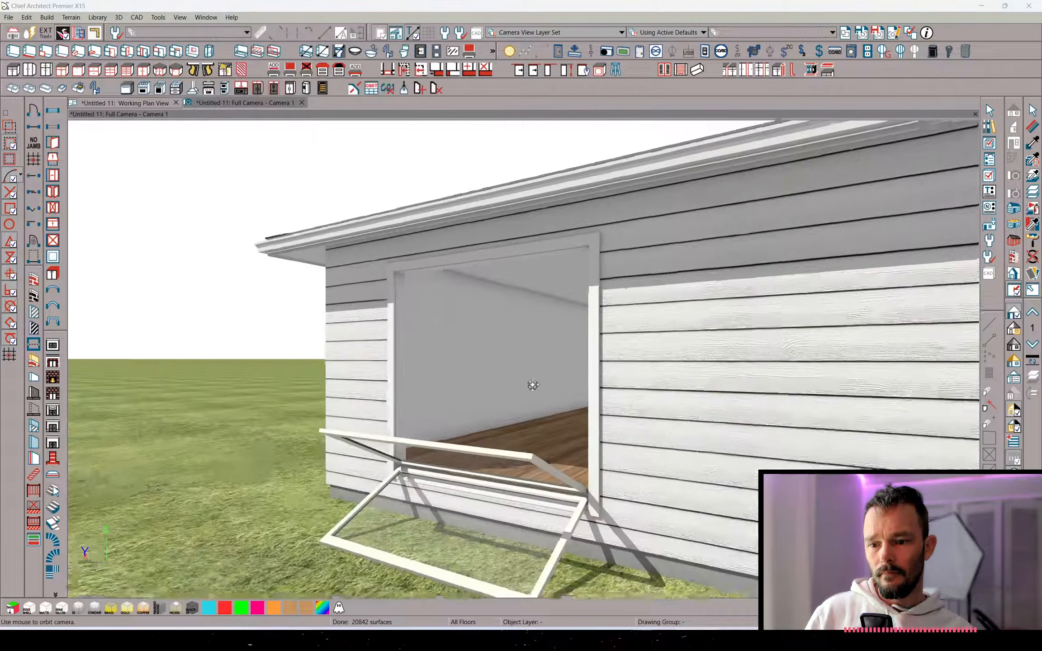
Reverse the bifold fixture so its fold points away from the wall and raise it to the head of the doorway
{"action": "left_click", "coordinate": [541, 536]}
{"action": "middle_click_drag", "start_coordinate": [541, 536], "coordinate": [609, 414]}
{"action": "key", "text": "ctrl+z"}
{"action": "left_click", "coordinate": [628, 413]}
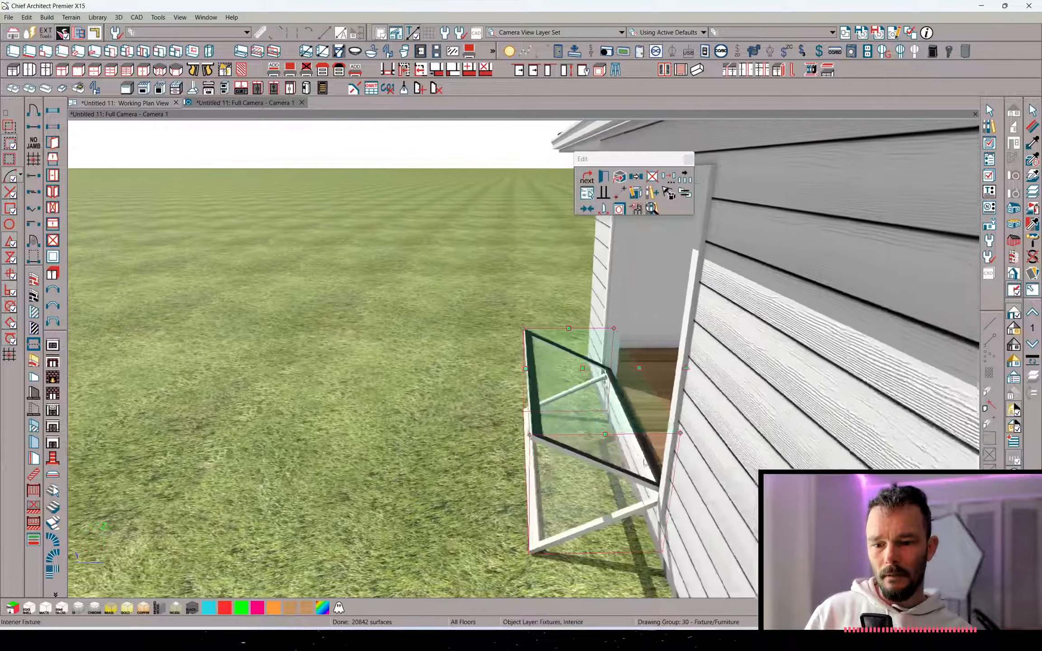
{"action": "left_click", "coordinate": [610, 463]}
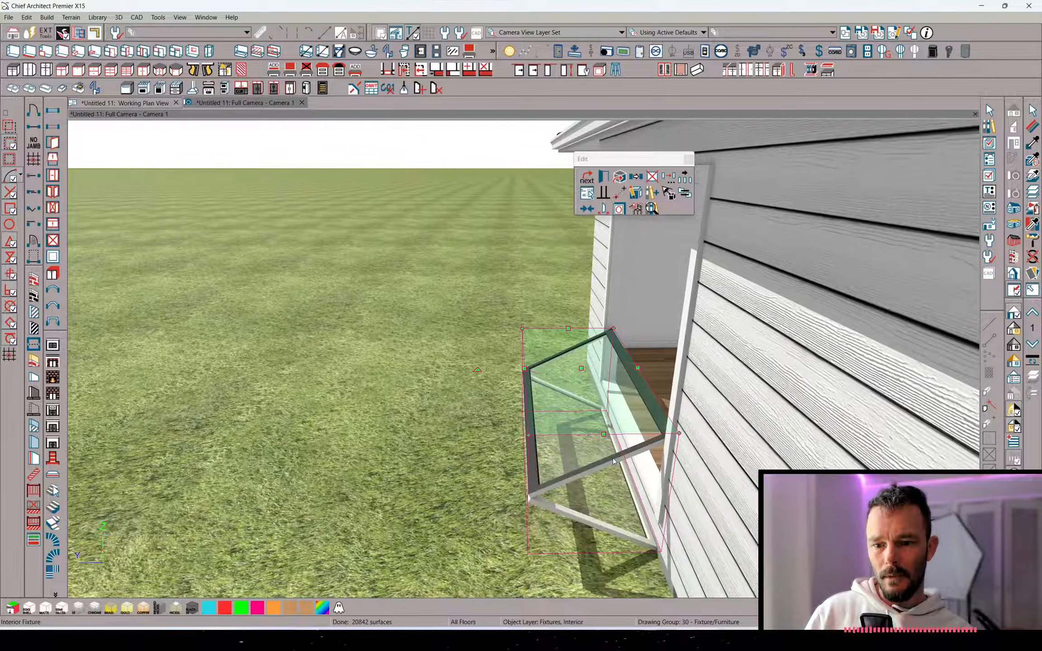
{"action": "middle_click_drag", "start_coordinate": [612, 457], "coordinate": [577, 433]}
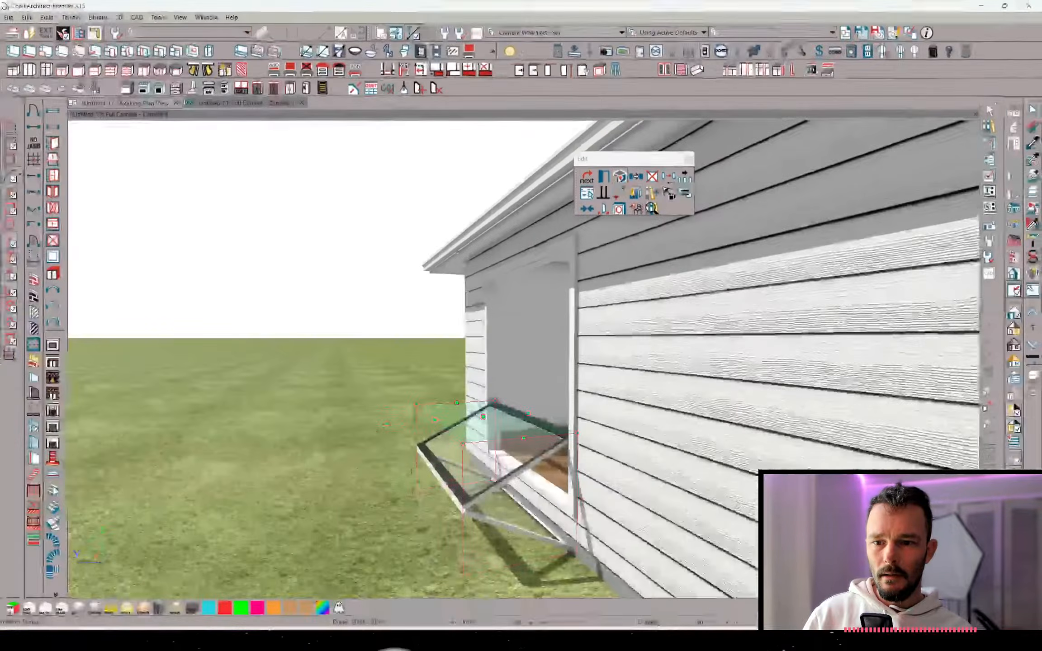
{"action": "left_click_drag", "start_coordinate": [528, 447], "coordinate": [527, 305]}
{"action": "mouse_move", "coordinate": [502, 393]}
{"action": "middle_mouse_down"}
{"action": "mouse_move", "coordinate": [567, 412]}
{"action": "mouse_move", "coordinate": [507, 402]}
{"action": "middle_mouse_up"}
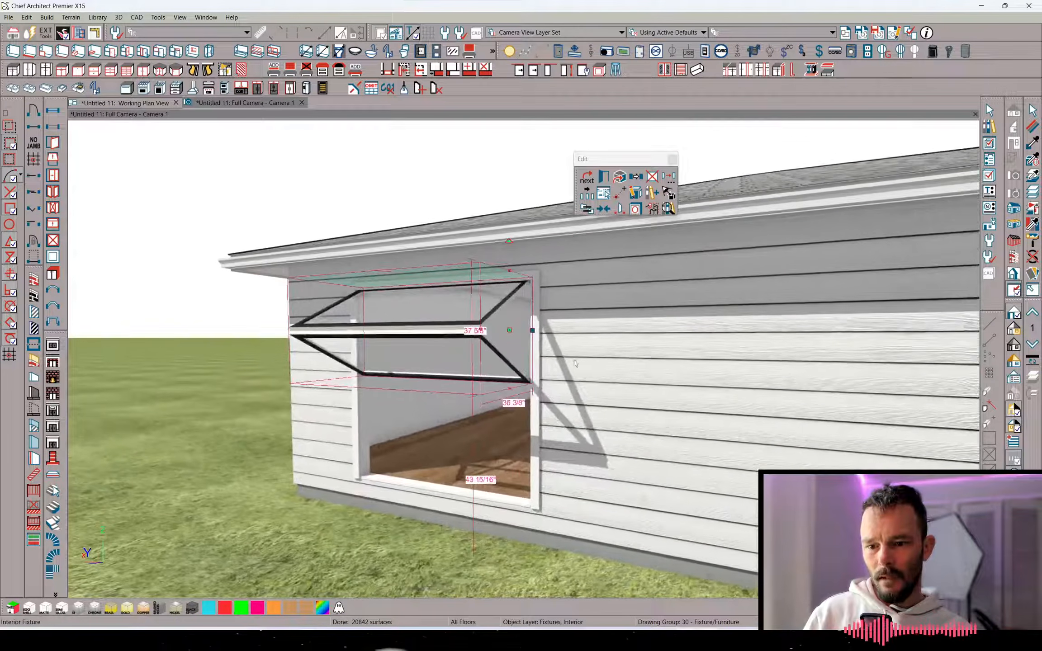
Convert the bifold fixture together with the doorway into a Fixture (Interior) symbol with Show Advanced Options enabled
{"action": "left_click", "coordinate": [533, 299], "text": "shift"}
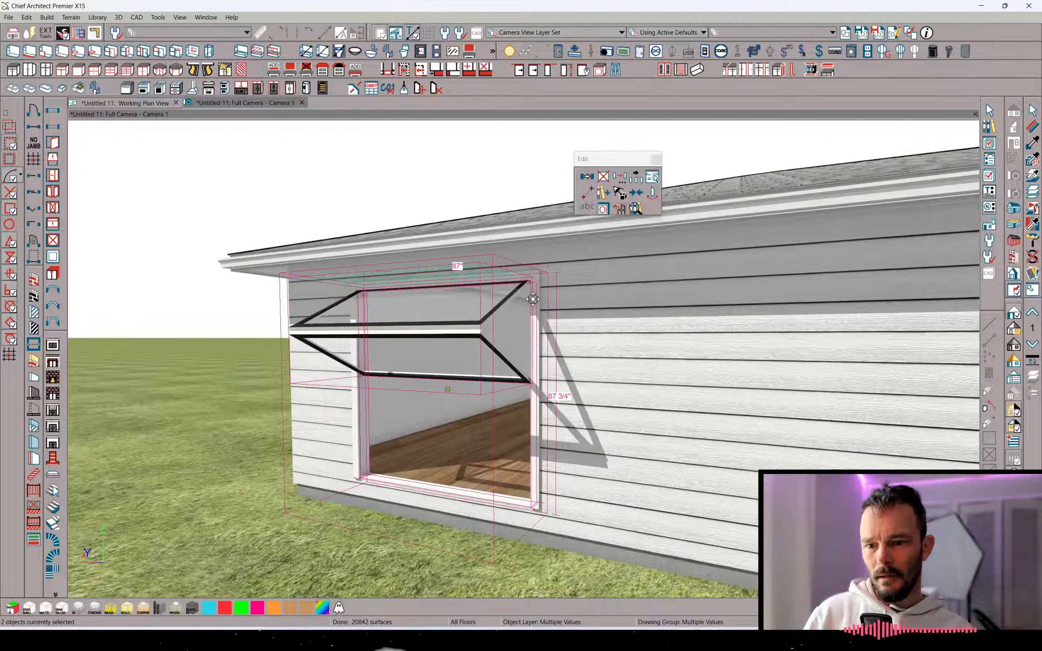
{"action": "left_click", "coordinate": [622, 209]}
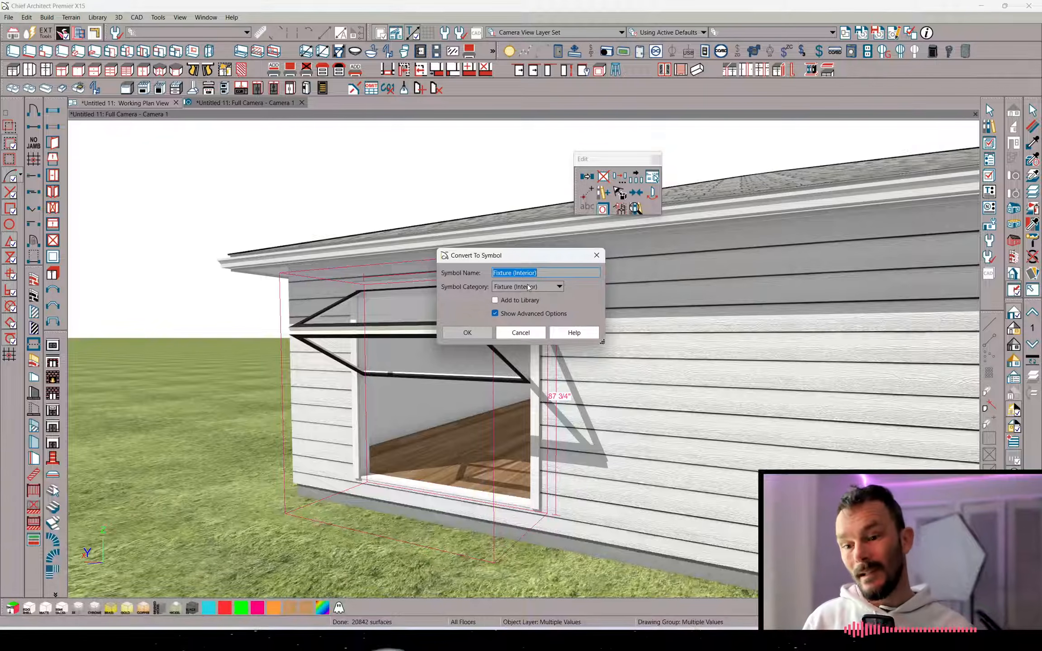
{"action": "left_click", "coordinate": [541, 314]}
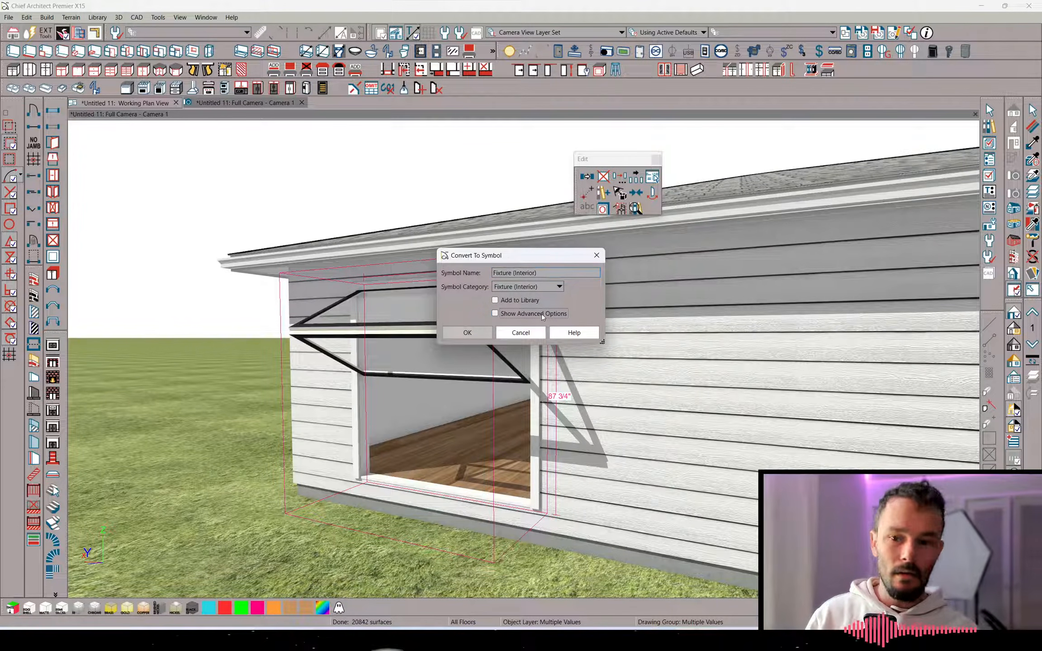
{"action": "left_click", "coordinate": [541, 315]}
{"action": "left_click", "coordinate": [463, 335]}
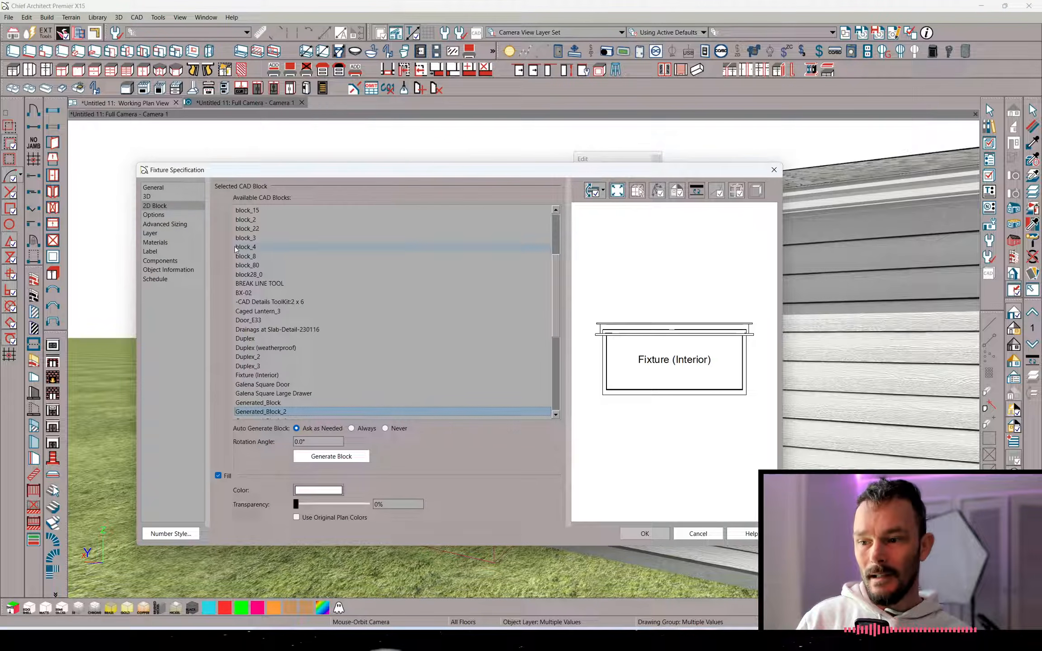
Make the new symbol insert into the wall with the depth left at 0 and accept its specification
{"action": "left_click", "coordinate": [155, 207]}
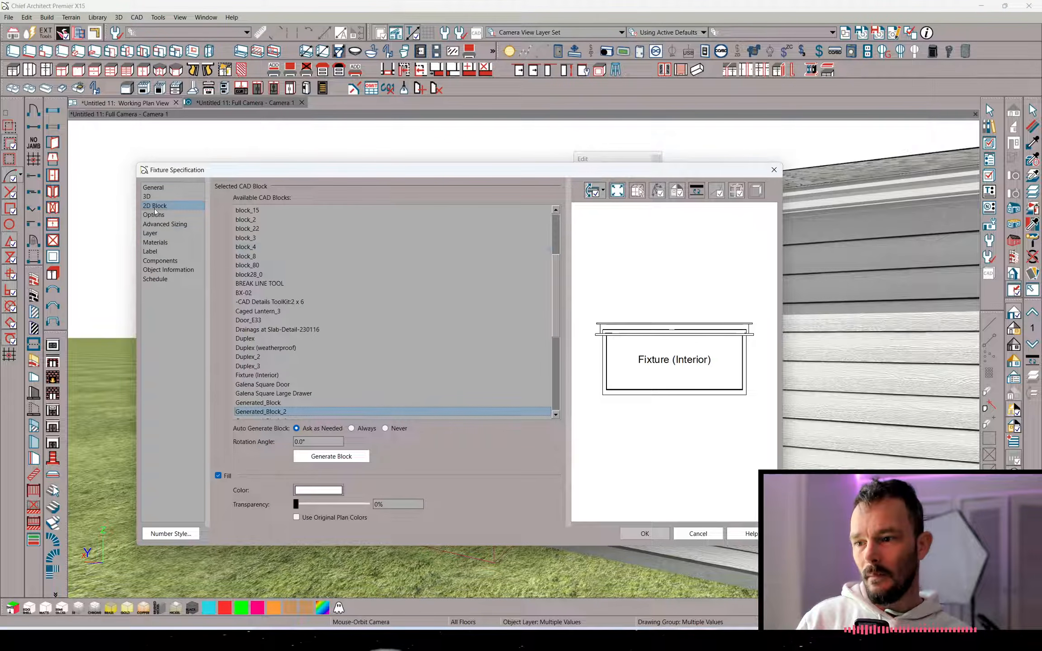
{"action": "left_click", "coordinate": [154, 215]}
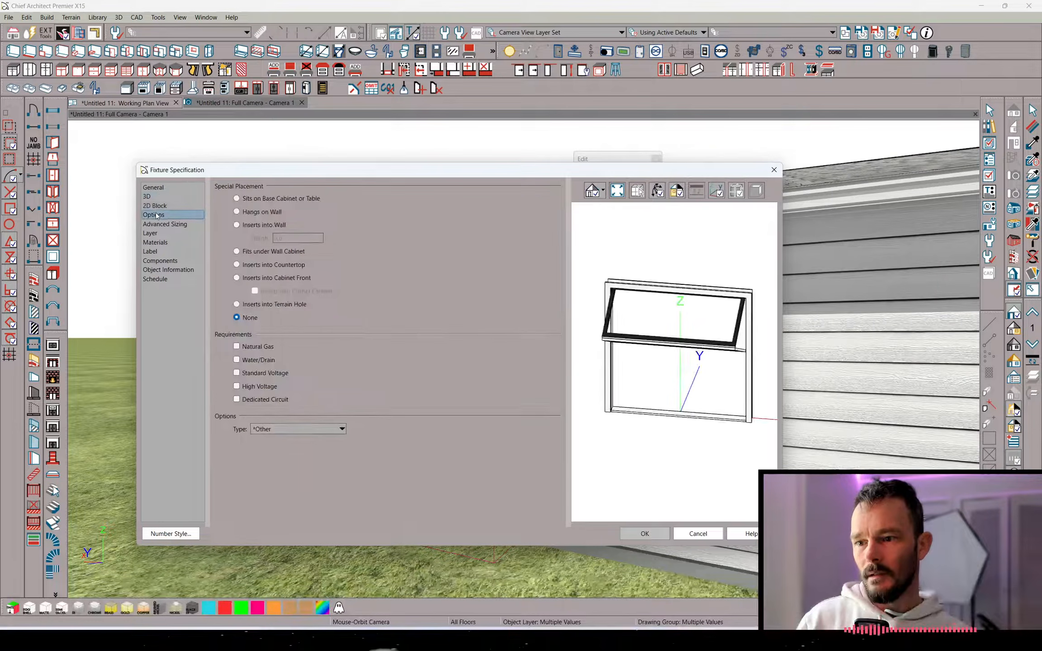
{"action": "left_click", "coordinate": [269, 226]}
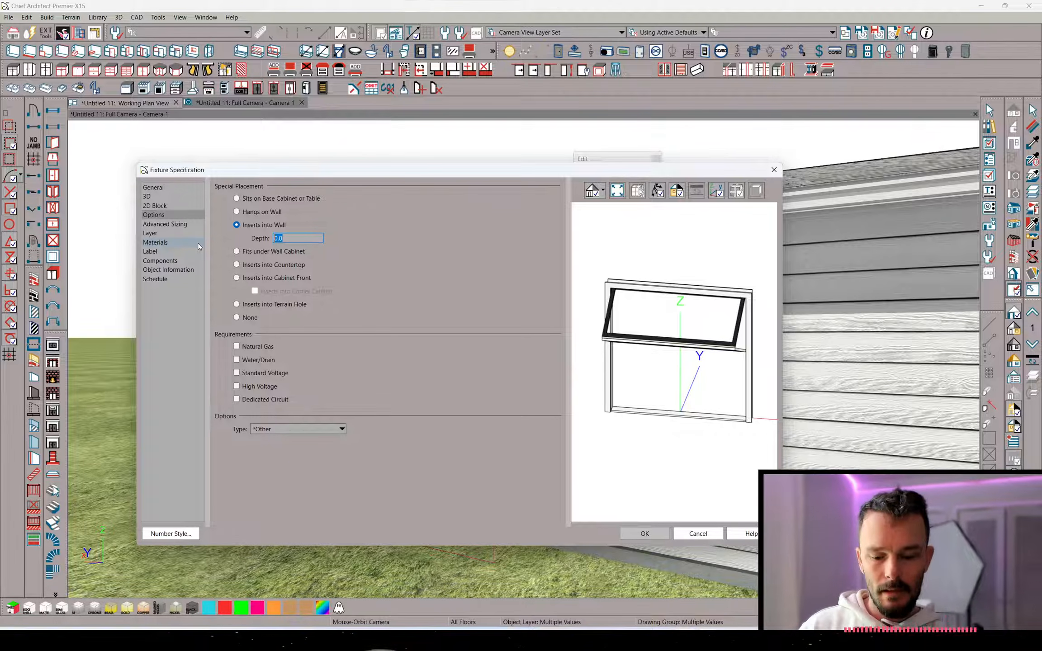
{"action": "key", "text": "Return"}
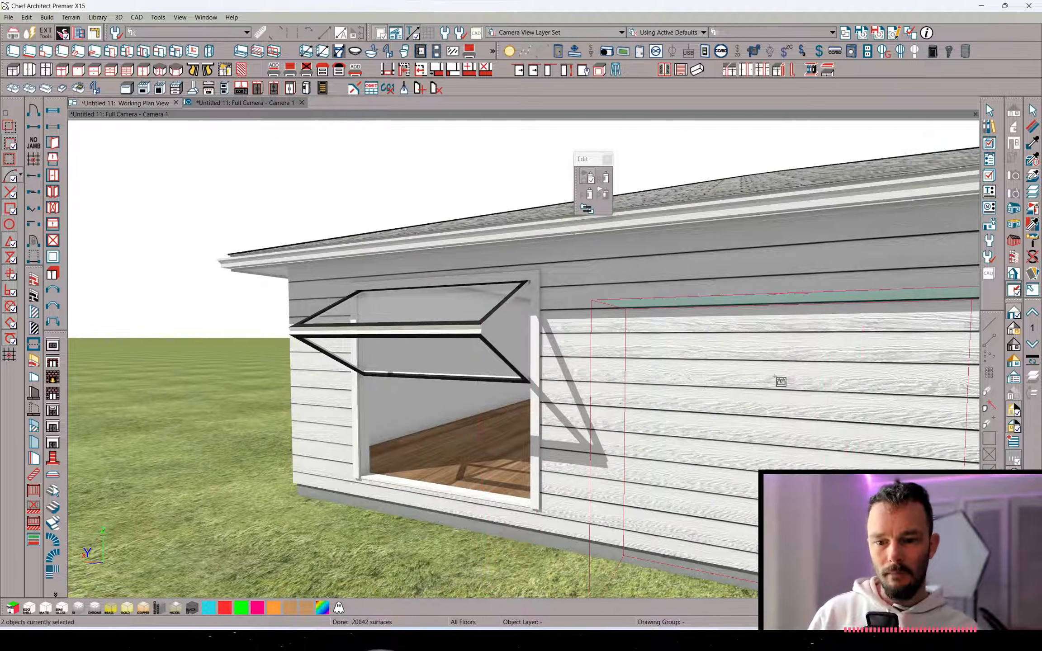
Place the converted door symbol in the exterior wall beside the original doorway and review its size and elevation specification
{"action": "middle_click_drag", "start_coordinate": [783, 377], "coordinate": [686, 351]}
{"action": "scroll", "coordinate": [687, 350], "scroll_direction": "down", "scroll_amount": 2}
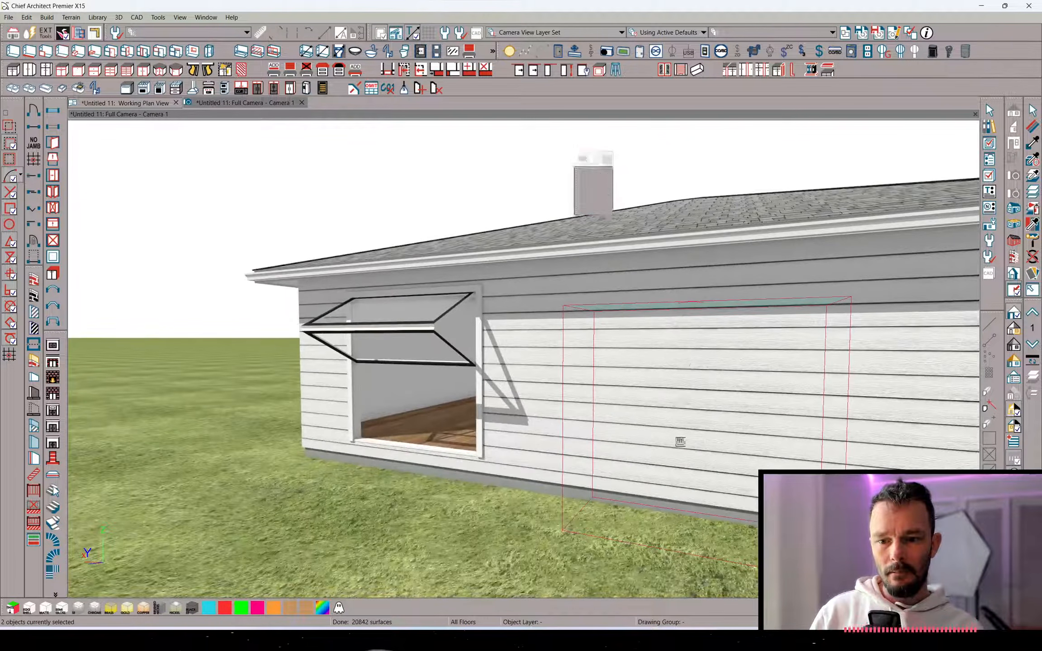
{"action": "left_click", "coordinate": [678, 438]}
{"action": "middle_click_drag", "start_coordinate": [730, 451], "coordinate": [678, 402]}
{"action": "left_click", "coordinate": [678, 402]}
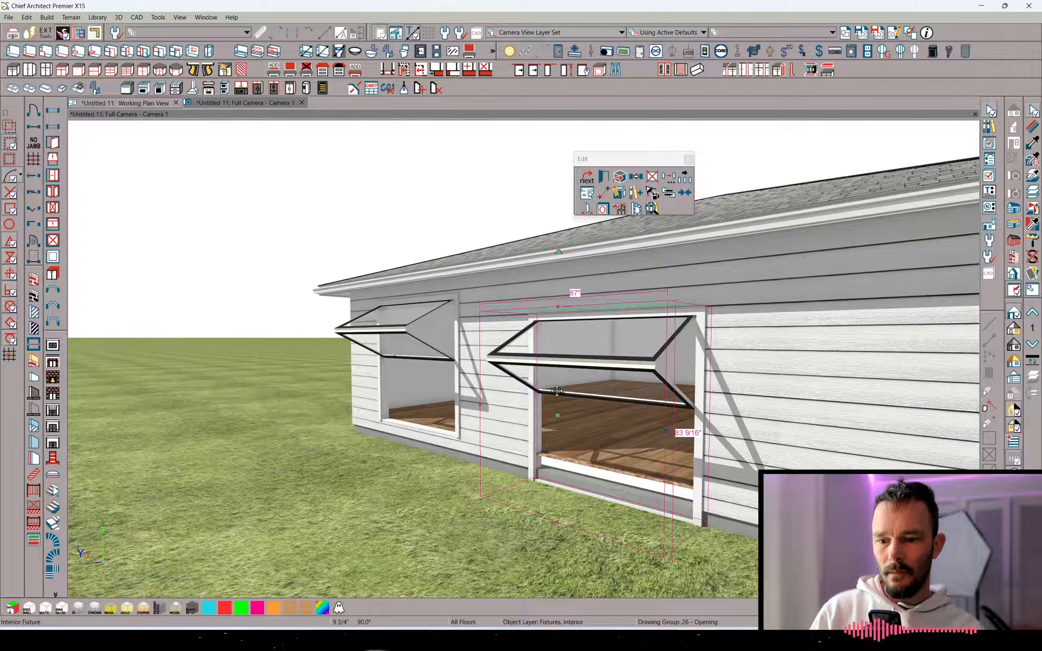
{"action": "double_click", "coordinate": [557, 391]}
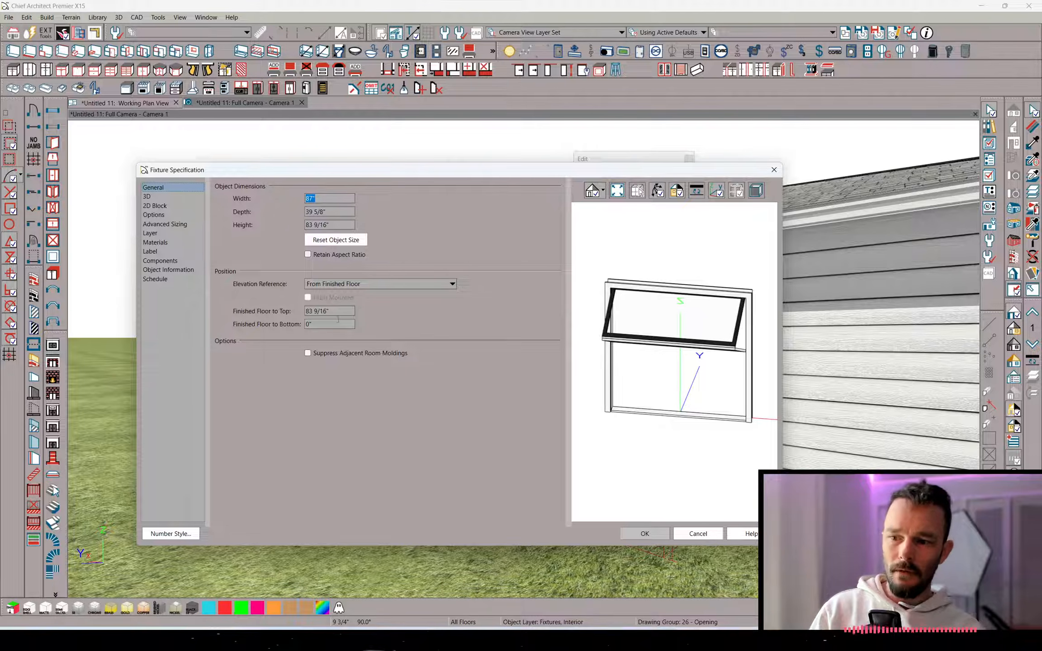
{"action": "left_click", "coordinate": [644, 533]}
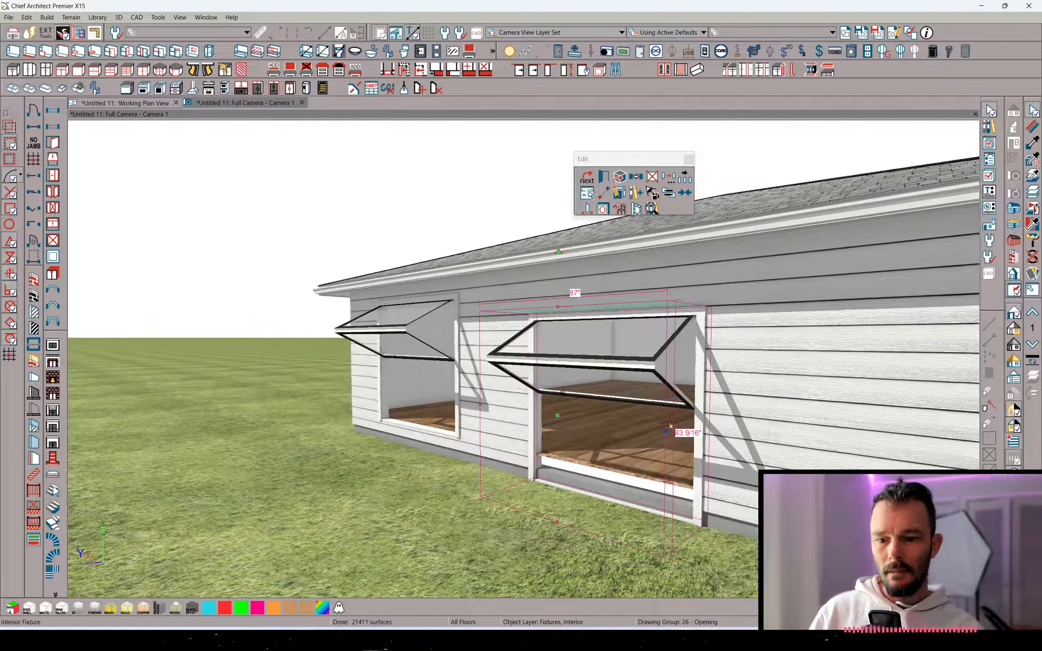
Try placing another copy of the door symbol in the same wall from inside the room and inspect it from both sides
{"action": "middle_click_drag", "start_coordinate": [670, 427], "coordinate": [404, 372]}
{"action": "key", "text": "e"}
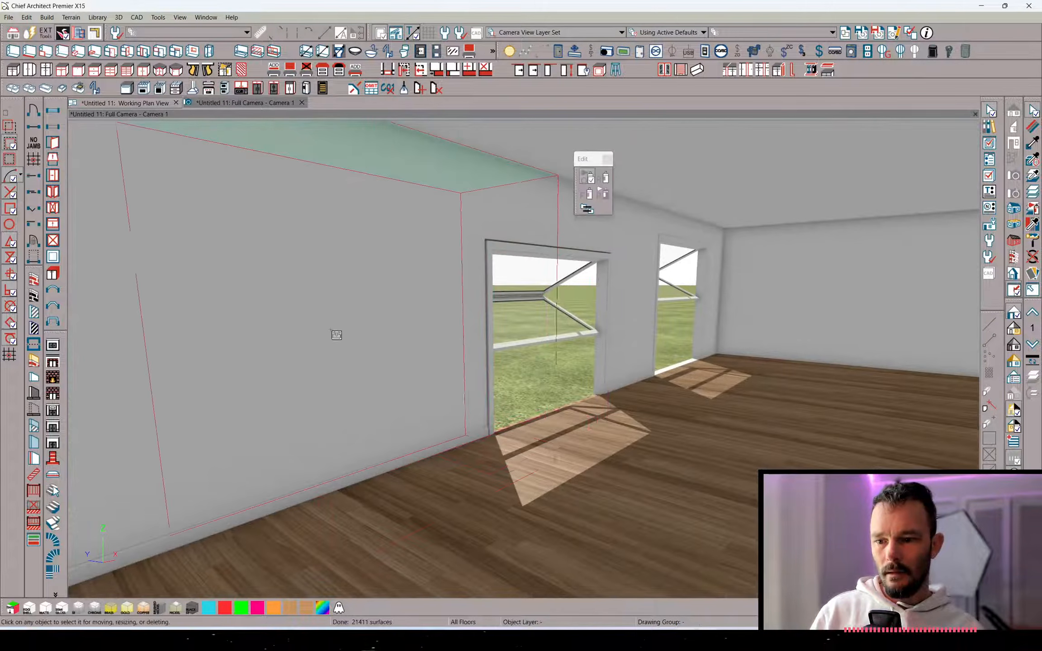
{"action": "left_click", "coordinate": [407, 429]}
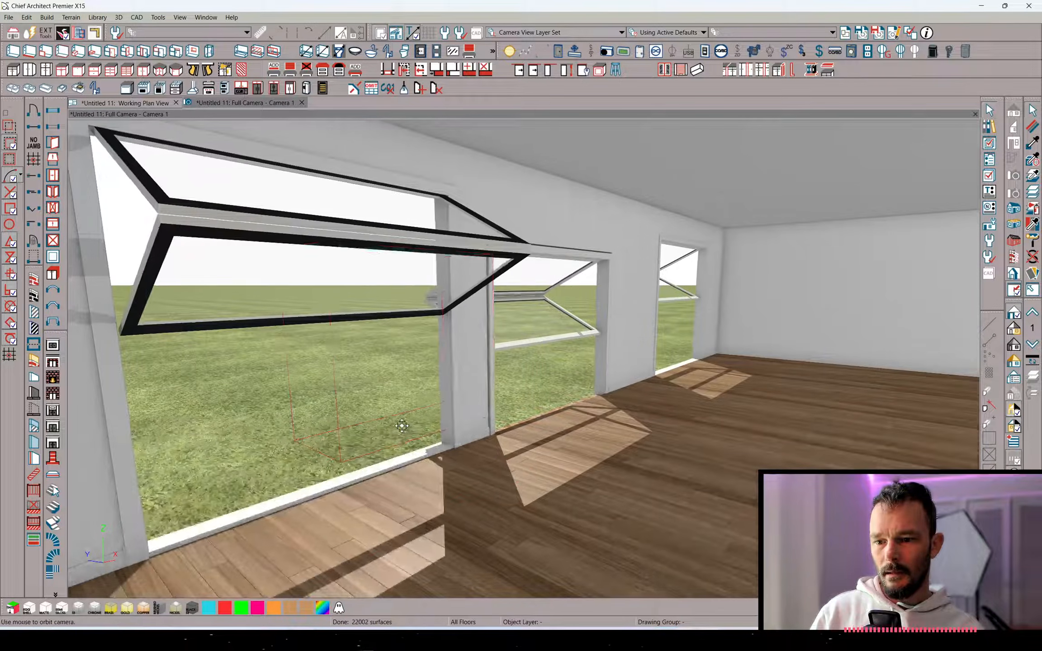
{"action": "middle_click_drag", "start_coordinate": [402, 426], "coordinate": [390, 418]}
{"action": "key", "text": "space"}
{"action": "left_click", "coordinate": [307, 219]}
{"action": "middle_click_drag", "start_coordinate": [307, 219], "coordinate": [405, 420]}
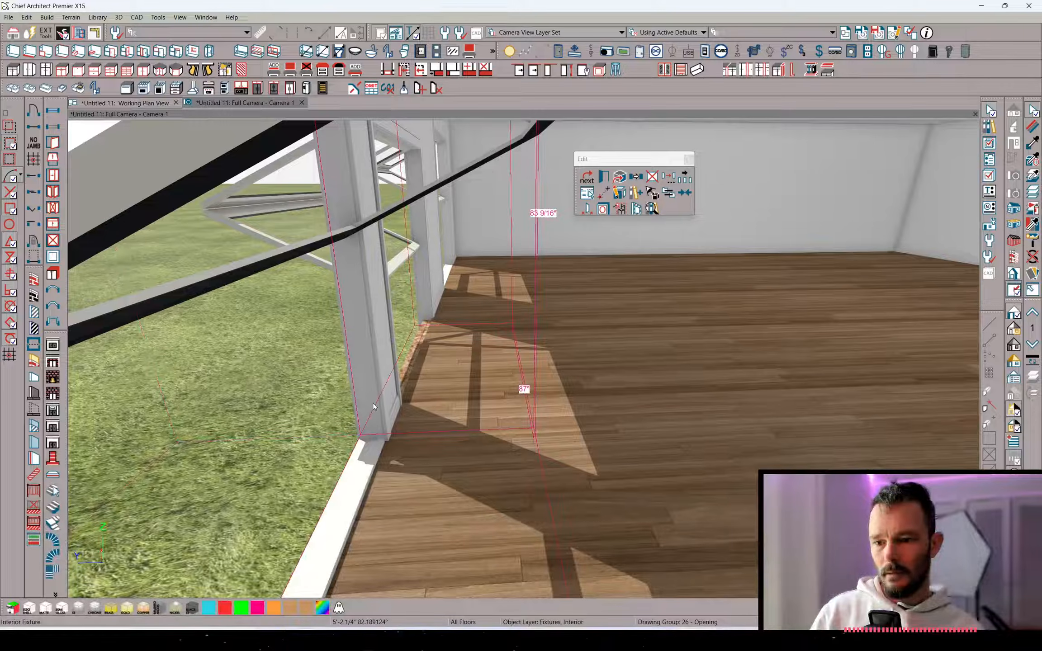
{"action": "scroll", "coordinate": [373, 403], "scroll_direction": "down", "scroll_amount": 5}
{"action": "middle_click_drag", "start_coordinate": [375, 402], "coordinate": [511, 319]}
{"action": "scroll", "coordinate": [510, 319], "scroll_direction": "down", "scroll_amount": 3}
{"action": "left_click", "coordinate": [707, 388]}
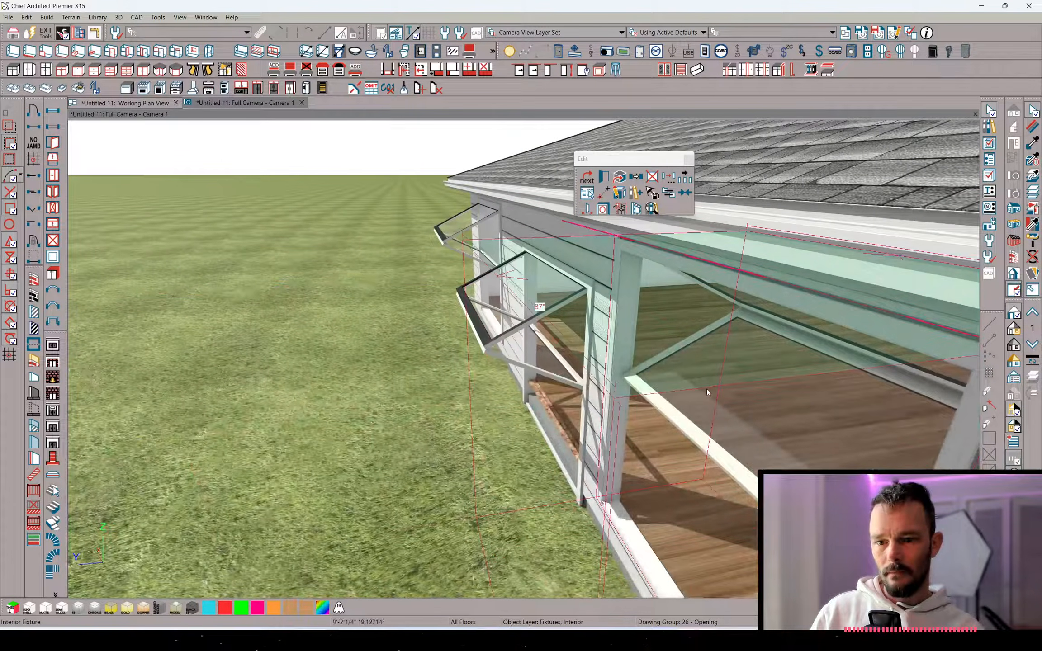
Undo the extra copy of the door symbol in the wall
{"action": "key", "text": "ctrl+z"}
{"action": "scroll", "coordinate": [704, 391], "scroll_direction": "down", "scroll_amount": 3}
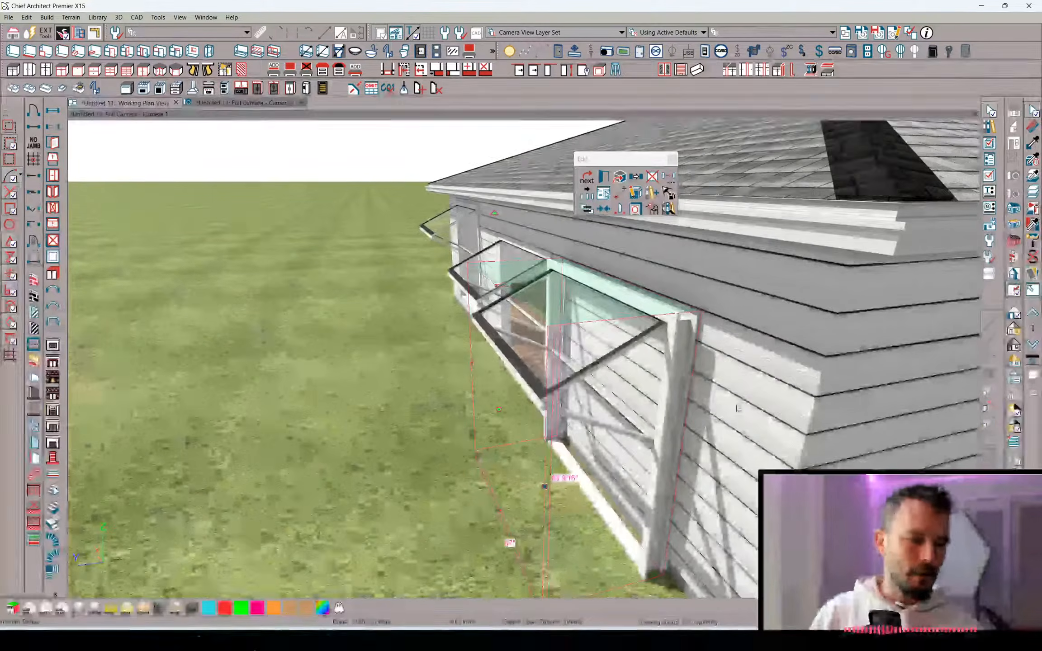
{"action": "left_click", "coordinate": [697, 405]}
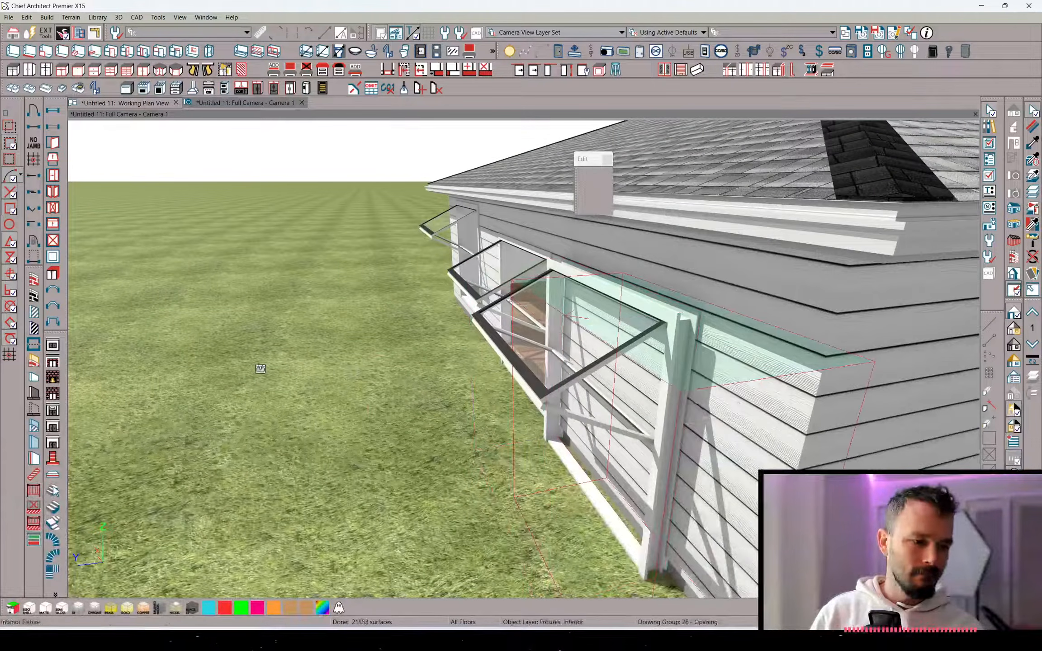
{"action": "scroll", "coordinate": [623, 355], "scroll_direction": "up", "scroll_amount": 1}
{"action": "middle_click_drag", "start_coordinate": [625, 357], "coordinate": [580, 380]}
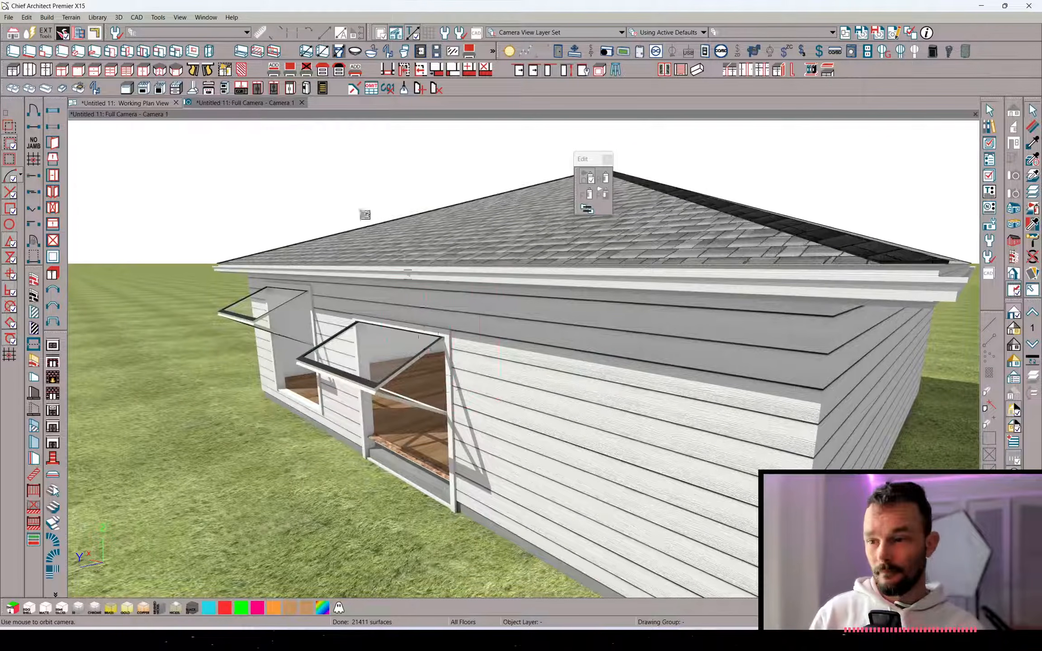
Close the Untitled 11 plan without saving it and switch to the ChiefTalk forum in the browser
{"action": "left_click", "coordinate": [175, 103]}
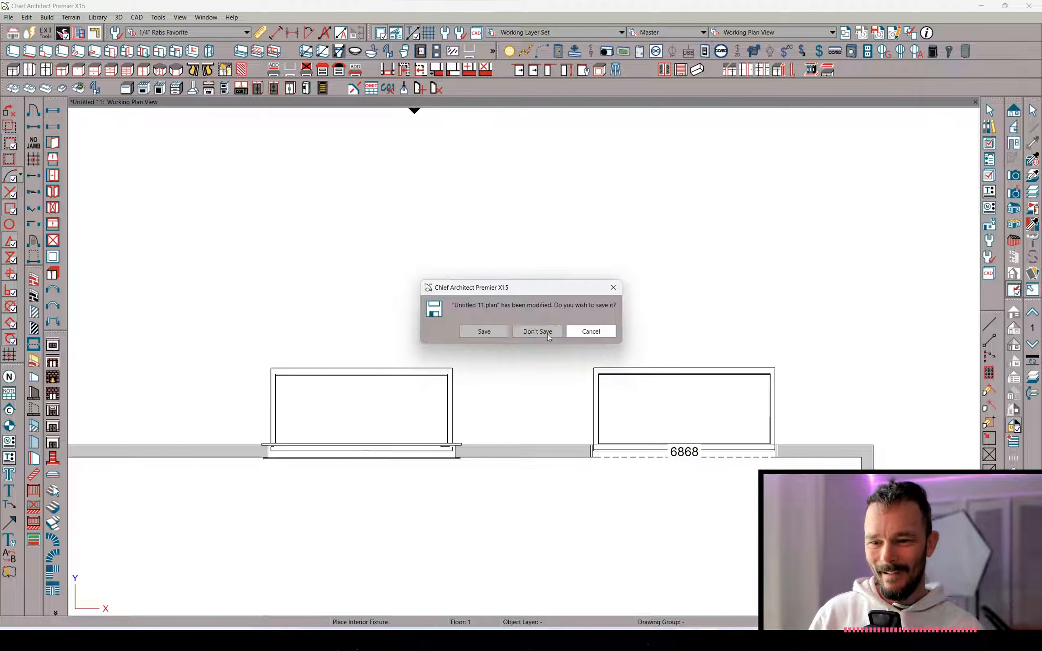
{"action": "left_click", "coordinate": [538, 332]}
{"action": "key", "text": "alt+Tab"}
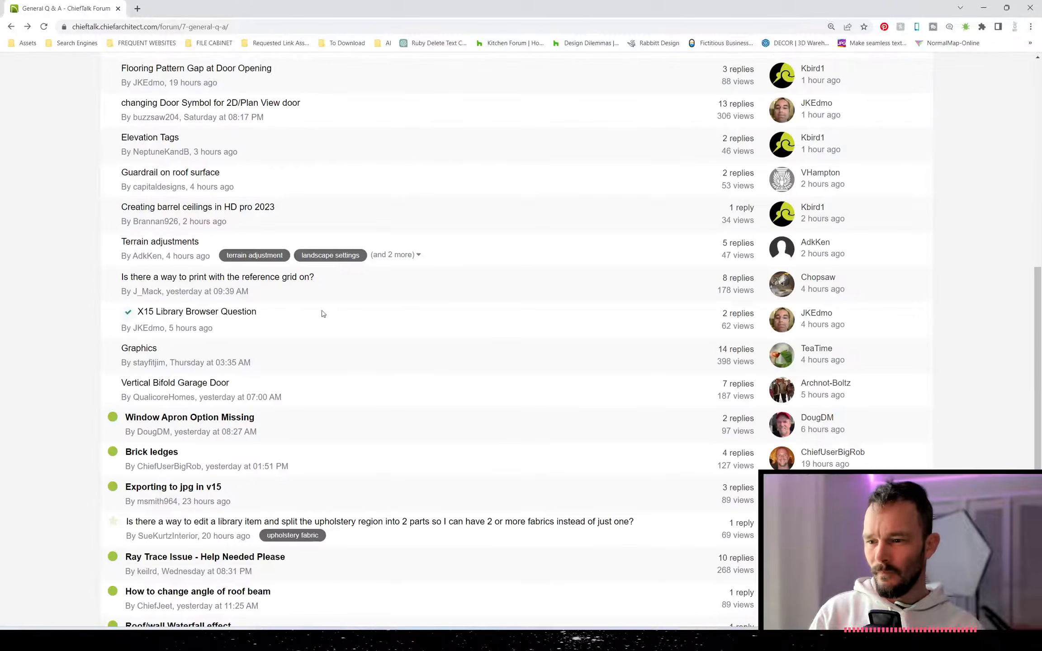
Read the "Window Apron Option Missing" topic and its first reply, and return to the General Q & A list
{"action": "left_click", "coordinate": [194, 421]}
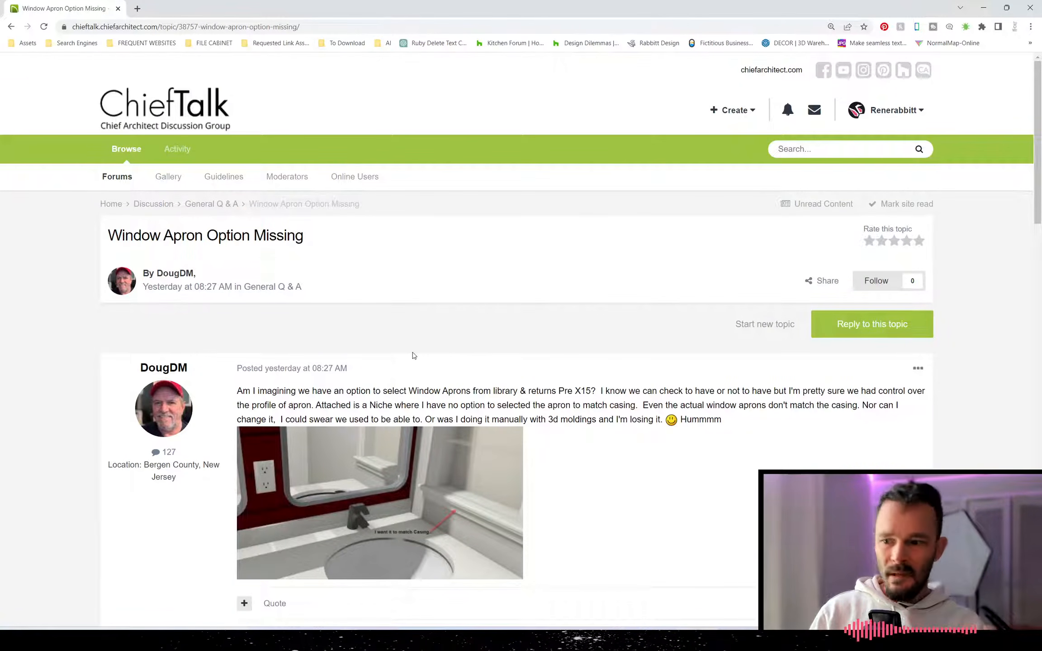
{"action": "scroll", "coordinate": [413, 354], "scroll_direction": "down", "scroll_amount": 2}
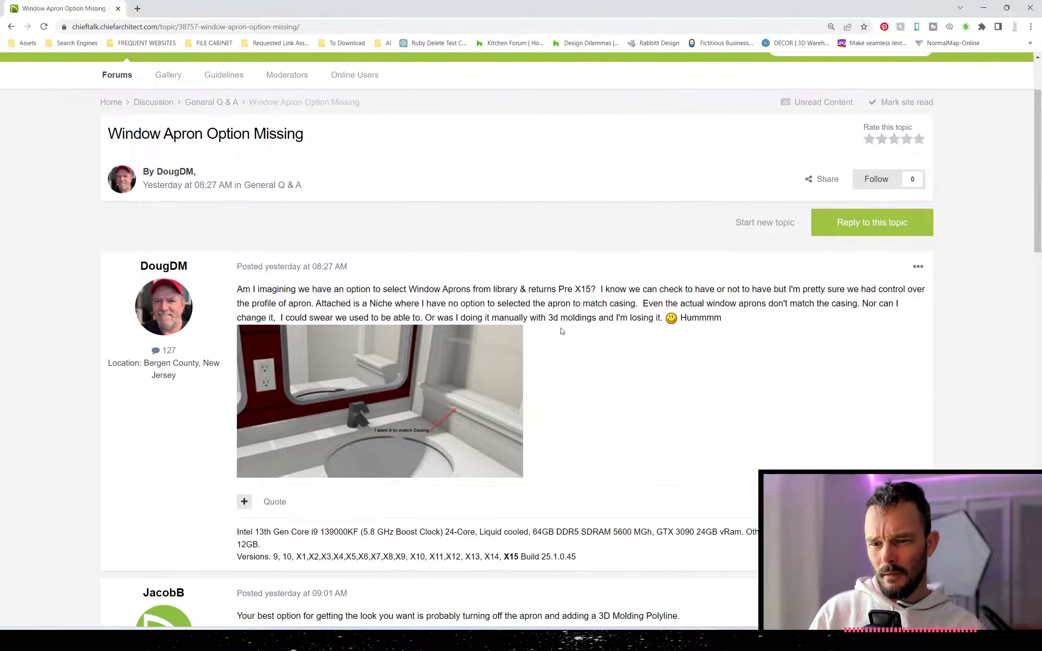
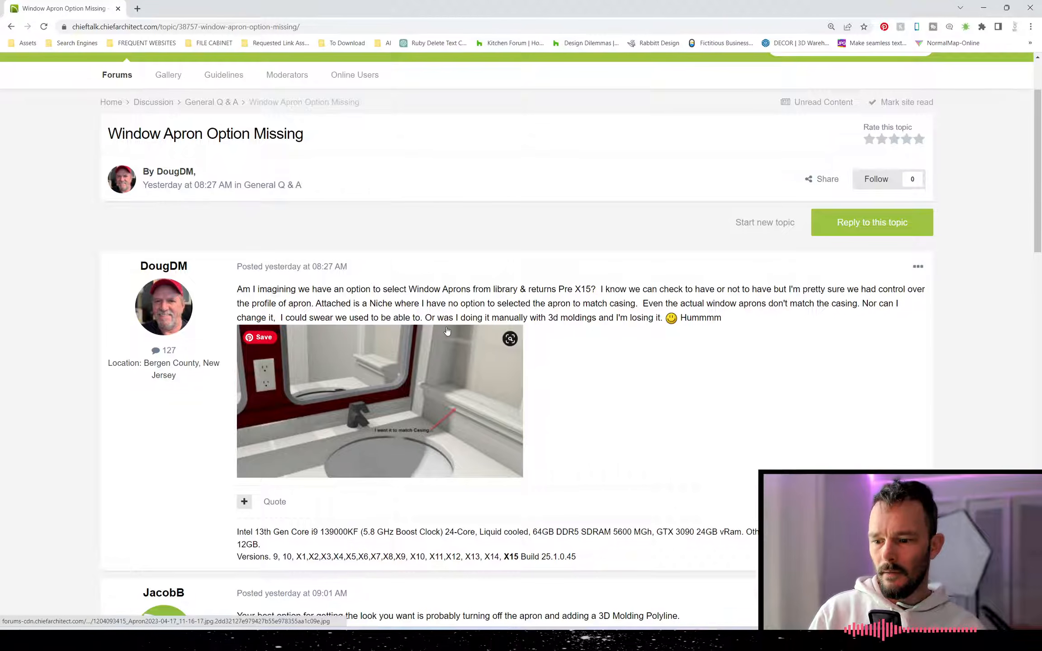
{"action": "scroll", "coordinate": [530, 338], "scroll_direction": "down", "scroll_amount": 3}
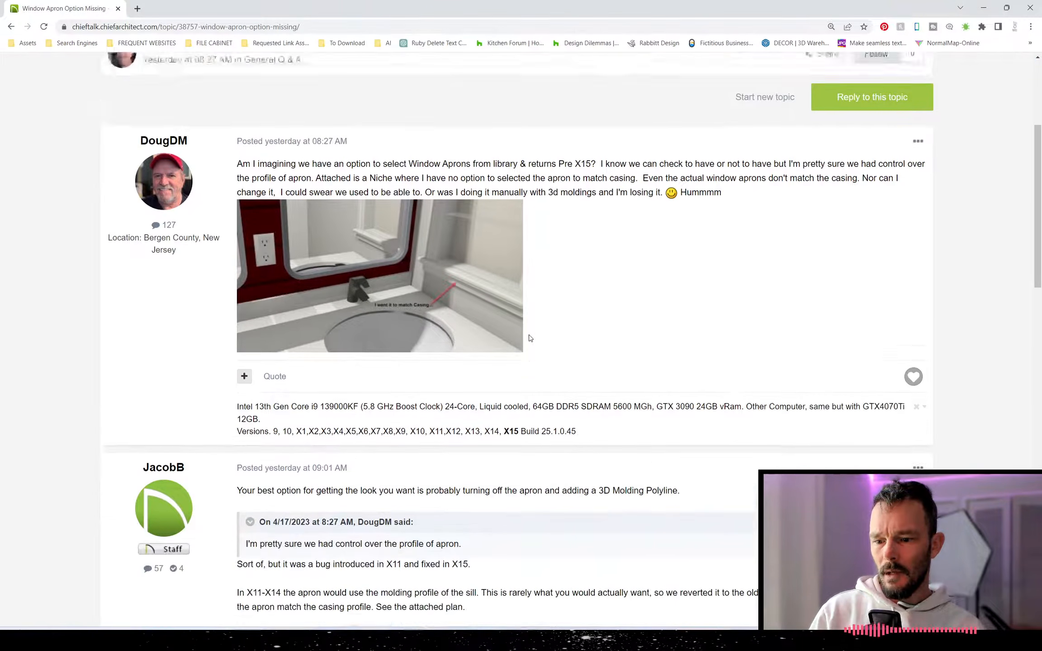
{"action": "scroll", "coordinate": [530, 338], "scroll_direction": "up", "scroll_amount": 5}
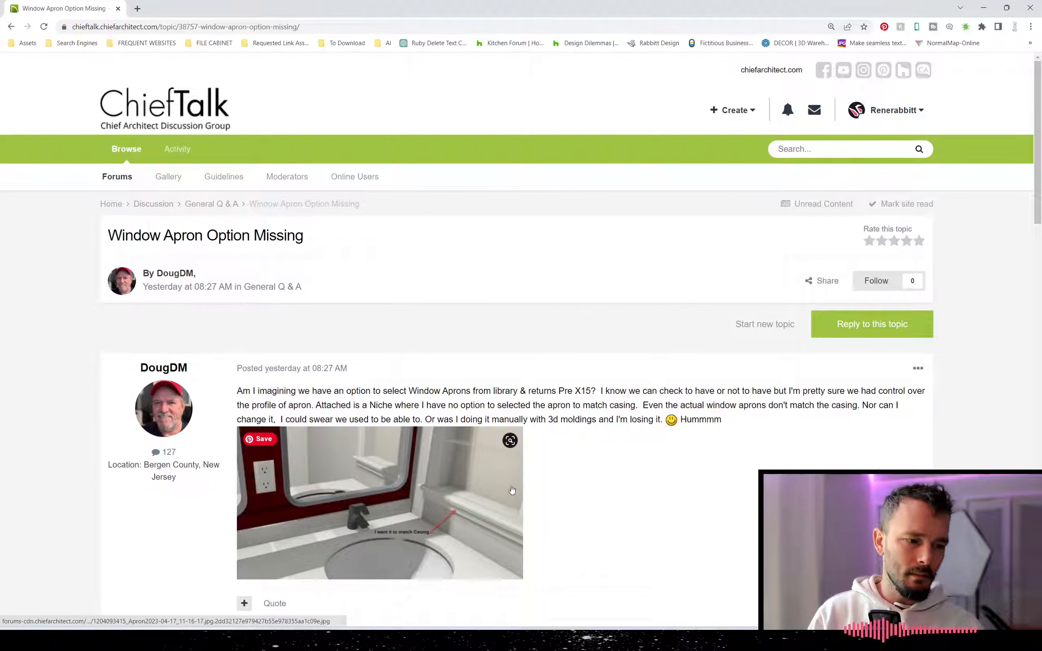
{"action": "left_click", "coordinate": [12, 27]}
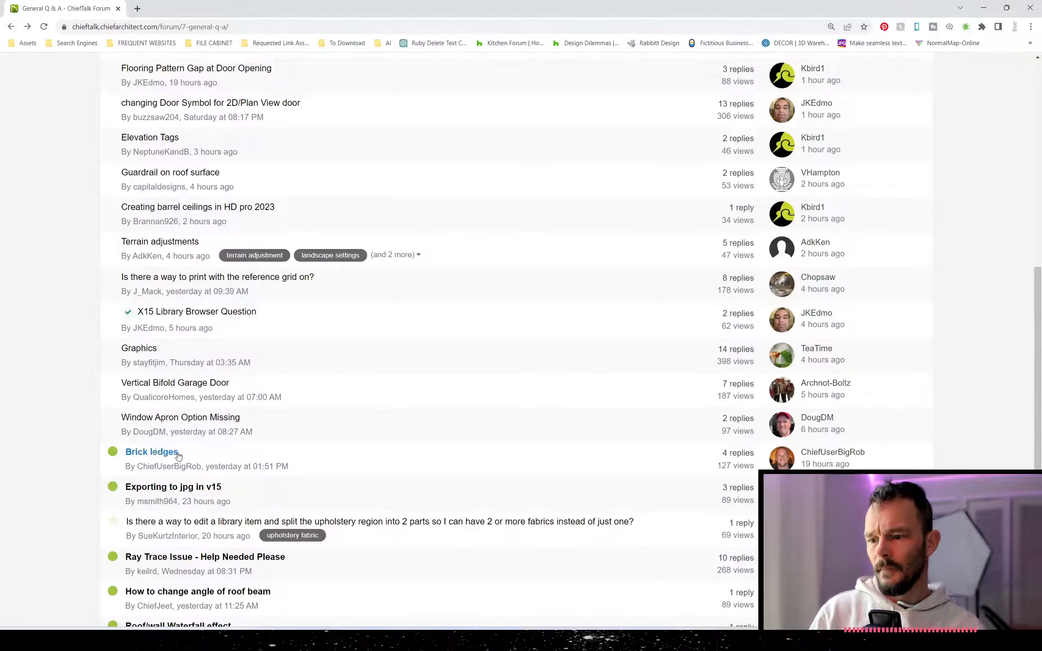
Read the "Brick ledges" topic's question, its attached detail and the first replies about molding polylines
{"action": "key", "text": "alt+Right"}
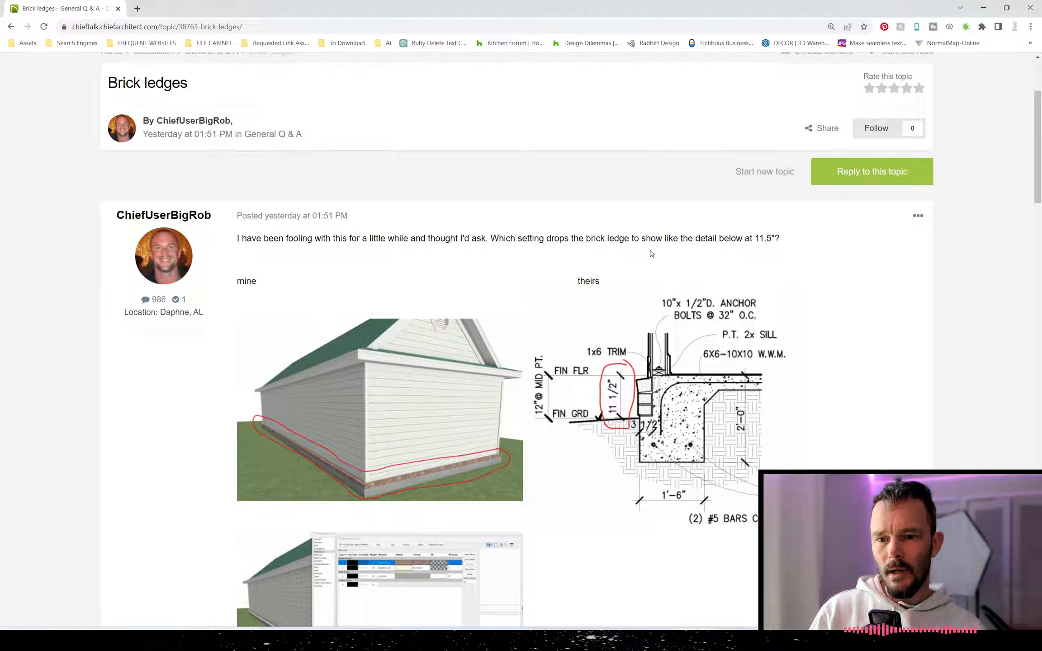
{"action": "scroll", "coordinate": [742, 243], "scroll_direction": "down", "scroll_amount": 1}
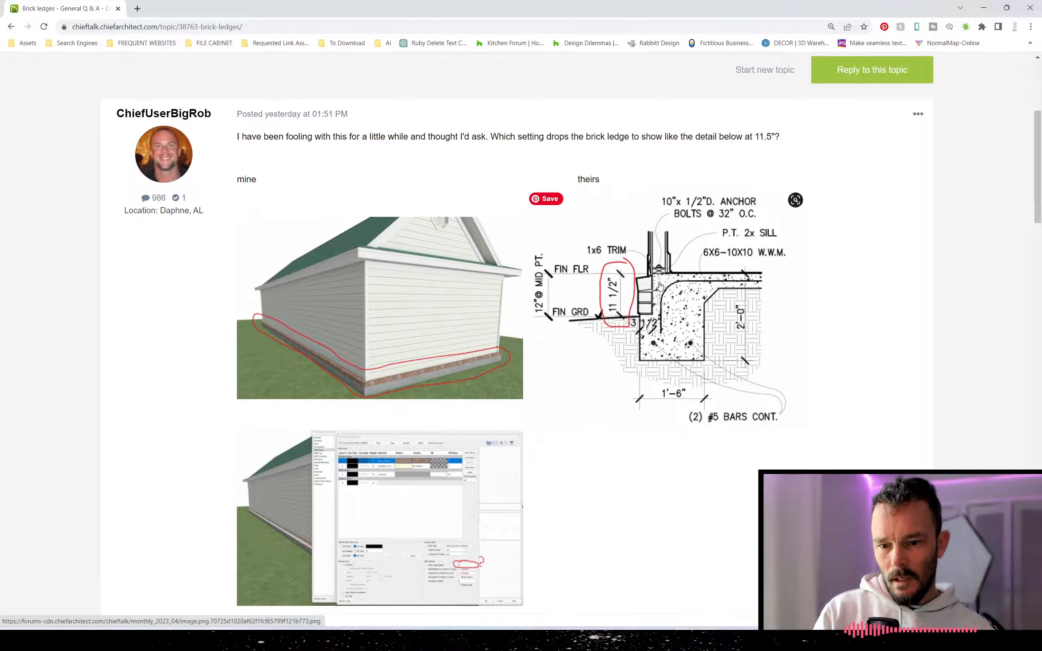
{"action": "scroll", "coordinate": [647, 297], "scroll_direction": "down", "scroll_amount": 1}
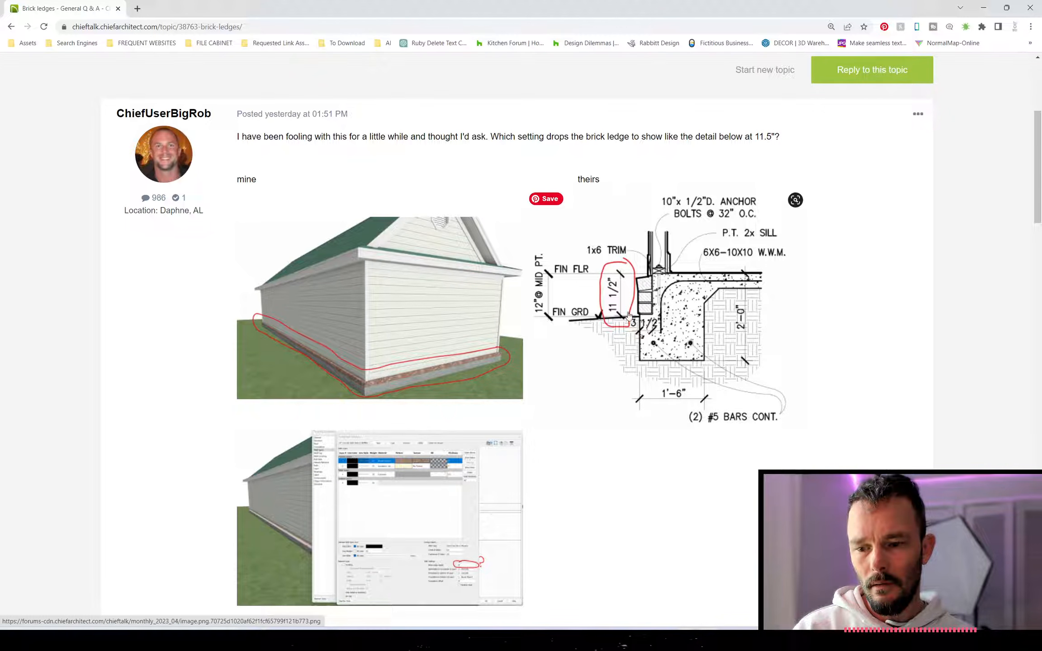
{"action": "scroll", "coordinate": [586, 333], "scroll_direction": "down", "scroll_amount": 3}
{"action": "scroll", "coordinate": [586, 332], "scroll_direction": "down", "scroll_amount": 10}
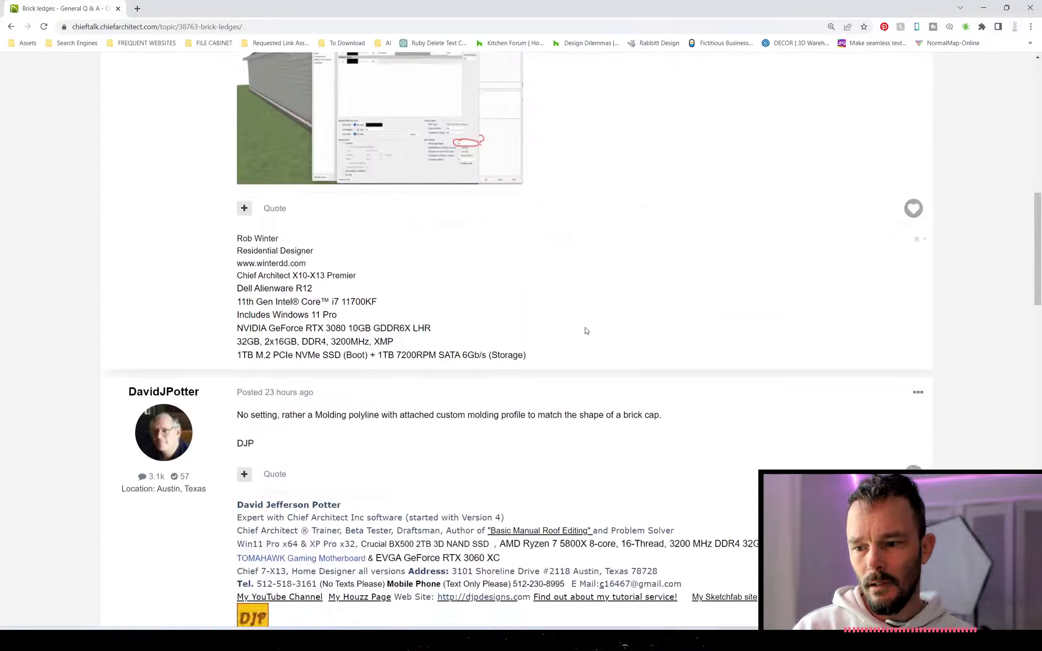
{"action": "scroll", "coordinate": [585, 331], "scroll_direction": "down", "scroll_amount": 4}
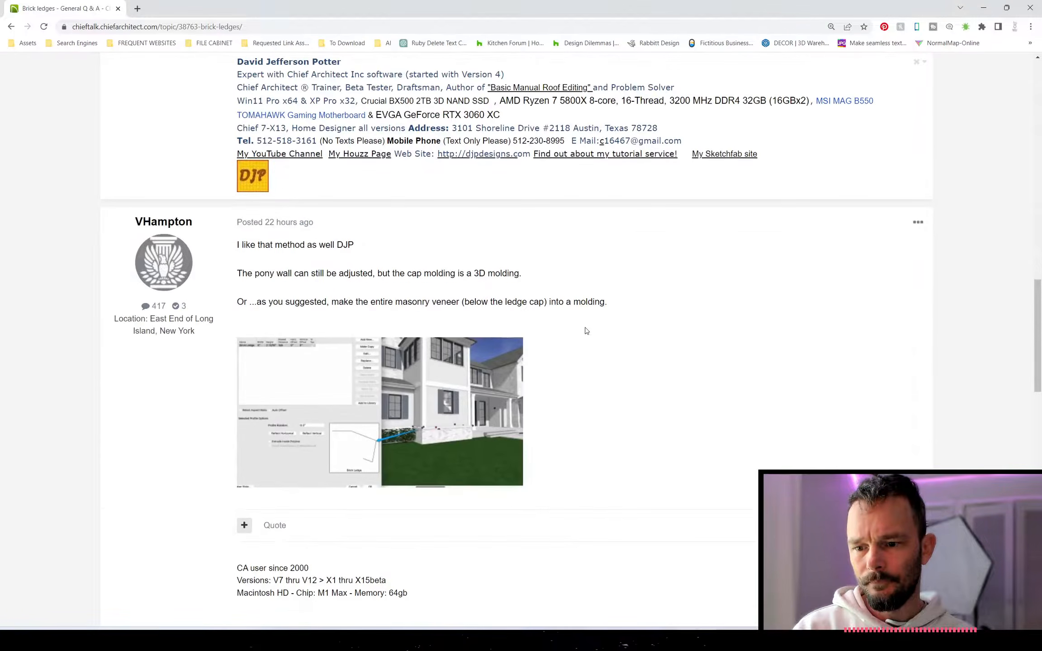
{"action": "scroll", "coordinate": [586, 332], "scroll_direction": "down", "scroll_amount": 10}
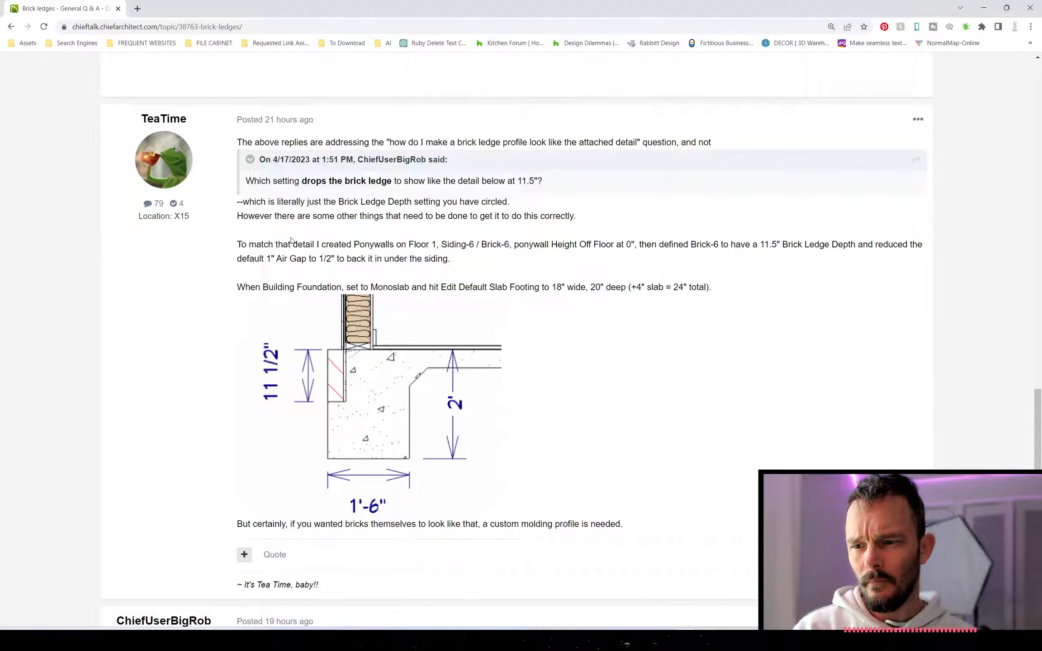
Study the reply on pony walls, Brick Ledge Depth and monoslab footing settings, and return to the General Q & A list
{"action": "scroll", "coordinate": [623, 278], "scroll_direction": "down", "scroll_amount": 2}
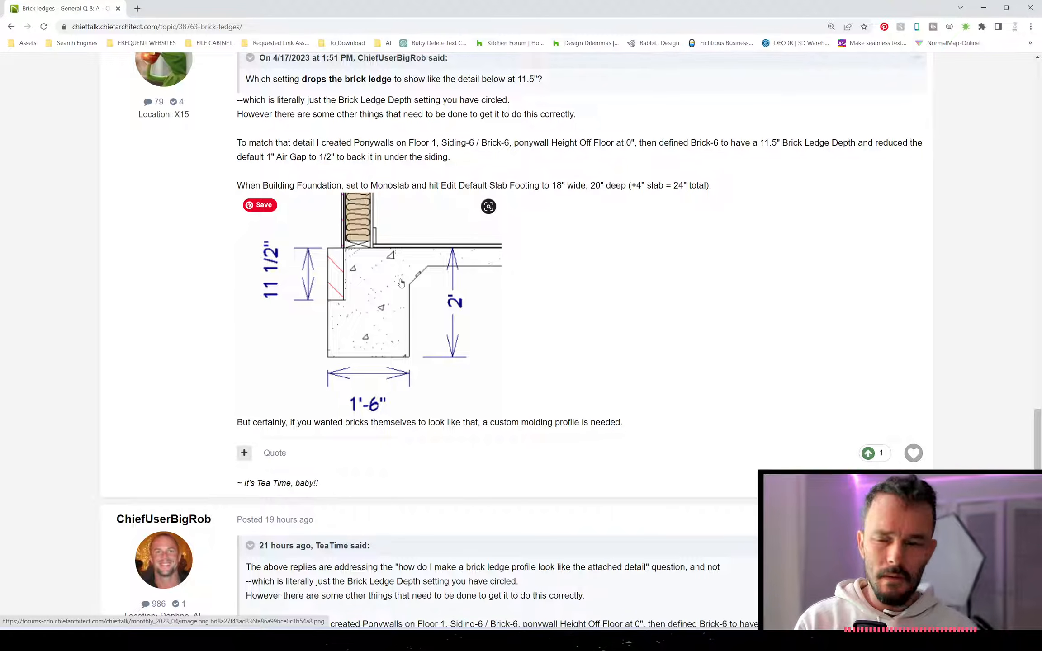
{"action": "scroll", "coordinate": [420, 260], "scroll_direction": "down", "scroll_amount": 6}
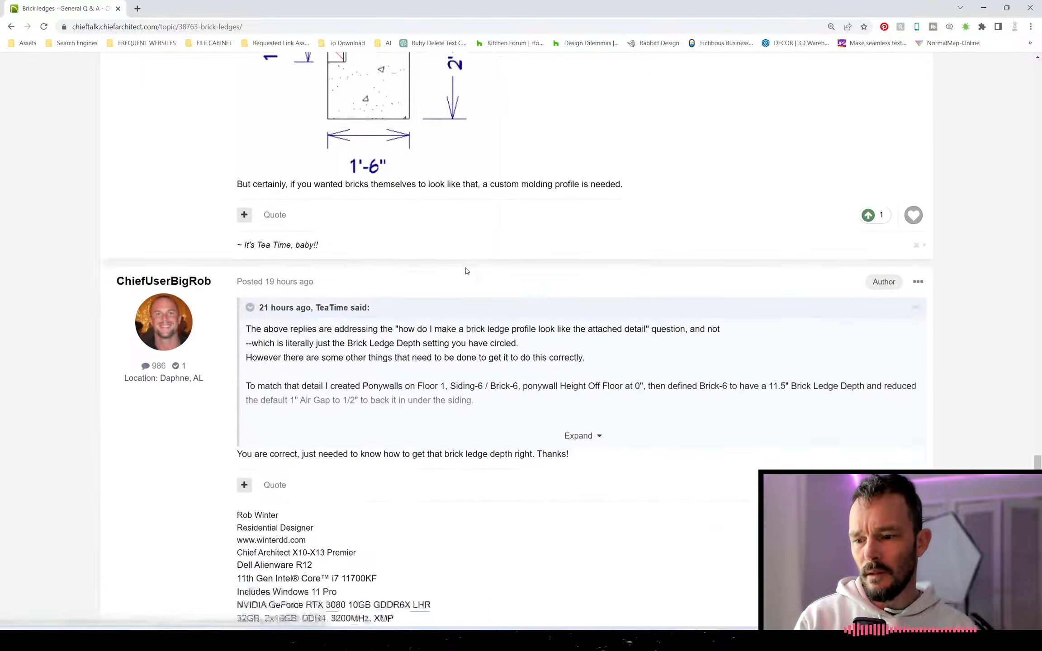
{"action": "scroll", "coordinate": [460, 262], "scroll_direction": "up", "scroll_amount": 7}
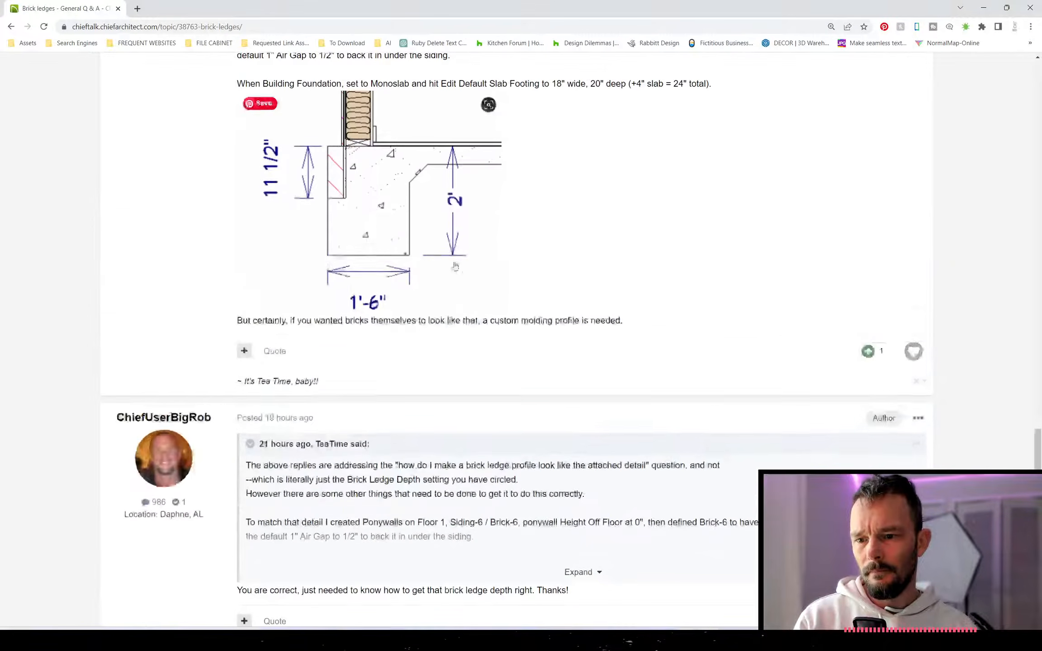
{"action": "scroll", "coordinate": [351, 350], "scroll_direction": "up", "scroll_amount": 1}
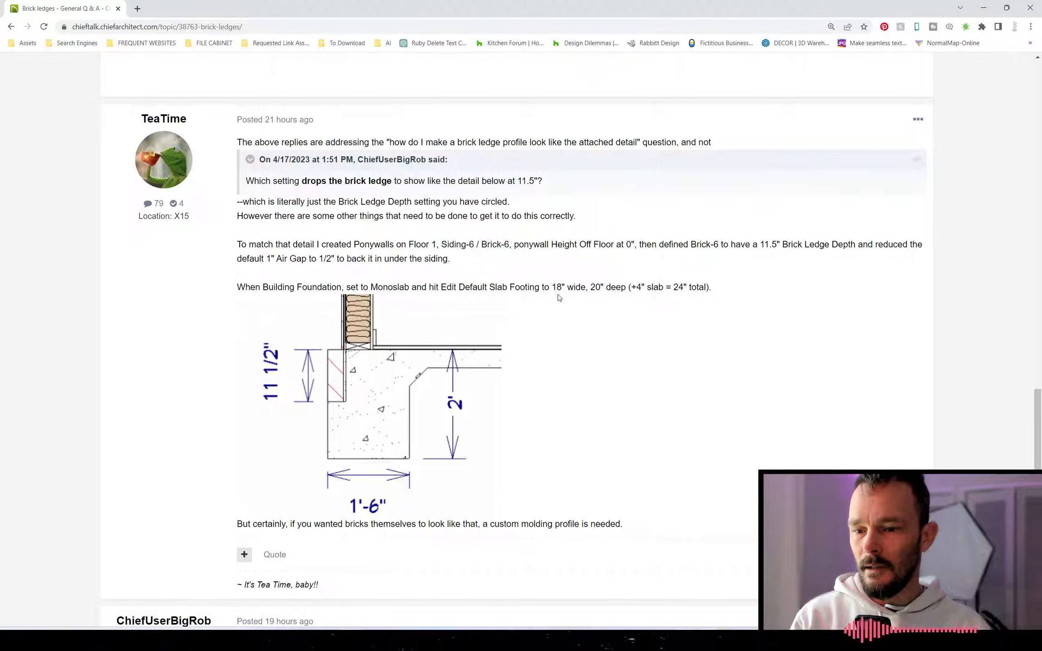
{"action": "scroll", "coordinate": [526, 316], "scroll_direction": "up", "scroll_amount": 2}
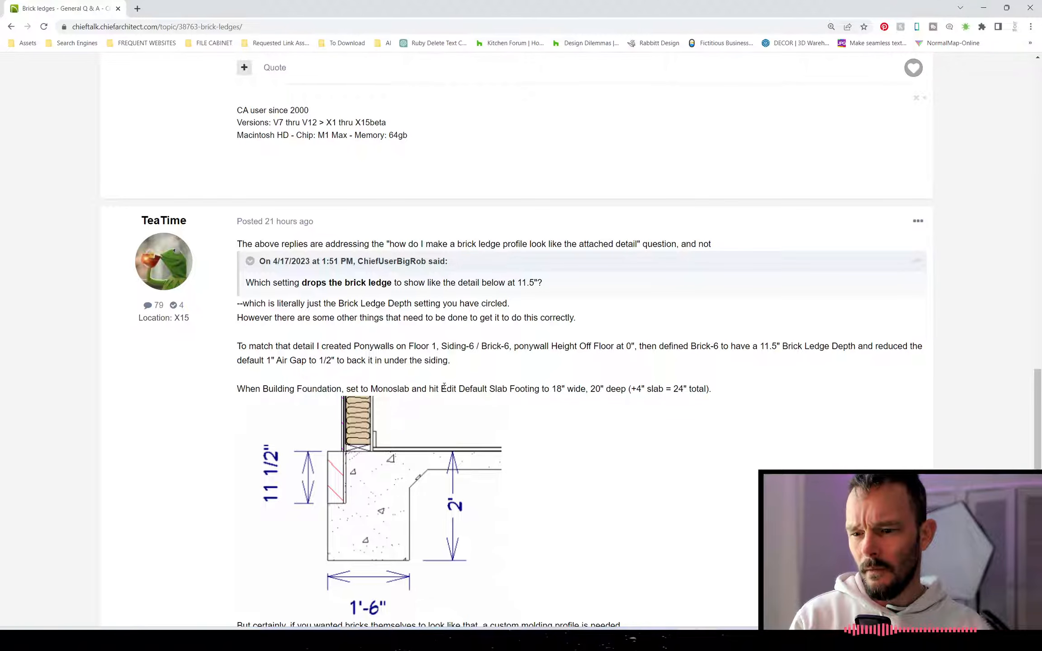
{"action": "scroll", "coordinate": [354, 382], "scroll_direction": "down", "scroll_amount": 2}
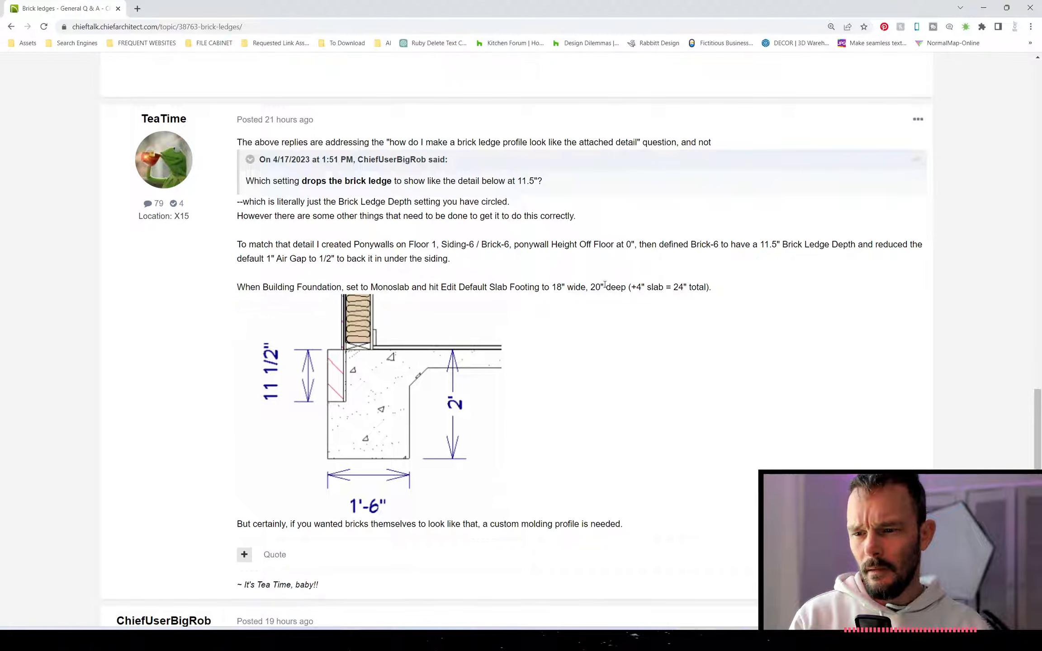
{"action": "scroll", "coordinate": [581, 299], "scroll_direction": "up", "scroll_amount": 20}
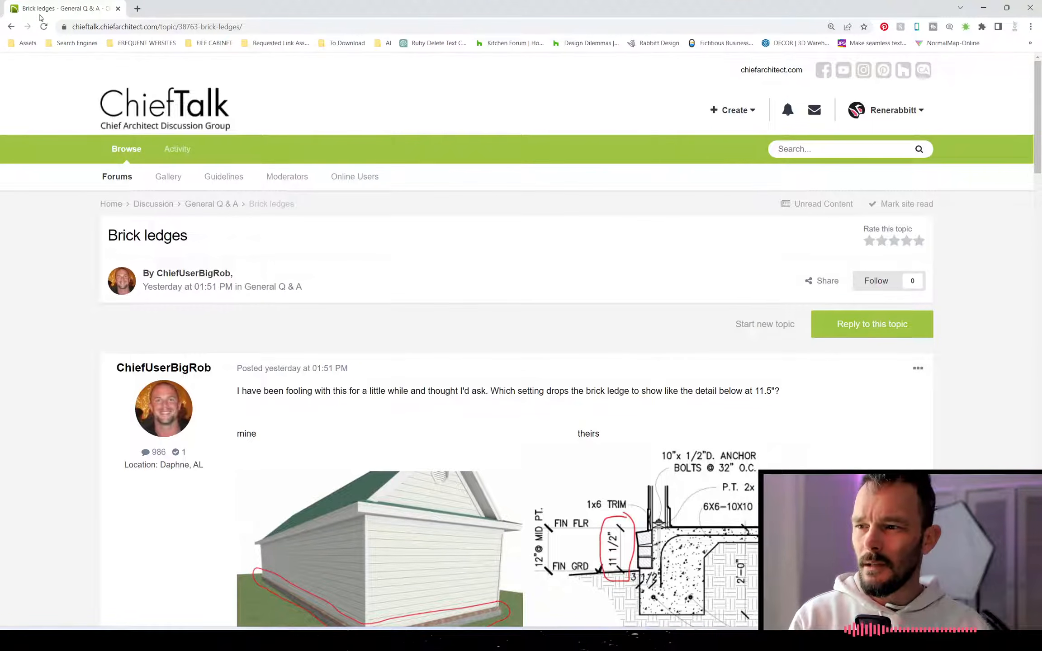
{"action": "left_click", "coordinate": [11, 27]}
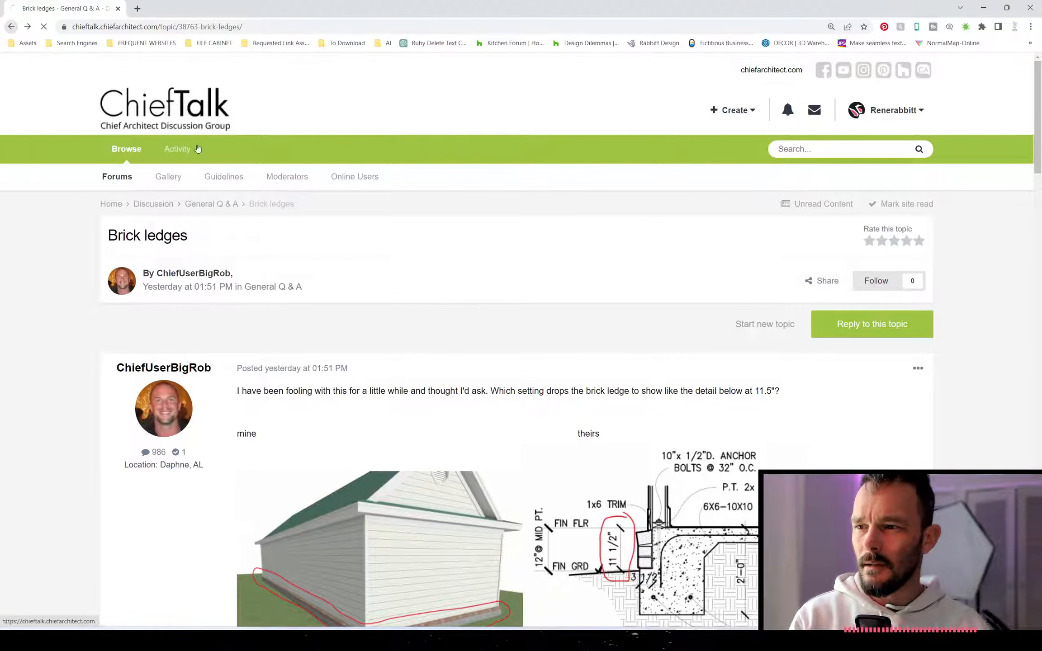
Read the "Exporting to jpg in v15" topic with its replies and return to the General Q & A list
{"action": "scroll", "coordinate": [348, 332], "scroll_direction": "down", "scroll_amount": 5}
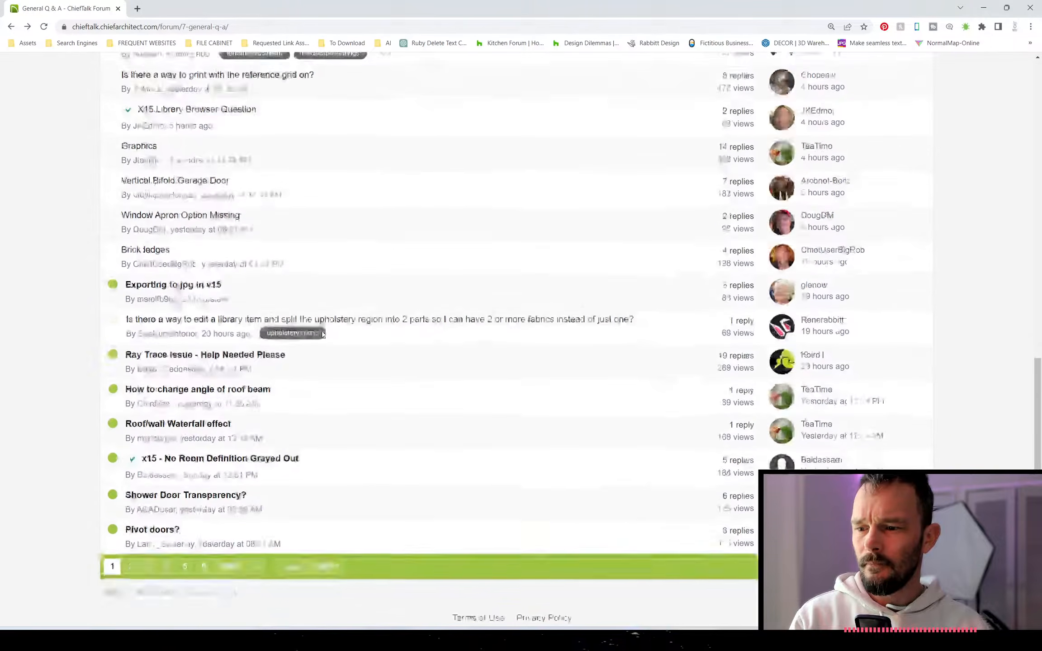
{"action": "left_click", "coordinate": [170, 280]}
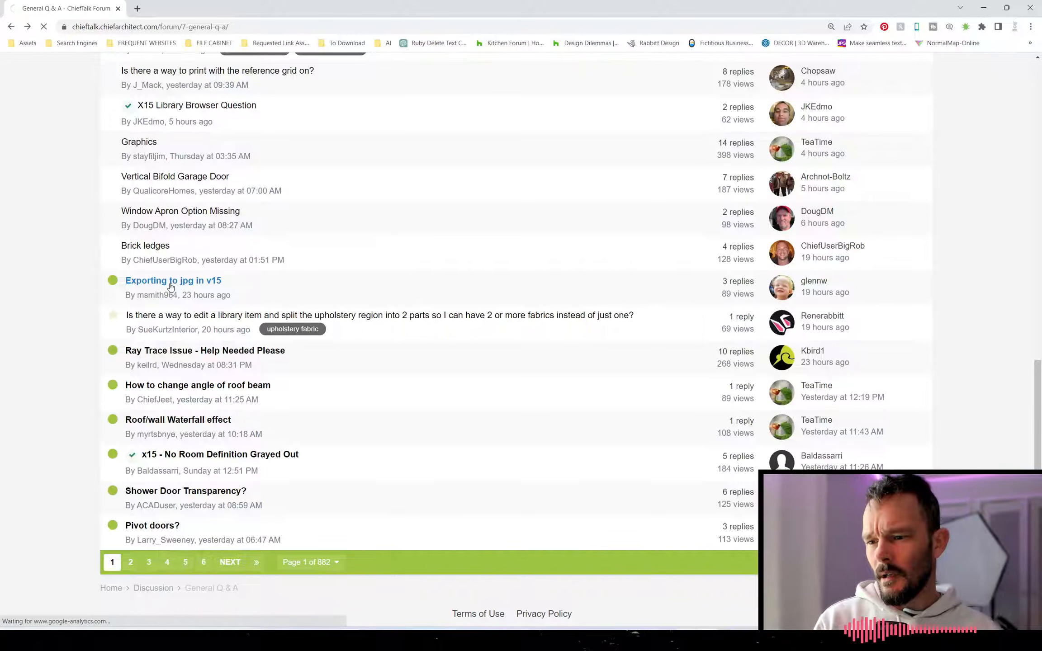
{"action": "scroll", "coordinate": [348, 309], "scroll_direction": "down", "scroll_amount": 2}
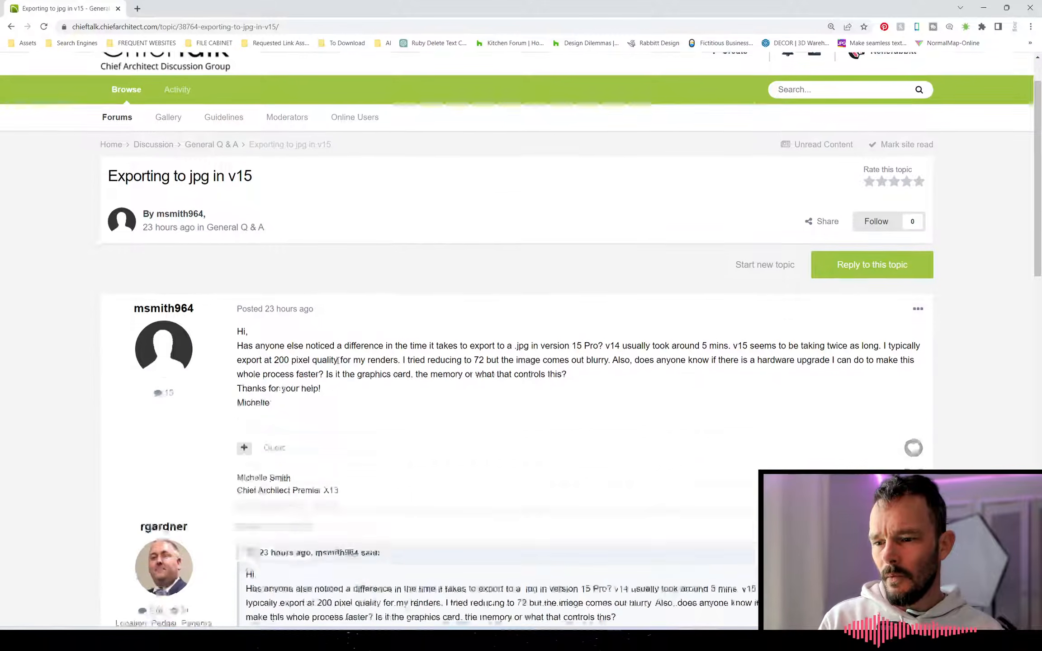
{"action": "scroll", "coordinate": [331, 351], "scroll_direction": "down", "scroll_amount": 1}
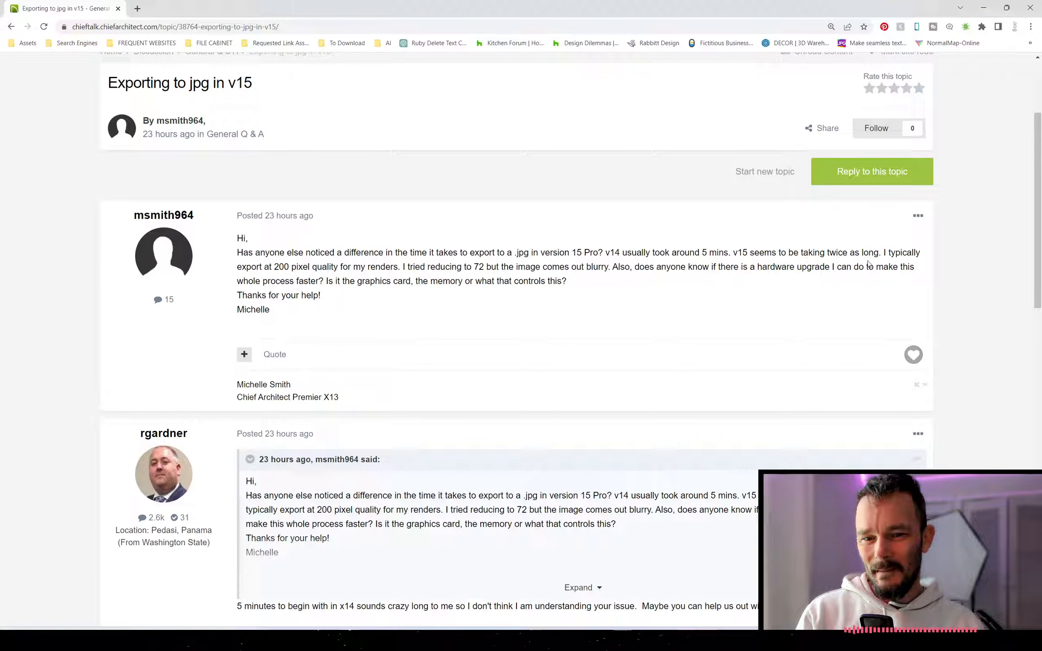
{"action": "scroll", "coordinate": [579, 287], "scroll_direction": "down", "scroll_amount": 12}
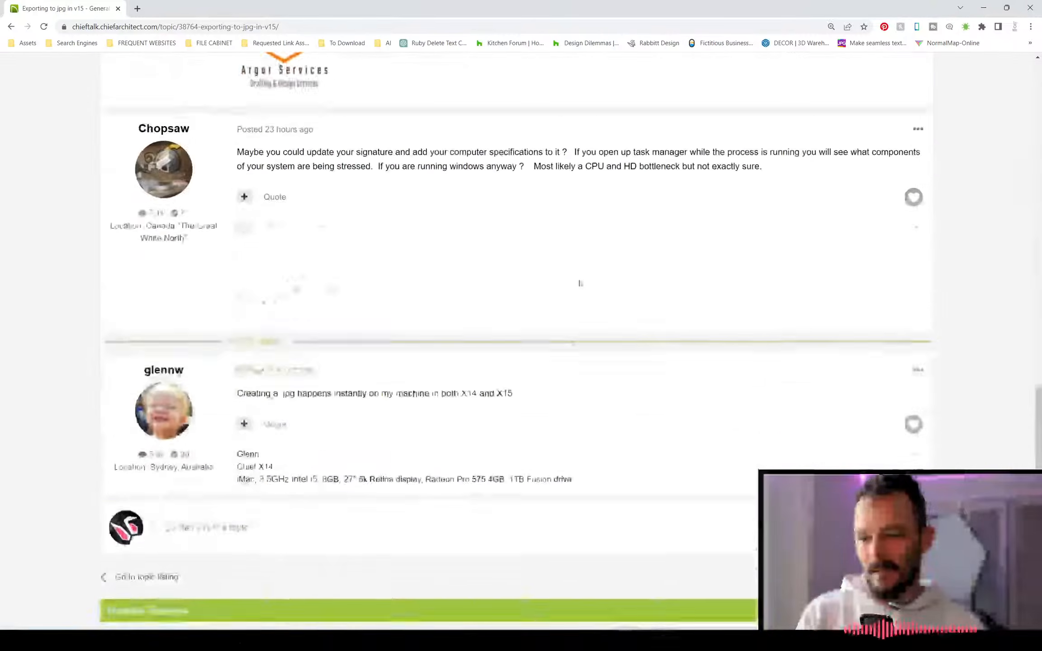
{"action": "scroll", "coordinate": [580, 285], "scroll_direction": "up", "scroll_amount": 8}
{"action": "scroll", "coordinate": [580, 284], "scroll_direction": "up", "scroll_amount": 8}
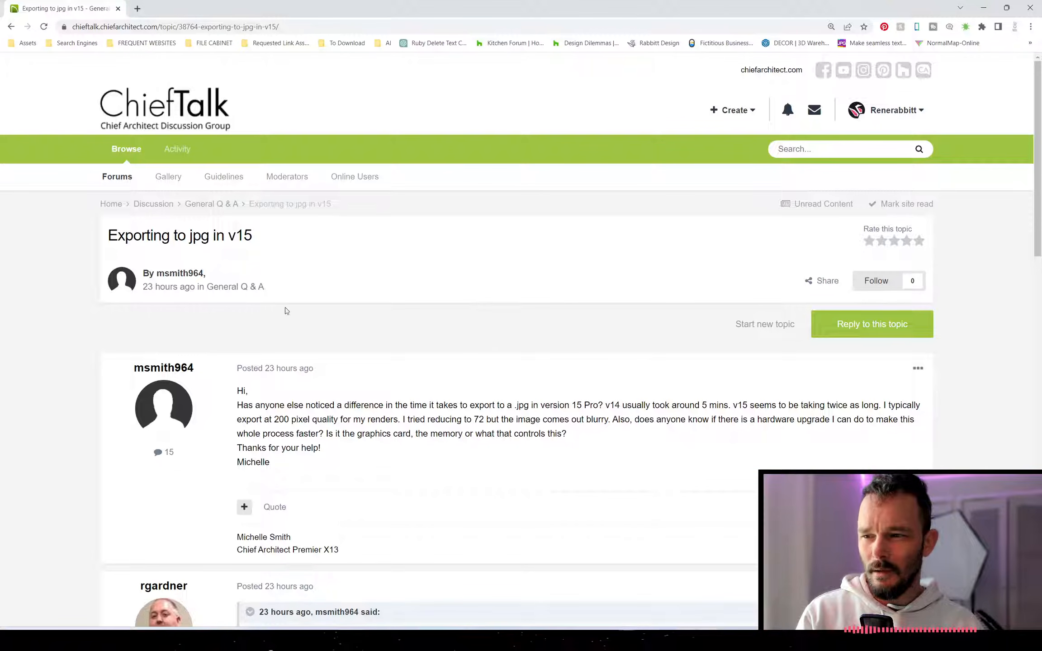
{"action": "left_click", "coordinate": [11, 28]}
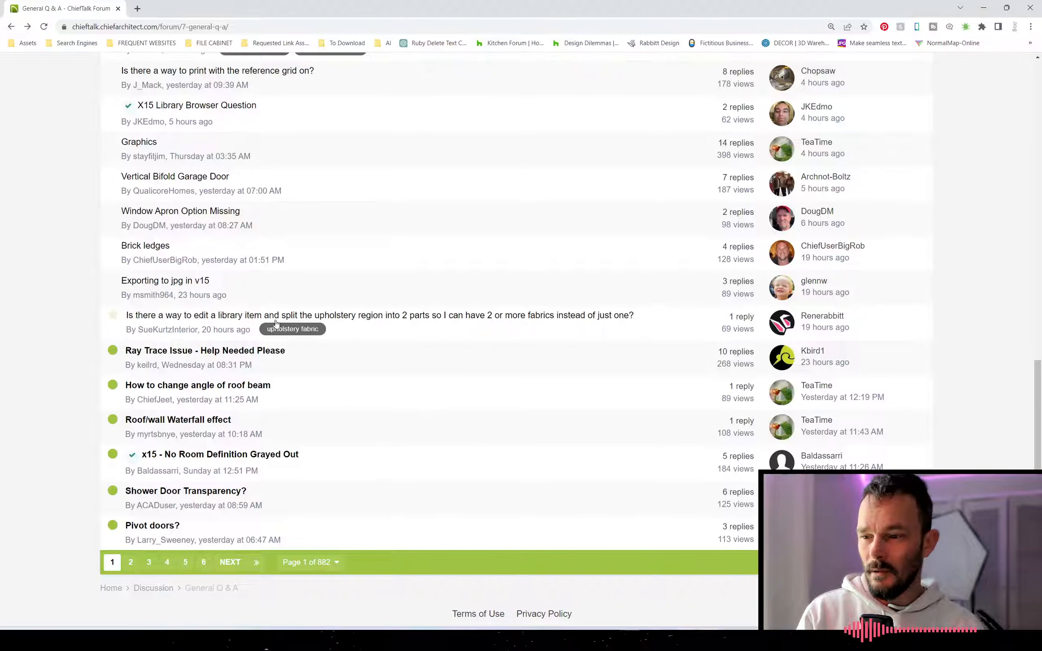
Examine the "Ray Trace Issue - Help Needed Please" topic, including its render images and the first replies
{"action": "left_click", "coordinate": [153, 352]}
{"action": "scroll", "coordinate": [492, 447], "scroll_direction": "down", "scroll_amount": 1}
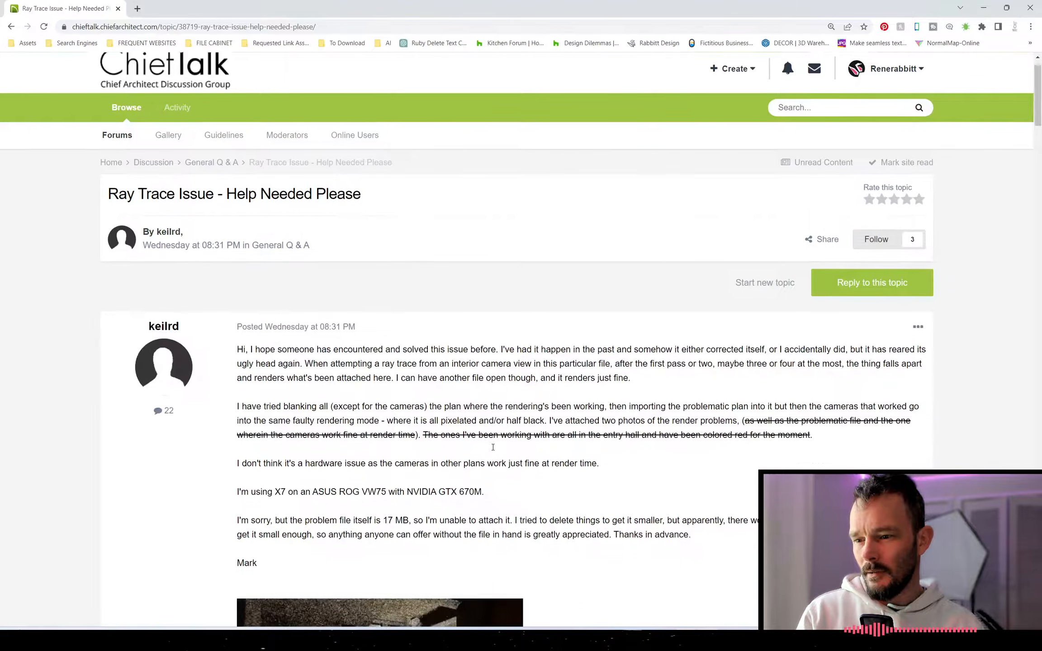
{"action": "scroll", "coordinate": [492, 447], "scroll_direction": "down", "scroll_amount": 4}
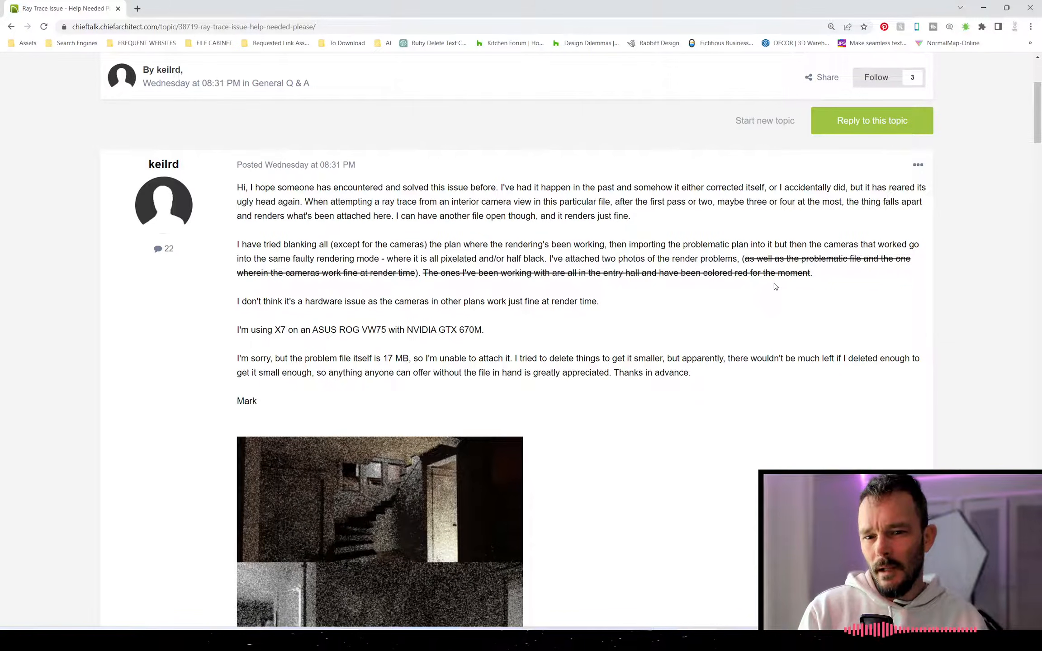
{"action": "scroll", "coordinate": [734, 290], "scroll_direction": "down", "scroll_amount": 3}
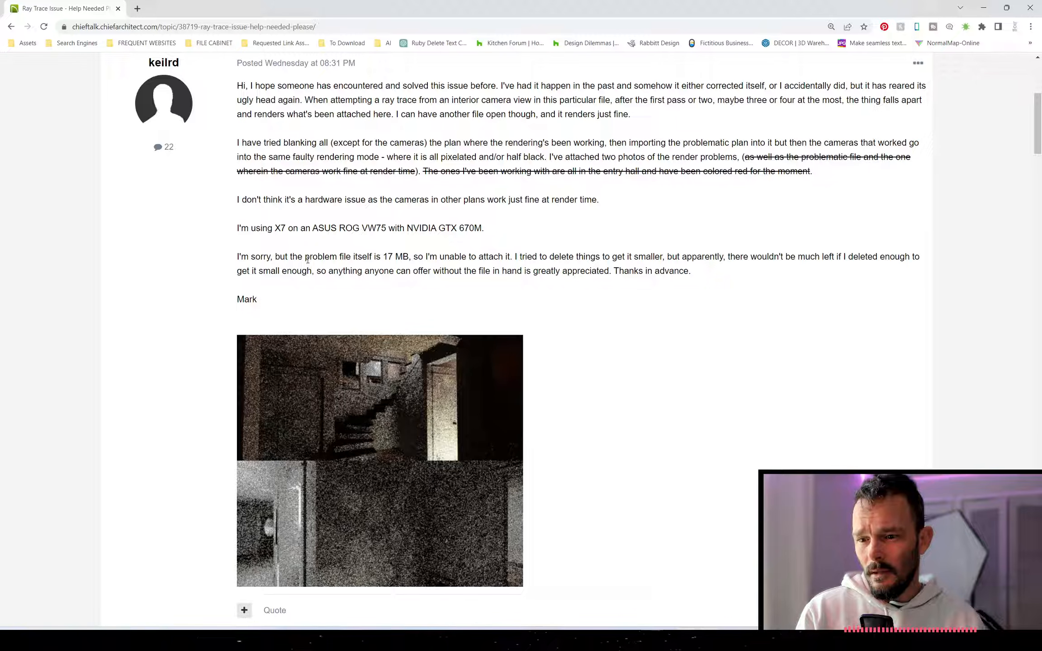
{"action": "scroll", "coordinate": [550, 282], "scroll_direction": "up", "scroll_amount": 2}
{"action": "scroll", "coordinate": [551, 282], "scroll_direction": "down", "scroll_amount": 3}
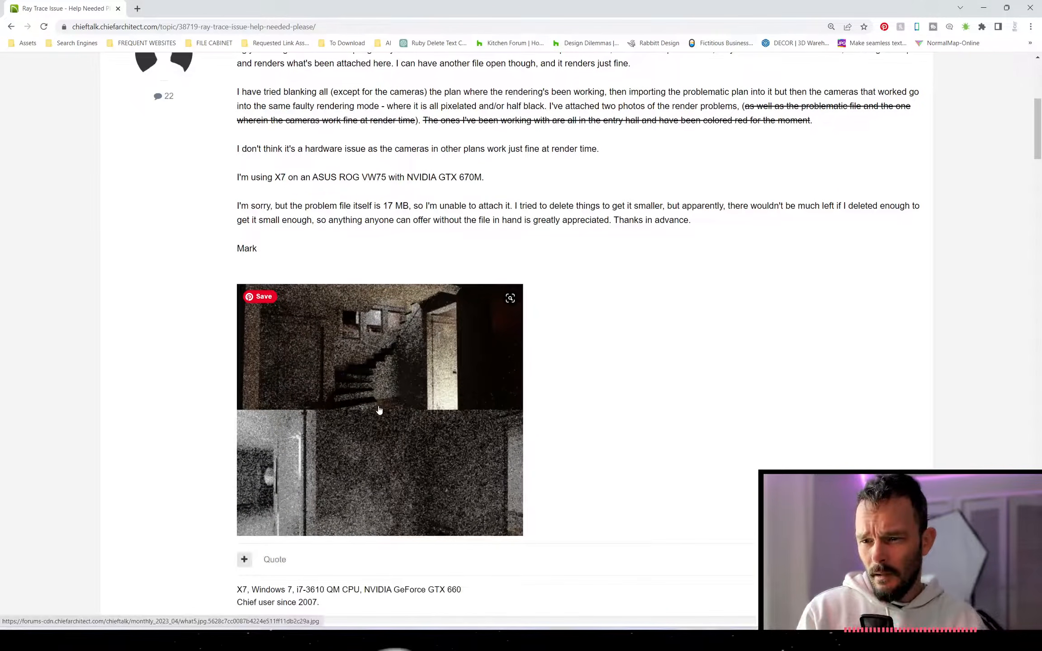
{"action": "scroll", "coordinate": [588, 325], "scroll_direction": "down", "scroll_amount": 1}
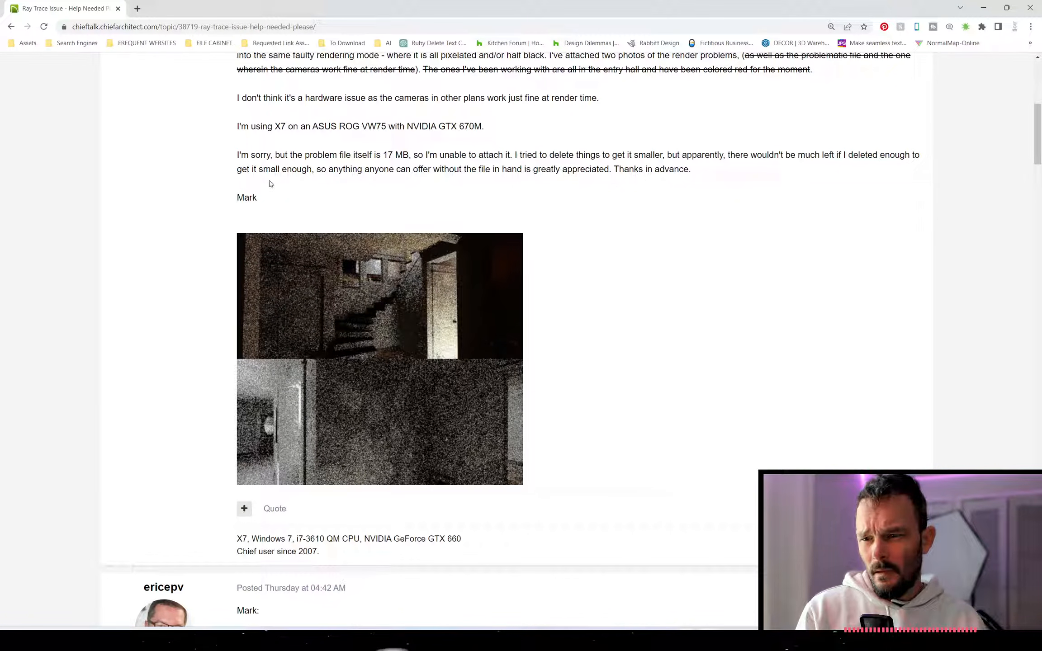
{"action": "scroll", "coordinate": [418, 378], "scroll_direction": "down", "scroll_amount": 2}
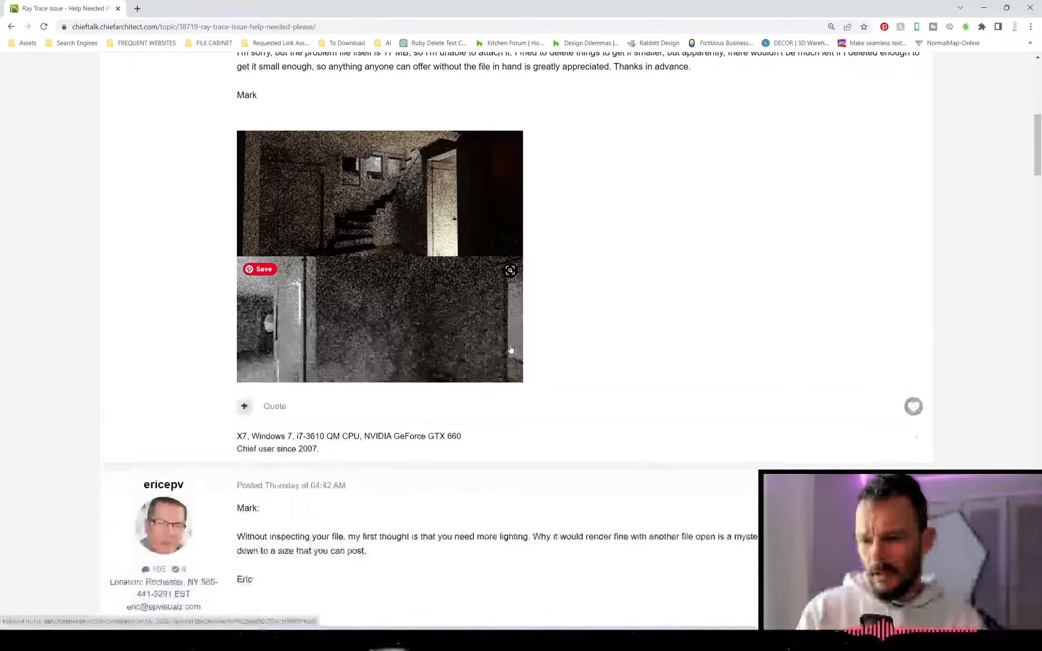
{"action": "scroll", "coordinate": [510, 348], "scroll_direction": "down", "scroll_amount": 12}
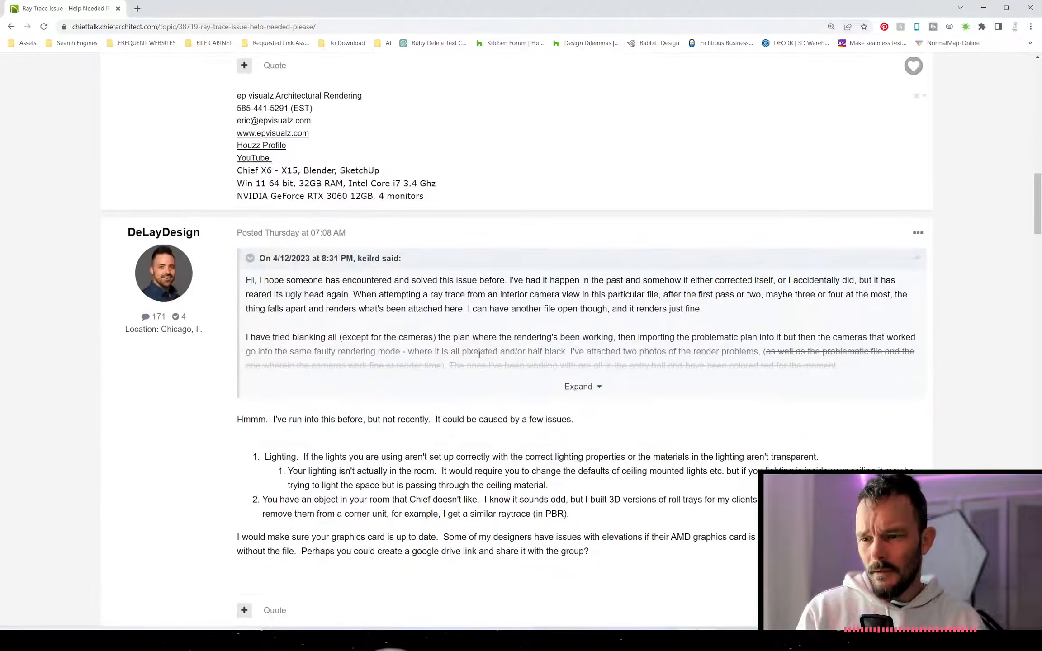
{"action": "scroll", "coordinate": [479, 354], "scroll_direction": "up", "scroll_amount": 20}
{"action": "scroll", "coordinate": [389, 398], "scroll_direction": "down", "scroll_amount": 8}
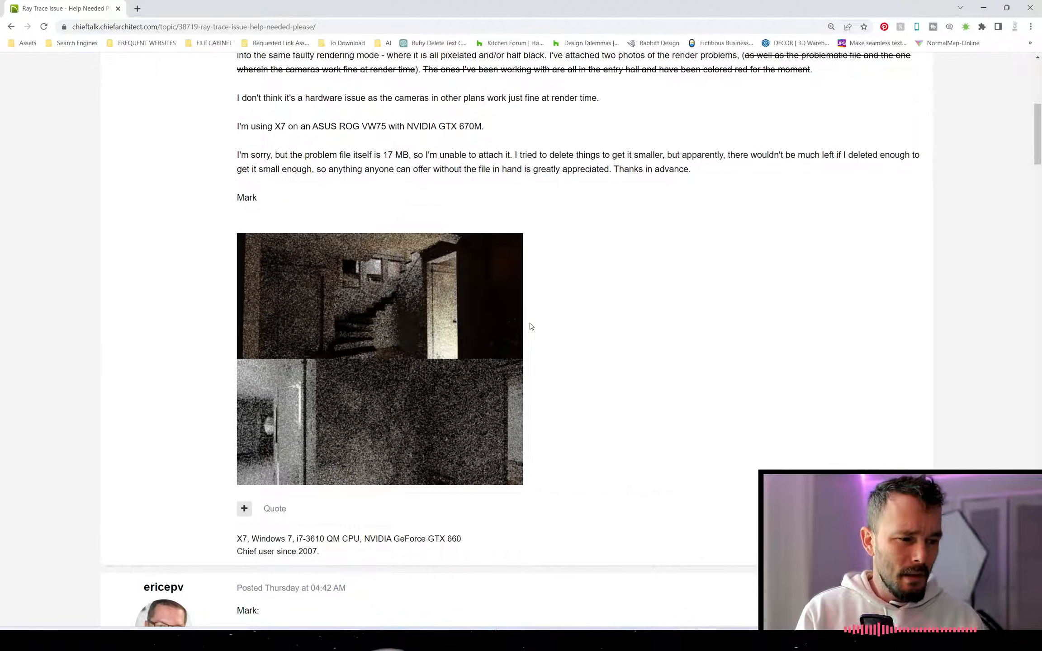
Switch to Chief Architect and create a new plan
{"action": "left_click", "coordinate": [357, 639]}
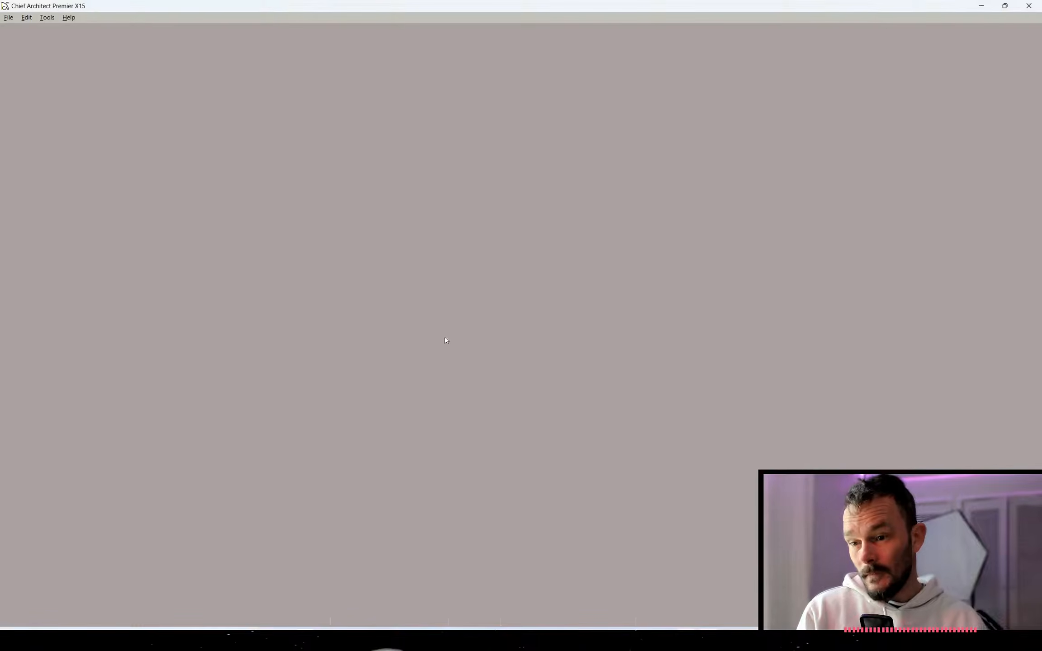
{"action": "left_click", "coordinate": [8, 17]}
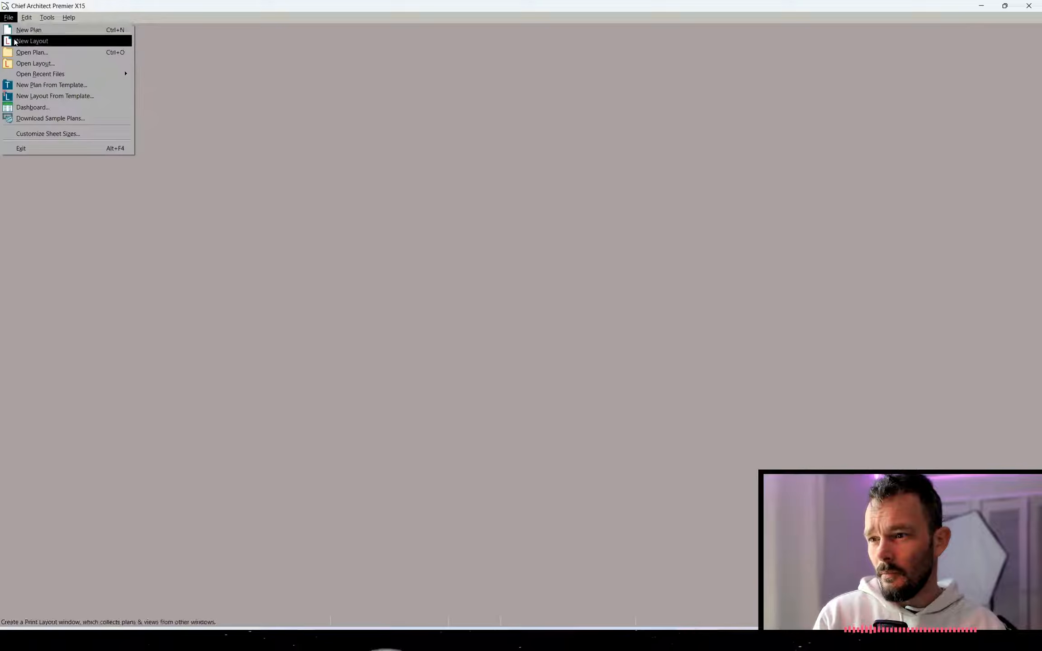
{"action": "left_click", "coordinate": [14, 30]}
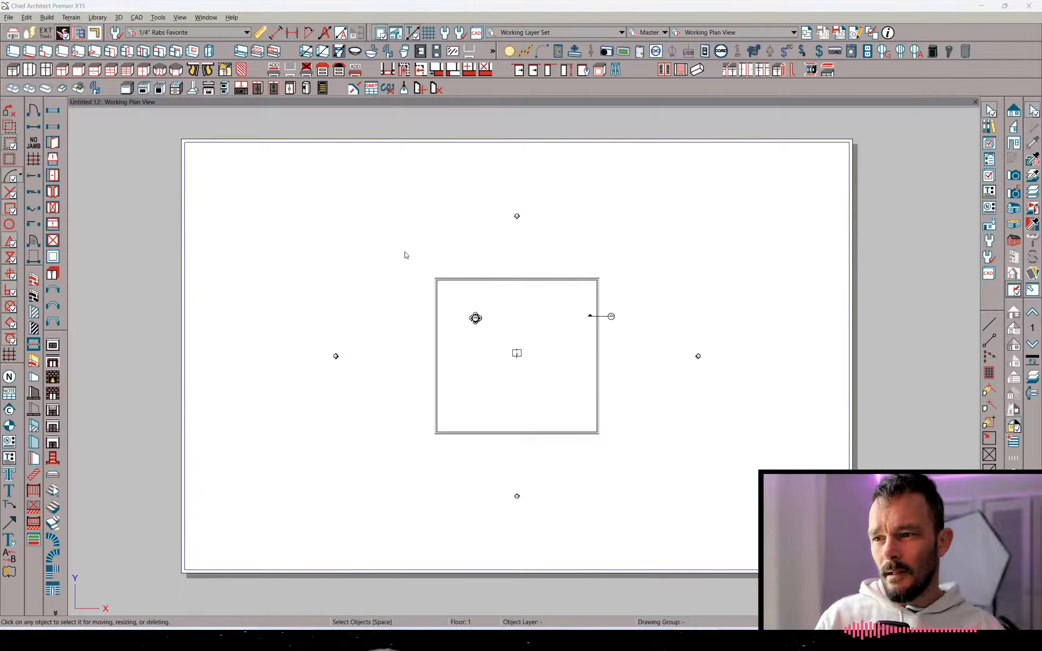
Draw a horizontal rope light about 24'-5" long just inside the room's upper wall and switch to the other toolbar configuration
{"action": "scroll", "coordinate": [583, 251], "scroll_direction": "up", "scroll_amount": 3}
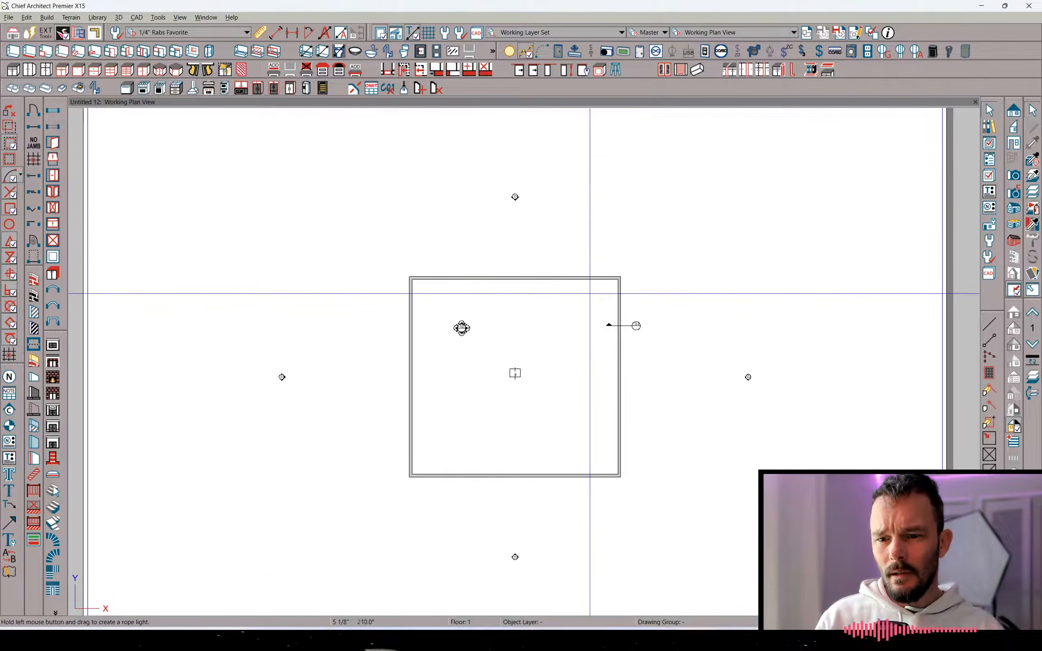
{"action": "left_click_drag", "start_coordinate": [593, 292], "coordinate": [437, 292]}
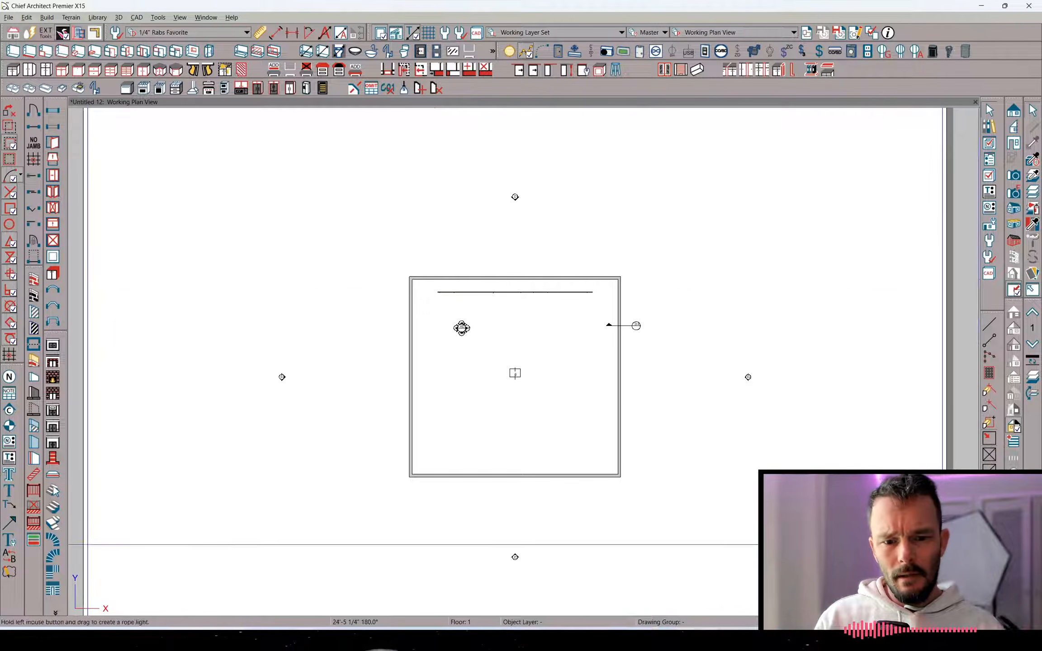
{"action": "left_click", "coordinate": [45, 34]}
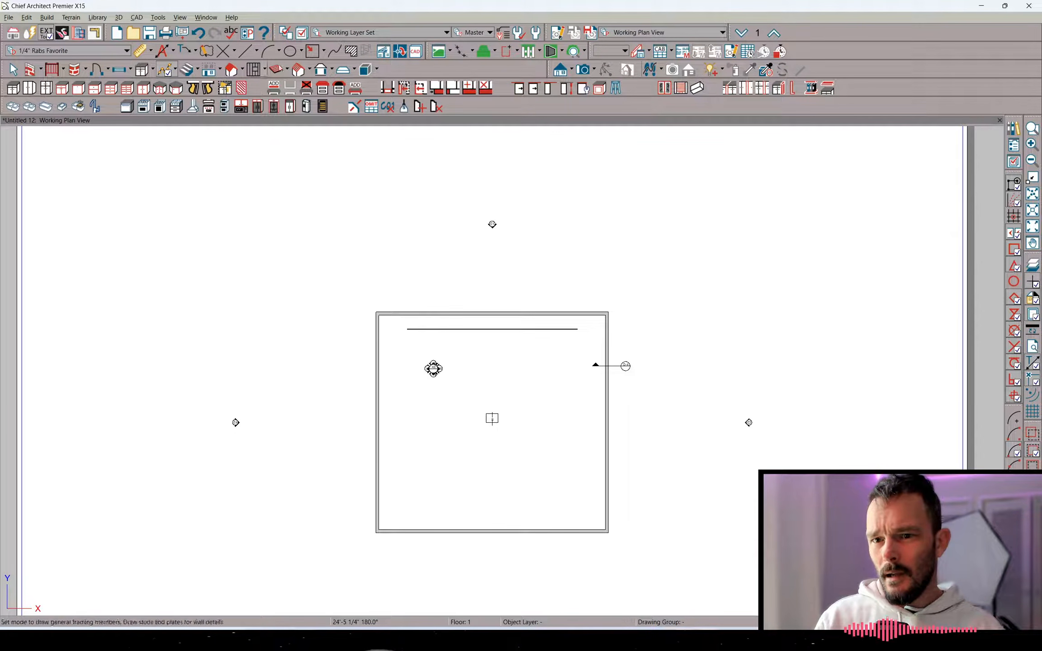
Review the rope light's source properties and the available light sets in the light adjustment settings
{"action": "left_click", "coordinate": [724, 70]}
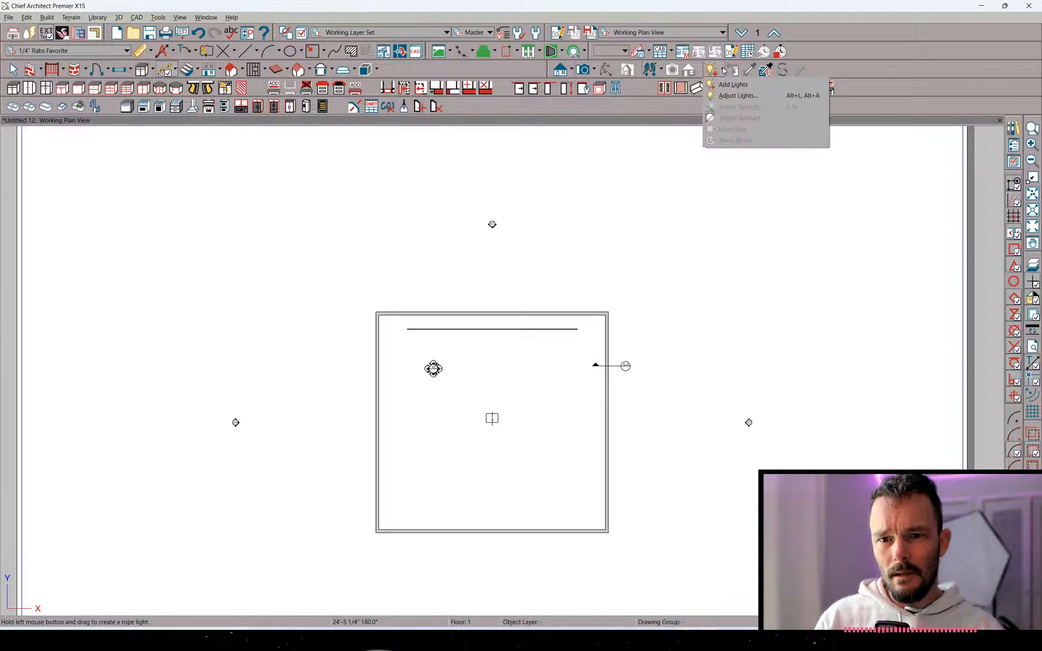
{"action": "left_click", "coordinate": [738, 95]}
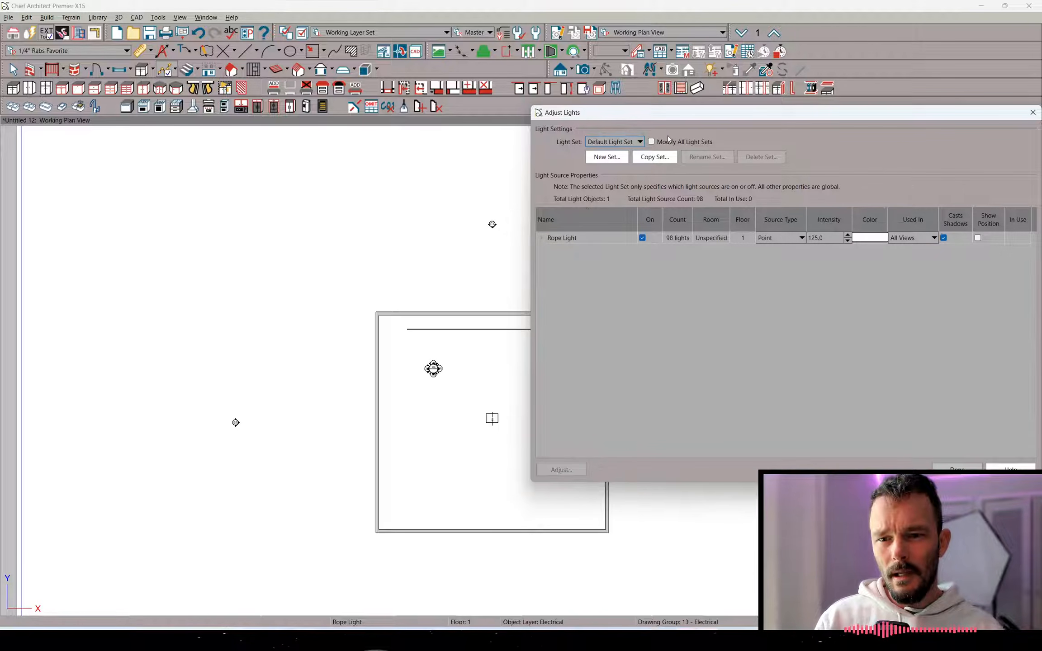
{"action": "left_click", "coordinate": [957, 468]}
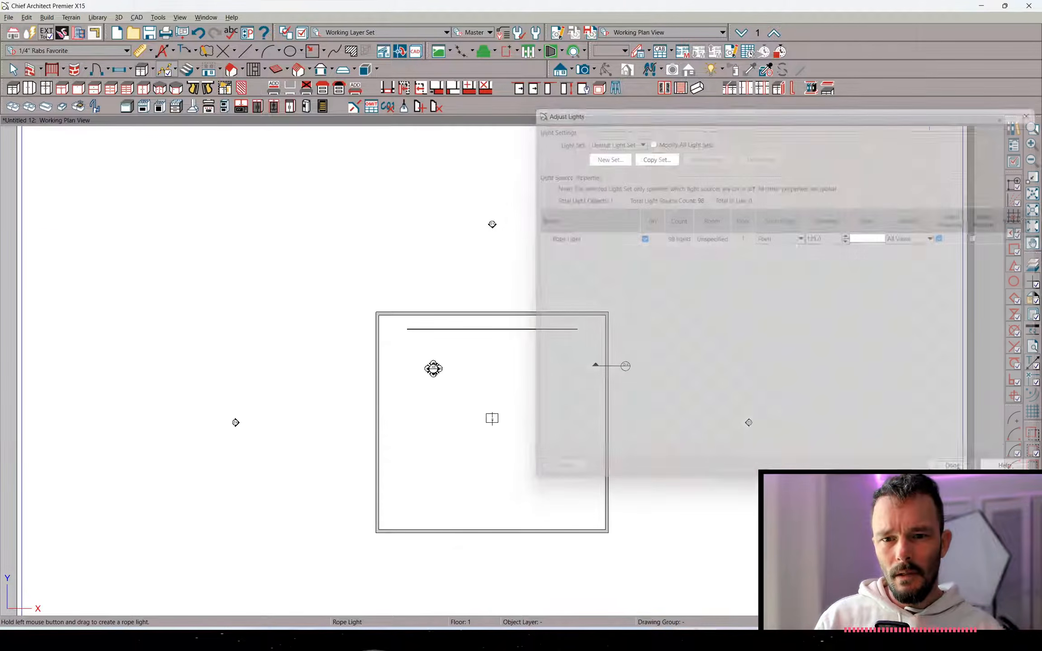
{"action": "left_click", "coordinate": [724, 71]}
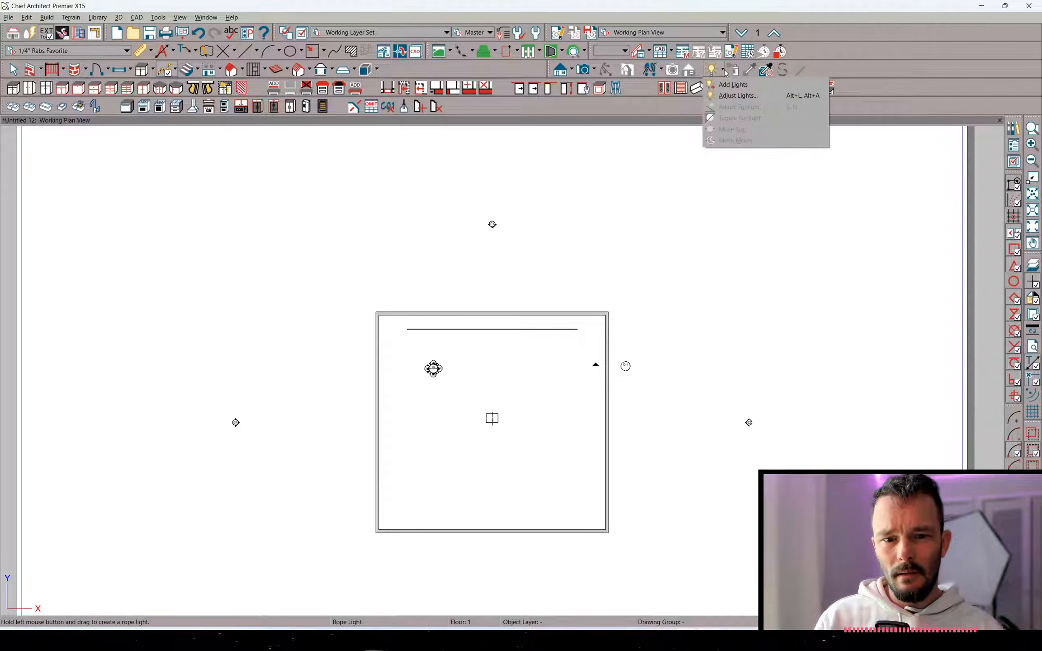
{"action": "left_click", "coordinate": [724, 96]}
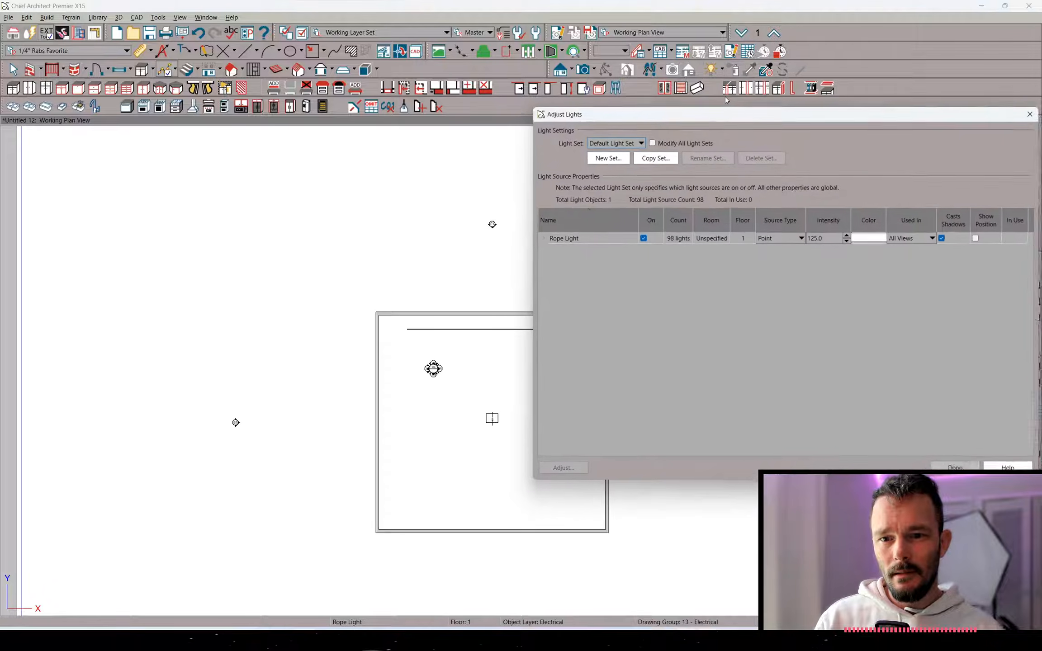
{"action": "left_click", "coordinate": [640, 142]}
{"action": "left_click", "coordinate": [640, 142]}
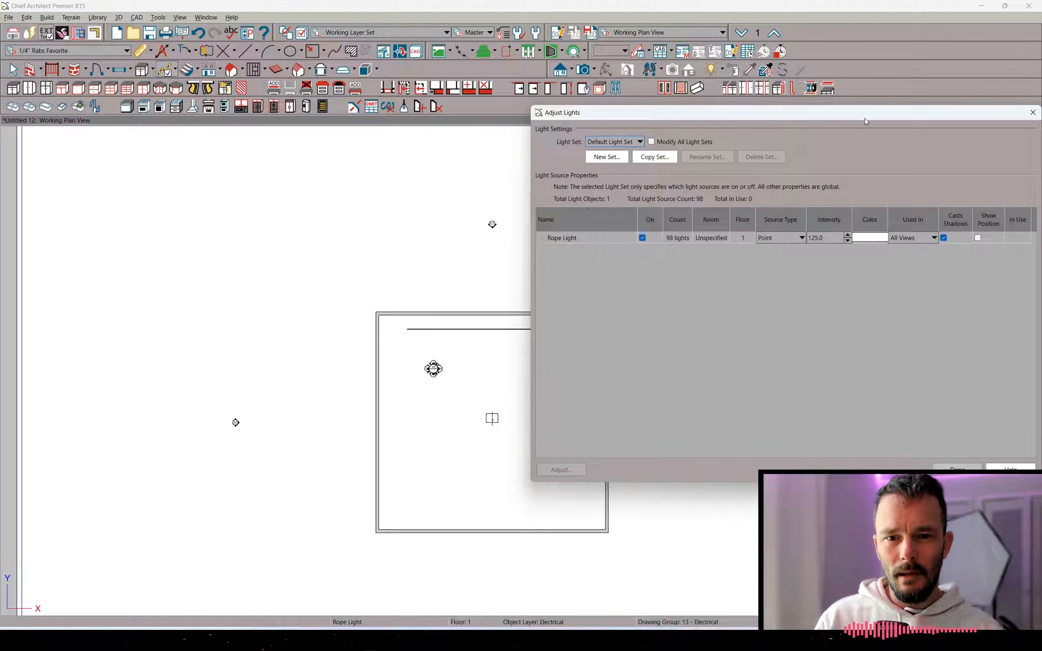
{"action": "left_click_drag", "start_coordinate": [864, 119], "coordinate": [639, 115]}
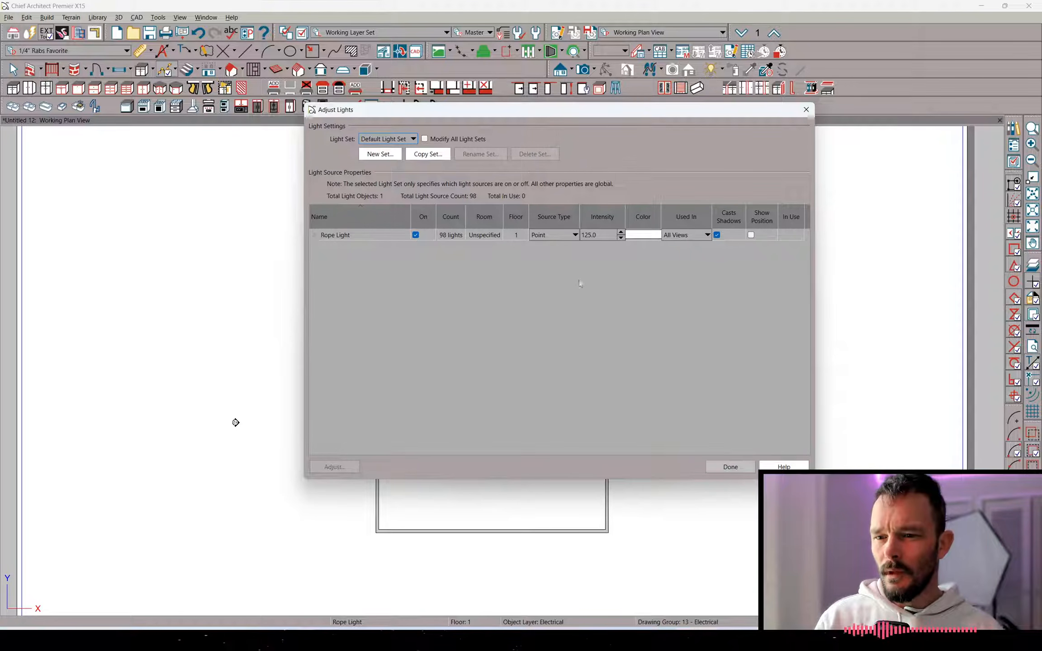
{"action": "left_click", "coordinate": [719, 466]}
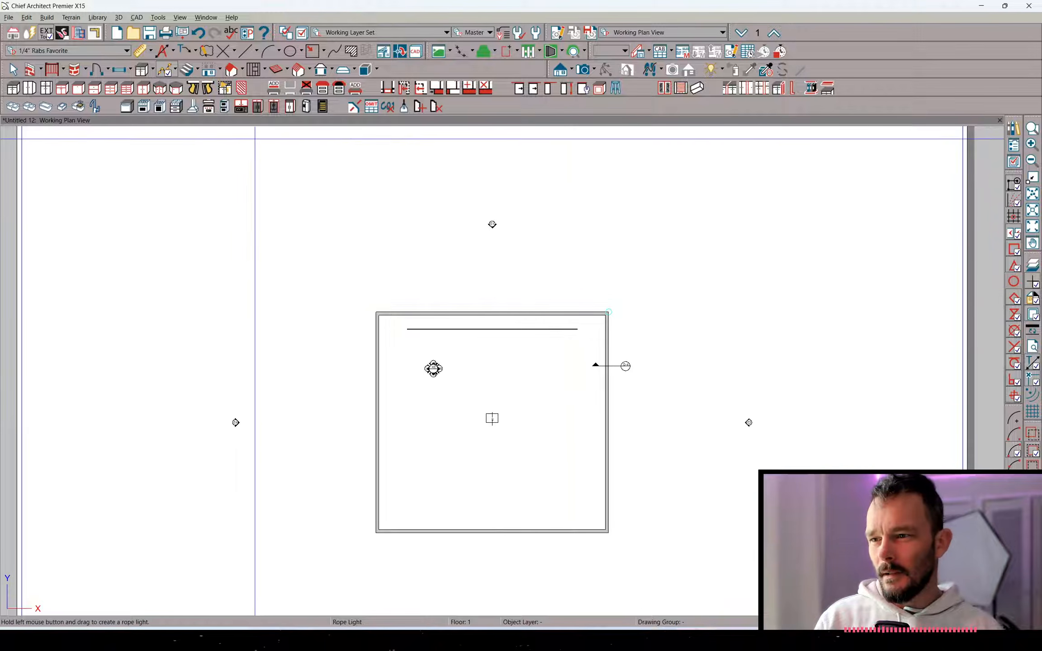
Switch to the browser, return to the General Q & A topic list, and go back to Chief Architect
{"action": "key", "text": "alt+Tab"}
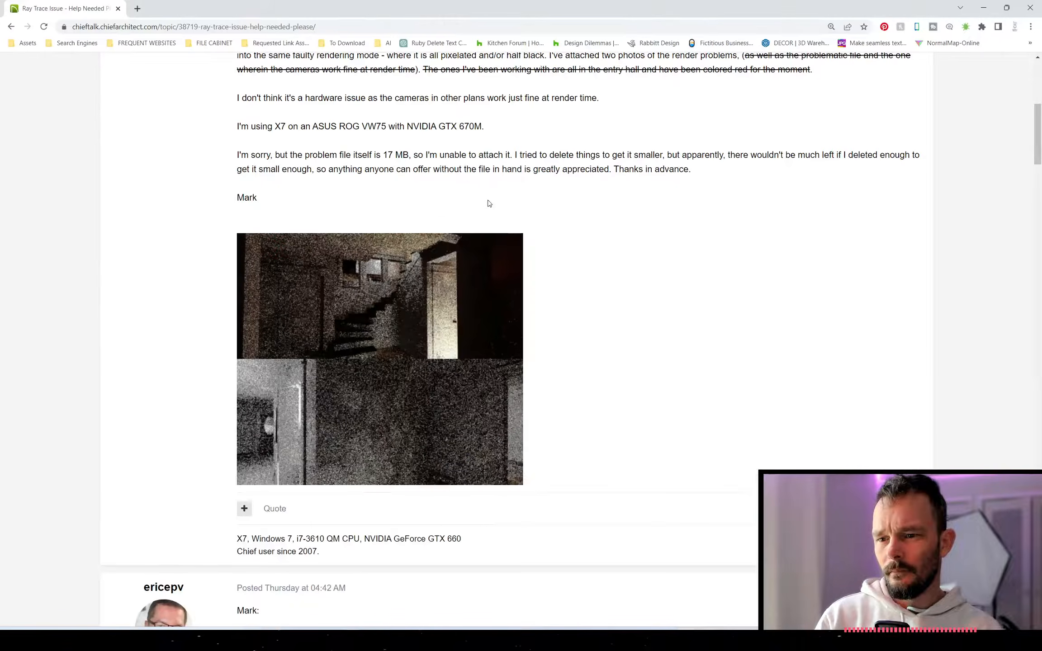
{"action": "scroll", "coordinate": [8, 42], "scroll_direction": "down", "scroll_amount": 2}
{"action": "left_click", "coordinate": [11, 27]}
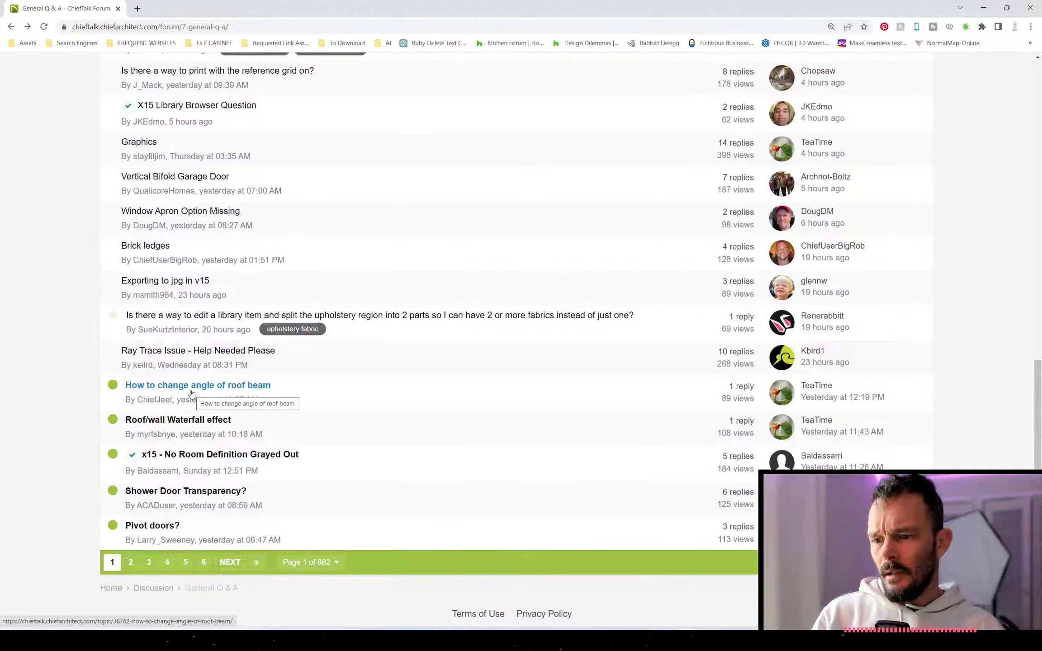
{"action": "key", "text": "alt+Tab"}
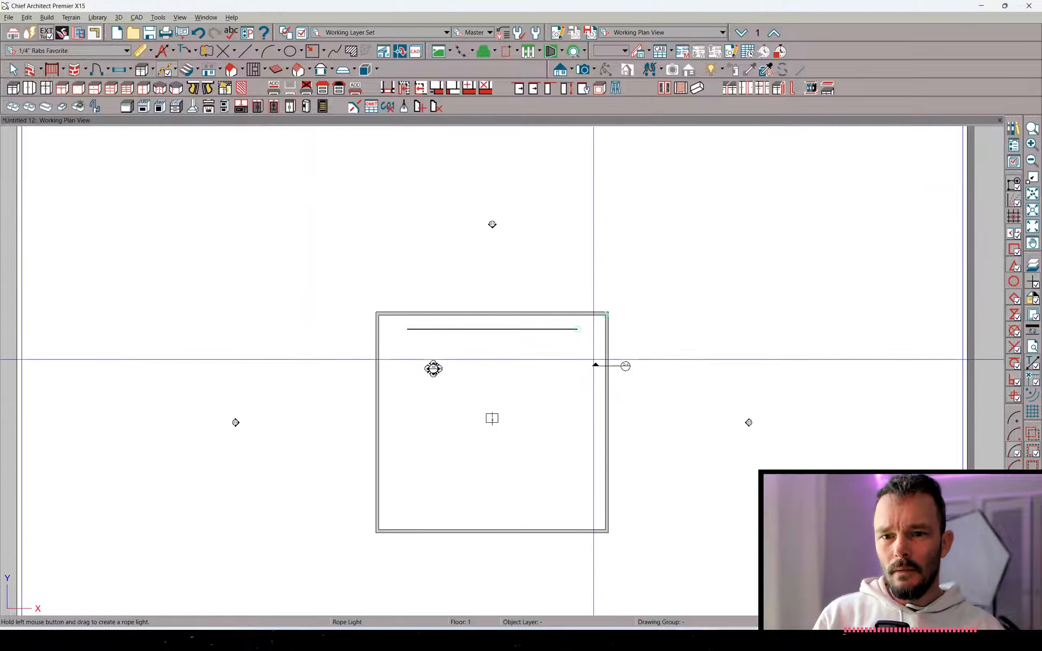
{"action": "key", "text": "alt"}
{"action": "key", "text": "alt"}
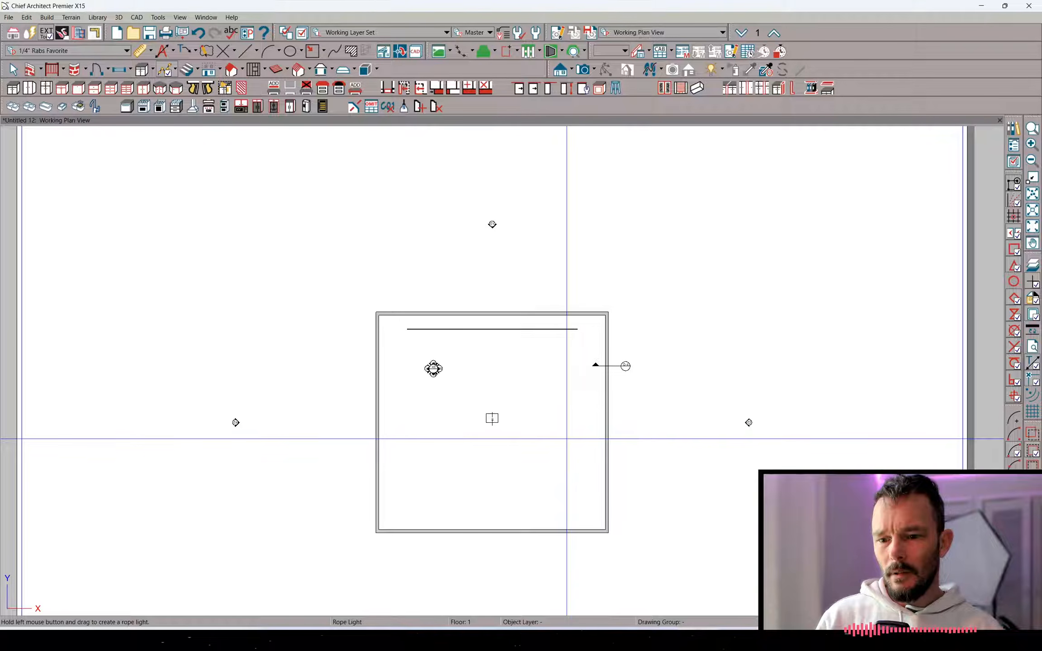
Create a full camera view inside the room, looking toward the wall with the rope light
{"action": "right_click", "coordinate": [566, 443]}
{"action": "left_click", "coordinate": [539, 417]}
{"action": "left_click_drag", "start_coordinate": [405, 473], "coordinate": [495, 339]}
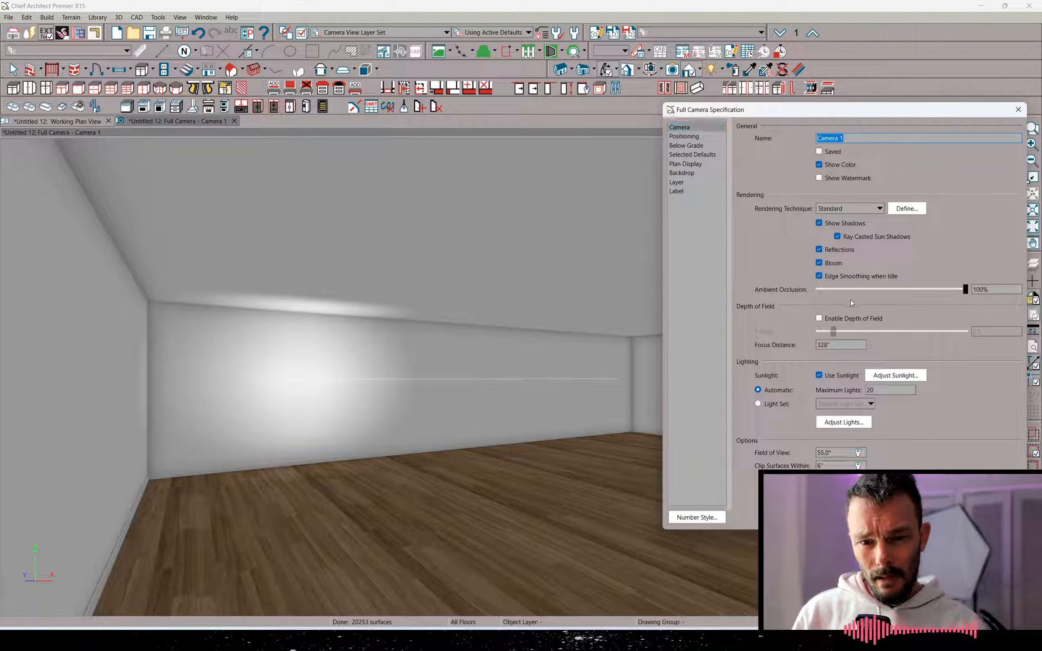
Switch the camera's lighting from Automatic to the Default Light Set and inspect the lit wall
{"action": "double_click", "coordinate": [870, 390]}
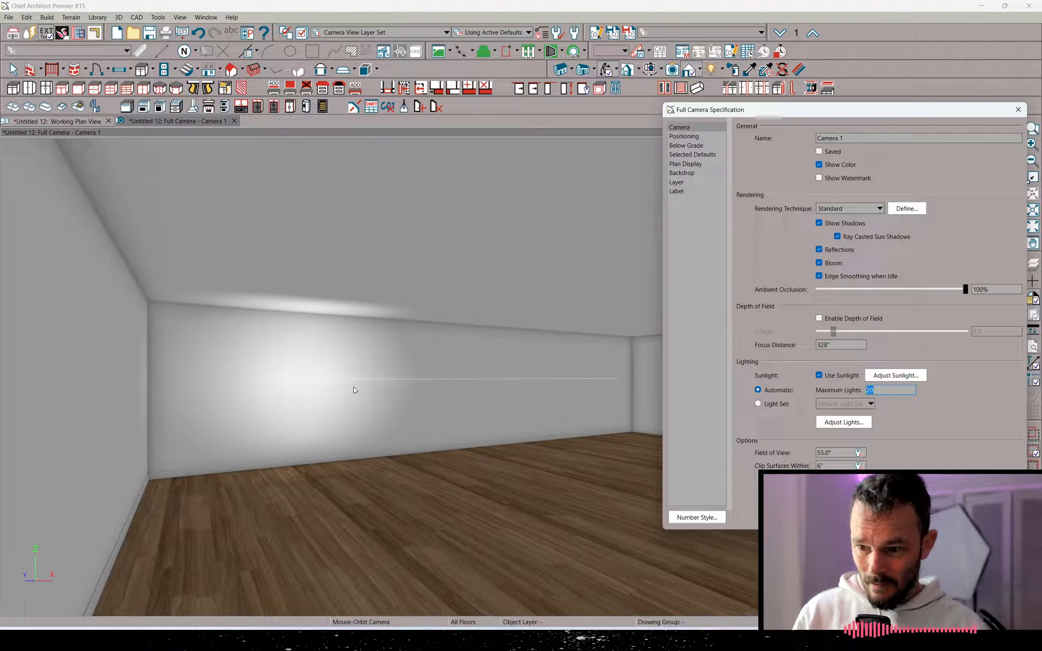
{"action": "left_click", "coordinate": [776, 404]}
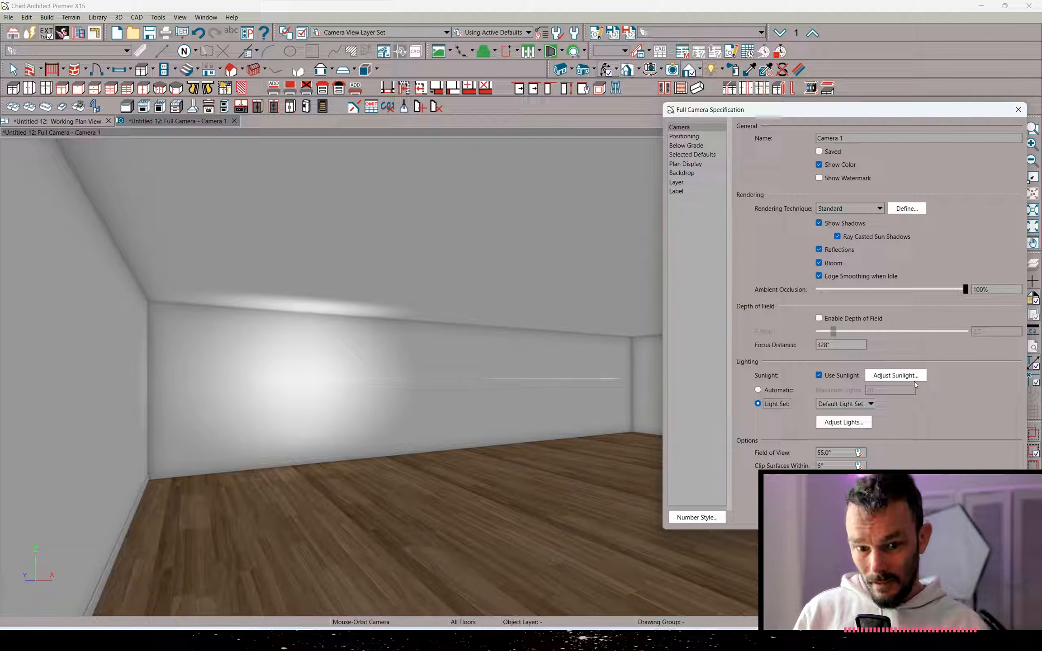
{"action": "left_click", "coordinate": [918, 517]}
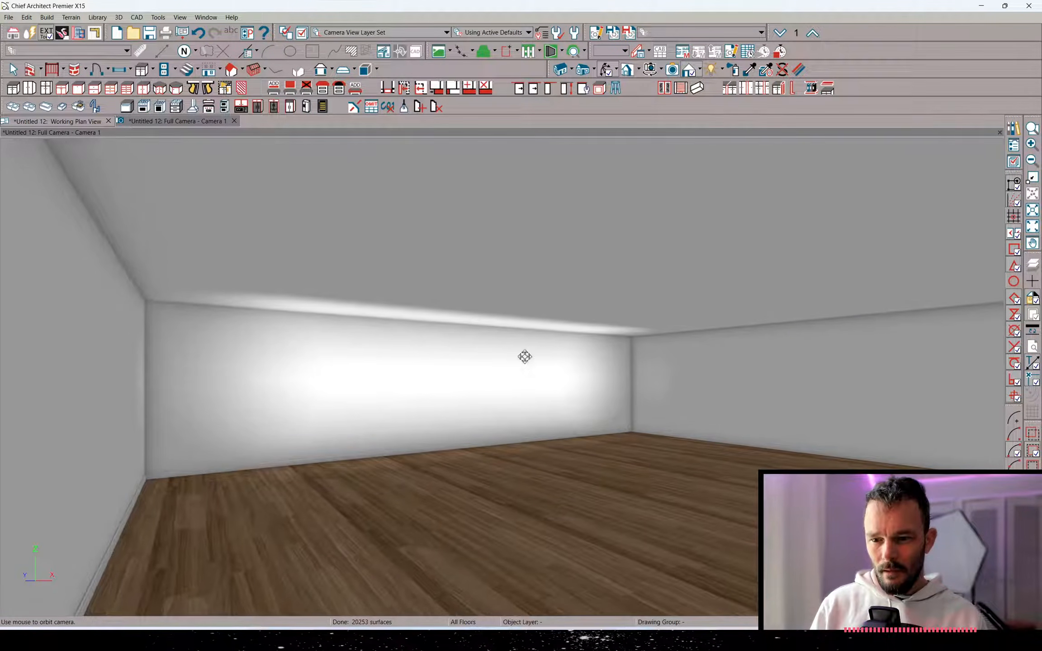
{"action": "left_click_drag", "start_coordinate": [561, 397], "coordinate": [560, 397]}
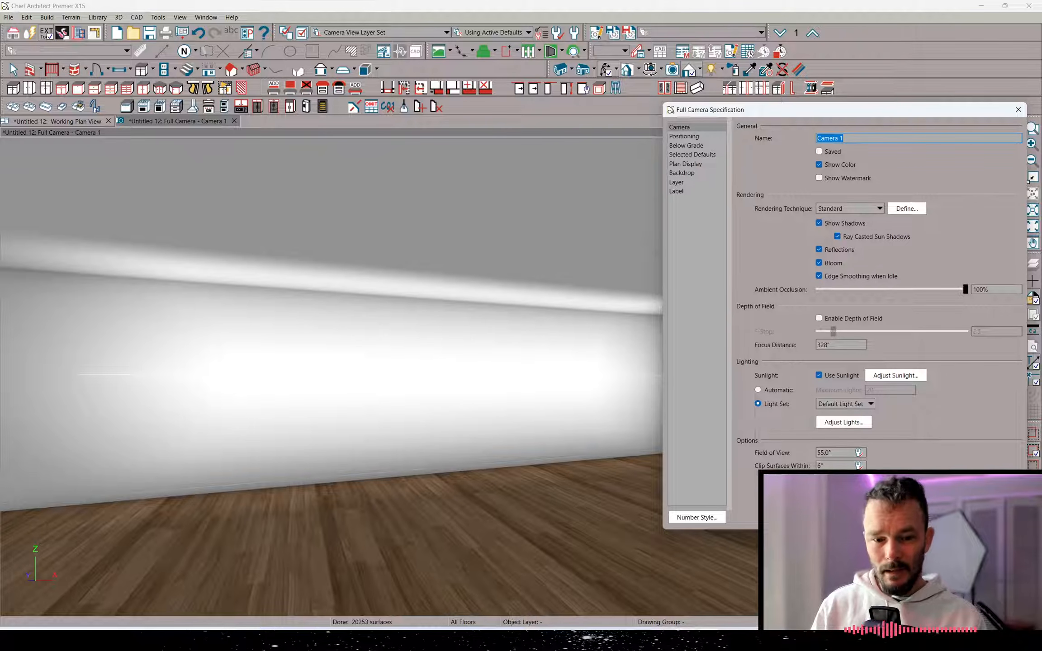
{"action": "key", "text": "Escape"}
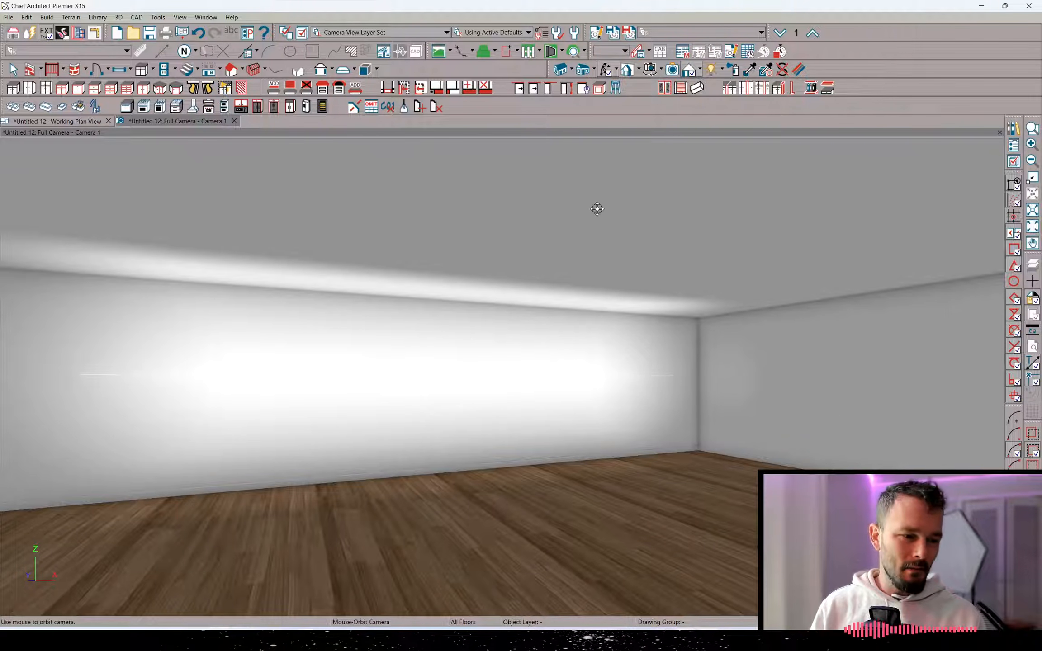
Close the rope light test plan without saving and switch to the ChiefTalk topic list in the browser
{"action": "left_click", "coordinate": [108, 121]}
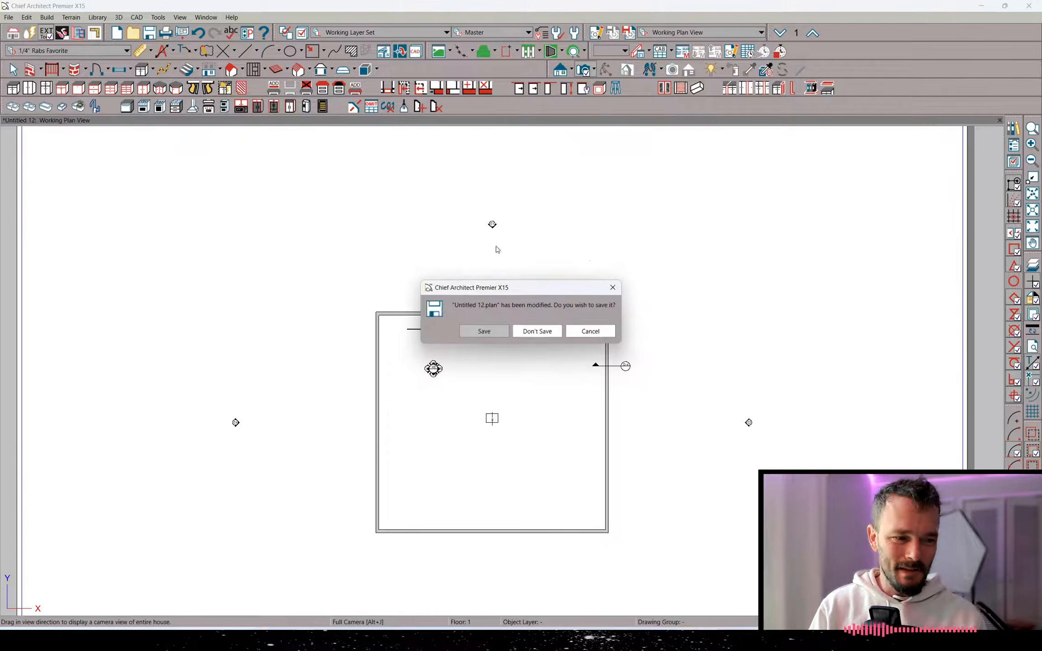
{"action": "left_click", "coordinate": [537, 331]}
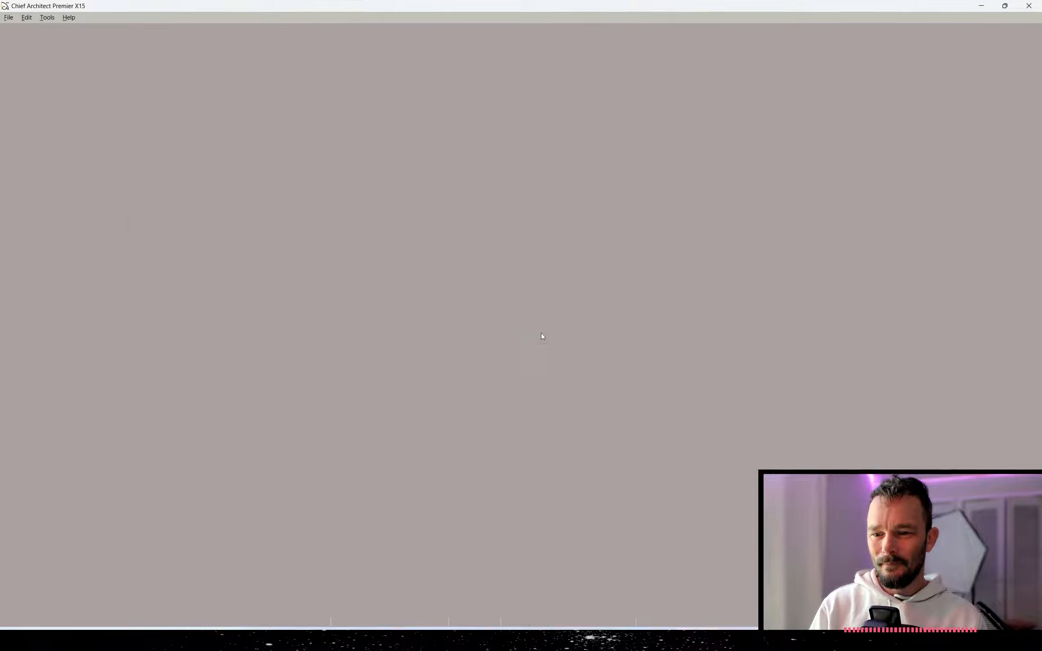
{"action": "key", "text": "alt+Tab"}
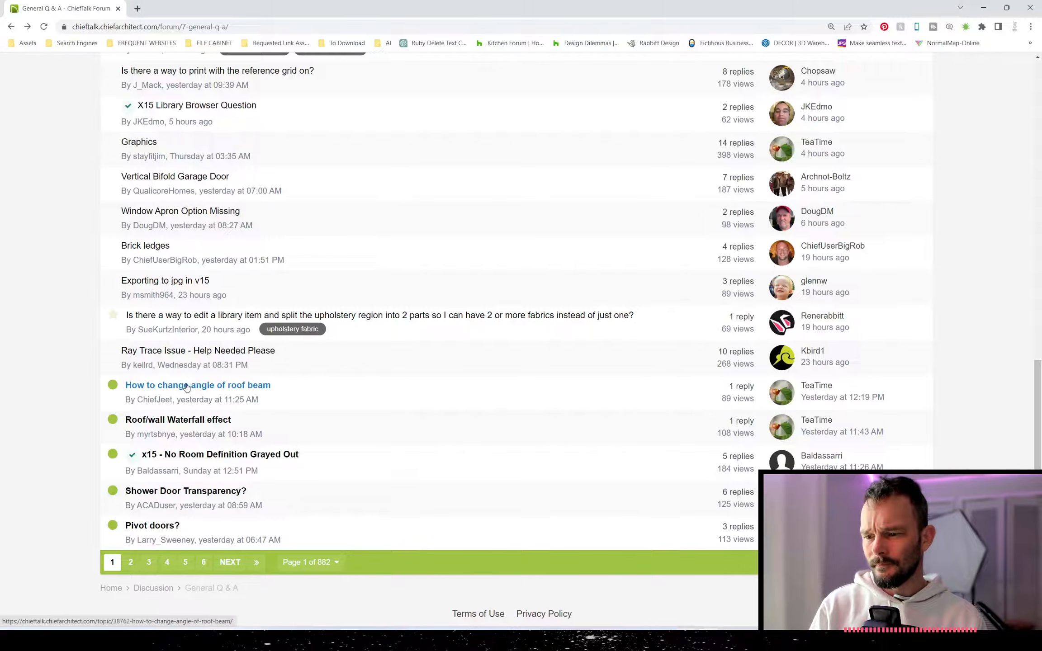
Read the "How to change angle of roof beam" topic, including the section image and the purlin reply
{"action": "left_click", "coordinate": [186, 386]}
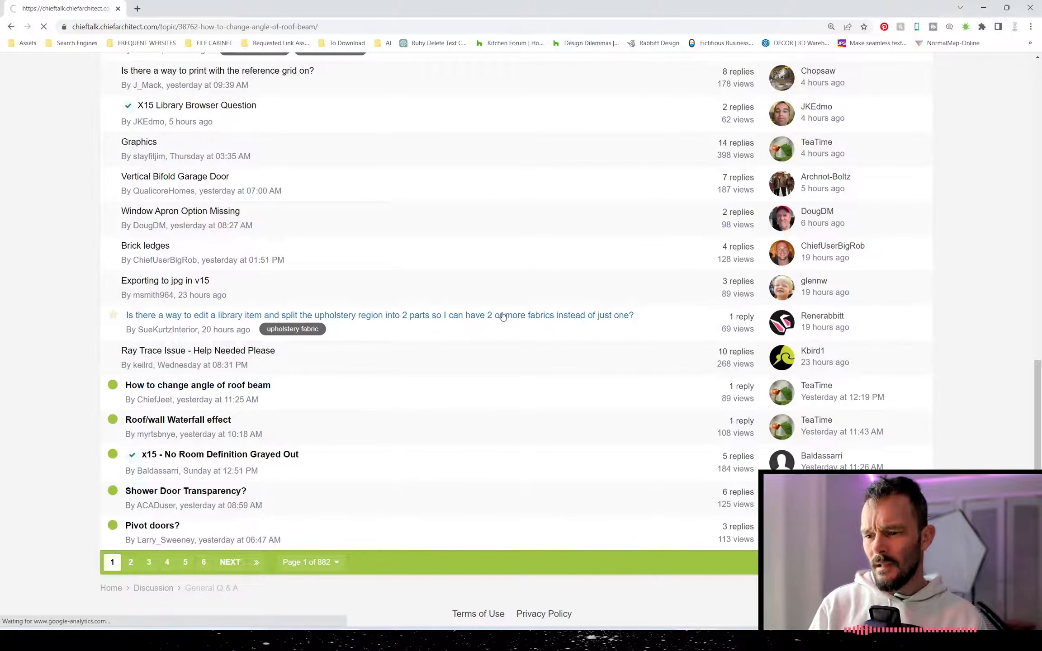
{"action": "scroll", "coordinate": [279, 396], "scroll_direction": "down", "scroll_amount": 2}
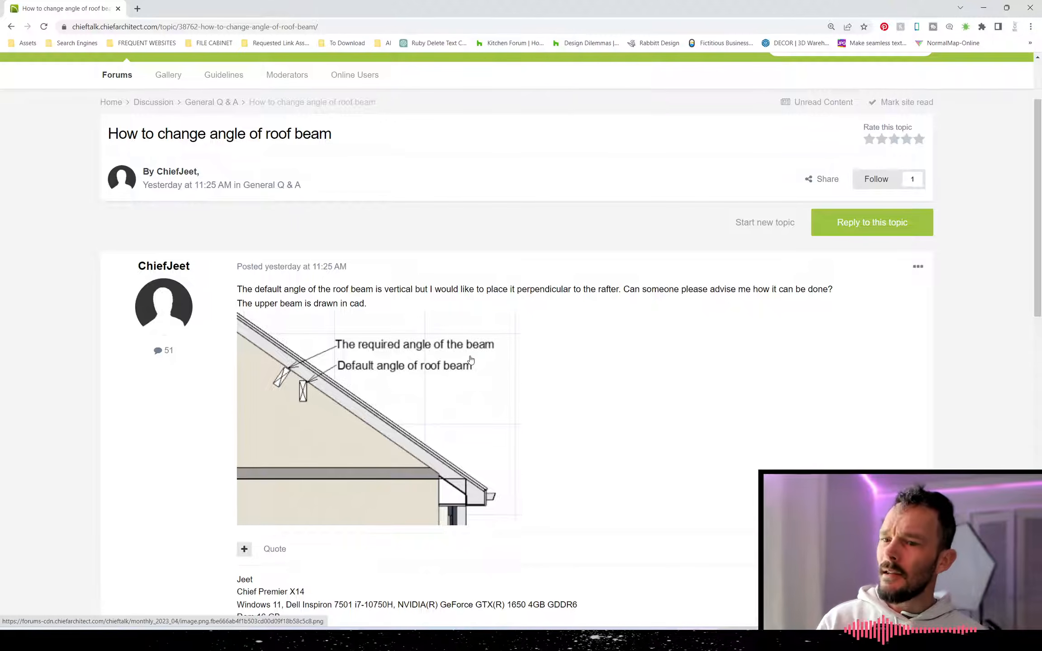
{"action": "scroll", "coordinate": [472, 359], "scroll_direction": "down", "scroll_amount": 3}
{"action": "scroll", "coordinate": [596, 349], "scroll_direction": "down", "scroll_amount": 5}
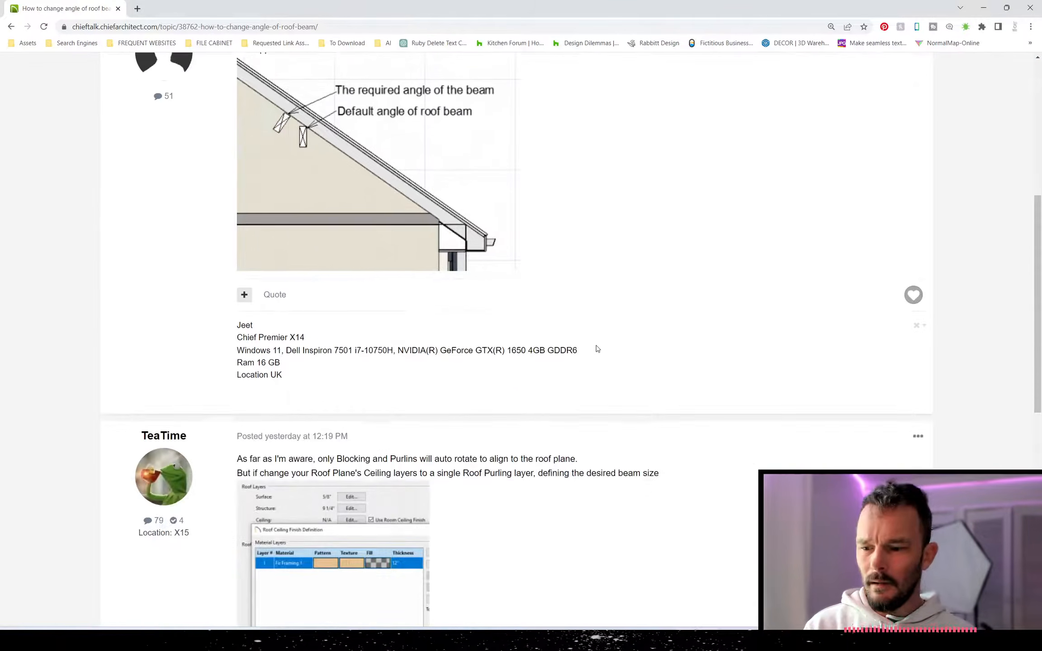
{"action": "scroll", "coordinate": [597, 349], "scroll_direction": "down", "scroll_amount": 2}
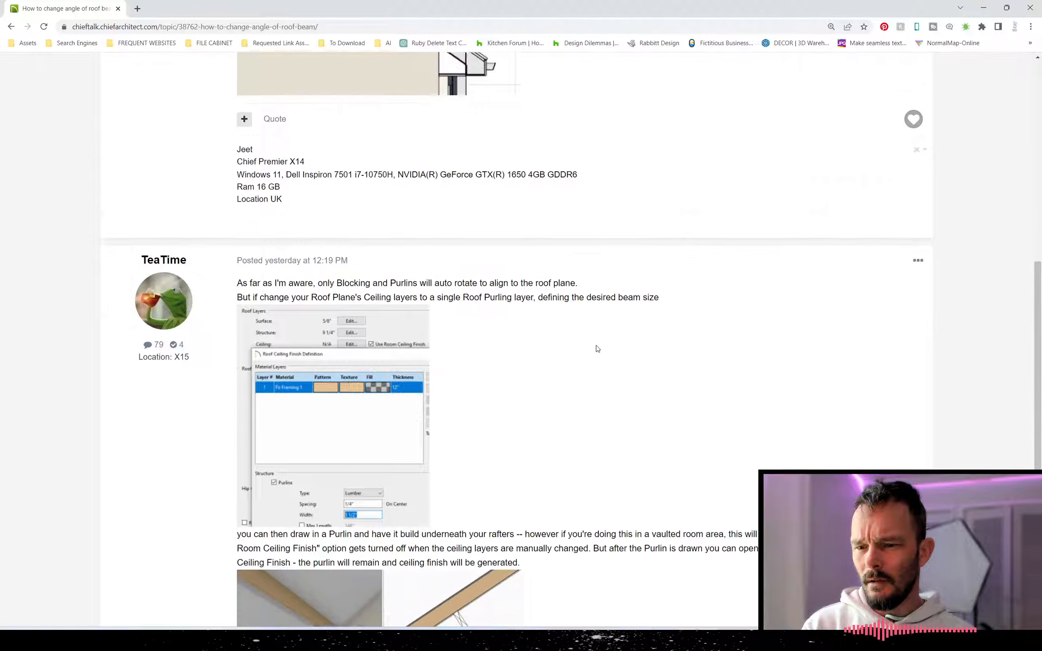
{"action": "scroll", "coordinate": [538, 347], "scroll_direction": "down", "scroll_amount": 1}
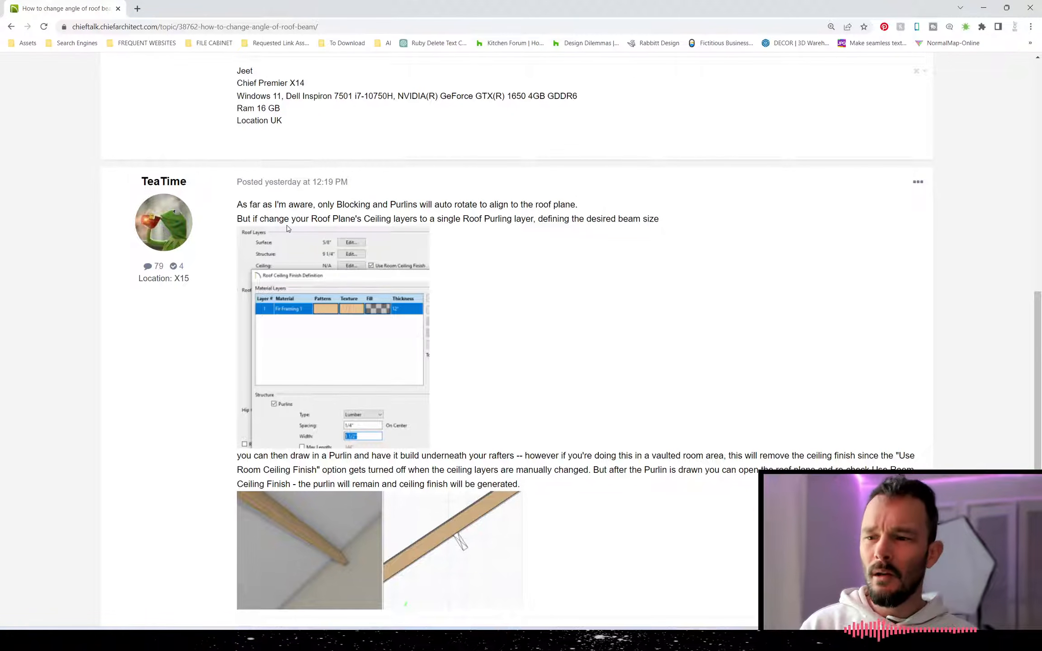
Switch to Chief Architect and create a new plan
{"action": "key", "text": "alt+Tab"}
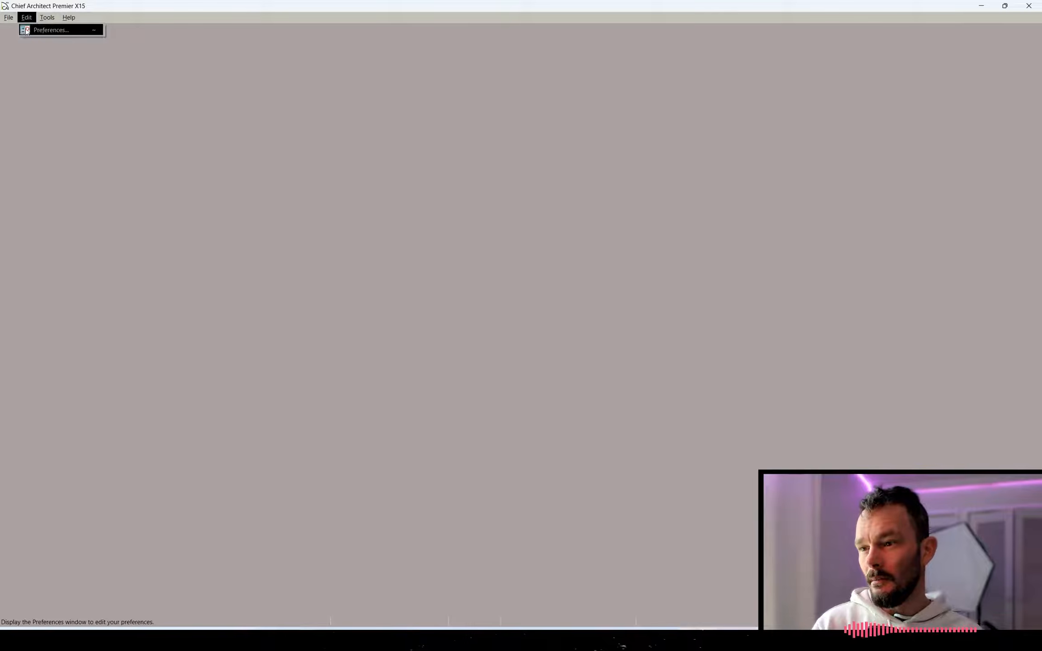
{"action": "left_click", "coordinate": [9, 17]}
{"action": "left_click", "coordinate": [29, 30]}
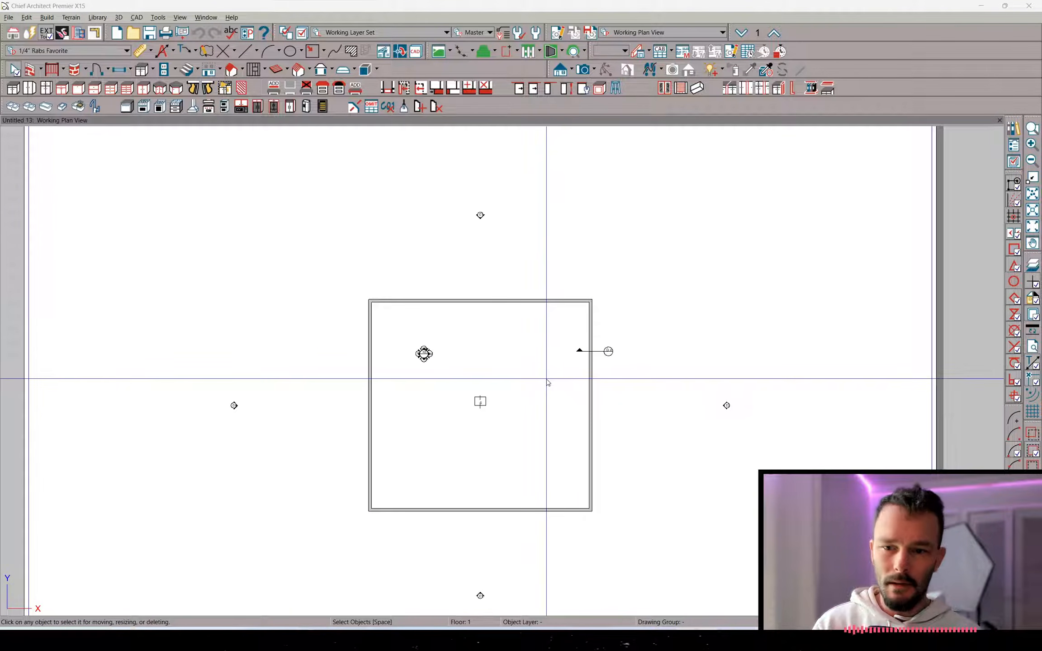
Place a soffit inside the room, near its upper-right corner
{"action": "scroll", "coordinate": [547, 382], "scroll_direction": "up", "scroll_amount": 2}
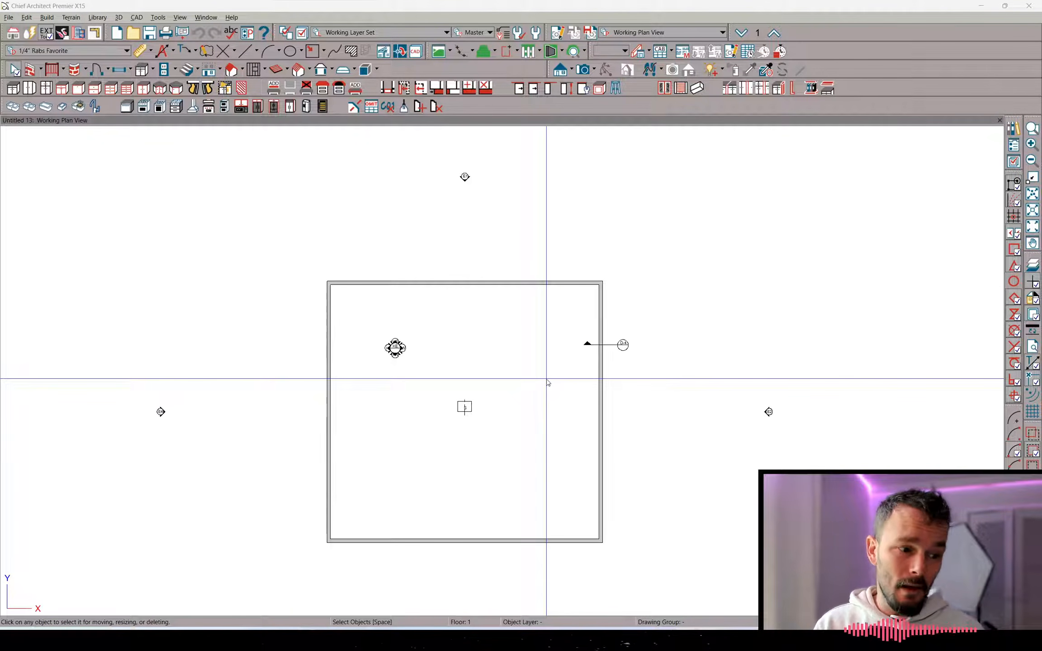
{"action": "left_click", "coordinate": [697, 88]}
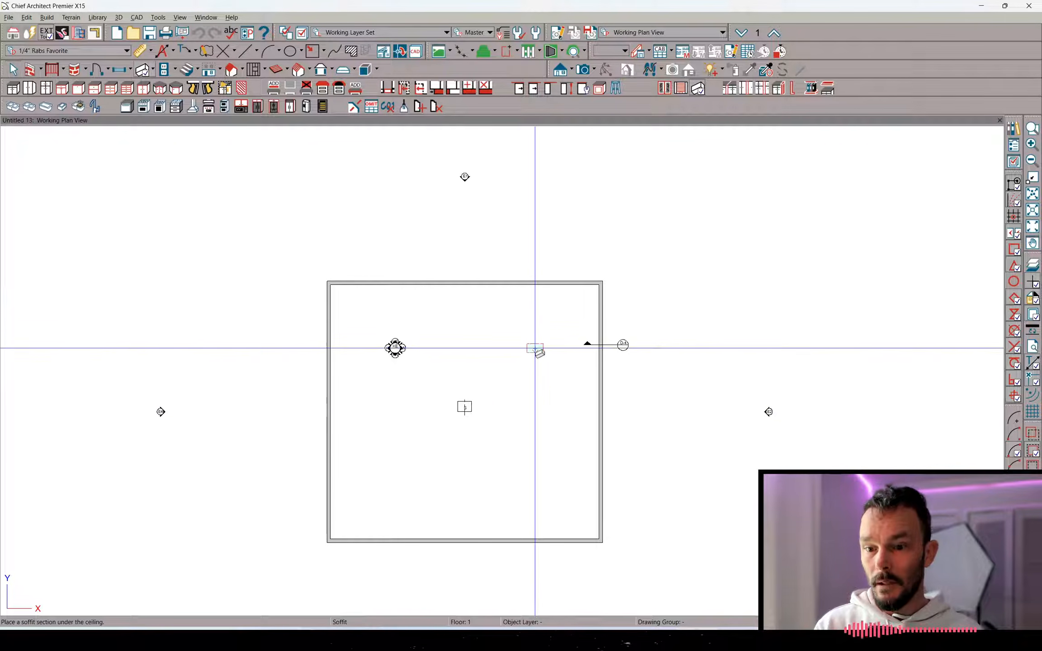
{"action": "left_click", "coordinate": [536, 346]}
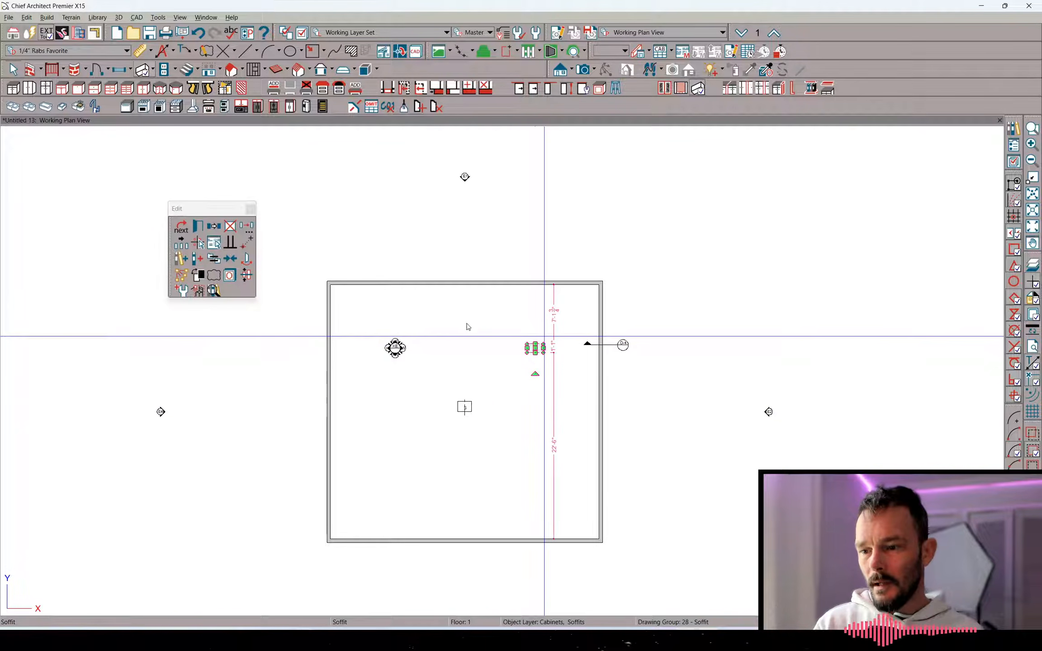
In the soffit's specification, set the Drywall component's ID to Framing
{"action": "key", "text": "ctrl+e"}
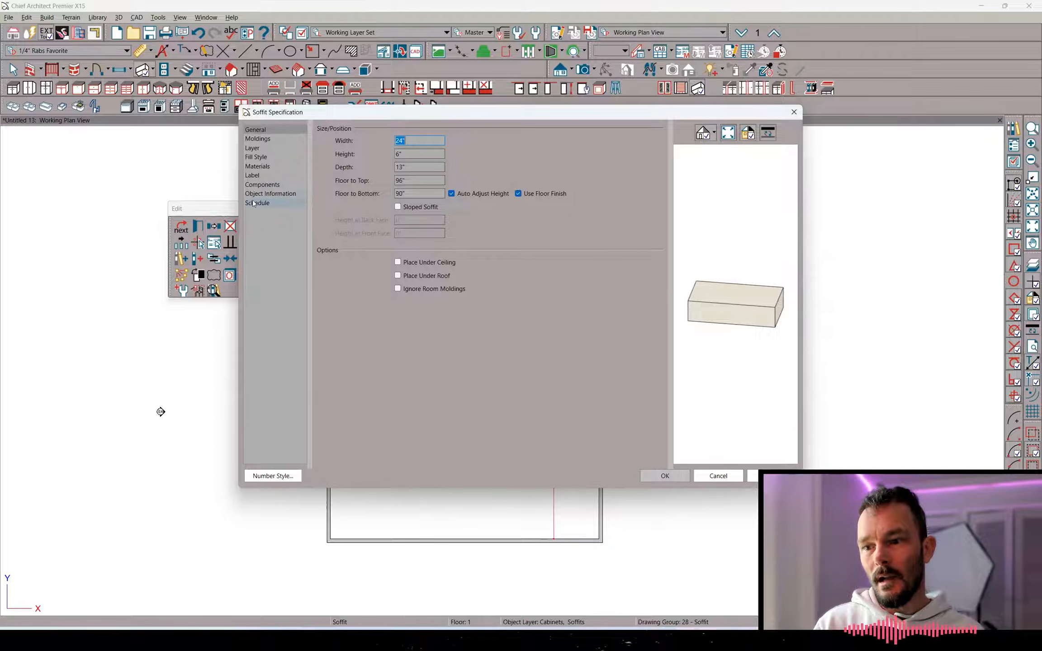
{"action": "left_click", "coordinate": [254, 197]}
{"action": "left_click", "coordinate": [260, 186]}
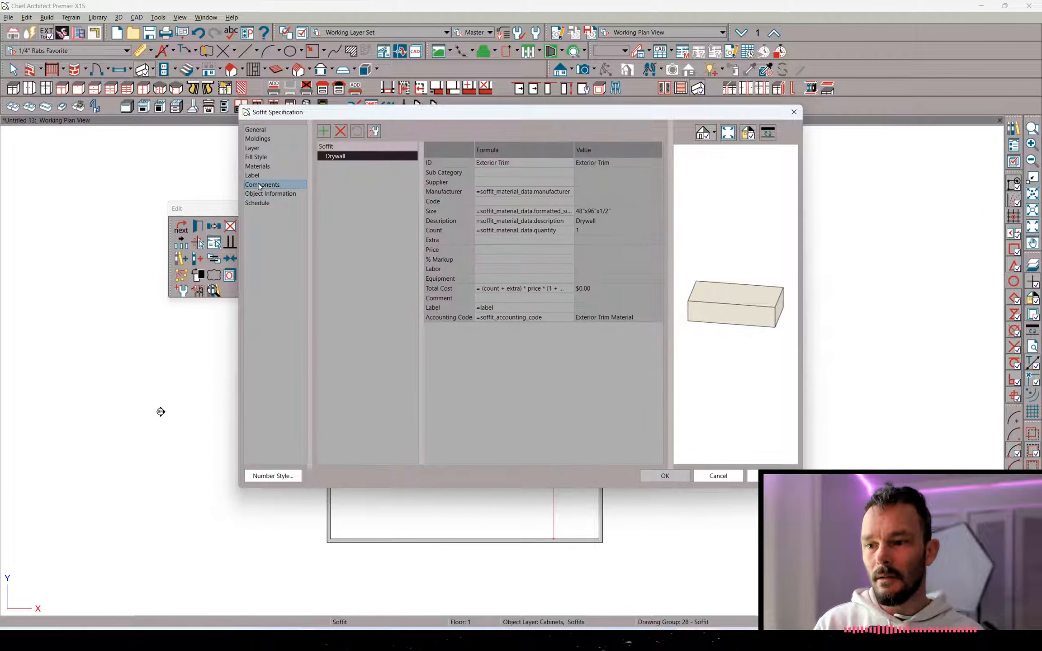
{"action": "left_click", "coordinate": [493, 163]}
{"action": "left_click", "coordinate": [492, 163]}
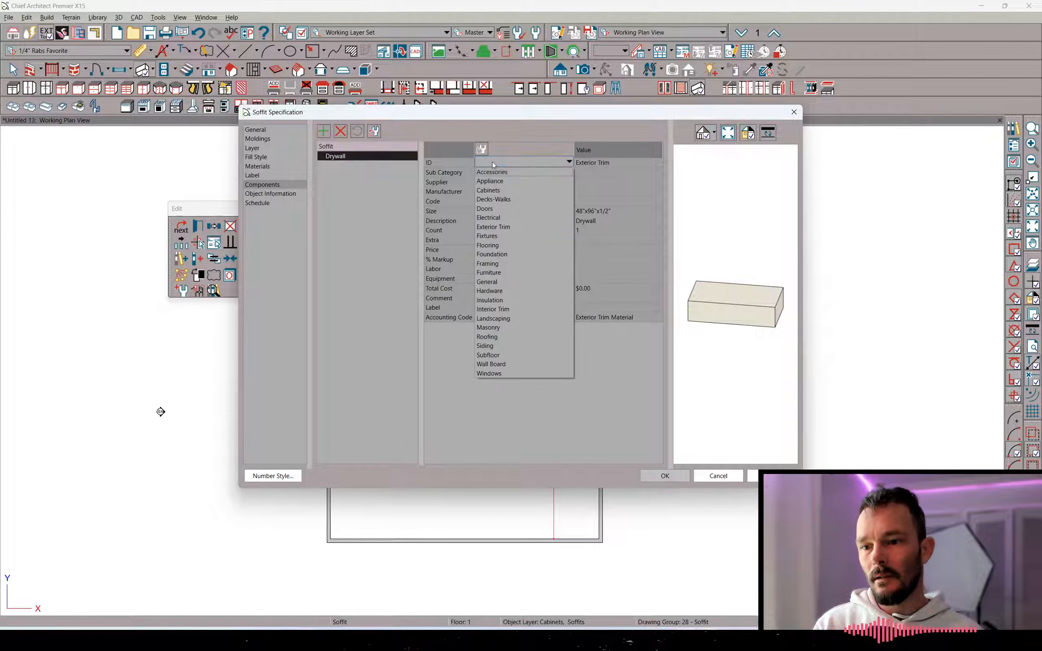
{"action": "left_click", "coordinate": [494, 265]}
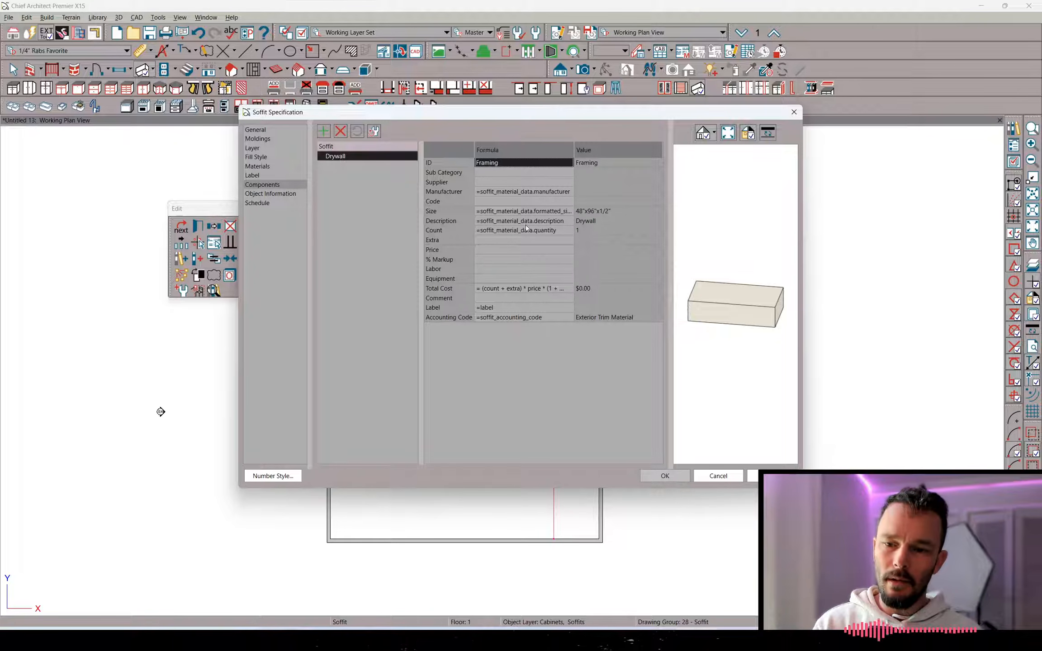
Cancel the soffit specification, discarding the change to its component ID
{"action": "left_click", "coordinate": [719, 475]}
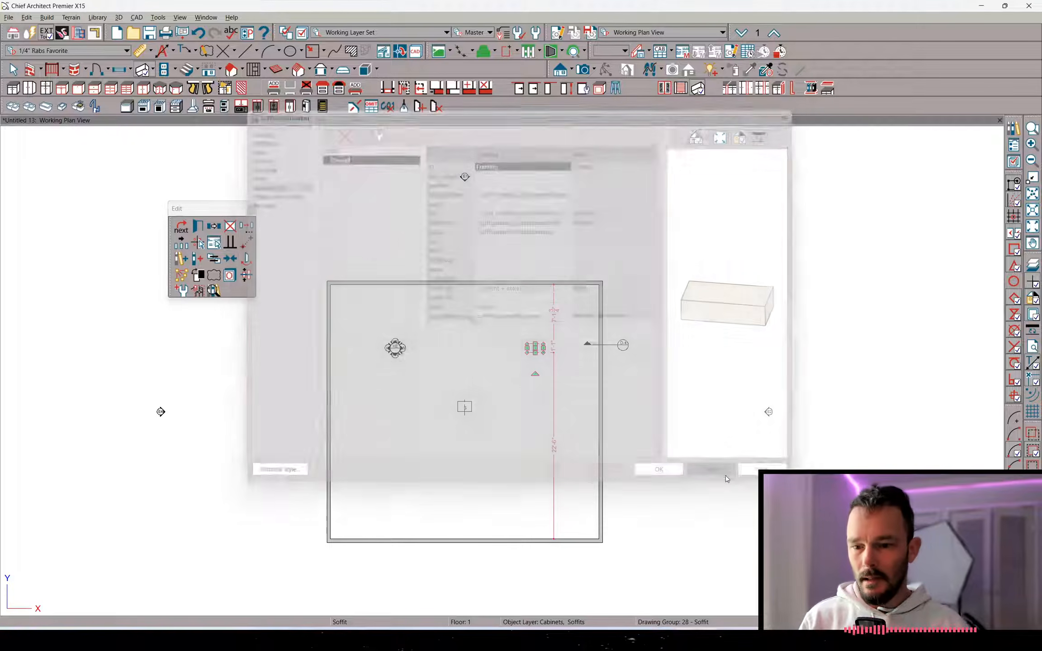
{"action": "scroll", "coordinate": [536, 352], "scroll_direction": "up", "scroll_amount": 1}
{"action": "scroll", "coordinate": [538, 357], "scroll_direction": "up", "scroll_amount": 1}
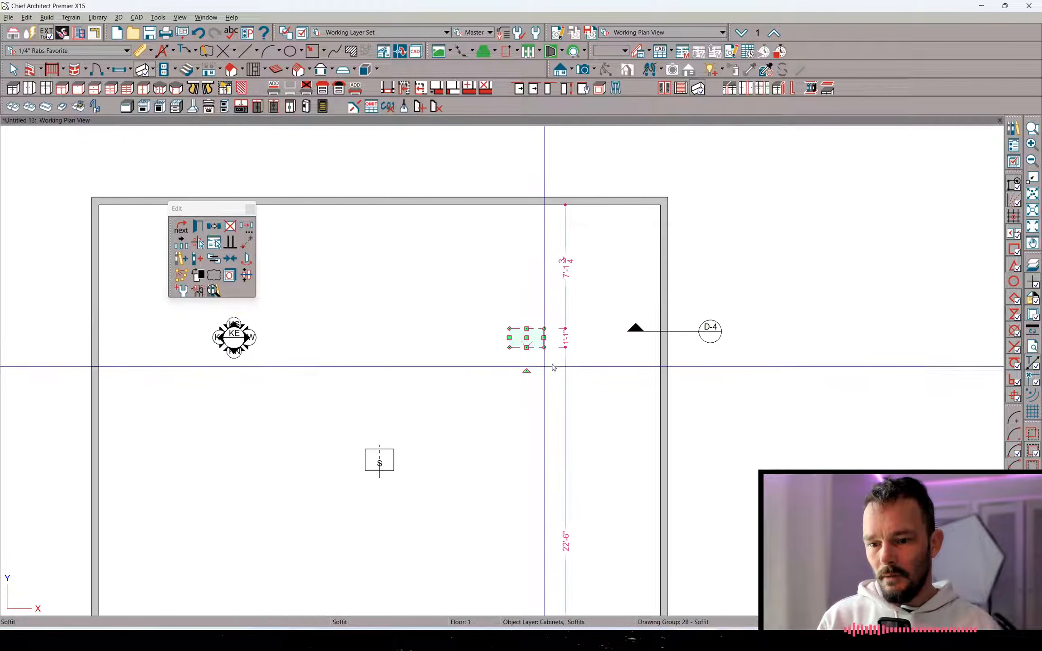
{"action": "scroll", "coordinate": [516, 365], "scroll_direction": "up", "scroll_amount": 1}
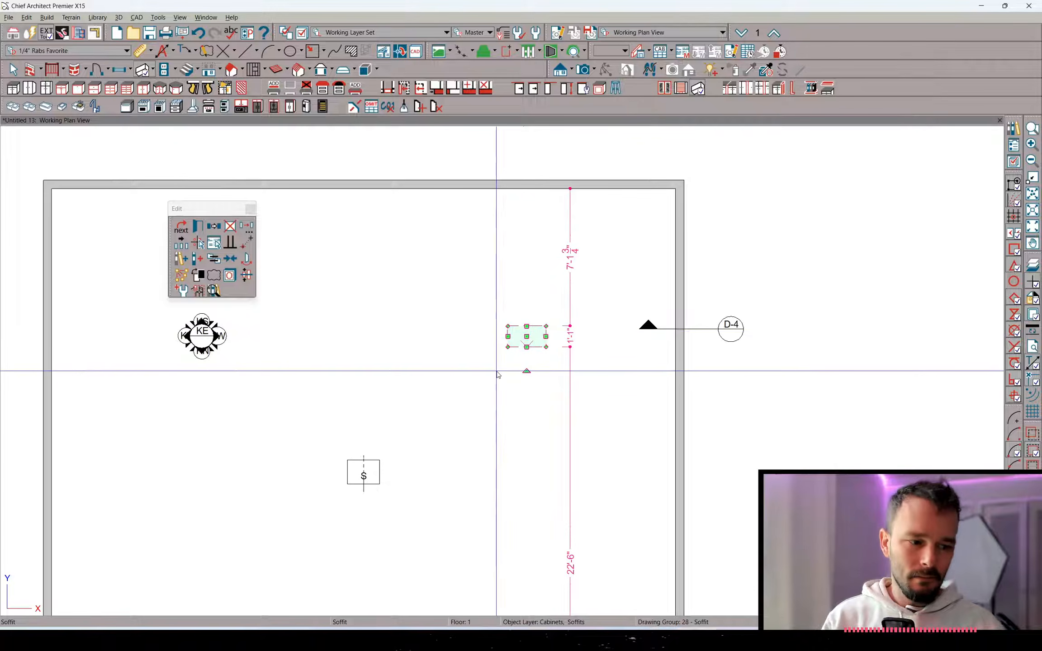
{"action": "scroll", "coordinate": [498, 374], "scroll_direction": "down", "scroll_amount": 1}
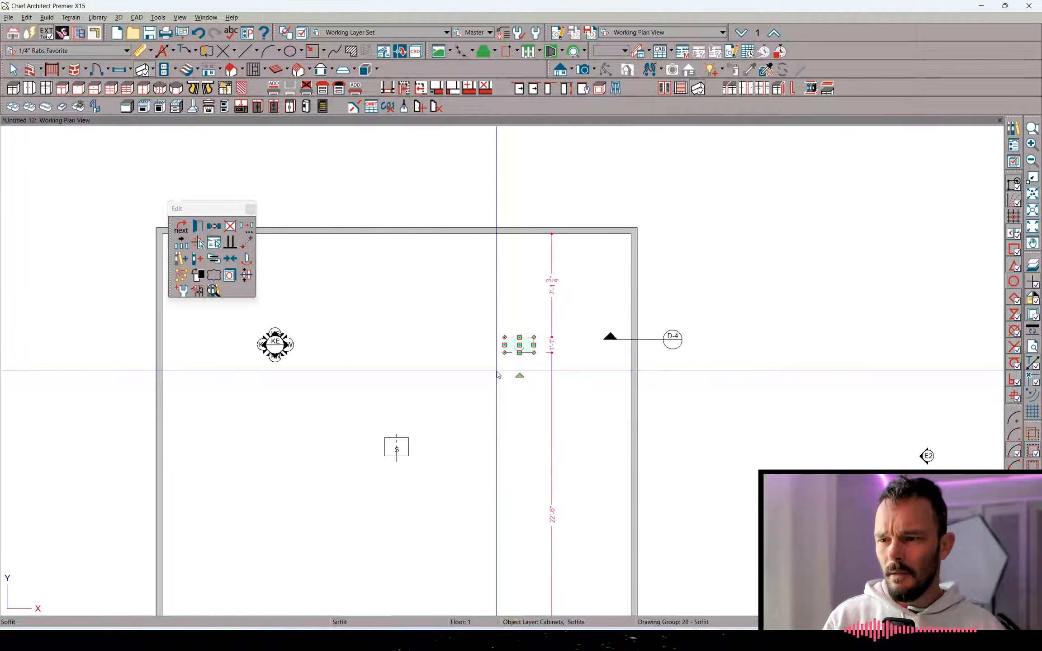
{"action": "scroll", "coordinate": [498, 374], "scroll_direction": "down", "scroll_amount": 2}
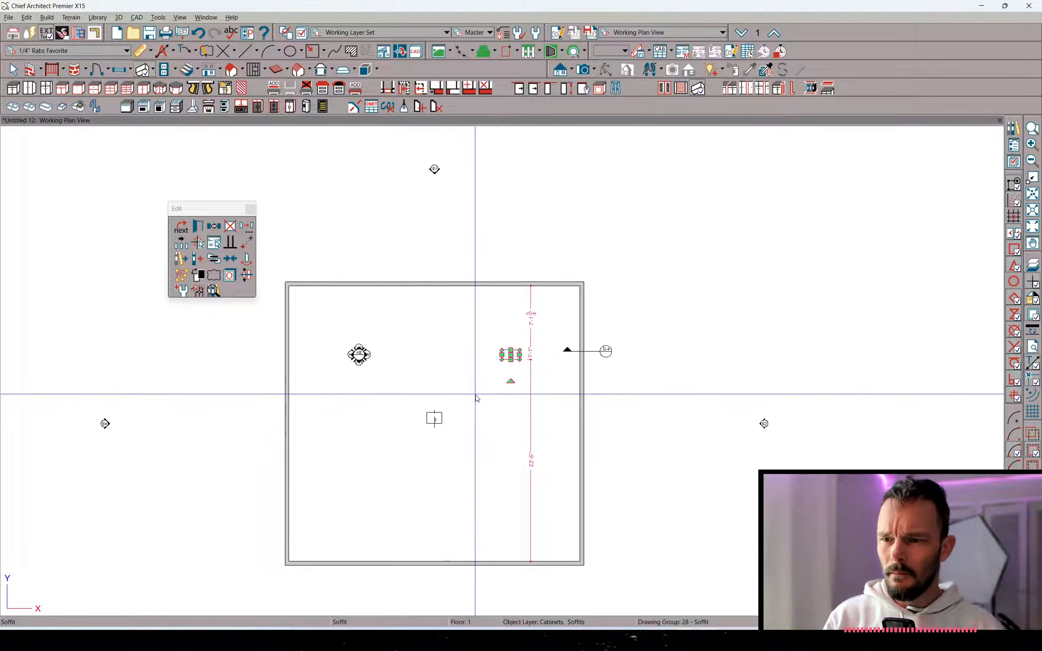
Switch to the Working Plan View-Roofs Only view and turn the upper and lower exterior walls into gable walls
{"action": "left_click", "coordinate": [590, 298]}
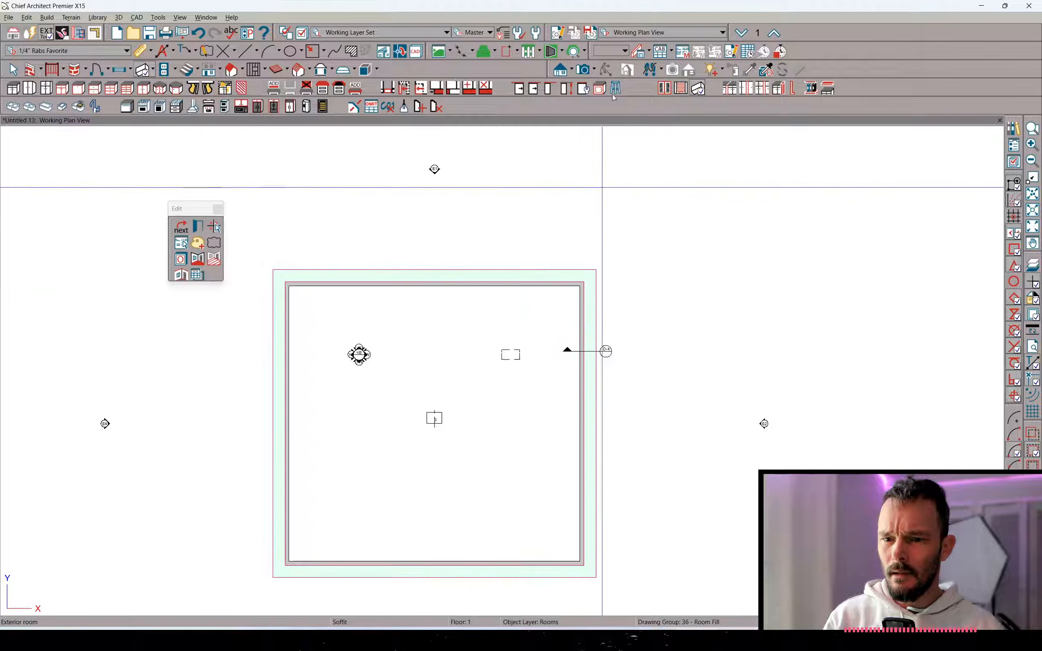
{"action": "left_click", "coordinate": [655, 32]}
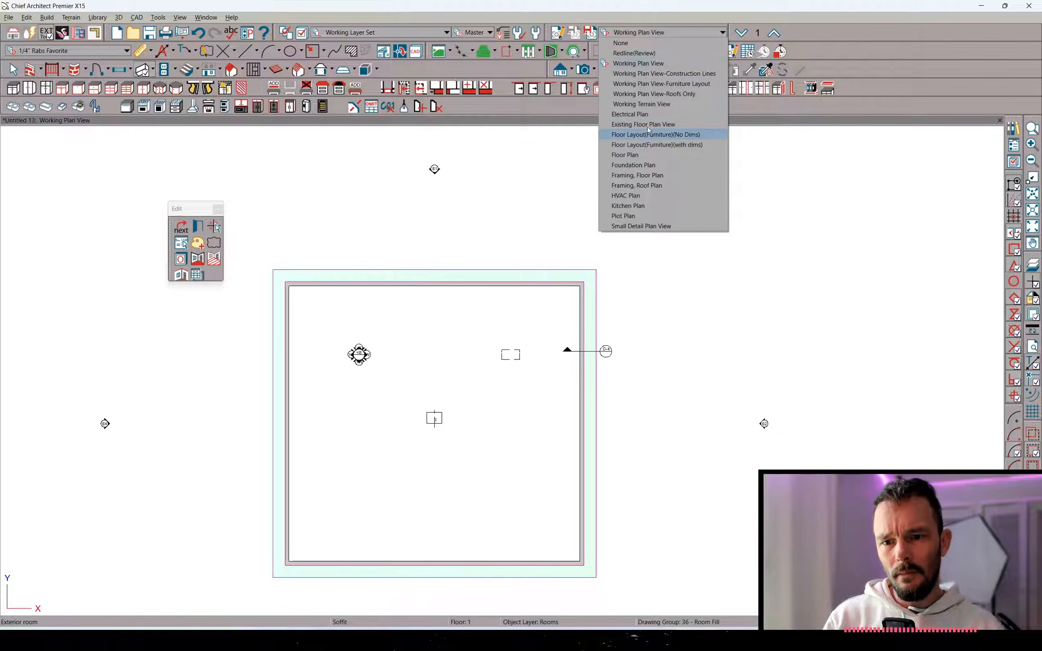
{"action": "left_click", "coordinate": [658, 94]}
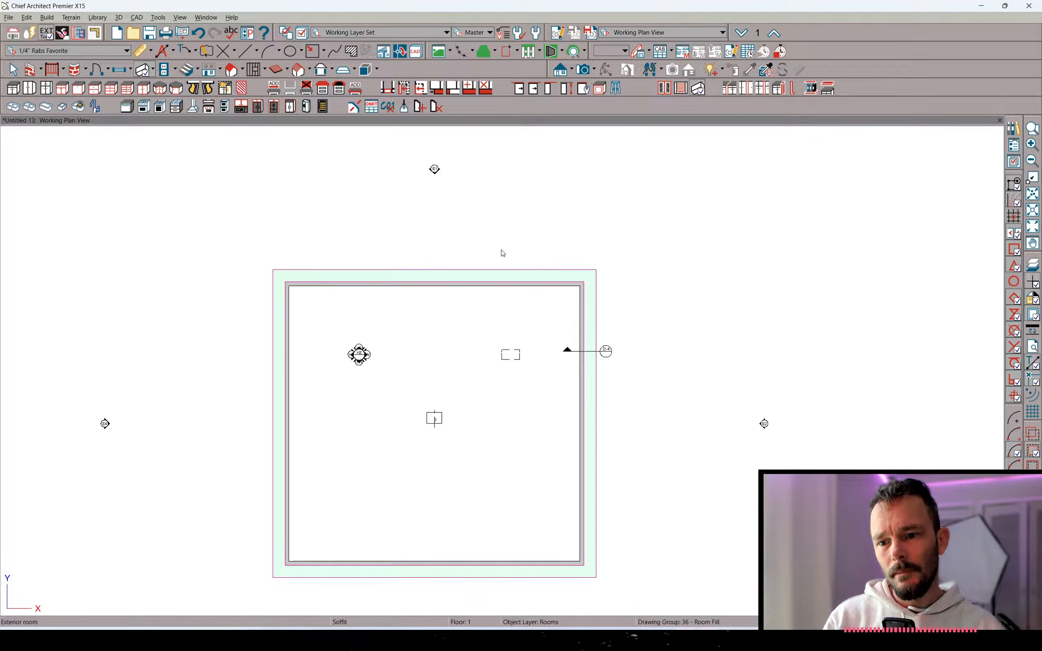
{"action": "left_click", "coordinate": [477, 286]}
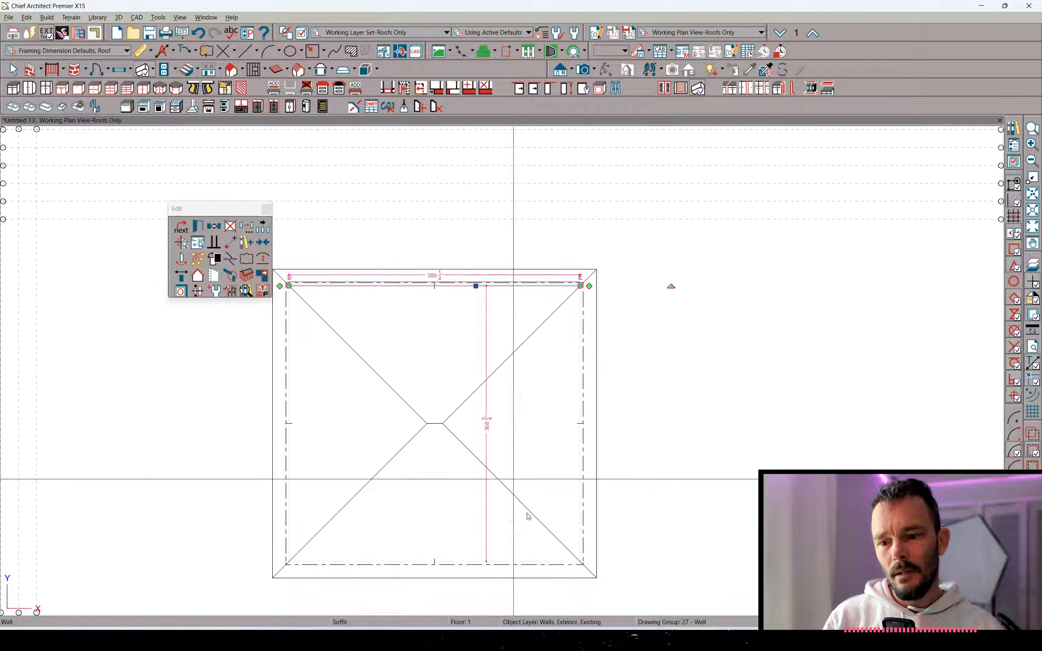
{"action": "left_click", "coordinate": [499, 565], "text": "shift"}
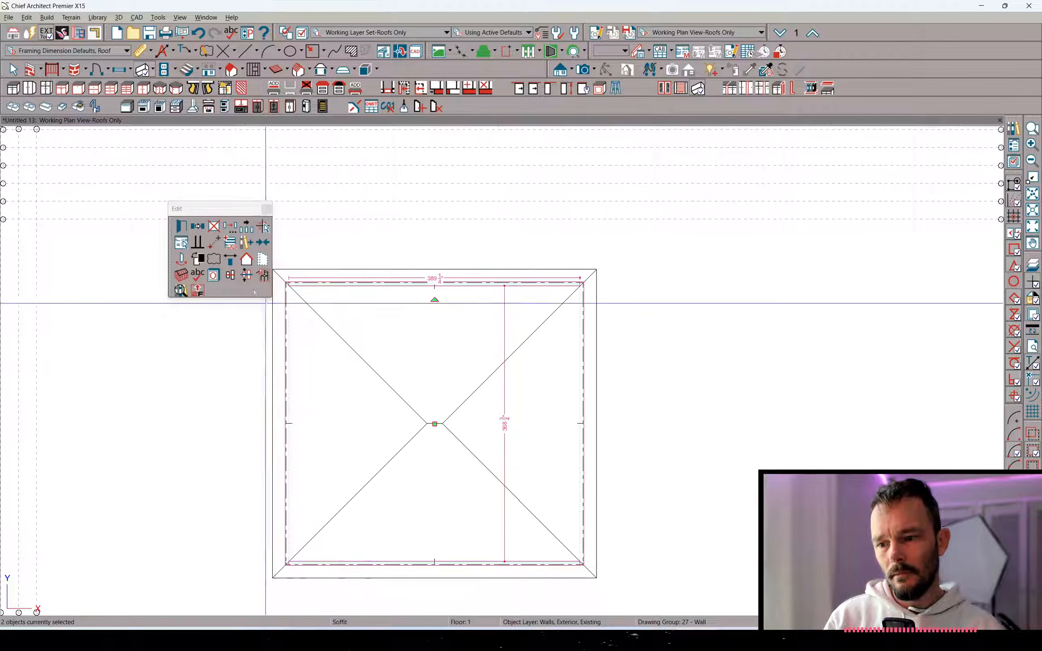
Add structural lumber purlins to the right-hand roof plane's structure with 72" spacing, equal spacing, and flush against the rafter bottom
{"action": "left_click", "coordinate": [597, 331]}
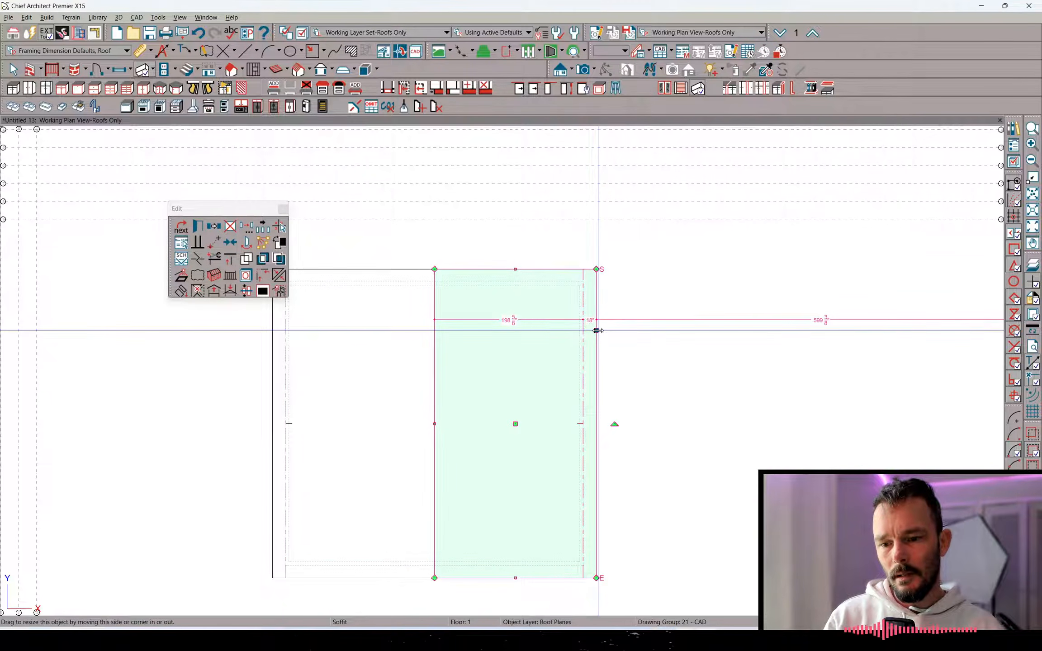
{"action": "double_click", "coordinate": [597, 331]}
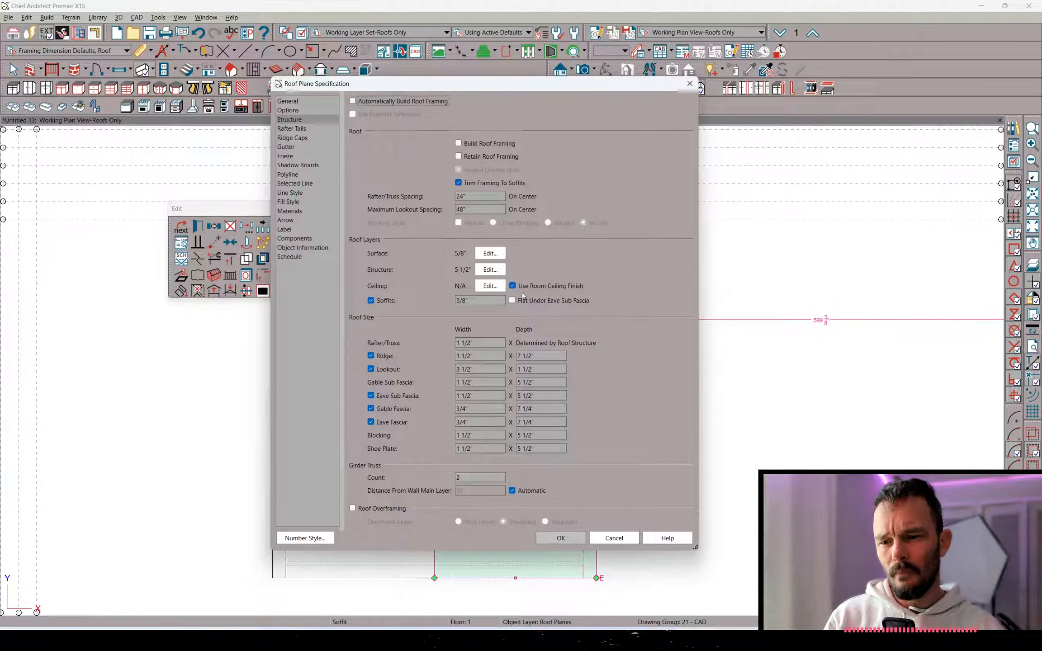
{"action": "left_click", "coordinate": [490, 270]}
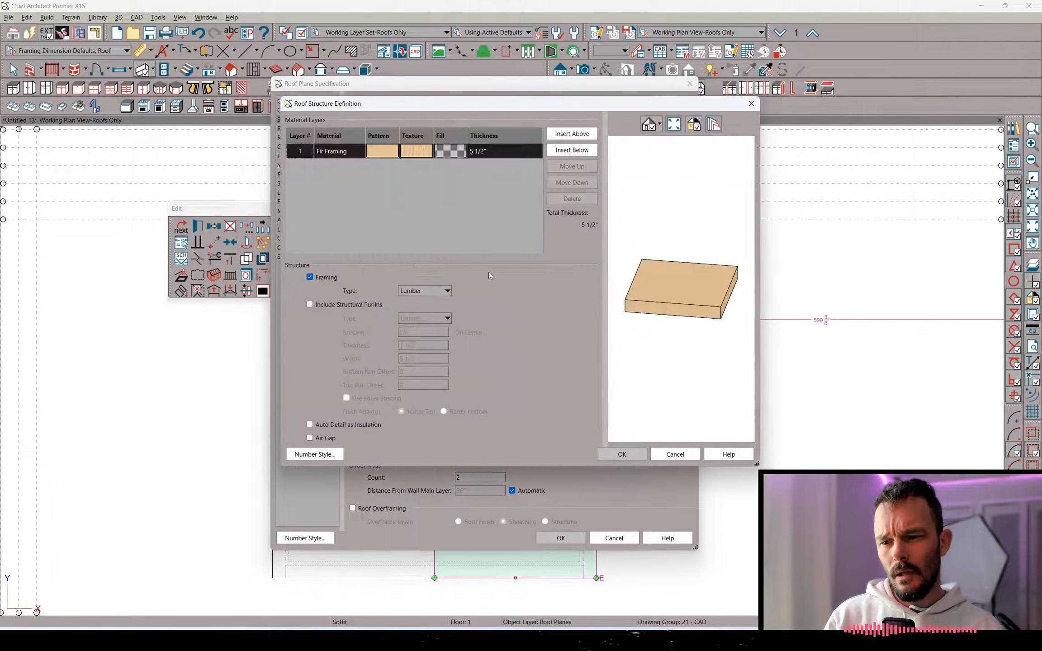
{"action": "left_click", "coordinate": [363, 307]}
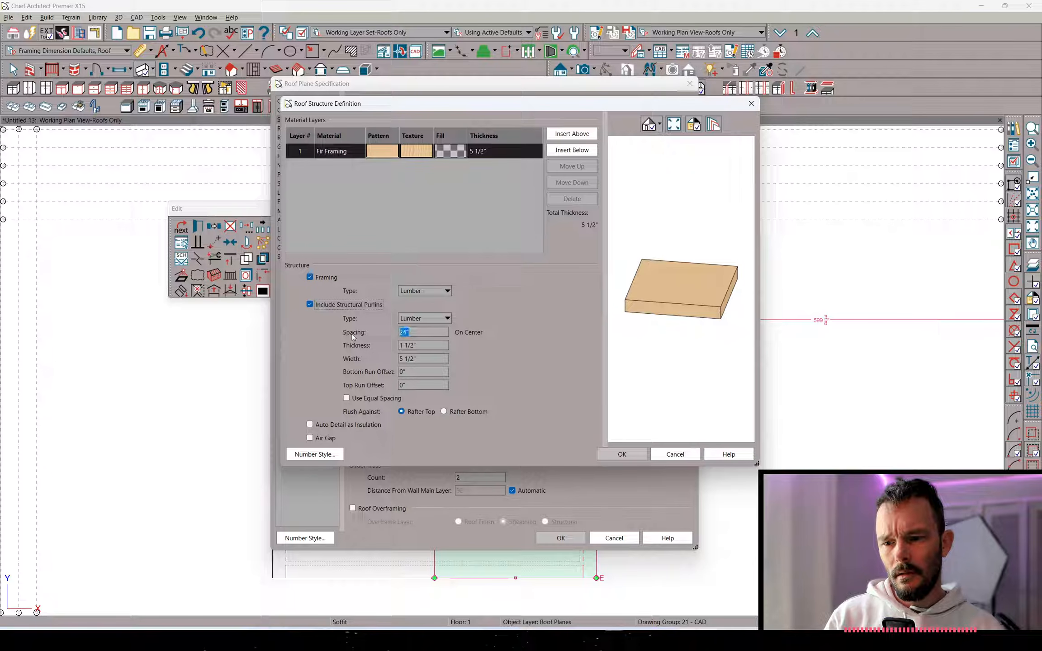
{"action": "type", "text": "72"}
{"action": "key", "text": "Tab"}
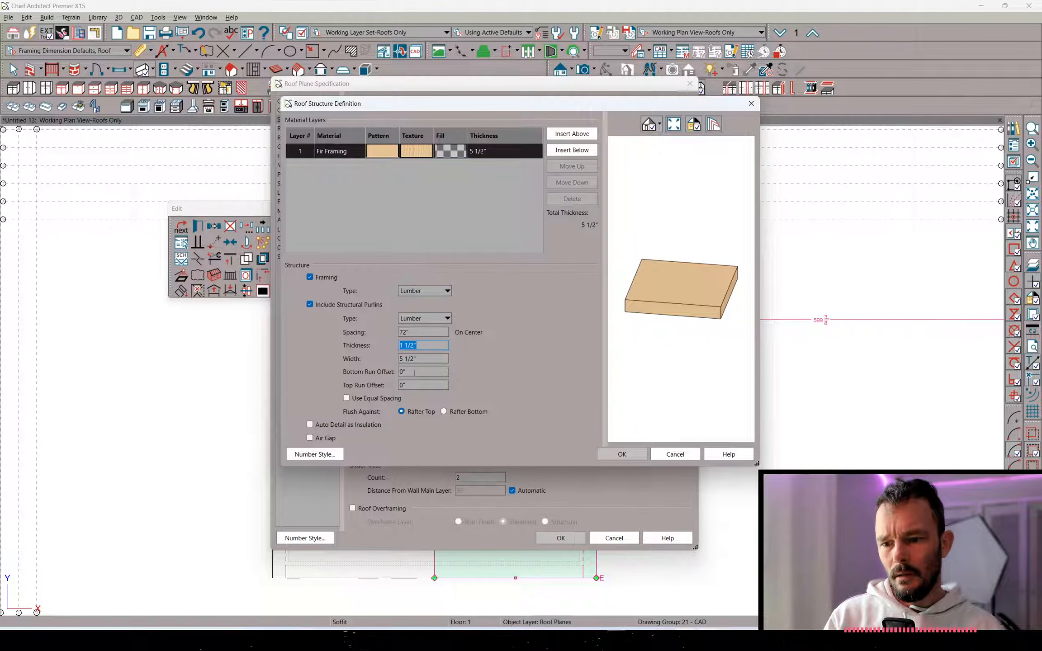
{"action": "left_click", "coordinate": [374, 399]}
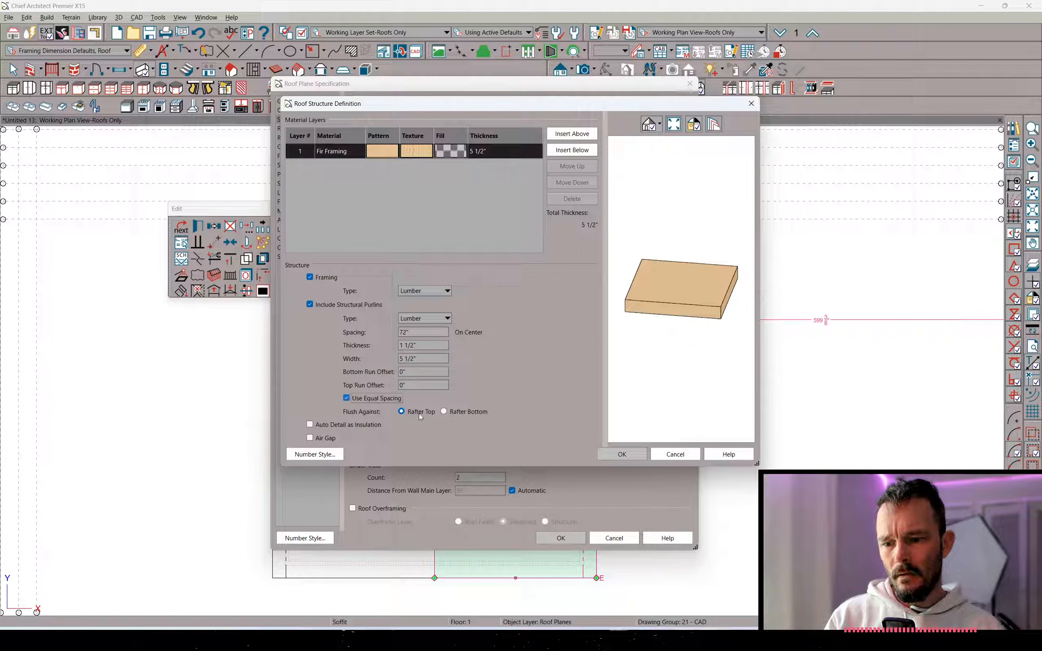
{"action": "left_click", "coordinate": [454, 415]}
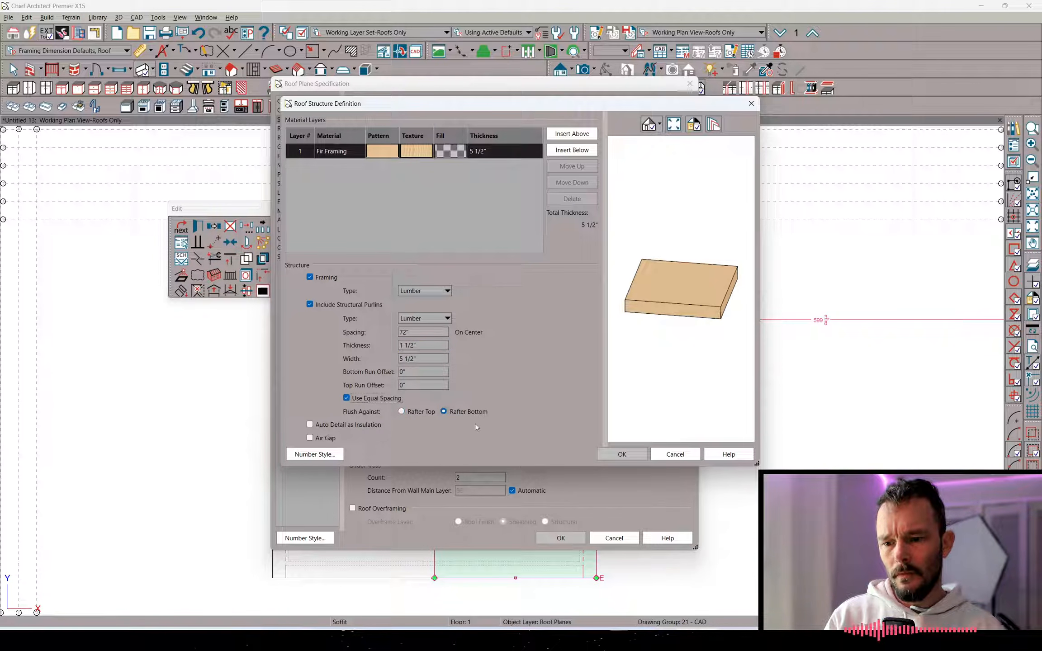
{"action": "left_click", "coordinate": [635, 455]}
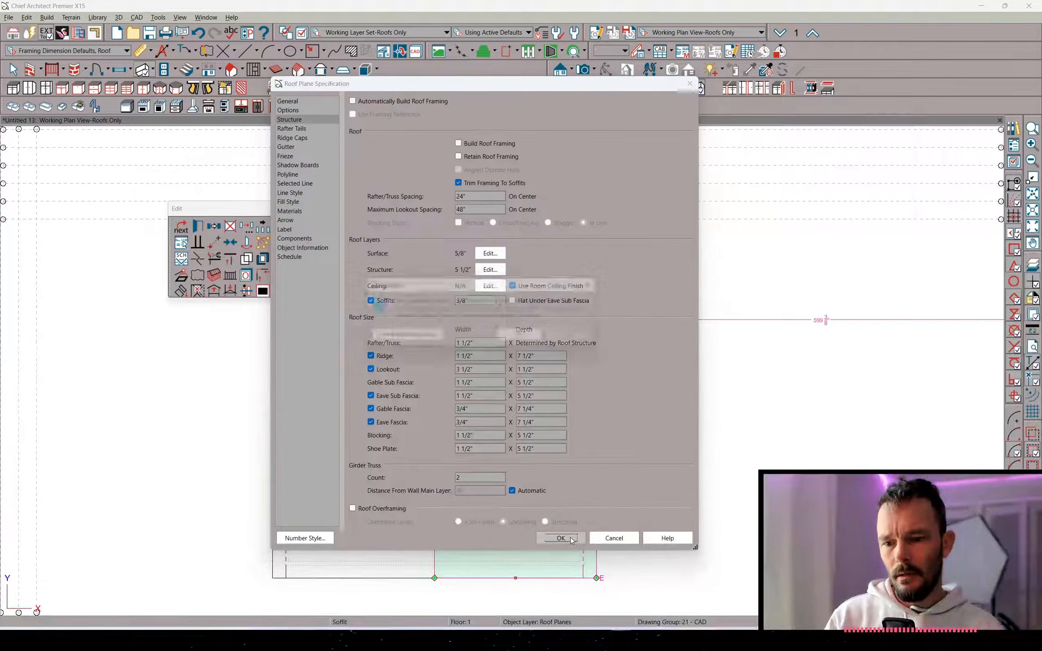
{"action": "left_click", "coordinate": [571, 540]}
Create a full camera view inside the room and remove the room's flat ceiling to expose the roof slopes
{"action": "left_click", "coordinate": [523, 344]}
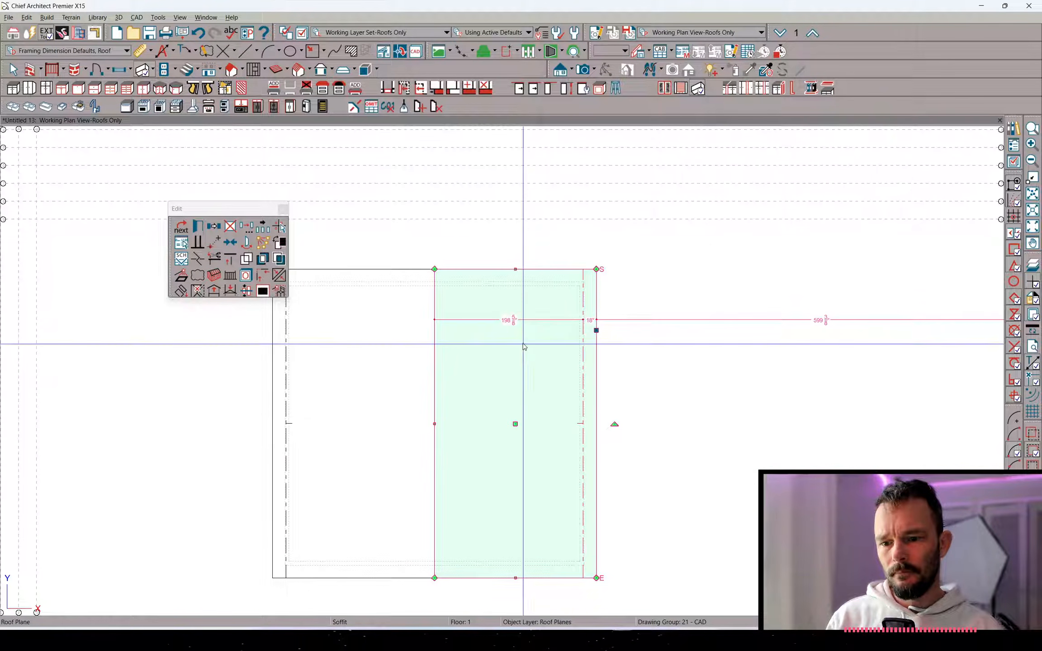
{"action": "left_click", "coordinate": [495, 315]}
{"action": "left_click_drag", "start_coordinate": [343, 502], "coordinate": [432, 314]}
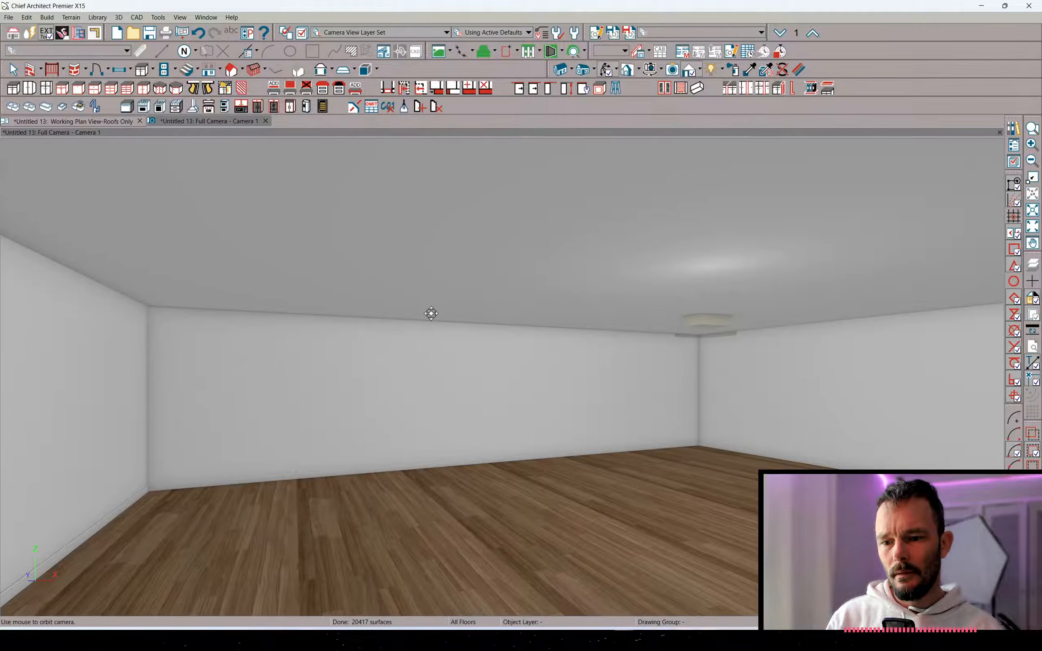
{"action": "left_click", "coordinate": [768, 465]}
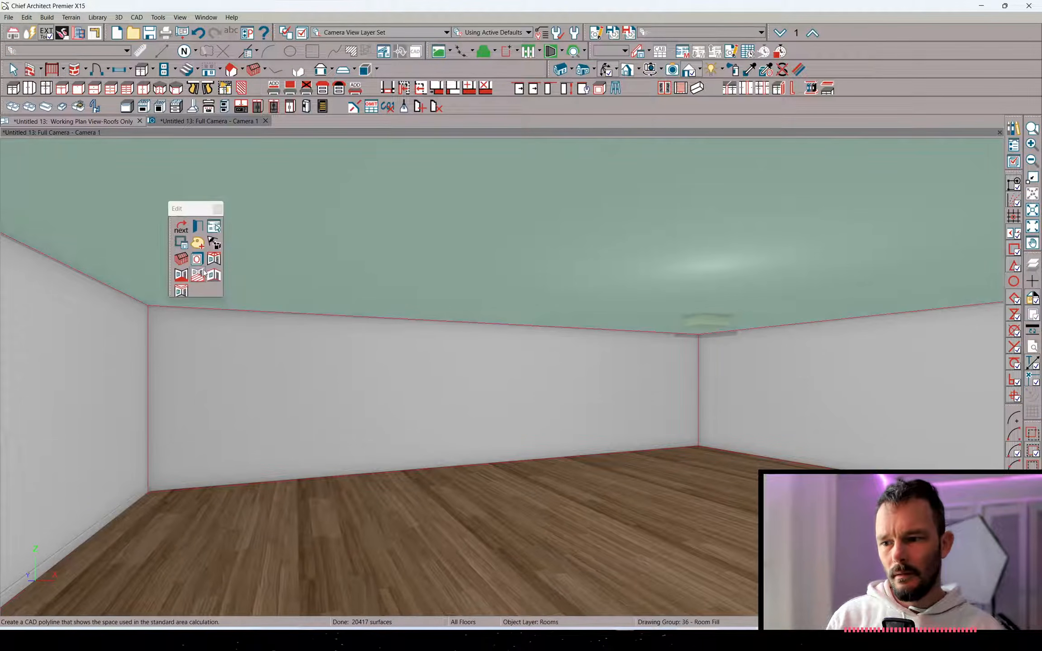
{"action": "middle_click_drag", "start_coordinate": [628, 293], "coordinate": [551, 292]}
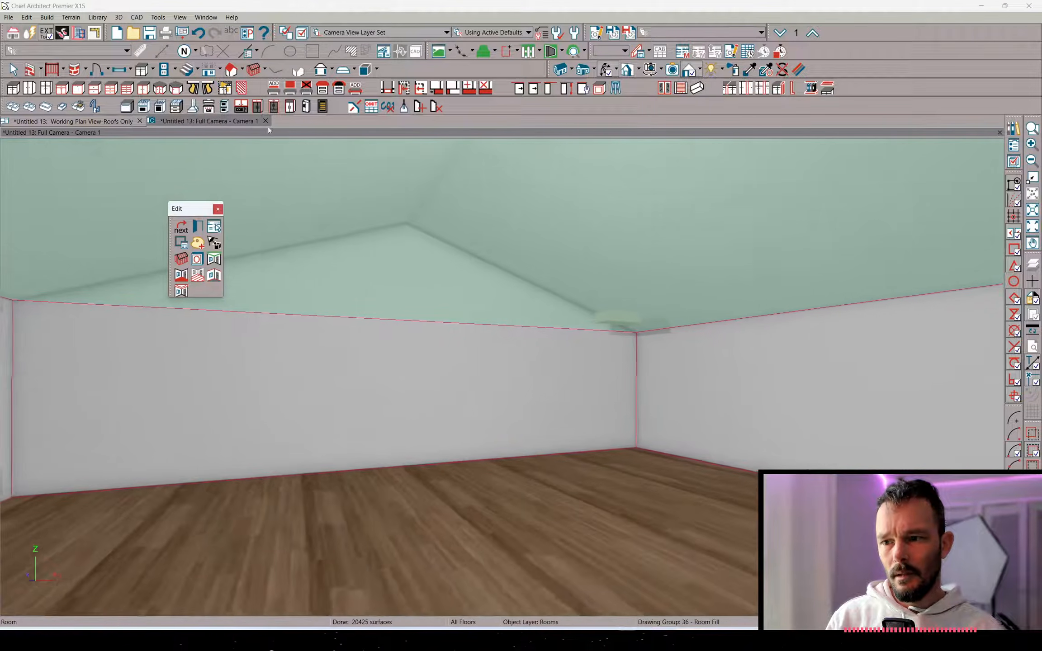
Build the roof framing and turn on the automatic framing layers in the camera view
{"action": "left_click", "coordinate": [87, 36]}
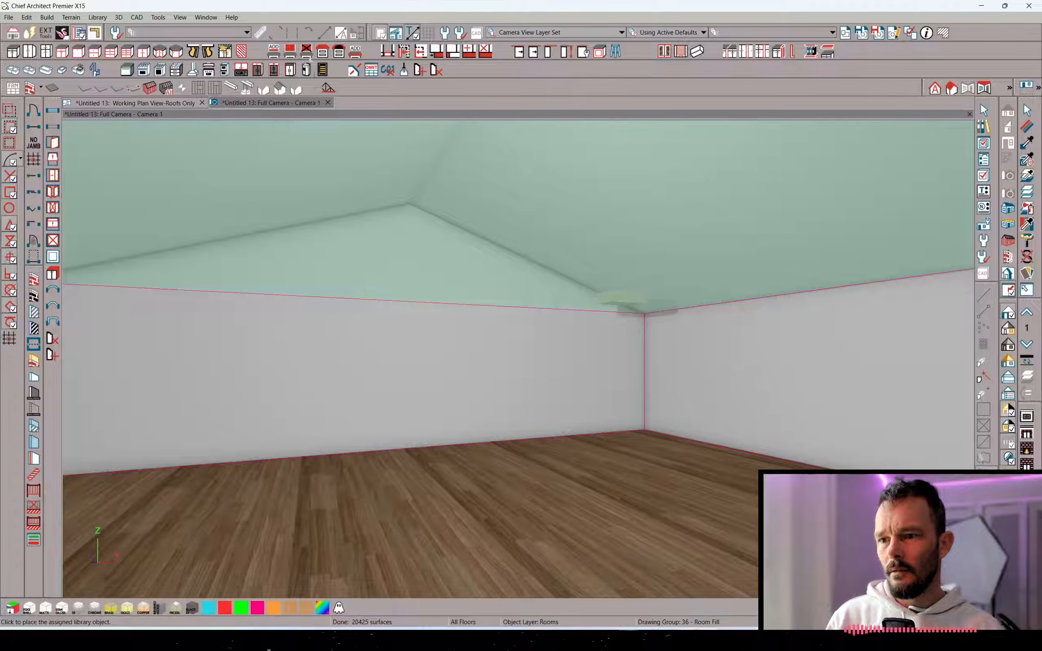
{"action": "left_click", "coordinate": [166, 88]}
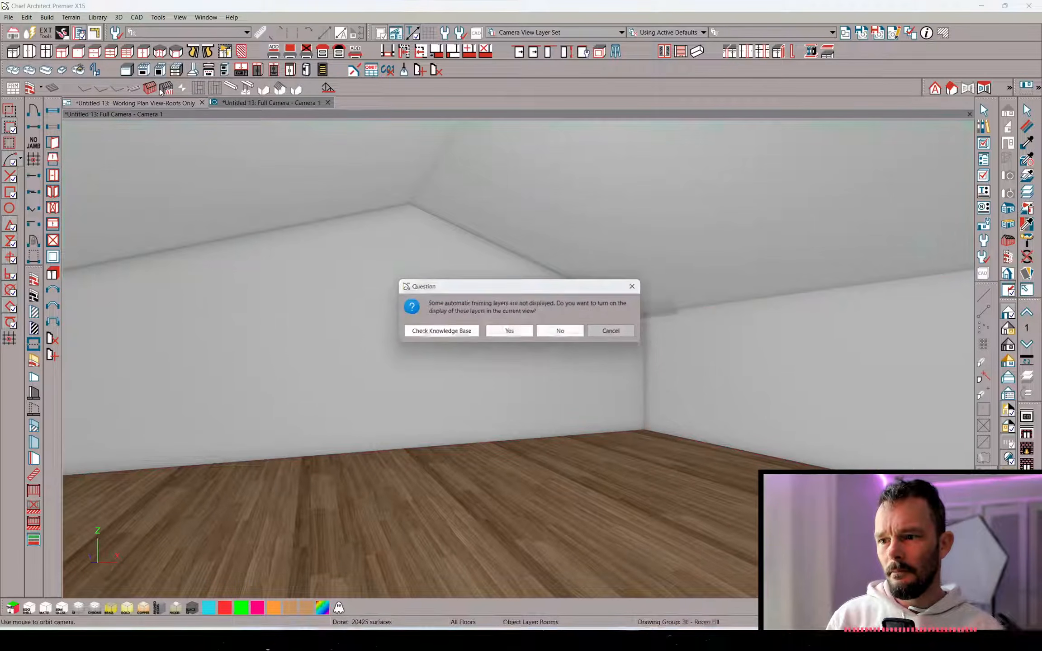
{"action": "left_click", "coordinate": [509, 332]}
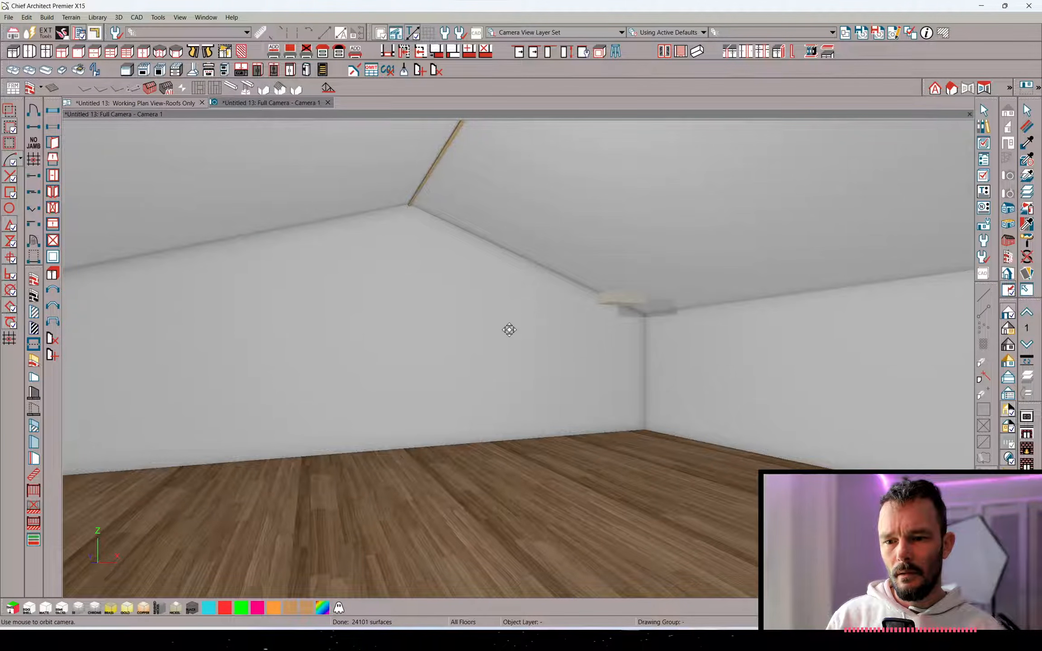
Examine the purlins and their position within the roof plane from inside the room
{"action": "left_click_drag", "start_coordinate": [537, 305], "coordinate": [540, 472]}
{"action": "left_click", "coordinate": [523, 484]}
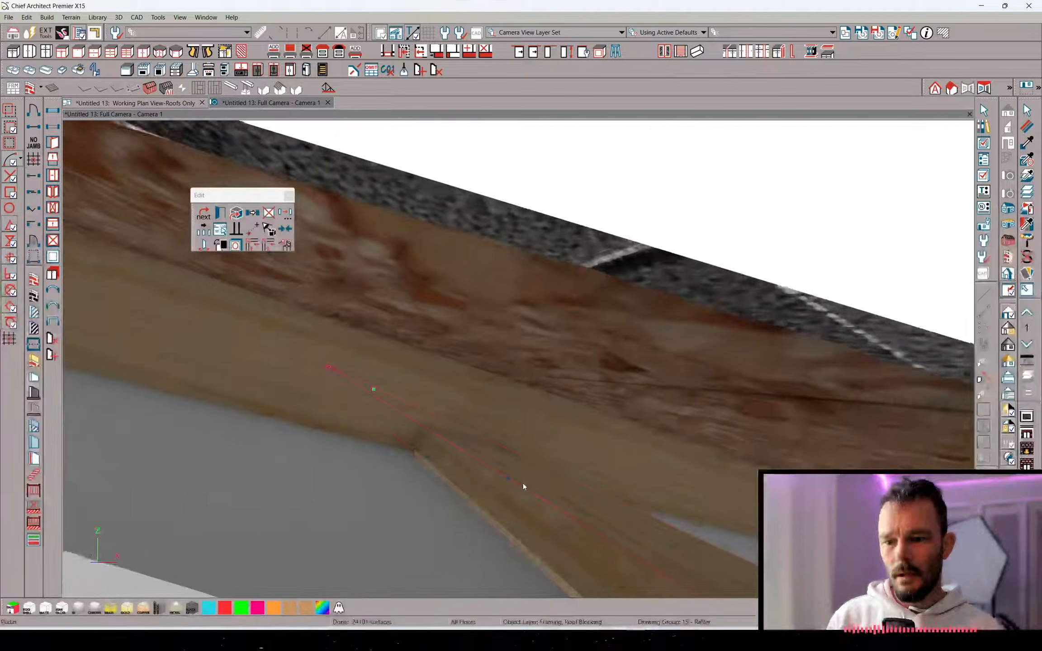
{"action": "scroll", "coordinate": [523, 484], "scroll_direction": "down", "scroll_amount": 10}
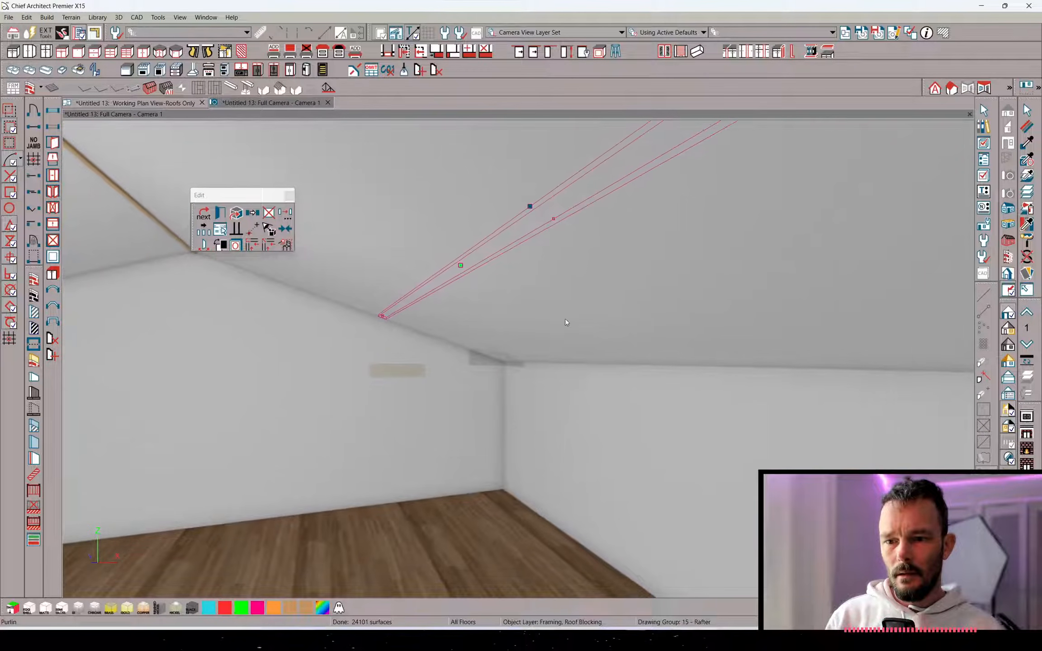
{"action": "left_click_drag", "start_coordinate": [520, 266], "coordinate": [518, 267]}
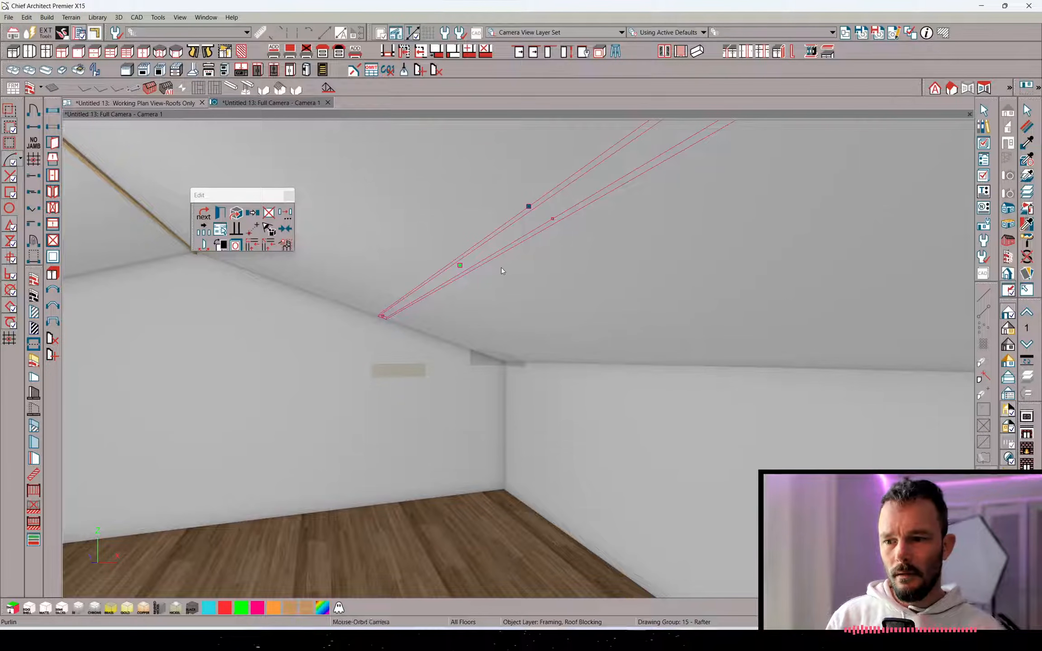
{"action": "left_click", "coordinate": [204, 213]}
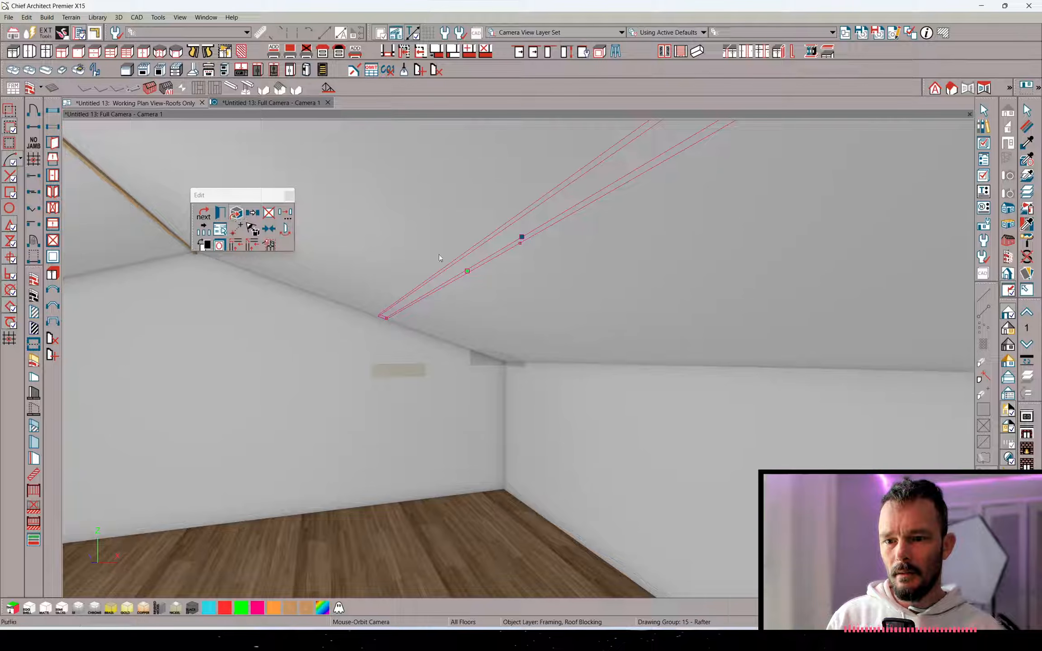
{"action": "left_click_drag", "start_coordinate": [522, 238], "coordinate": [486, 332]}
{"action": "middle_click_drag", "start_coordinate": [504, 295], "coordinate": [538, 308]}
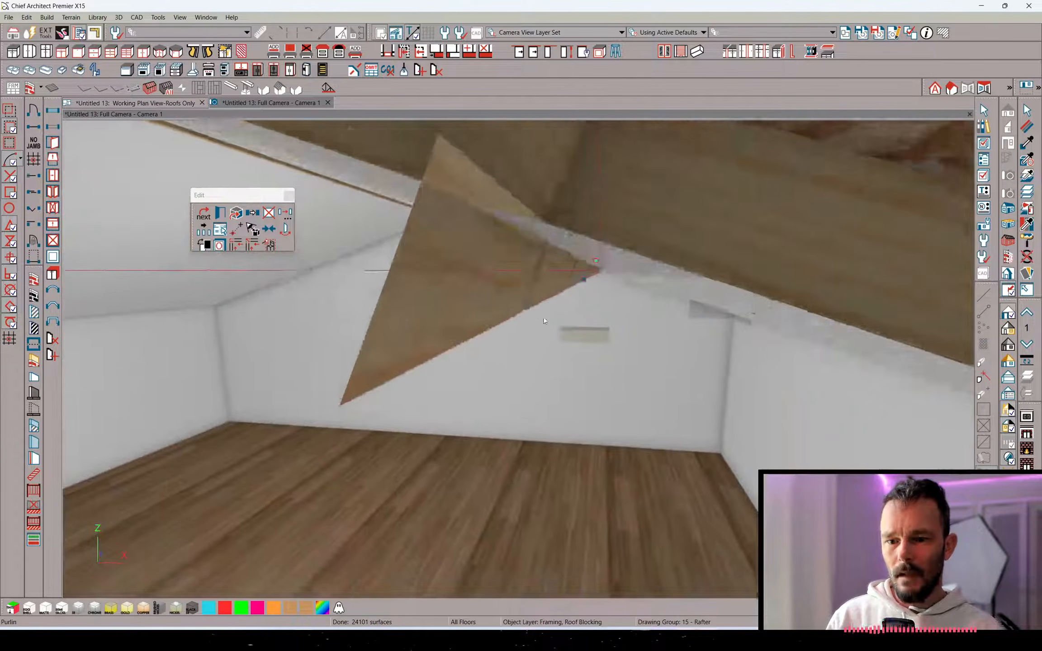
{"action": "scroll", "coordinate": [537, 308], "scroll_direction": "down", "scroll_amount": 3}
{"action": "scroll", "coordinate": [537, 308], "scroll_direction": "up", "scroll_amount": 3}
{"action": "scroll", "coordinate": [537, 308], "scroll_direction": "down", "scroll_amount": 2}
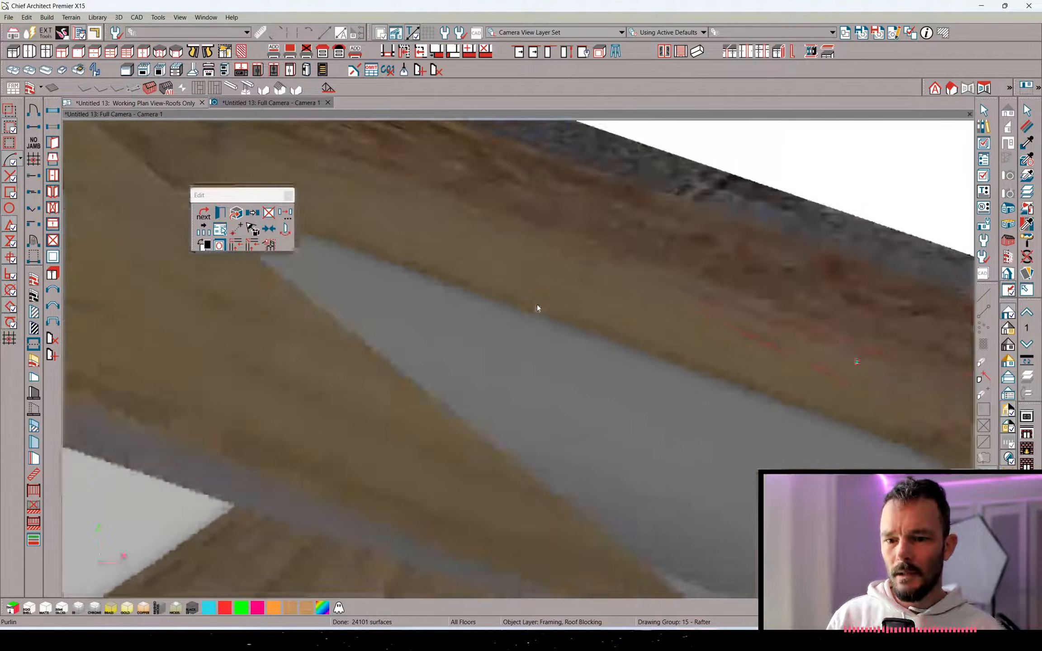
{"action": "scroll", "coordinate": [537, 308], "scroll_direction": "up", "scroll_amount": 1}
{"action": "scroll", "coordinate": [537, 308], "scroll_direction": "down", "scroll_amount": 3}
{"action": "scroll", "coordinate": [537, 308], "scroll_direction": "up", "scroll_amount": 4}
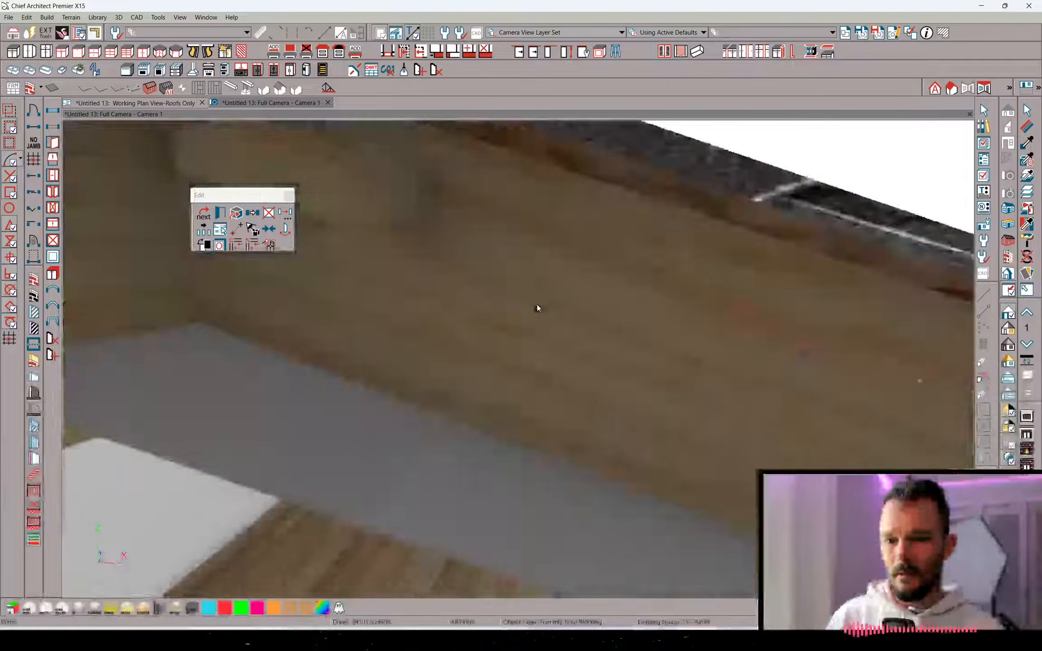
{"action": "scroll", "coordinate": [542, 303], "scroll_direction": "down", "scroll_amount": 3}
Set the structural purlin spacing of the roof plane with the exposed purlin to 24" in its structure definition
{"action": "left_click", "coordinate": [562, 204]}
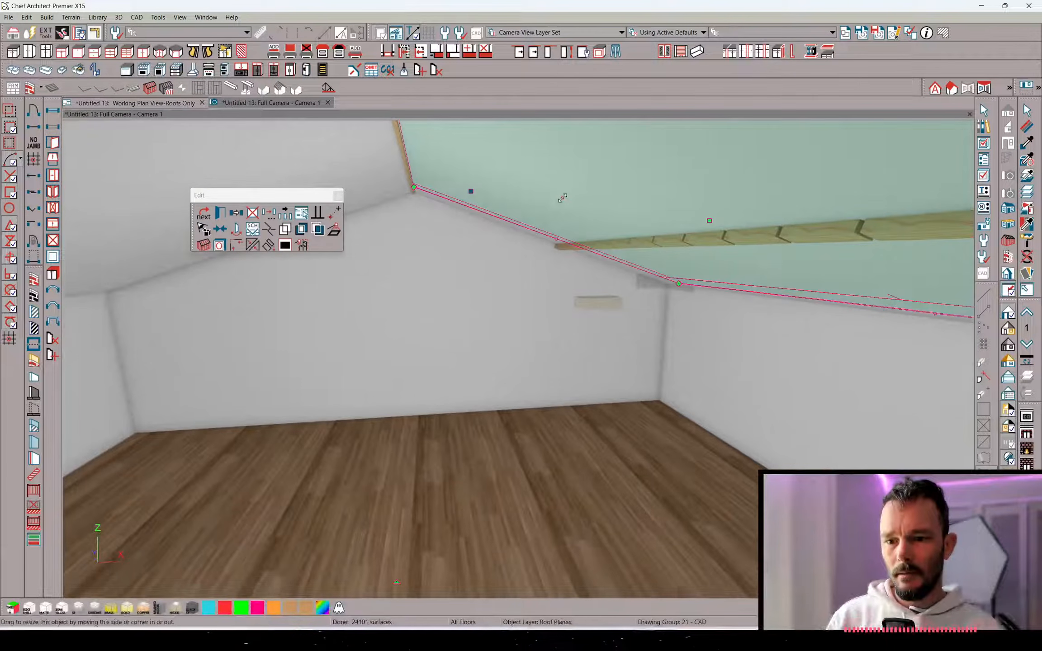
{"action": "double_click", "coordinate": [561, 198]}
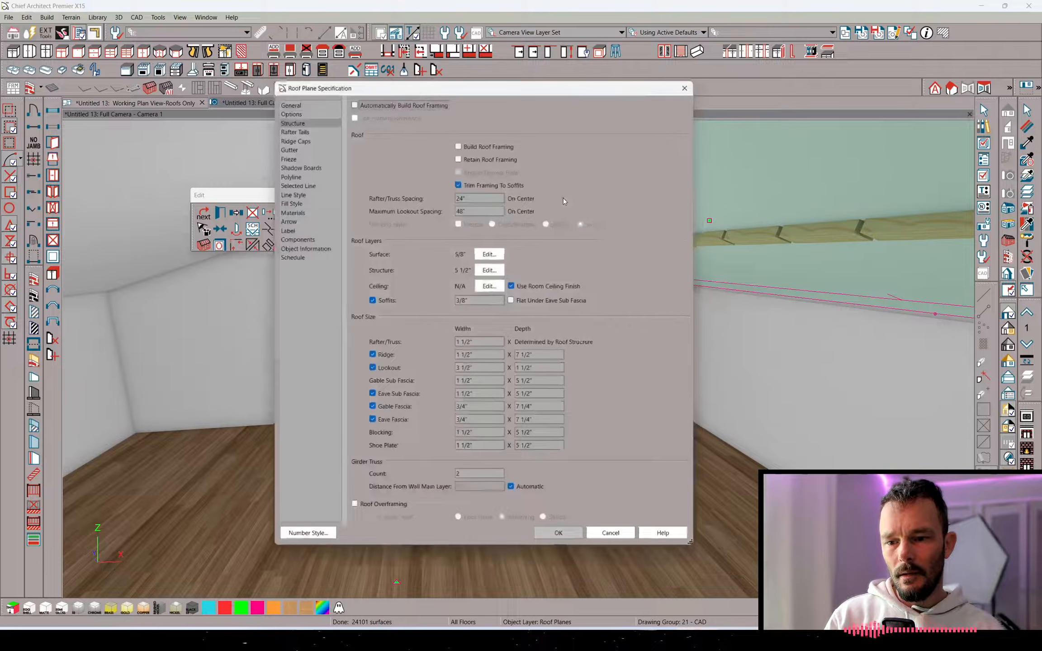
{"action": "left_click", "coordinate": [492, 274]}
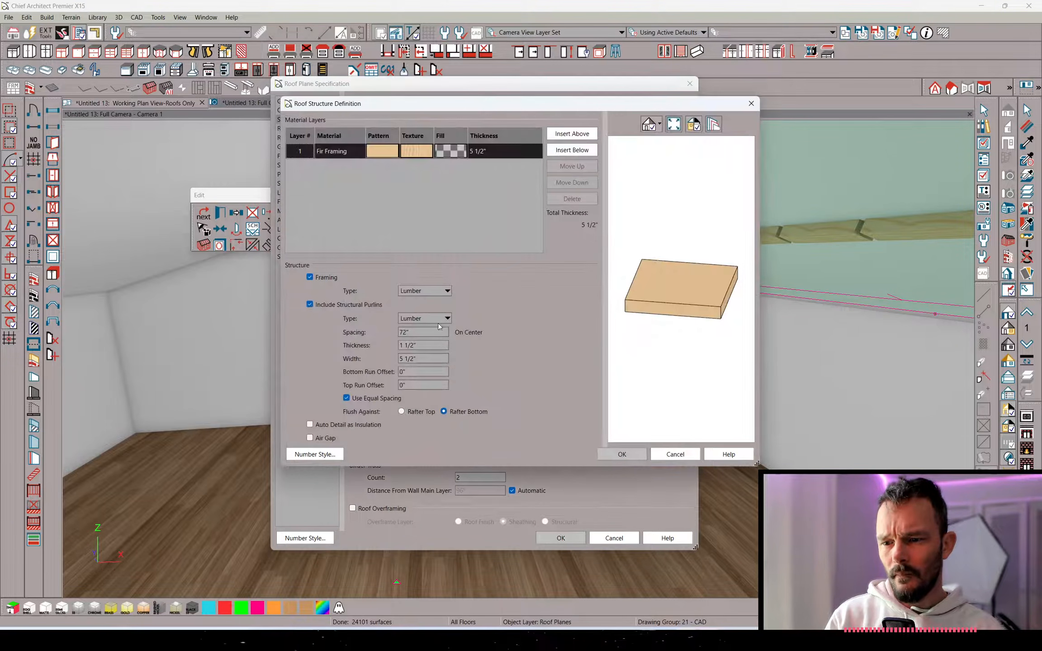
{"action": "double_click", "coordinate": [426, 332]}
{"action": "double_click", "coordinate": [424, 346]}
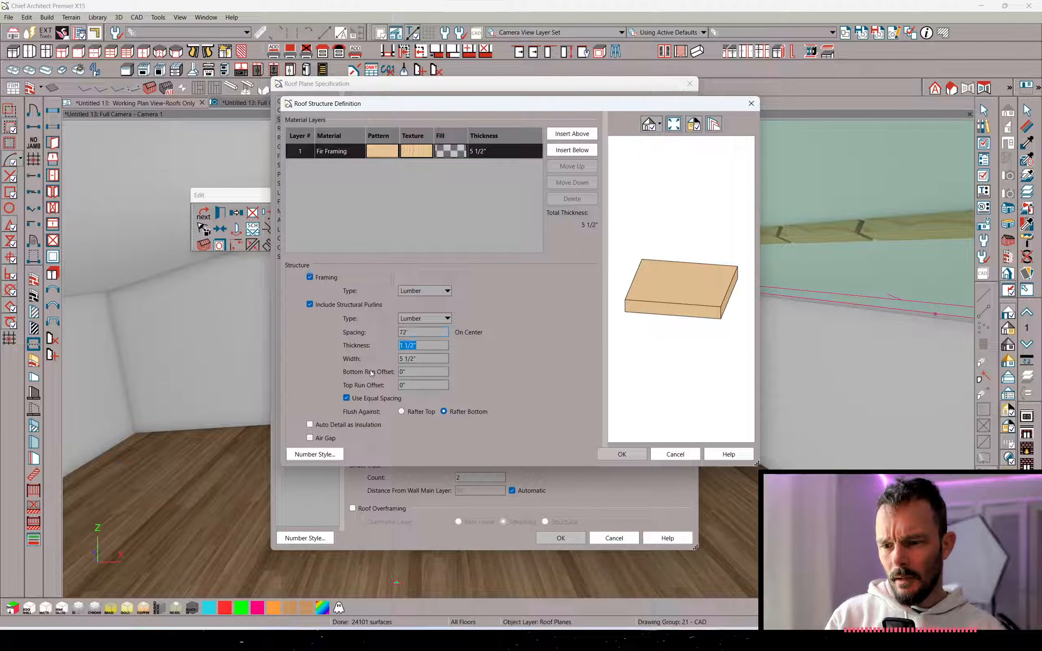
{"action": "double_click", "coordinate": [430, 360]}
{"action": "double_click", "coordinate": [435, 372]}
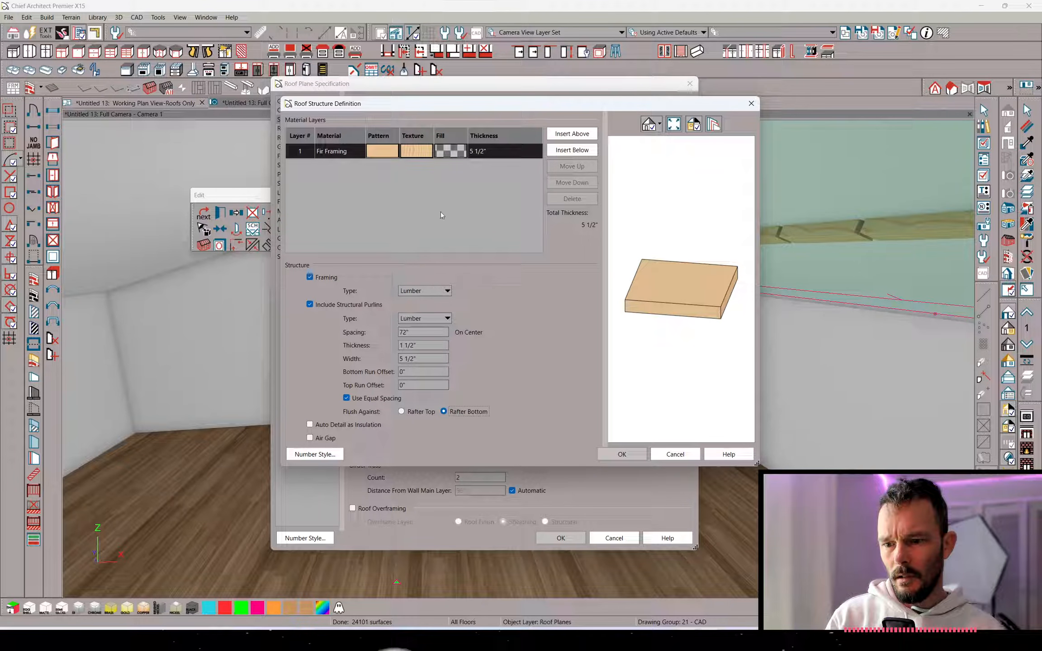
{"action": "left_click_drag", "start_coordinate": [422, 336], "coordinate": [369, 337]}
{"action": "type", "text": "24"}
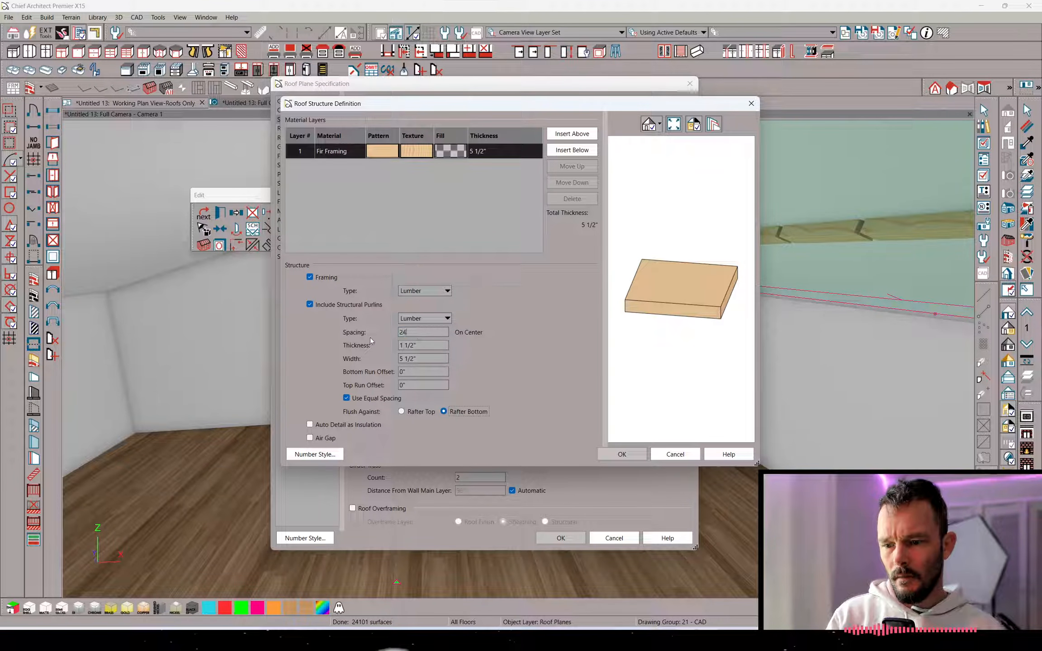
{"action": "key", "text": "Tab"}
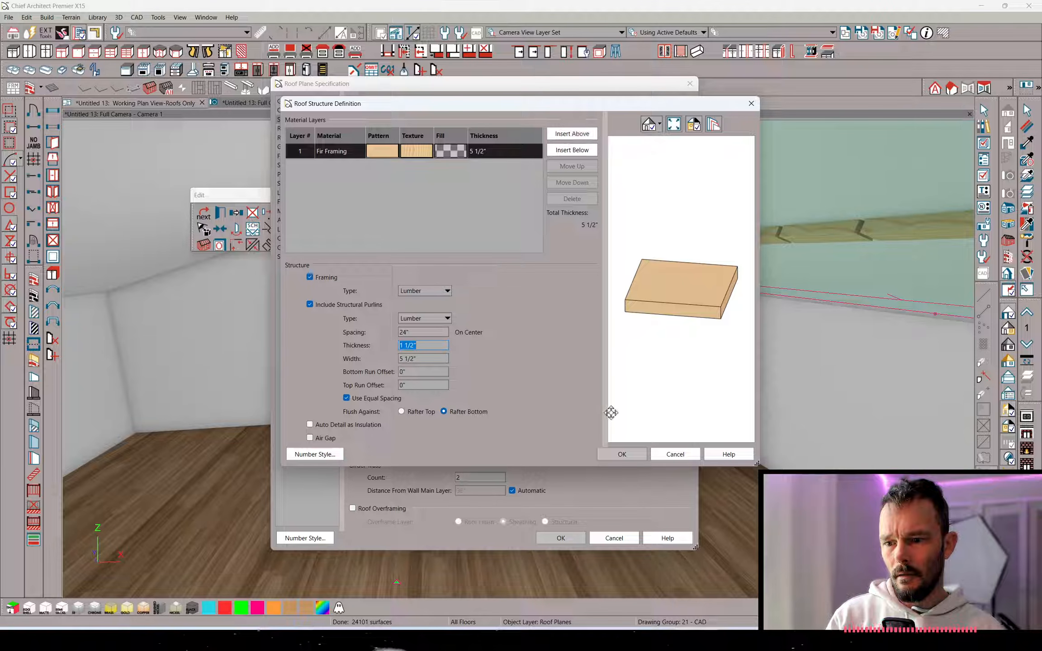
{"action": "left_click", "coordinate": [630, 455]}
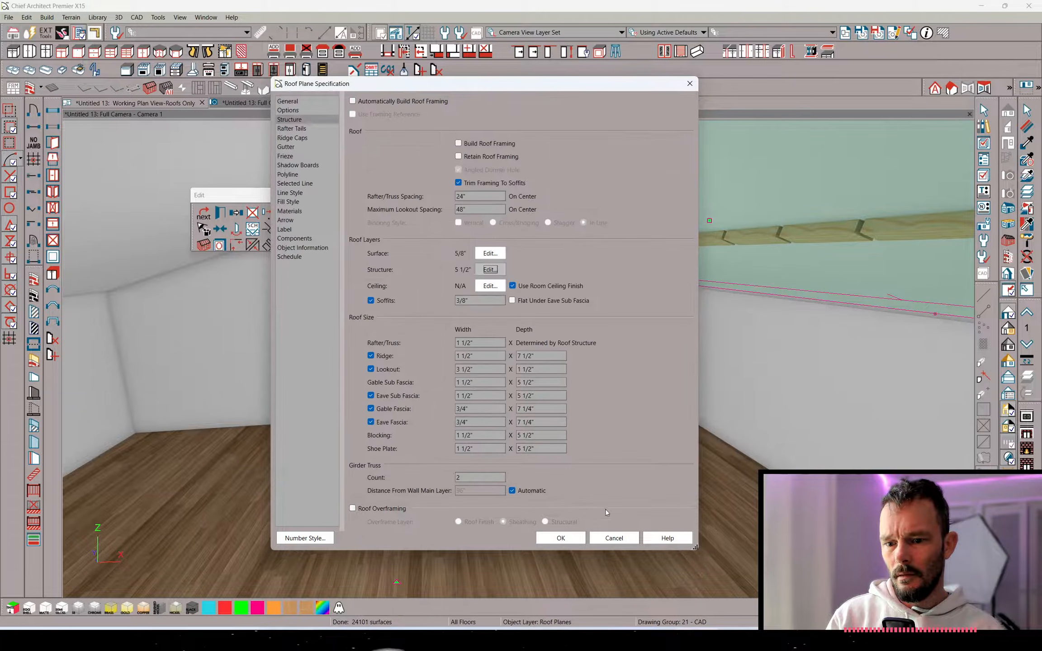
{"action": "left_click", "coordinate": [573, 536]}
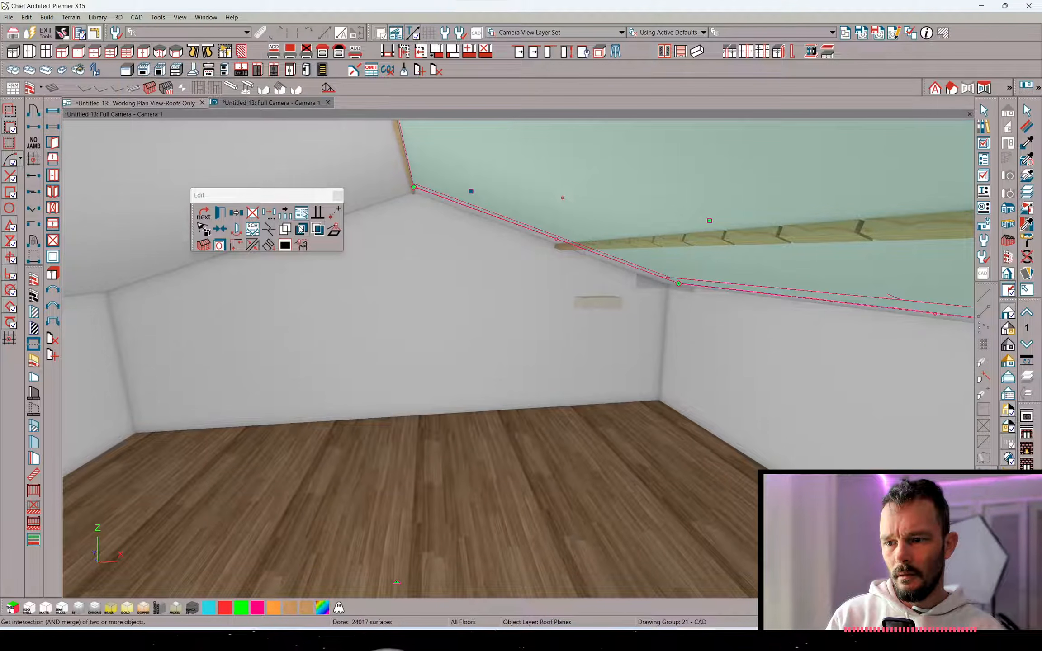
Rebuild the roof framing and temporarily delete the ceiling surface to expose the rafters and purlins in the camera view
{"action": "left_click", "coordinate": [169, 91]}
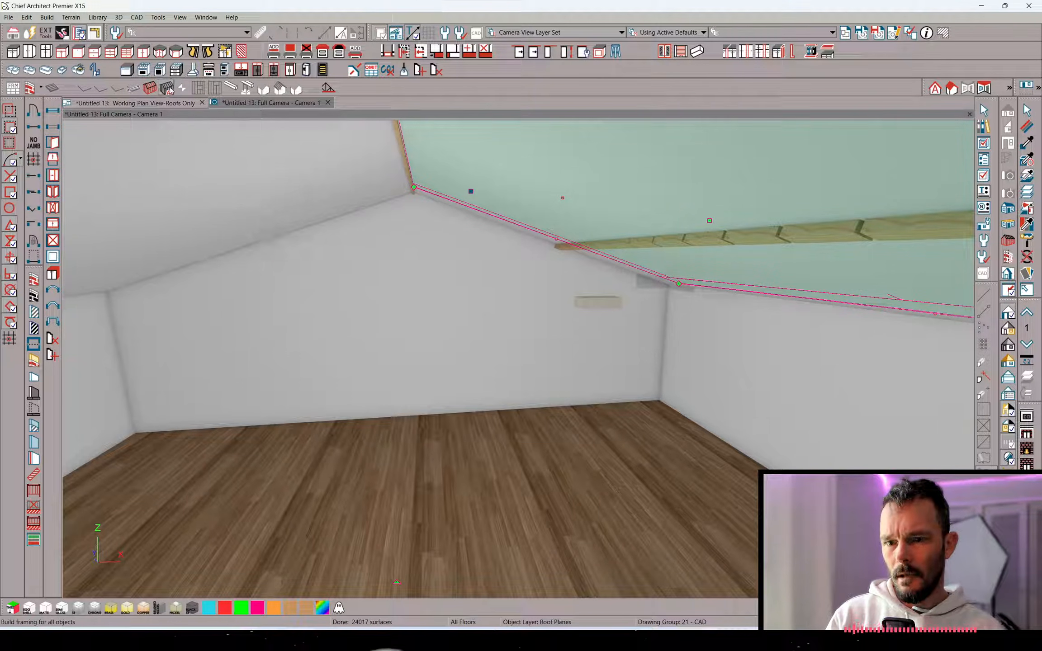
{"action": "middle_click_drag", "start_coordinate": [570, 198], "coordinate": [1039, 254]}
{"action": "left_click", "coordinate": [1026, 257]}
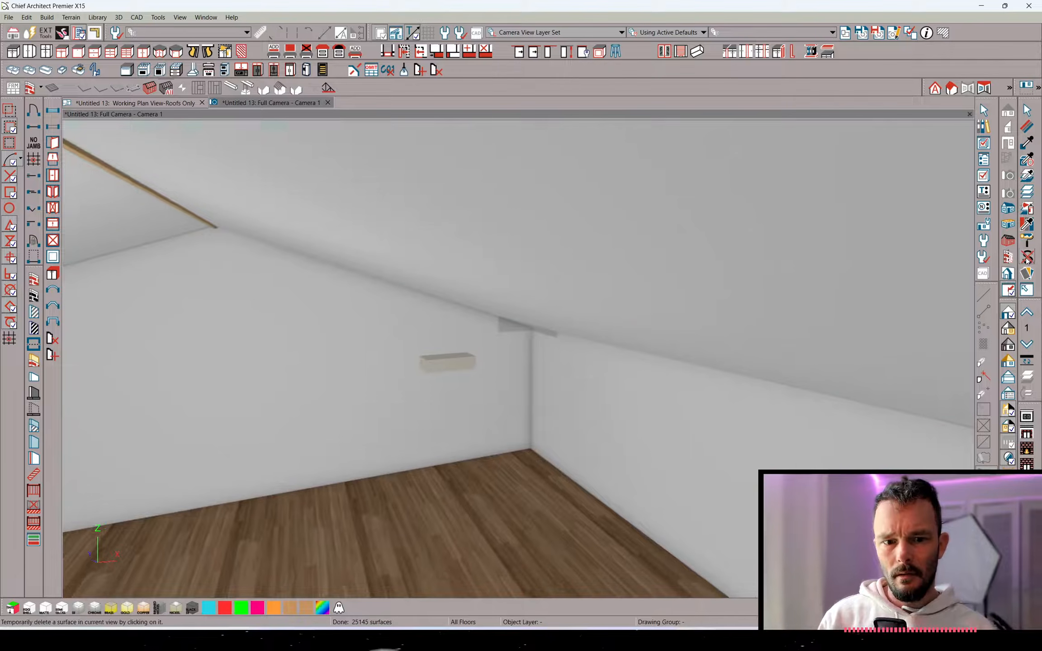
{"action": "left_click", "coordinate": [704, 281]}
{"action": "middle_click_drag", "start_coordinate": [658, 361], "coordinate": [610, 178]}
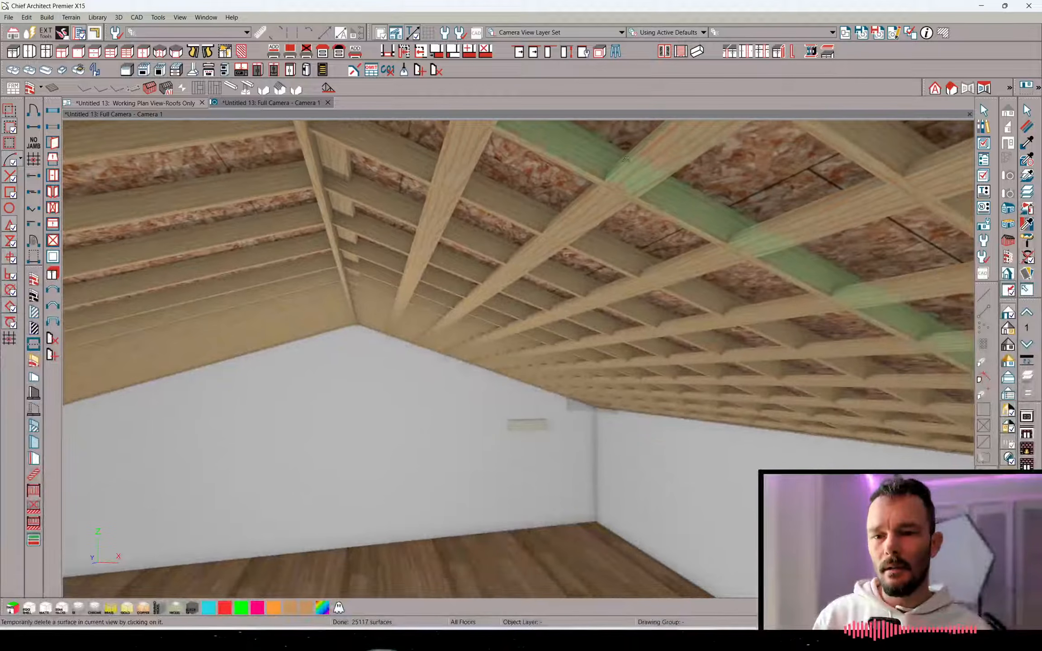
Insert a second Fir Framing layer below the existing one in the same roof plane's structure definition
{"action": "left_click", "coordinate": [616, 140]}
{"action": "double_click", "coordinate": [617, 139]}
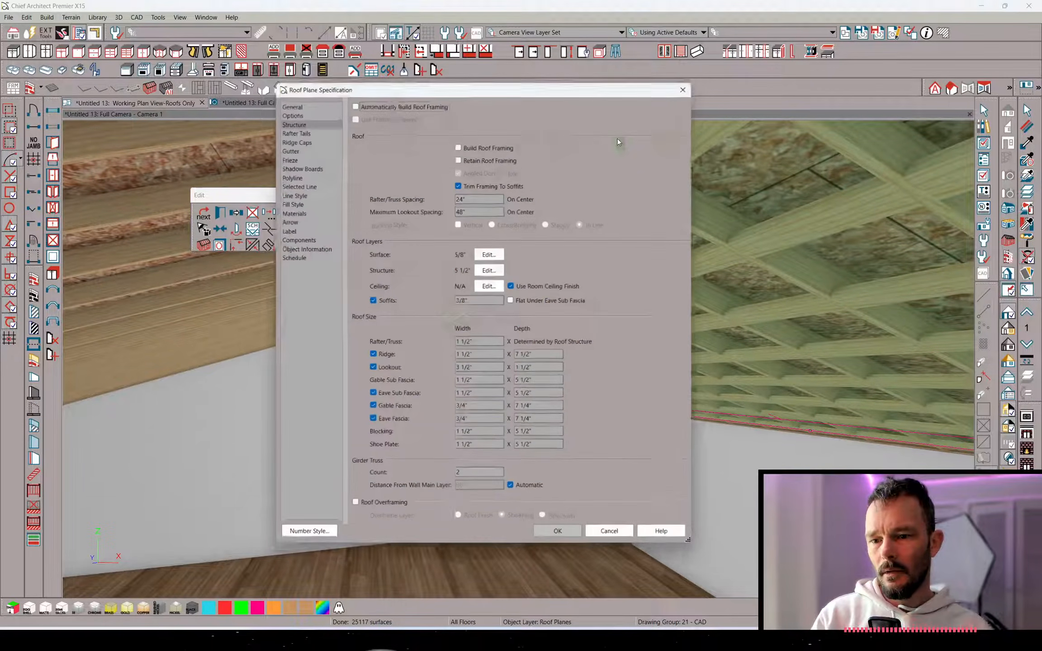
{"action": "left_click", "coordinate": [490, 270]}
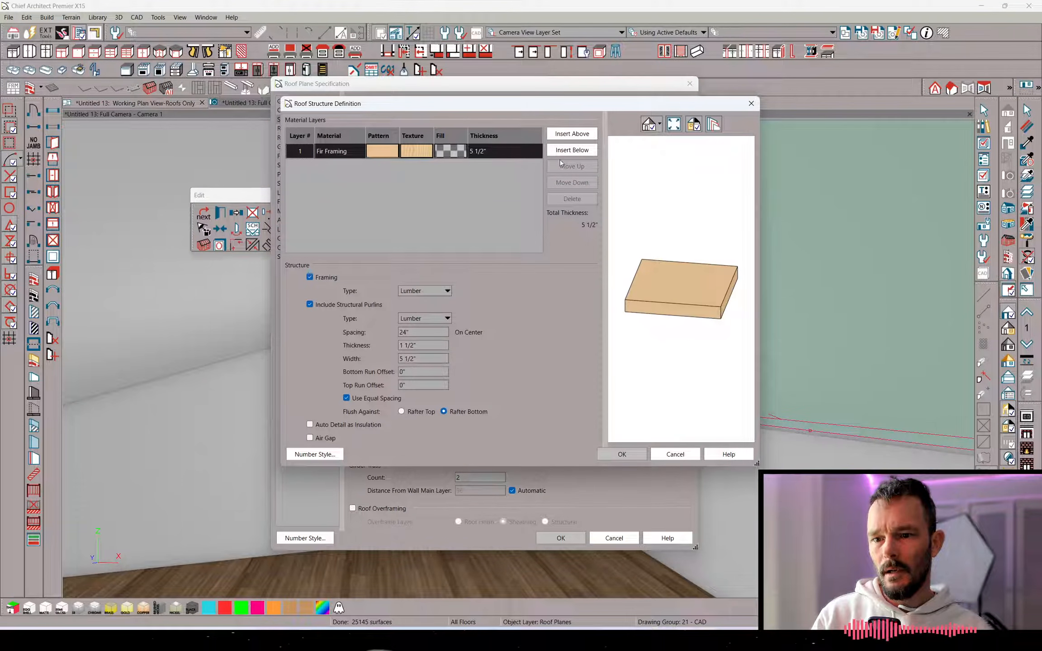
{"action": "left_click", "coordinate": [571, 150]}
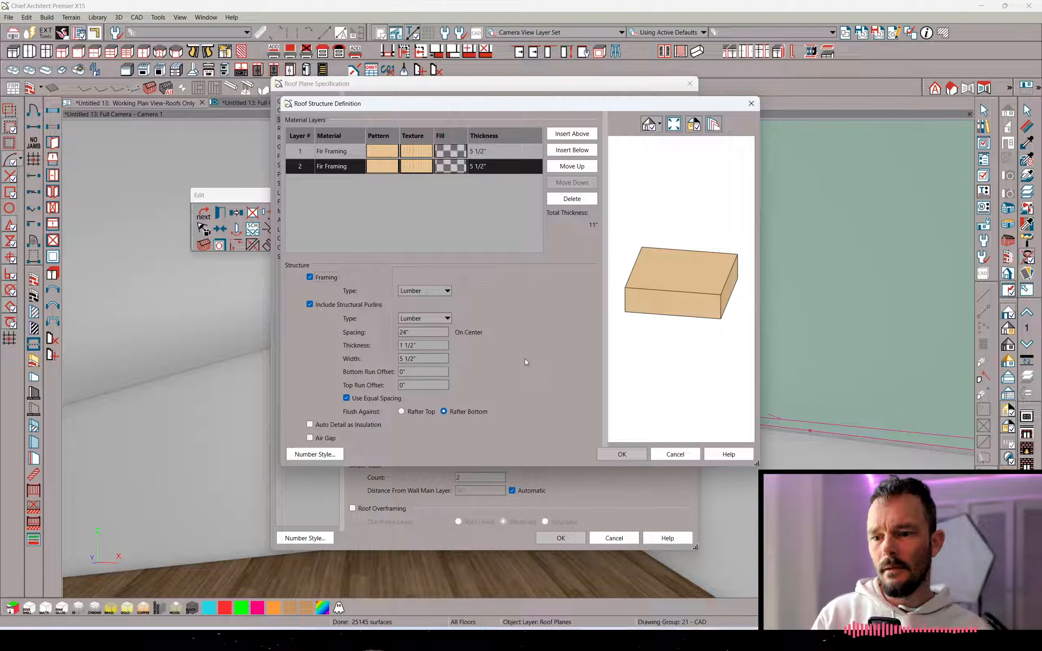
Set the new layer's purlins flush against the rafter top with 5 1/2" thickness and 1 1/2" width, and accept the multiple framing layers
{"action": "left_click", "coordinate": [447, 318]}
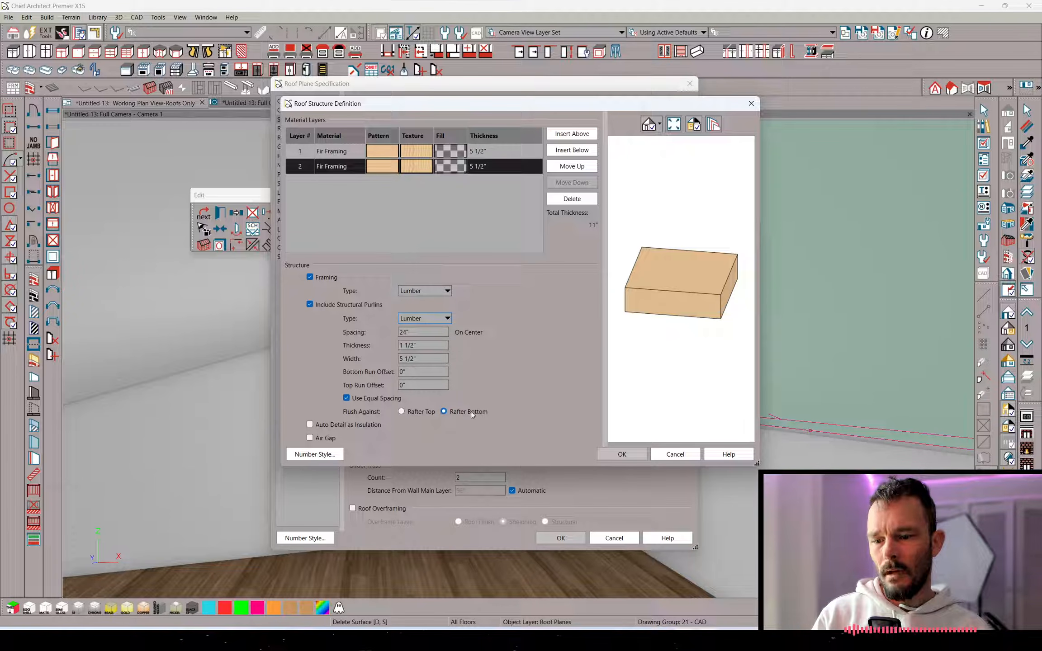
{"action": "left_click", "coordinate": [428, 410]}
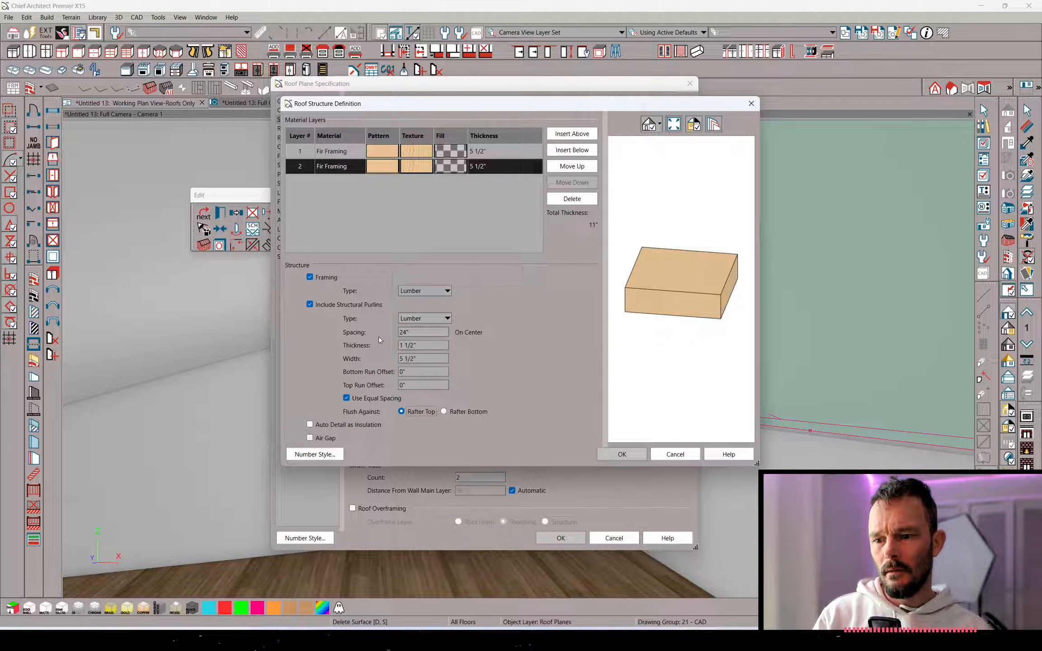
{"action": "left_click_drag", "start_coordinate": [429, 345], "coordinate": [352, 354]}
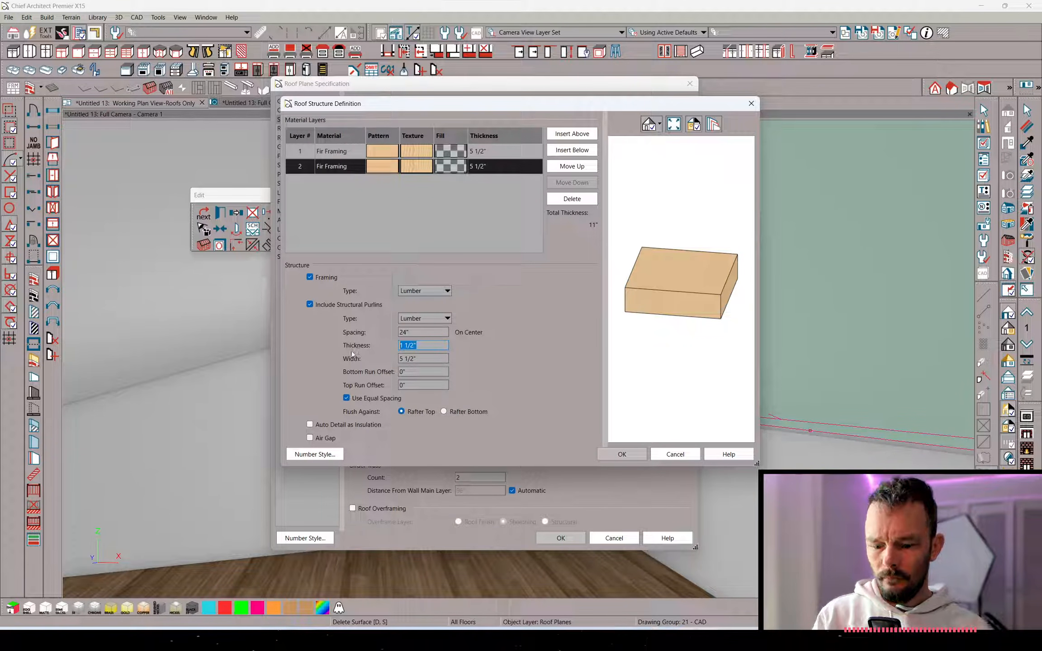
{"action": "type", "text": "5.5"}
{"action": "key", "text": "Tab"}
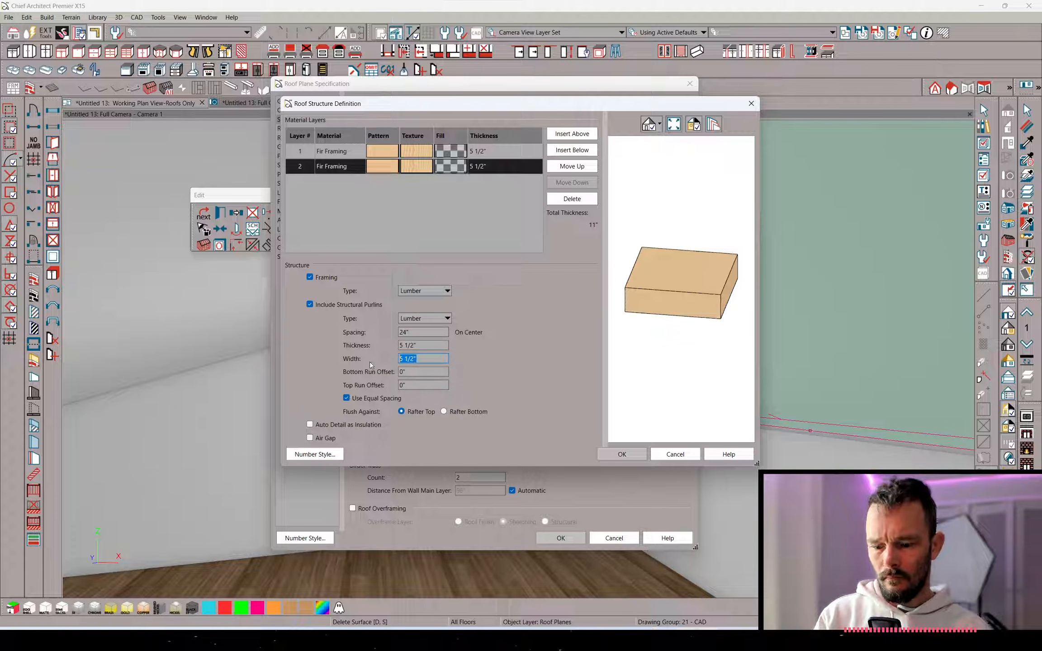
{"action": "type", "text": "1.5"}
{"action": "key", "text": "Tab"}
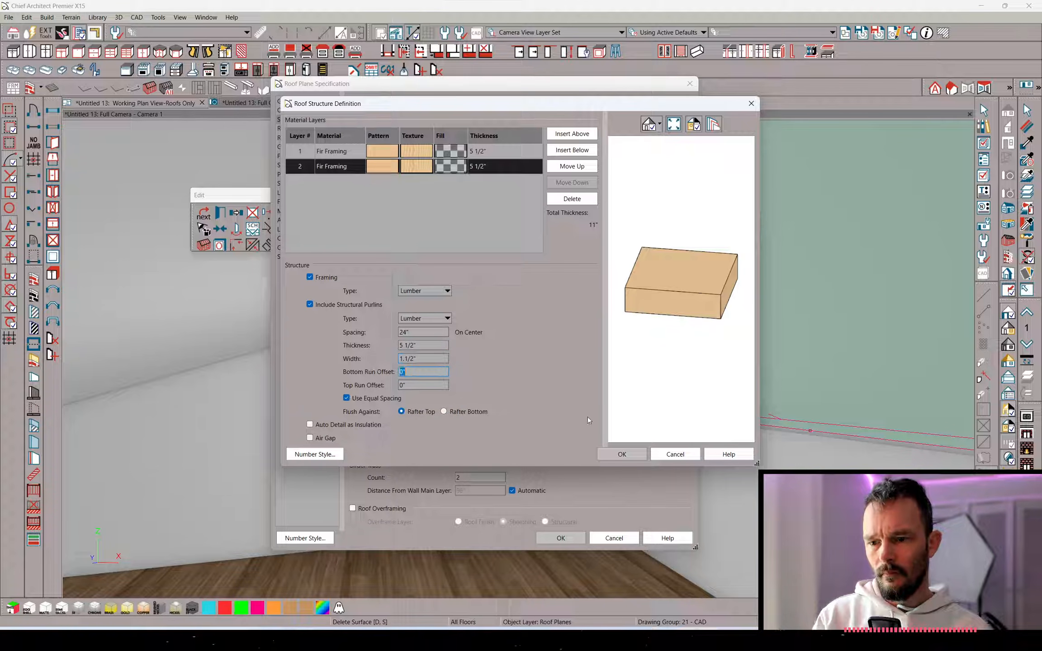
{"action": "left_click", "coordinate": [620, 455]}
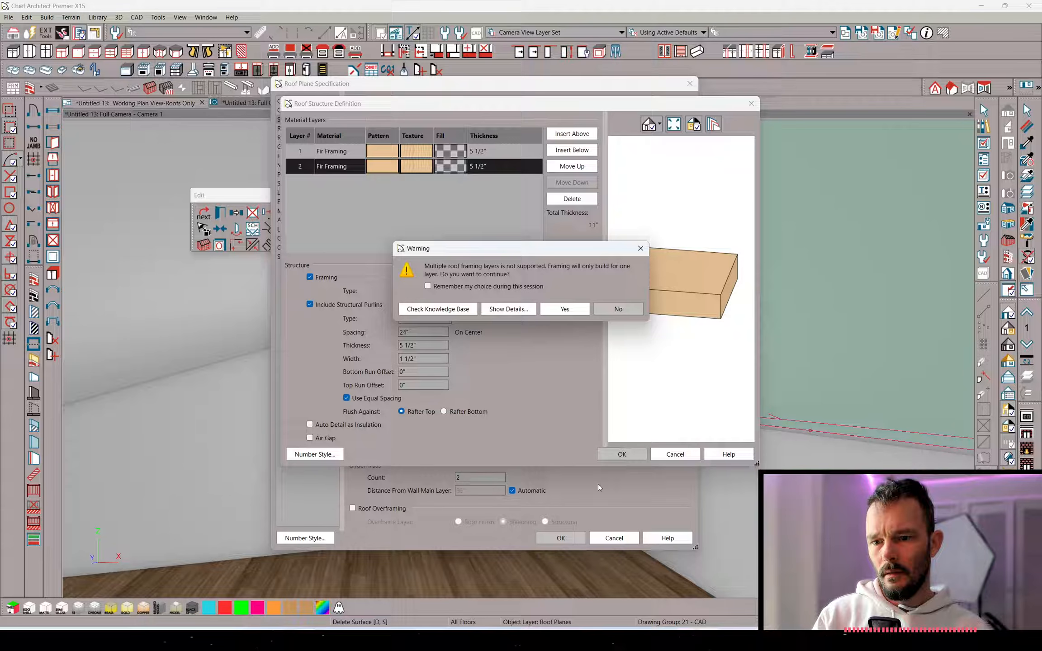
{"action": "left_click", "coordinate": [568, 311]}
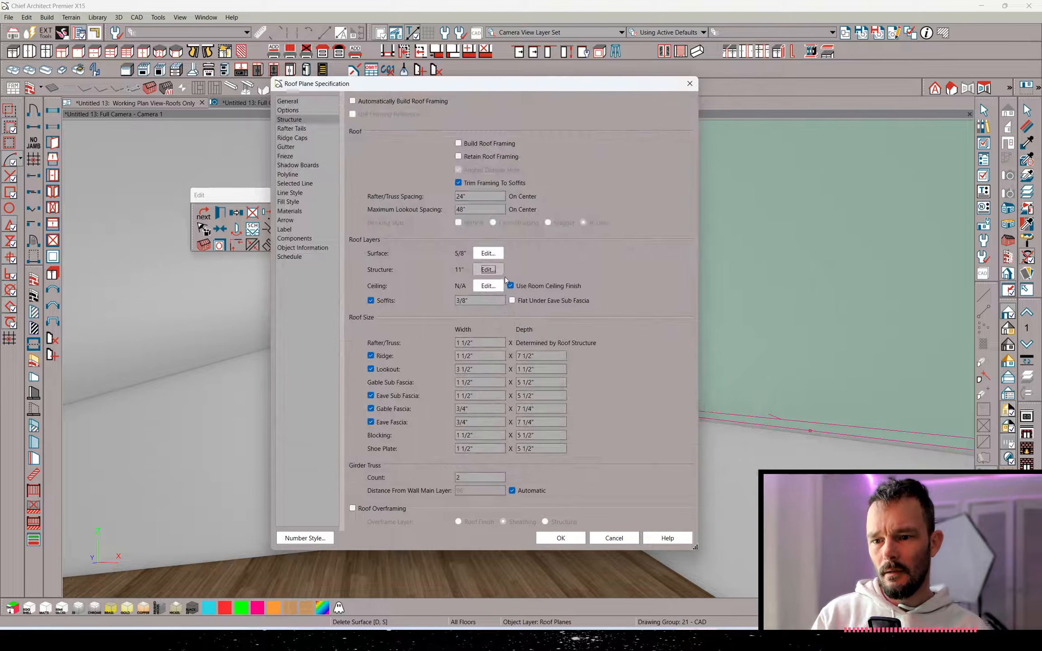
Delete the first Fir Framing layer from the roof plane's structure and apply the roof plane changes
{"action": "left_click", "coordinate": [487, 269]}
{"action": "left_click", "coordinate": [451, 156]}
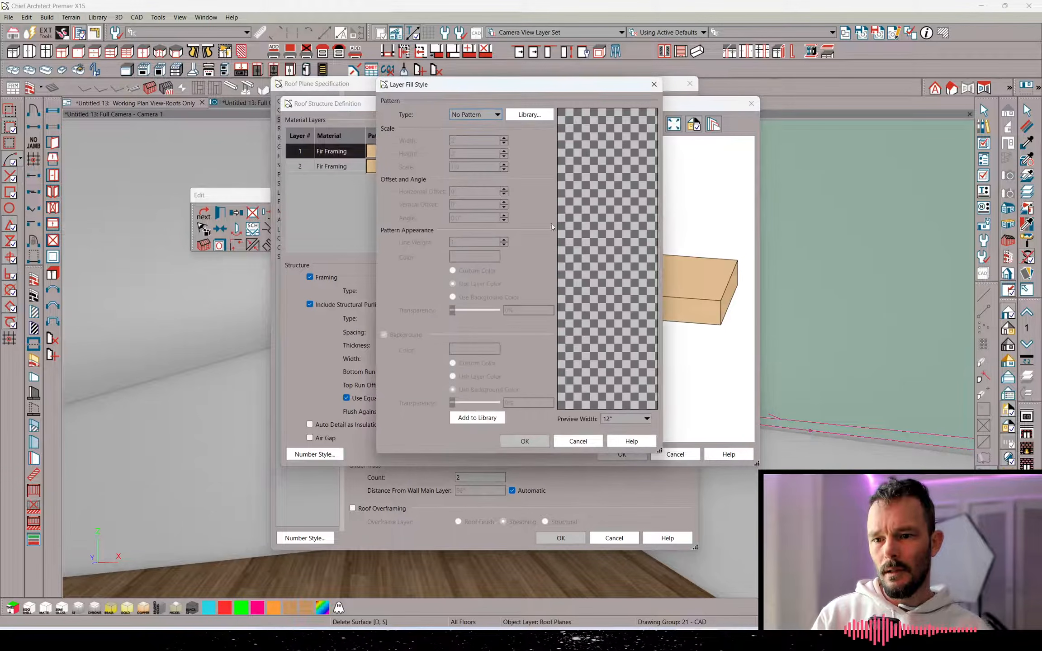
{"action": "left_click", "coordinate": [578, 441]}
{"action": "left_click", "coordinate": [572, 199]}
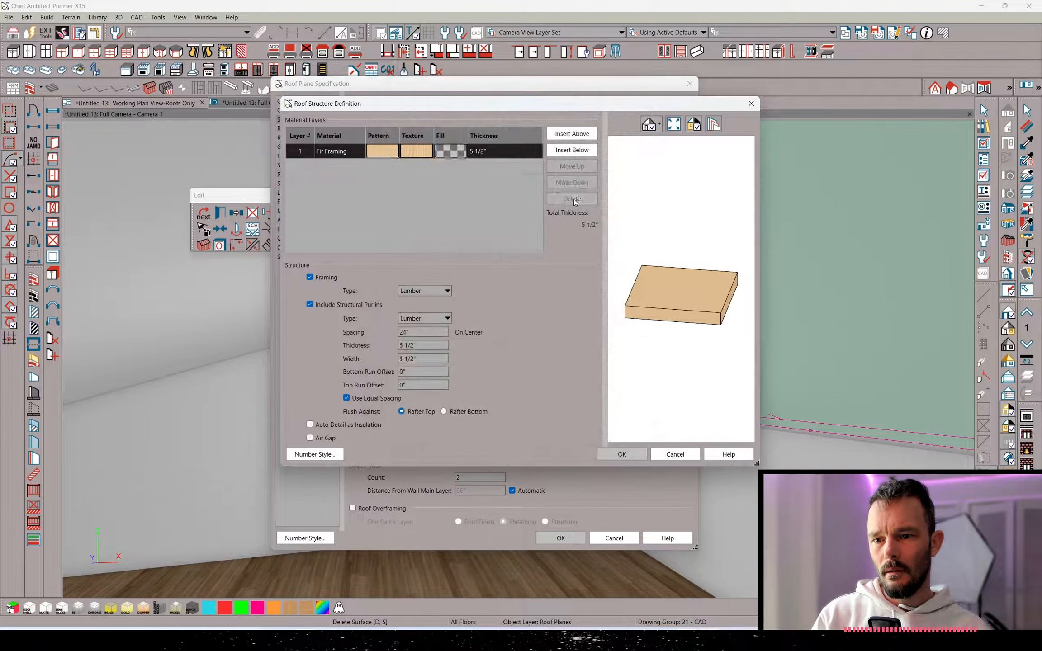
{"action": "left_click", "coordinate": [622, 454]}
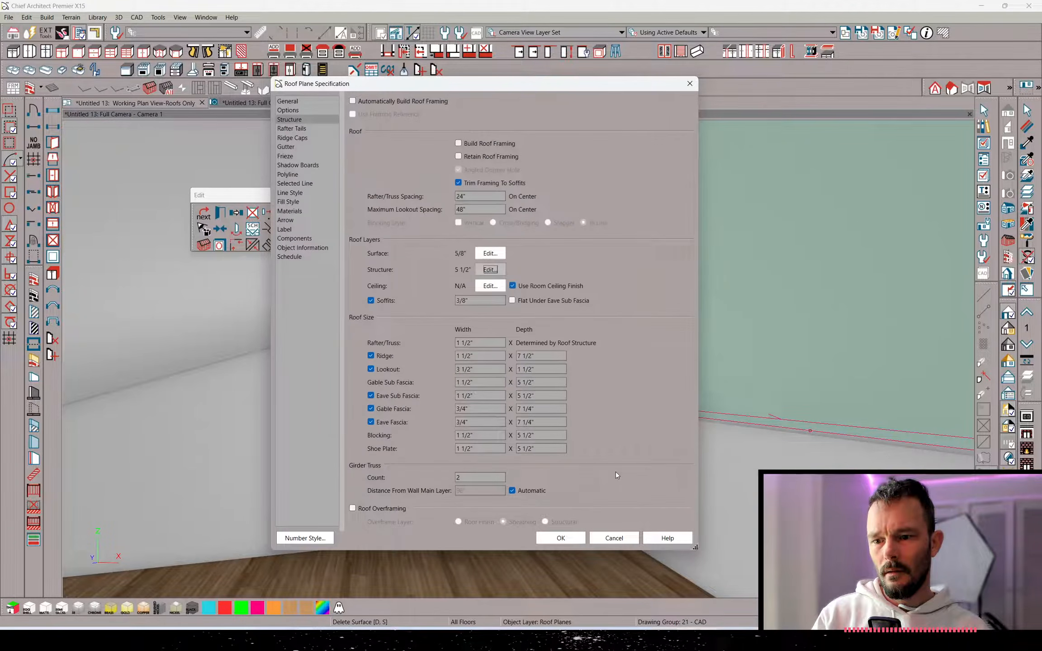
{"action": "left_click", "coordinate": [560, 538]}
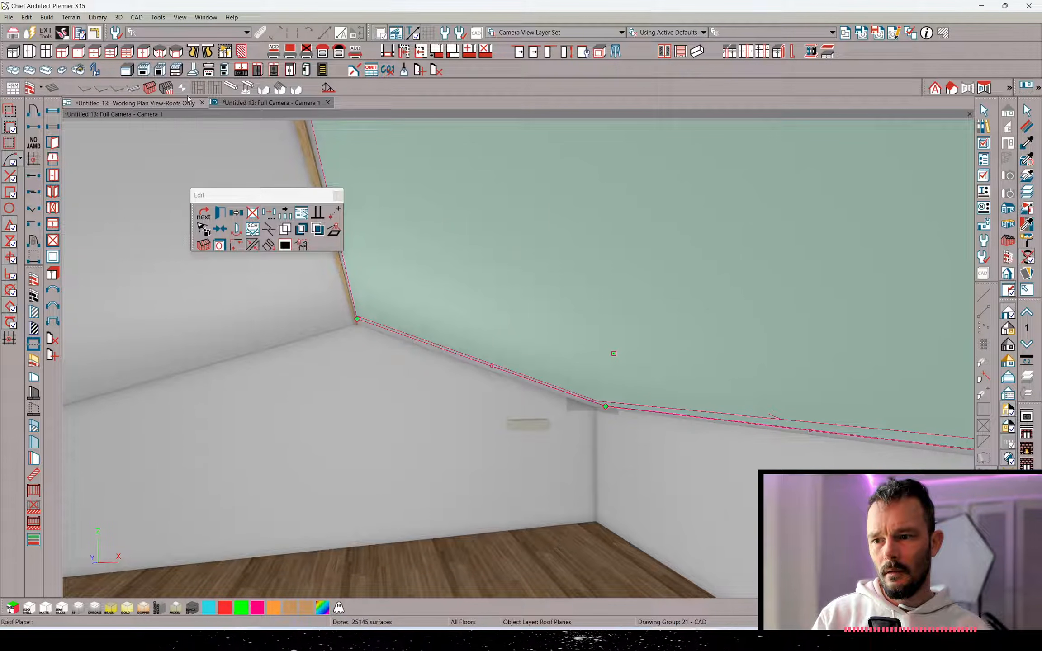
Build framing for the selected roof plane and temporarily delete the ceiling surfaces covering it
{"action": "left_click", "coordinate": [204, 245]}
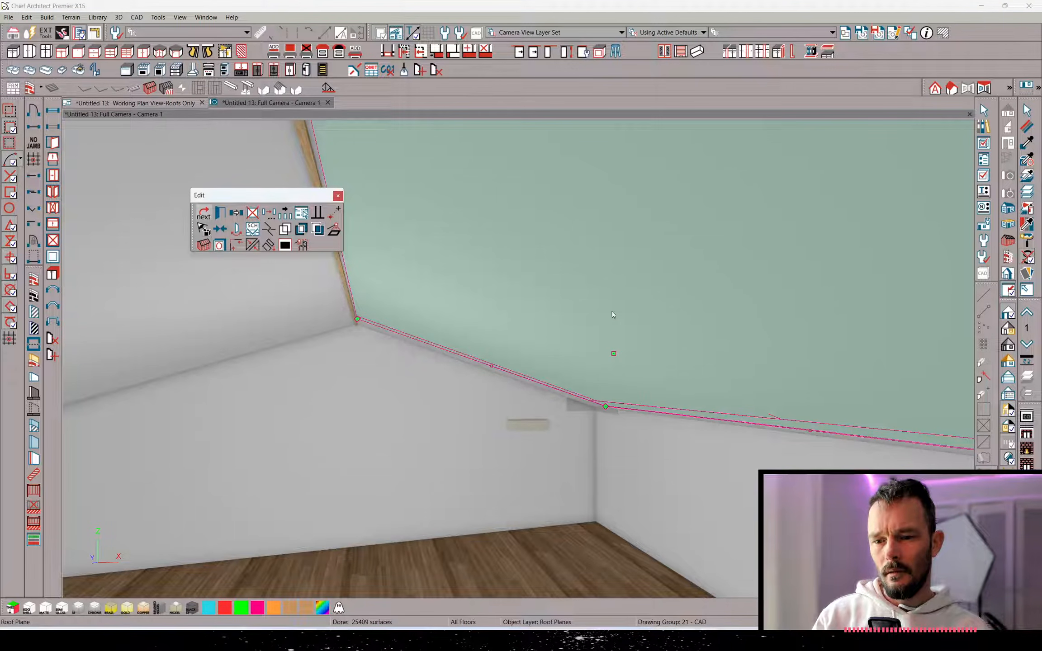
{"action": "left_click", "coordinate": [1026, 273]}
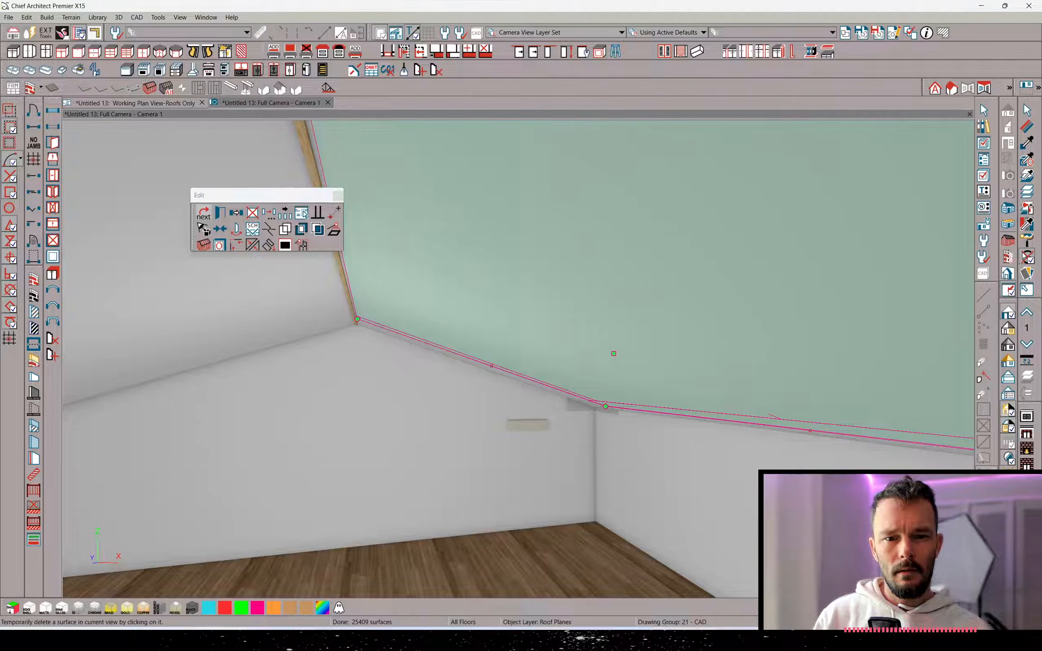
{"action": "left_click", "coordinate": [706, 292]}
{"action": "left_click", "coordinate": [648, 395]}
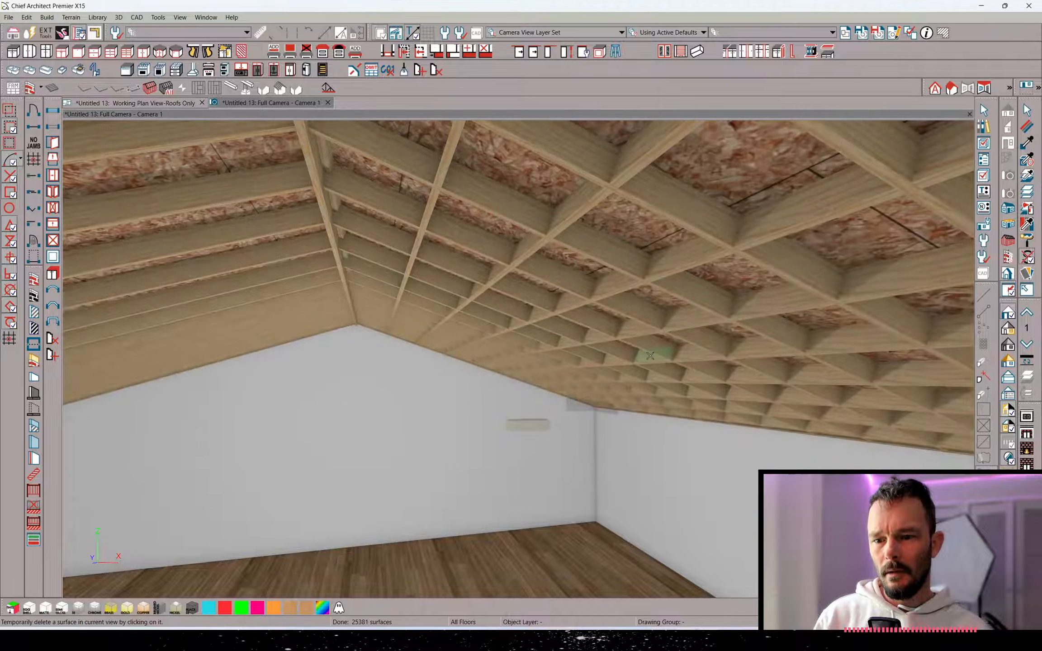
Move one of the roof plane's purlins down below the ceiling surface
{"action": "middle_click_drag", "start_coordinate": [656, 354], "coordinate": [670, 283]}
{"action": "key", "text": "space"}
{"action": "left_click", "coordinate": [659, 216]}
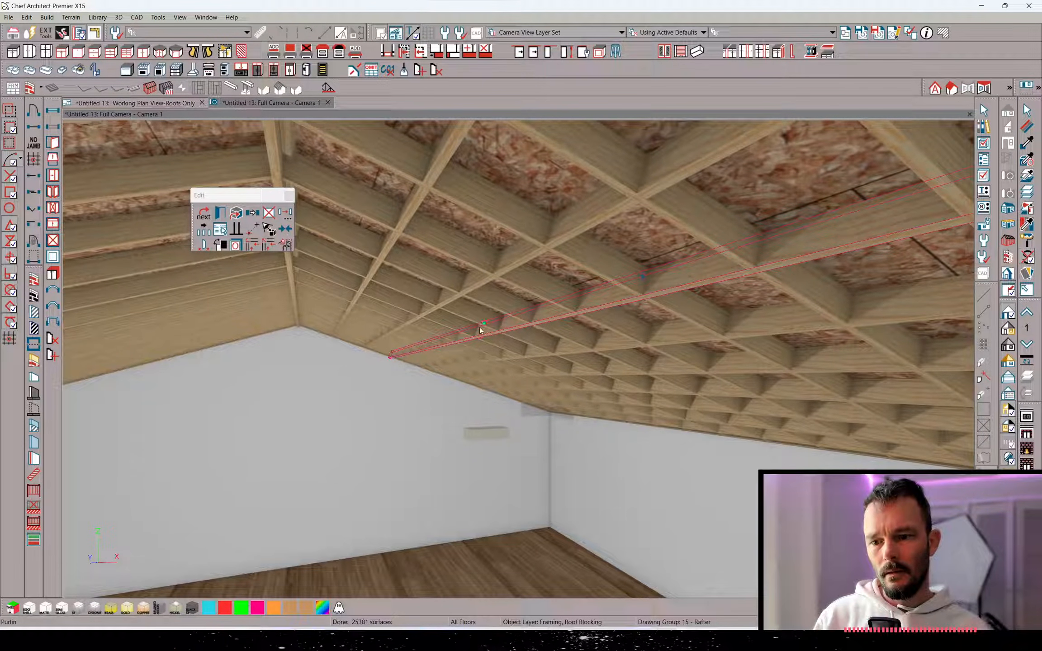
{"action": "left_click", "coordinate": [483, 327]}
{"action": "left_click_drag", "start_coordinate": [482, 328], "coordinate": [476, 349]}
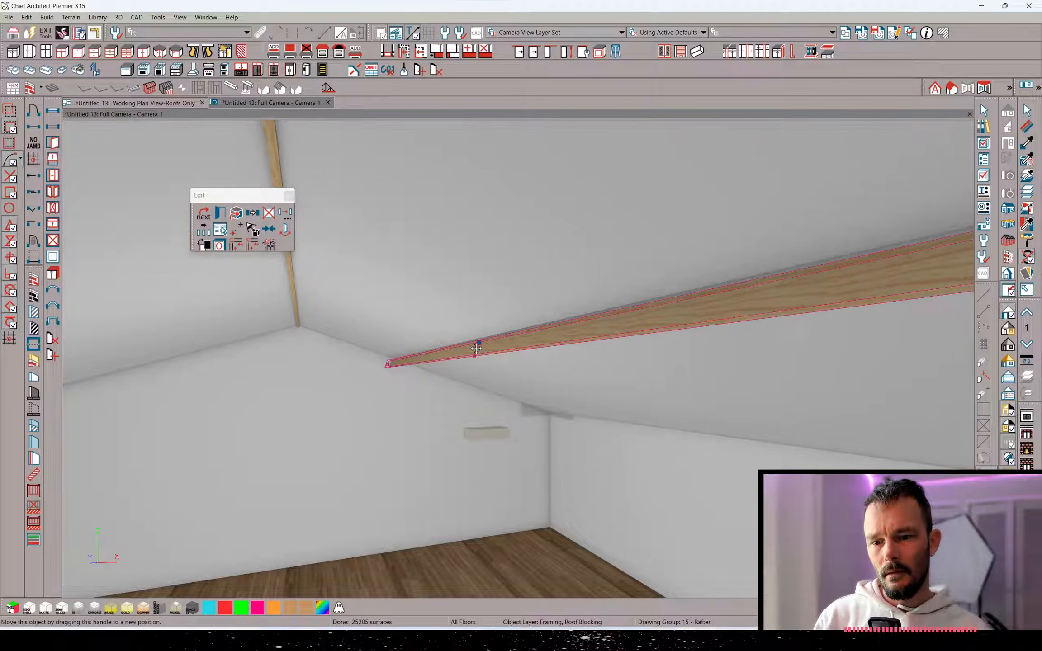
Inspect the lowered purlin's angle against the roof slope, and switch to the ChiefTalk roof beam topic in the browser
{"action": "middle_click_drag", "start_coordinate": [617, 348], "coordinate": [461, 316]}
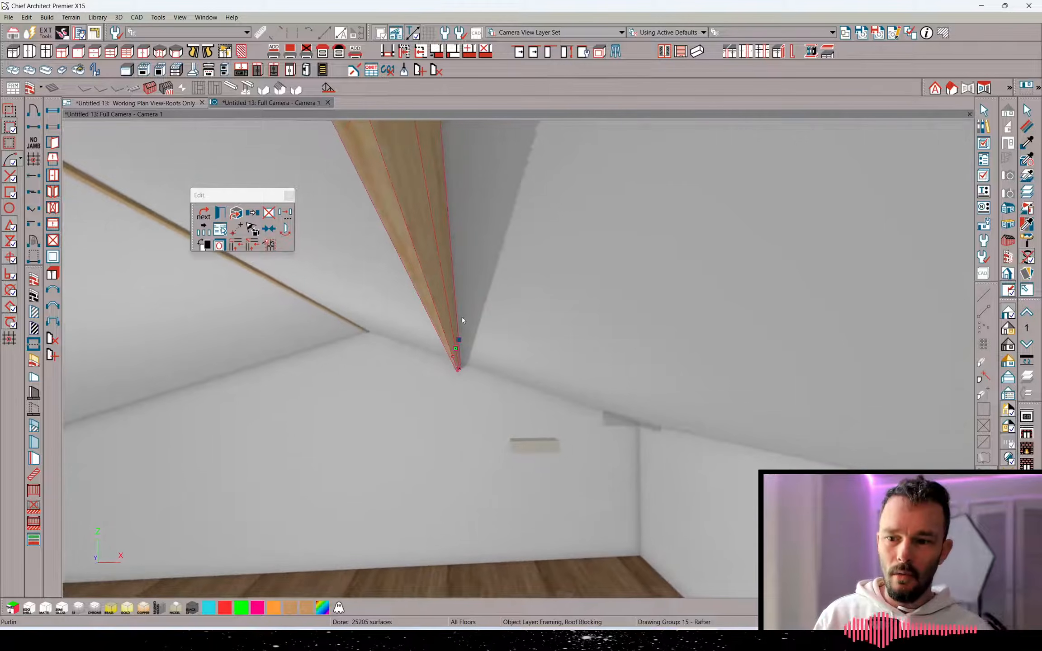
{"action": "right_click", "coordinate": [435, 294]}
{"action": "left_click", "coordinate": [416, 283]}
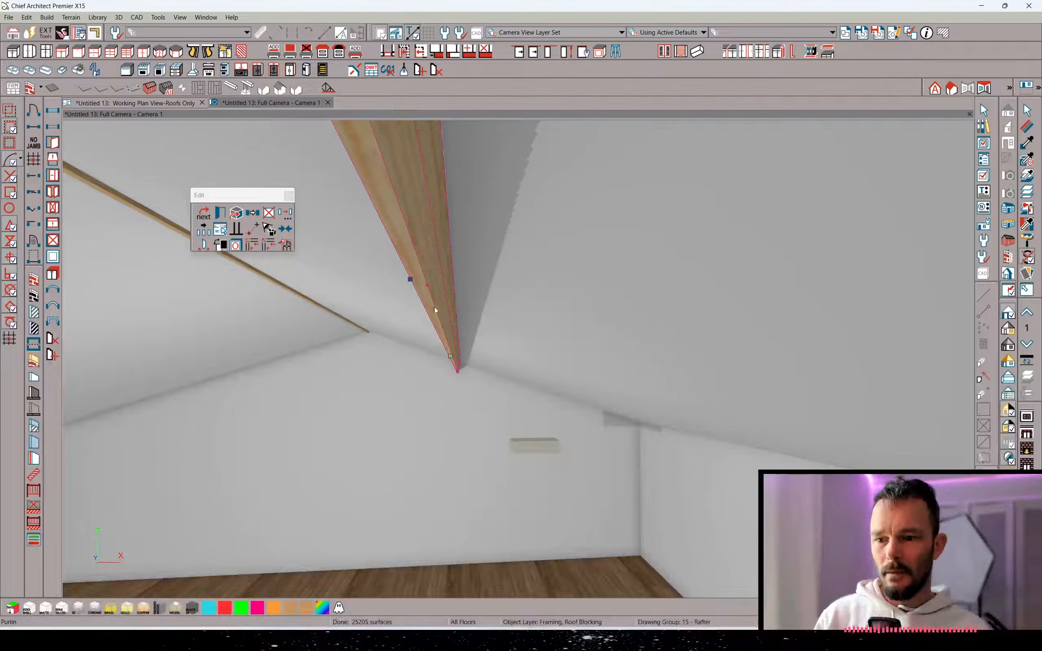
{"action": "left_click_drag", "start_coordinate": [680, 303], "coordinate": [680, 303]}
{"action": "middle_click_drag", "start_coordinate": [681, 302], "coordinate": [680, 302]}
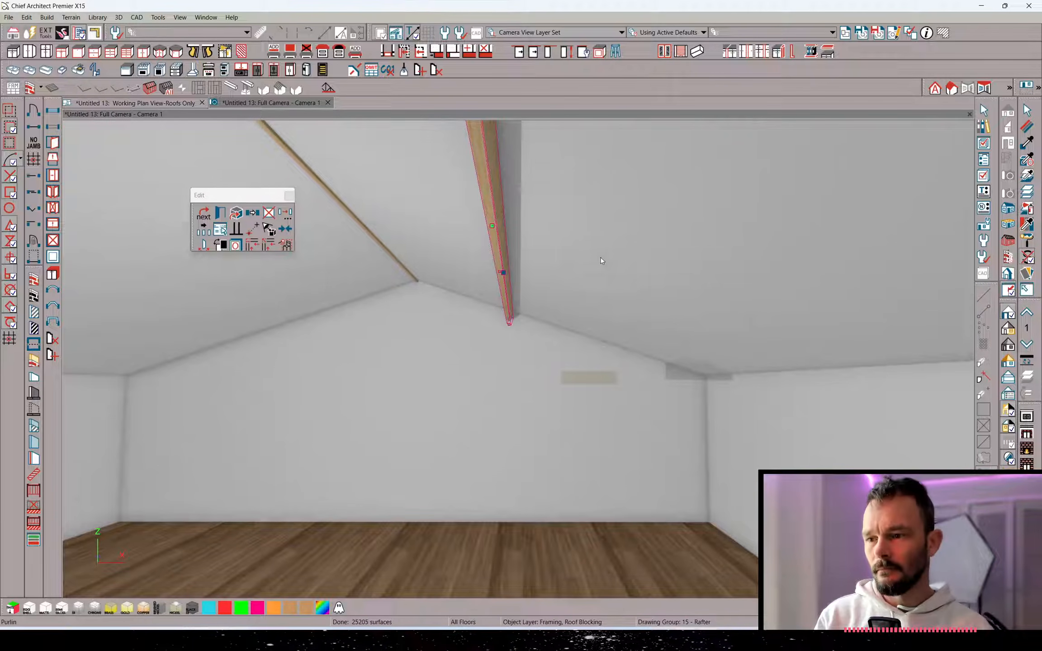
{"action": "key", "text": "alt+Tab"}
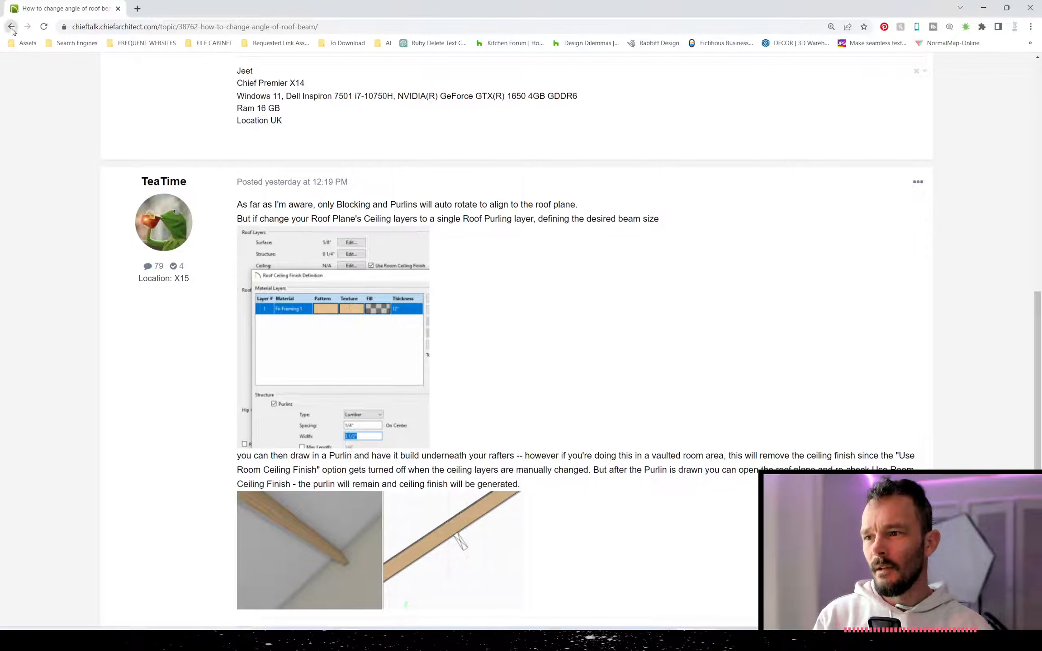
Open the Roof/wall Waterfall effect topic in the General Q & A forum and examine its question and reference picture
{"action": "left_click", "coordinate": [12, 29]}
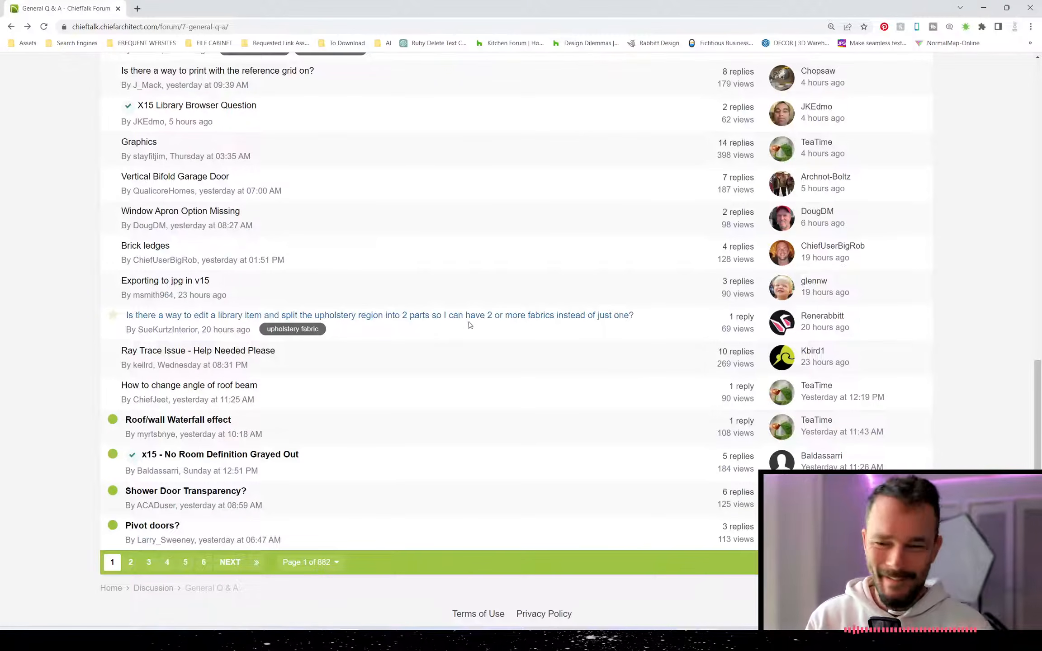
{"action": "left_click", "coordinate": [195, 420]}
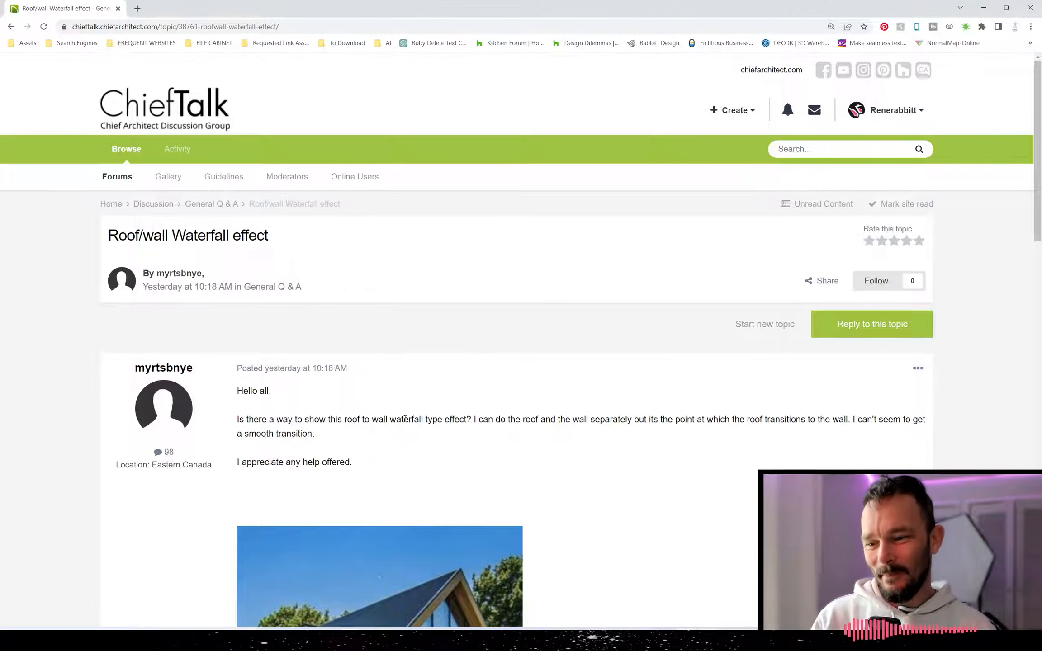
{"action": "scroll", "coordinate": [406, 419], "scroll_direction": "down", "scroll_amount": 4}
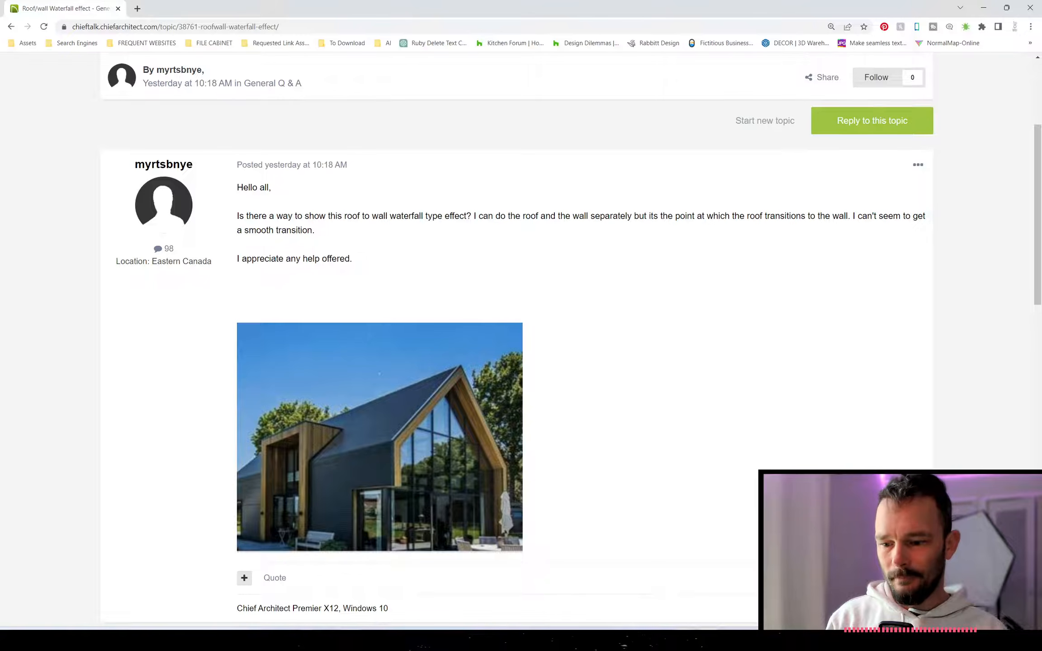
Switch to Chief Architect and, in the roof plan, copy the right-hand roof plane to about 123 inches beyond the original's eave
{"action": "left_click", "coordinate": [345, 640]}
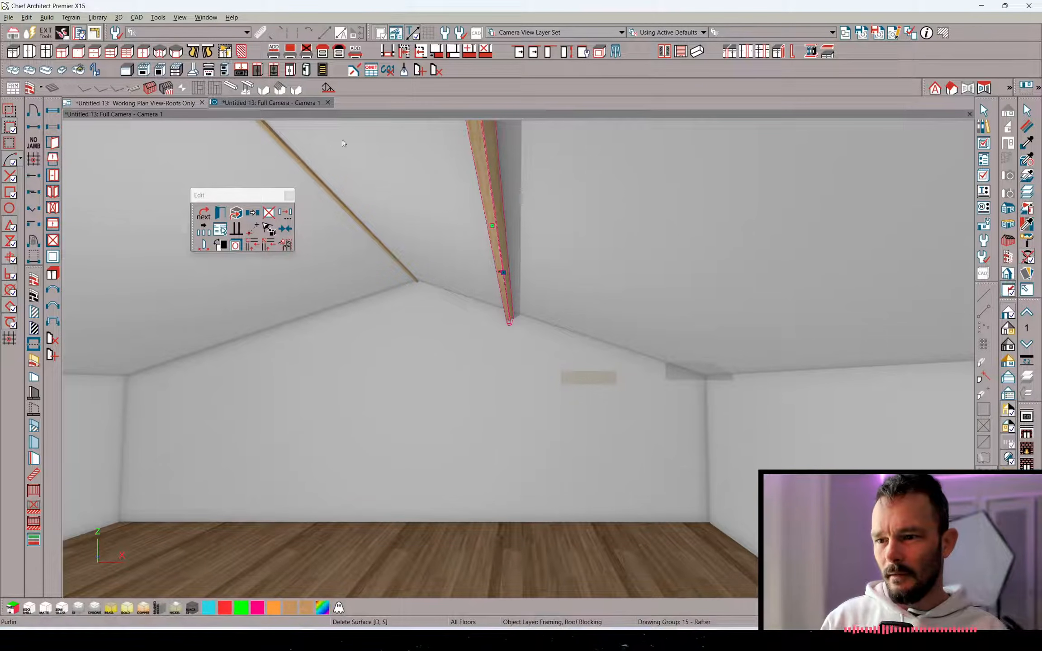
{"action": "middle_click_drag", "start_coordinate": [747, 359], "coordinate": [716, 425]}
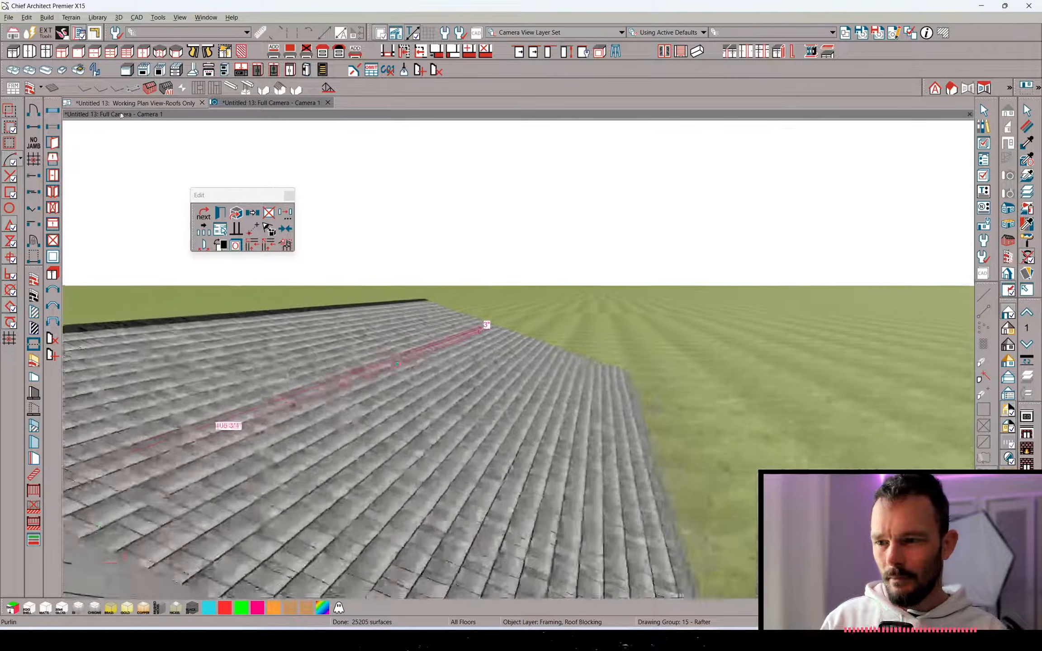
{"action": "left_click", "coordinate": [124, 104]}
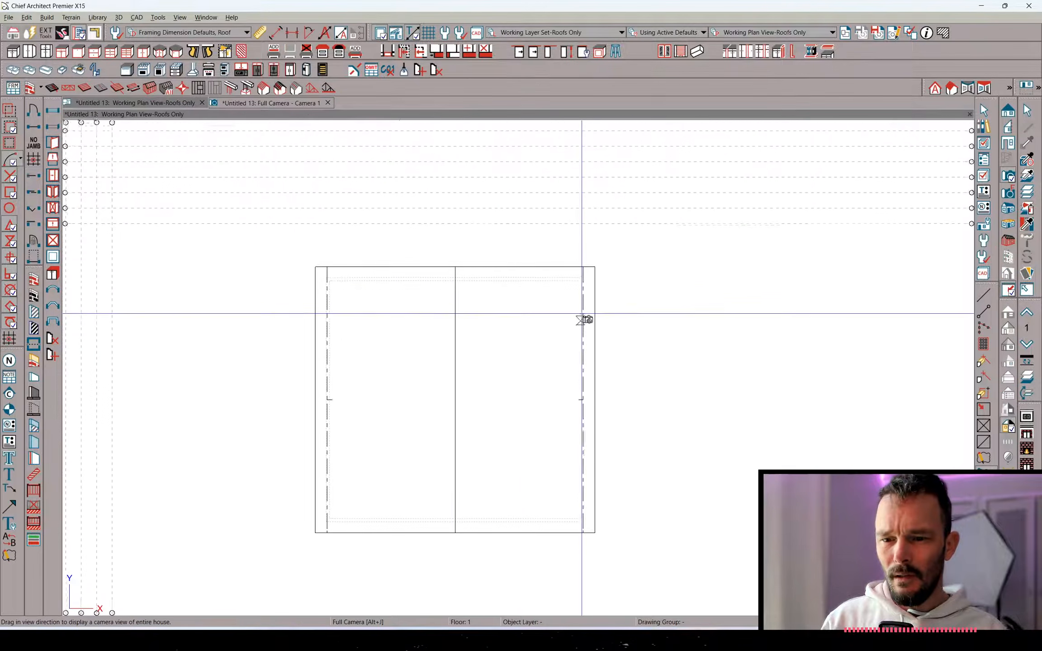
{"action": "left_click", "coordinate": [591, 319]}
{"action": "middle_click_drag", "start_coordinate": [651, 254], "coordinate": [561, 235]}
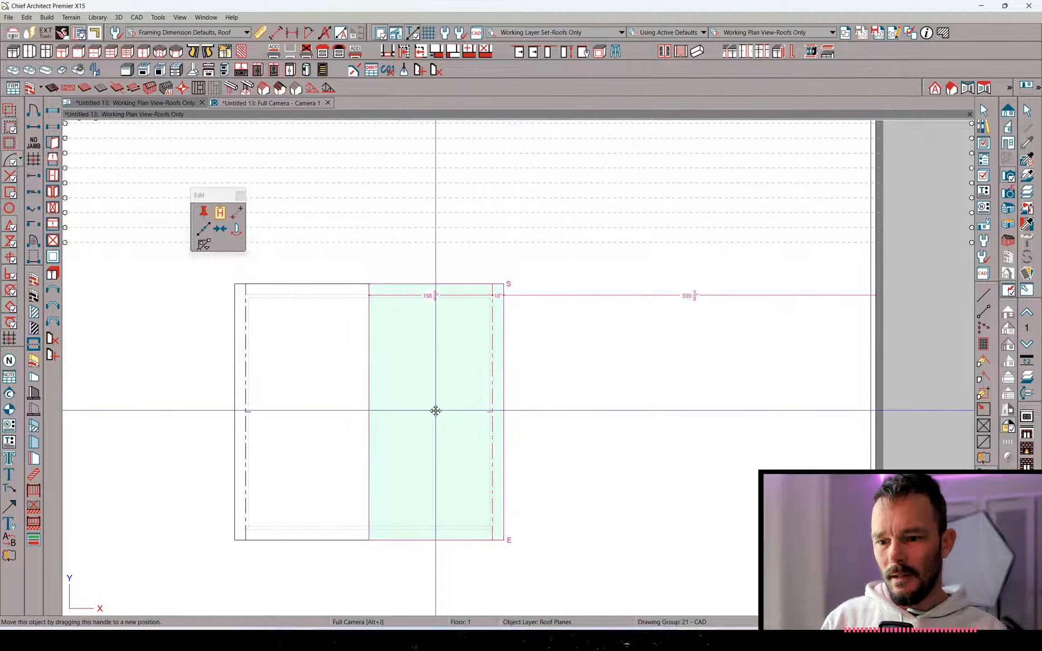
{"action": "left_click_drag", "start_coordinate": [434, 412], "coordinate": [647, 410]}
Move the copied roof plane point to point so its upper inner corner sits on the original roof plane's baseline
{"action": "key", "text": "2"}
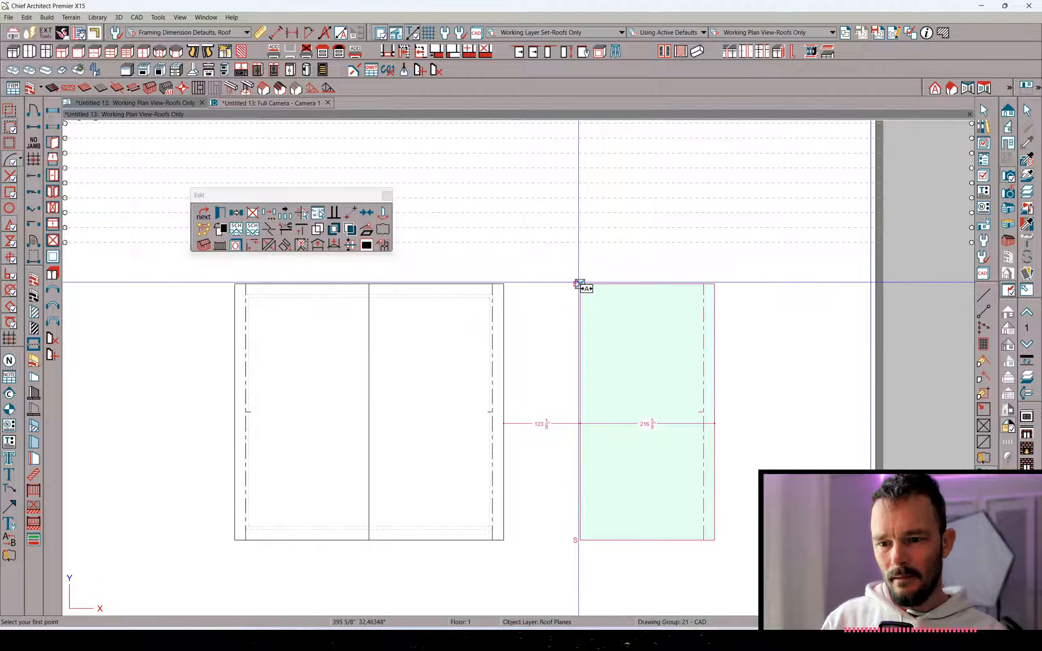
{"action": "left_click", "coordinate": [580, 283]}
{"action": "left_click", "coordinate": [493, 284]}
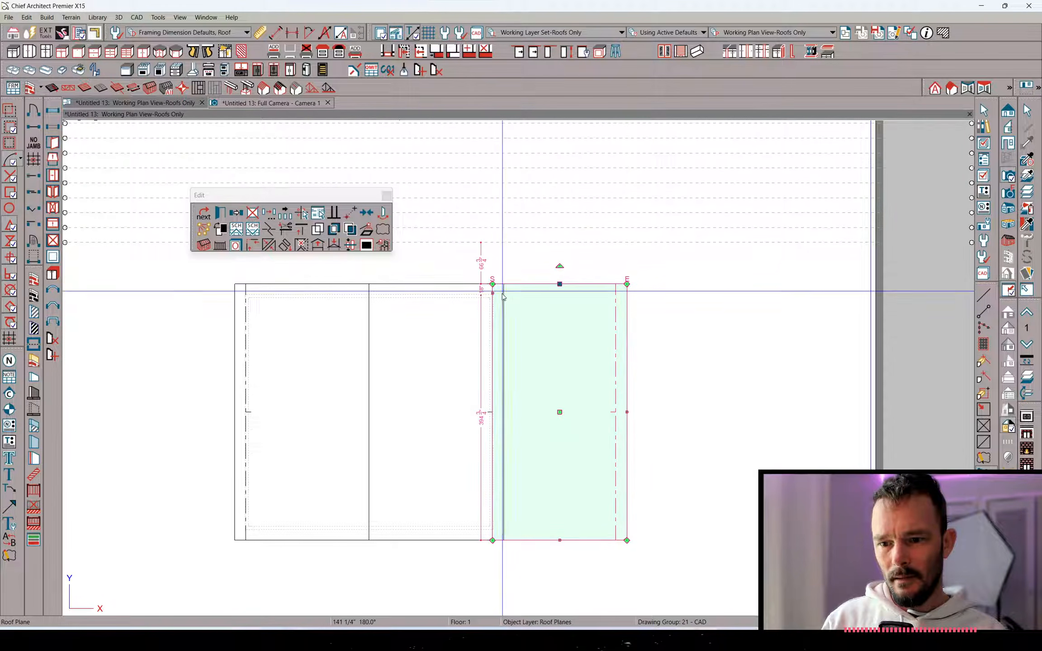
Pull the original roof plane's eave edge back to its baseline and select the copied plane's outer eave edge
{"action": "left_click", "coordinate": [504, 297]}
{"action": "left_click_drag", "start_coordinate": [505, 297], "coordinate": [493, 296]}
{"action": "left_click", "coordinate": [627, 306]}
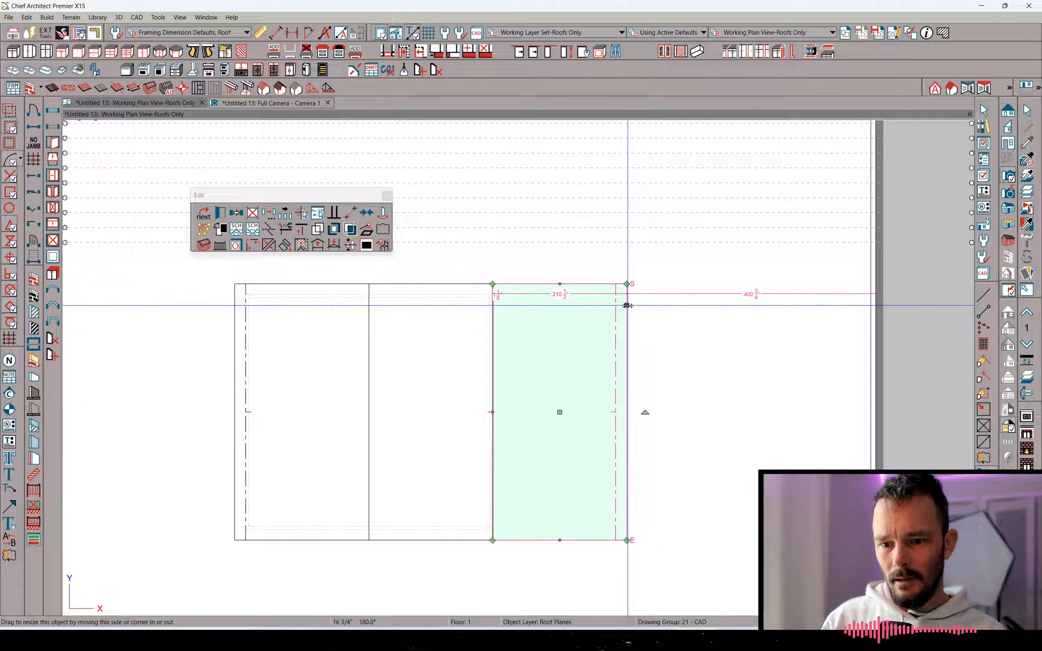
{"action": "double_click", "coordinate": [620, 263]}
{"action": "left_click", "coordinate": [614, 538]}
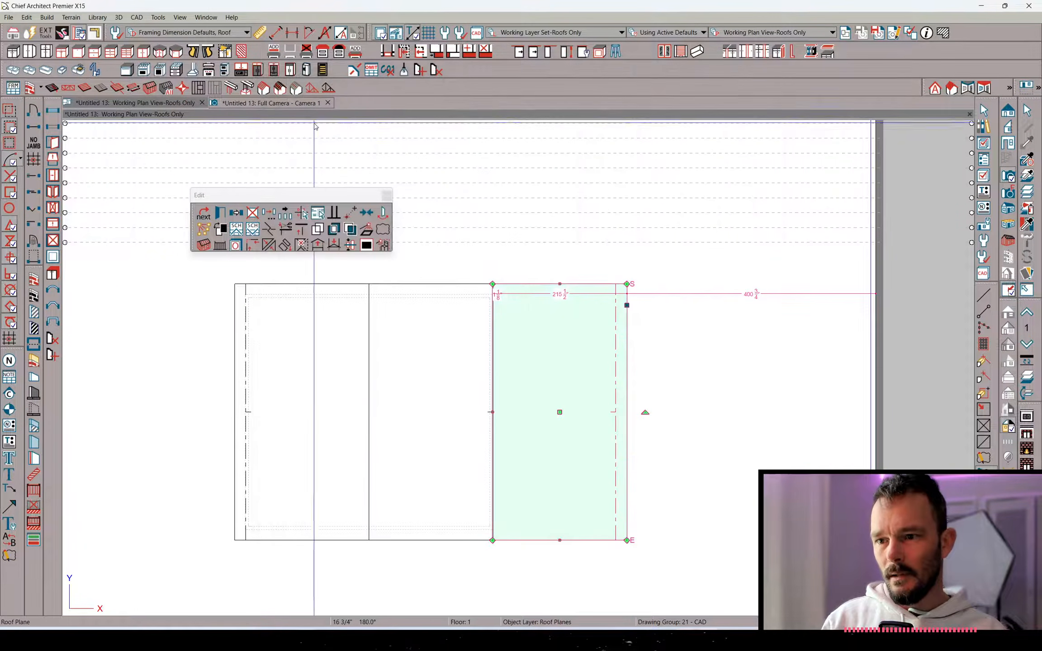
In the camera view, select the copied roof plane's inner edge and try joining it to the original roof plane's eave
{"action": "left_click", "coordinate": [300, 104]}
{"action": "left_click", "coordinate": [617, 310]}
{"action": "middle_click_drag", "start_coordinate": [616, 310], "coordinate": [710, 419]}
{"action": "left_click", "coordinate": [625, 381]}
{"action": "left_click", "coordinate": [271, 249]}
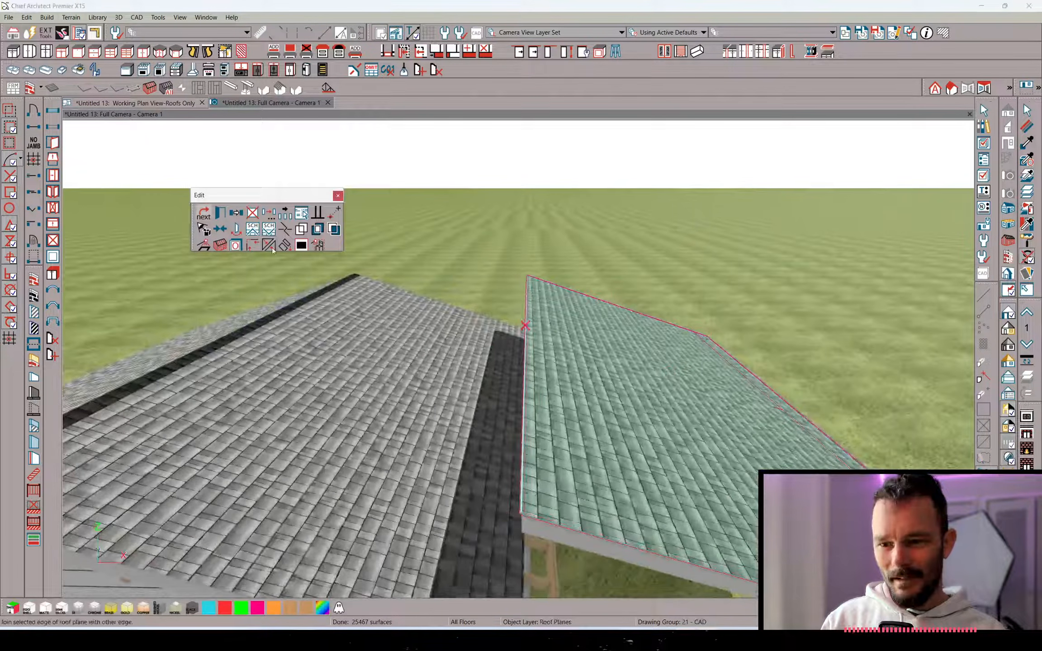
{"action": "middle_click_drag", "start_coordinate": [518, 440], "coordinate": [520, 475]}
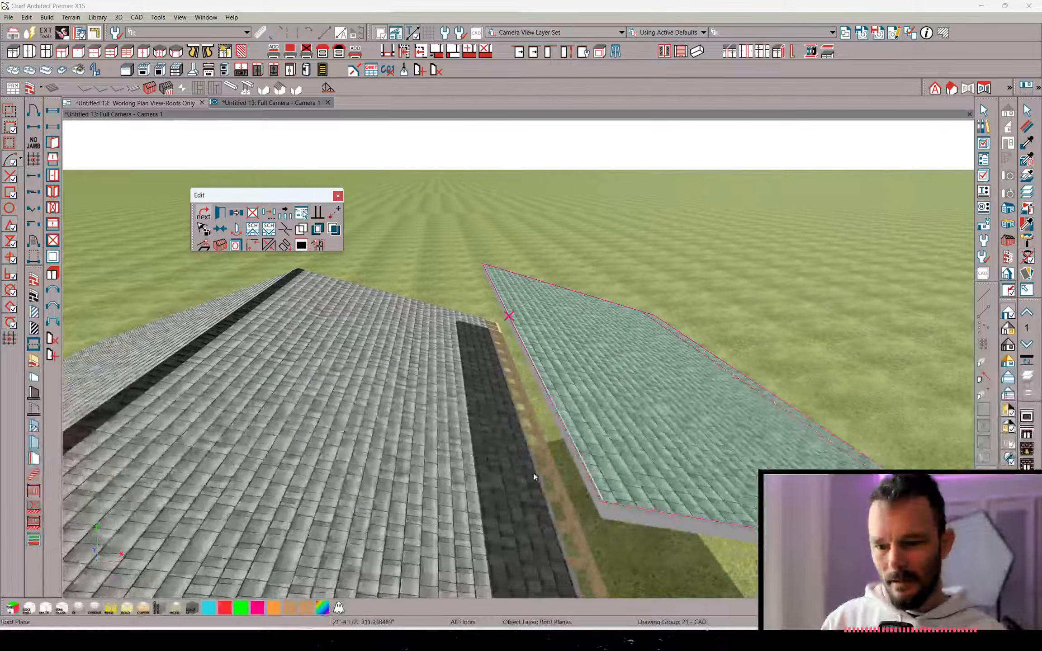
{"action": "left_click", "coordinate": [569, 399]}
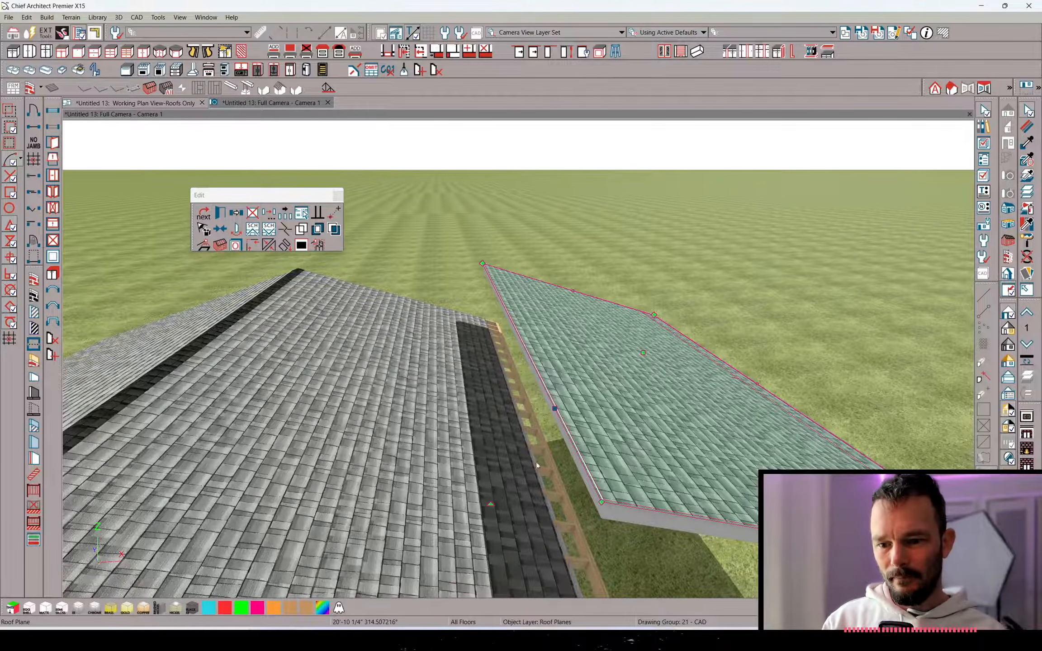
Try to join the inner edge of the separate roof plane to the adjacent eave of the main roof
{"action": "left_click", "coordinate": [269, 246]}
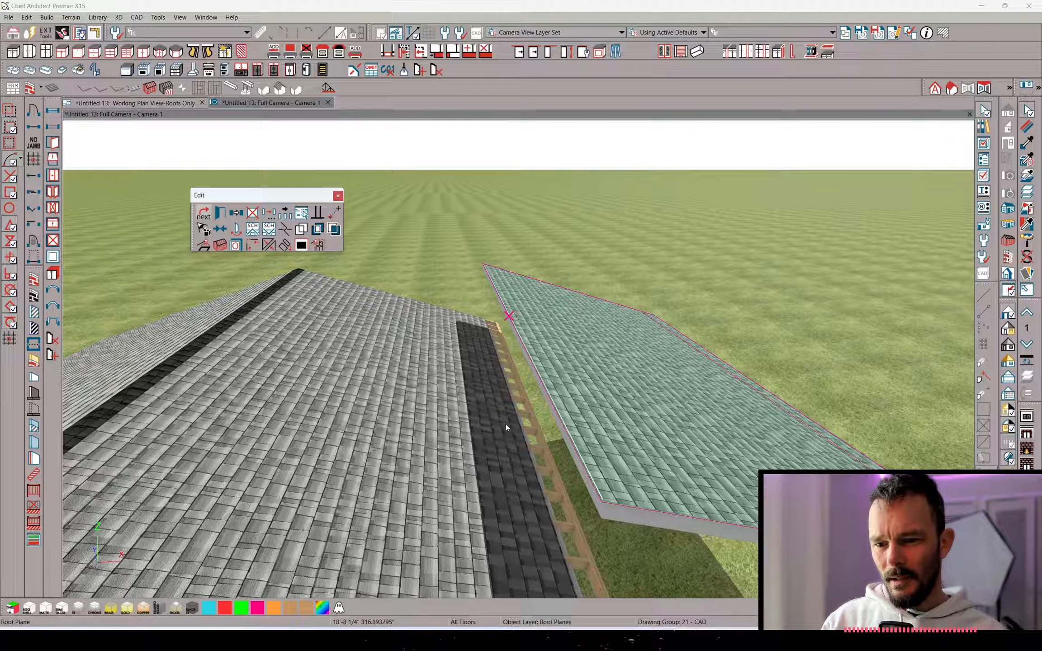
{"action": "left_click", "coordinate": [491, 448]}
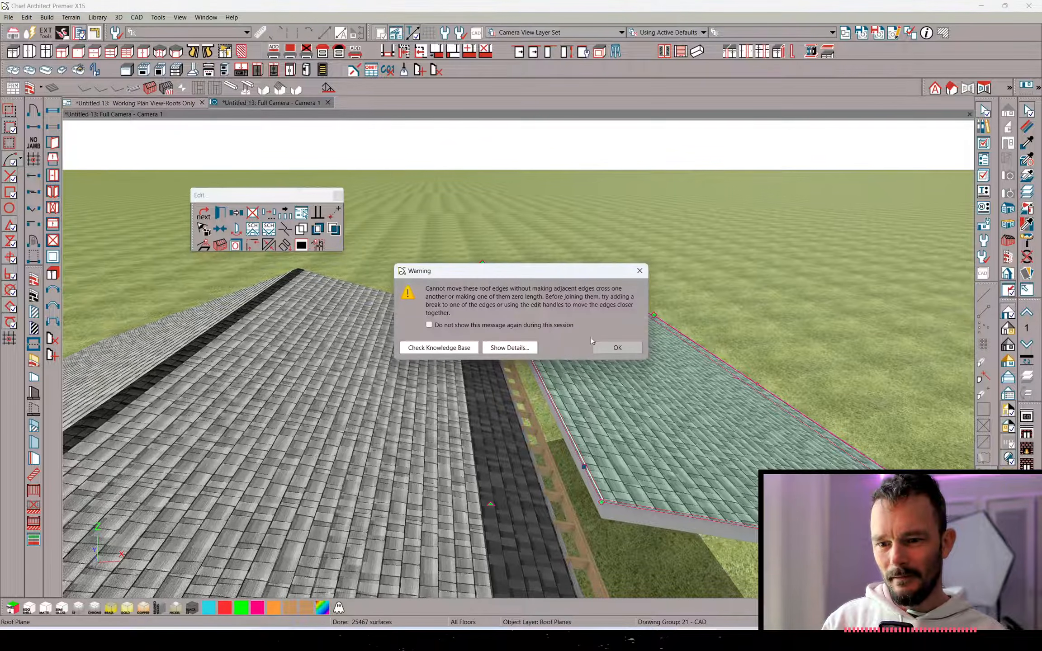
{"action": "left_click", "coordinate": [605, 345]}
Look up the main roof plane's fascia top height in its specification
{"action": "middle_click_drag", "start_coordinate": [605, 345], "coordinate": [601, 366]}
{"action": "right_click", "coordinate": [601, 366]}
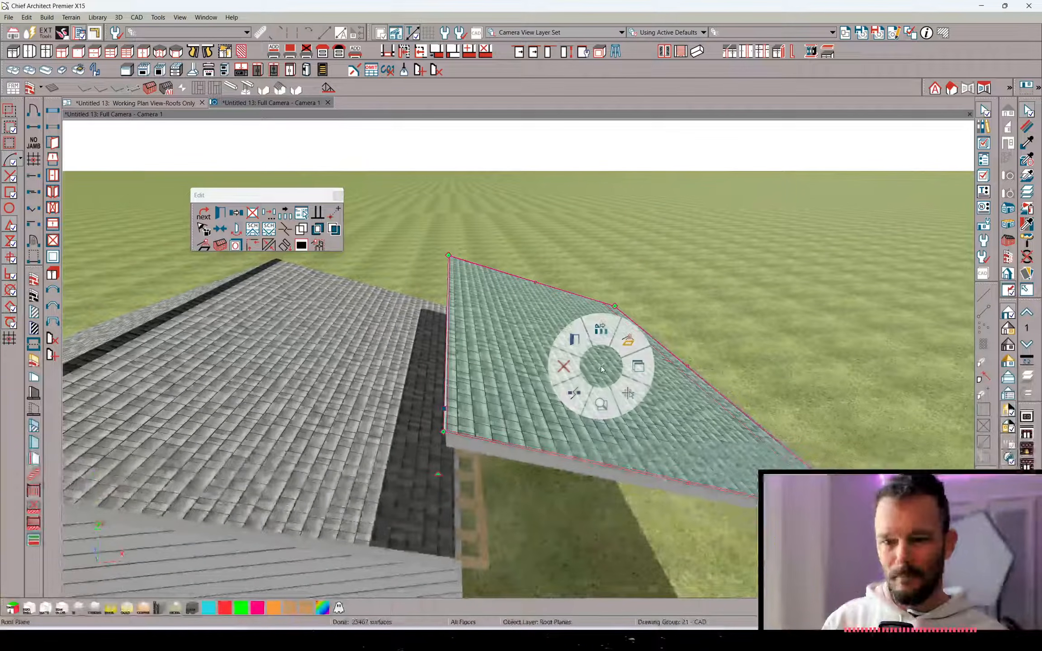
{"action": "left_click", "coordinate": [391, 382]}
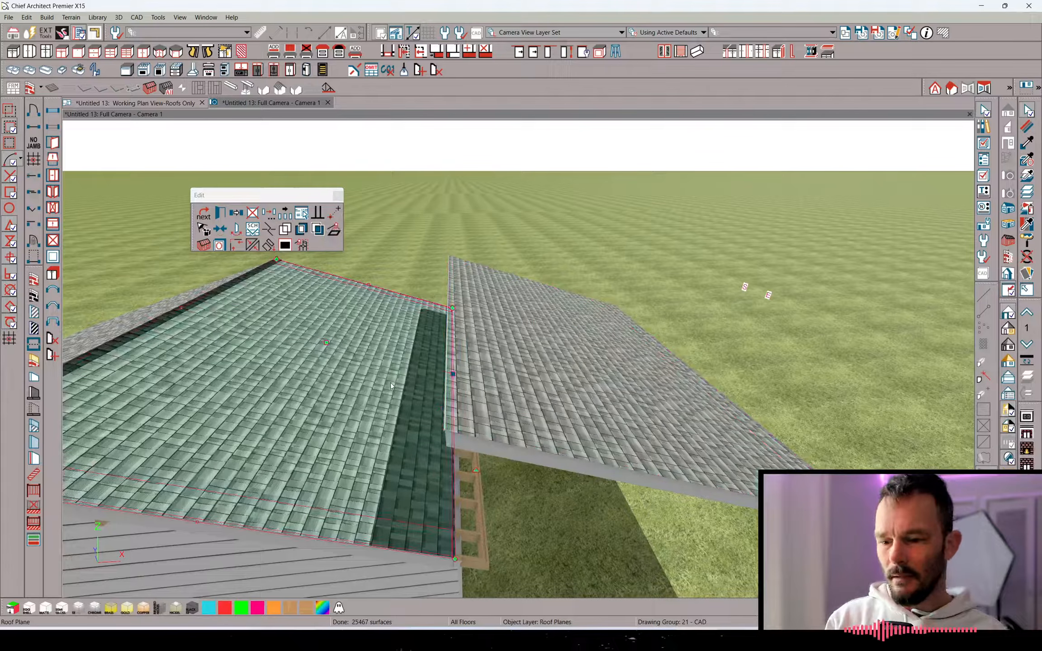
{"action": "double_click", "coordinate": [391, 382]}
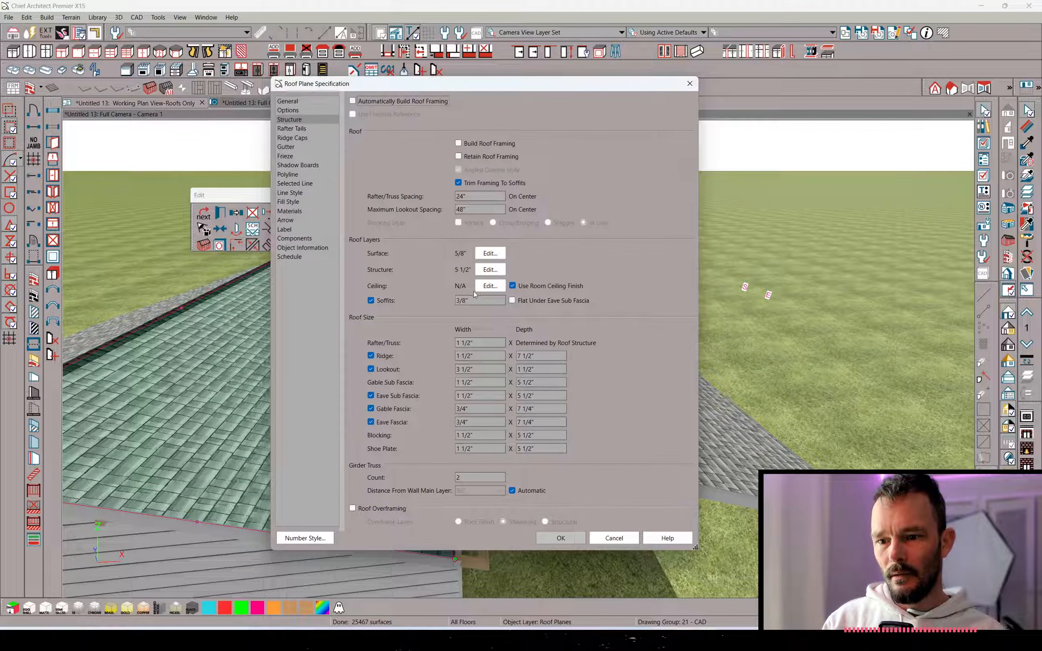
{"action": "left_click", "coordinate": [289, 102]}
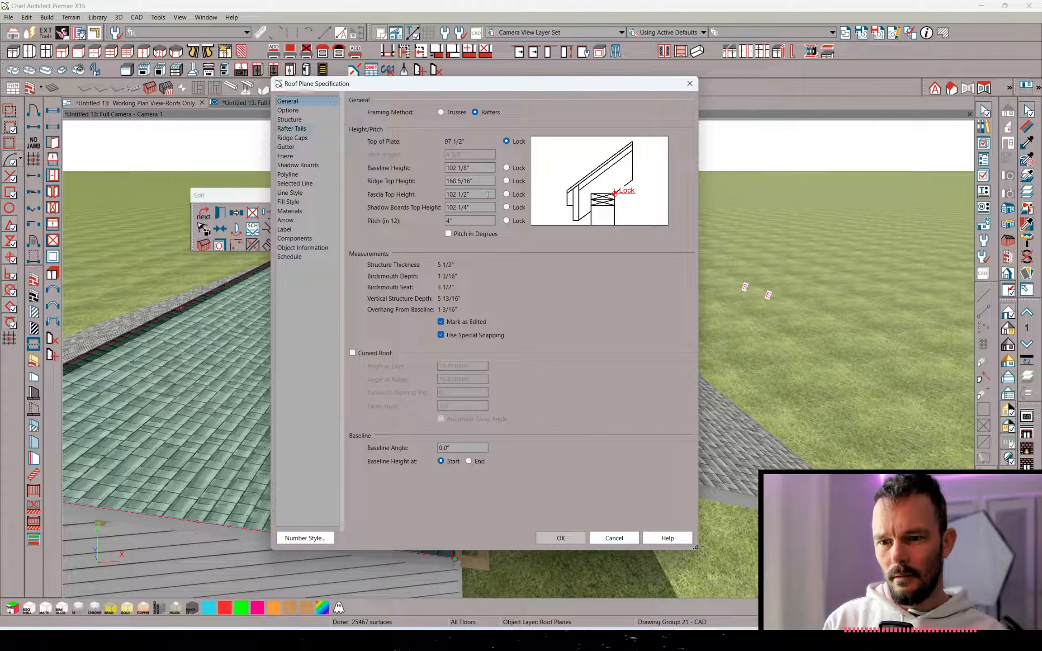
{"action": "left_click", "coordinate": [488, 195]}
{"action": "left_click", "coordinate": [561, 538]}
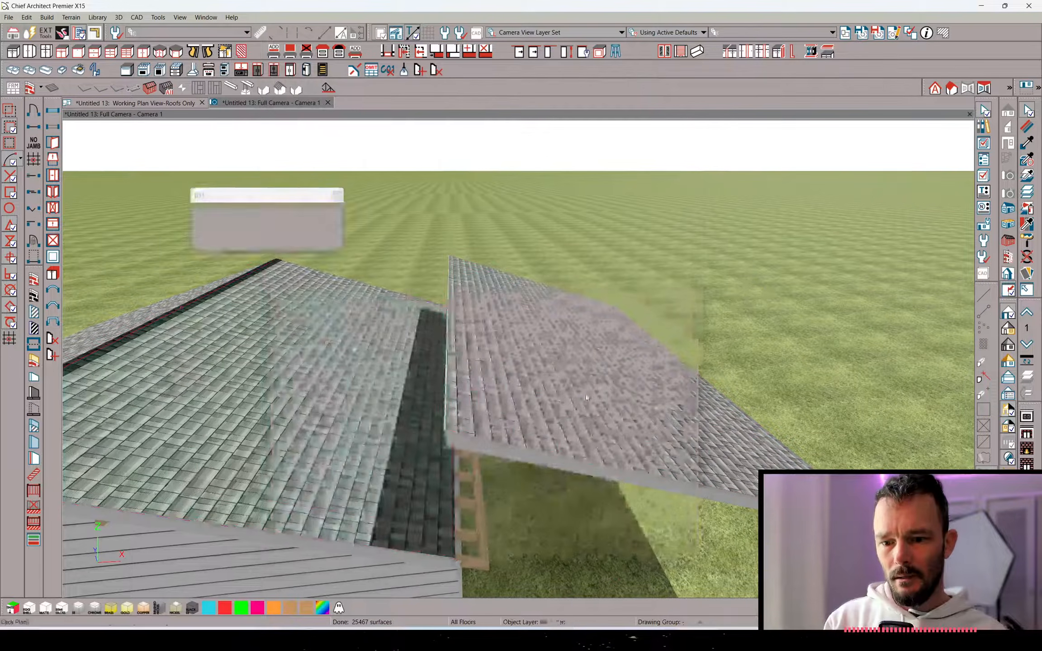
Set the separate roof plane's ridge top height to 102 1/2", lock it, and set the fascia top height to 12"
{"action": "double_click", "coordinate": [479, 265]}
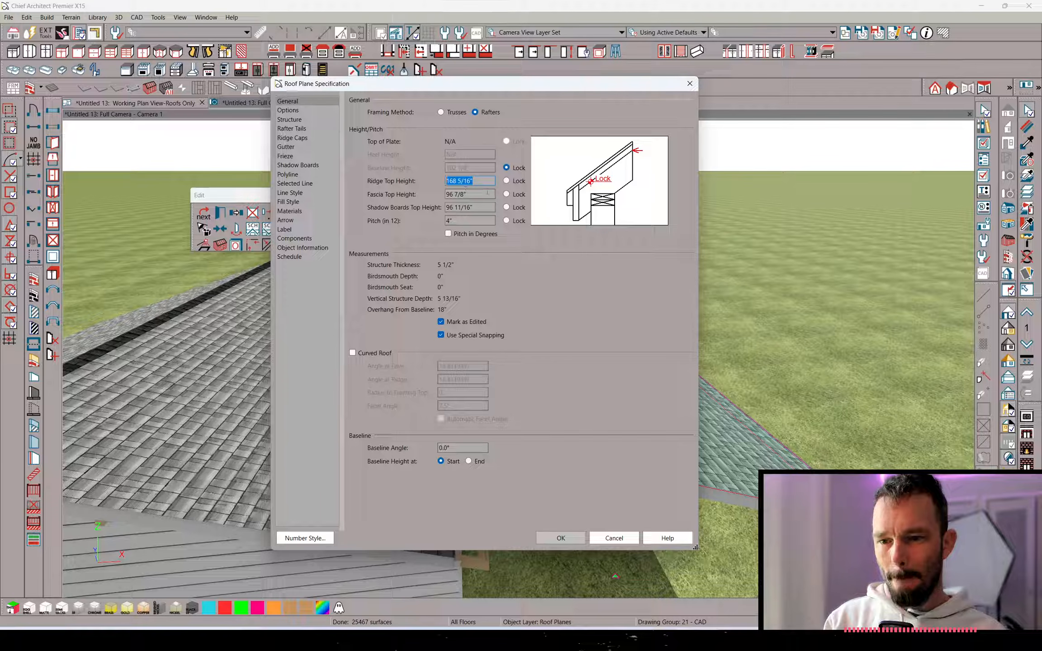
{"action": "left_click", "coordinate": [506, 180]}
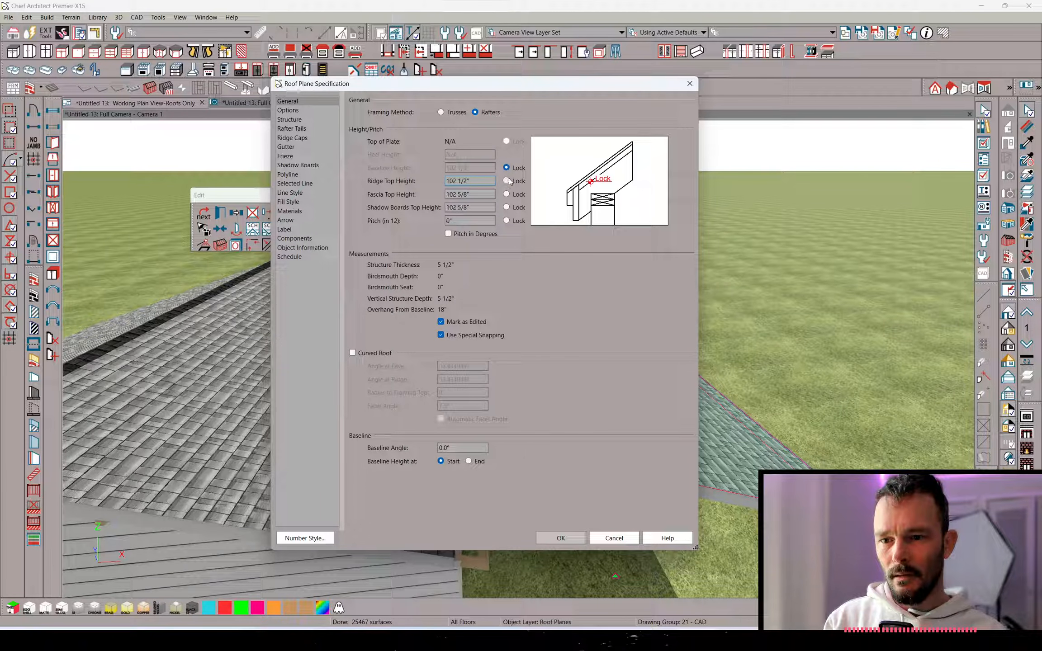
{"action": "double_click", "coordinate": [458, 220]}
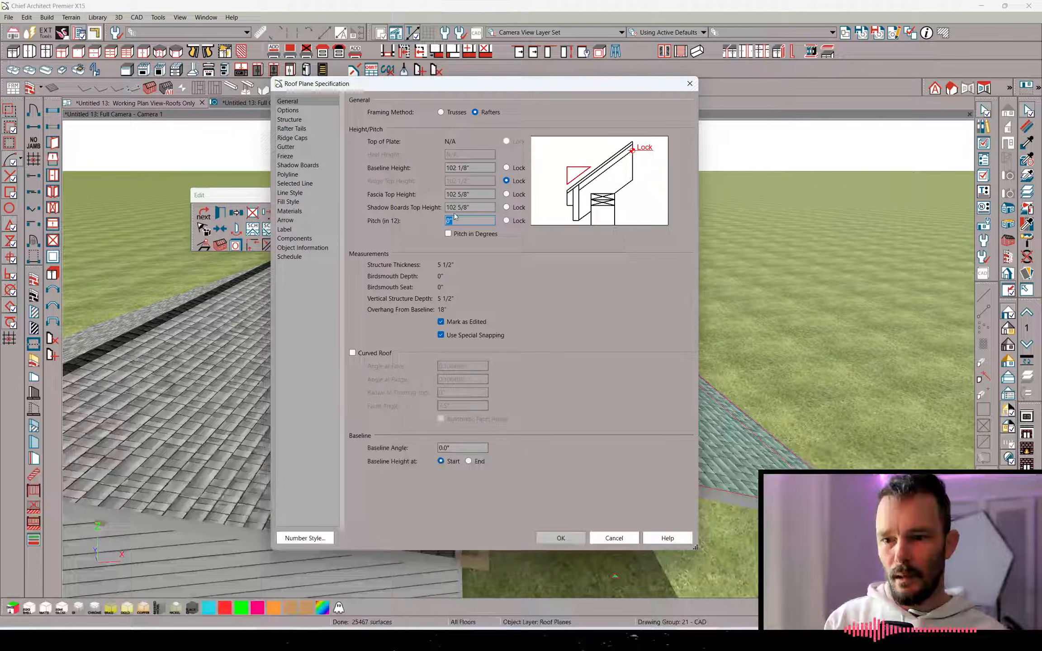
{"action": "double_click", "coordinate": [458, 194]}
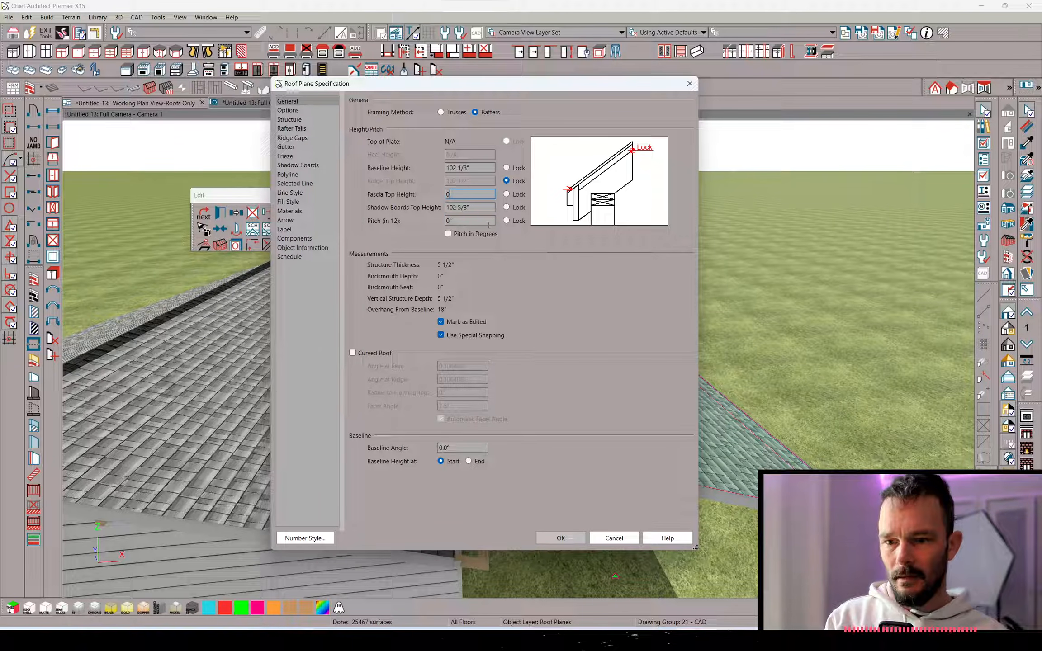
{"action": "type", "text": "012"}
{"action": "key", "text": "Tab"}
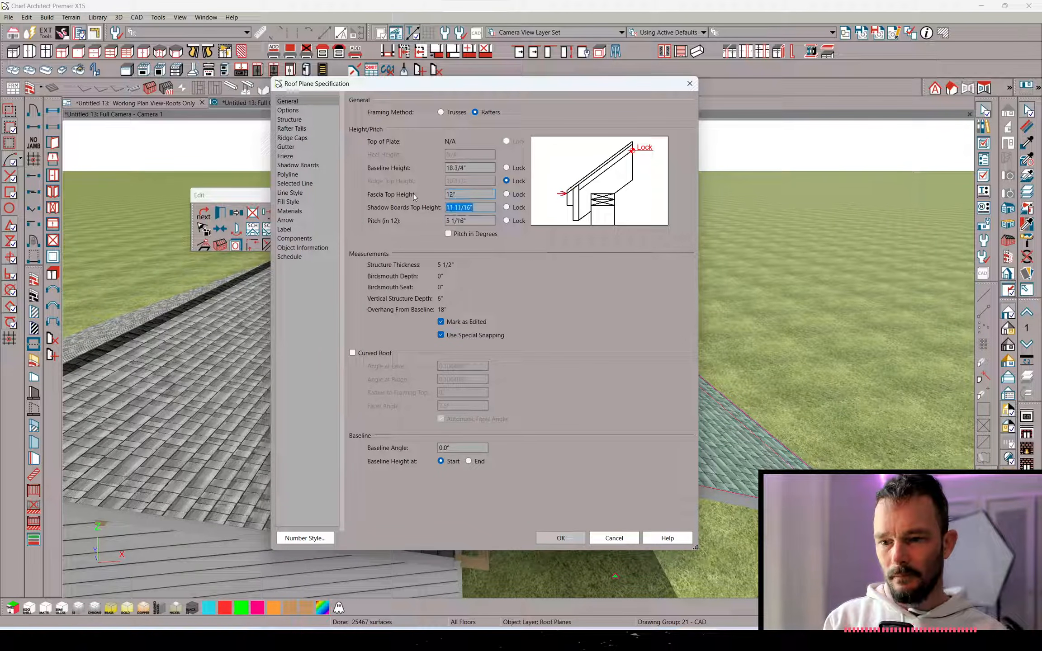
{"action": "left_click", "coordinate": [562, 536]}
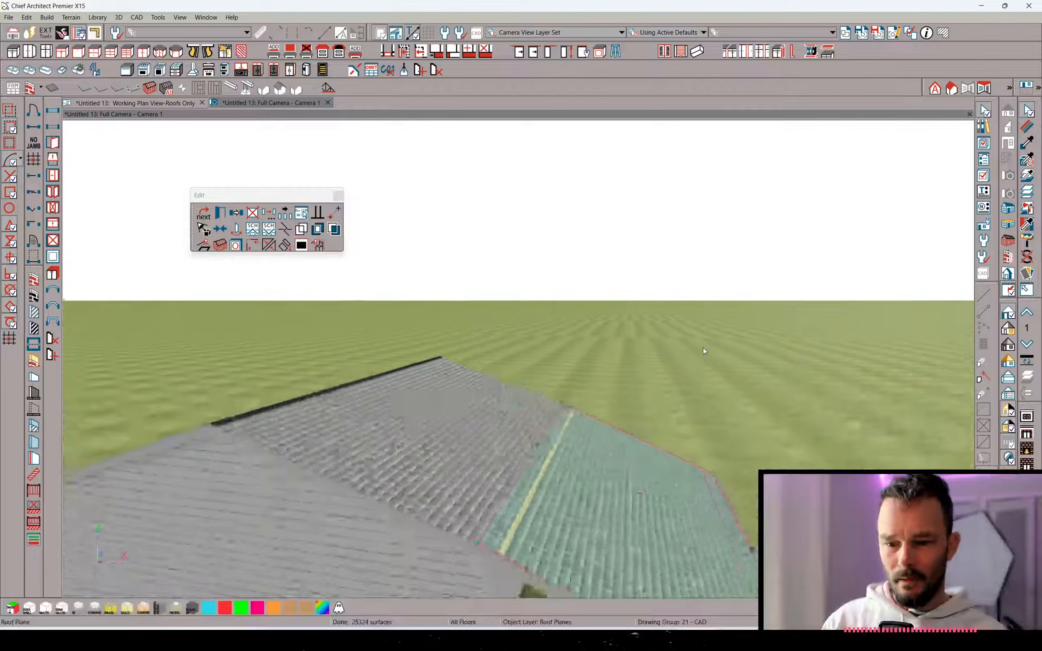
Pull the roof plane's outer edge in close to the wall and, with the ridge top locked, set its fascia top height to 12"
{"action": "left_click_drag", "start_coordinate": [702, 460], "coordinate": [516, 450]}
{"action": "key", "text": "ctrl+e"}
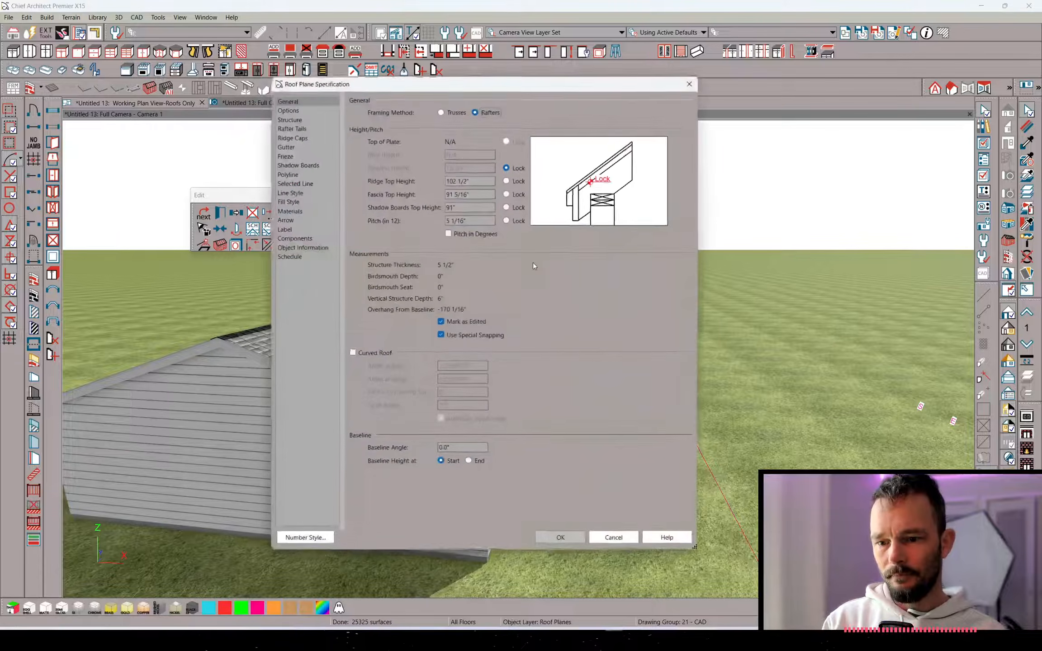
{"action": "left_click", "coordinate": [506, 180]}
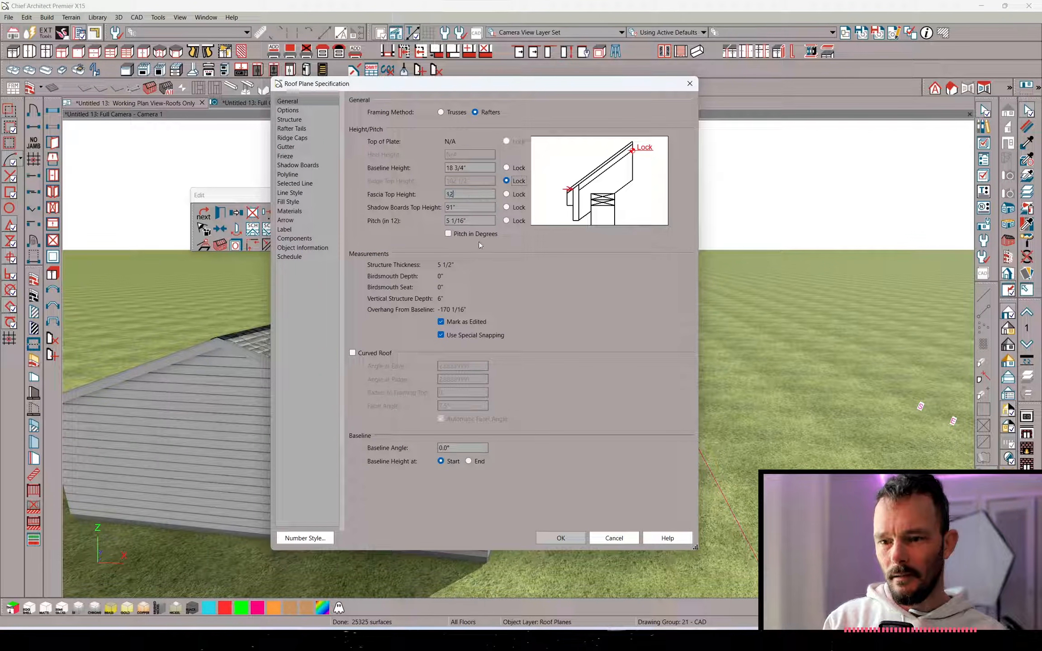
{"action": "left_click", "coordinate": [561, 538]}
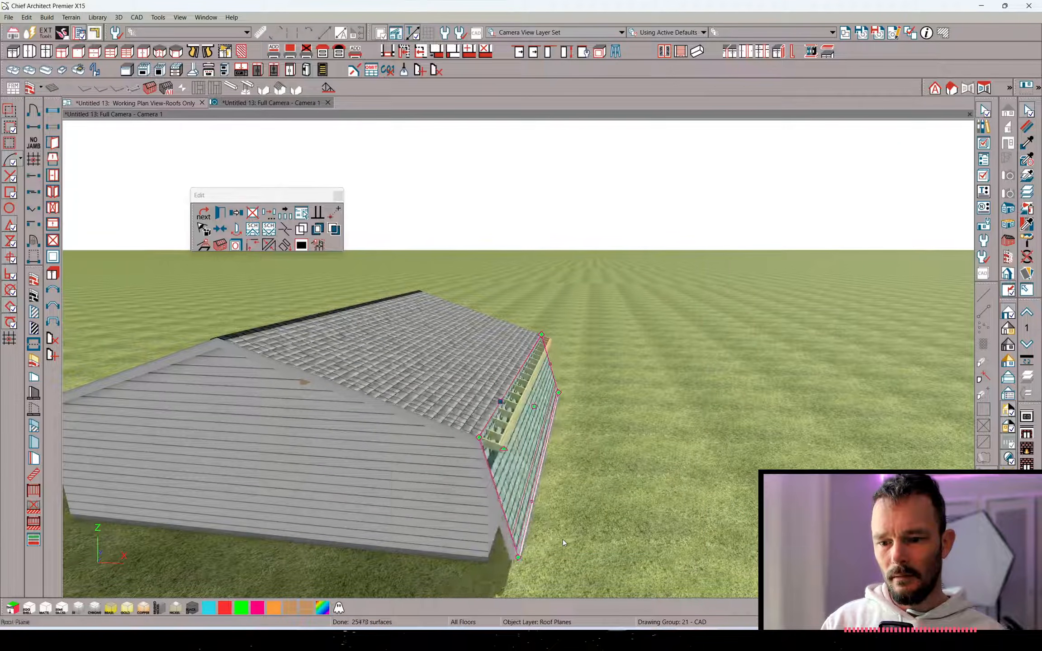
Hide the layers of the roof framing exposed along the eave, including Framing, Roof Blocking
{"action": "middle_click_drag", "start_coordinate": [559, 425], "coordinate": [624, 301]}
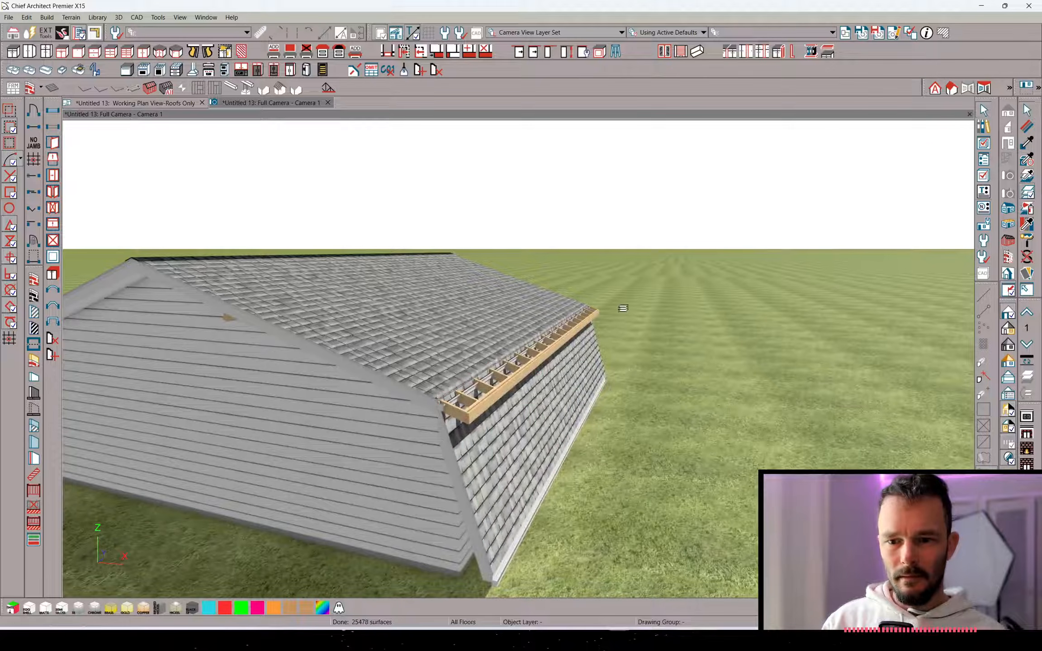
{"action": "left_click", "coordinate": [532, 360]}
{"action": "left_click", "coordinate": [533, 360]}
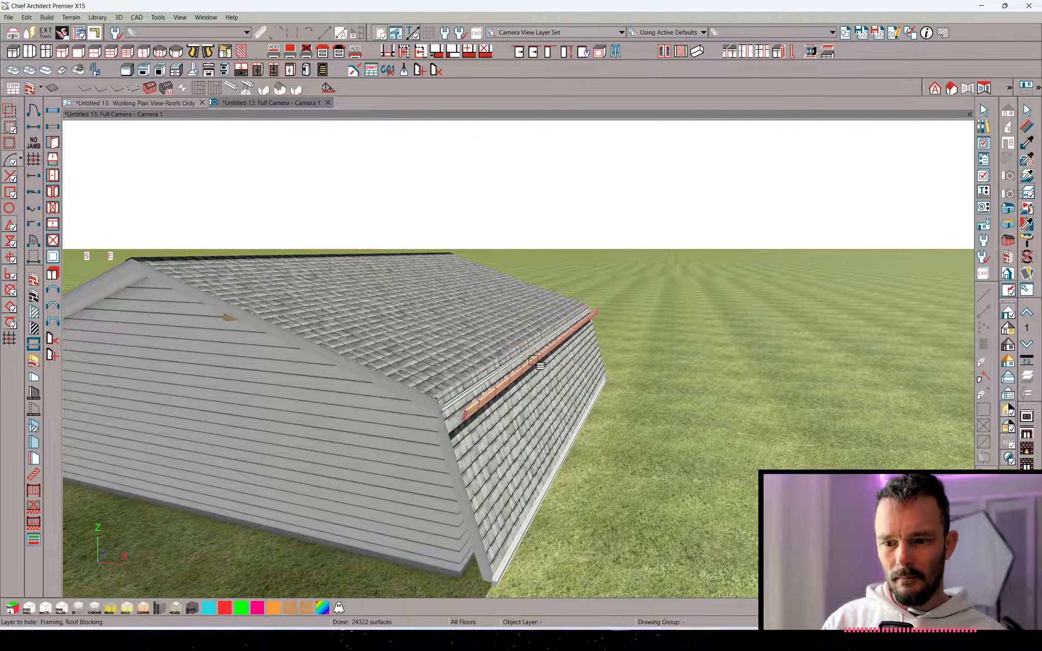
{"action": "middle_click_drag", "start_coordinate": [653, 399], "coordinate": [658, 390]}
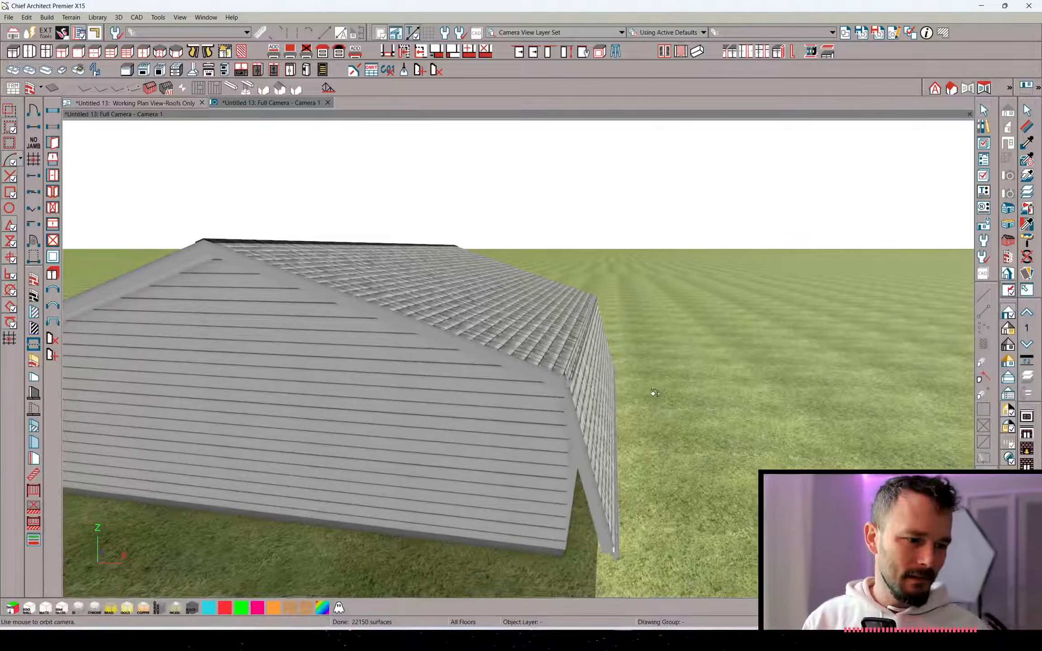
Review the steep roof plane's height and pitch settings and compare with the waterfall roof photo in the browser's forum topic
{"action": "left_click", "coordinate": [595, 418]}
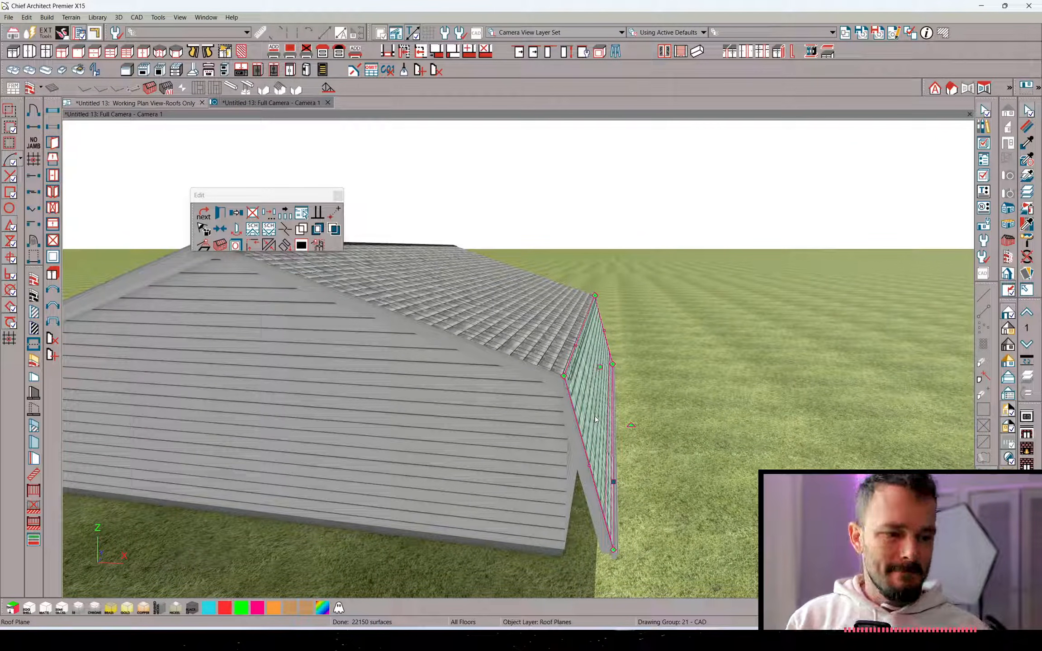
{"action": "double_click", "coordinate": [595, 420]}
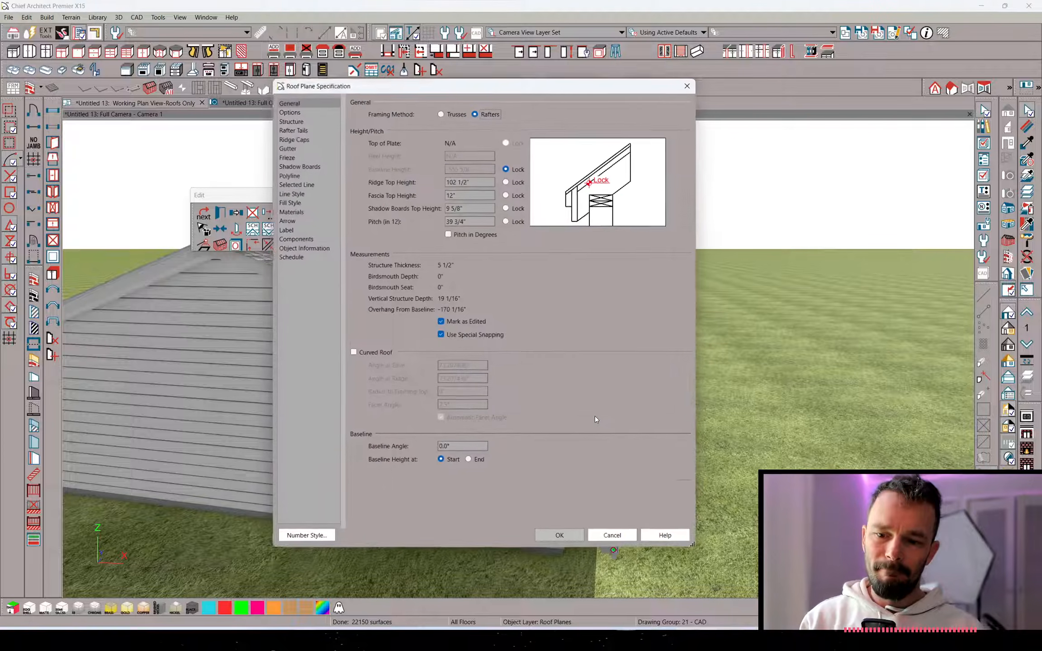
{"action": "left_click", "coordinate": [624, 537]}
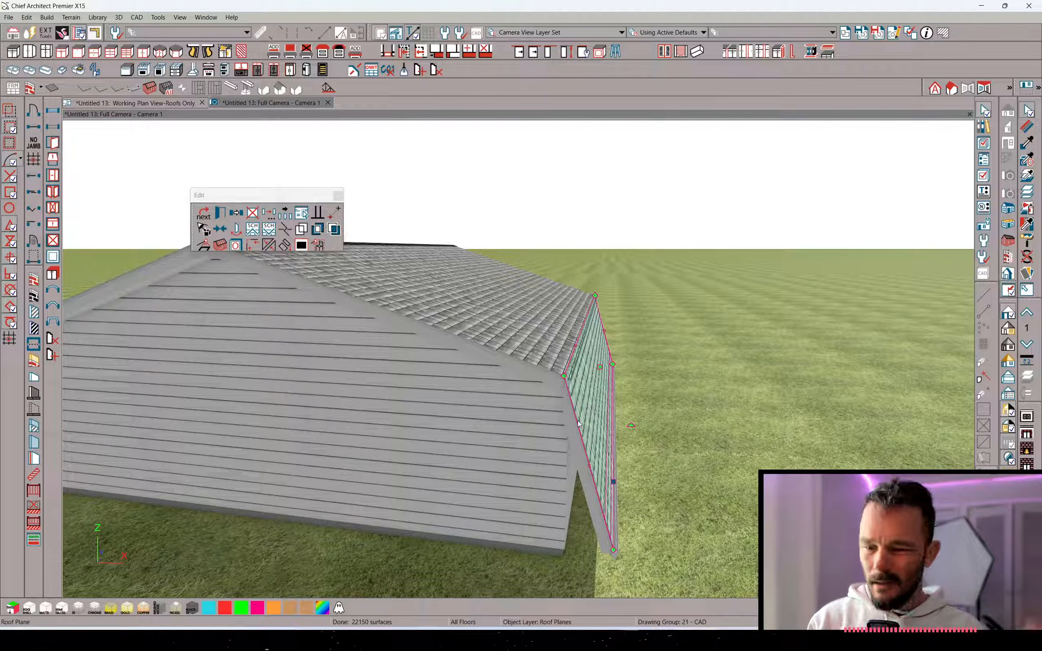
{"action": "key", "text": "alt+Tab"}
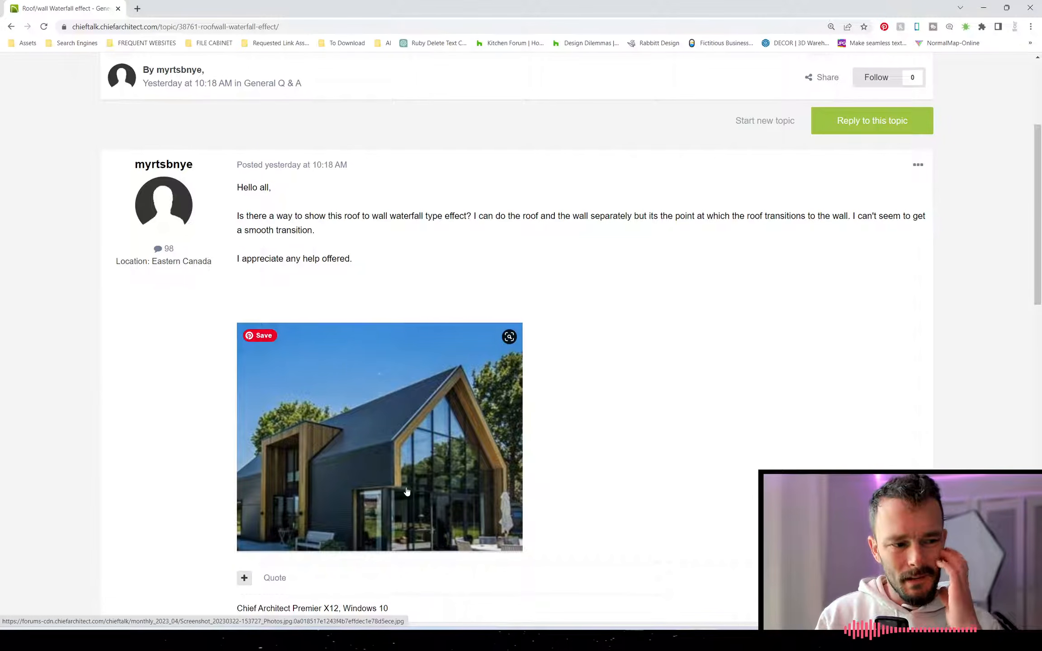
{"action": "key", "text": "alt+Tab"}
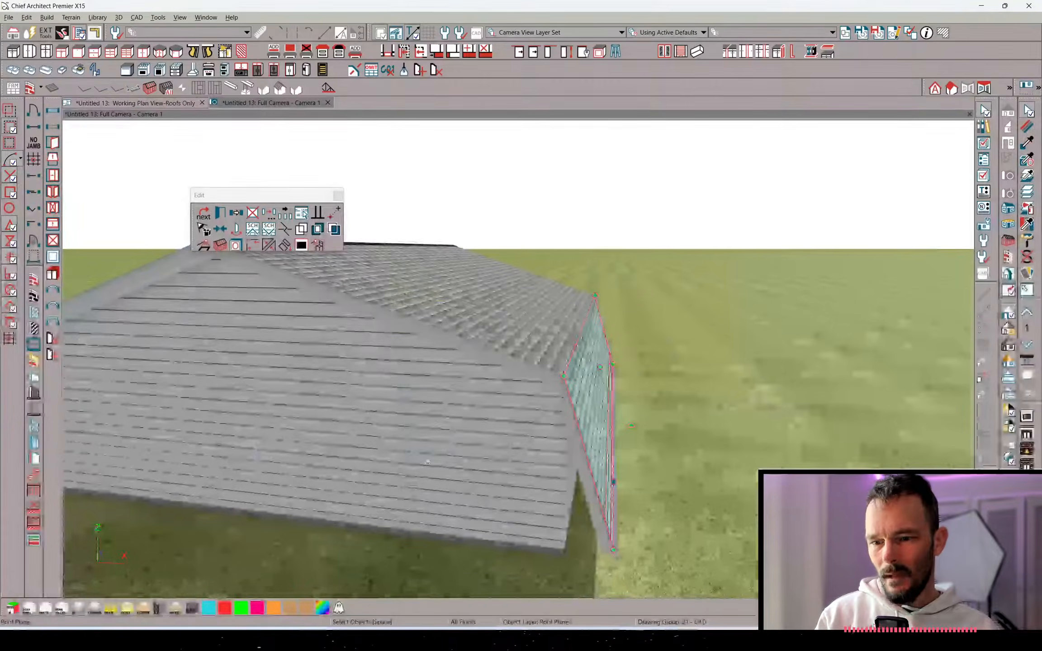
Delete the steep roof plane that runs down in front of the side wall
{"action": "right_click", "coordinate": [589, 400]}
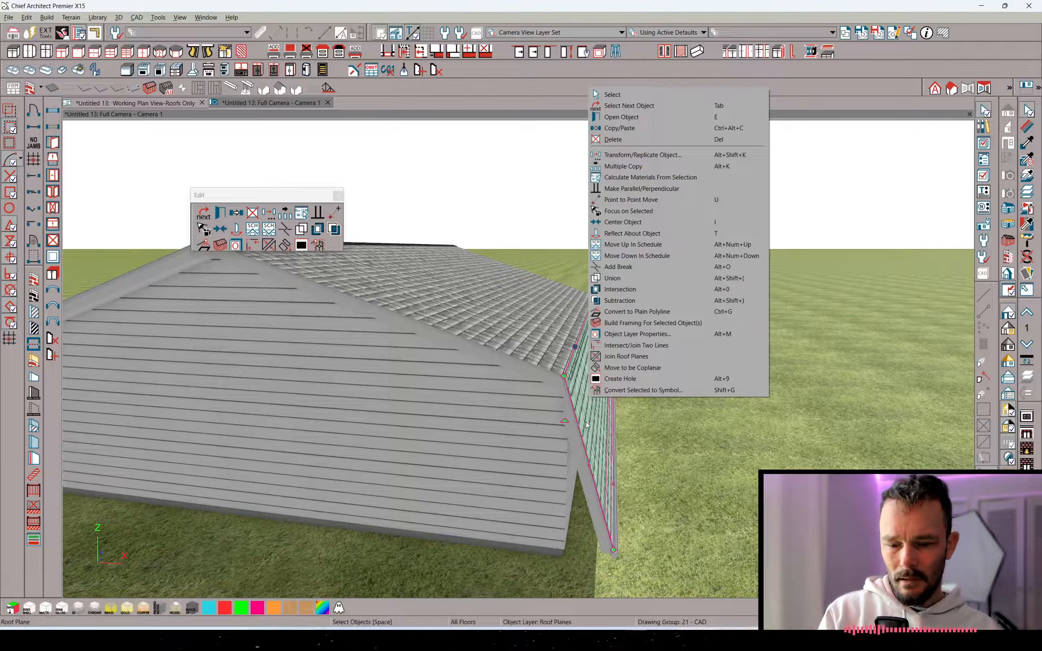
{"action": "left_click", "coordinate": [585, 422]}
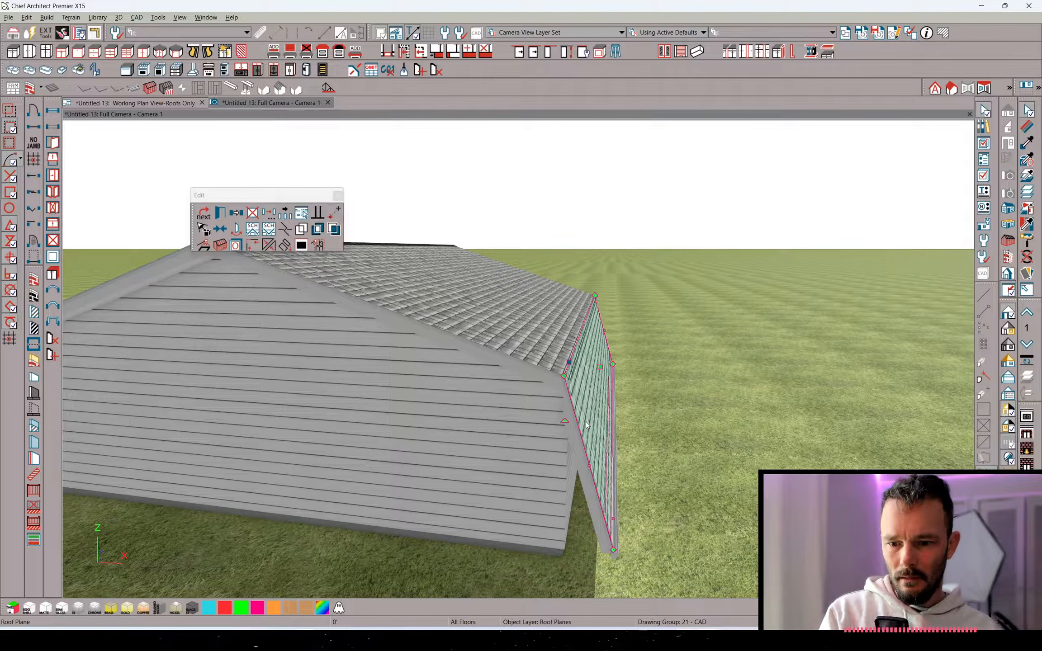
{"action": "key", "text": "Delete"}
Turn off the gutter on the selected eave edge of the main roof plane
{"action": "left_click", "coordinate": [556, 347]}
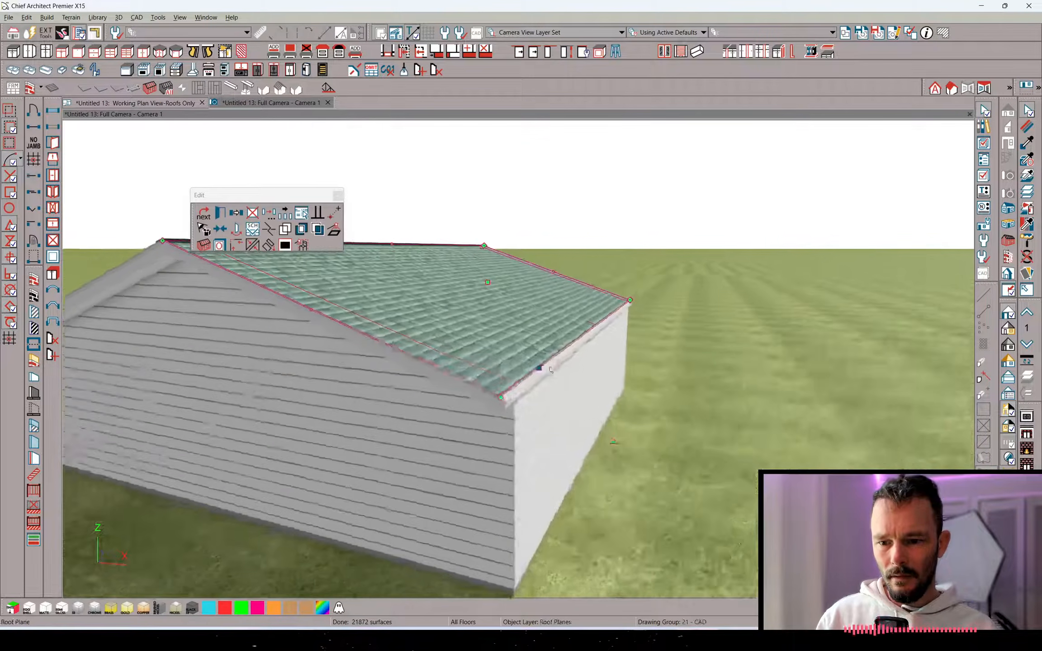
{"action": "middle_click_drag", "start_coordinate": [550, 370], "coordinate": [569, 378]}
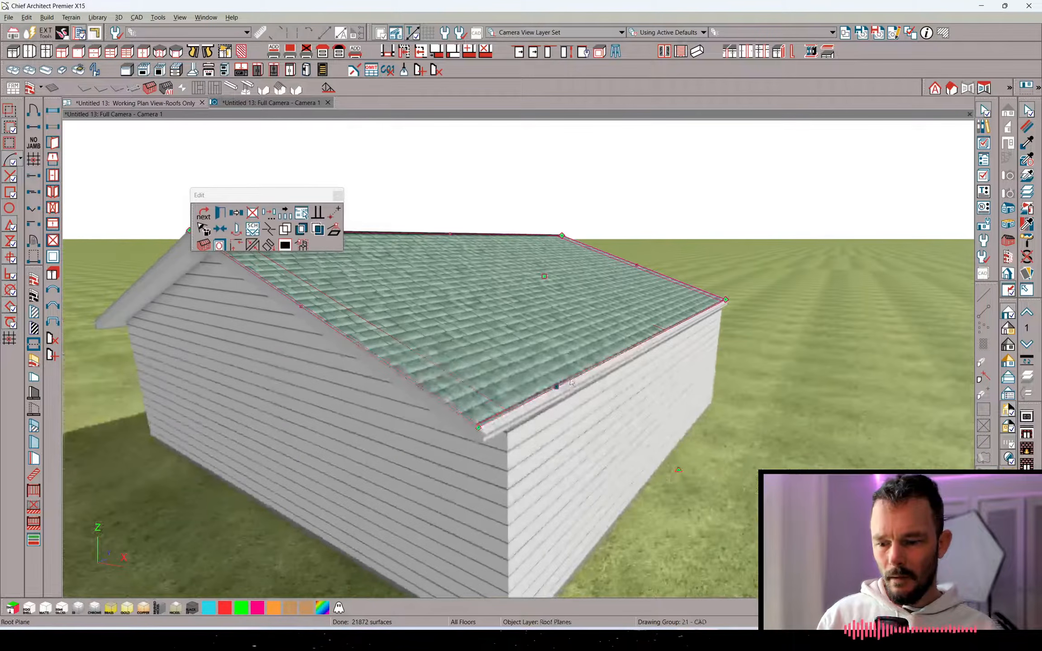
{"action": "double_click", "coordinate": [542, 362]}
{"action": "left_click", "coordinate": [316, 146]}
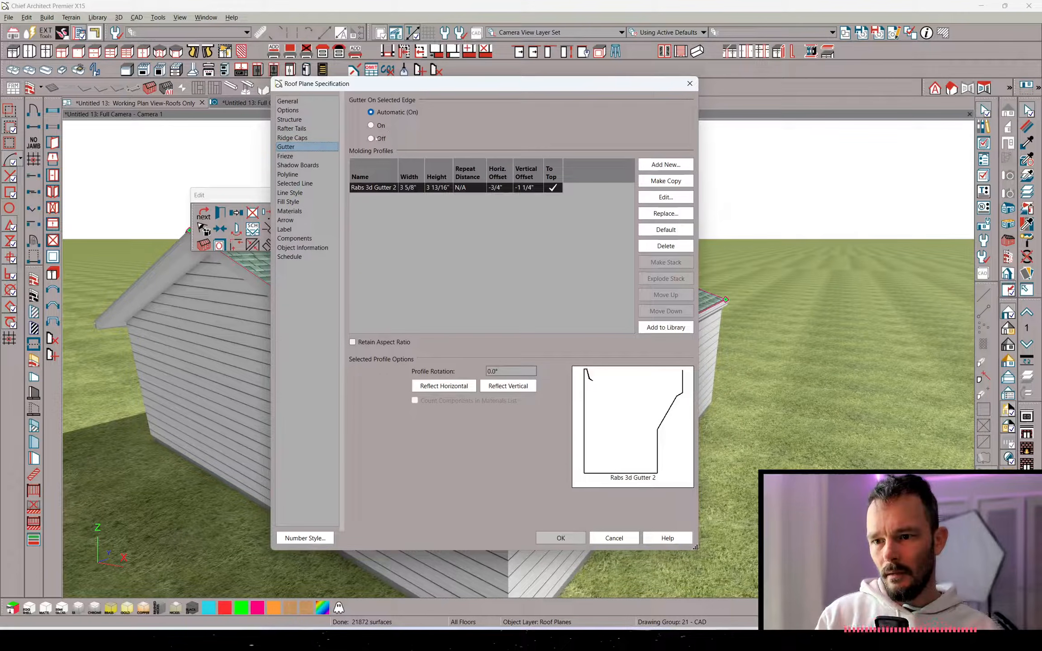
{"action": "left_click", "coordinate": [377, 138]}
Turn off the eave fascia, gable fascia and eave sub fascia in the roof plane's structure settings and apply the changes
{"action": "left_click", "coordinate": [302, 138]}
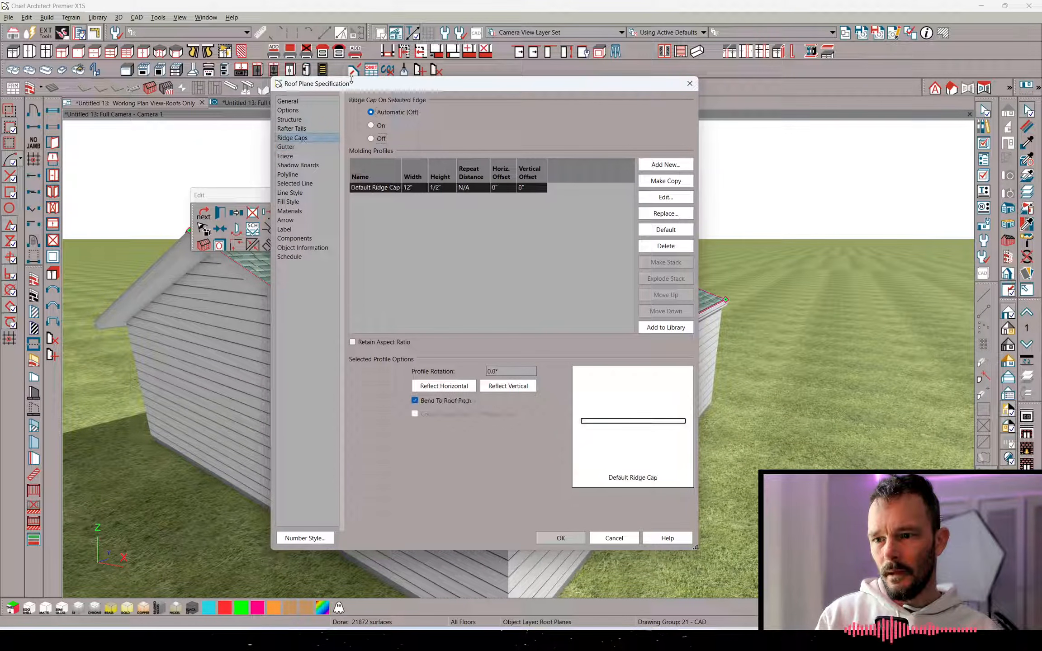
{"action": "left_click_drag", "start_coordinate": [351, 81], "coordinate": [718, 120]}
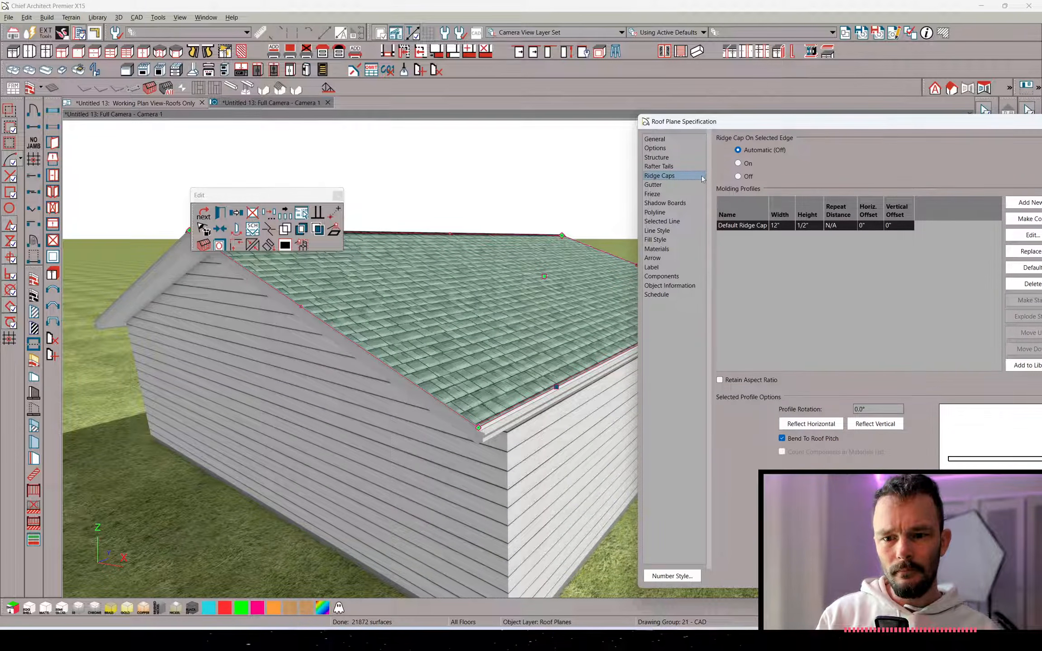
{"action": "left_click", "coordinate": [670, 167]}
{"action": "left_click", "coordinate": [678, 140]}
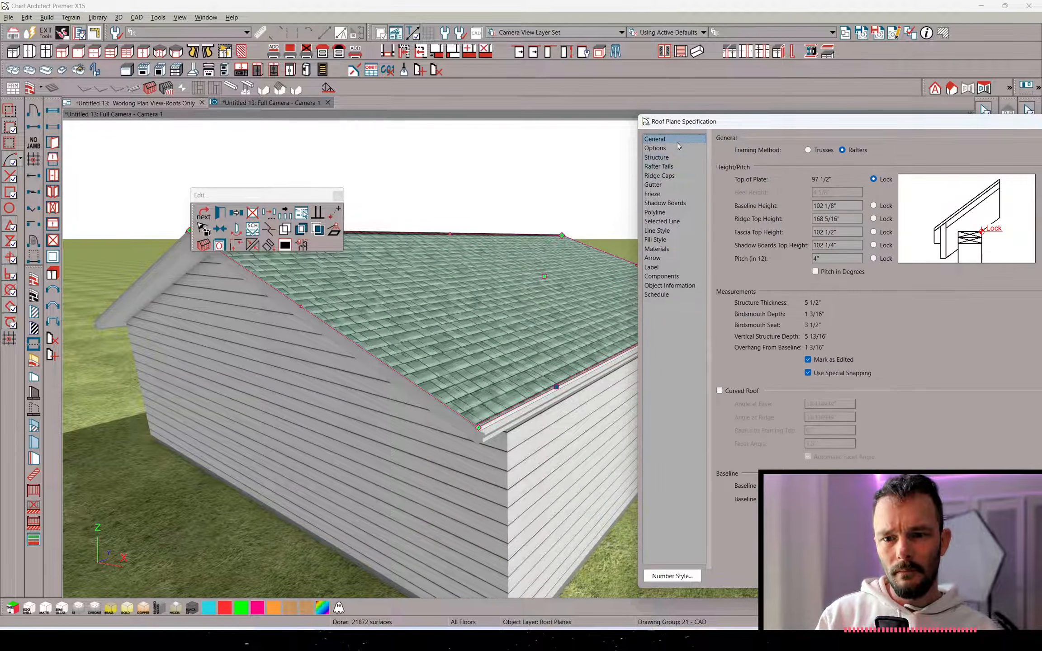
{"action": "left_click", "coordinate": [676, 157]}
{"action": "left_click_drag", "start_coordinate": [731, 123], "coordinate": [544, 92]}
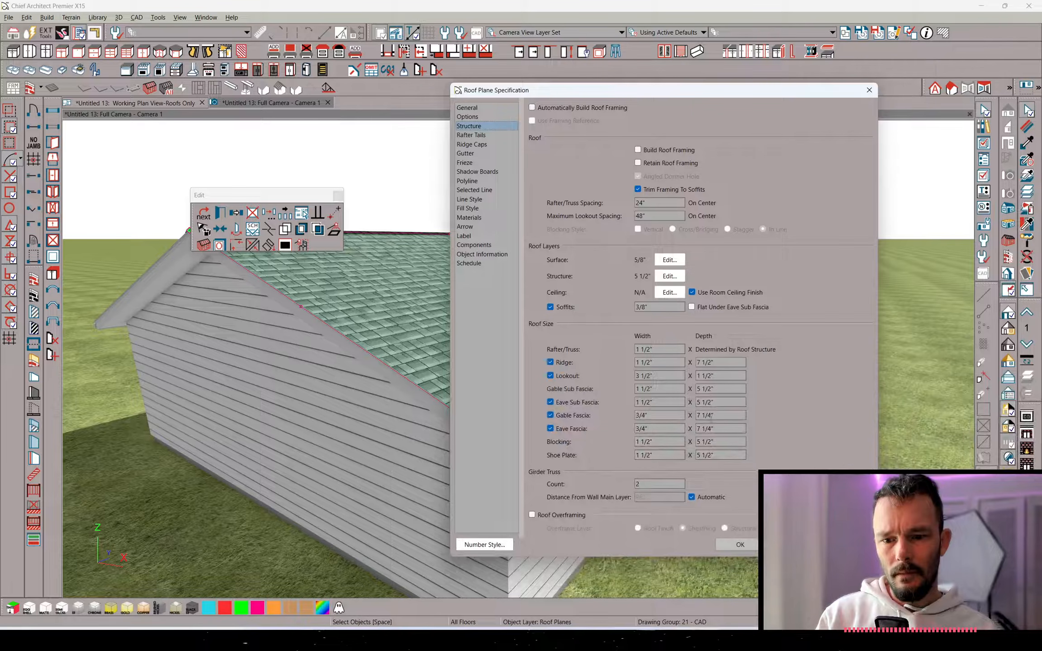
{"action": "left_click", "coordinate": [570, 425]}
{"action": "left_click", "coordinate": [567, 415]}
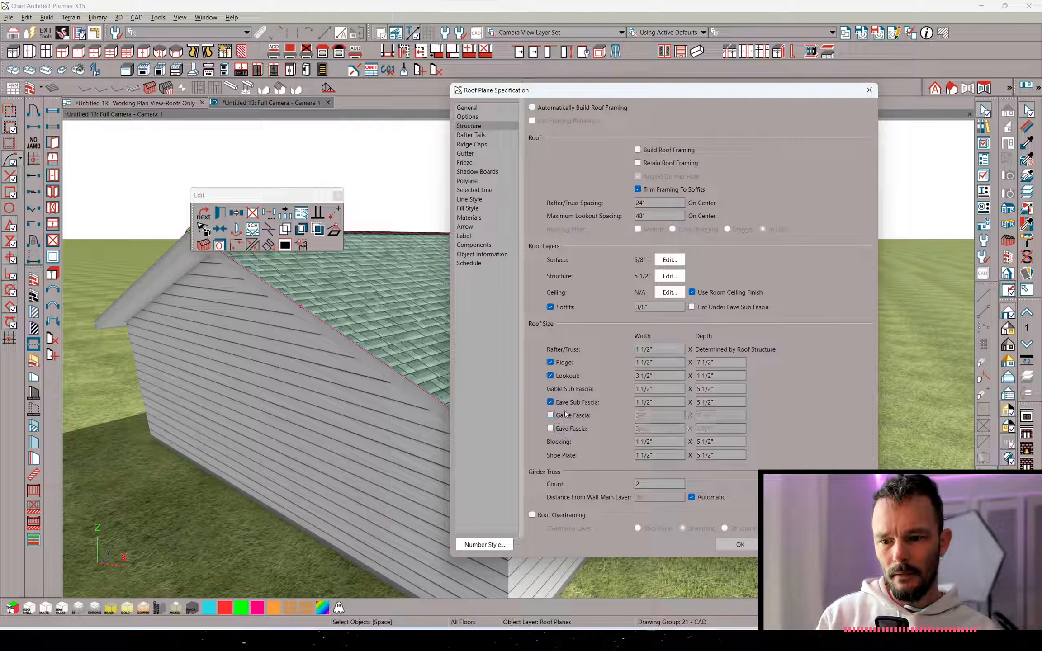
{"action": "left_click", "coordinate": [567, 404]}
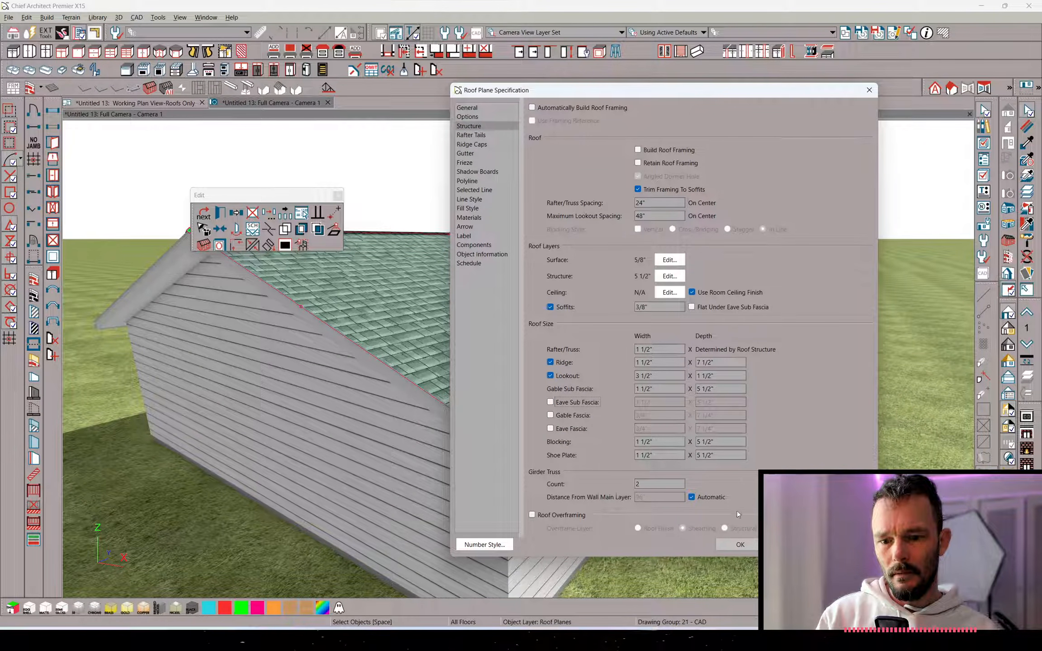
{"action": "left_click", "coordinate": [740, 544]}
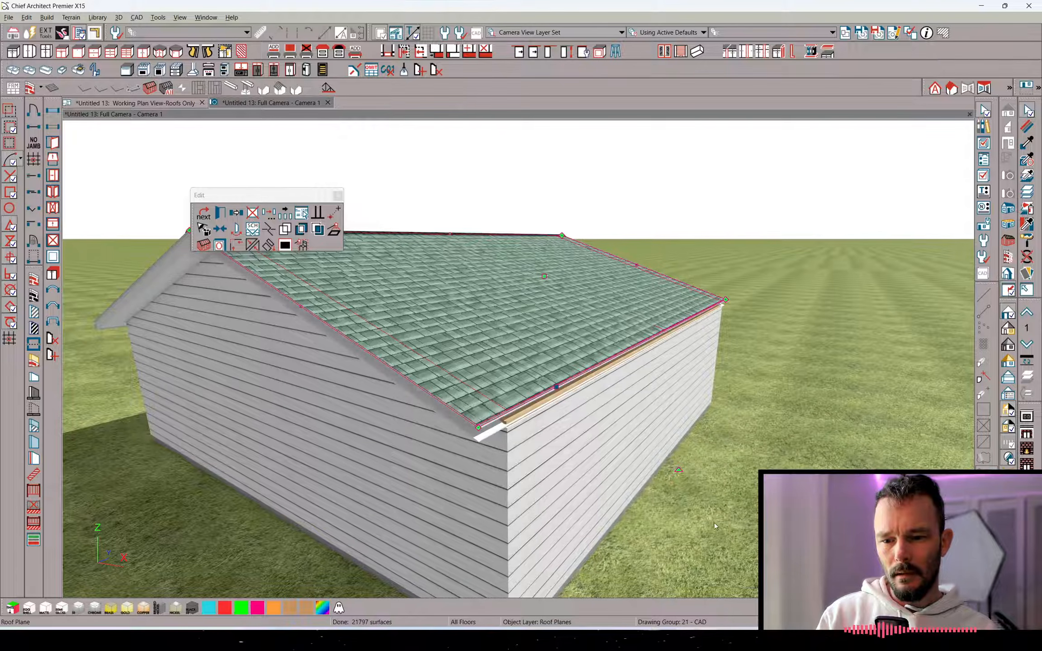
{"action": "key", "text": "Escape"}
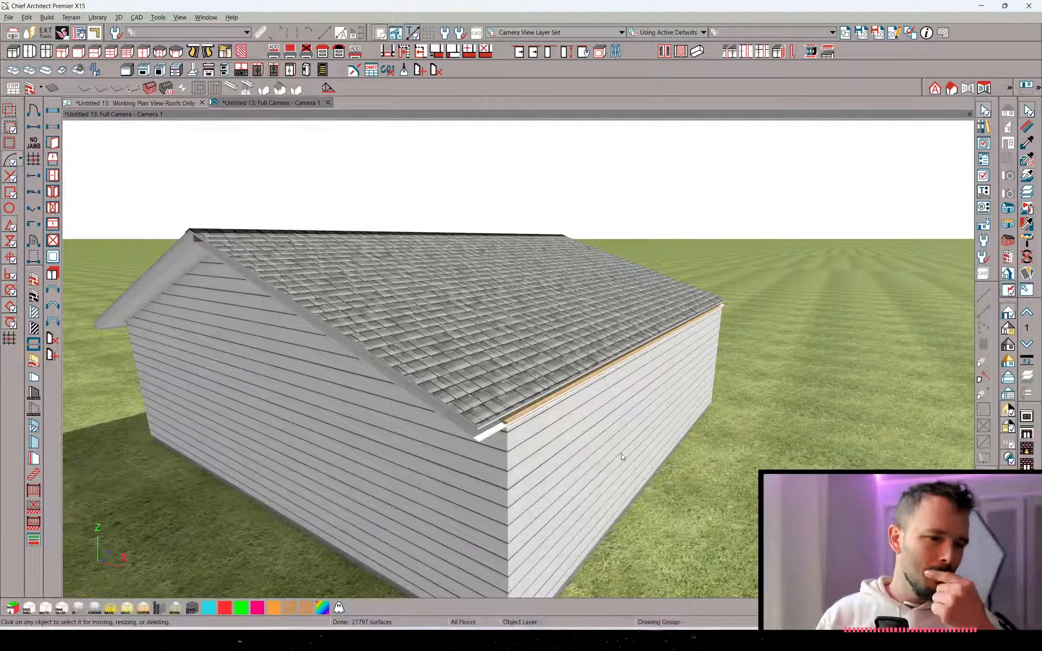
Sample the Rabs Comp Shingle Roof material from the roof plane and apply it to the side wall below the eave
{"action": "middle_click_drag", "start_coordinate": [621, 457], "coordinate": [620, 453]}
{"action": "scroll", "coordinate": [574, 410], "scroll_direction": "up", "scroll_amount": 3}
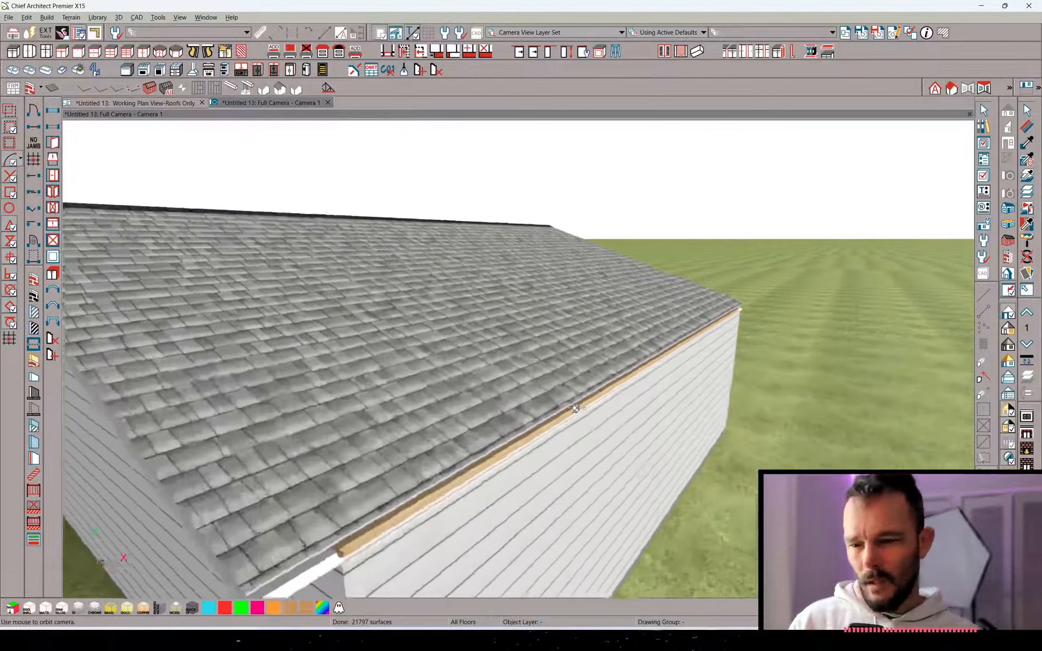
{"action": "middle_click_drag", "start_coordinate": [574, 410], "coordinate": [655, 308]}
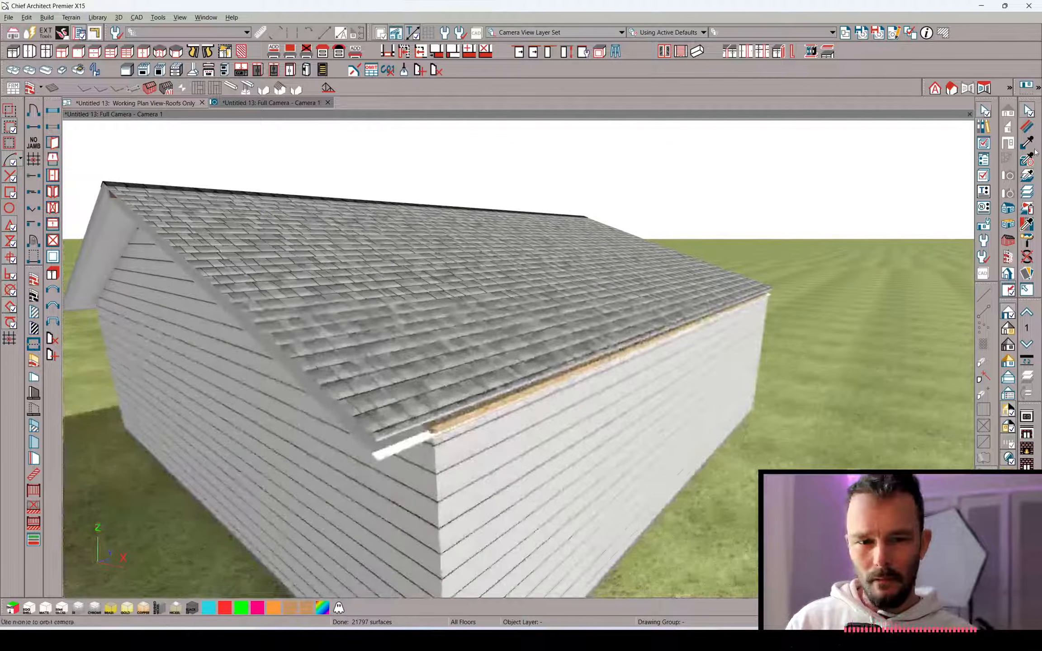
{"action": "key", "text": "e"}
{"action": "left_click", "coordinate": [656, 305]}
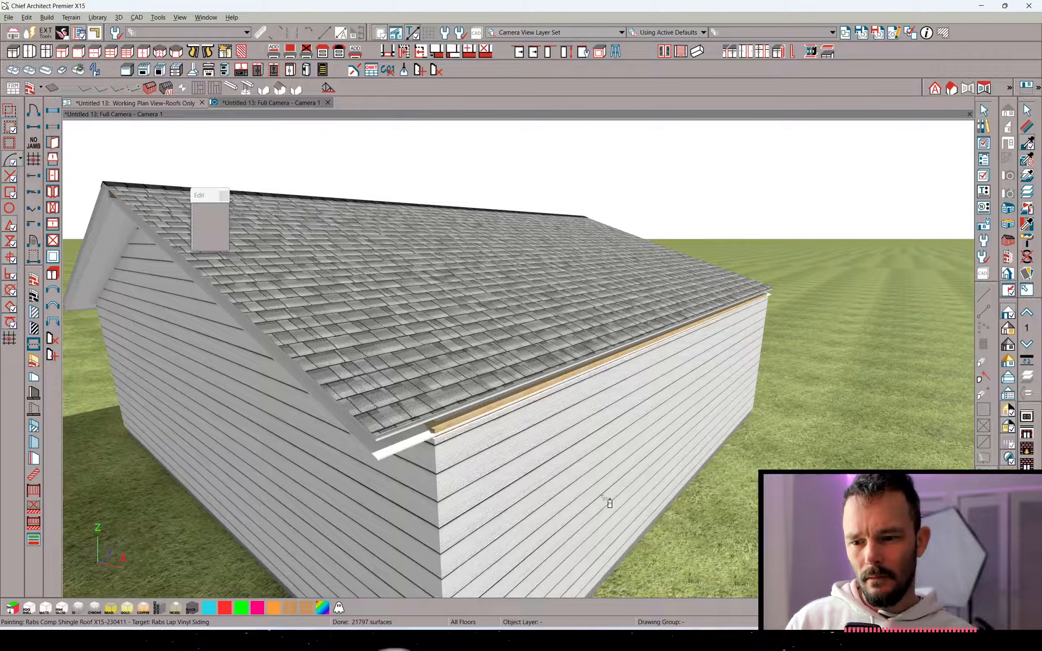
{"action": "left_click", "coordinate": [609, 502]}
{"action": "middle_click_drag", "start_coordinate": [610, 484], "coordinate": [609, 448]}
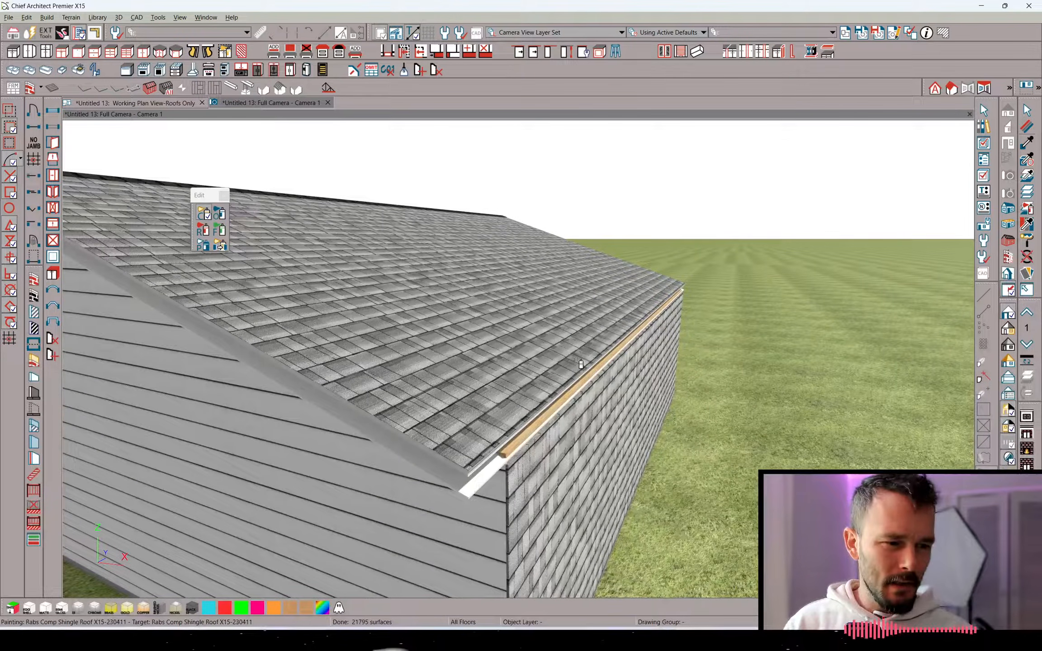
{"action": "mouse_move", "coordinate": [542, 358]}
{"action": "middle_mouse_down"}
{"action": "mouse_move", "coordinate": [543, 380]}
{"action": "mouse_move", "coordinate": [577, 324]}
{"action": "mouse_move", "coordinate": [587, 337]}
{"action": "middle_mouse_up"}
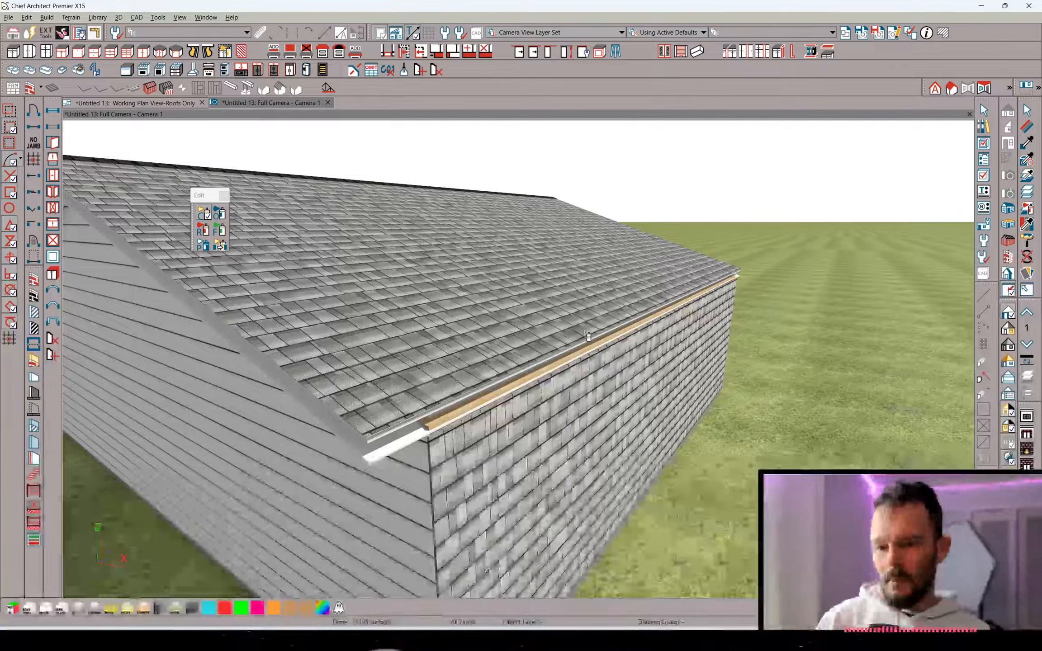
Turn the roof plane's eave sub fascia back on and display the Framing, Roof Blocking layer in the camera view
{"action": "middle_click_drag", "start_coordinate": [588, 337], "coordinate": [452, 221]}
{"action": "left_click", "coordinate": [451, 219]}
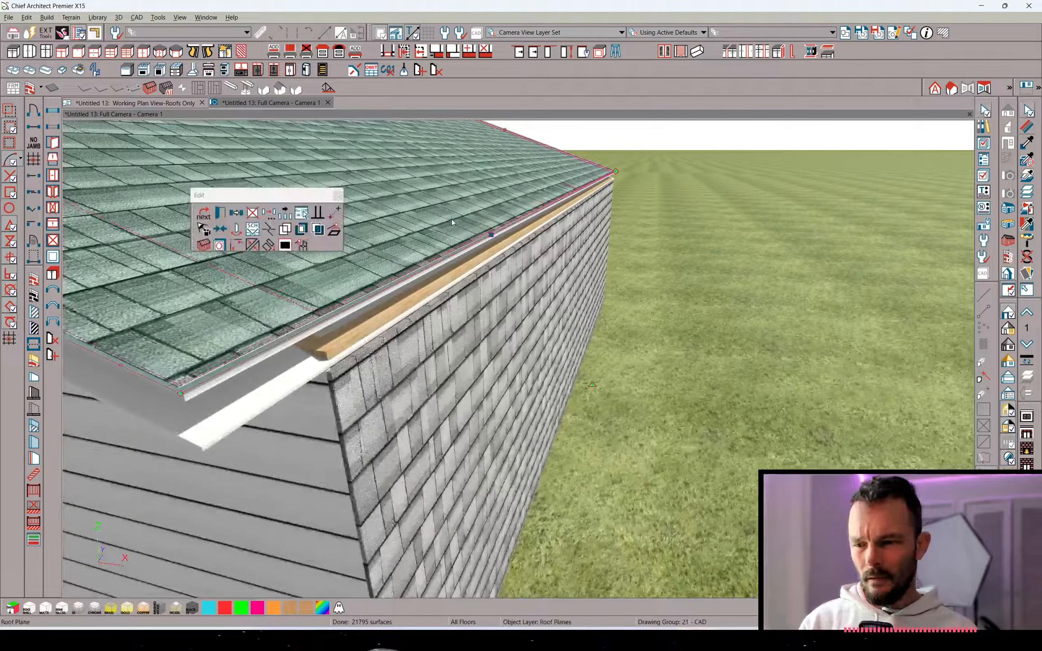
{"action": "key", "text": "Left"}
{"action": "key", "text": "Left"}
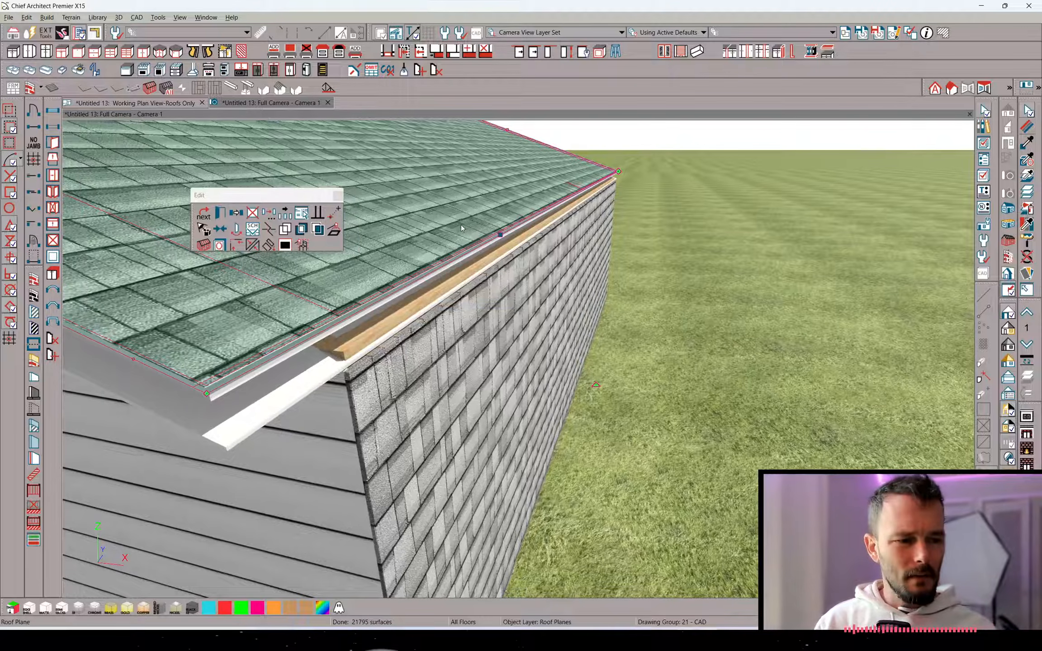
{"action": "double_click", "coordinate": [460, 225]}
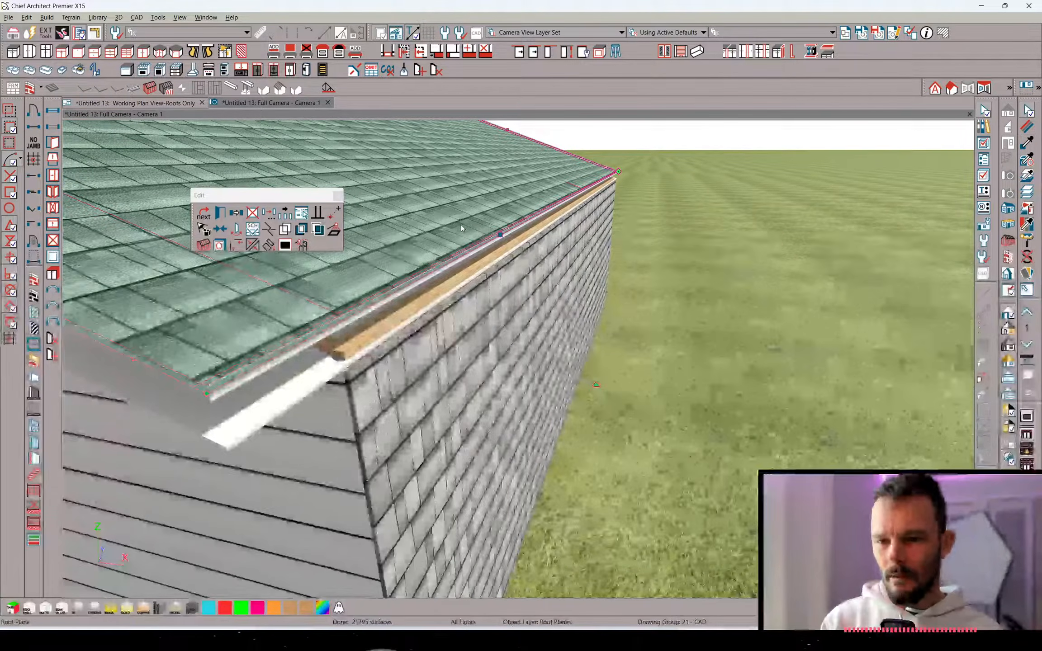
{"action": "left_click", "coordinate": [568, 403]}
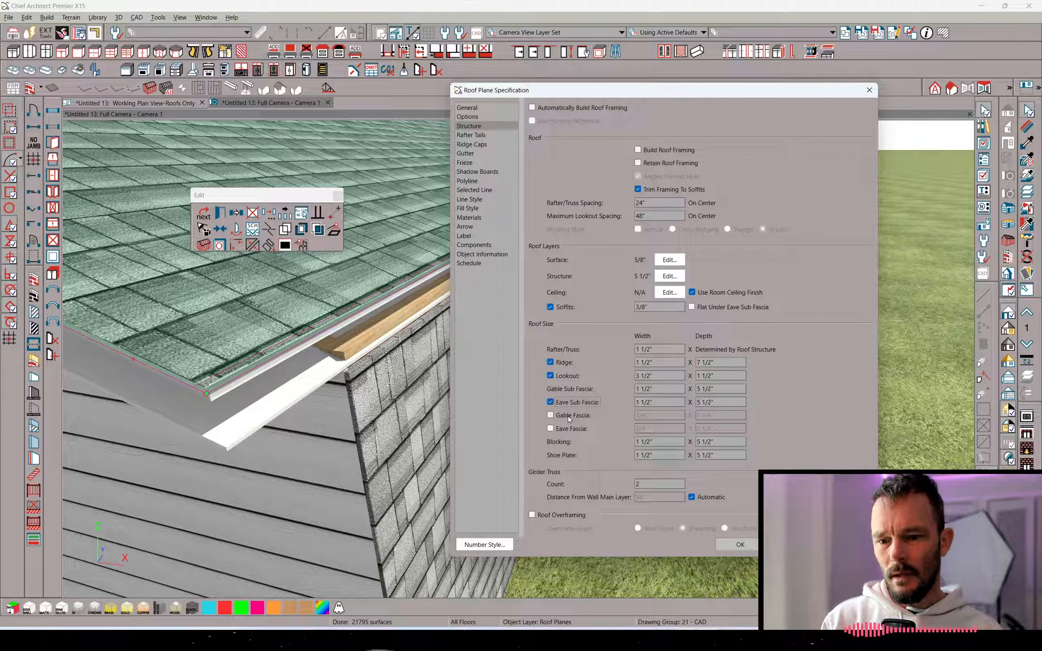
{"action": "left_click", "coordinate": [744, 547]}
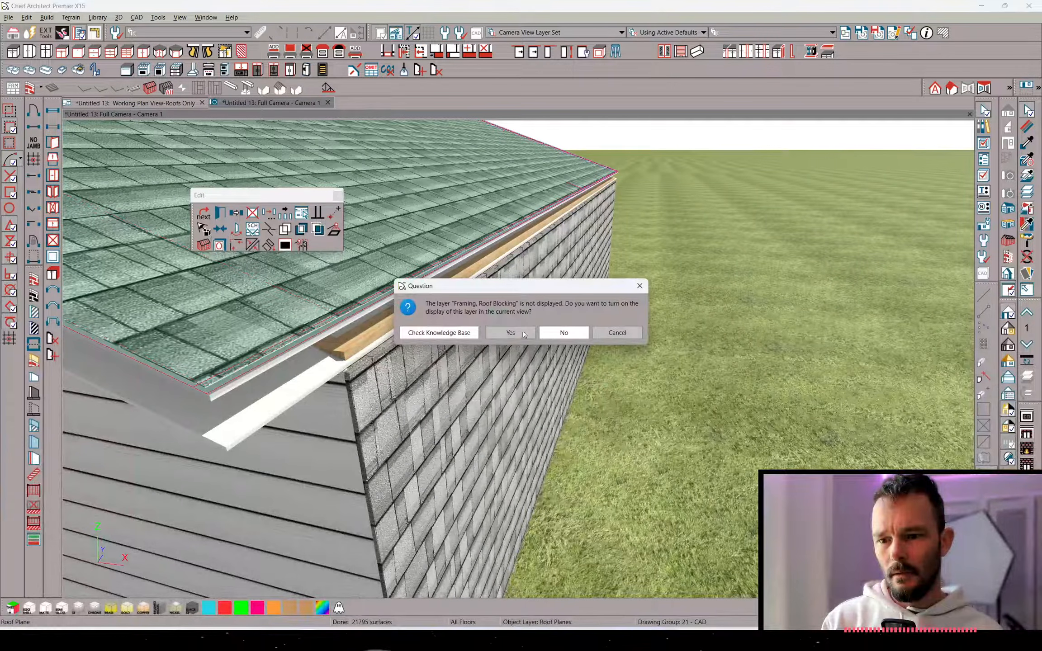
{"action": "left_click", "coordinate": [519, 334]}
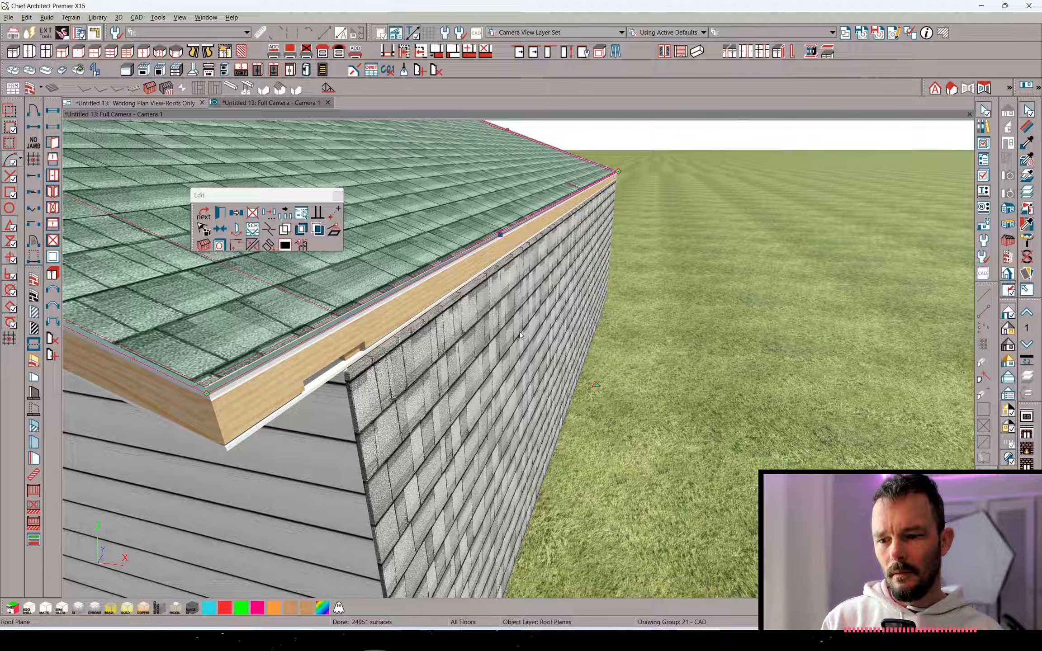
Turn the roof plane's eave fascia and gable fascia back on
{"action": "key", "text": "ctrl+e"}
{"action": "left_click", "coordinate": [573, 427]}
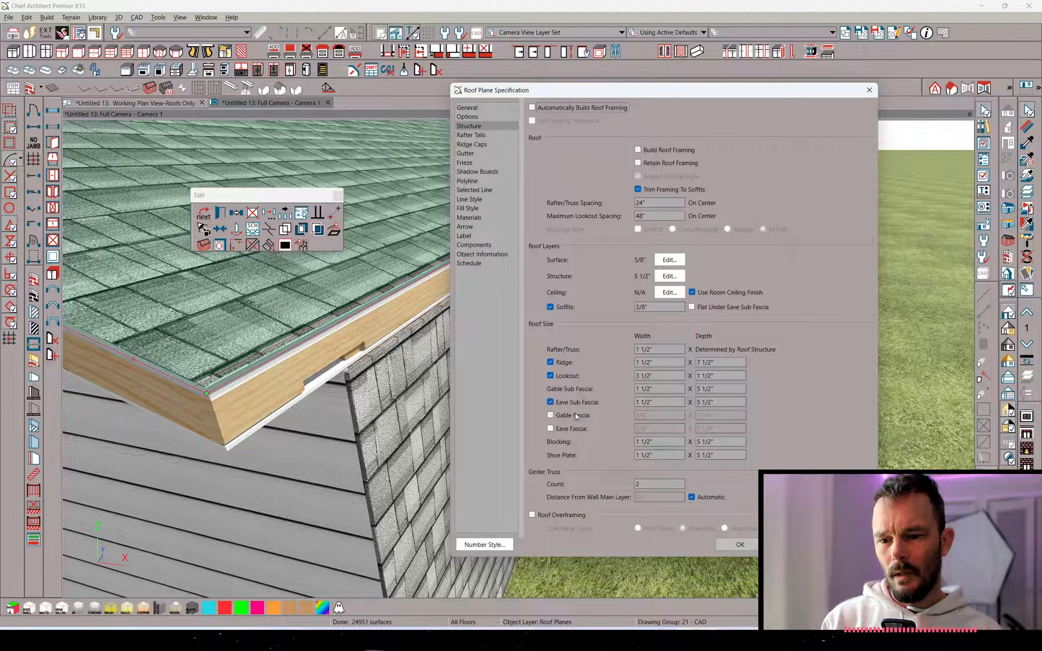
{"action": "left_click", "coordinate": [576, 414]}
{"action": "left_click", "coordinate": [749, 548]}
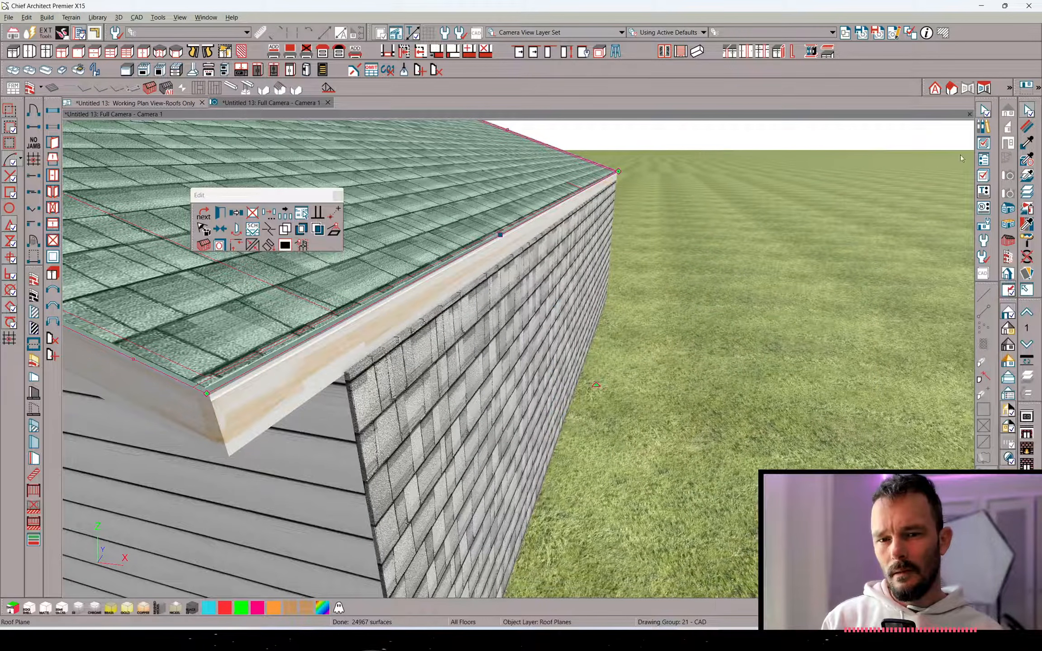
Apply the roof's Rabs Comp Shingle Roof material to the fascia boards with the Material Eyedropper
{"action": "left_click", "coordinate": [1027, 143]}
{"action": "left_click", "coordinate": [482, 200]}
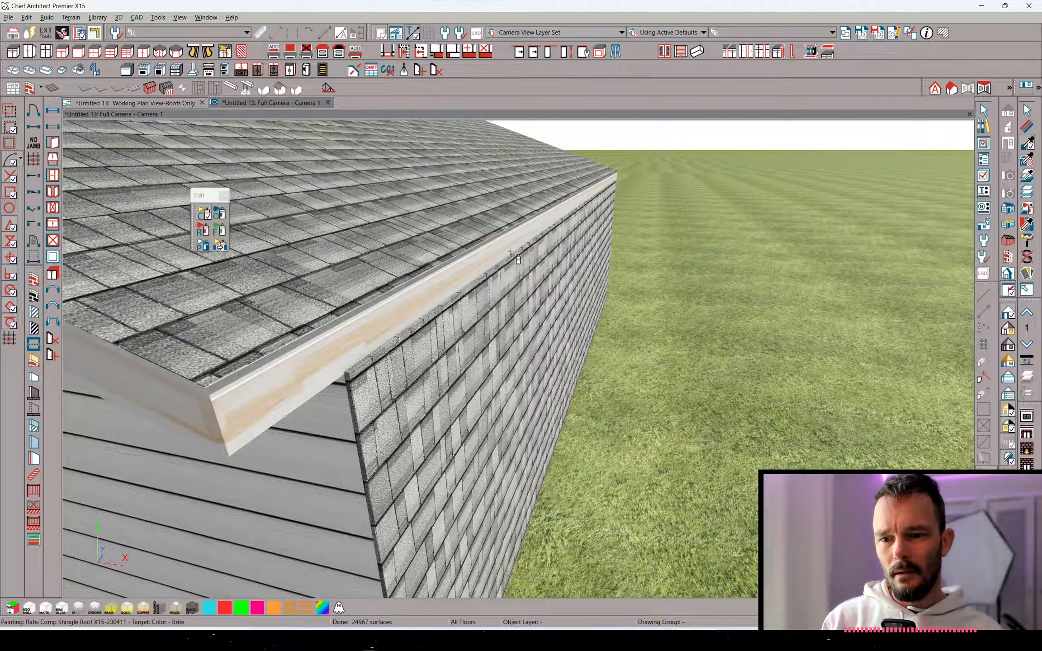
{"action": "left_click", "coordinate": [526, 406]}
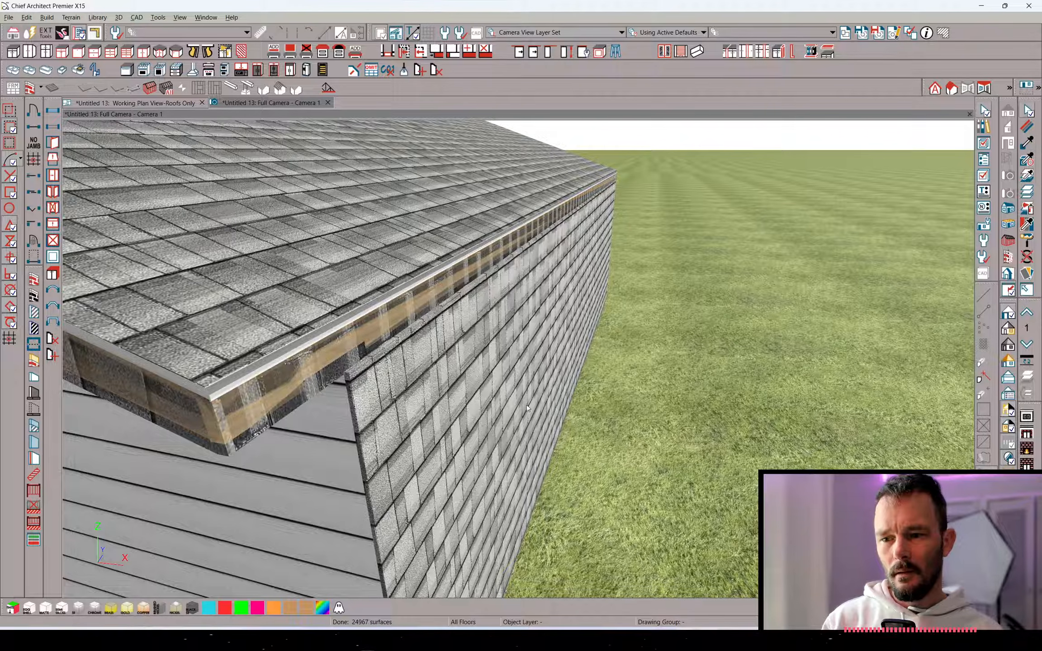
Hide the Framing, Roof Rafters layer by picking an exposed rafter with the Layer Hider
{"action": "middle_click_drag", "start_coordinate": [529, 408], "coordinate": [642, 249]}
{"action": "left_click_drag", "start_coordinate": [644, 250], "coordinate": [601, 251]}
{"action": "middle_click_drag", "start_coordinate": [602, 251], "coordinate": [448, 287]}
{"action": "scroll", "coordinate": [543, 280], "scroll_direction": "up", "scroll_amount": 4}
{"action": "key", "text": "space"}
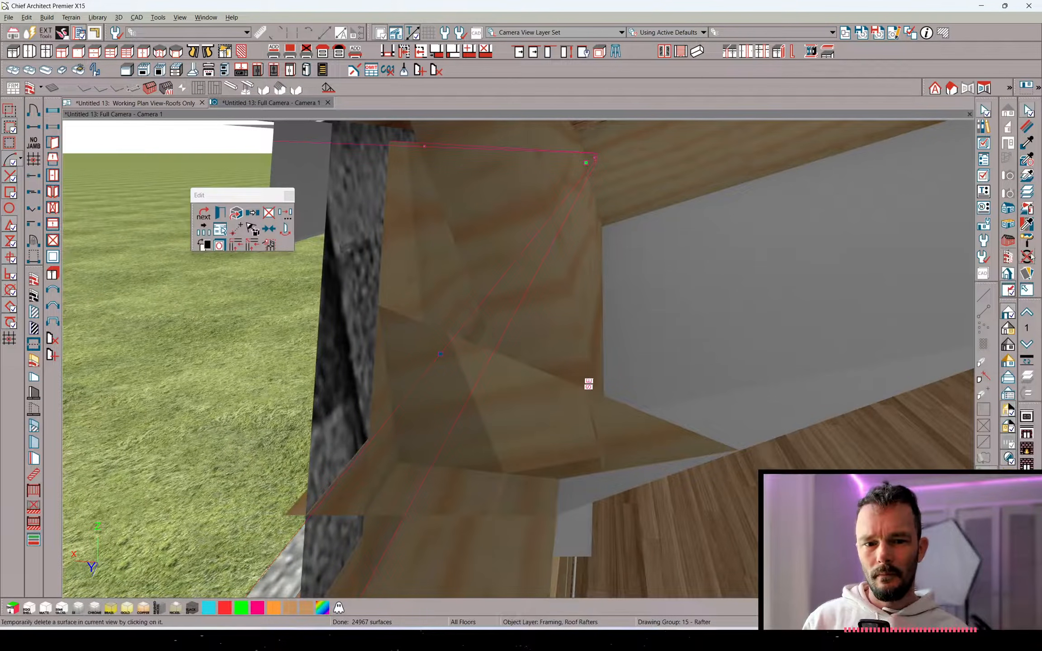
{"action": "left_click", "coordinate": [1028, 192]}
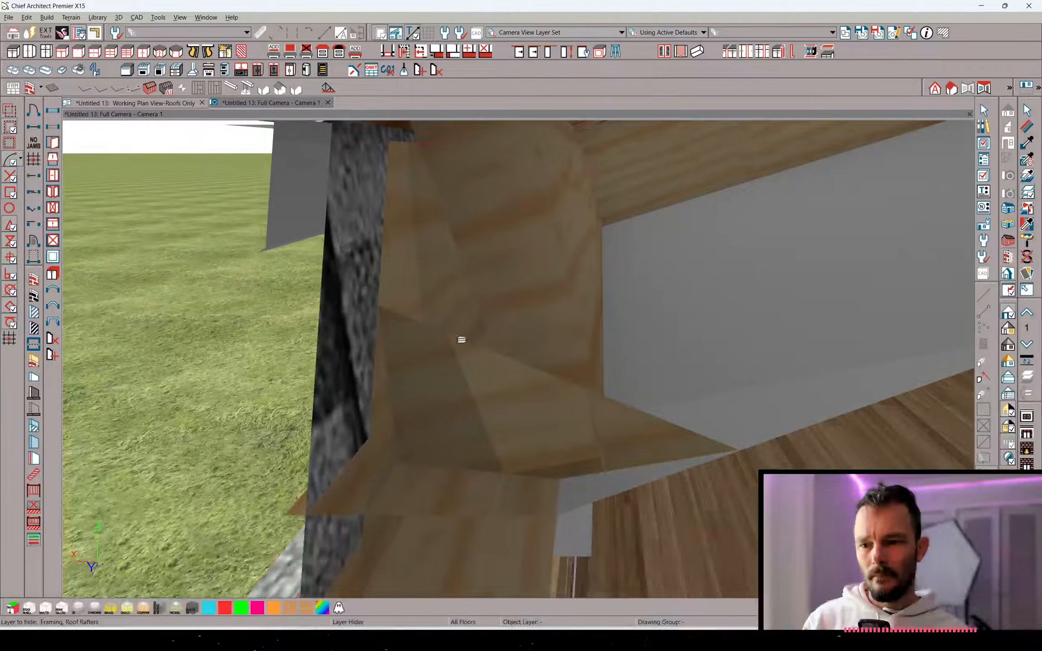
{"action": "left_click", "coordinate": [461, 340]}
{"action": "key", "text": "space"}
{"action": "scroll", "coordinate": [461, 340], "scroll_direction": "down", "scroll_amount": 5}
{"action": "middle_click_drag", "start_coordinate": [461, 339], "coordinate": [588, 377]}
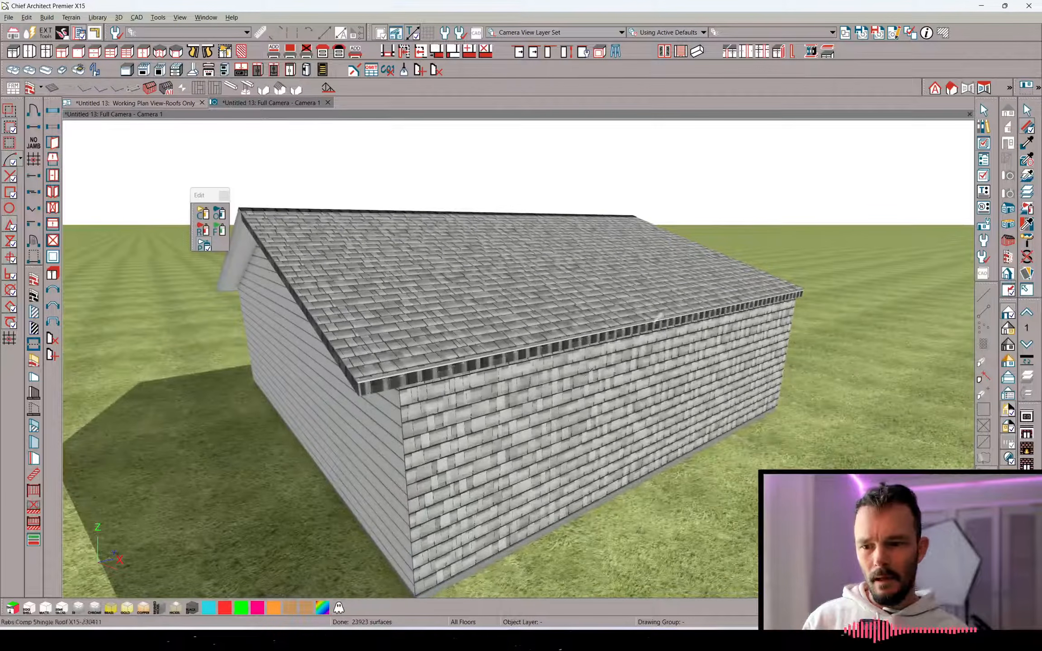
Review the texture settings of the Rabs Comp Shingle Roof material
{"action": "left_click", "coordinate": [728, 223]}
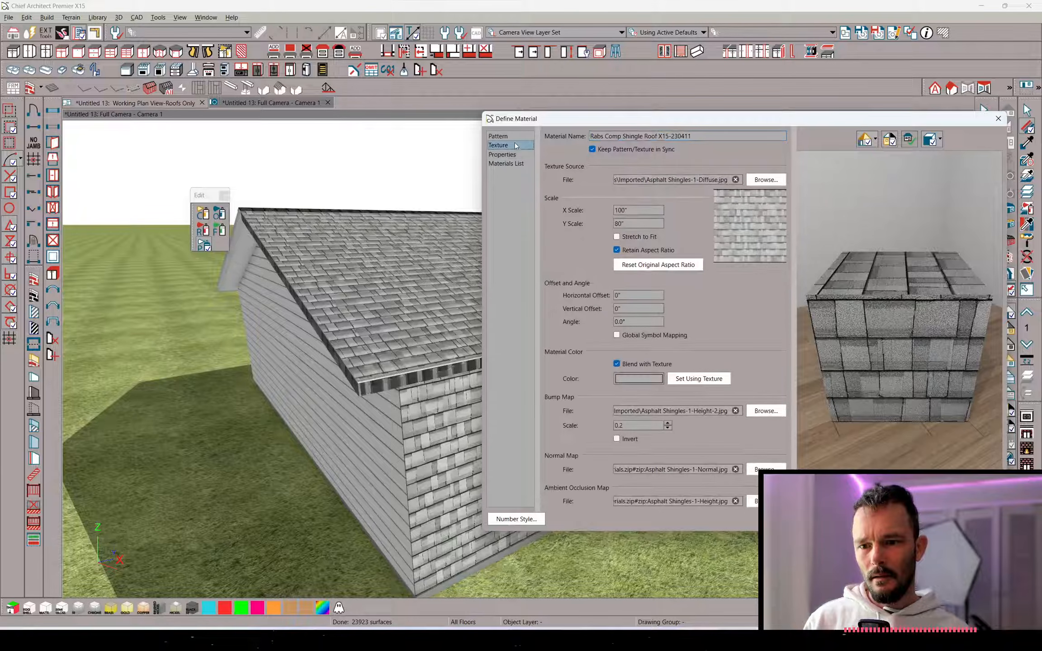
{"action": "key", "text": "Return"}
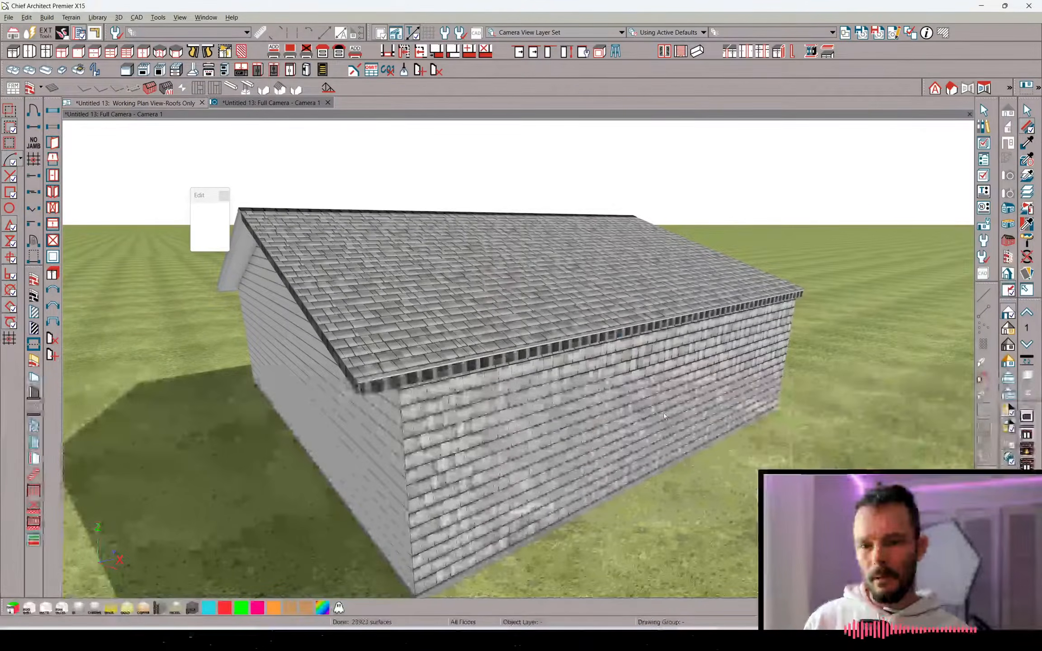
{"action": "scroll", "coordinate": [663, 413], "scroll_direction": "up", "scroll_amount": 5}
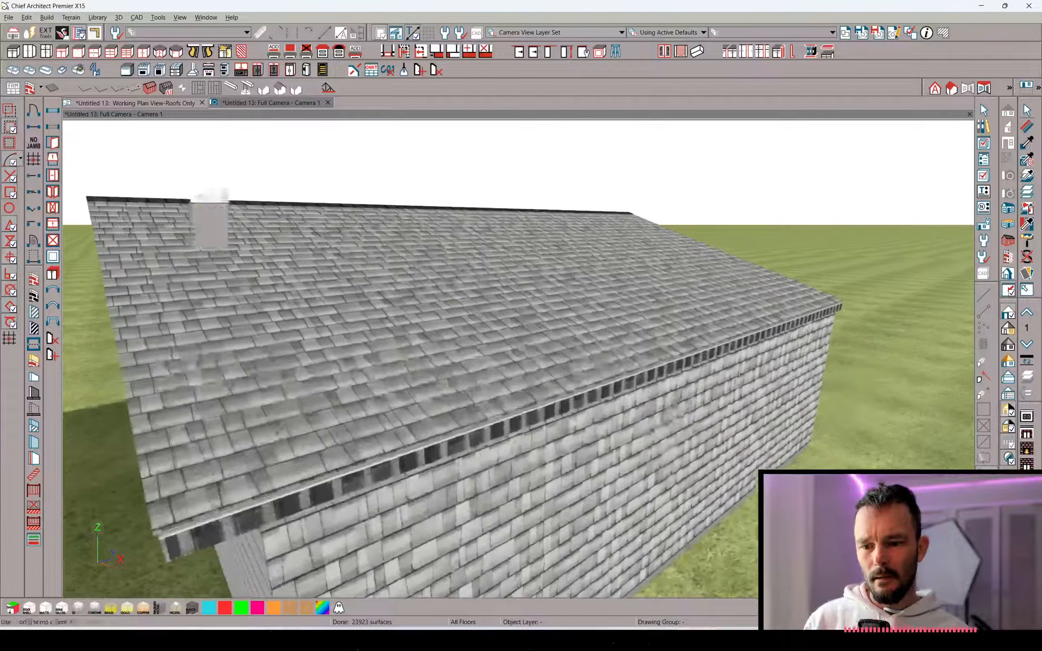
Try to repaint the eave fascia with the shingle material sampled beside the eave and inspect the roof-to-wall edge
{"action": "left_click", "coordinate": [1027, 144]}
{"action": "left_click", "coordinate": [604, 411]}
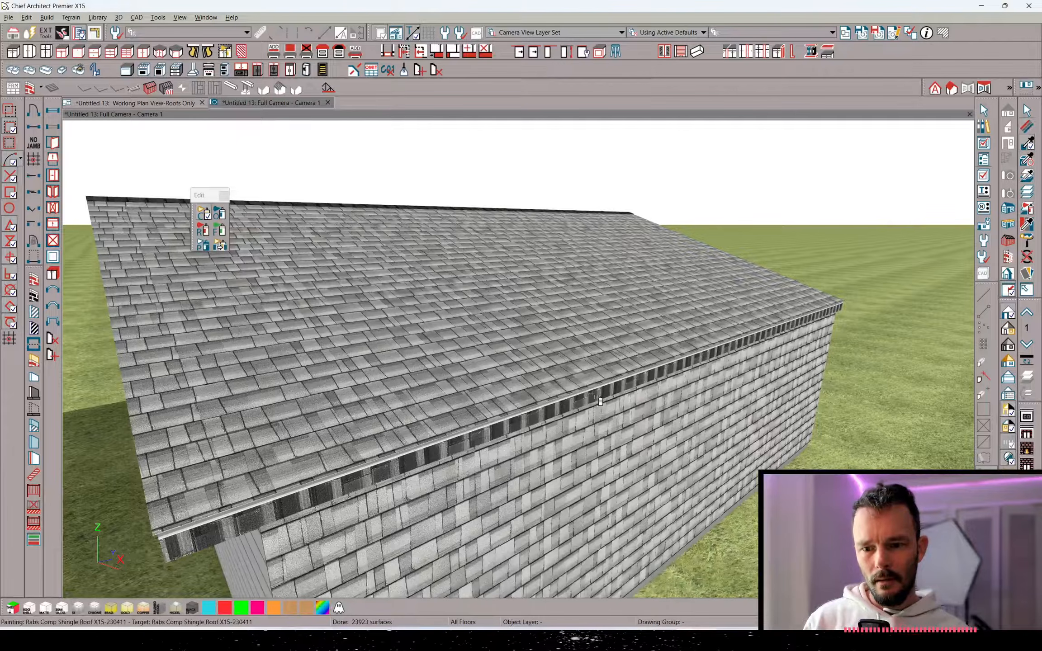
{"action": "left_click", "coordinate": [592, 429]}
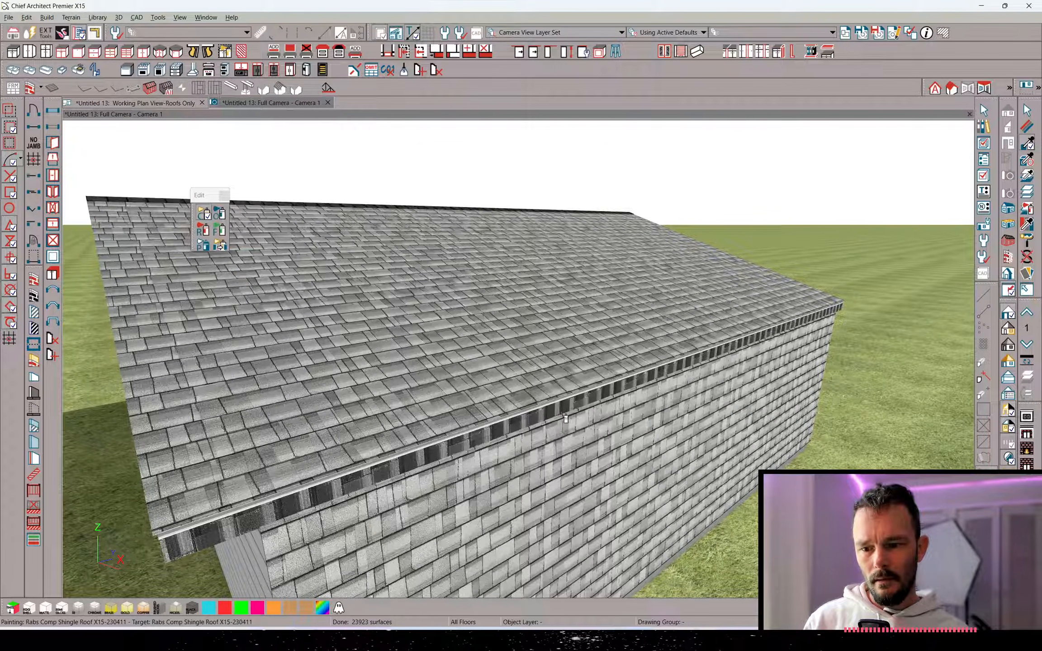
{"action": "middle_click_drag", "start_coordinate": [402, 486], "coordinate": [402, 486]}
{"action": "middle_click_drag", "start_coordinate": [249, 523], "coordinate": [525, 455]}
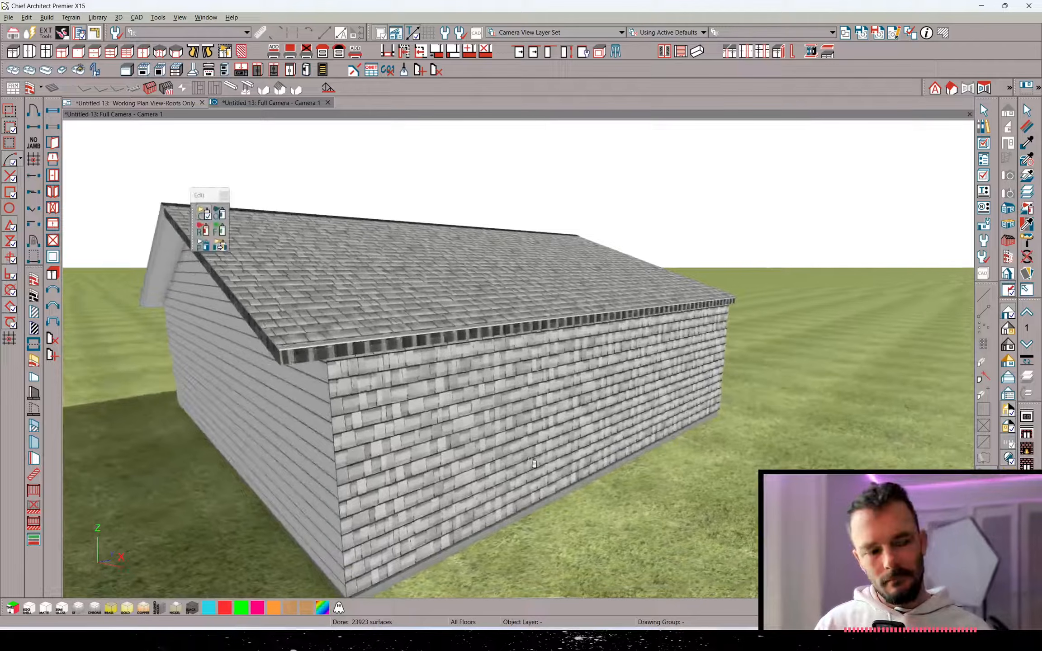
Switch to the browser, return to the General Q & A forum list and open the topic "x15 - No Room Definition Grayed Out"
{"action": "key", "text": "alt+Tab"}
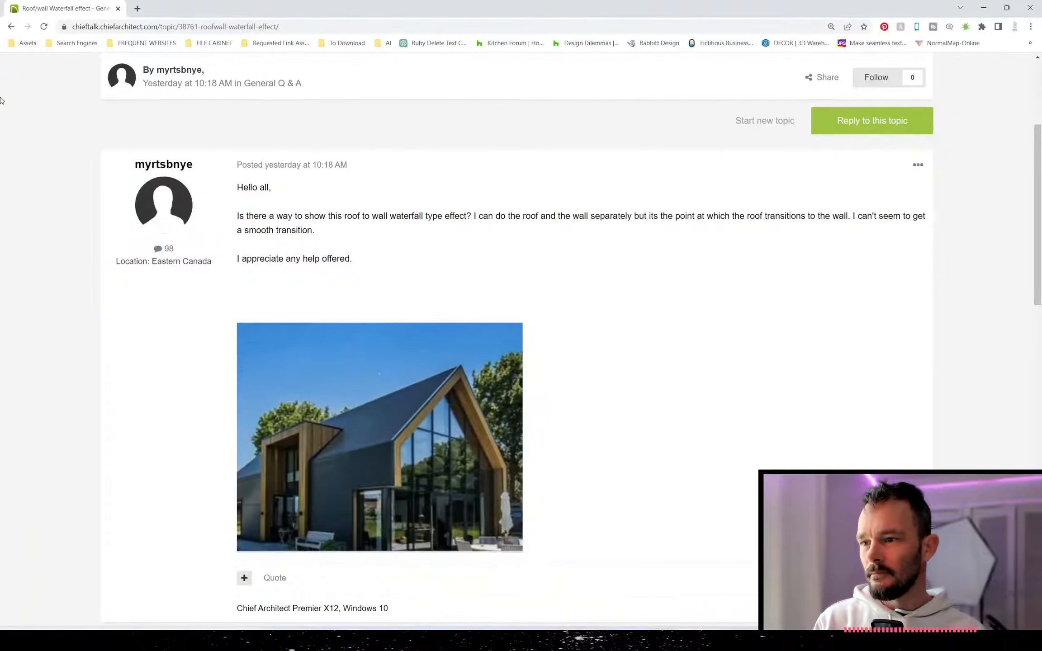
{"action": "left_click", "coordinate": [12, 27]}
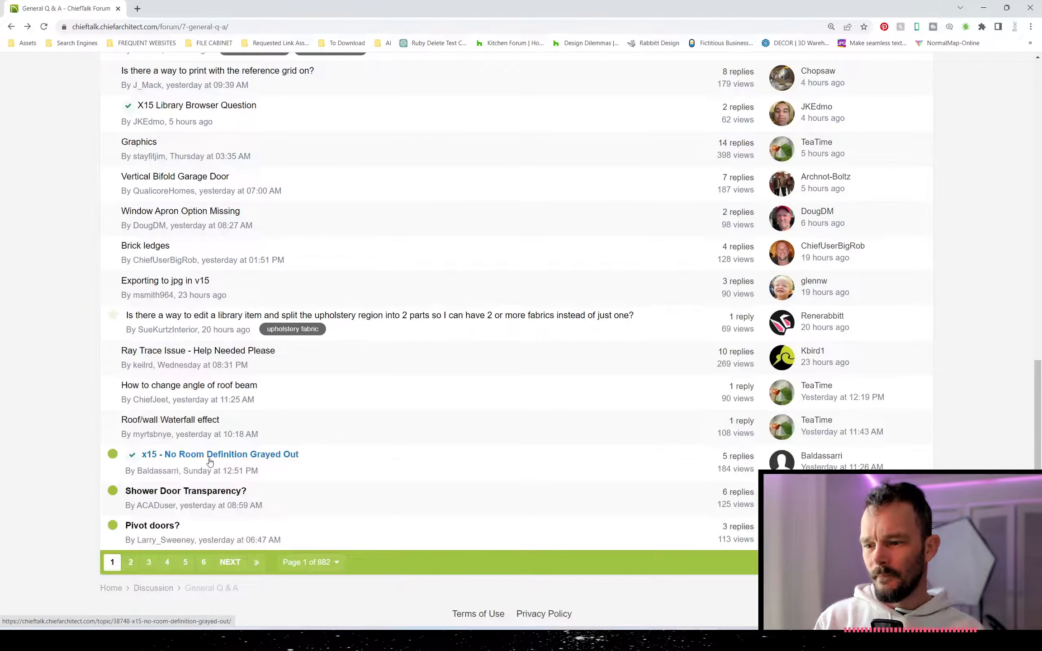
{"action": "left_click", "coordinate": [215, 458]}
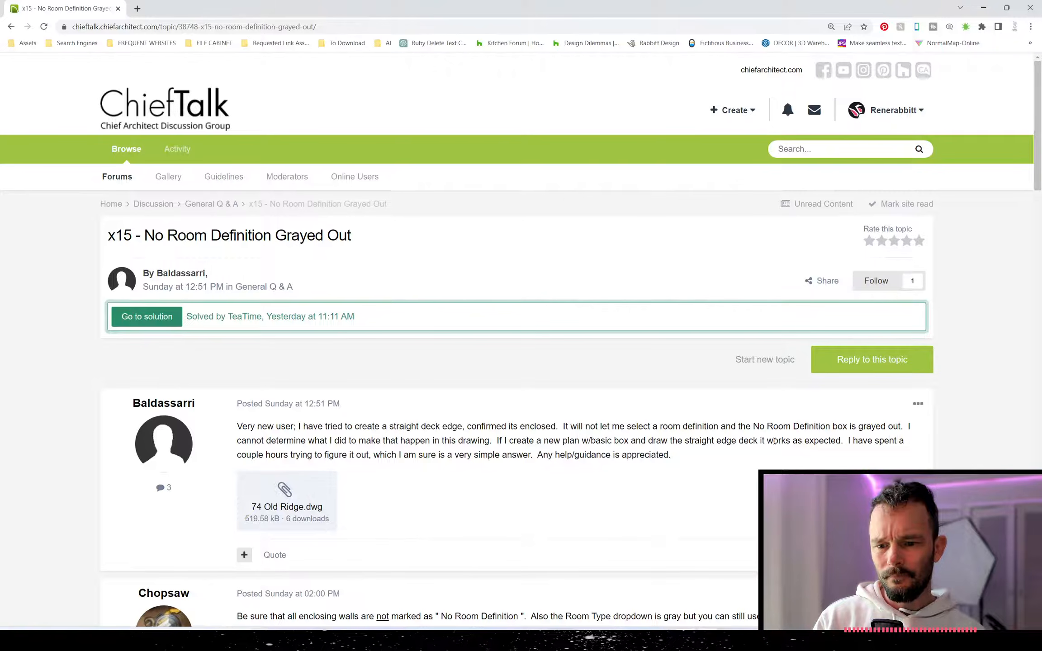
Read through the topic, save the attached 74 Old Ridge plan in the Send and Delete folder and open it in Chief Architect
{"action": "scroll", "coordinate": [633, 423], "scroll_direction": "down", "scroll_amount": 20}
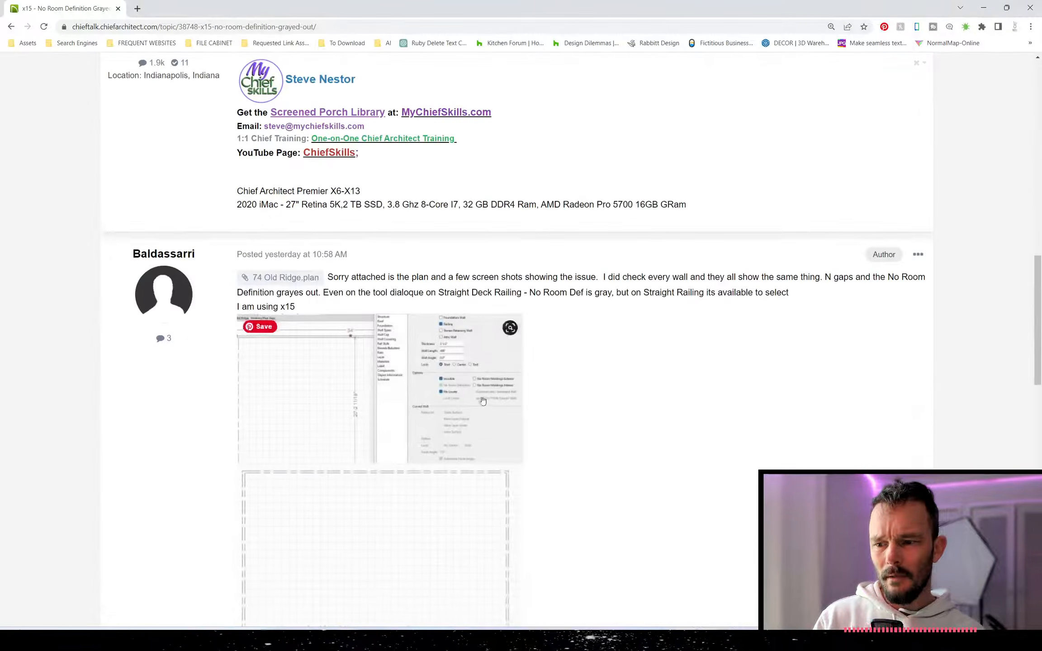
{"action": "scroll", "coordinate": [483, 401], "scroll_direction": "down", "scroll_amount": 18}
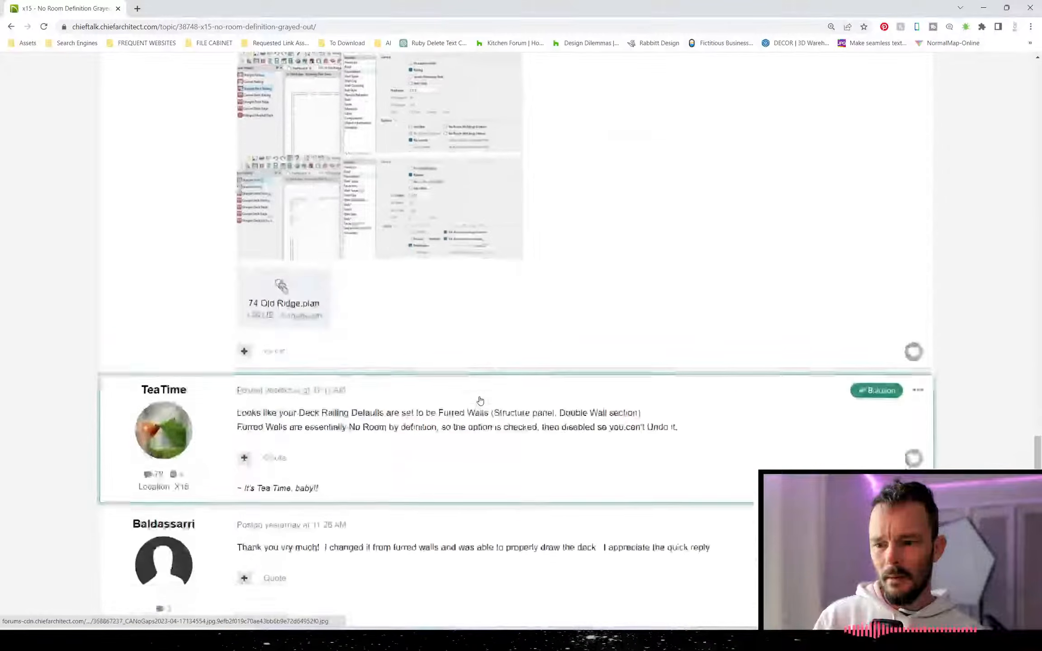
{"action": "scroll", "coordinate": [344, 349], "scroll_direction": "up", "scroll_amount": 15}
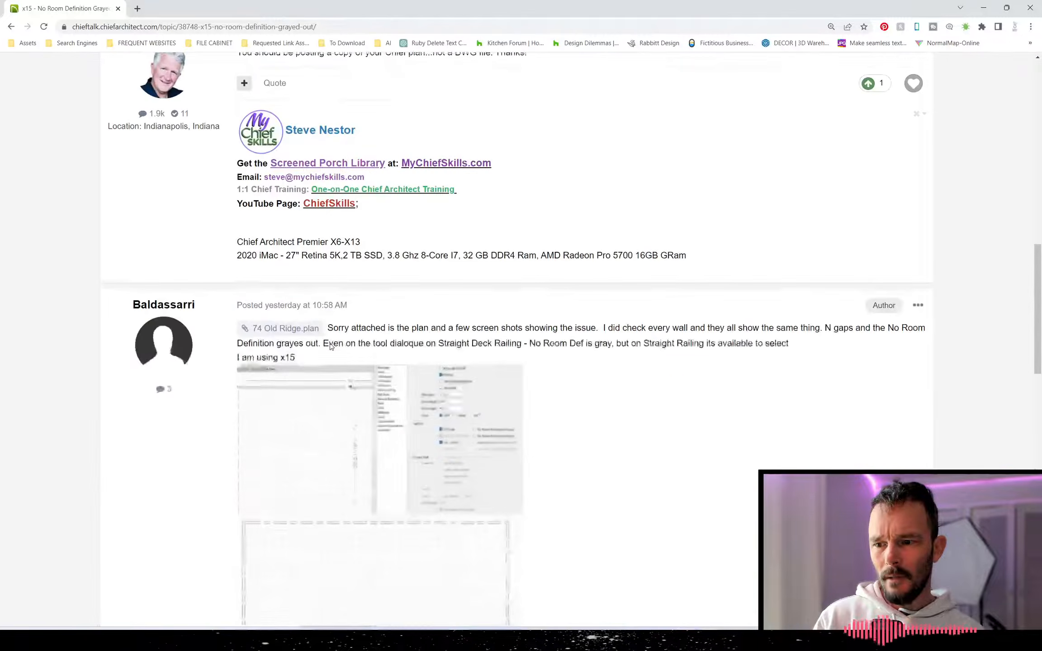
{"action": "scroll", "coordinate": [330, 343], "scroll_direction": "down", "scroll_amount": 15}
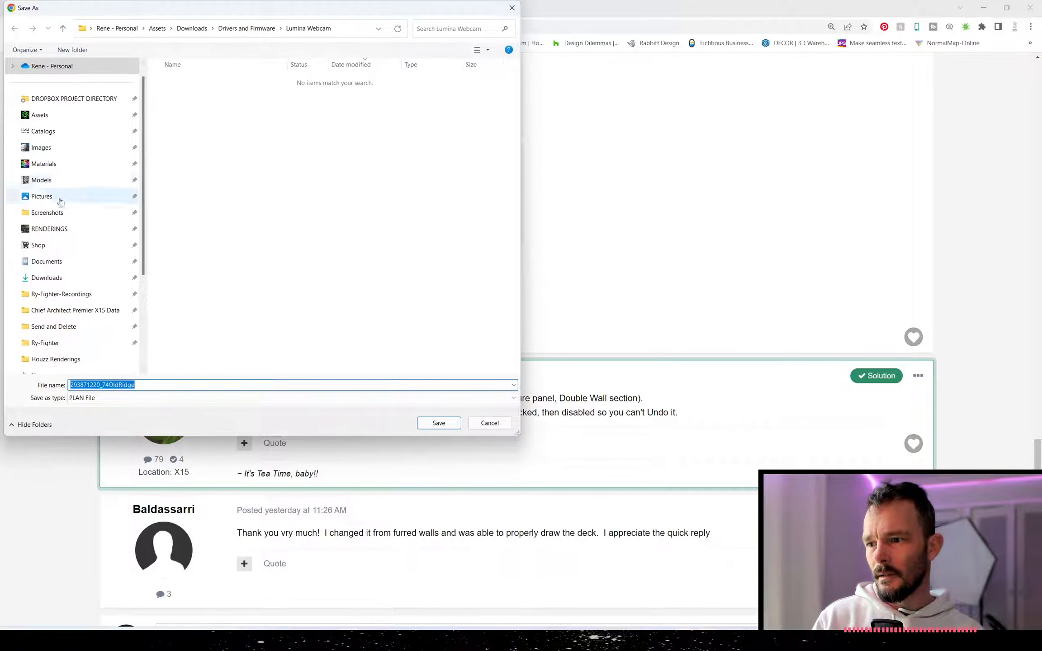
{"action": "left_click", "coordinate": [52, 326]}
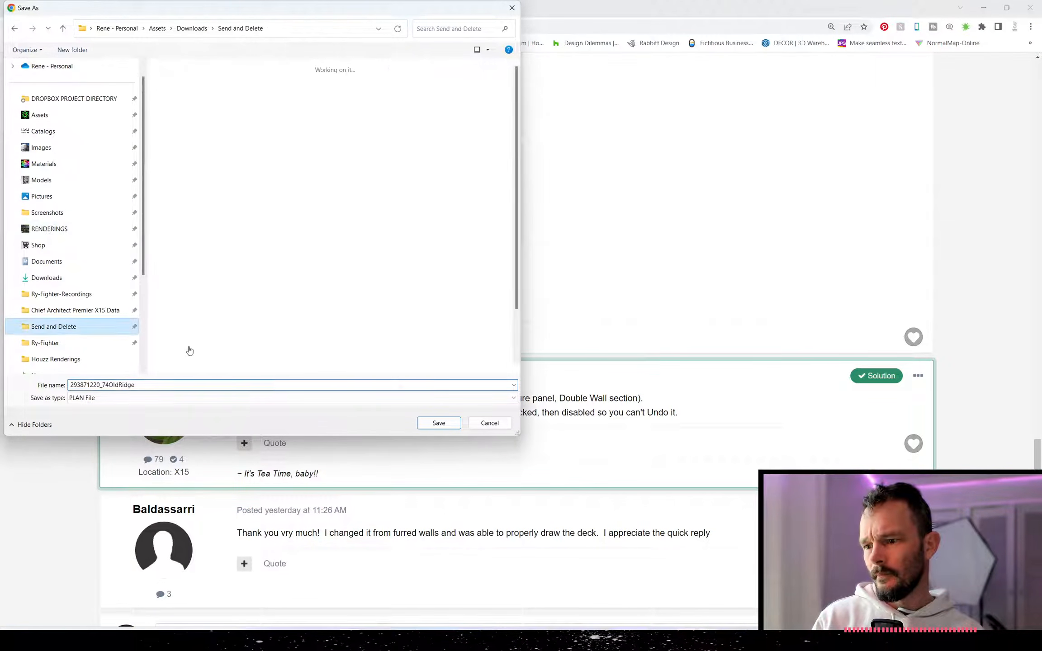
{"action": "left_click", "coordinate": [452, 423]}
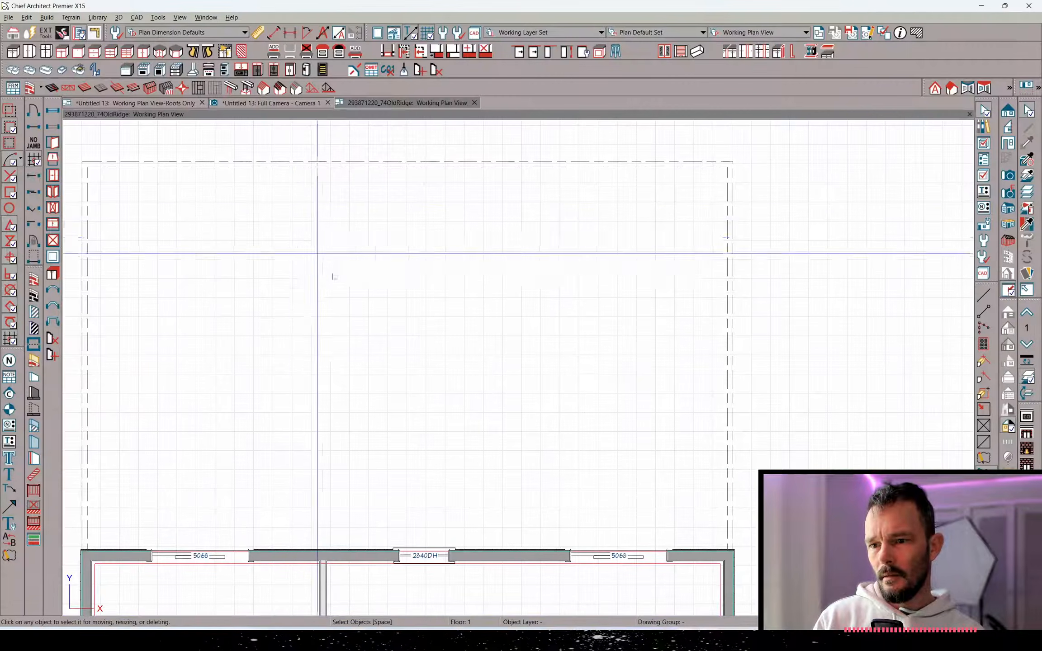
Inspect the right-hand deck railing's general options and structure settings, testing its Invisible and No Locate options
{"action": "scroll", "coordinate": [422, 325], "scroll_direction": "down", "scroll_amount": 1}
{"action": "left_click", "coordinate": [577, 251]}
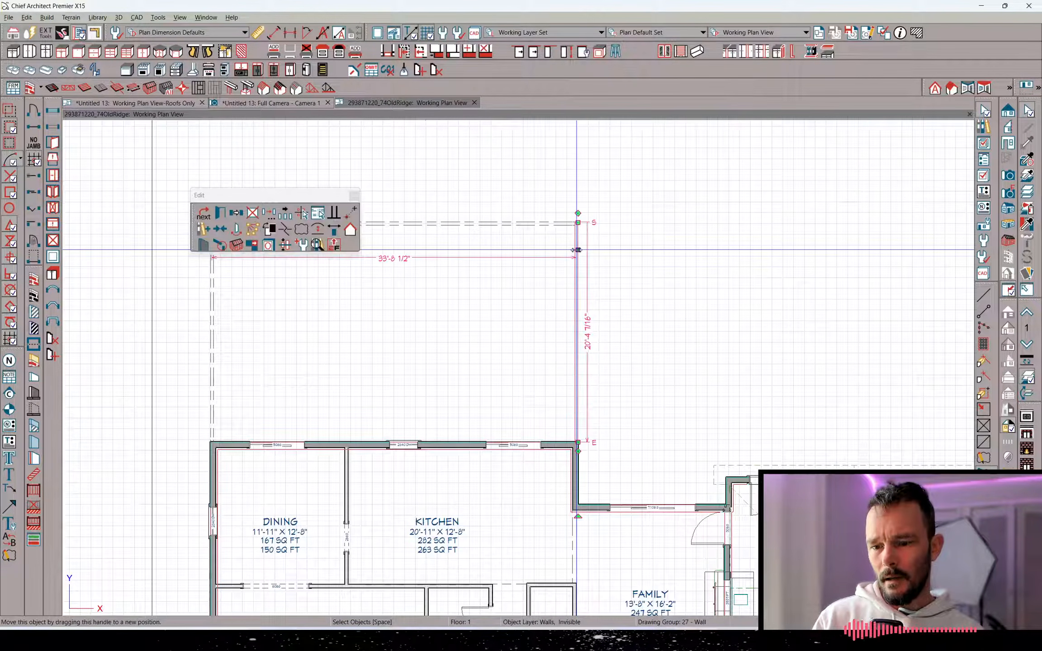
{"action": "key", "text": "ctrl+e"}
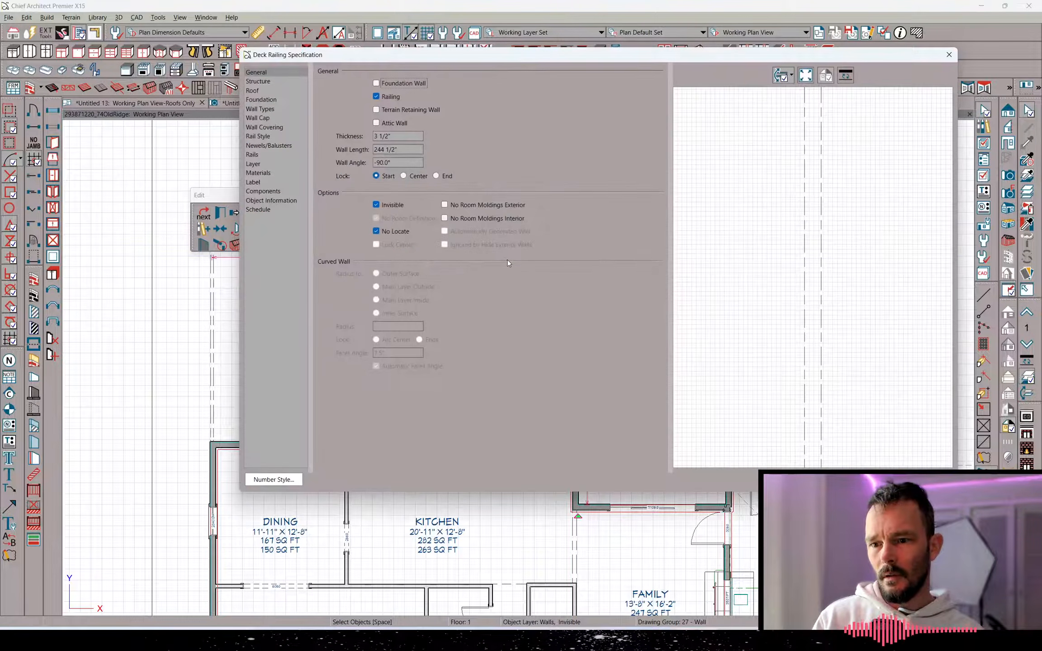
{"action": "left_click", "coordinate": [391, 206]}
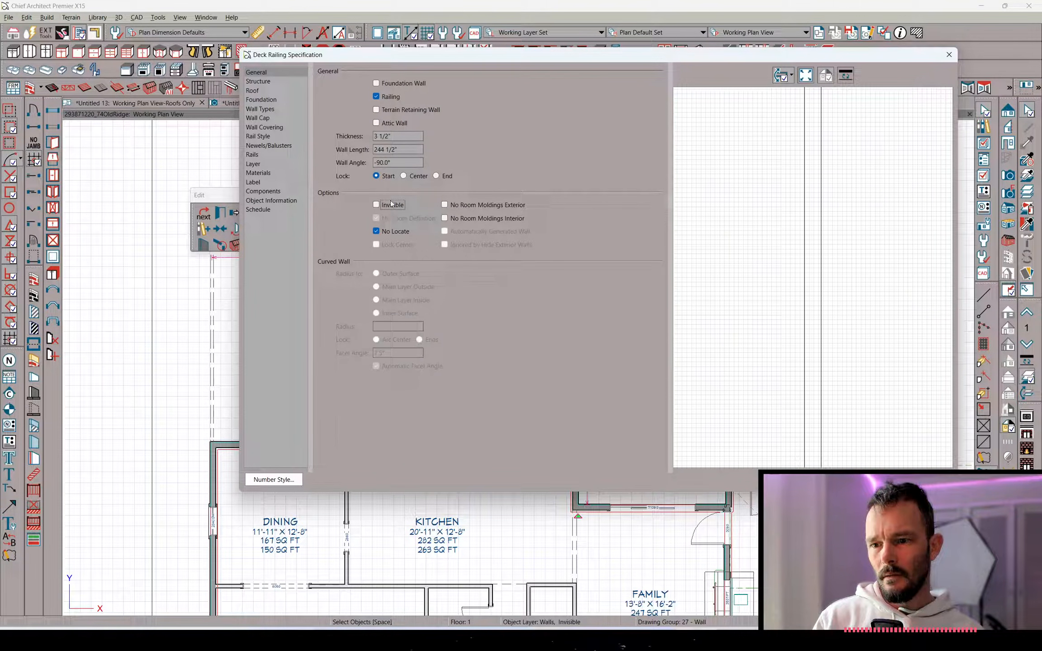
{"action": "left_click", "coordinate": [392, 205]}
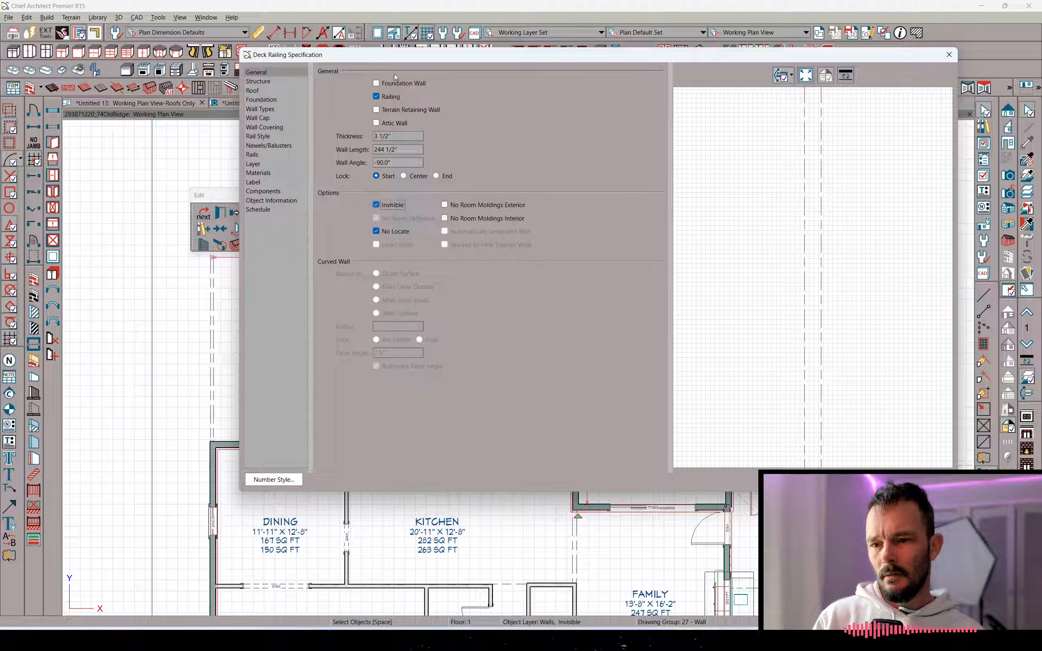
{"action": "left_click", "coordinate": [274, 82]}
{"action": "left_click", "coordinate": [273, 73]}
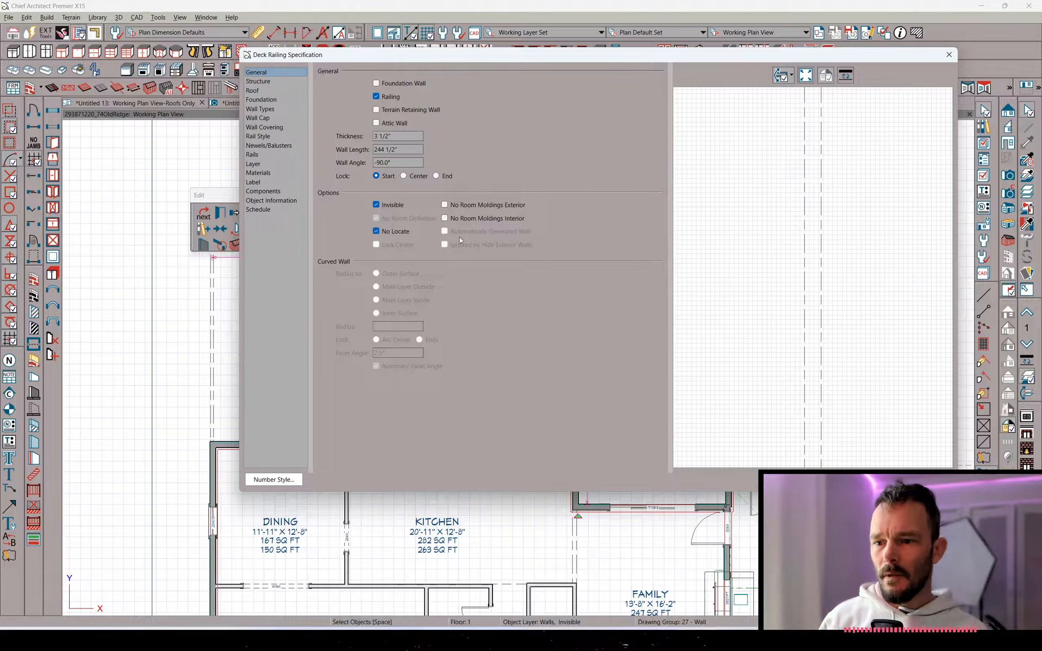
{"action": "left_click", "coordinate": [387, 232]}
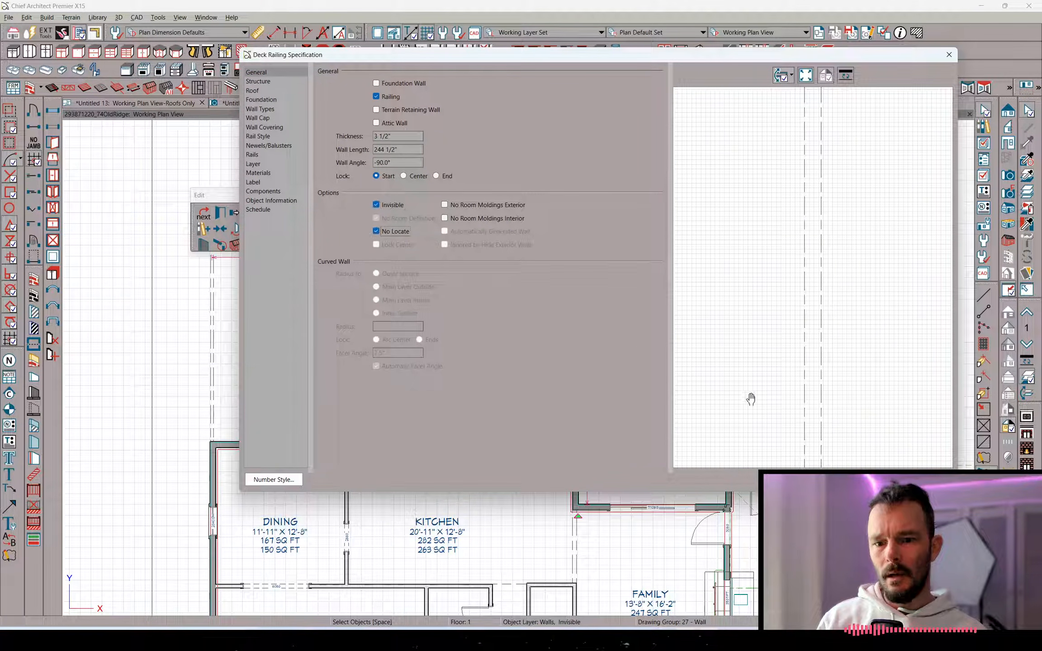
{"action": "left_click", "coordinate": [825, 480]}
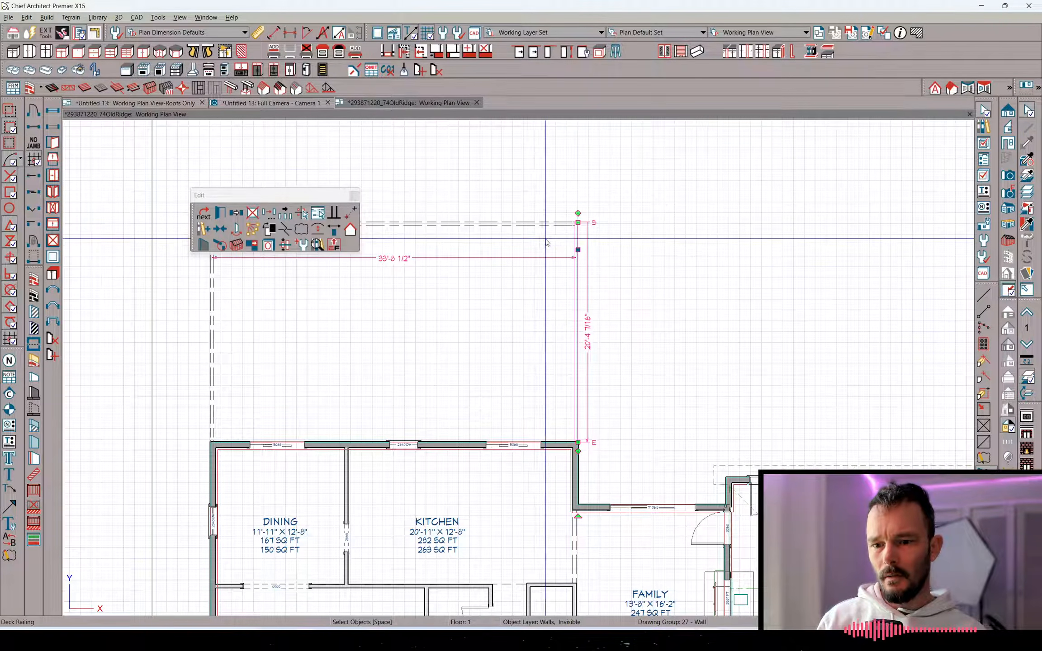
Examine the wall type list and general options of the deck's left railing in its specification
{"action": "left_click", "coordinate": [538, 228]}
{"action": "left_click", "coordinate": [538, 228]}
{"action": "middle_click_drag", "start_coordinate": [553, 252], "coordinate": [674, 284]}
{"action": "middle_click_drag", "start_coordinate": [630, 313], "coordinate": [688, 313]}
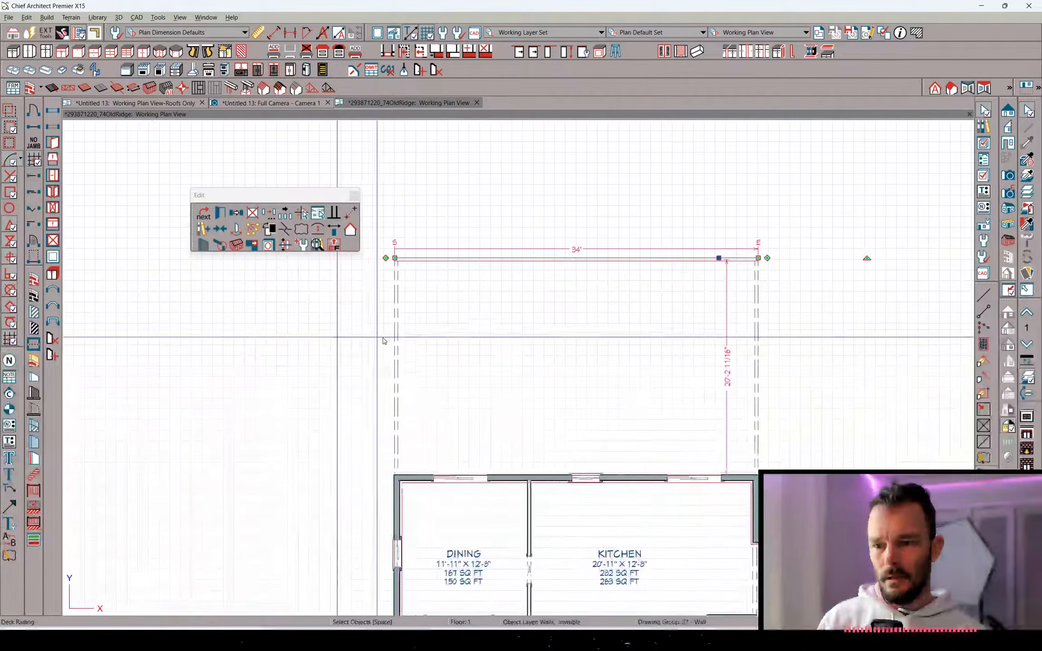
{"action": "left_click", "coordinate": [400, 331]}
{"action": "double_click", "coordinate": [395, 328]}
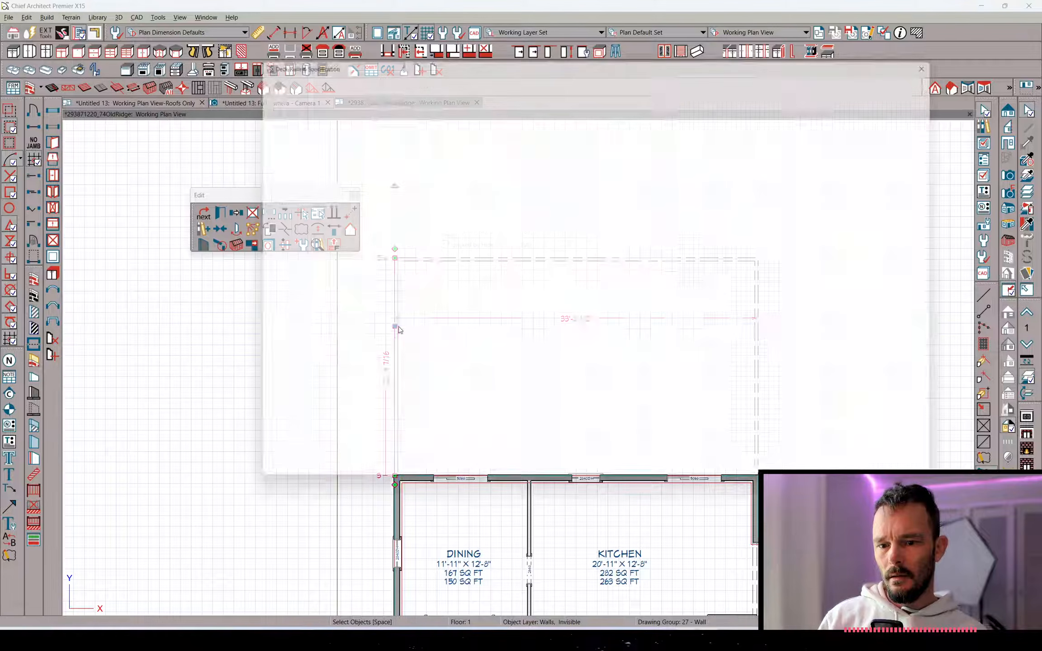
{"action": "left_click", "coordinate": [265, 109]}
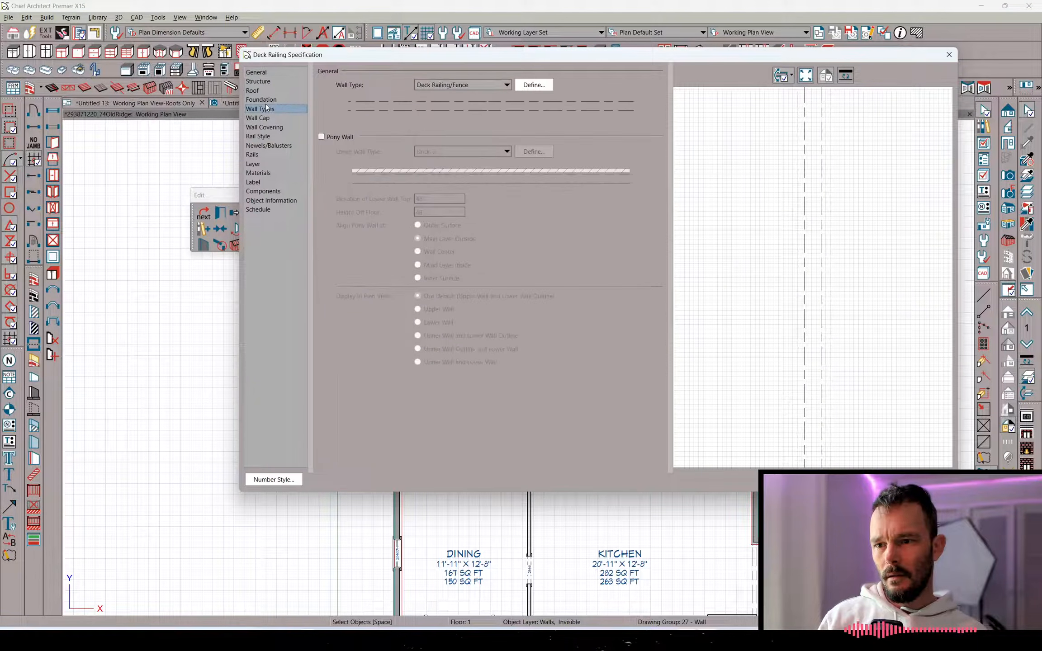
{"action": "left_click", "coordinate": [492, 88]}
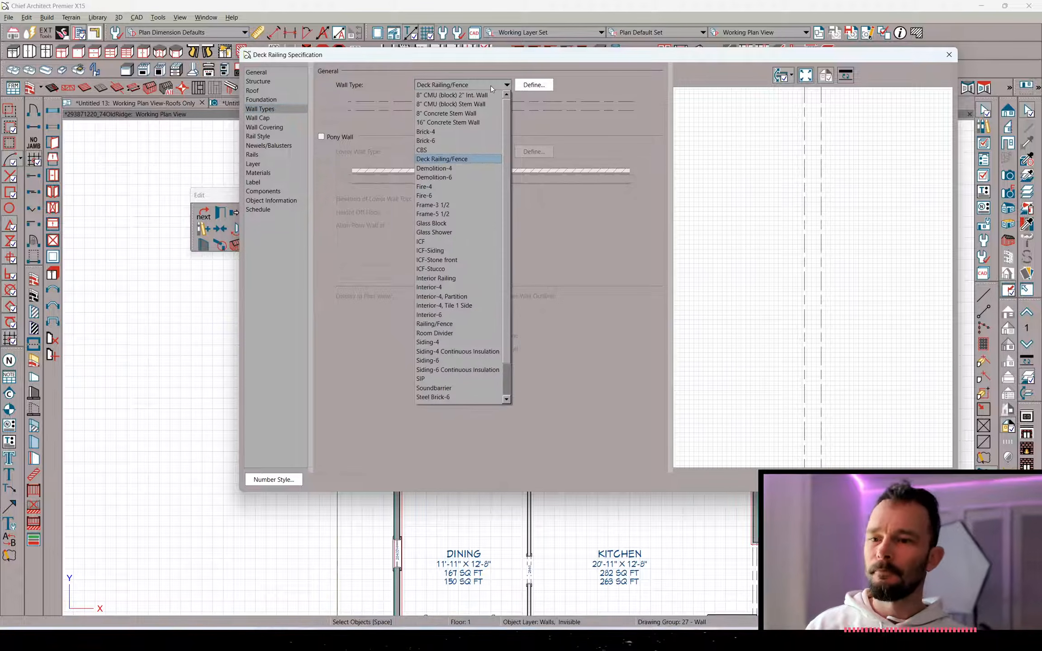
{"action": "left_click", "coordinate": [492, 88]}
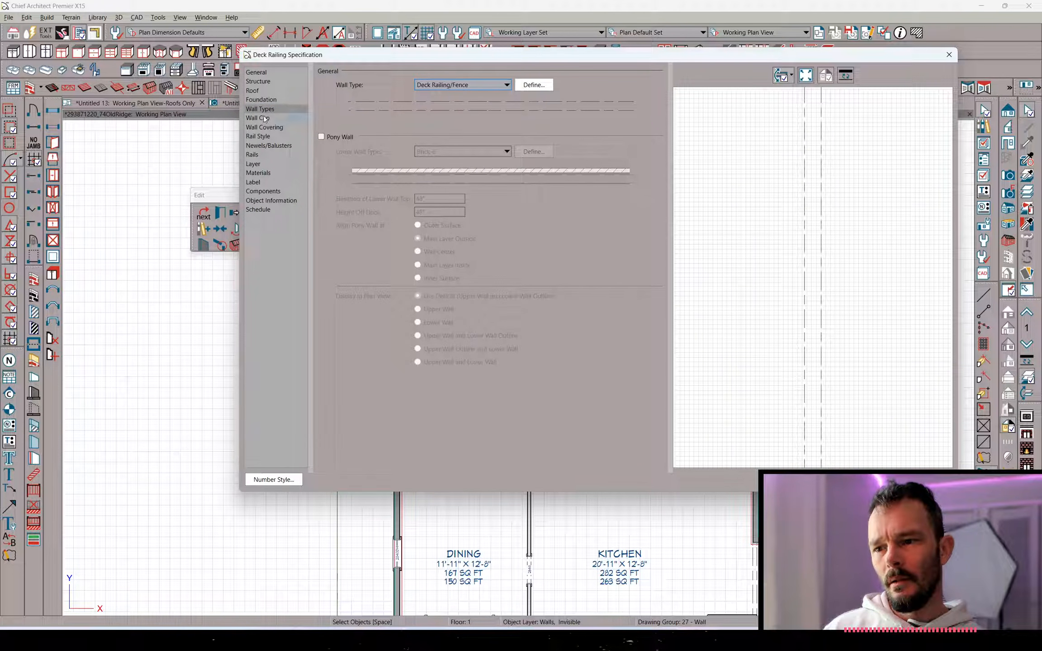
{"action": "left_click", "coordinate": [268, 72]}
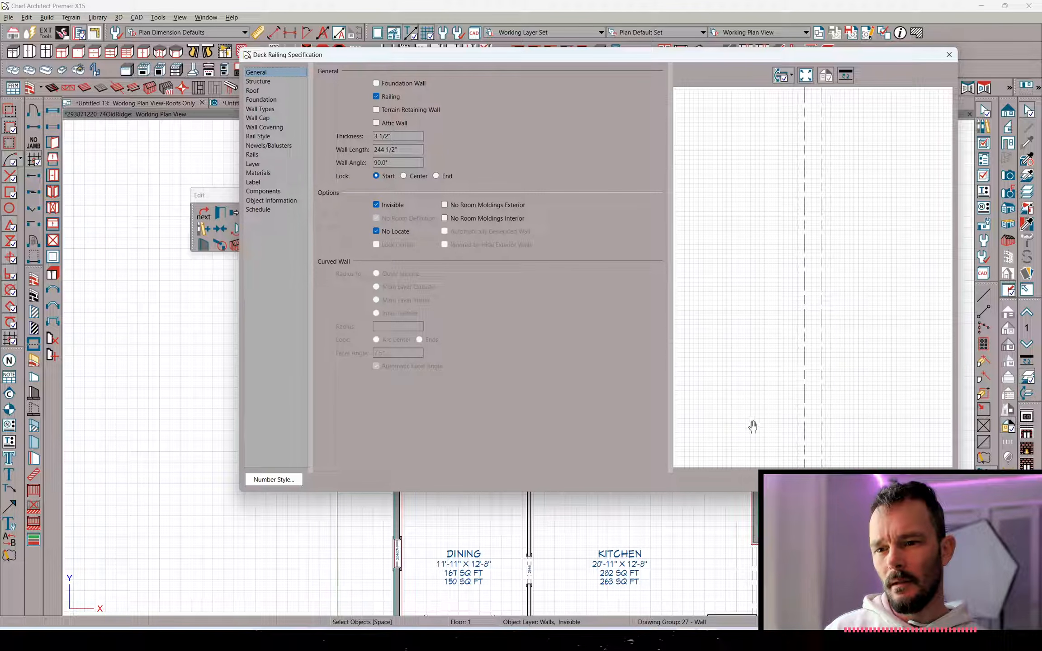
{"action": "key", "text": "Return"}
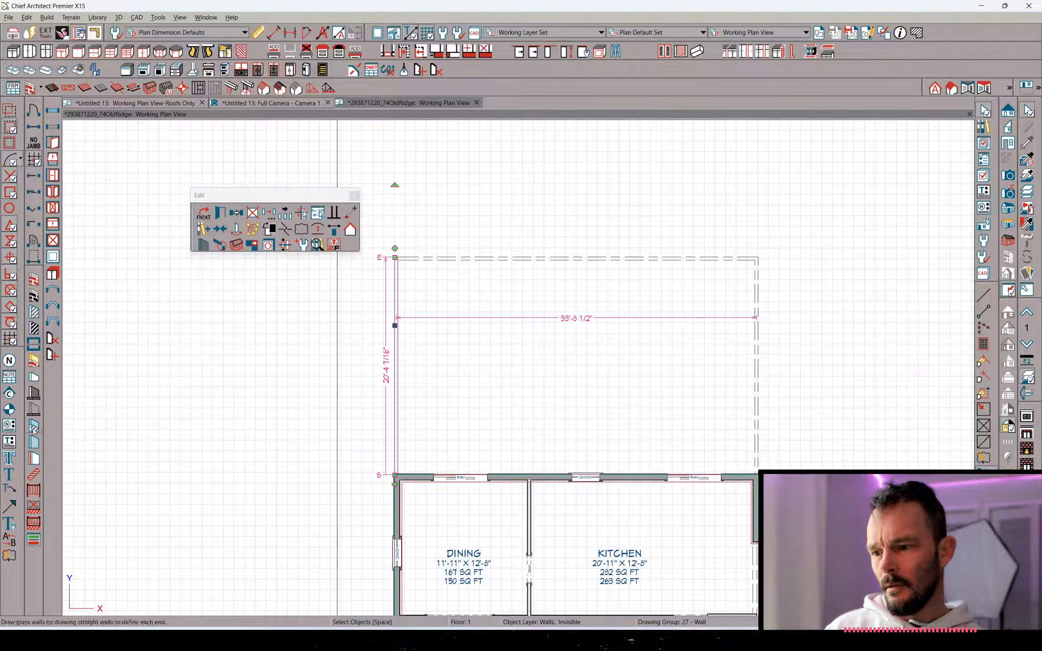
Draw straight deck railings around the deck, about 33'-10" by 20'-4", and set the right railing's wall type to Room Divider
{"action": "left_click", "coordinate": [33, 523]}
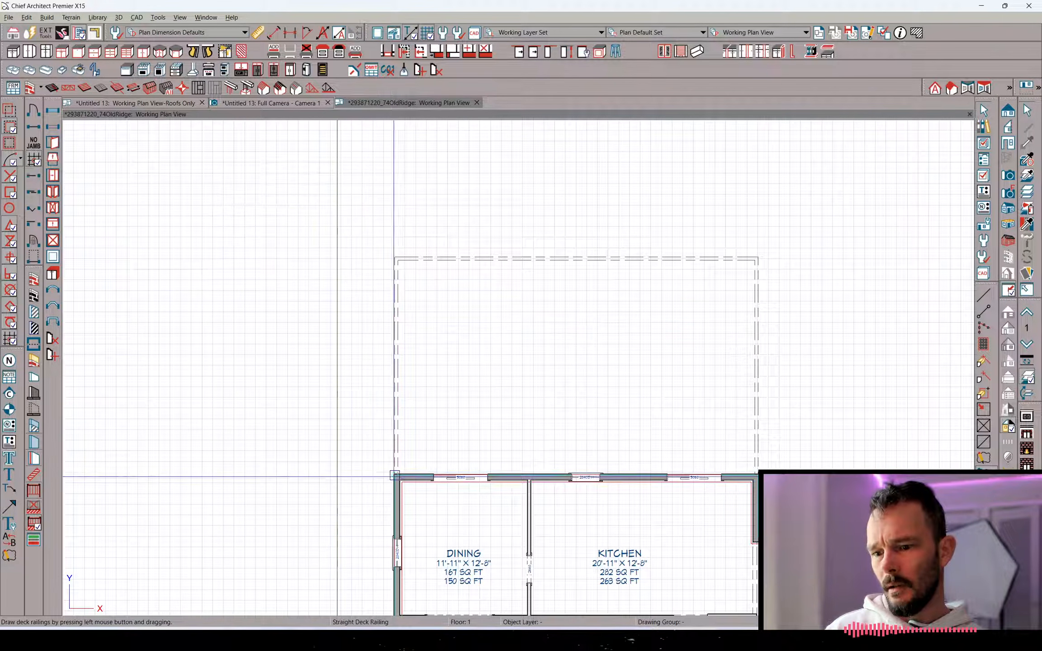
{"action": "left_click_drag", "start_coordinate": [396, 475], "coordinate": [756, 410]}
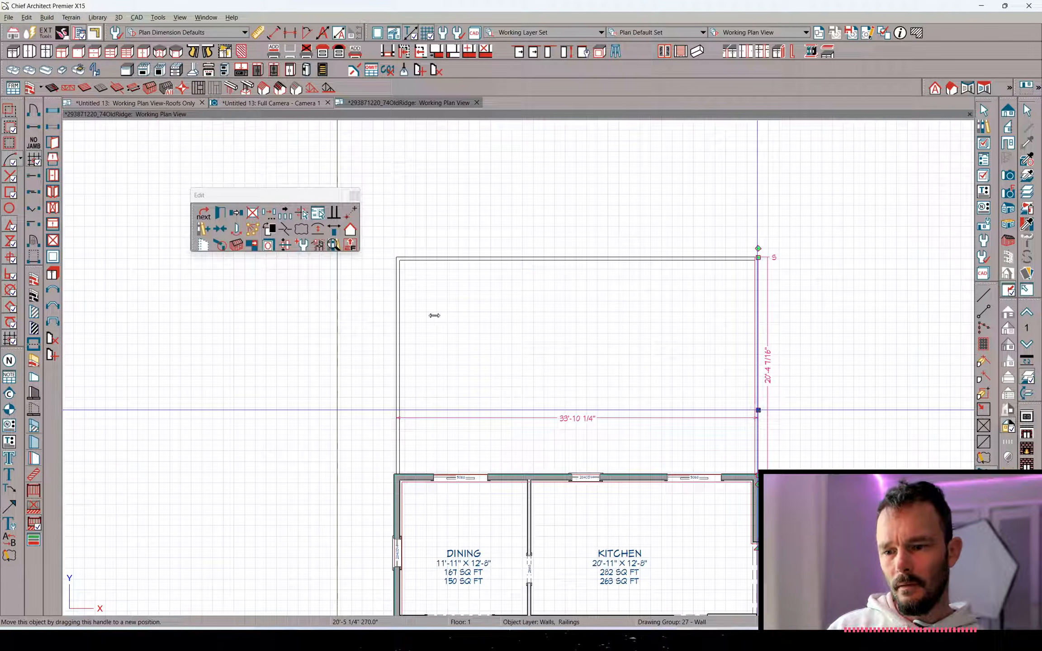
{"action": "key", "text": "ctrl+e"}
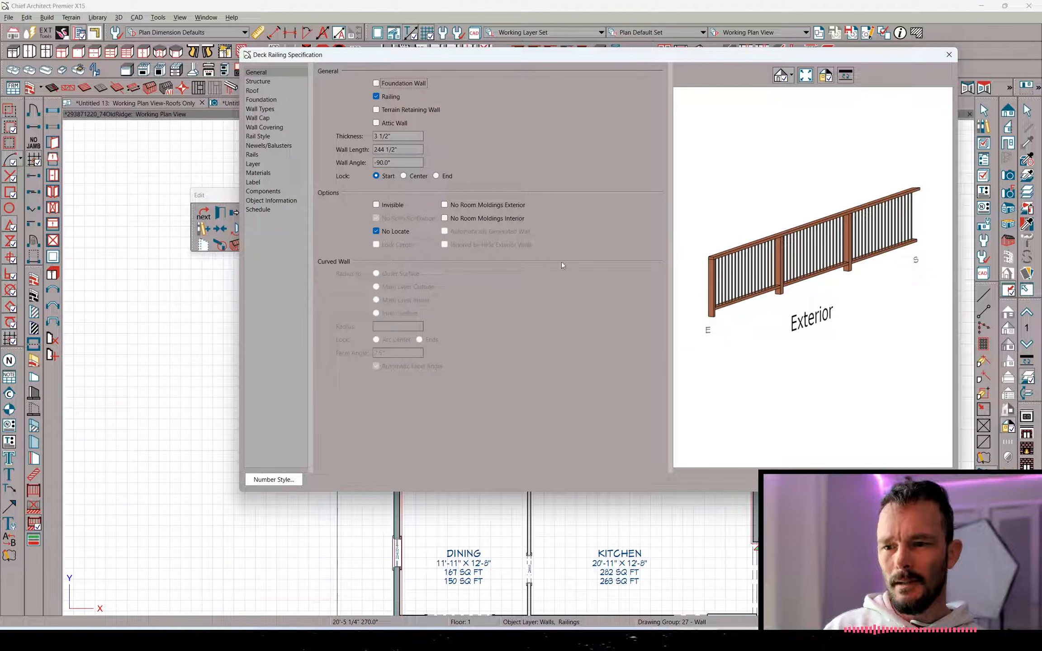
{"action": "left_click", "coordinate": [259, 109]}
{"action": "left_click", "coordinate": [451, 85]}
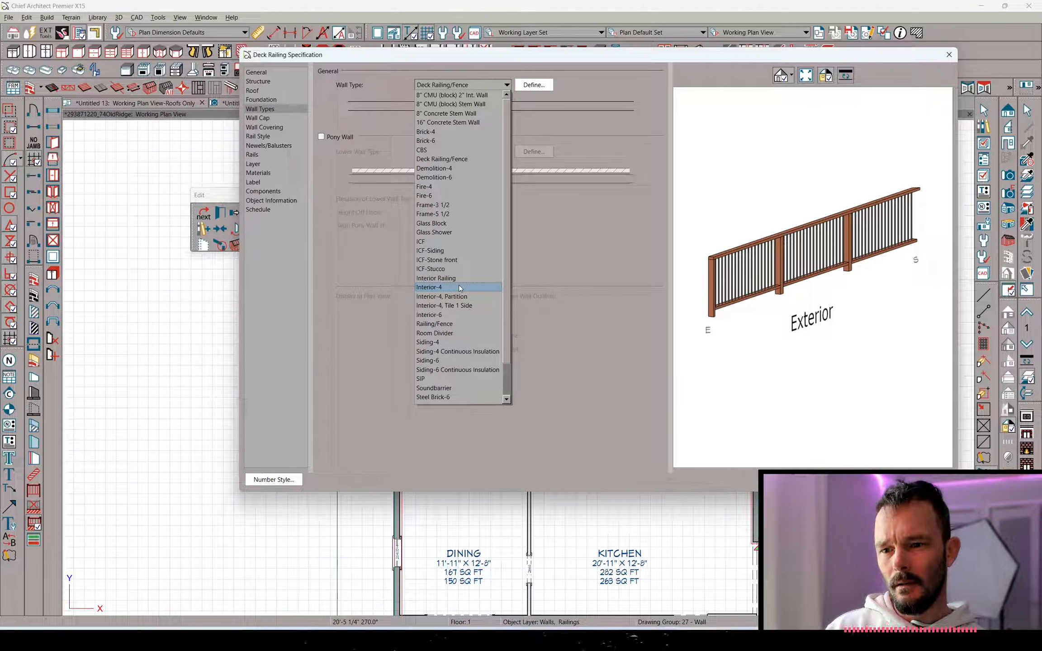
{"action": "left_click", "coordinate": [441, 334]}
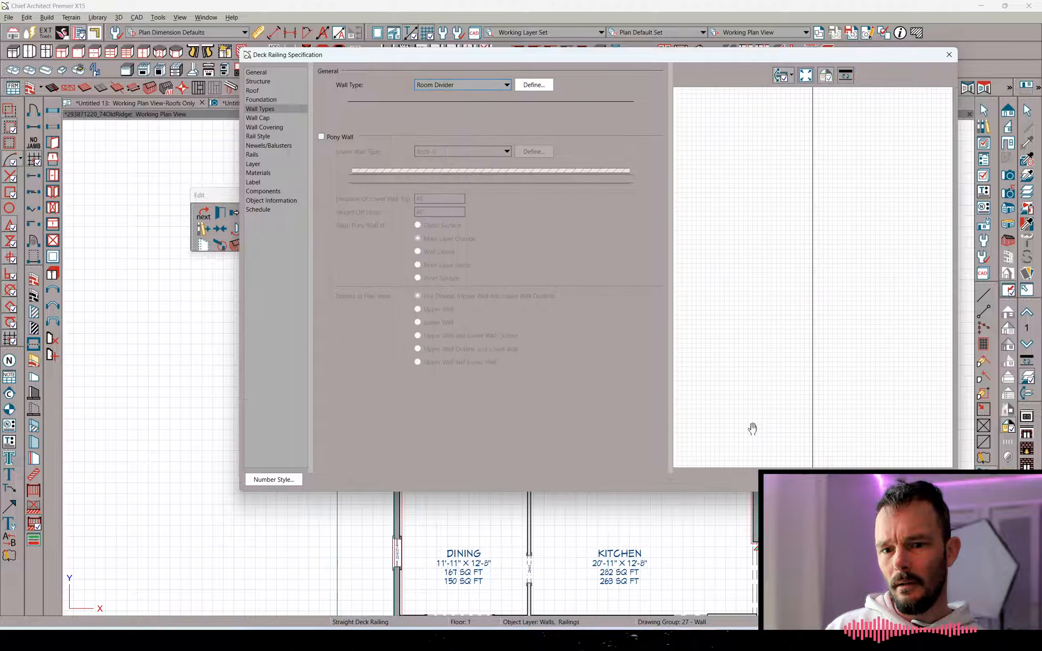
{"action": "left_click", "coordinate": [847, 479]}
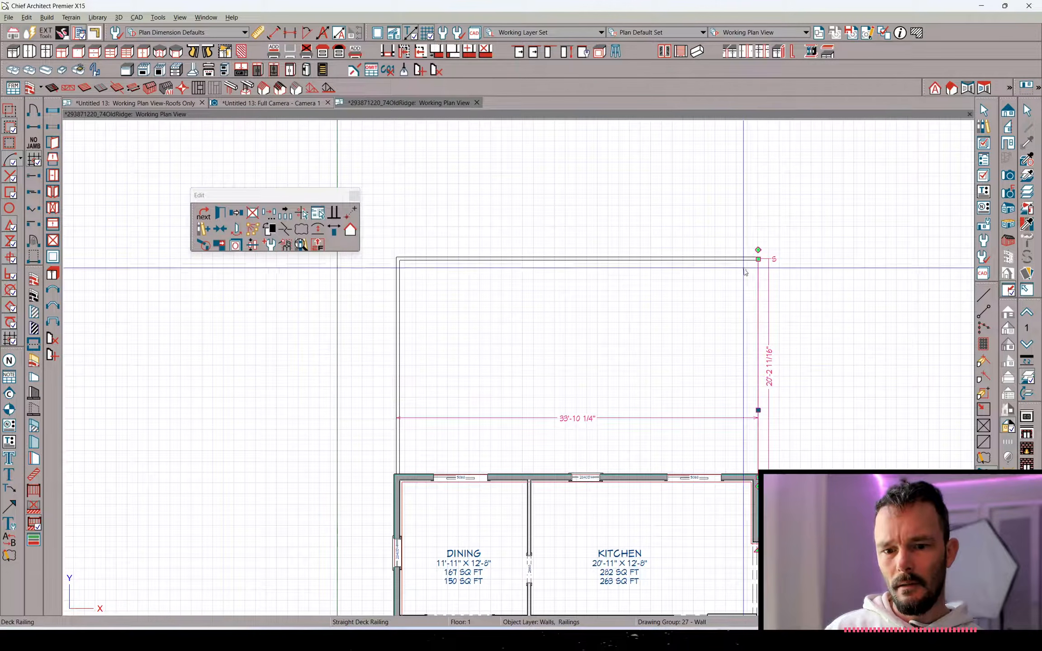
Redraw the deck's back and left edges with the same Room Divider wall type as the right edge
{"action": "left_click", "coordinate": [754, 259]}
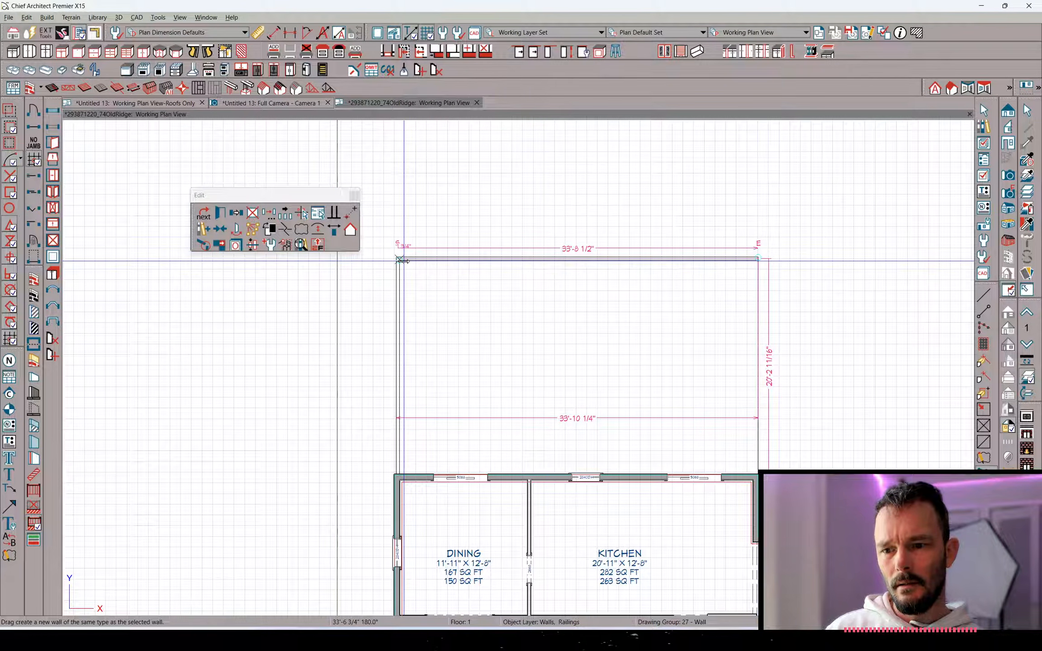
{"action": "left_click", "coordinate": [396, 457]}
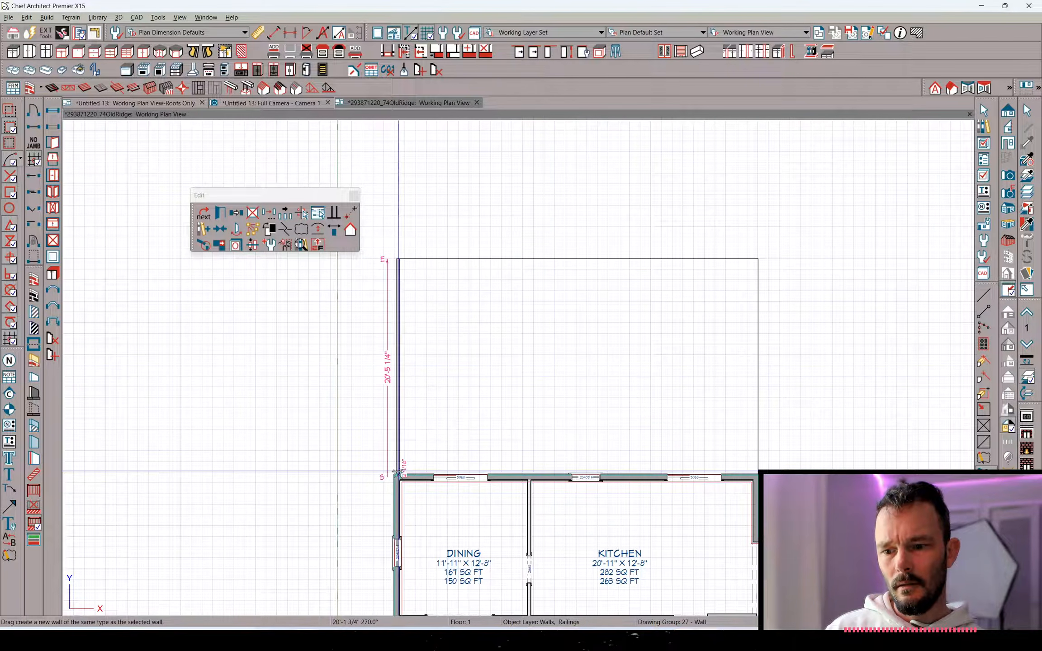
{"action": "right_click", "coordinate": [560, 376]}
{"action": "left_click", "coordinate": [597, 379]}
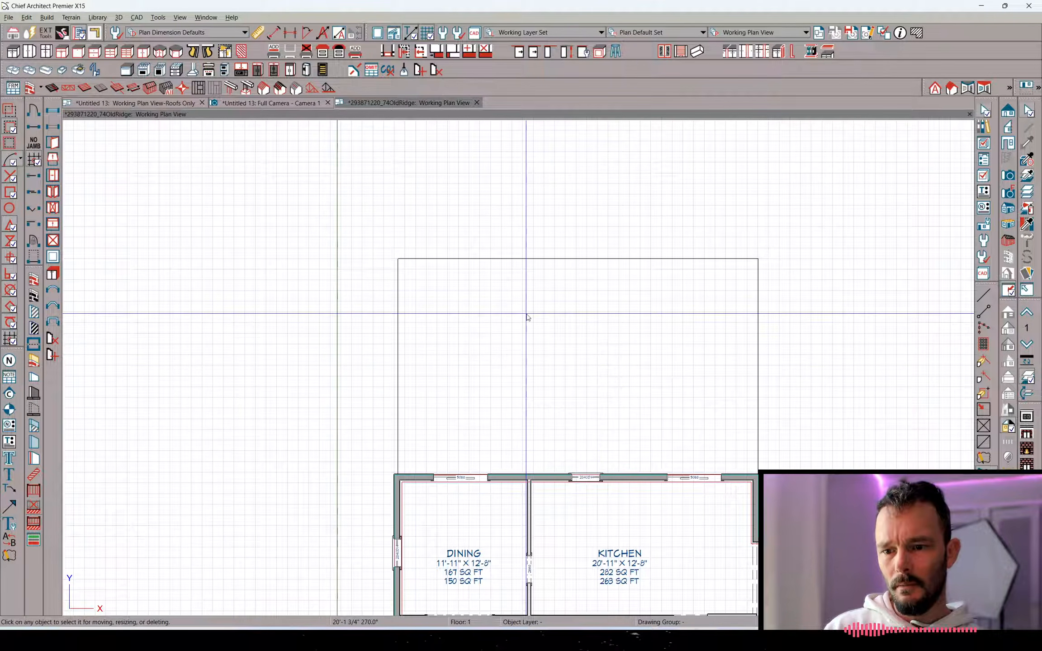
Check the No Room Definition option in the general settings of the deck's right Room Divider edge
{"action": "left_click", "coordinate": [758, 357]}
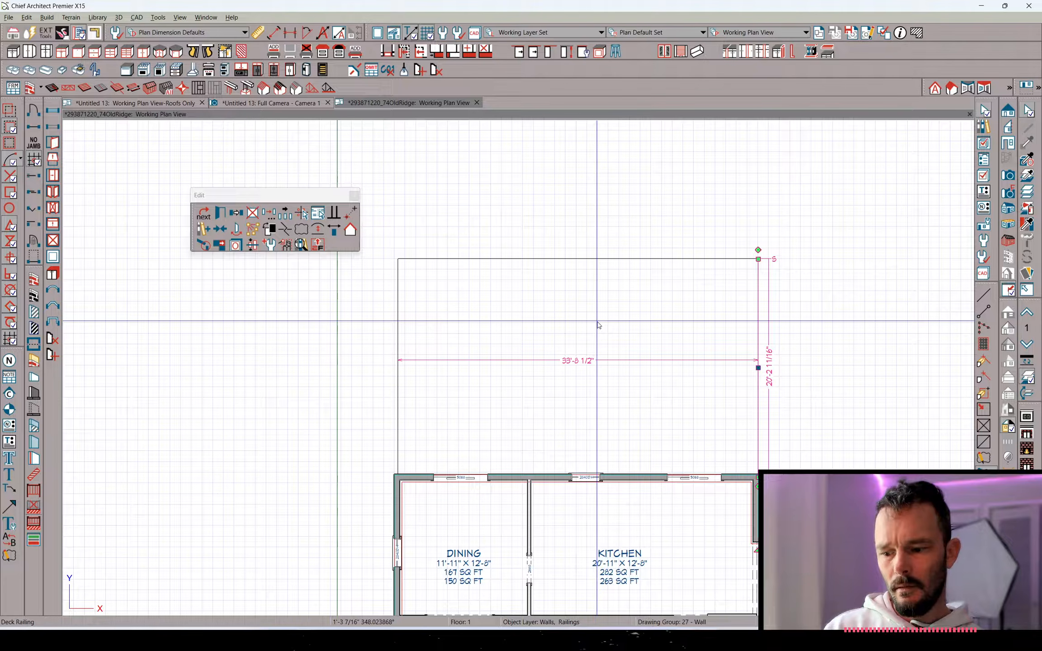
{"action": "key", "text": "ctrl+e"}
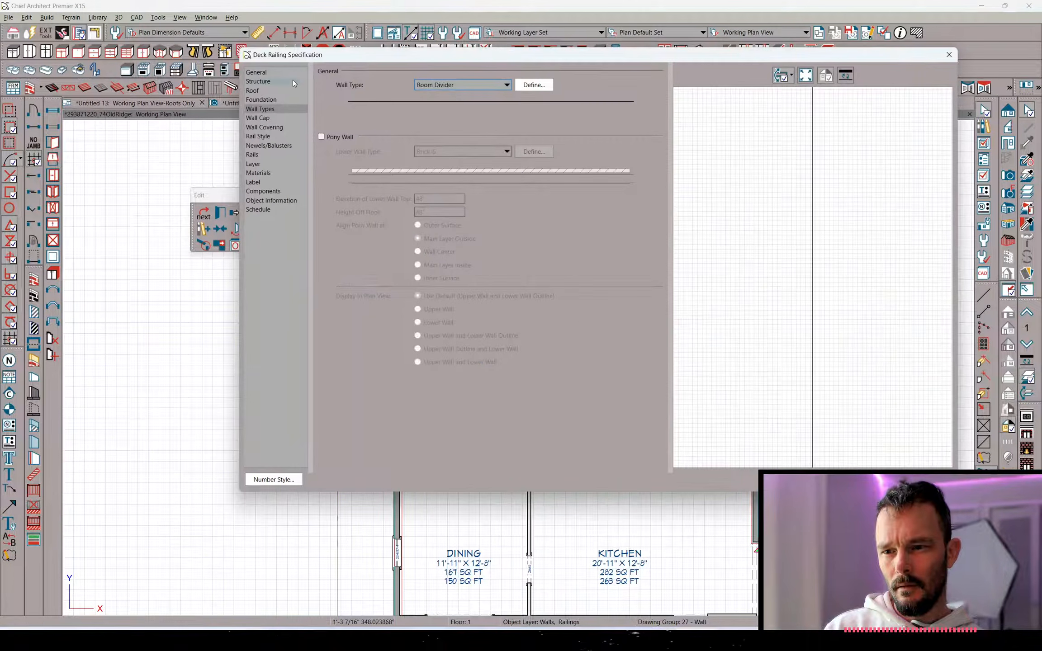
{"action": "left_click", "coordinate": [278, 73]}
{"action": "key", "text": "Escape"}
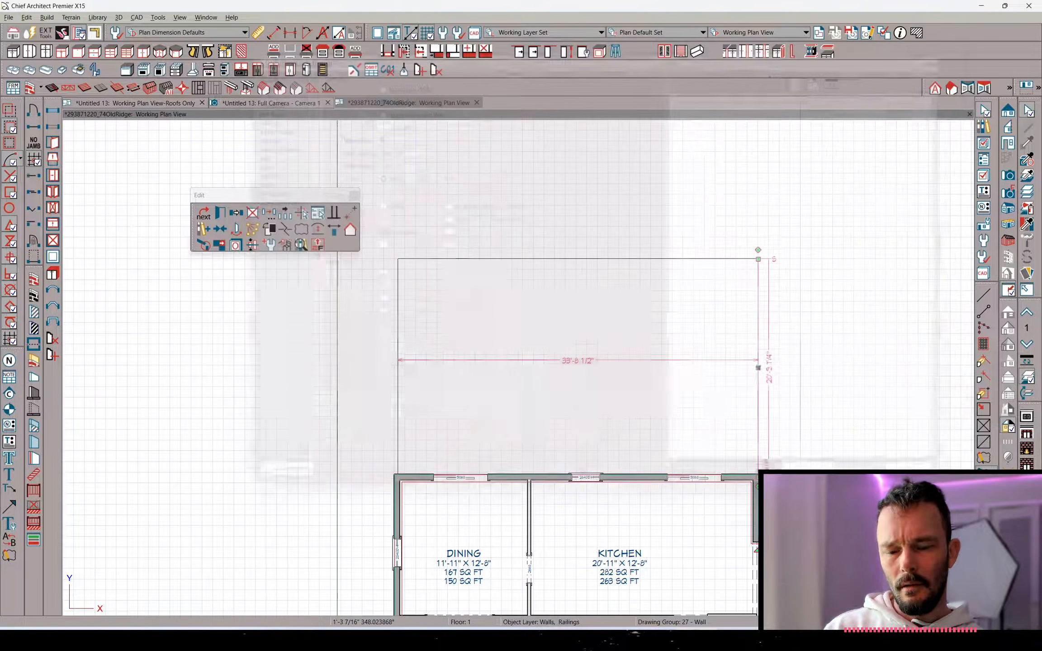
Delete the three Room Divider edges enclosing the deck behind the dining room and kitchen
{"action": "middle_click_drag", "start_coordinate": [855, 390], "coordinate": [800, 364]}
{"action": "scroll", "coordinate": [859, 254], "scroll_direction": "up", "scroll_amount": 3}
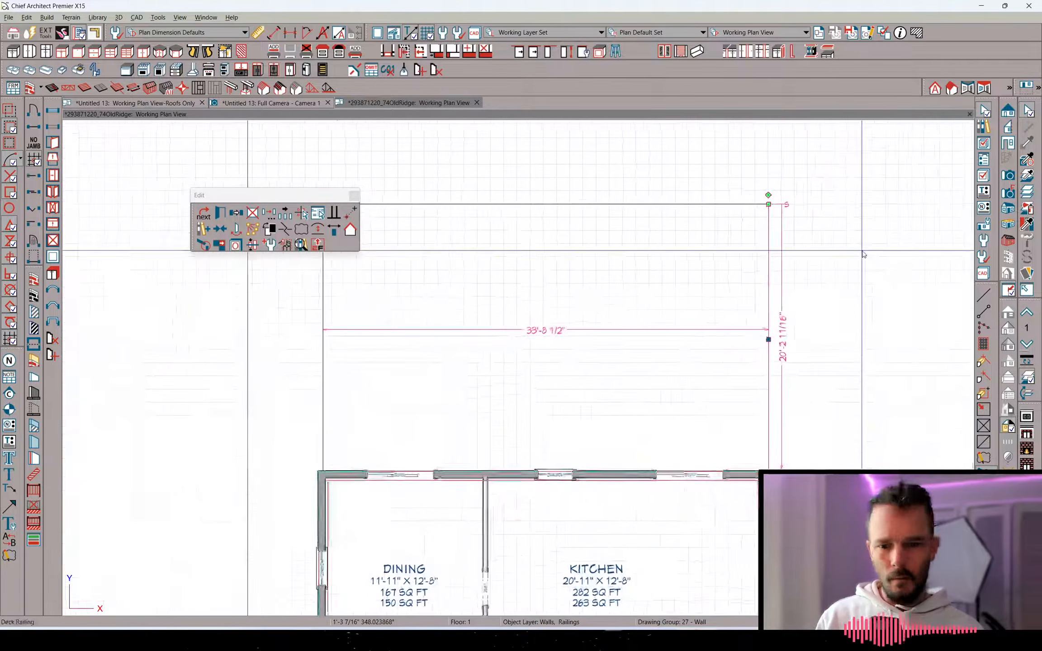
{"action": "scroll", "coordinate": [754, 321], "scroll_direction": "down", "scroll_amount": 4}
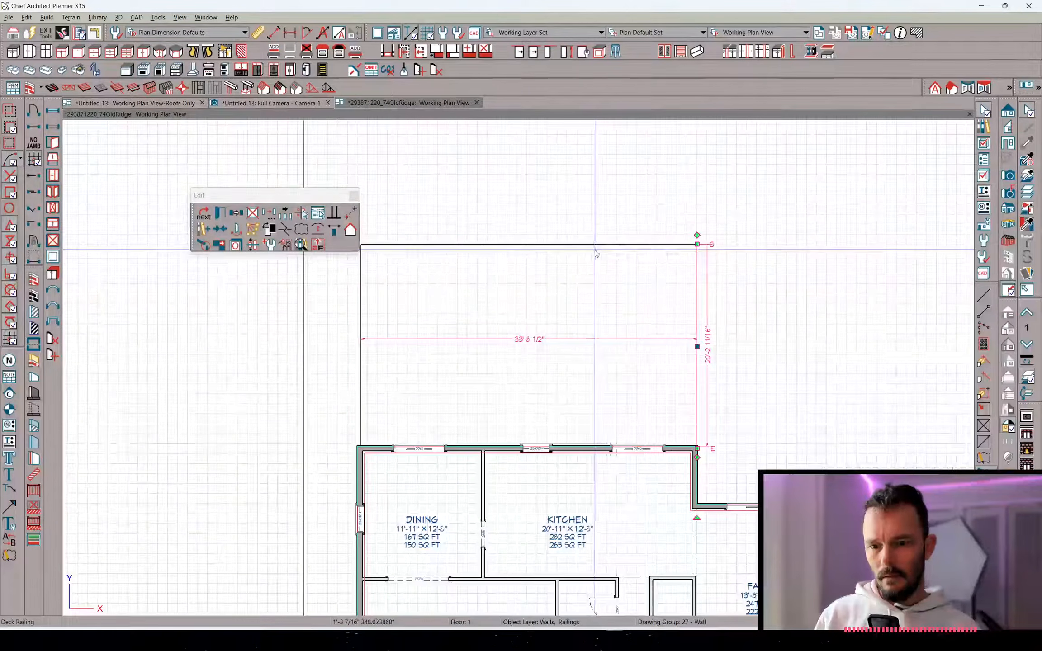
{"action": "left_click", "coordinate": [571, 246], "text": "shift"}
{"action": "left_click", "coordinate": [360, 320], "text": "shift"}
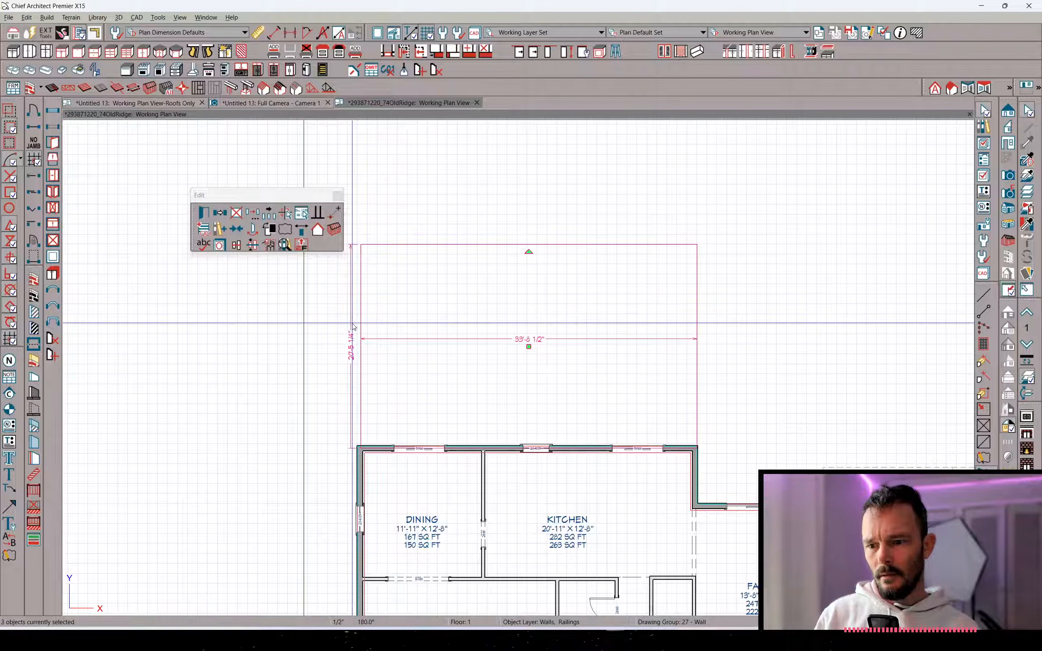
{"action": "left_click", "coordinate": [297, 323]}
{"action": "middle_click_drag", "start_coordinate": [521, 371], "coordinate": [514, 290]}
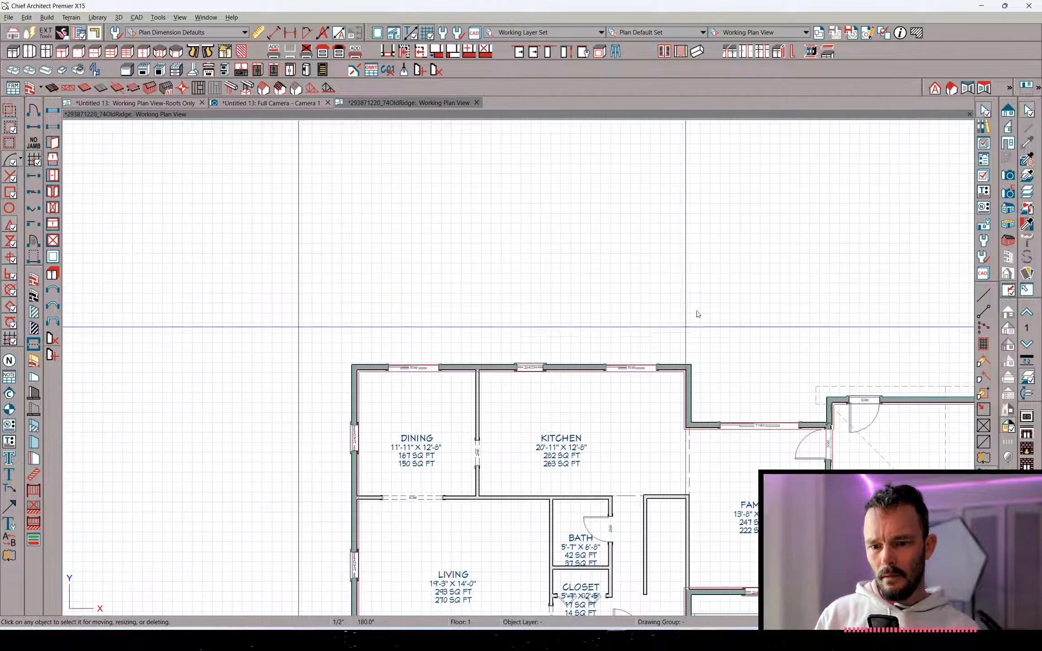
Draw deck railings behind the dining room and kitchen, enclosing an area about 32'-2" by 13'-11"
{"action": "scroll", "coordinate": [475, 283], "scroll_direction": "up", "scroll_amount": 1}
{"action": "middle_click_drag", "start_coordinate": [86, 344], "coordinate": [73, 424]}
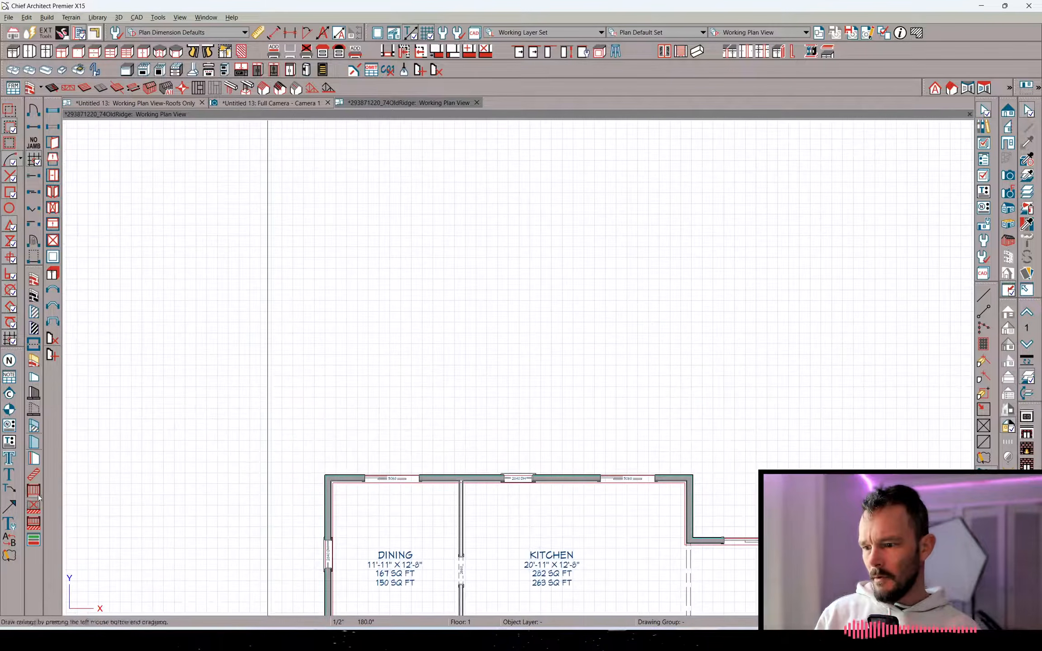
{"action": "left_click", "coordinate": [33, 522]}
{"action": "mouse_move", "coordinate": [327, 475]}
{"action": "left_mouse_down"}
{"action": "mouse_move", "coordinate": [337, 473]}
{"action": "mouse_move", "coordinate": [328, 324]}
{"action": "mouse_move", "coordinate": [665, 350]}
{"action": "mouse_move", "coordinate": [682, 481]}
{"action": "left_mouse_up"}
{"action": "right_click", "coordinate": [558, 369]}
{"action": "left_click", "coordinate": [565, 374]}
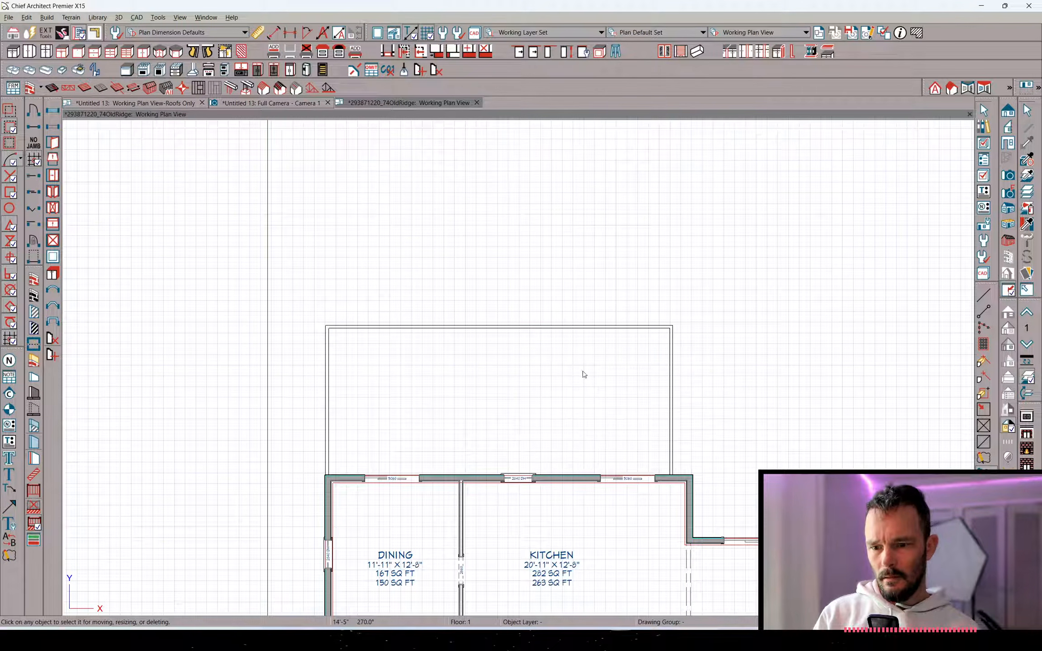
Check the No Room Definition option of the house's back exterior wall and inspect the deck's back and right railings
{"action": "left_click_drag", "start_coordinate": [702, 298], "coordinate": [398, 396]}
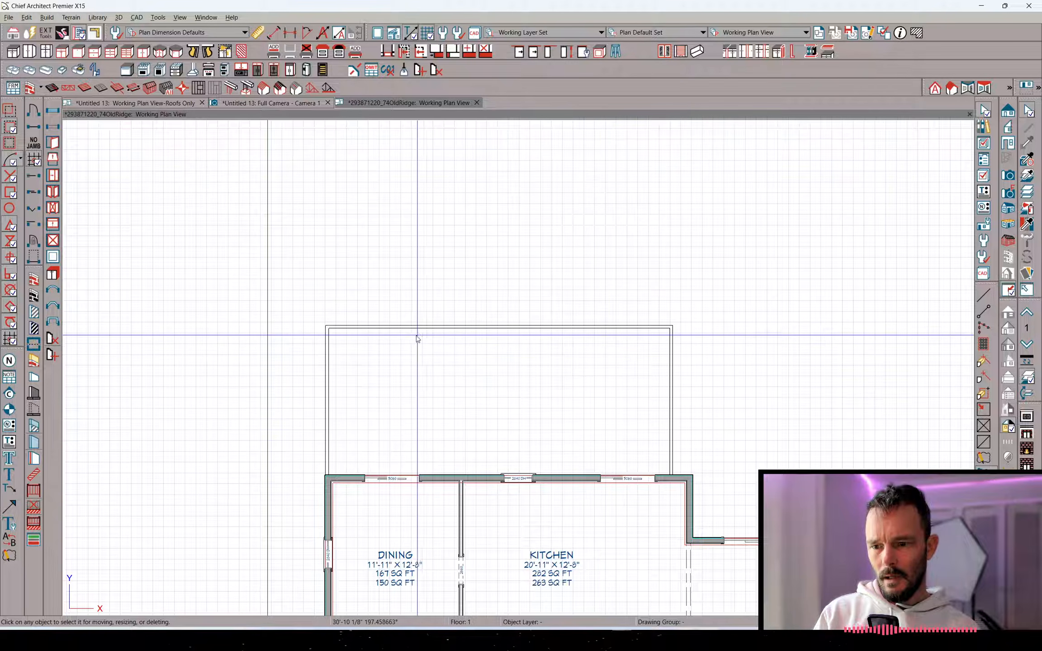
{"action": "left_click", "coordinate": [446, 479]}
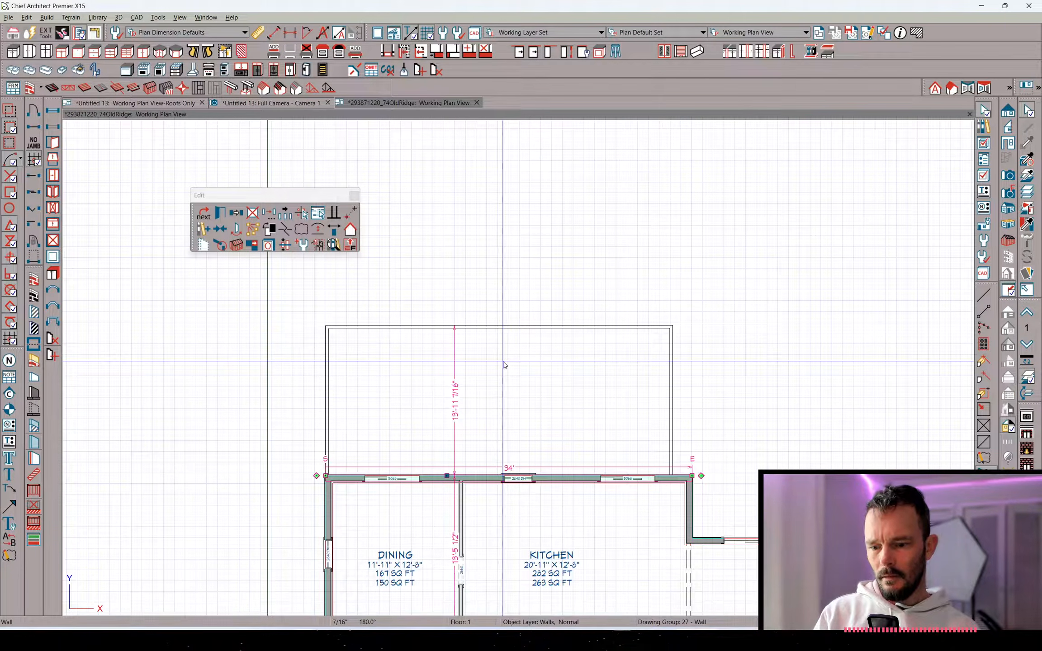
{"action": "key", "text": "ctrl+e"}
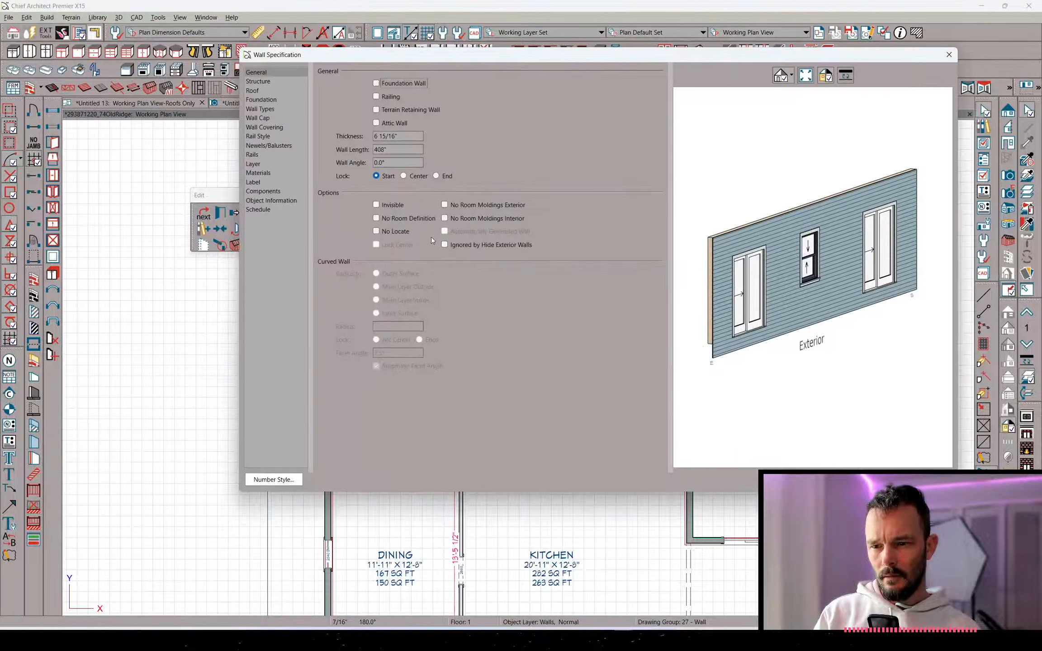
{"action": "key", "text": "Escape"}
{"action": "key", "text": "Escape"}
{"action": "left_click", "coordinate": [567, 327]}
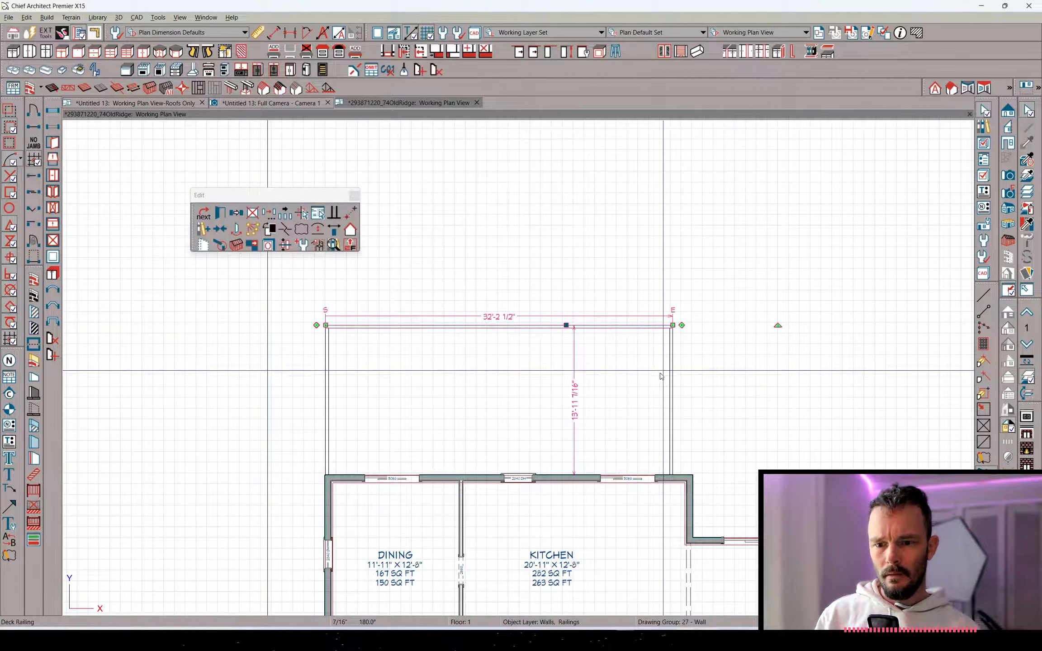
{"action": "key", "text": "Escape"}
{"action": "left_click", "coordinate": [672, 349]}
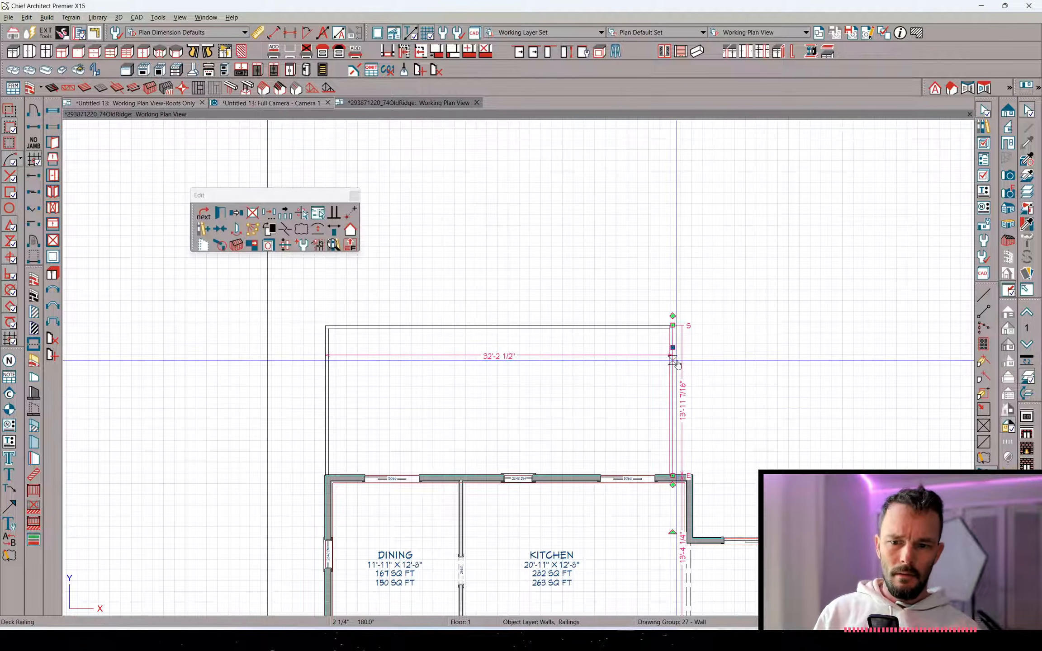
Draw exterior walls along the deck outline, about 32'-2" by 13'-10", and select the enclosed room
{"action": "left_click", "coordinate": [324, 473]}
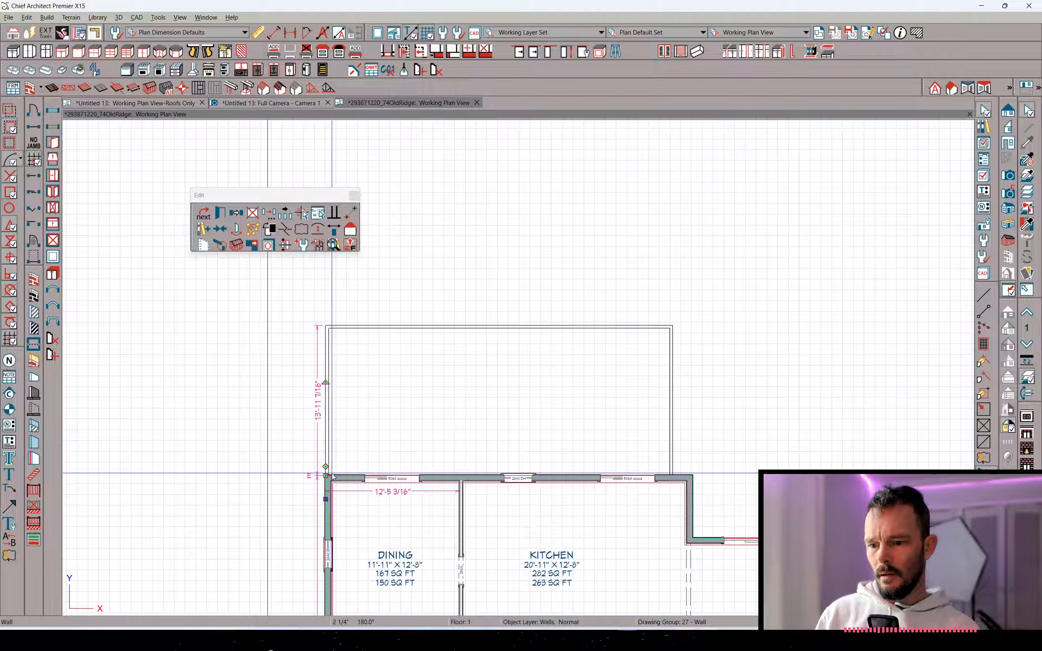
{"action": "mouse_move", "coordinate": [322, 474]}
{"action": "left_mouse_down"}
{"action": "mouse_move", "coordinate": [330, 320]}
{"action": "mouse_move", "coordinate": [671, 331]}
{"action": "mouse_move", "coordinate": [672, 476]}
{"action": "left_mouse_up"}
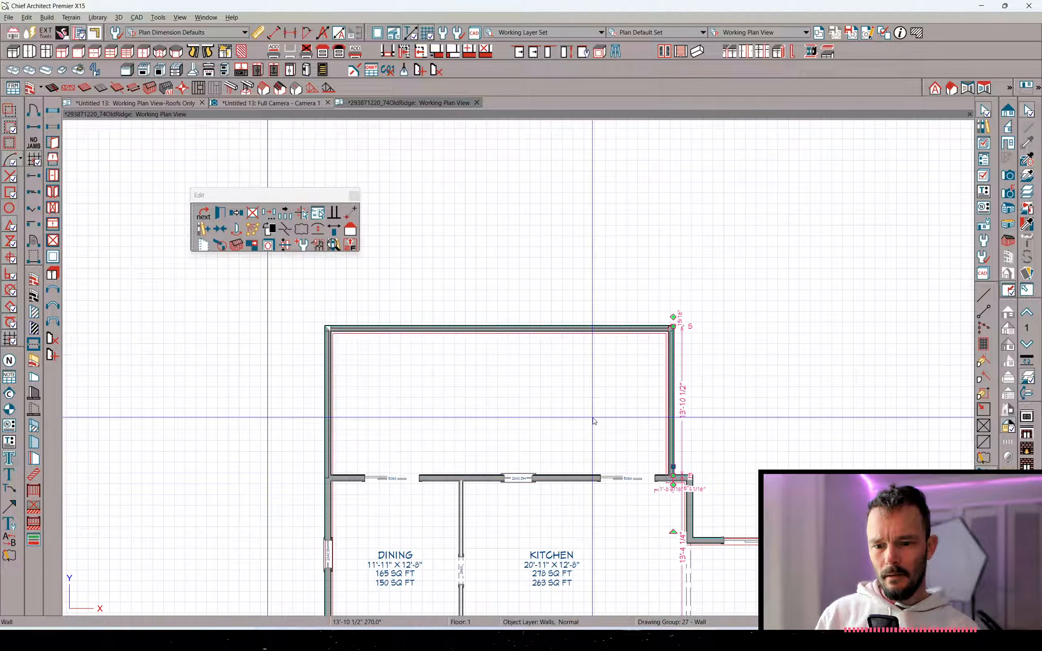
{"action": "left_click", "coordinate": [594, 420]}
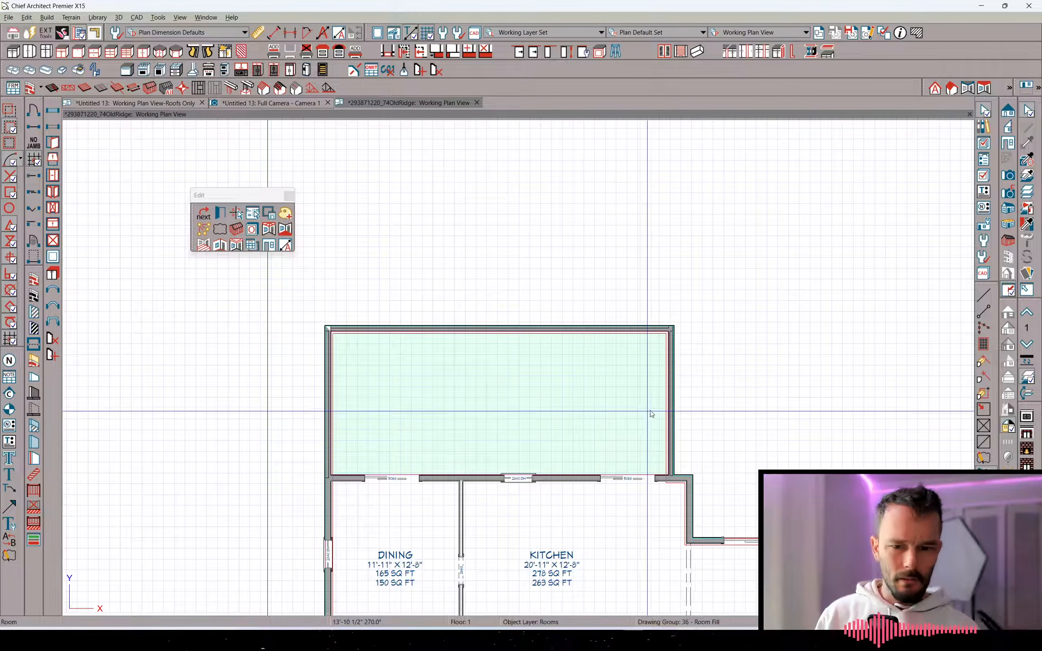
Break the continuous left exterior wall at the house's back corner to separate the deck's left side
{"action": "left_click", "coordinate": [676, 379]}
{"action": "left_click", "coordinate": [538, 331], "text": "shift"}
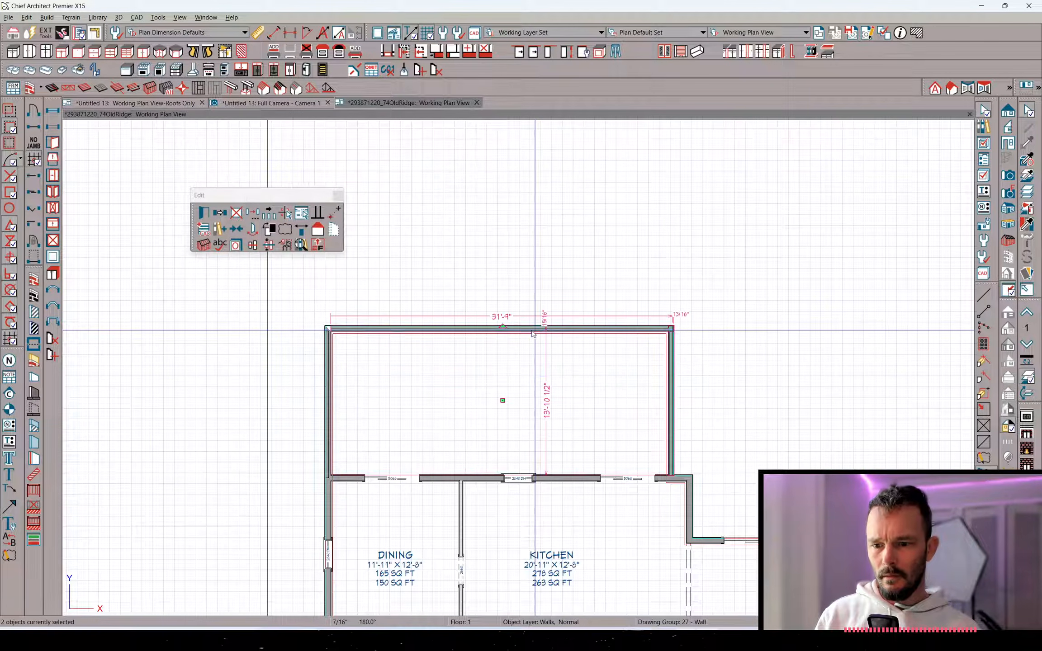
{"action": "left_click", "coordinate": [333, 376]}
{"action": "scroll", "coordinate": [381, 438], "scroll_direction": "up", "scroll_amount": 2}
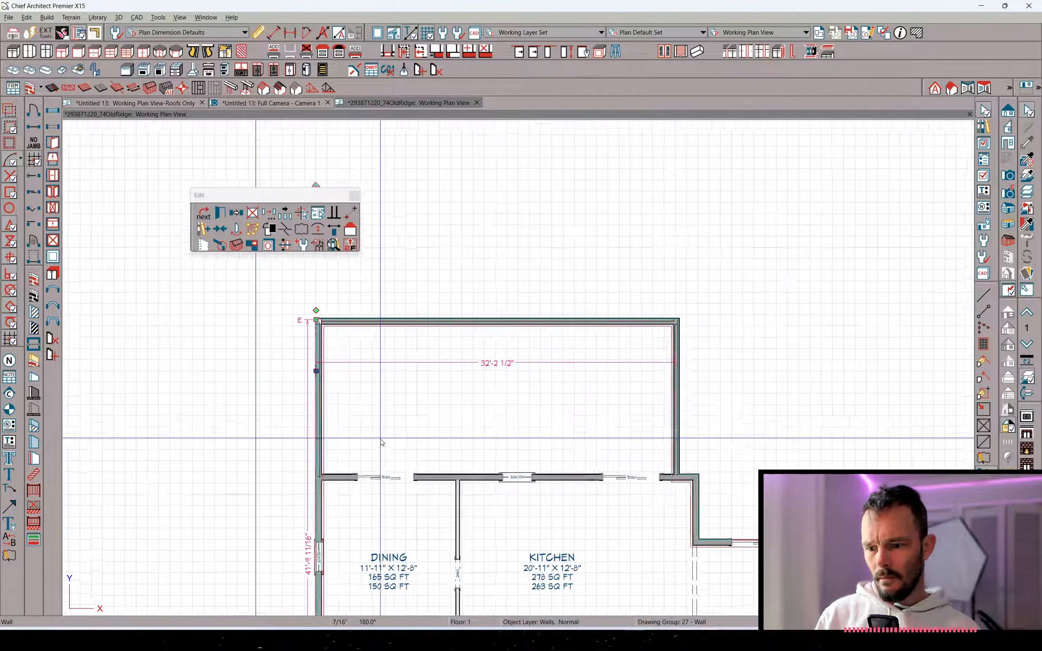
{"action": "right_click", "coordinate": [381, 438]}
{"action": "left_click", "coordinate": [273, 507]}
{"action": "left_click", "coordinate": [308, 480]}
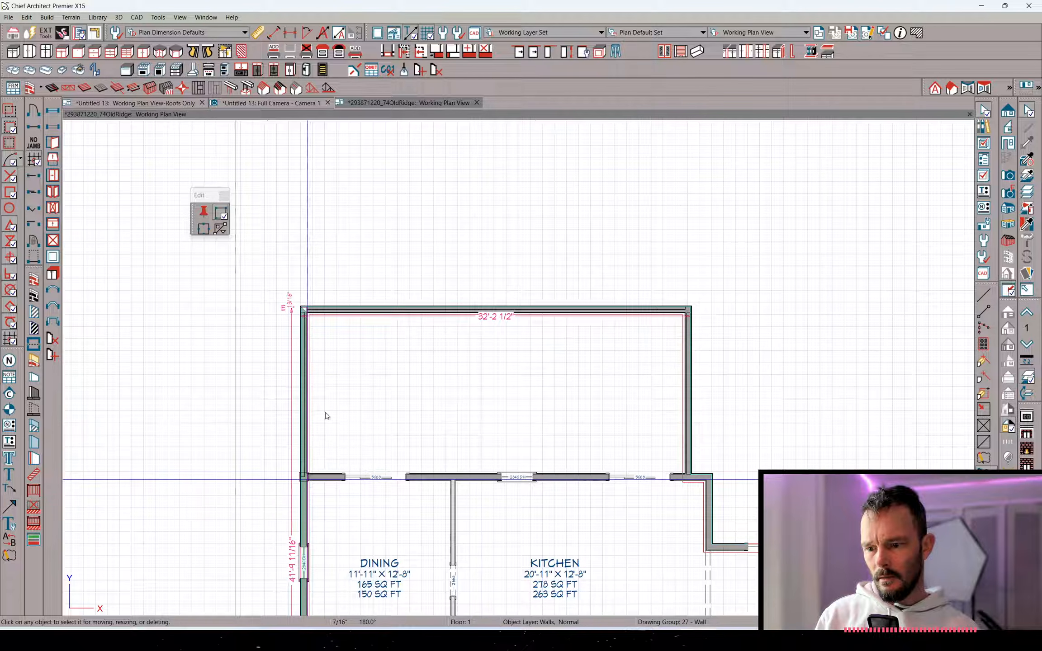
Make the deck's left, back and right walls invisible and set their wall type to Deck Railing/Fence
{"action": "left_click", "coordinate": [310, 371]}
{"action": "left_click", "coordinate": [565, 309], "text": "shift"}
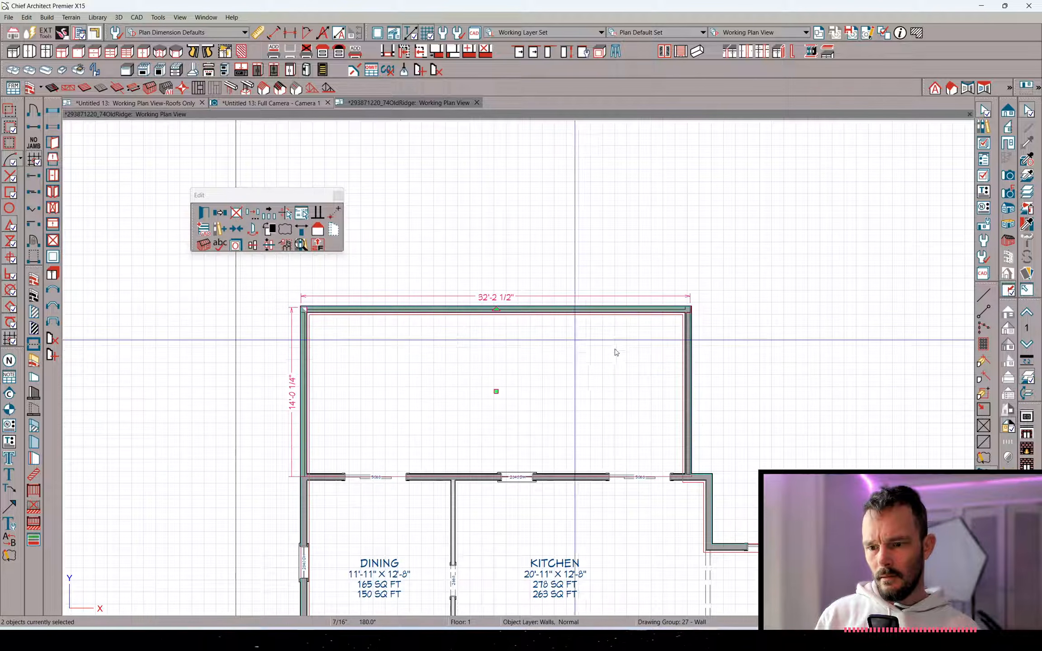
{"action": "left_click", "coordinate": [691, 348], "text": "shift"}
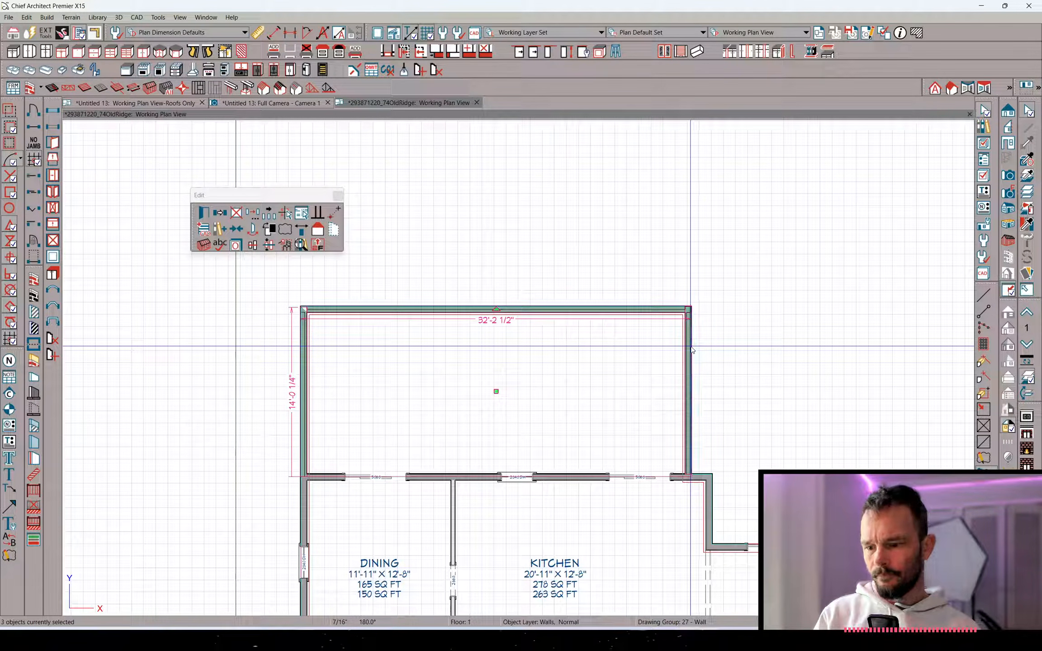
{"action": "key", "text": "e"}
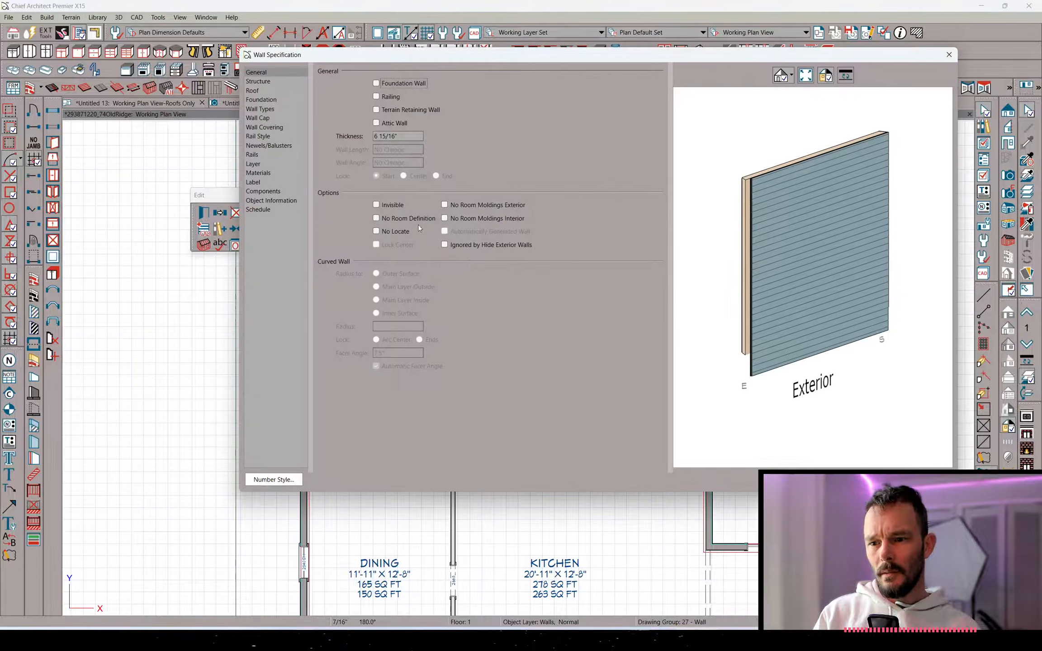
{"action": "left_click", "coordinate": [376, 205]}
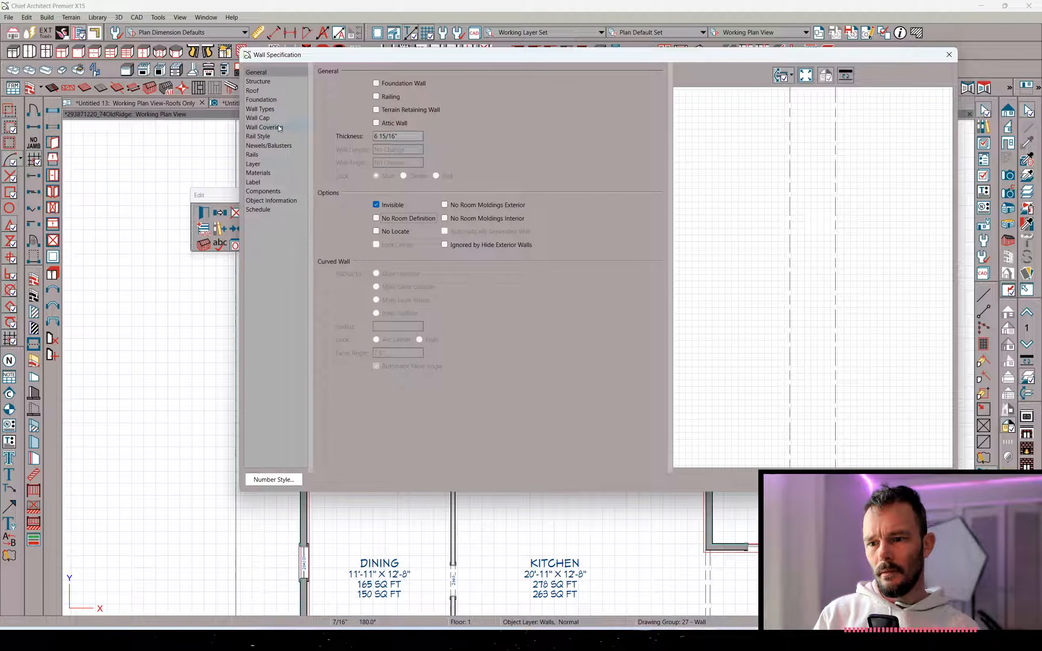
{"action": "left_click", "coordinate": [260, 108]}
{"action": "left_click", "coordinate": [432, 86]}
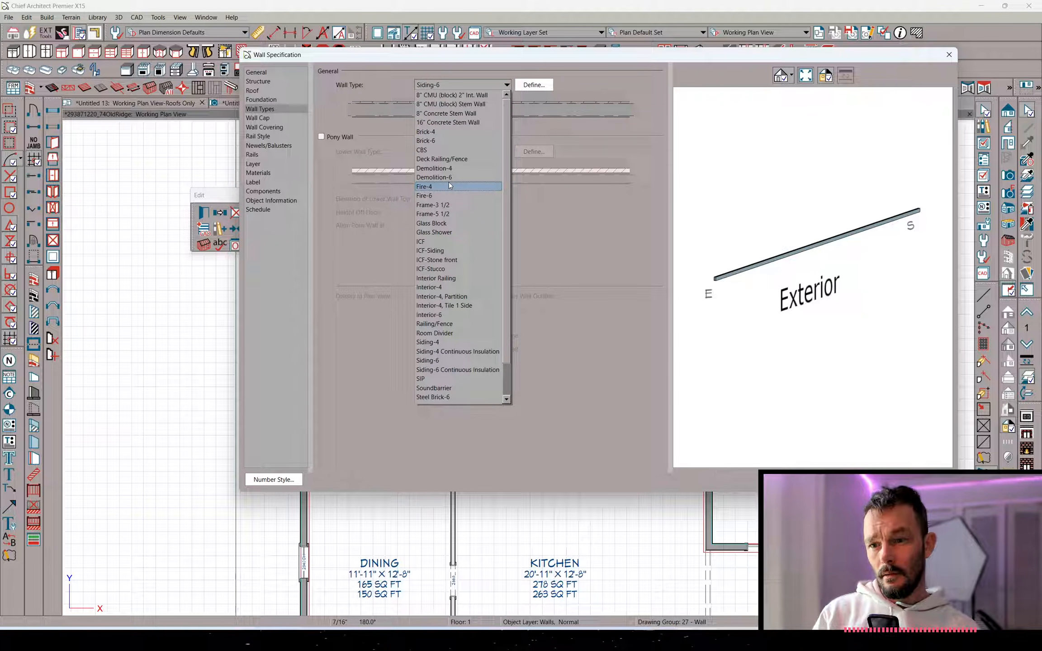
{"action": "left_click", "coordinate": [446, 159]}
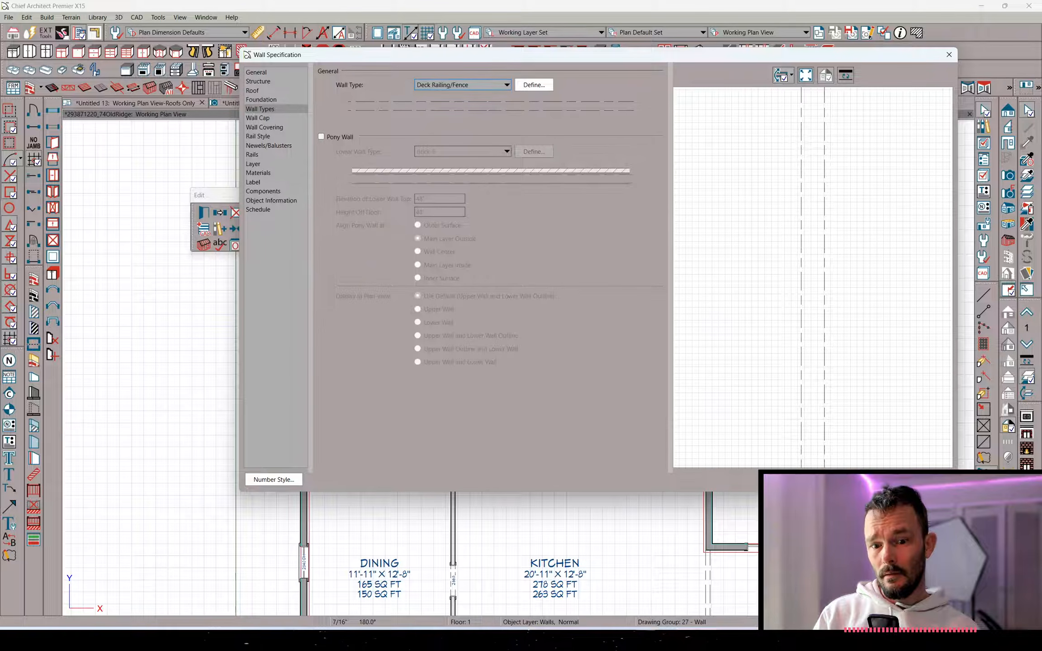
{"action": "key", "text": "Return"}
Delete the unconnected invisible wall on the deck's left side and try to extend the left railing's end to the house corner
{"action": "right_click", "coordinate": [574, 395]}
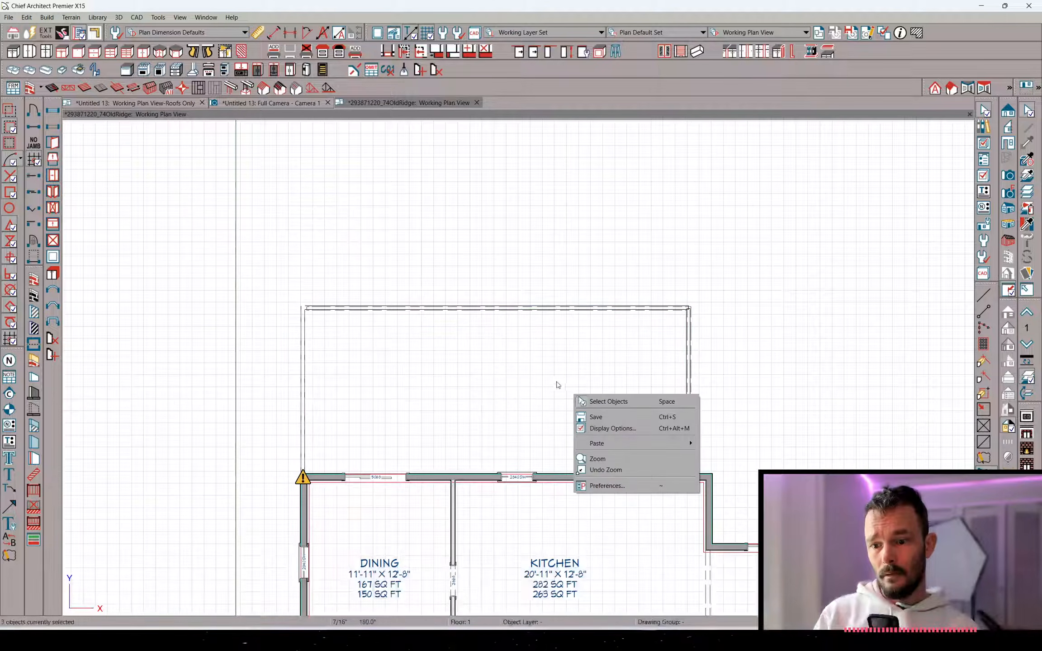
{"action": "left_click", "coordinate": [623, 402]}
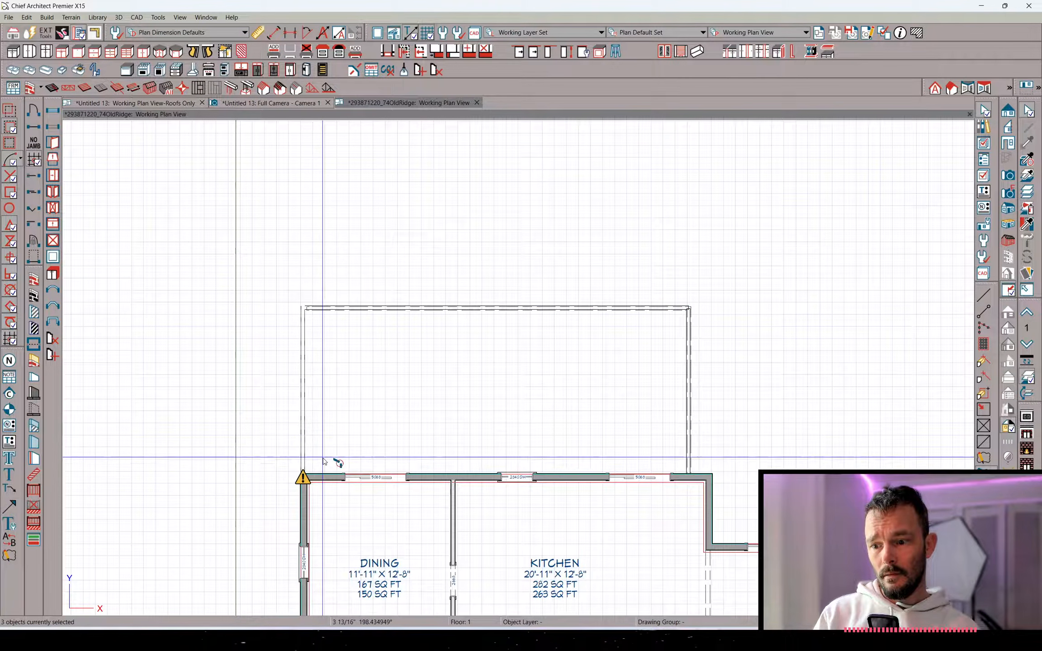
{"action": "right_click", "coordinate": [307, 479]}
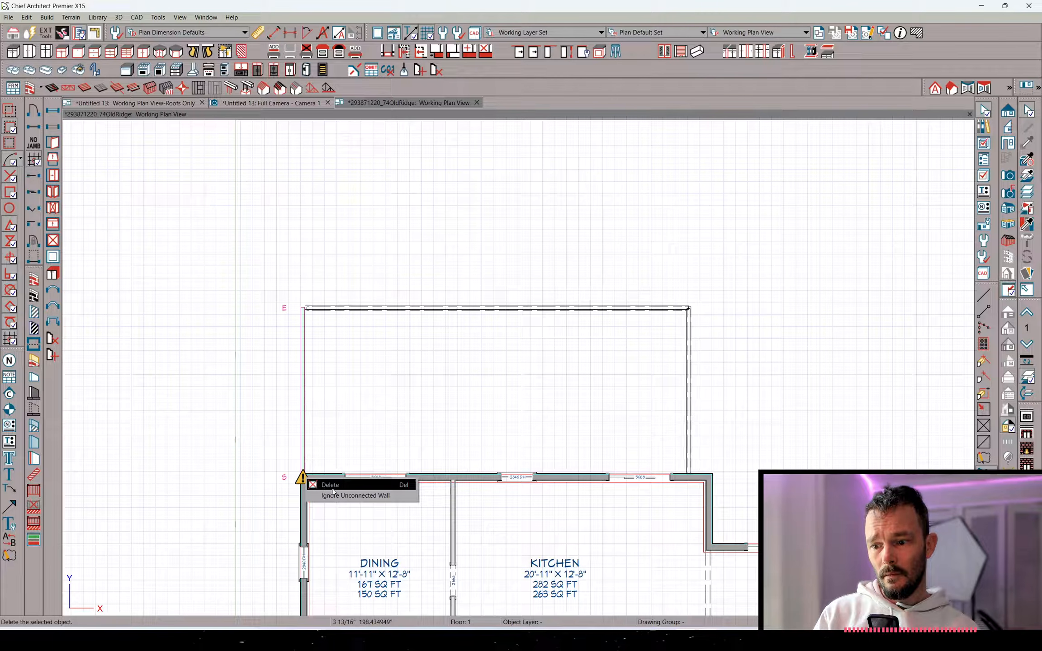
{"action": "left_click", "coordinate": [335, 496]}
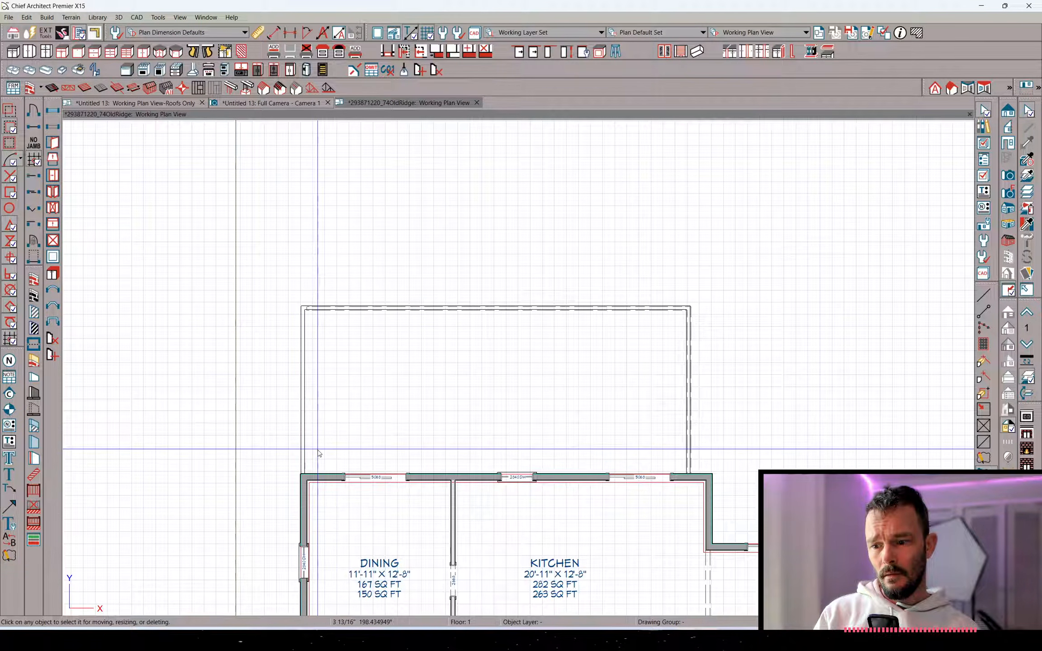
{"action": "left_click", "coordinate": [302, 474]}
{"action": "left_click_drag", "start_coordinate": [302, 474], "coordinate": [303, 479]}
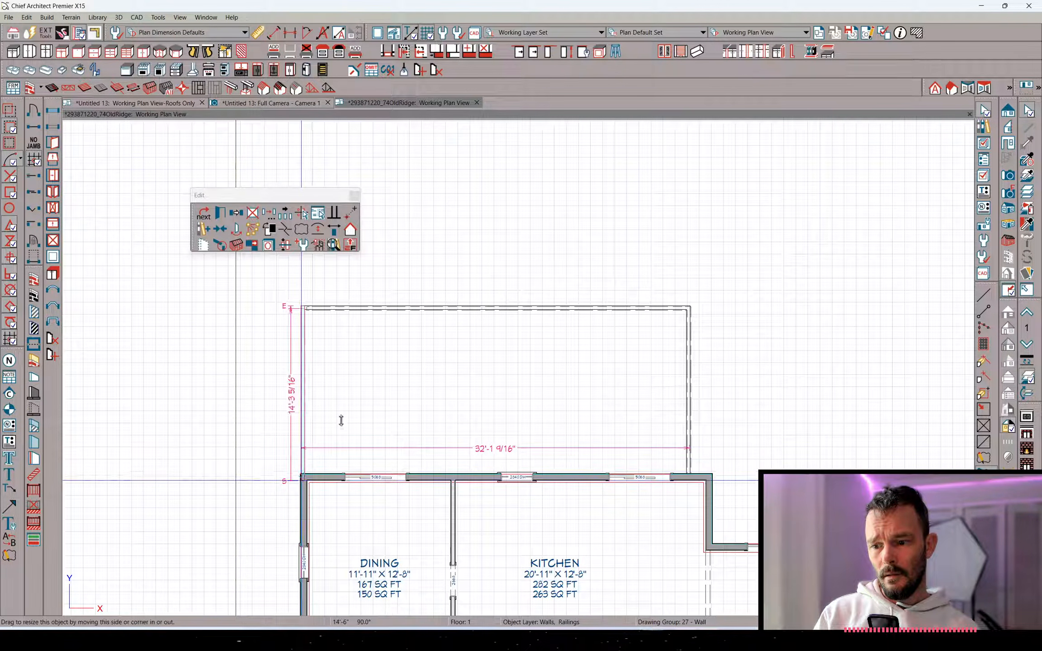
{"action": "left_click", "coordinate": [342, 420]}
Check the No Room Definition option in the general settings of the deck's left railing
{"action": "left_click", "coordinate": [474, 296]}
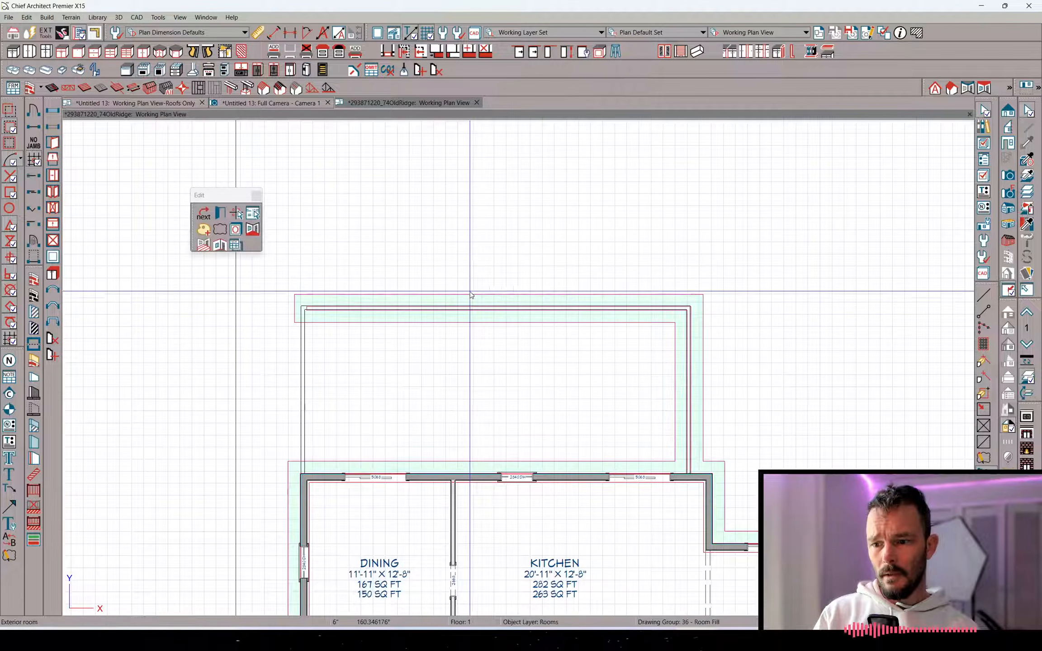
{"action": "left_click", "coordinate": [458, 308]}
{"action": "left_click", "coordinate": [304, 347]}
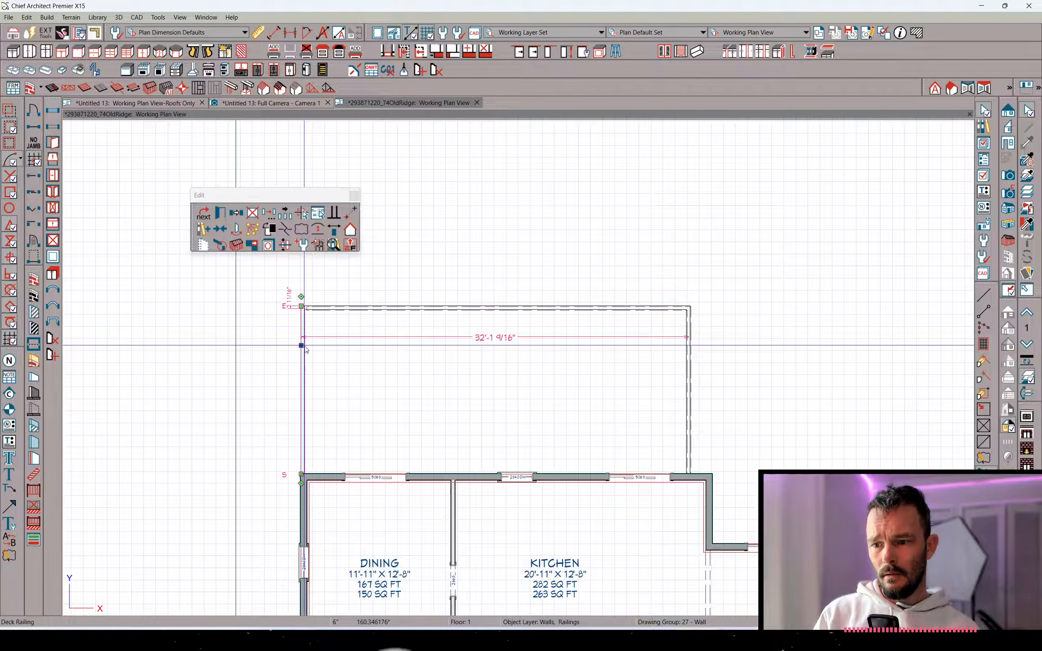
{"action": "double_click", "coordinate": [304, 347]}
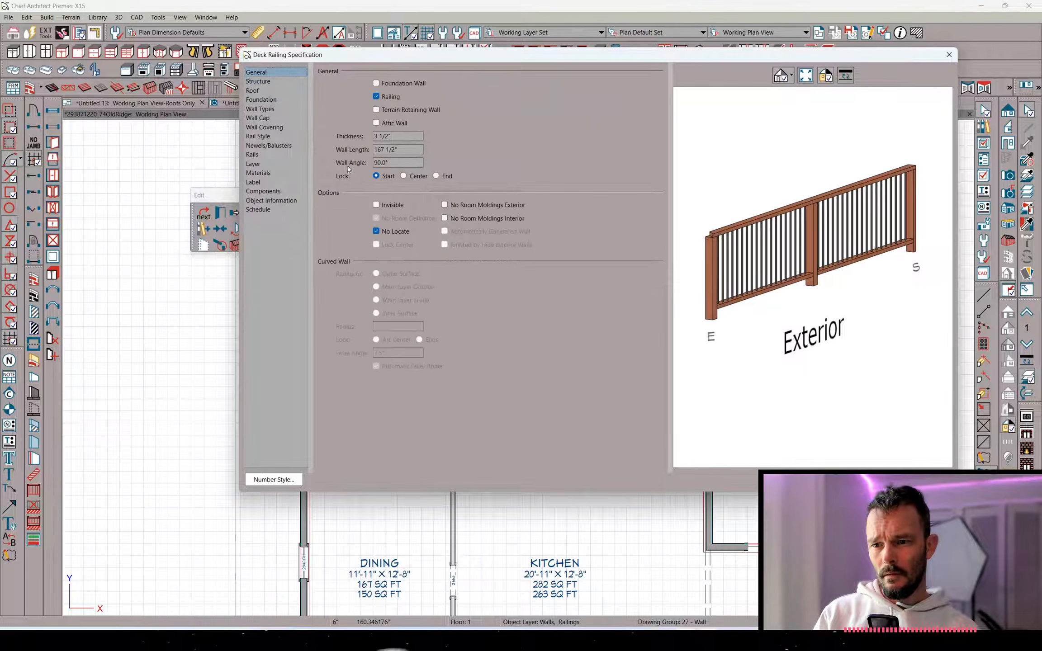
{"action": "left_click", "coordinate": [804, 479]}
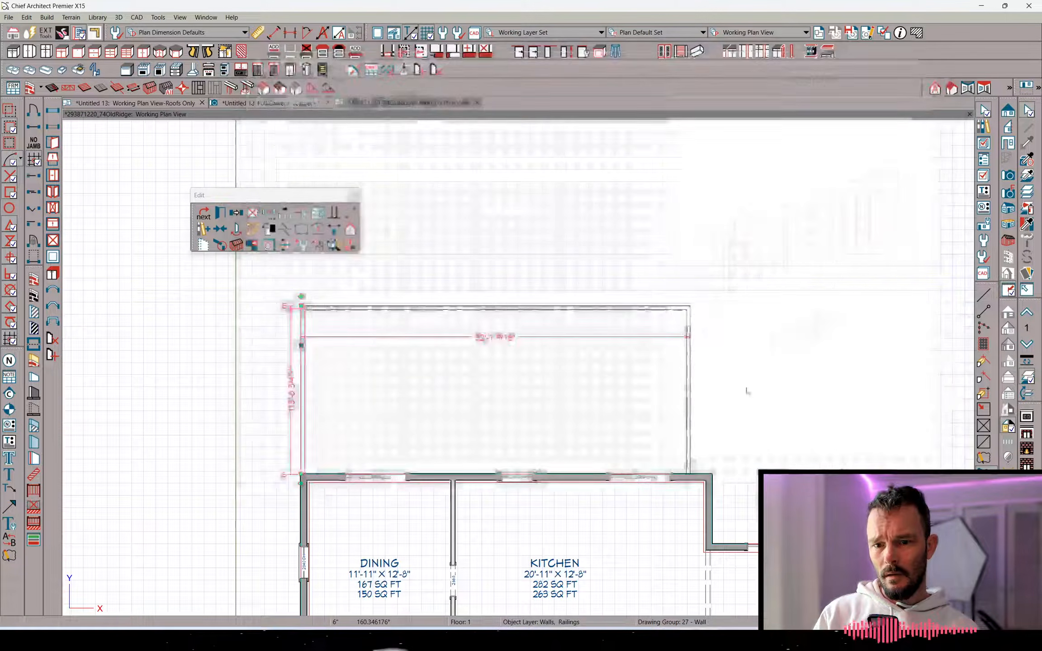
{"action": "left_click", "coordinate": [584, 307]}
{"action": "left_click", "coordinate": [758, 385]}
Switch to the browser, read the forum thread's solution about the grayed-out No Room Definition option, and return to Chief Architect
{"action": "key", "text": "alt+Tab"}
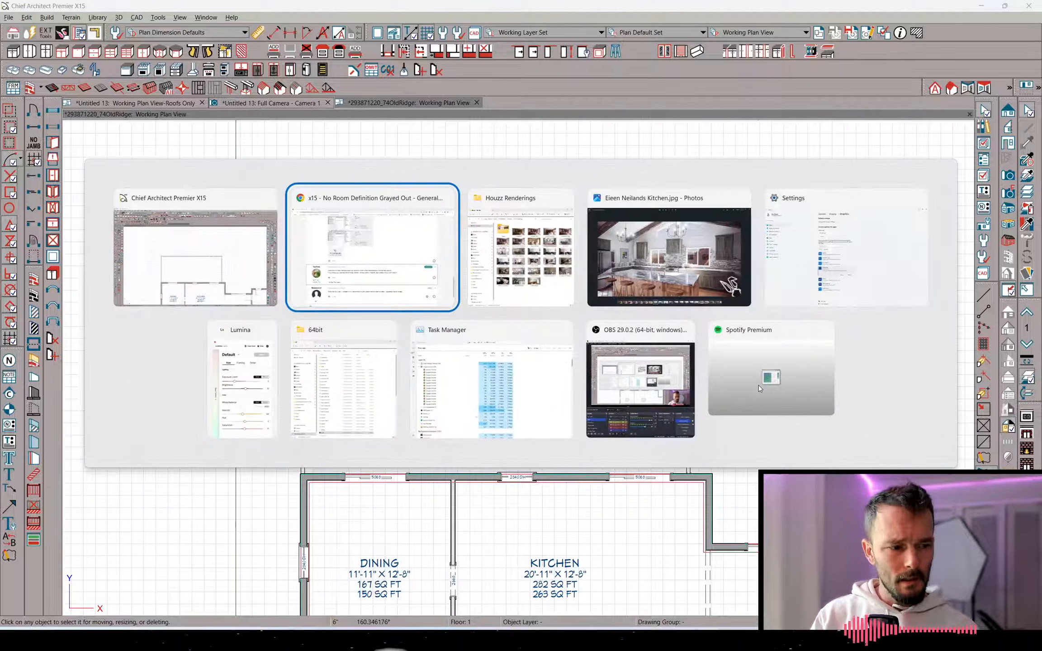
{"action": "scroll", "coordinate": [335, 373], "scroll_direction": "down", "scroll_amount": 1}
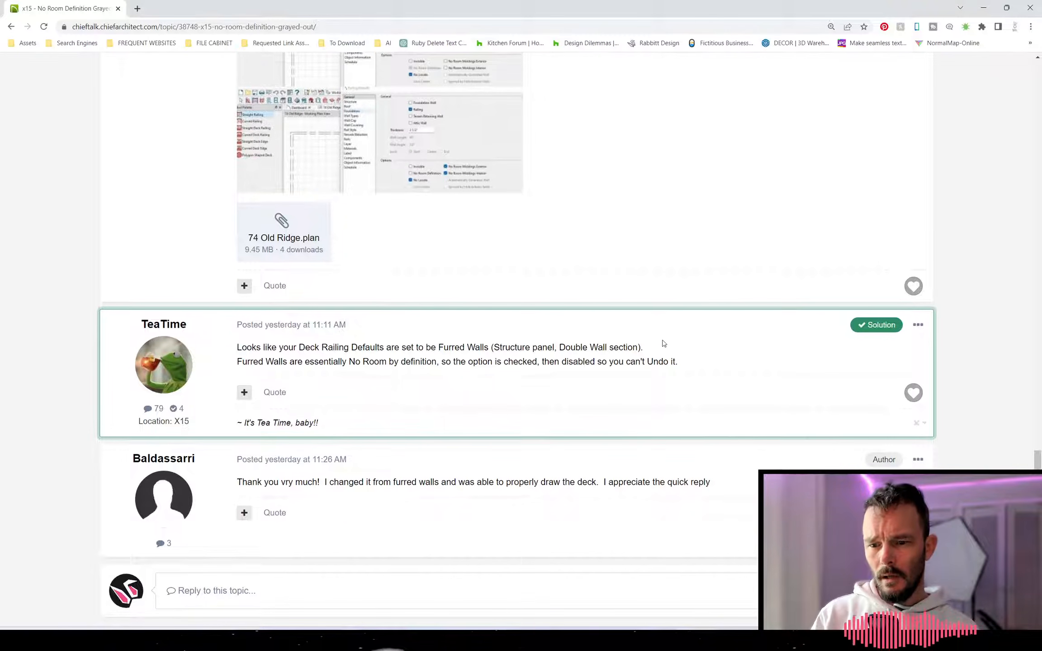
{"action": "key", "text": "alt+Tab"}
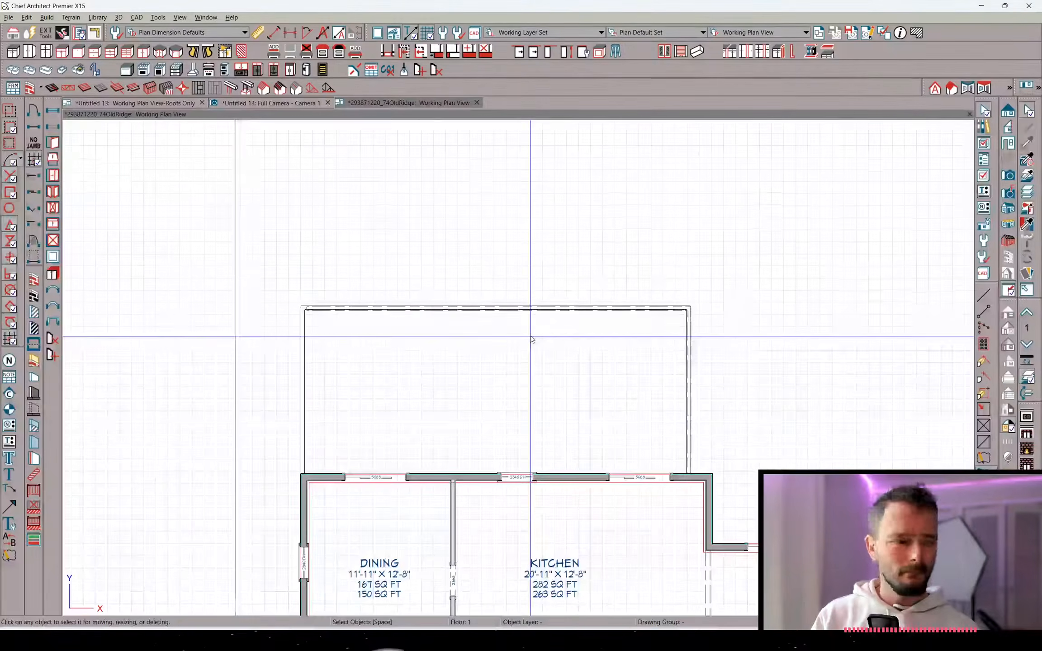
Open the Deck Railing/Fence wall type definition for the deck's back and right railings and review its material, layer and wall properties
{"action": "left_click", "coordinate": [618, 316]}
{"action": "left_click", "coordinate": [688, 336]}
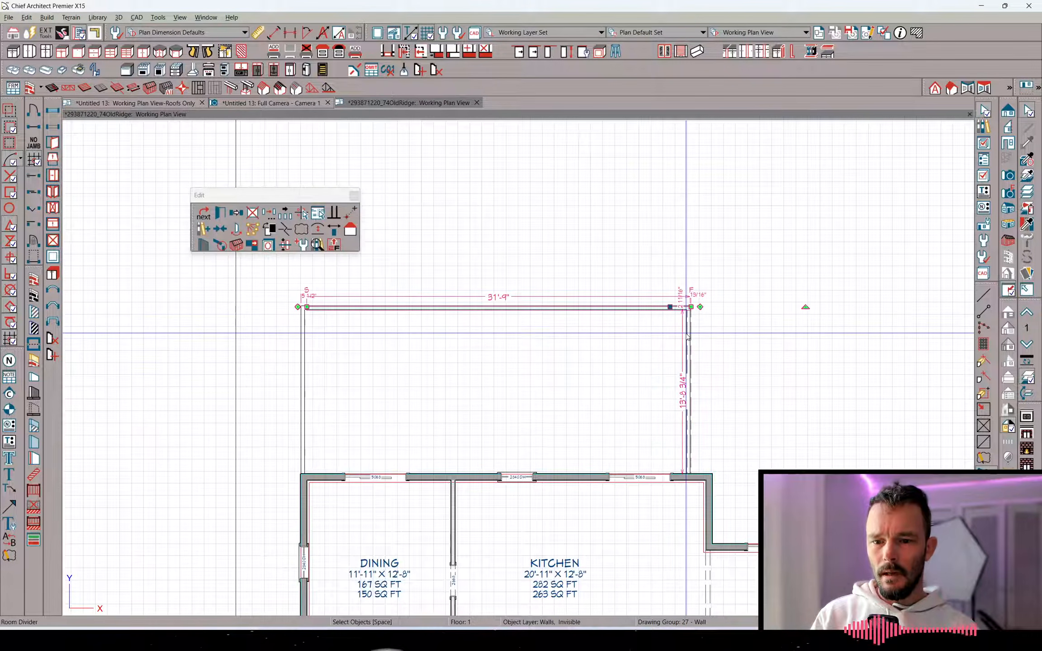
{"action": "left_click", "coordinate": [686, 338]}
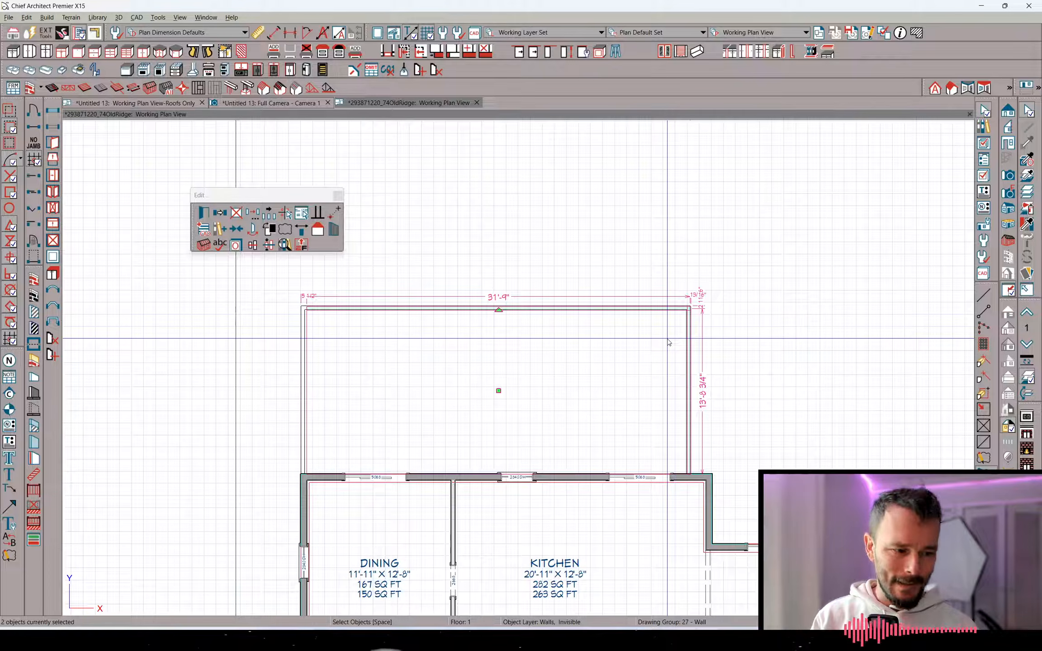
{"action": "double_click", "coordinate": [669, 342]}
{"action": "left_click", "coordinate": [276, 110]}
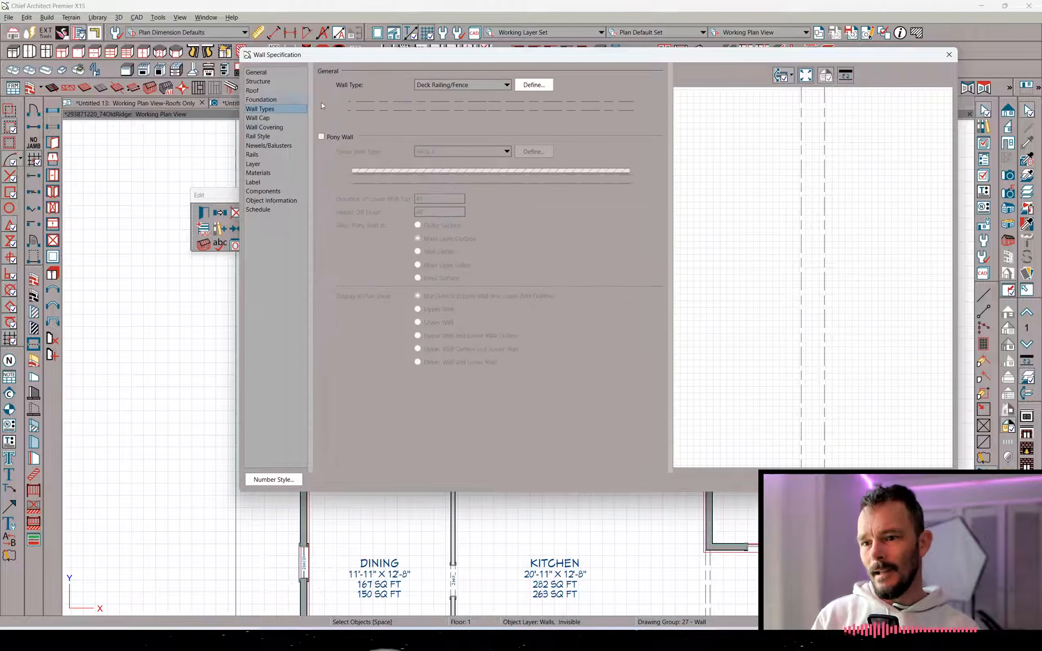
{"action": "left_click", "coordinate": [524, 87]}
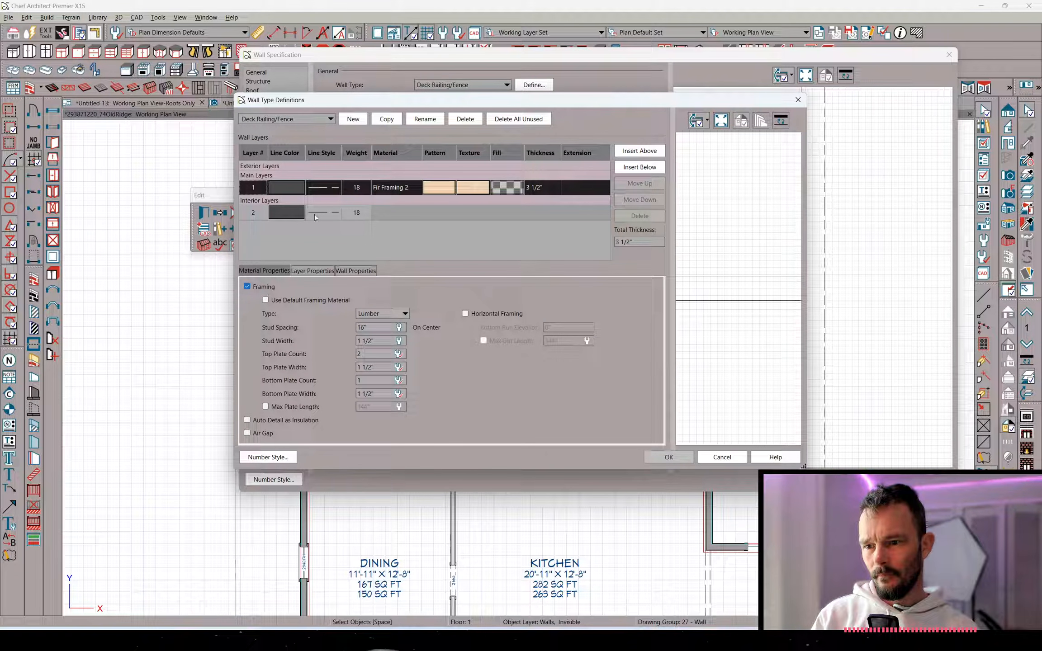
{"action": "left_click", "coordinate": [314, 270]}
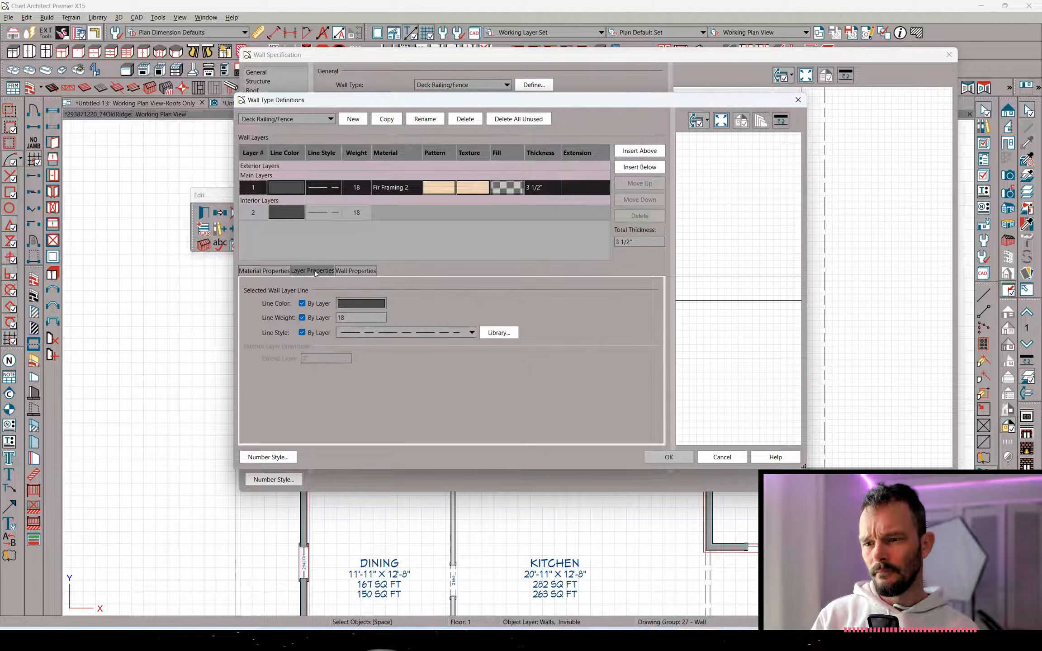
{"action": "left_click", "coordinate": [355, 271]}
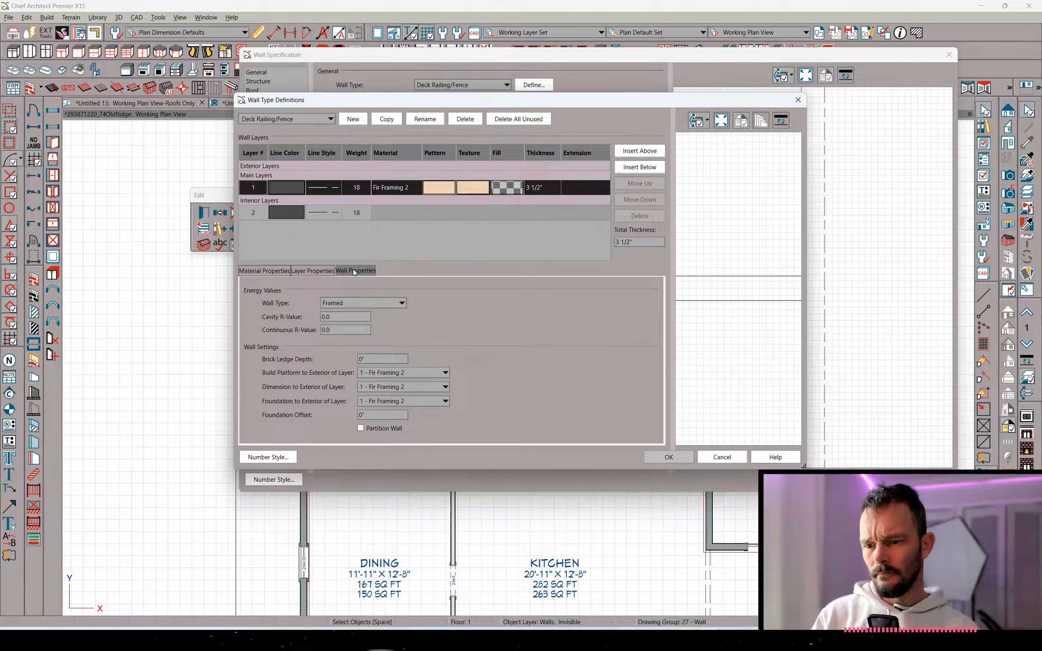
{"action": "left_click", "coordinate": [270, 270]}
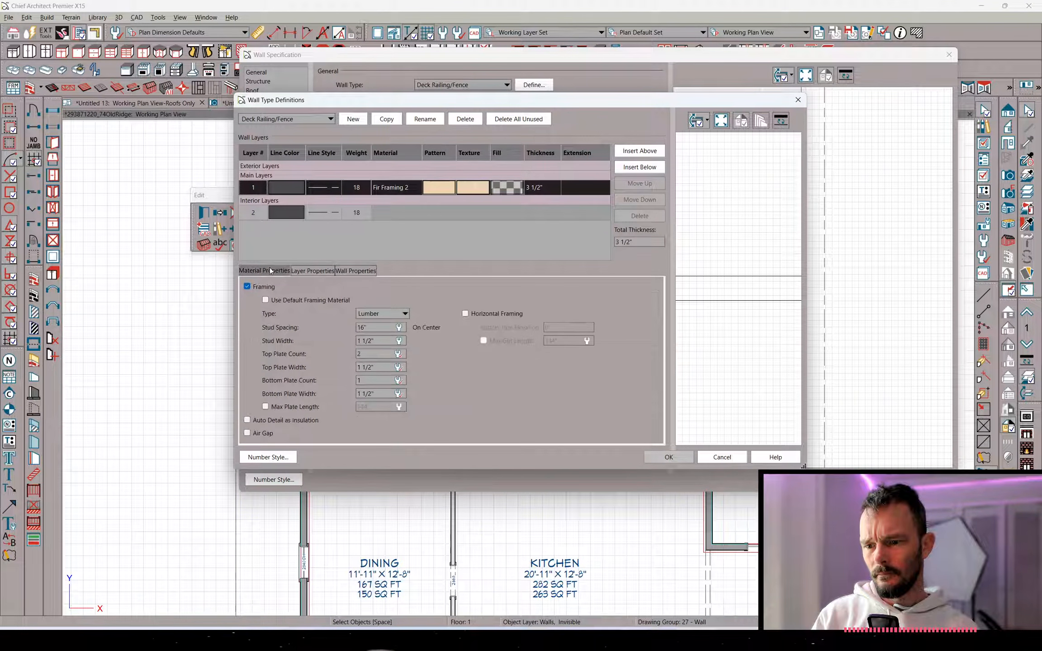
Reread the forum solution about furred deck railings in the browser and compare it with the open wall type definition in Chief Architect
{"action": "key", "text": "alt+Tab"}
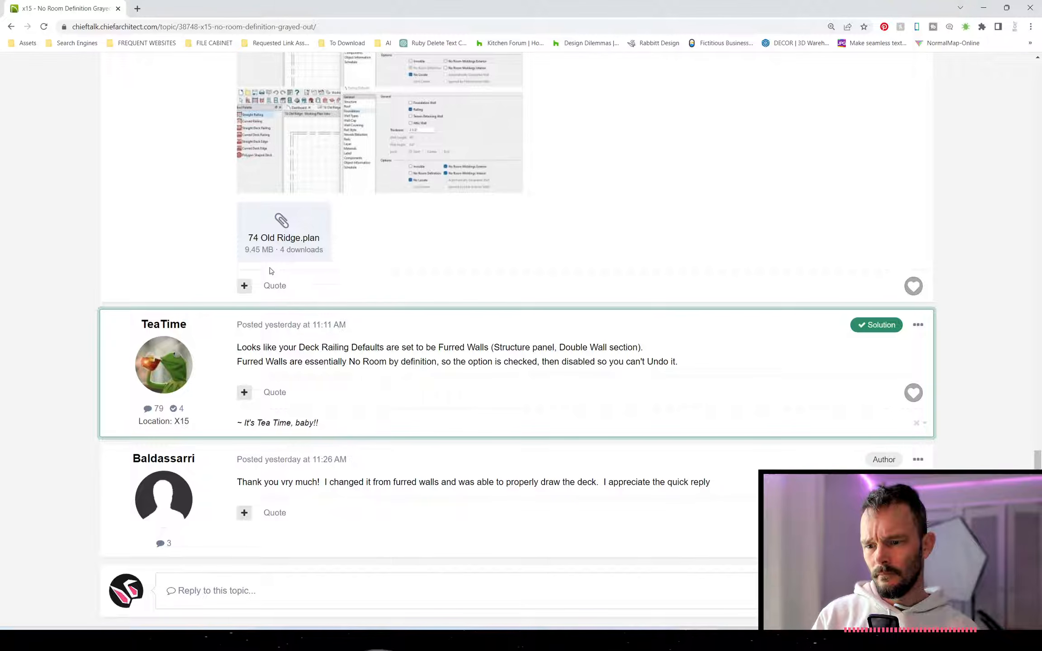
{"action": "key", "text": "alt+Tab"}
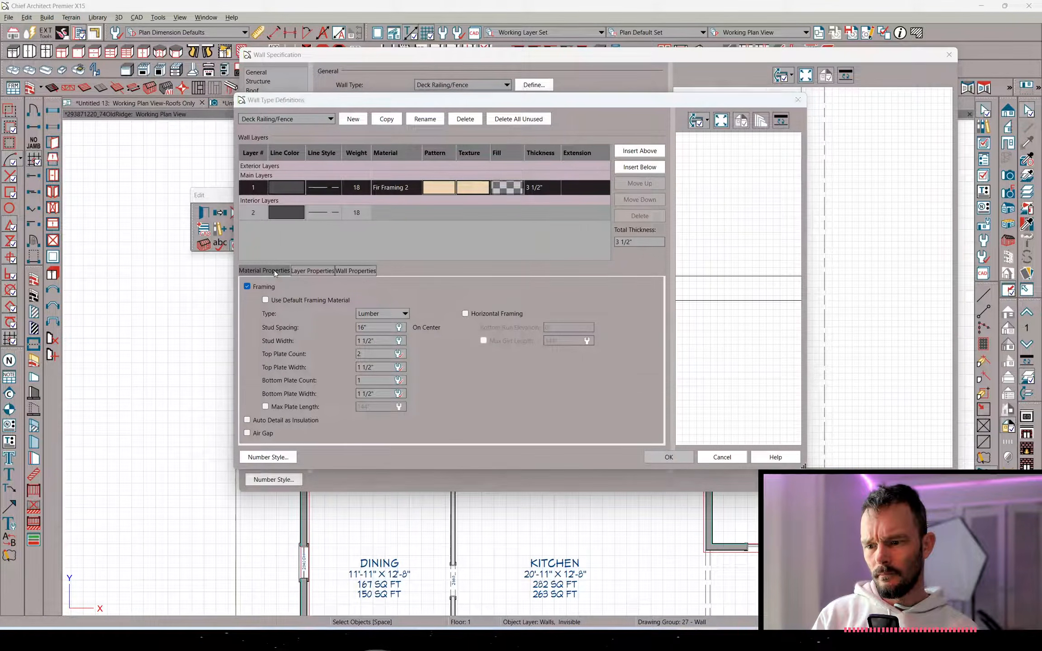
{"action": "key", "text": "alt+Tab"}
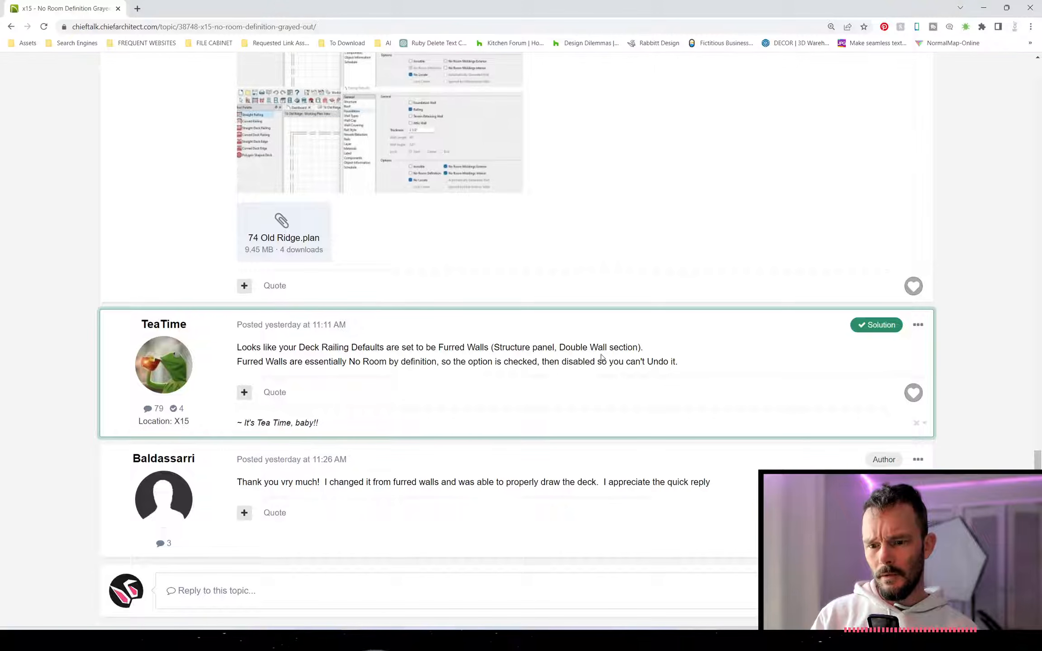
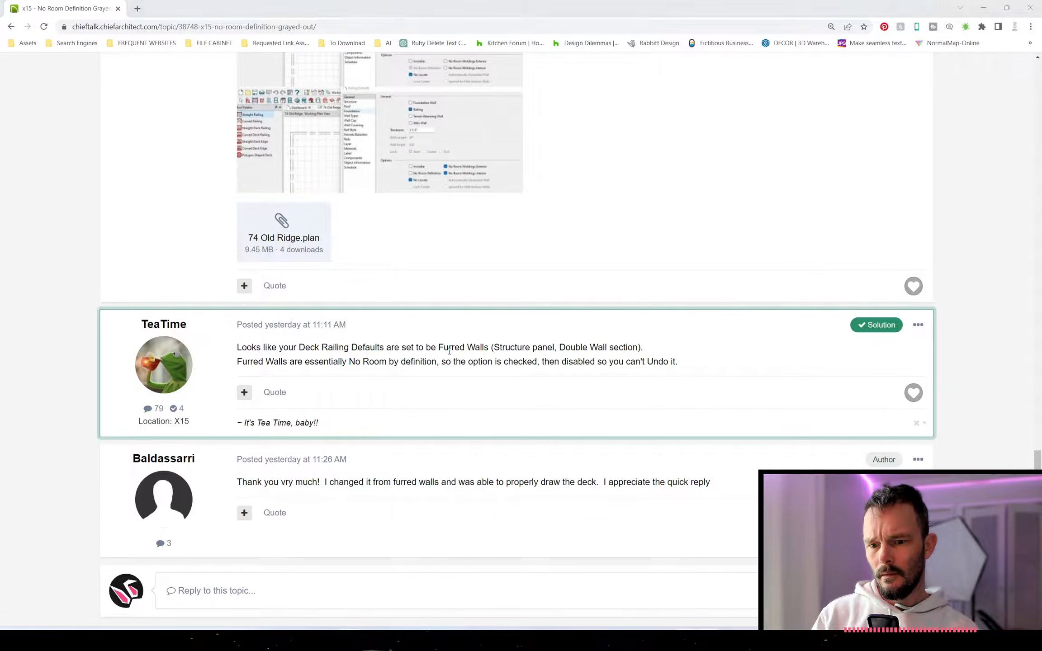
{"action": "key", "text": "alt+Tab"}
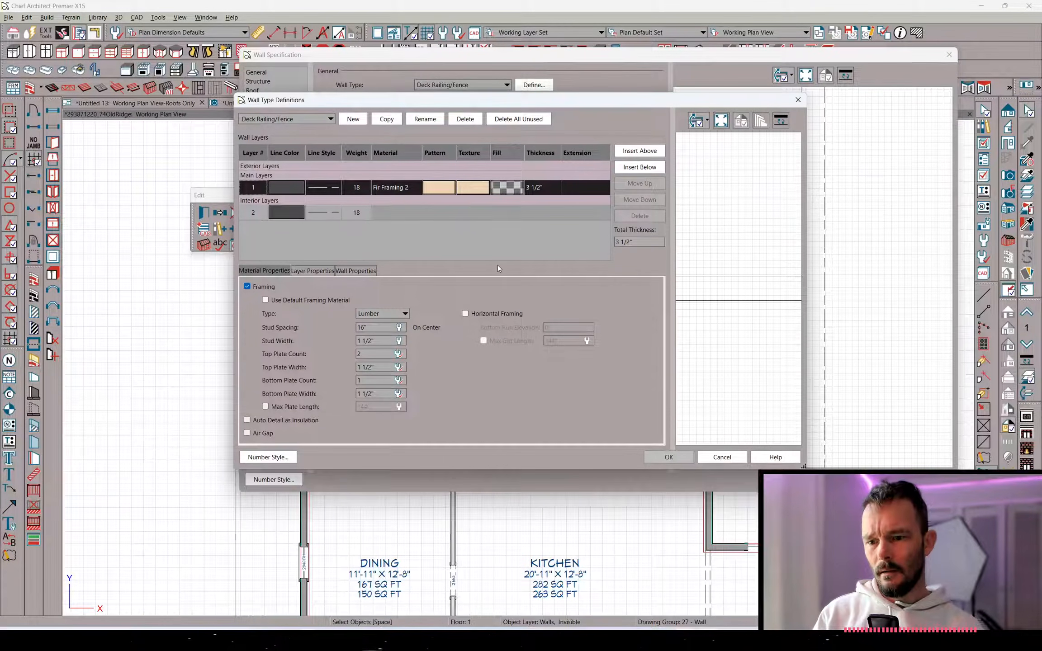
Recheck the Deck Railing/Fence definition's layer, wall and material properties, including the main layer's material selection, and close the wall specification
{"action": "left_click", "coordinate": [316, 270]}
{"action": "left_click", "coordinate": [354, 270]}
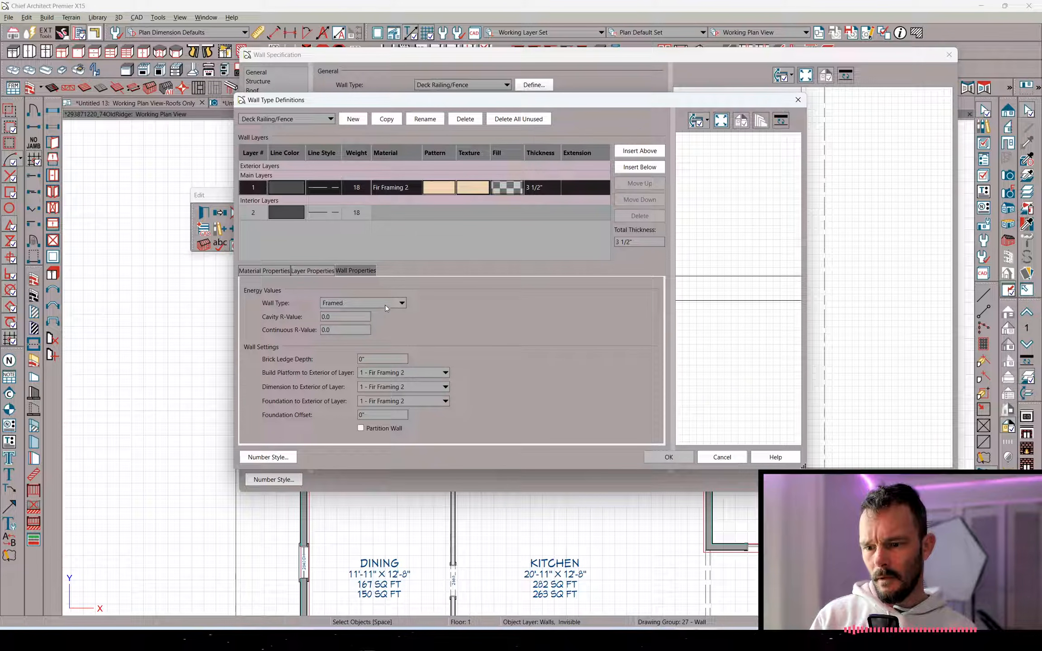
{"action": "left_click", "coordinate": [252, 272]}
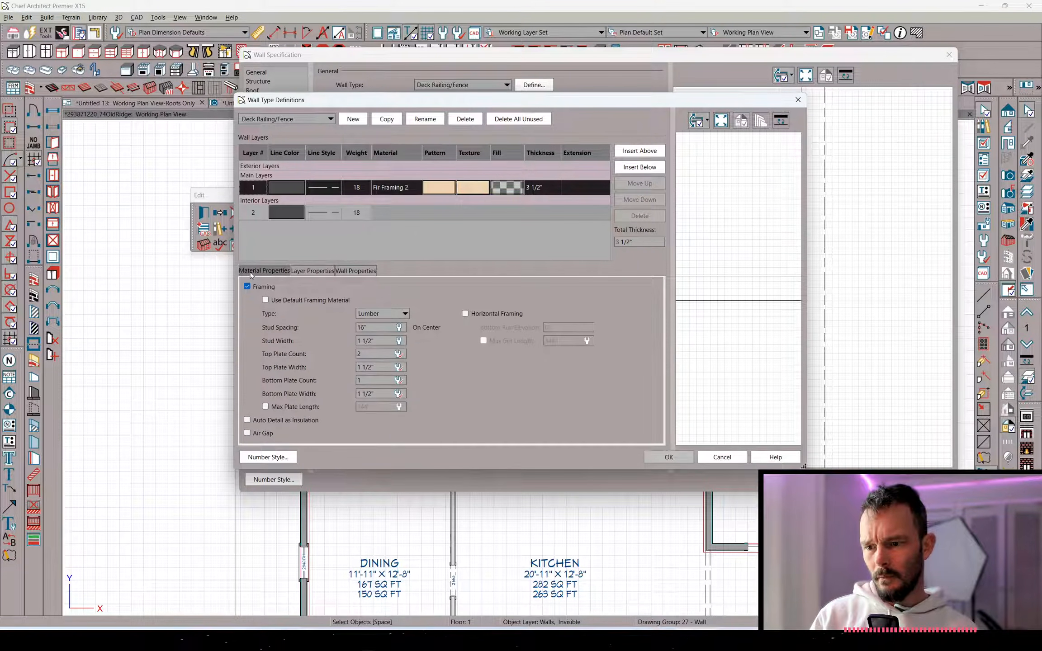
{"action": "left_click", "coordinate": [376, 188]}
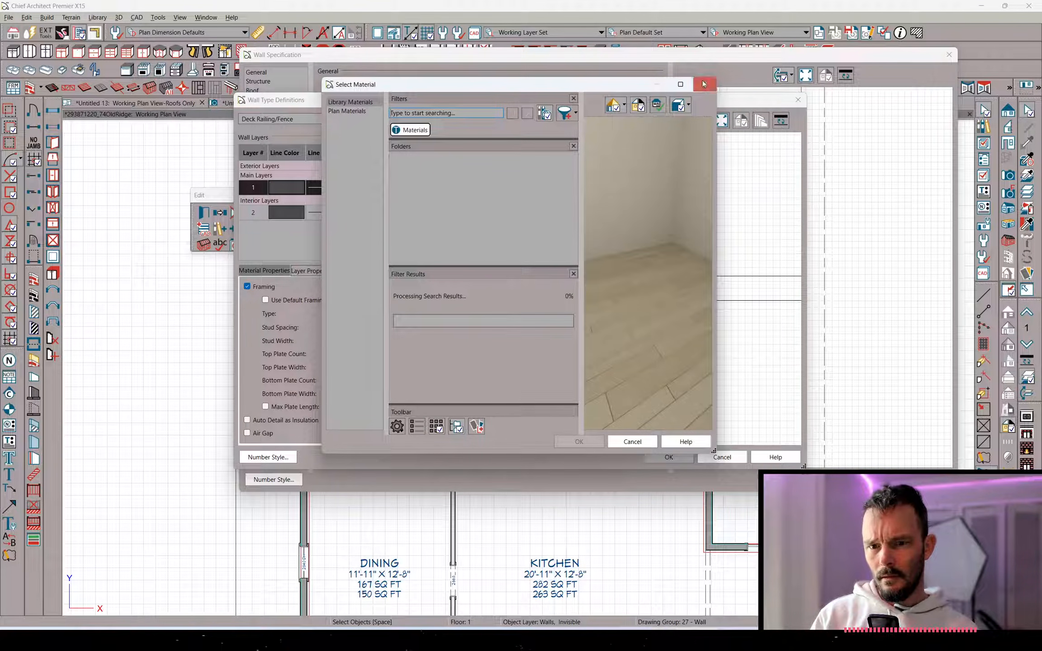
{"action": "left_click", "coordinate": [703, 84]}
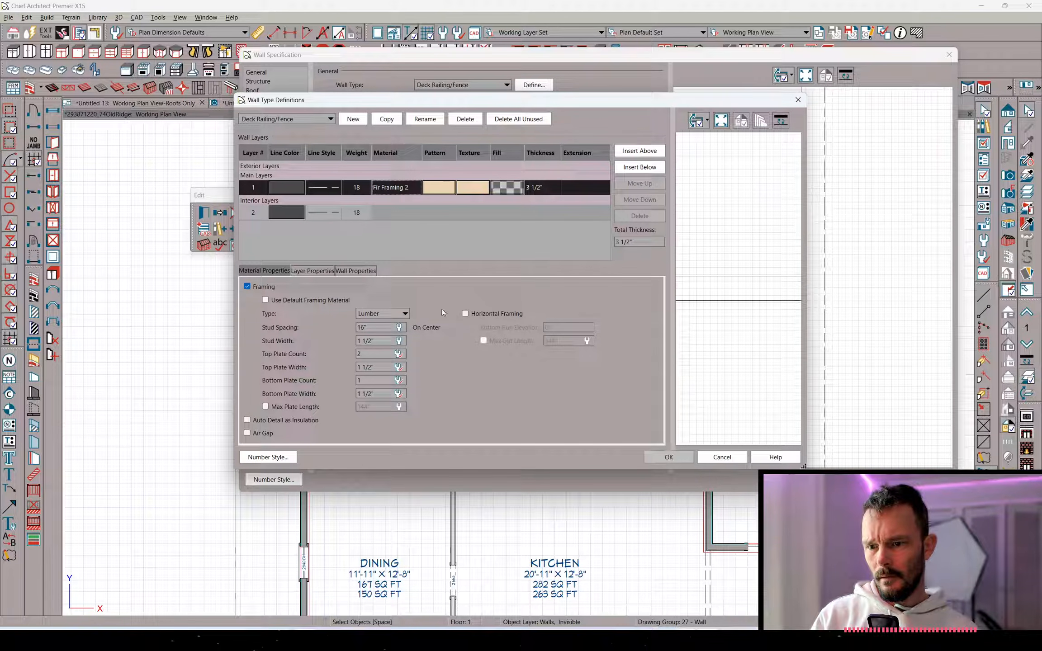
{"action": "left_click", "coordinate": [662, 457]}
{"action": "left_click", "coordinate": [802, 479]}
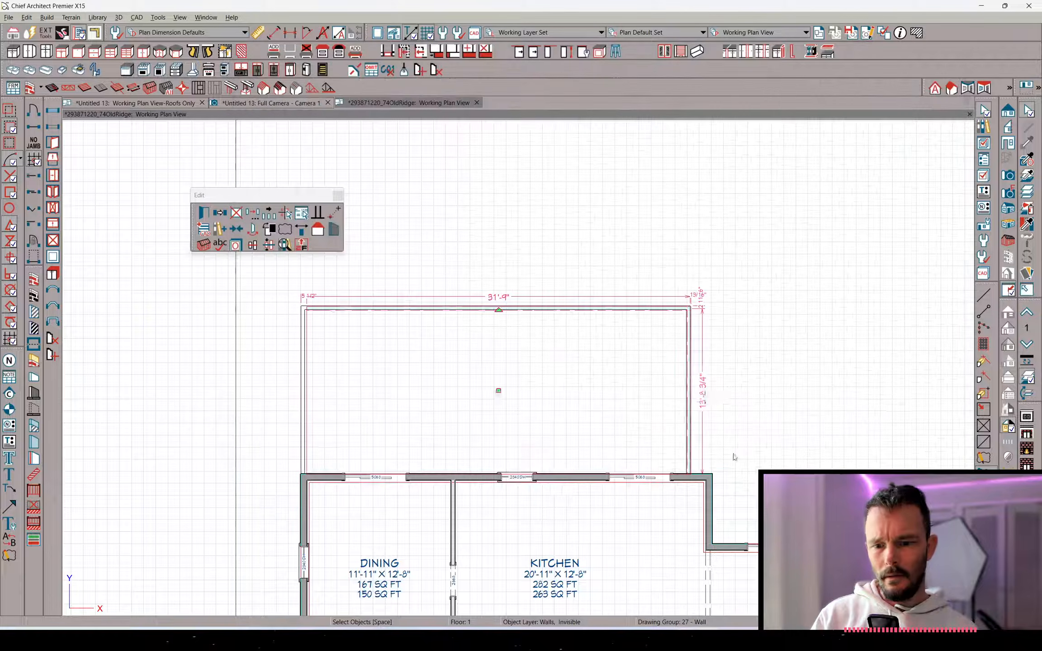
Switch to the browser, reread the No Room Definition thread's replies and attached screenshots, and return to Chief Architect
{"action": "key", "text": "alt+Tab"}
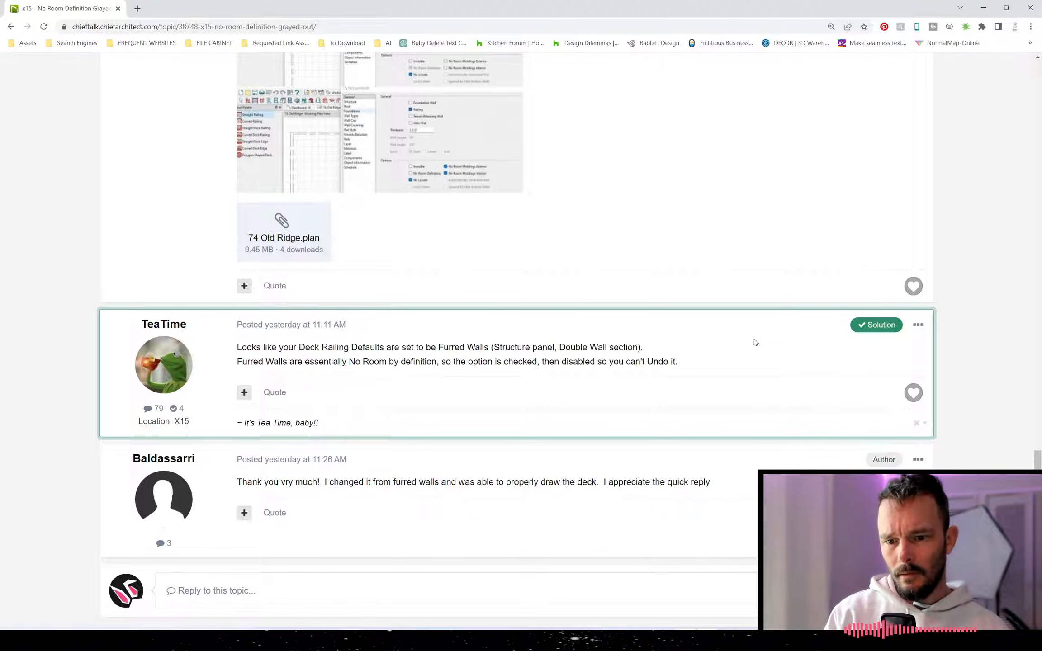
{"action": "scroll", "coordinate": [626, 320], "scroll_direction": "down", "scroll_amount": 1}
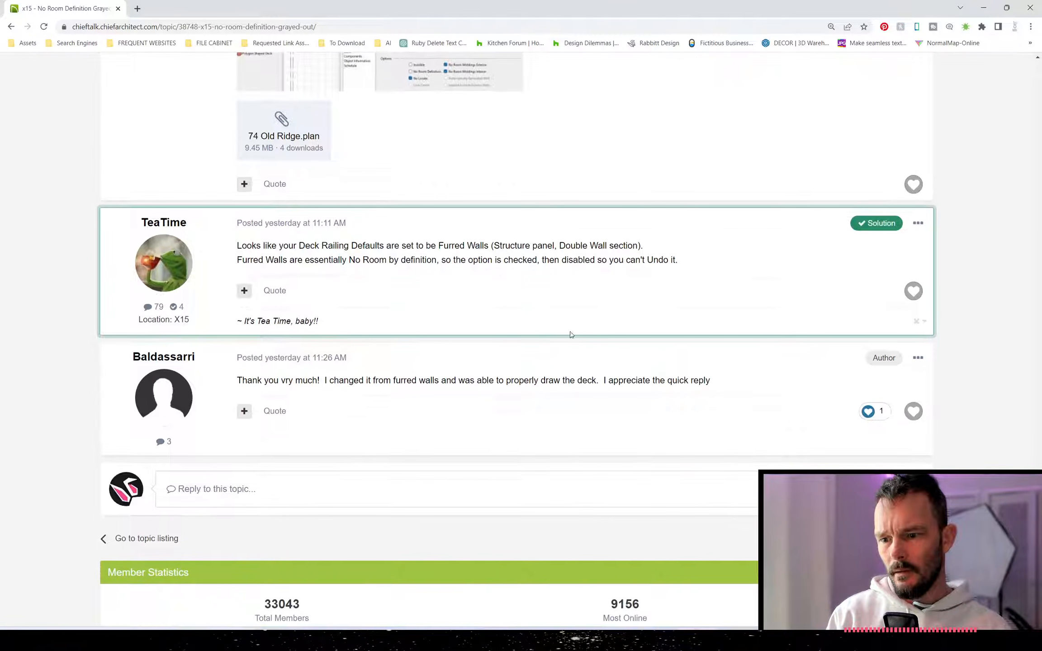
{"action": "scroll", "coordinate": [563, 334], "scroll_direction": "up", "scroll_amount": 4}
{"action": "scroll", "coordinate": [682, 408], "scroll_direction": "up", "scroll_amount": 1}
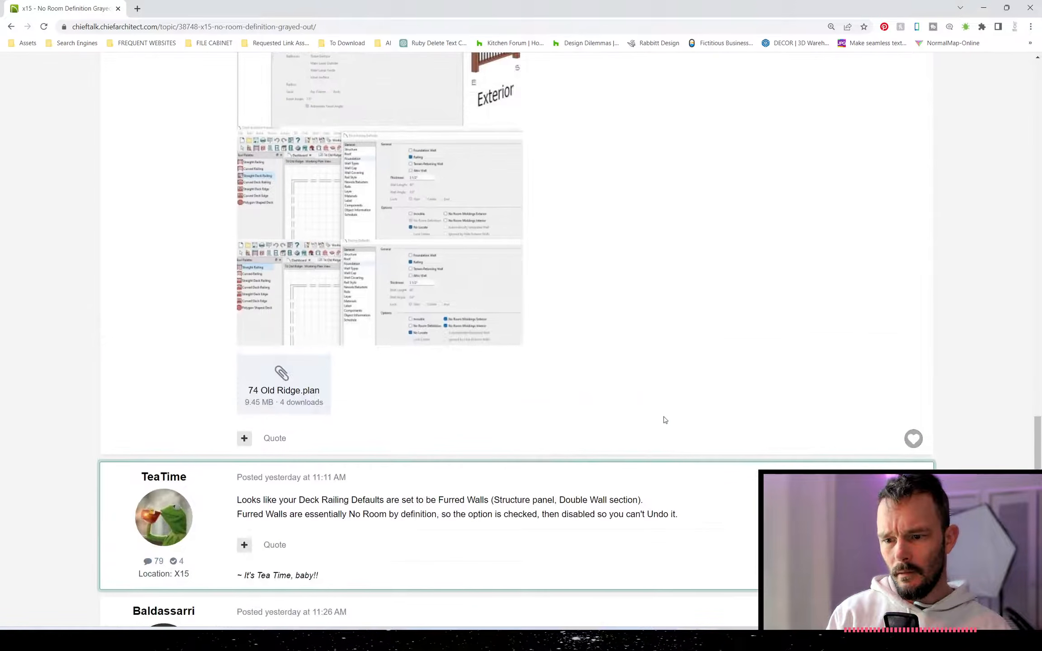
{"action": "scroll", "coordinate": [662, 420], "scroll_direction": "up", "scroll_amount": 1}
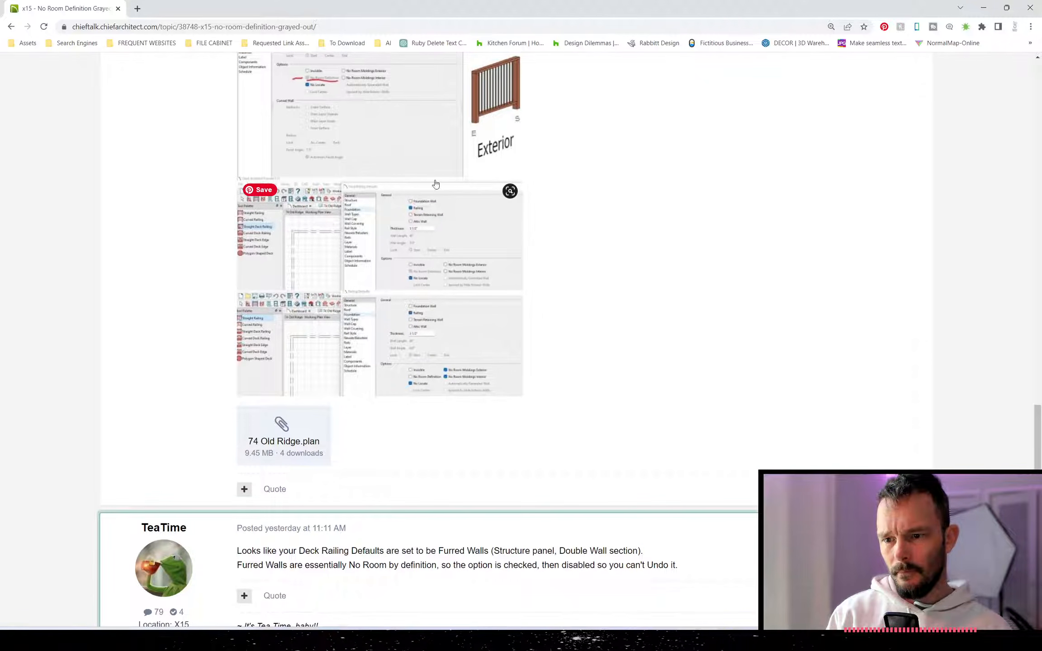
{"action": "key", "text": "alt+Tab"}
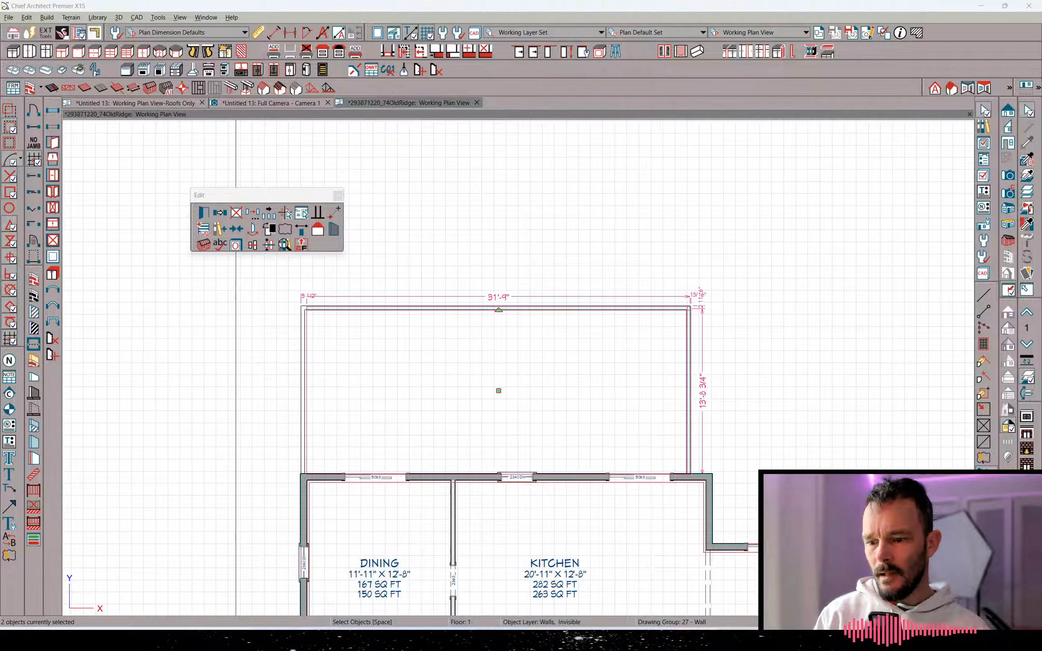
Return to the forum's General Q&A list in the browser and read the Shower Door Transparency? question and its elevation image
{"action": "key", "text": "alt+Tab"}
{"action": "key", "text": "alt+Left"}
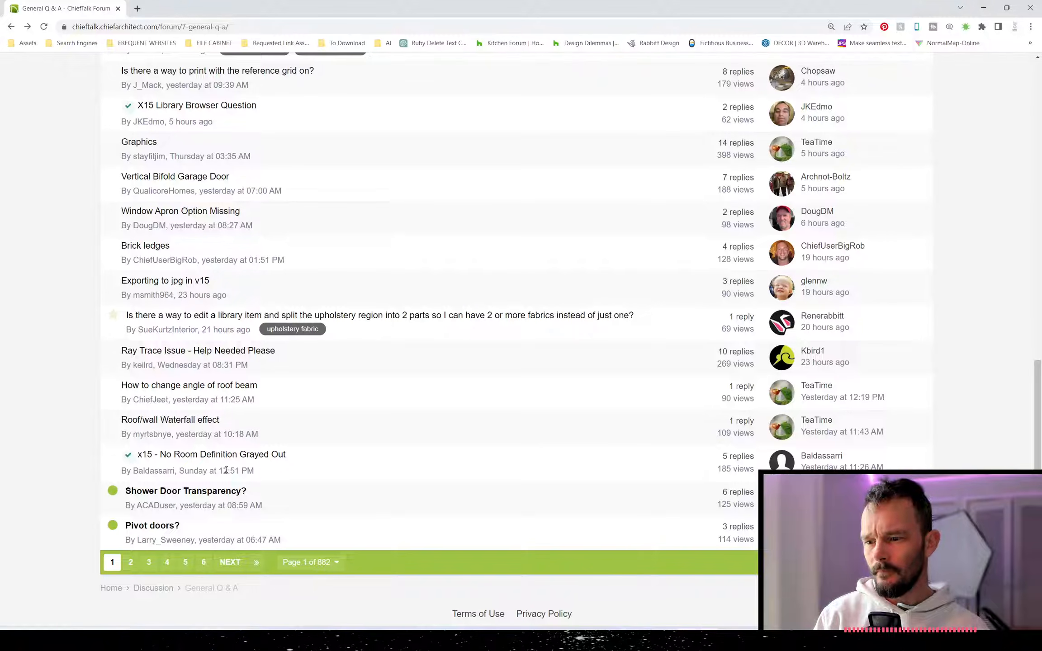
{"action": "left_click", "coordinate": [206, 492]}
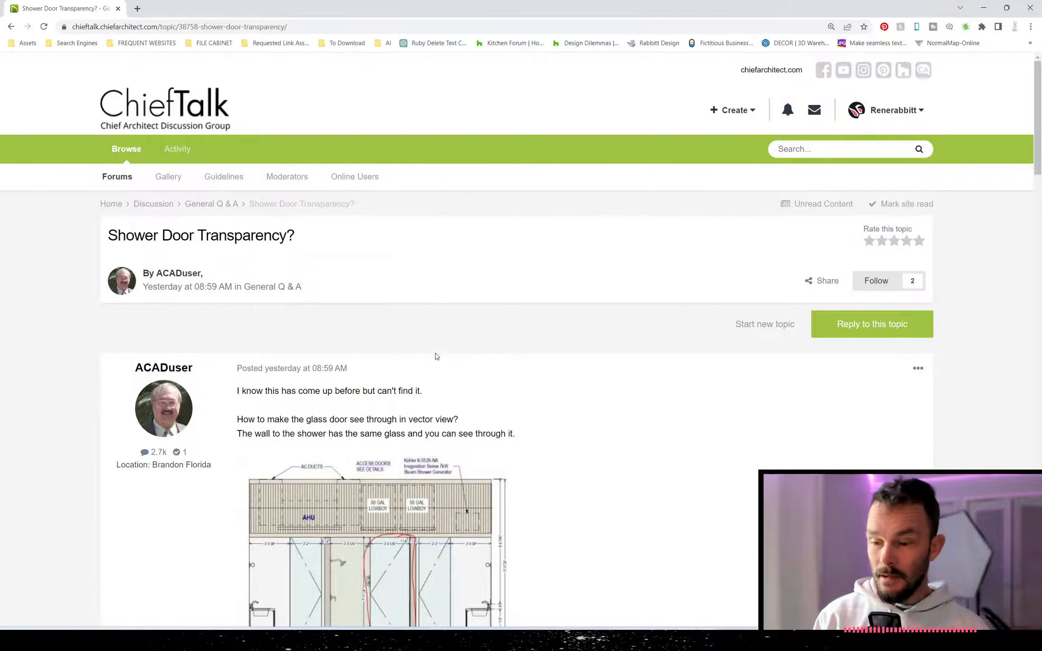
{"action": "scroll", "coordinate": [423, 360], "scroll_direction": "down", "scroll_amount": 2}
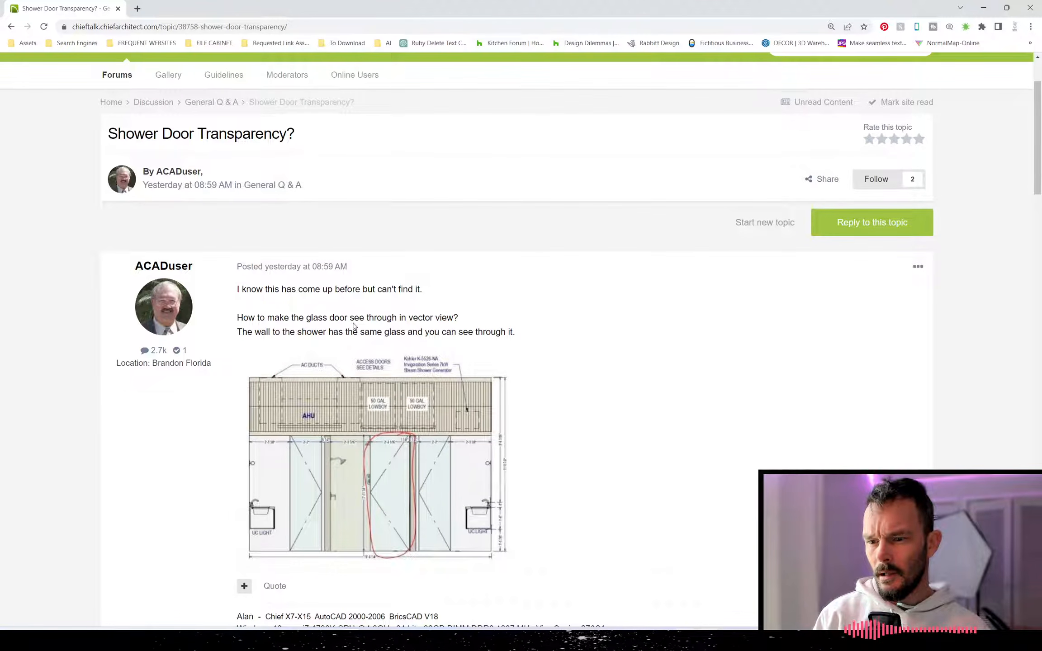
{"action": "key", "text": "alt+Tab"}
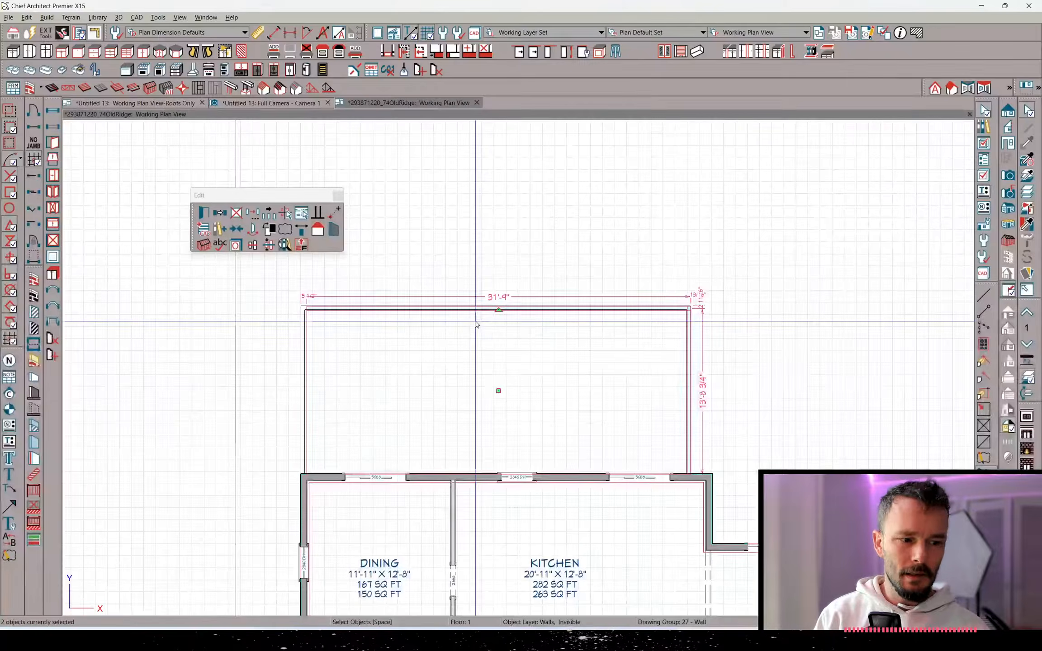
{"action": "scroll", "coordinate": [546, 379], "scroll_direction": "down", "scroll_amount": 5}
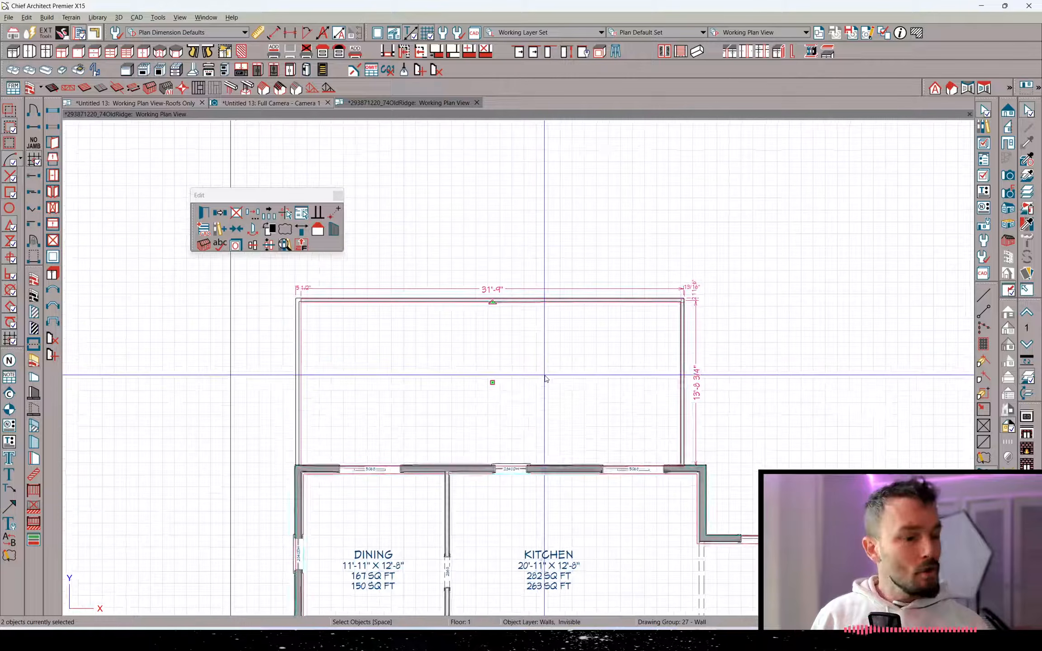
{"action": "key", "text": "grave"}
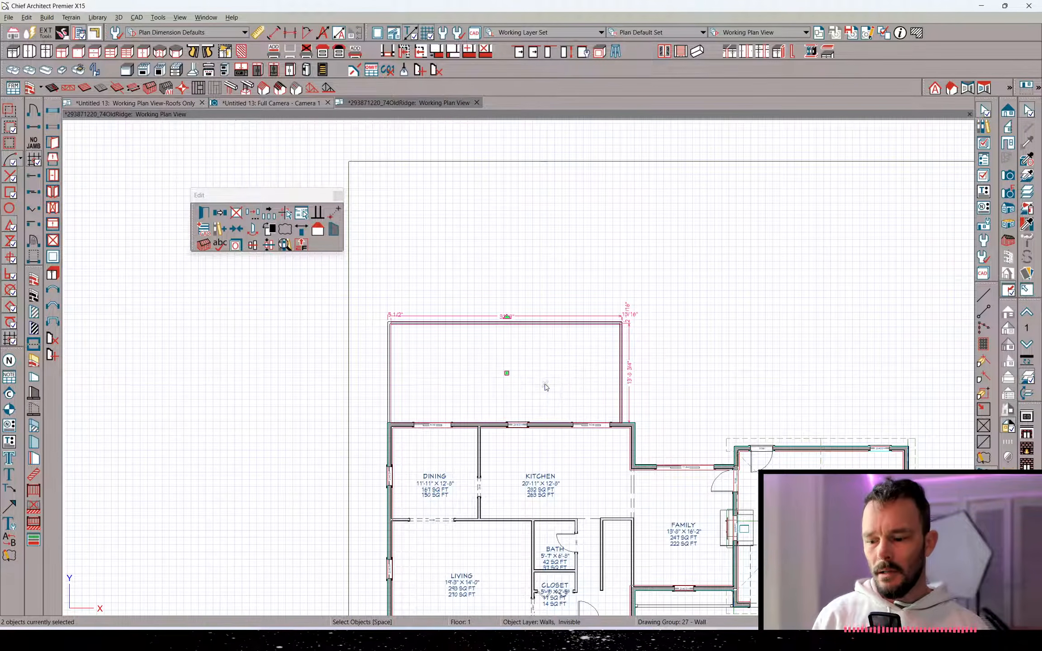
{"action": "key", "text": "alt+Tab"}
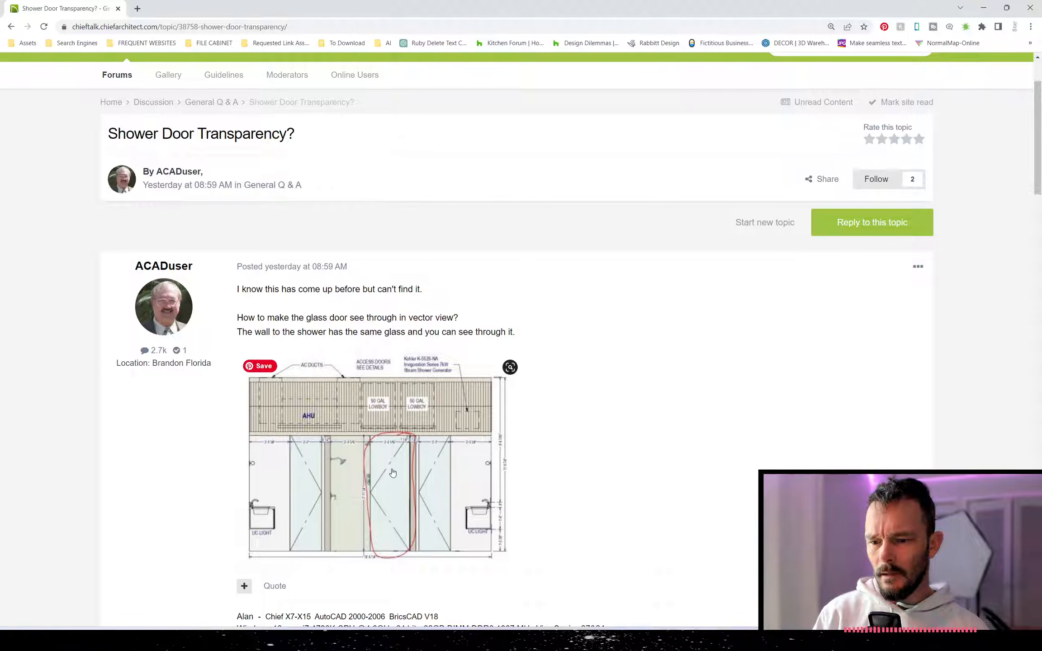
Switch to Chief Architect, start a new plan and draw two walls enclosing the room's back right corner, the side wall about 4'-10" long
{"action": "key", "text": "alt+Tab"}
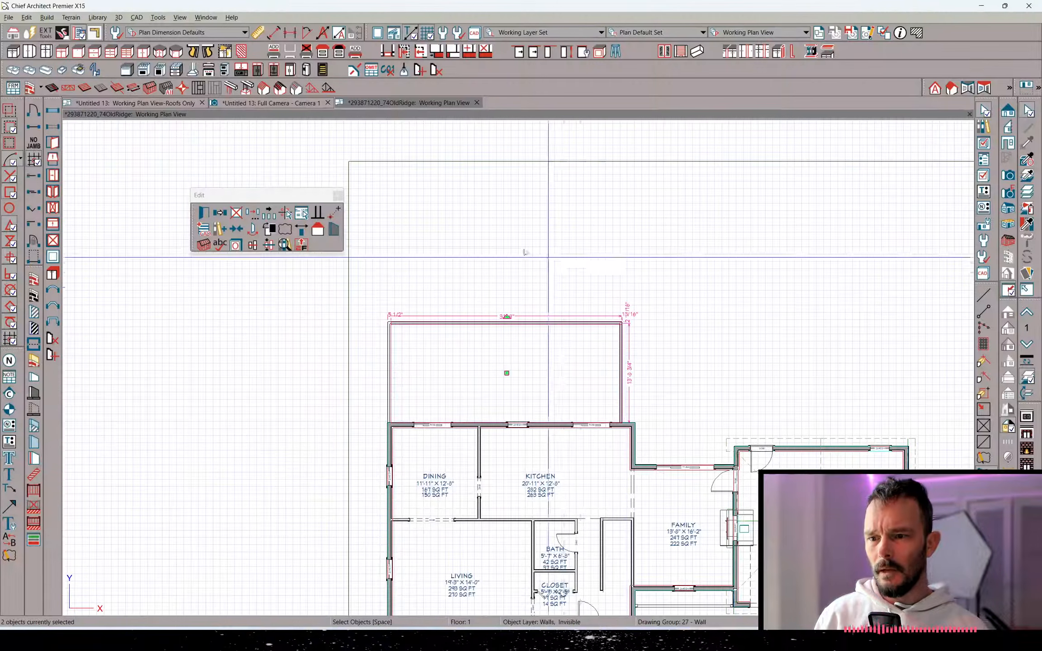
{"action": "left_click", "coordinate": [8, 17]}
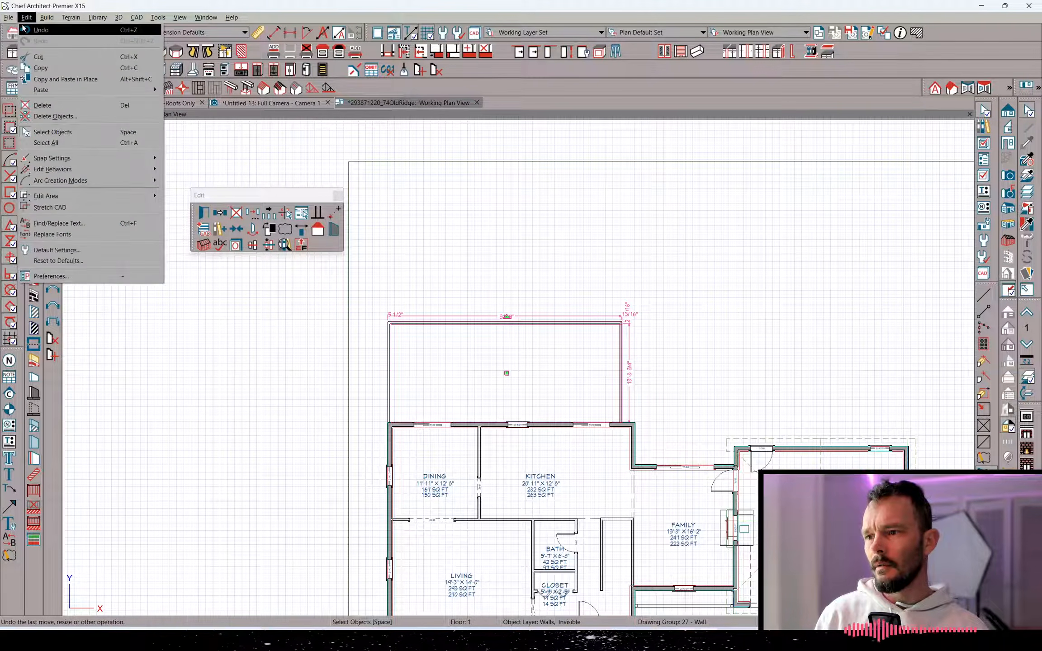
{"action": "left_click", "coordinate": [29, 30]}
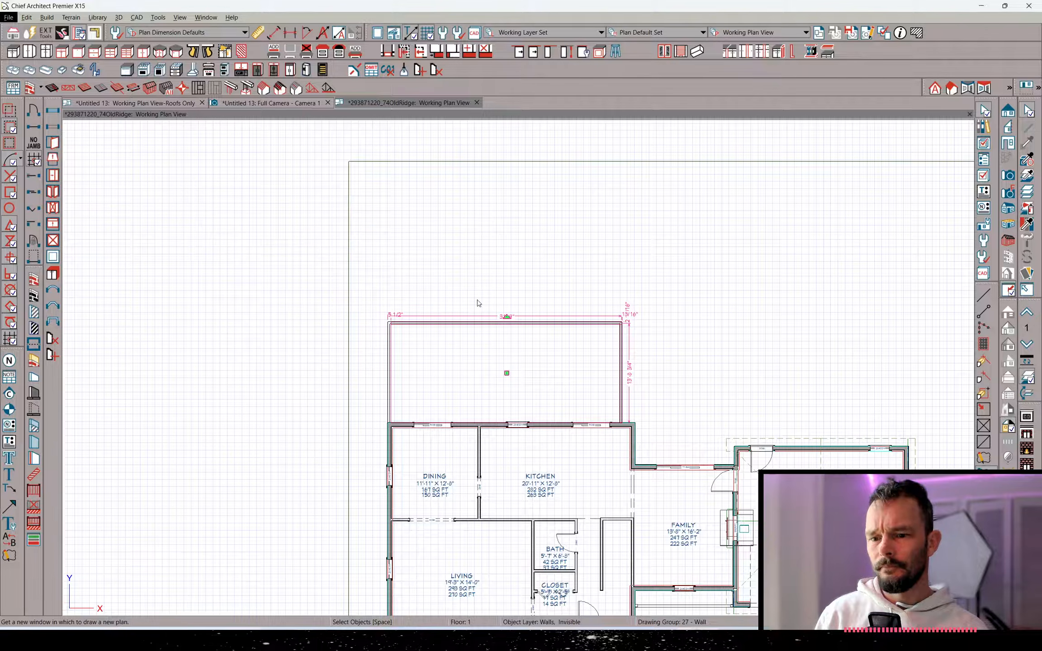
{"action": "scroll", "coordinate": [489, 321], "scroll_direction": "up", "scroll_amount": 5}
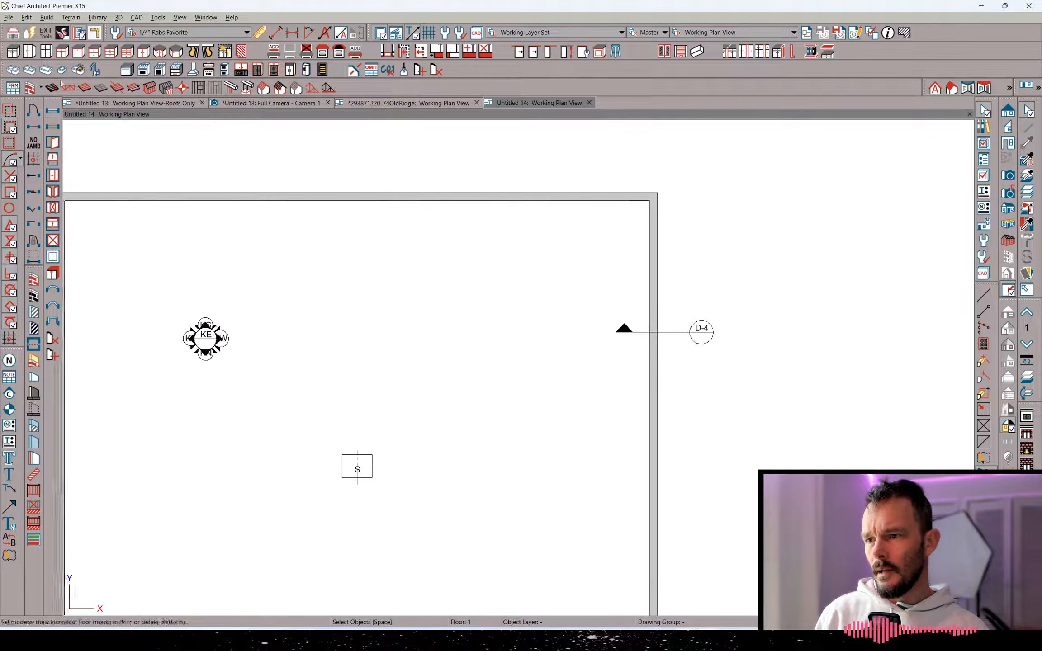
{"action": "left_click", "coordinate": [62, 33]}
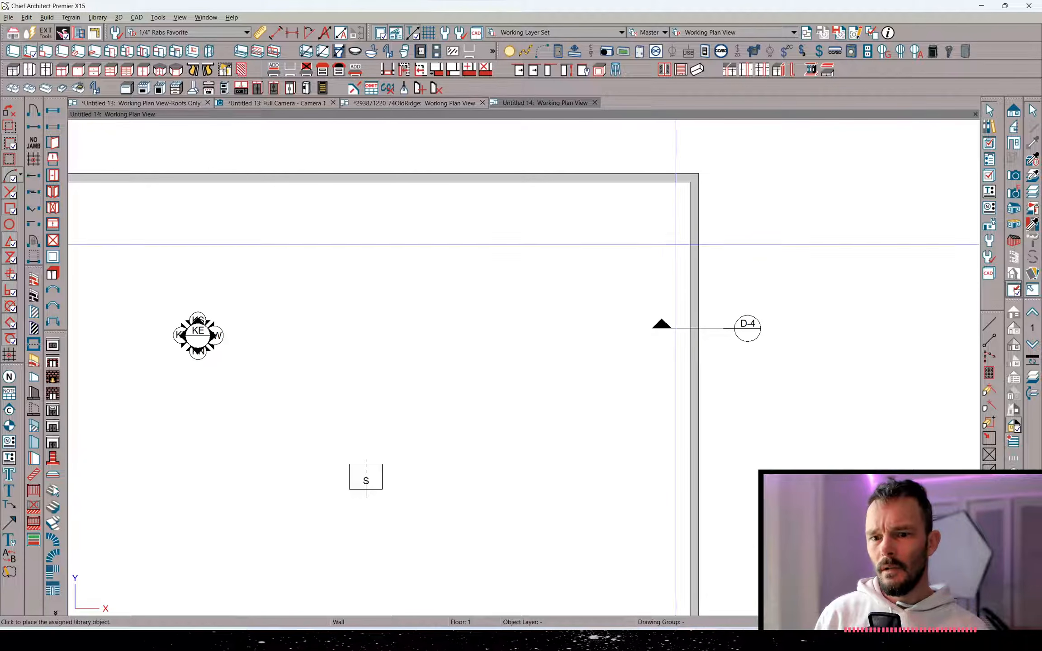
{"action": "mouse_move", "coordinate": [690, 279]}
{"action": "left_mouse_down"}
{"action": "mouse_move", "coordinate": [522, 279]}
{"action": "mouse_move", "coordinate": [520, 182]}
{"action": "left_mouse_up"}
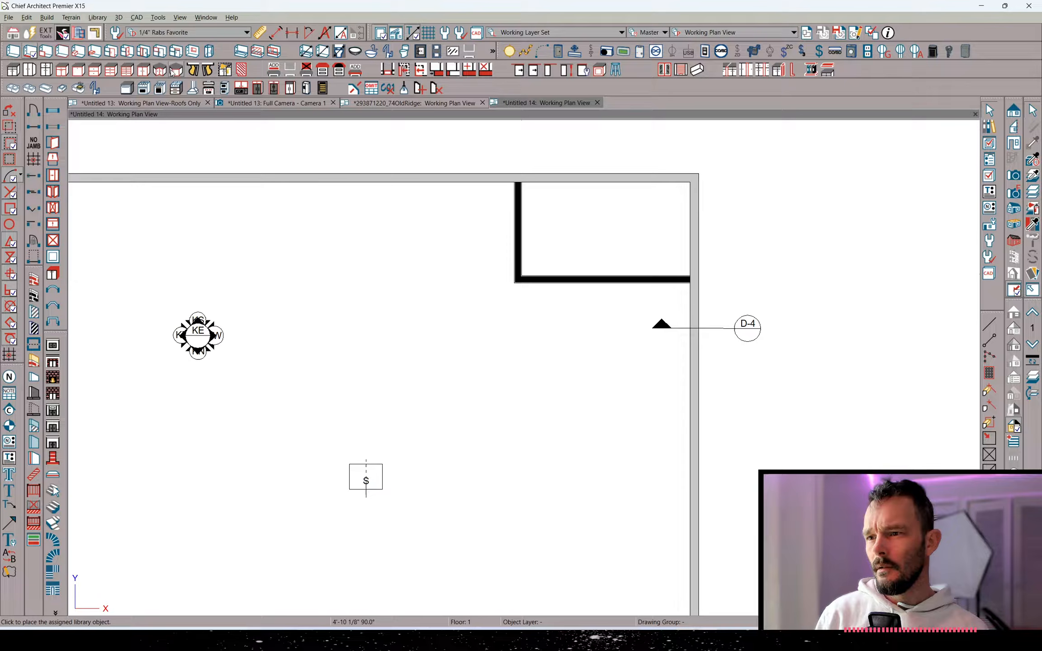
Place the assigned library shower door in the enclosure's front wall, close to its left corner
{"action": "left_click", "coordinate": [129, 53]}
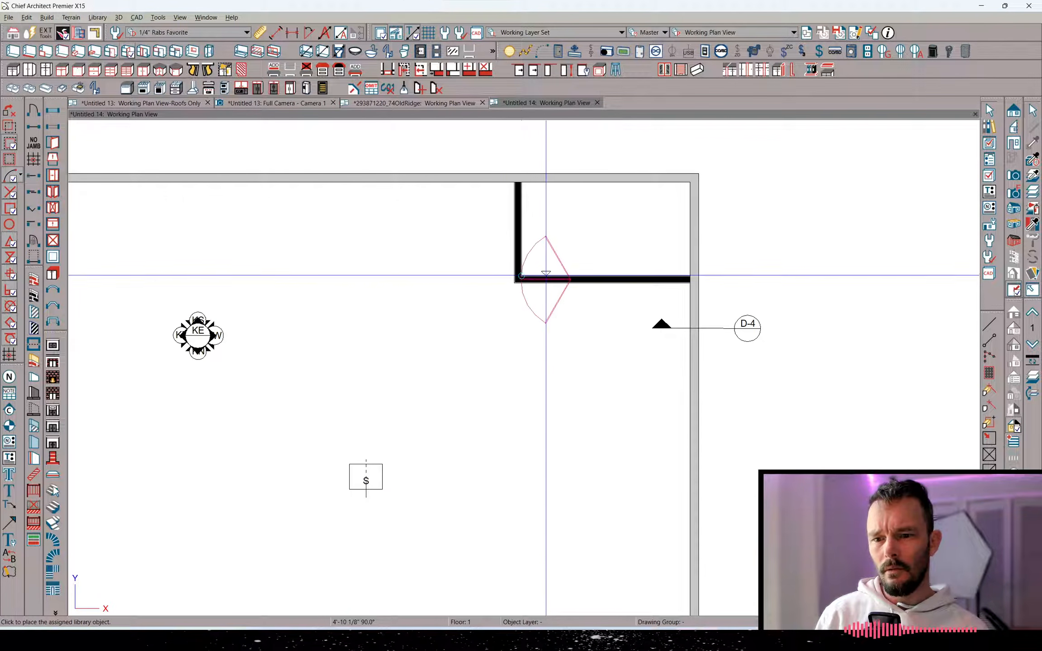
{"action": "left_click", "coordinate": [552, 279]}
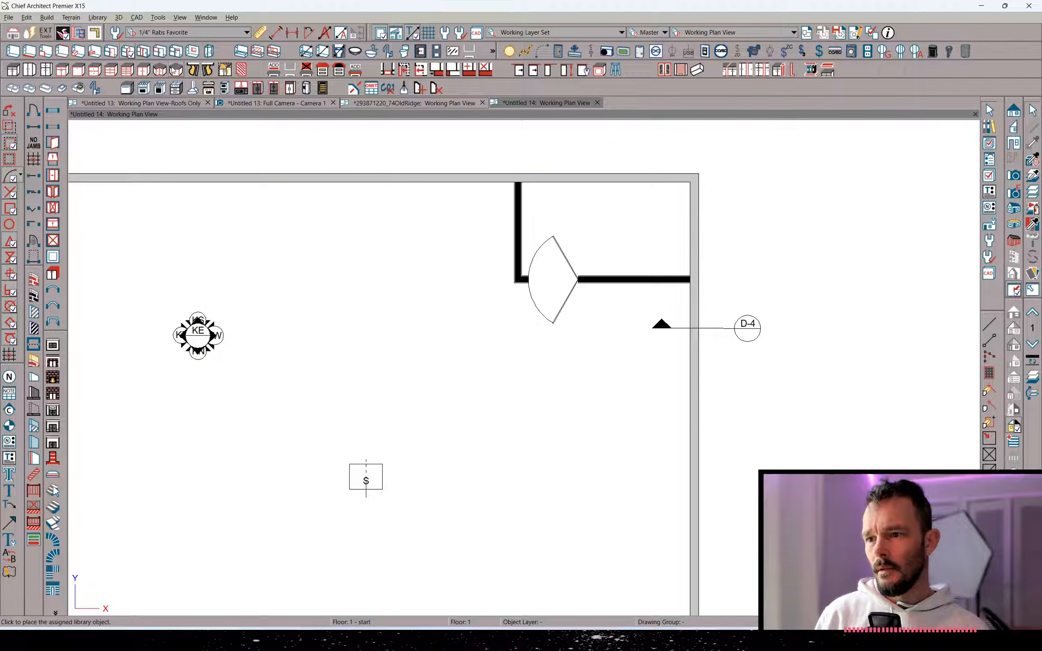
{"action": "scroll", "coordinate": [554, 316], "scroll_direction": "up", "scroll_amount": 1}
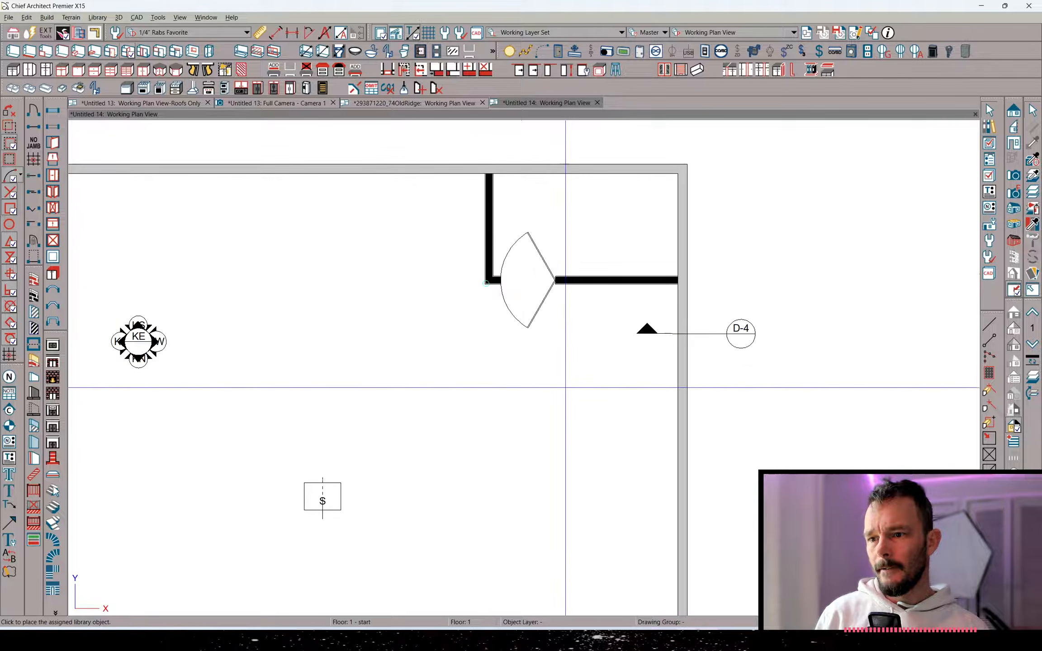
Create a wall elevation view facing the shower enclosure's front wall and door
{"action": "right_click", "coordinate": [562, 410]}
{"action": "left_click", "coordinate": [535, 384]}
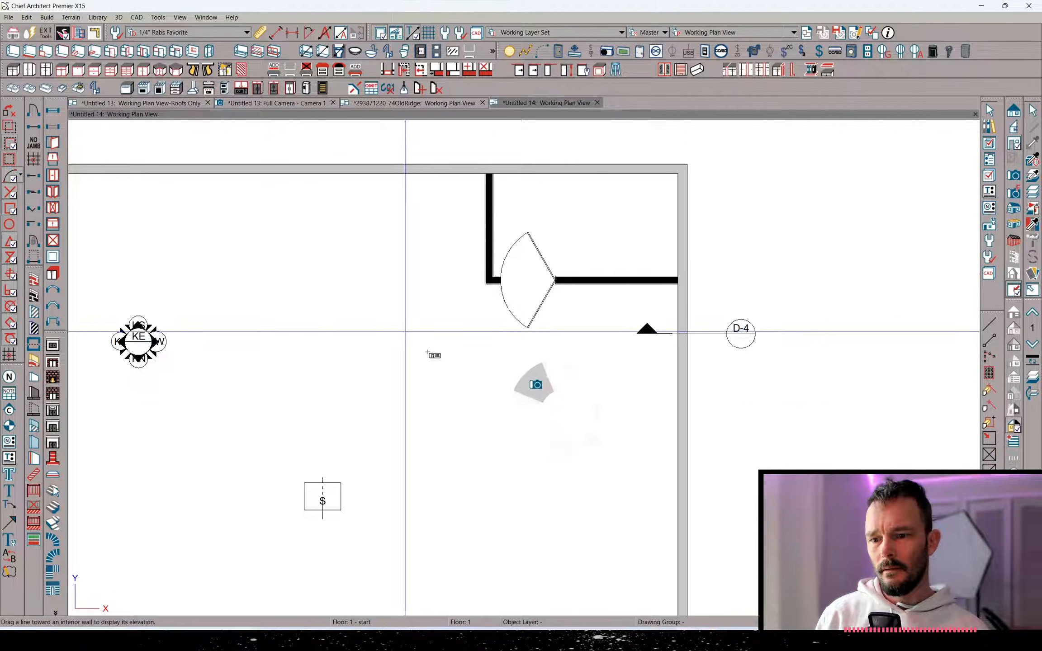
{"action": "left_click_drag", "start_coordinate": [562, 445], "coordinate": [560, 315]}
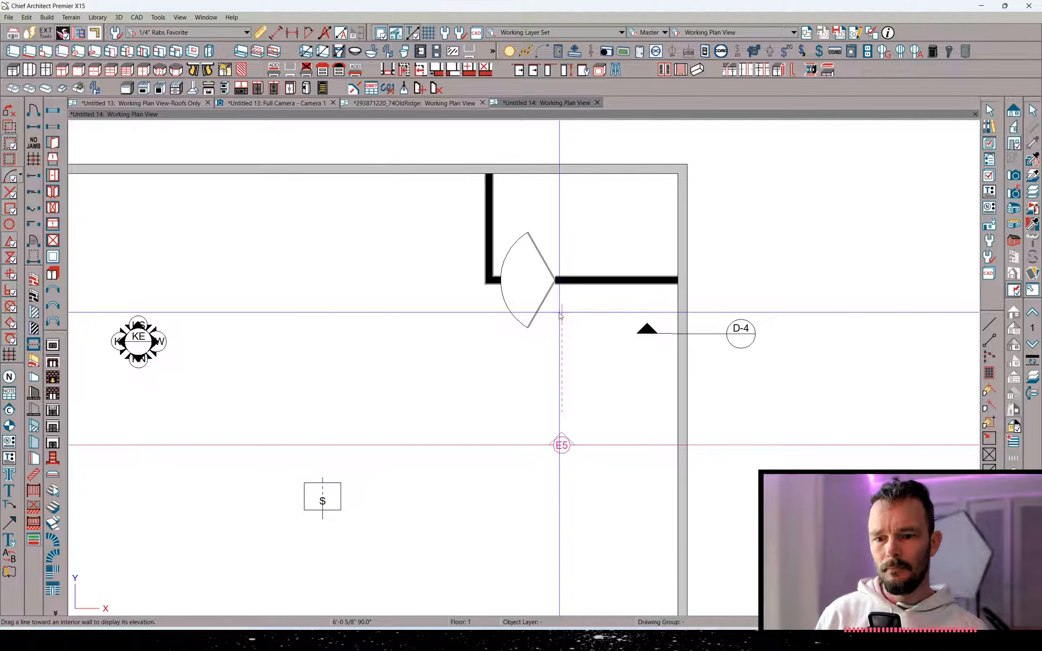
{"action": "scroll", "coordinate": [660, 404], "scroll_direction": "up", "scroll_amount": 10}
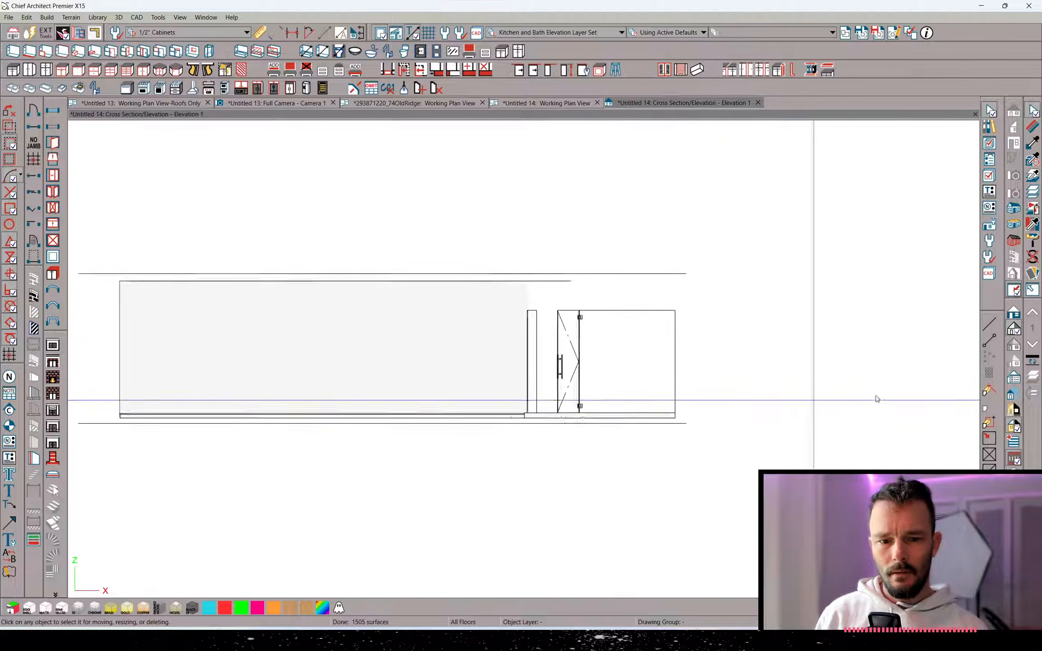
{"action": "left_click", "coordinate": [1014, 409]}
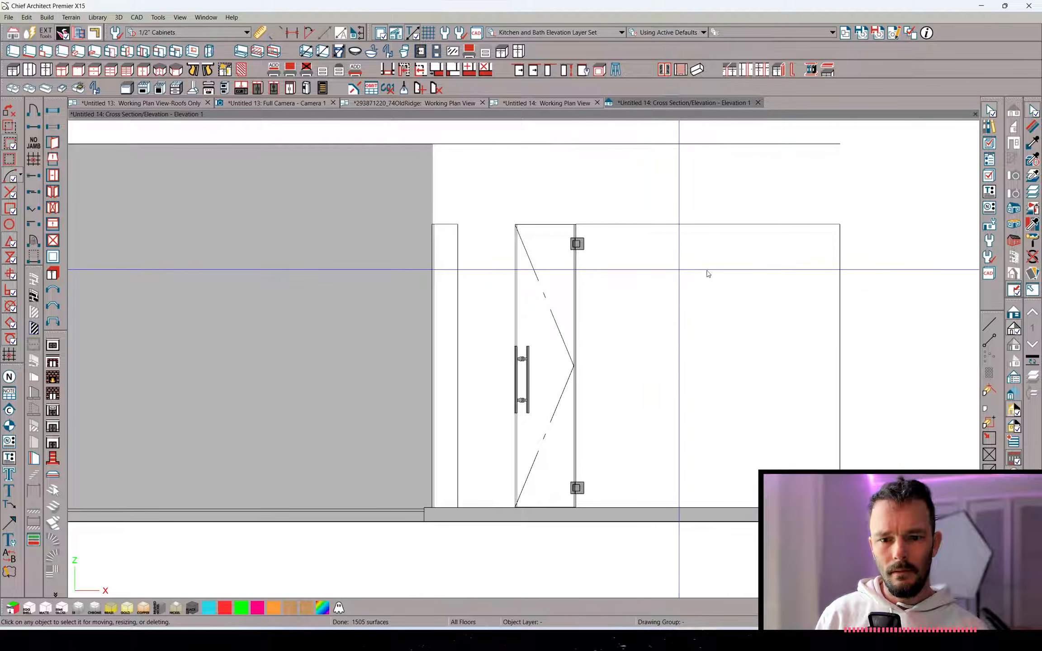
Inspect the properties and materials list settings of the Insulation Air Gap material in the shower door opening
{"action": "left_click", "coordinate": [517, 299]}
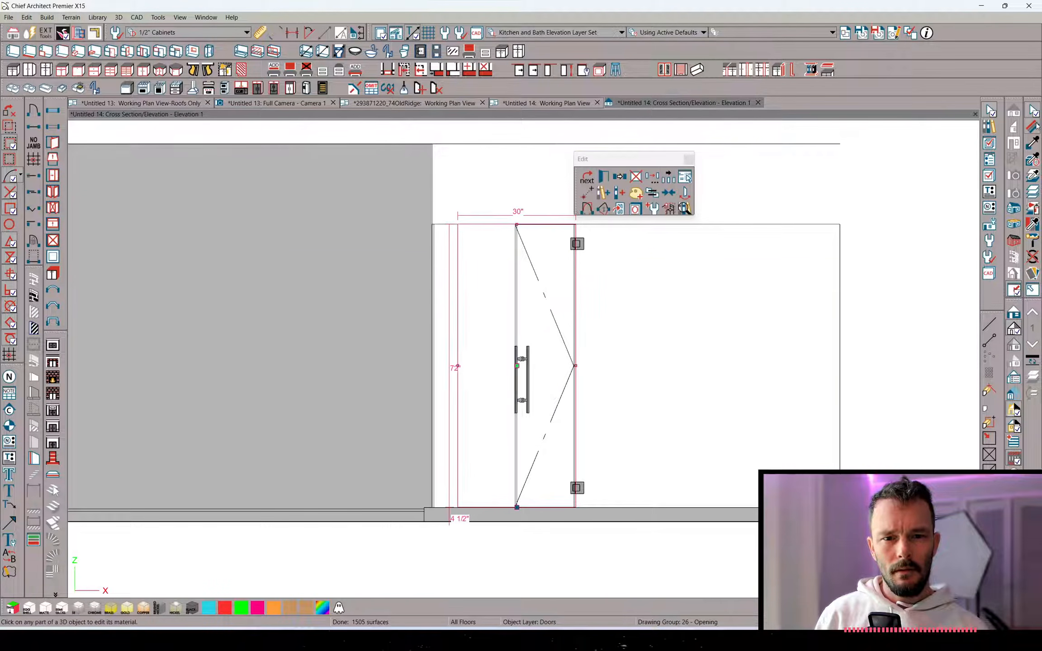
{"action": "left_click", "coordinate": [548, 420]}
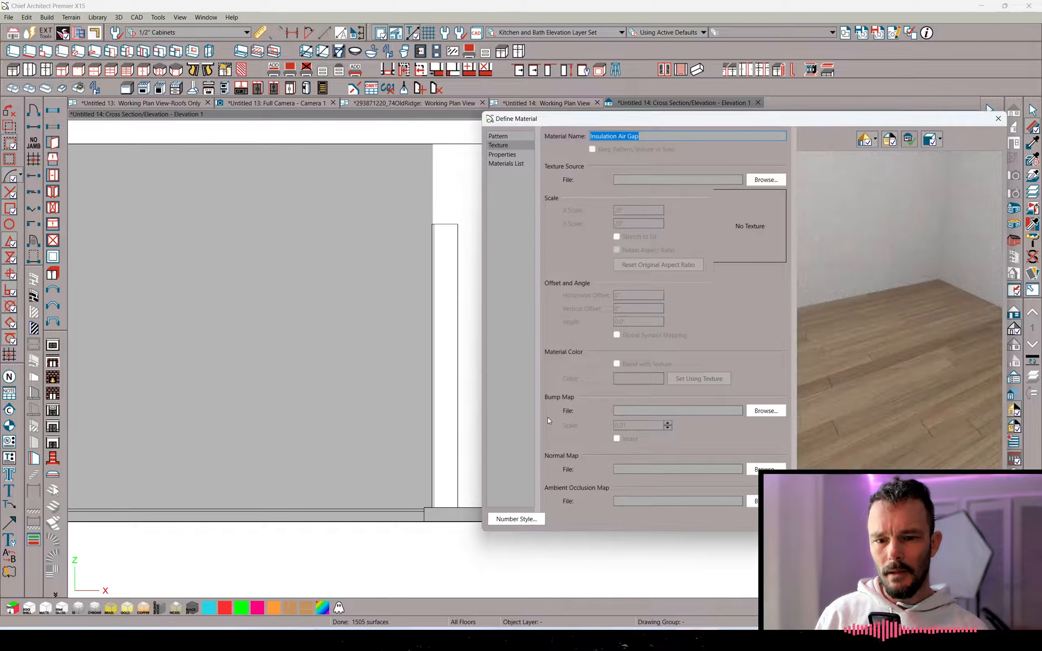
{"action": "left_click", "coordinate": [501, 154]}
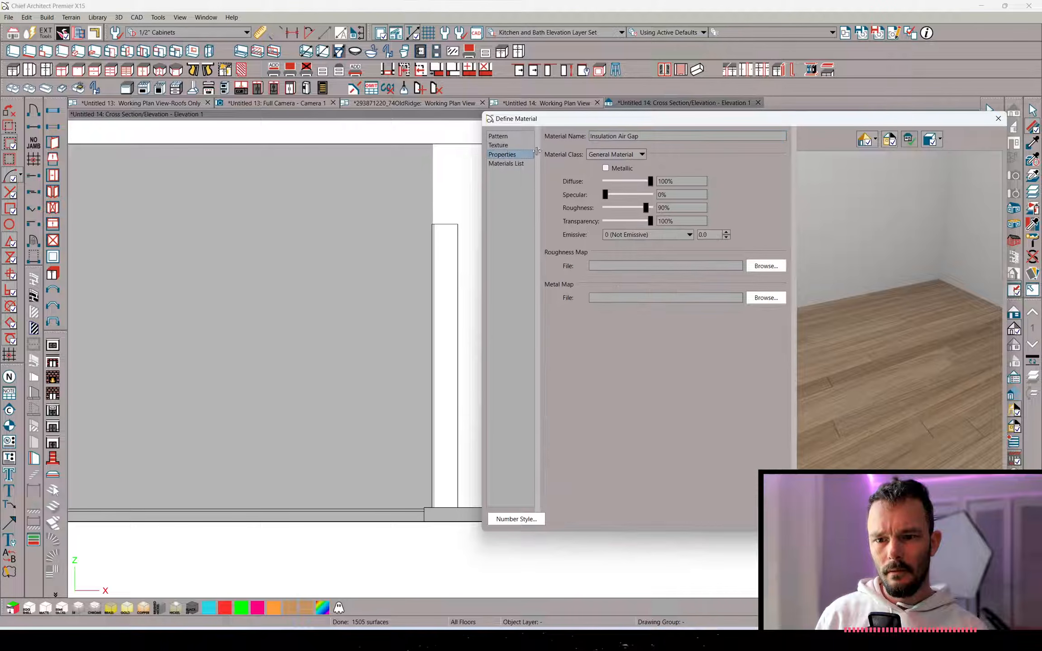
{"action": "left_click", "coordinate": [518, 164]}
{"action": "left_click", "coordinate": [518, 156]}
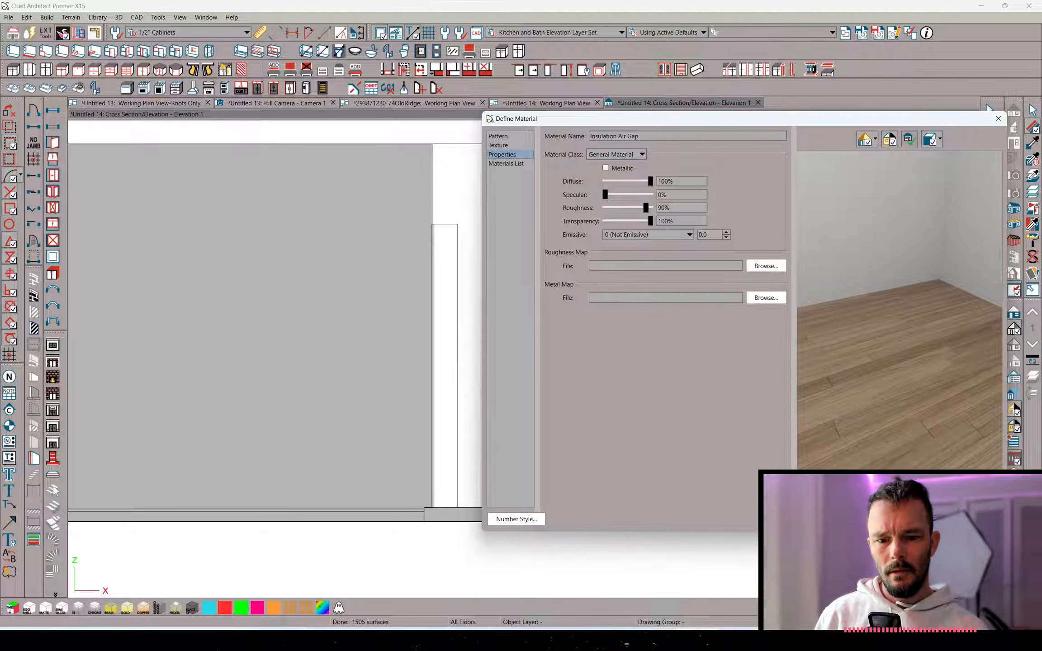
{"action": "left_click", "coordinate": [897, 519]}
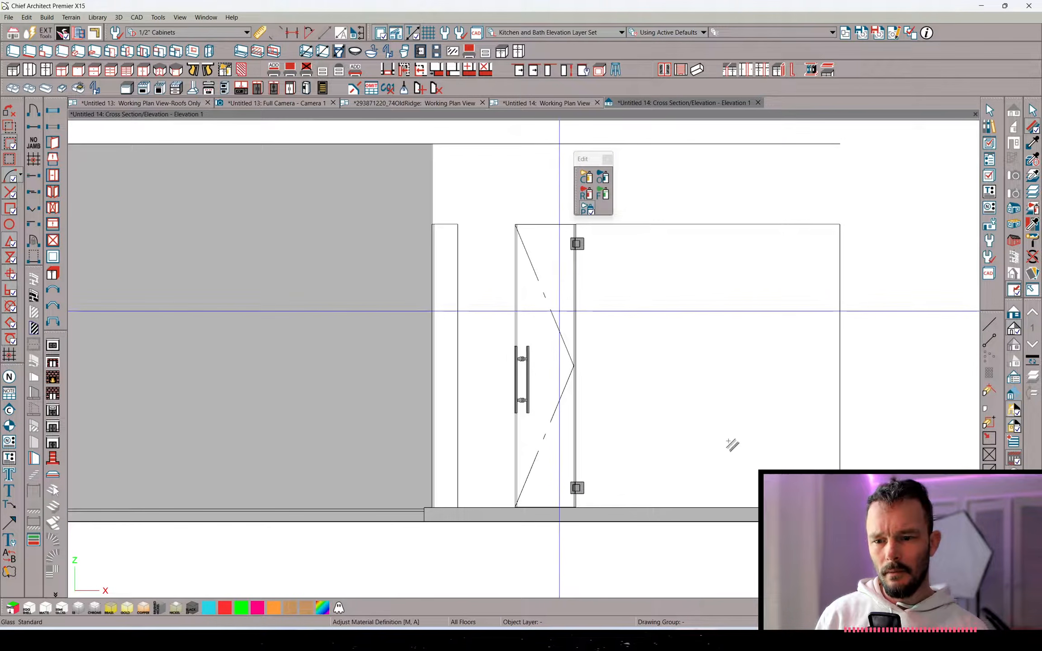
Set the Glass Standard material's transparency to 56% and paint that glass onto the fixed panel beside the door
{"action": "left_click", "coordinate": [728, 441]}
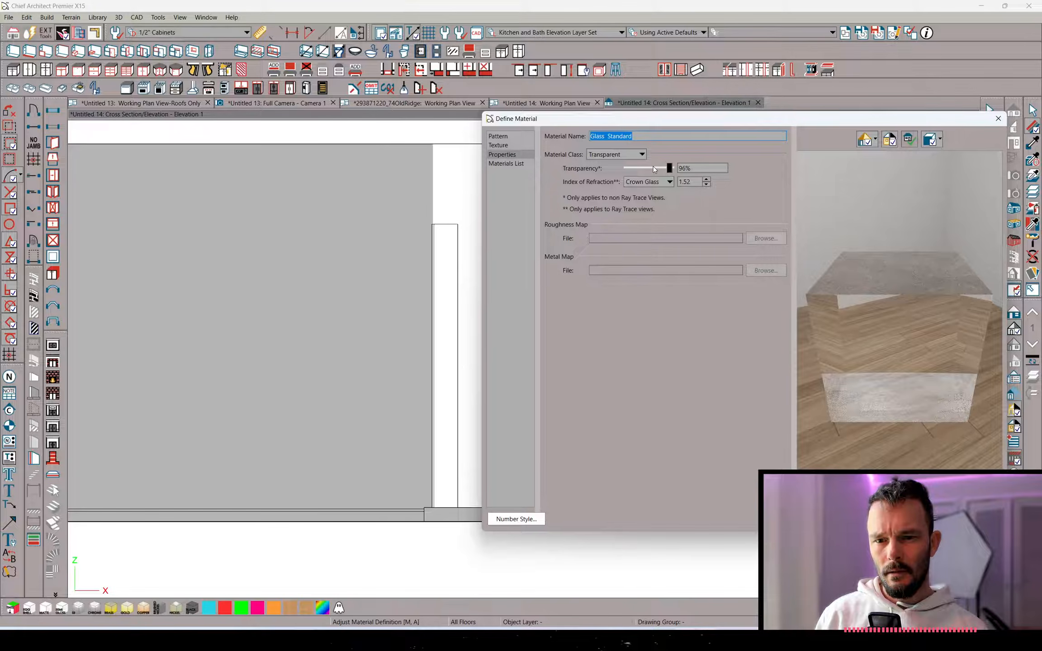
{"action": "left_click", "coordinate": [654, 169]}
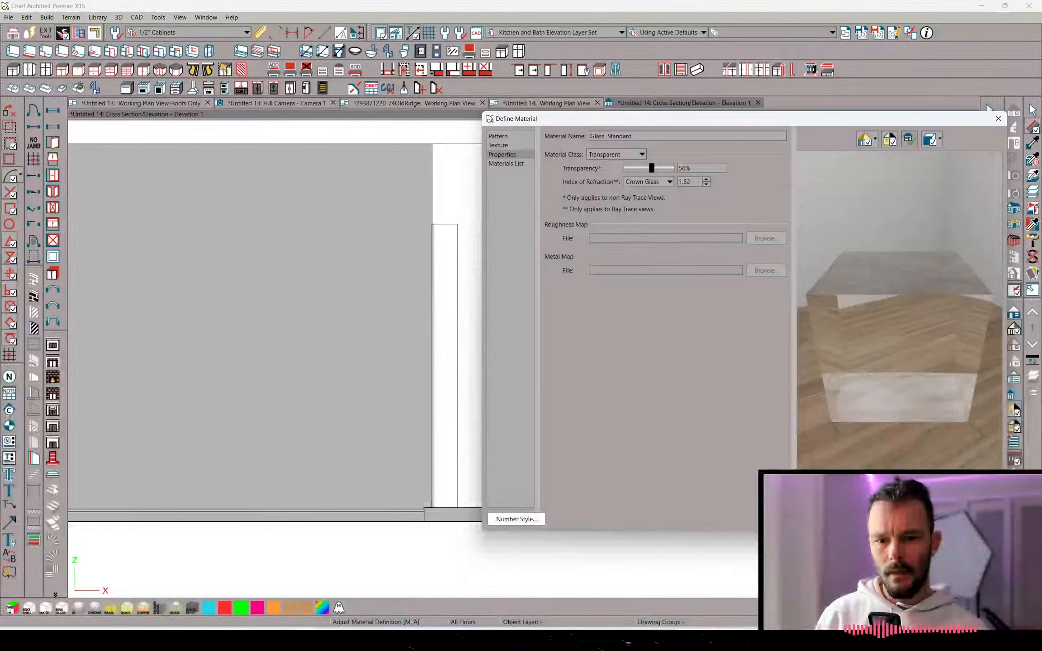
{"action": "left_click", "coordinate": [898, 519]}
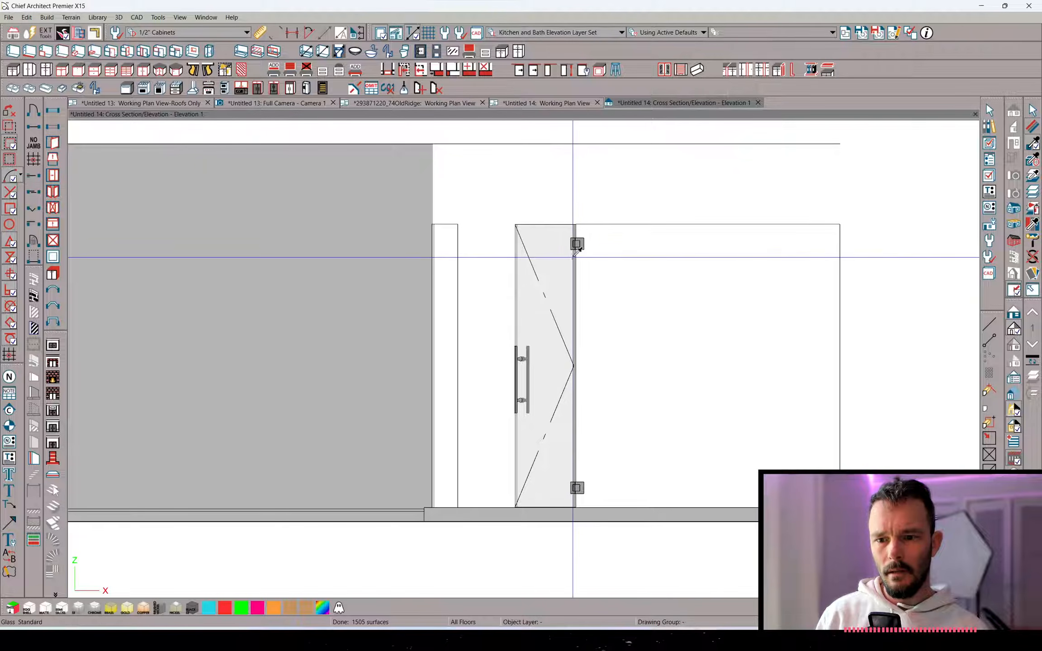
{"action": "left_click", "coordinate": [657, 430]}
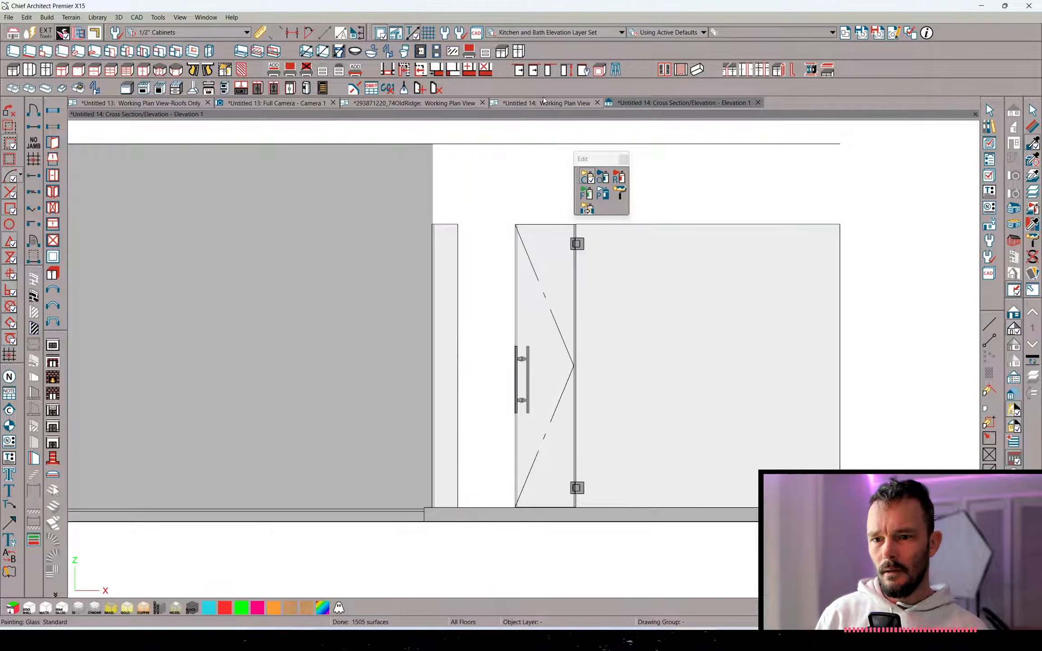
Disable Clip to Room in the elevation's camera specification
{"action": "left_click", "coordinate": [893, 39]}
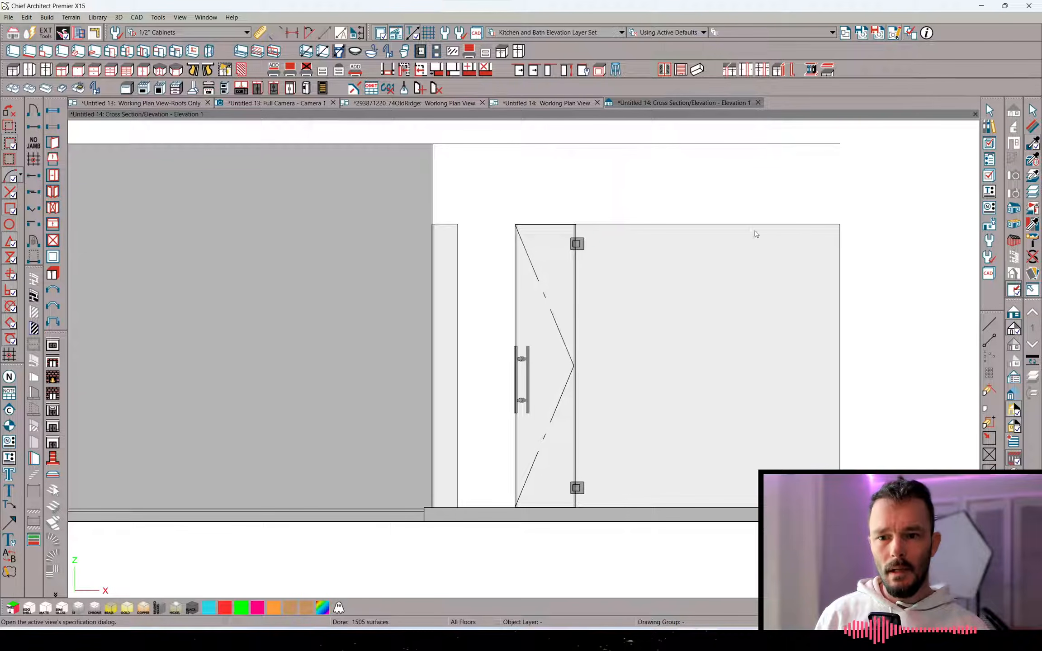
{"action": "left_click", "coordinate": [647, 475]}
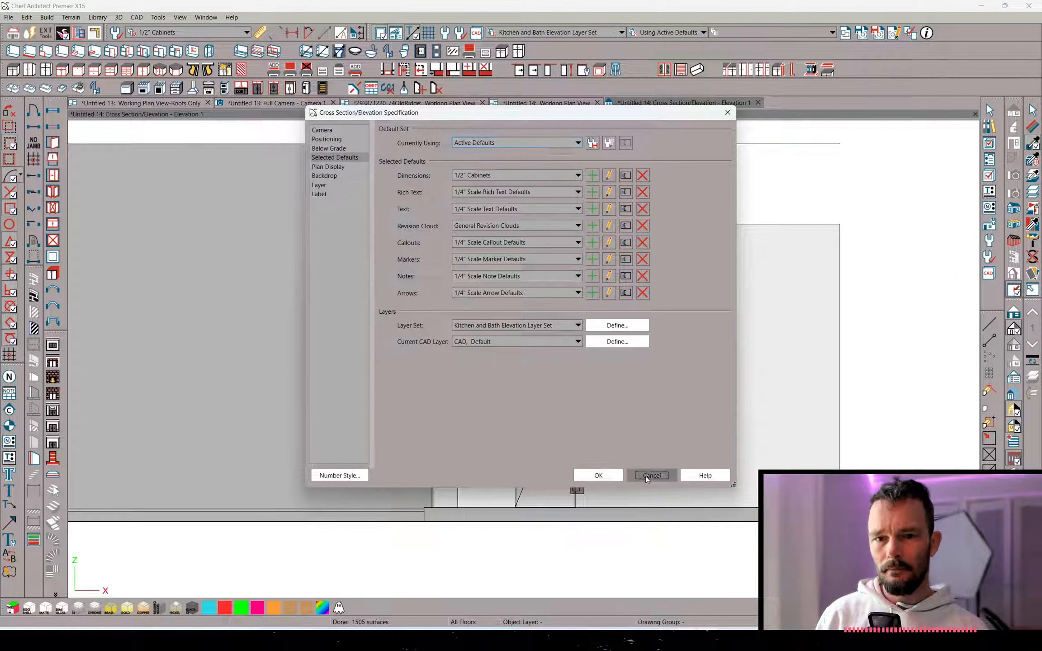
{"action": "left_click", "coordinate": [354, 130]}
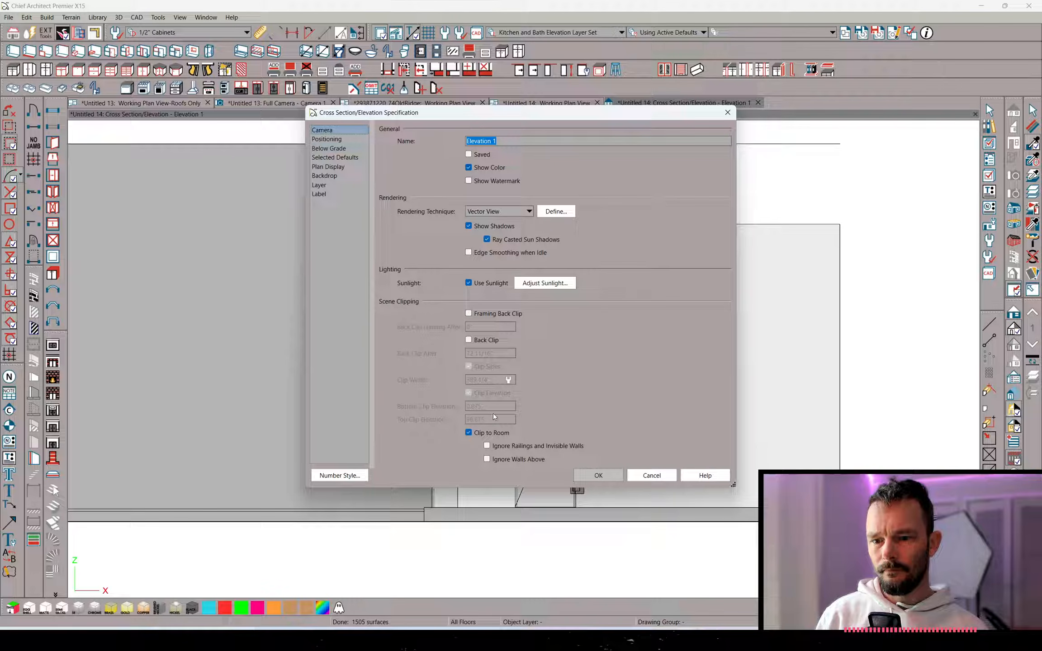
{"action": "left_click", "coordinate": [497, 433]}
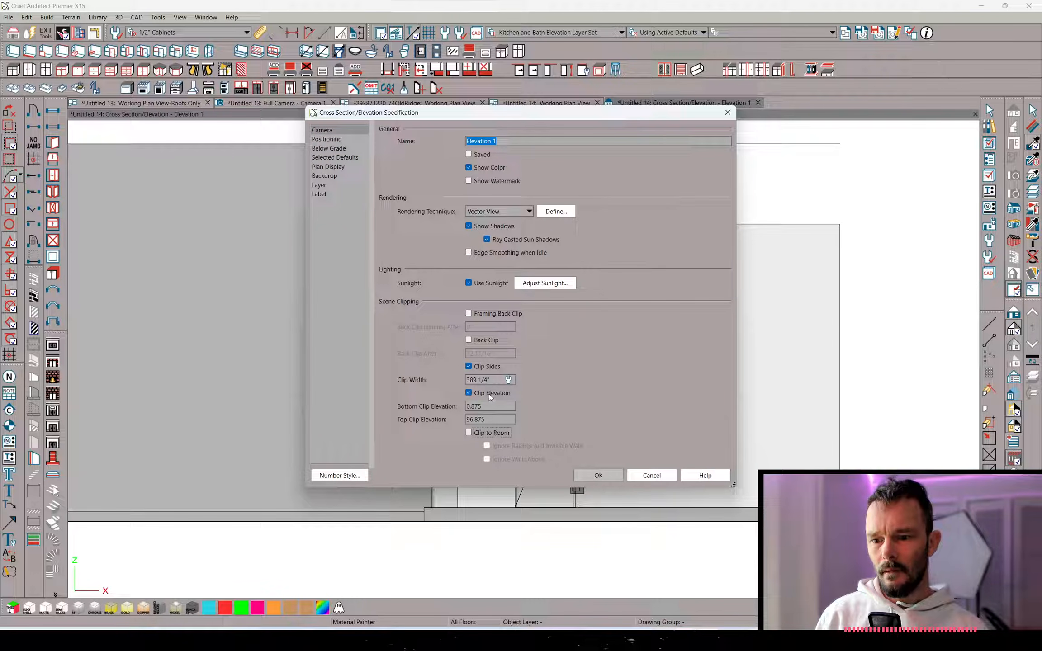
{"action": "left_click", "coordinate": [589, 475]}
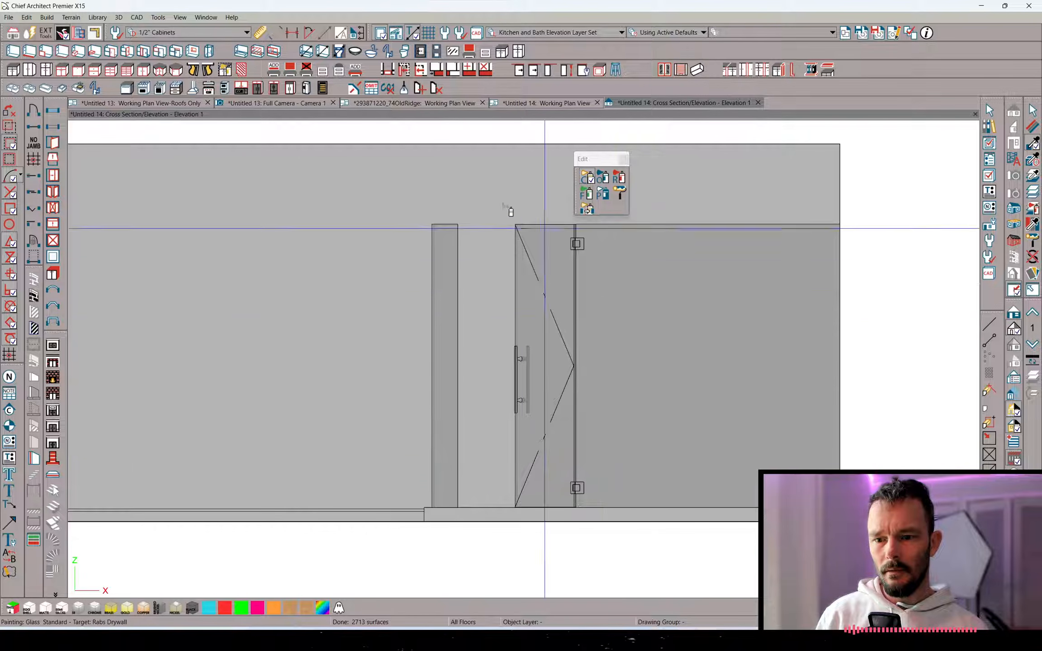
Apply a brick-pattern tile finish to the wall behind the shower glass and leave the material painter
{"action": "right_click", "coordinate": [521, 279]}
{"action": "left_click", "coordinate": [547, 306]}
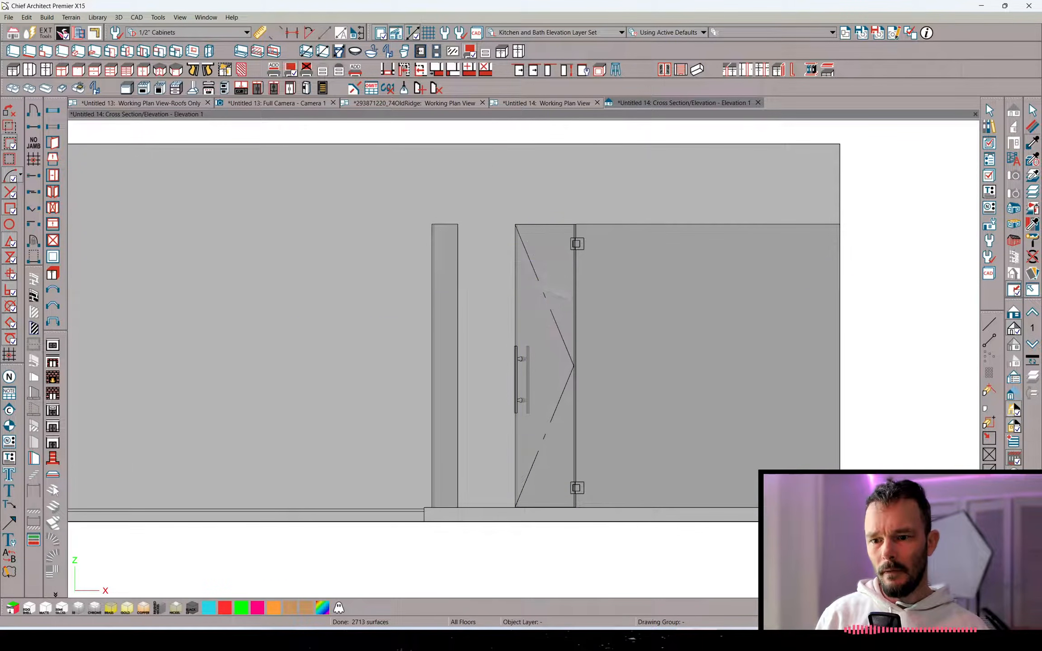
{"action": "left_click", "coordinate": [495, 301]}
{"action": "key", "text": "Escape"}
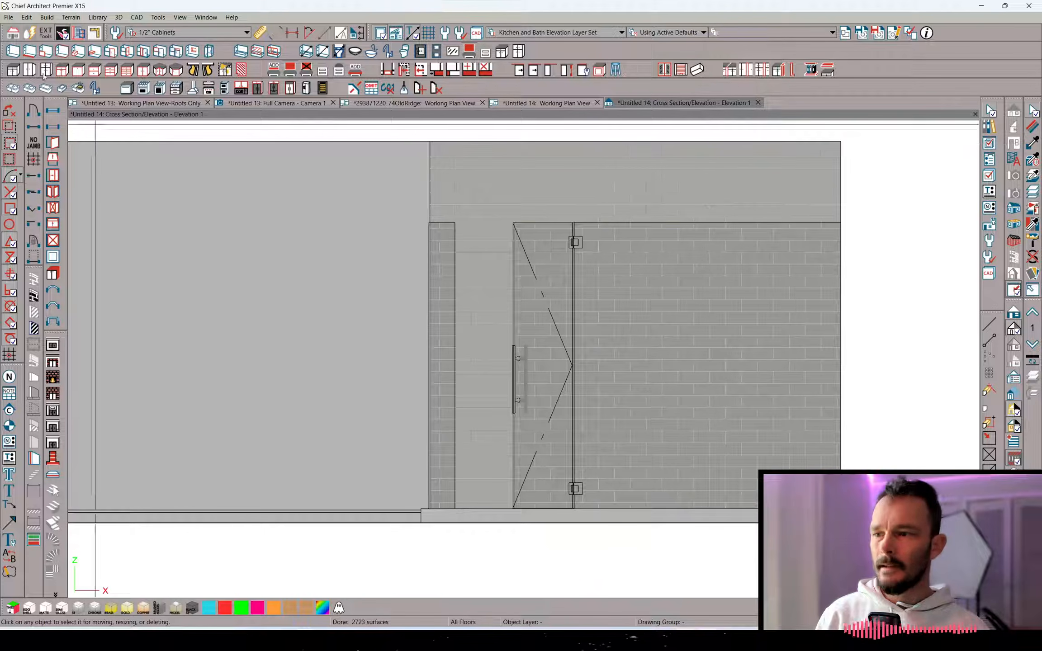
Start opening a plan file and browse to the %ProgramFiles% folder
{"action": "left_click", "coordinate": [8, 17]}
{"action": "left_click", "coordinate": [21, 51]}
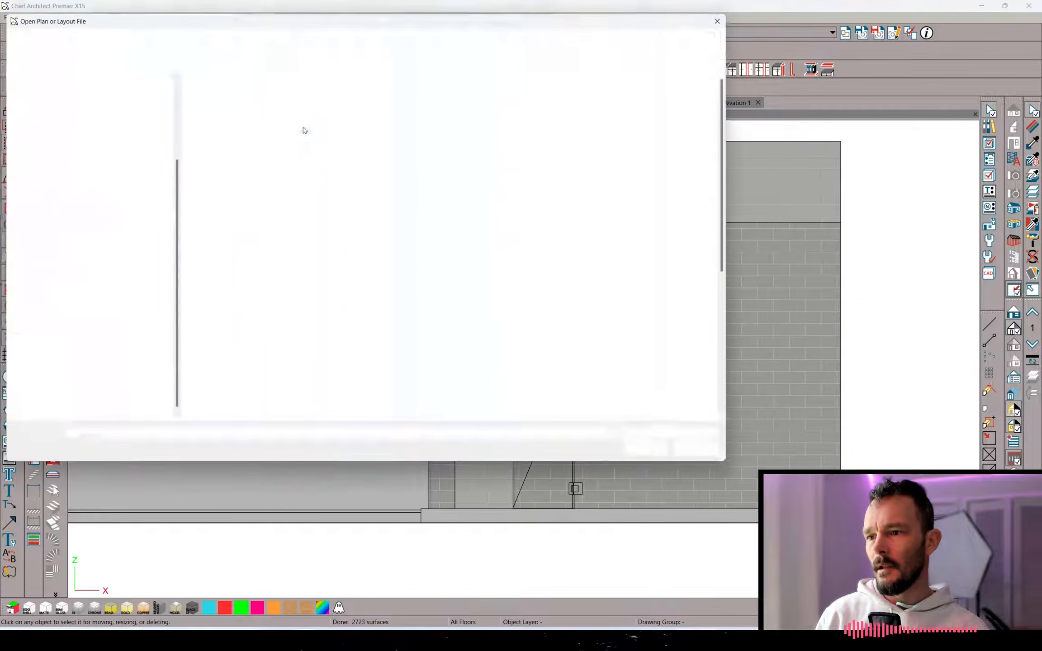
{"action": "left_click", "coordinate": [276, 40]}
{"action": "type", "text": "%"}
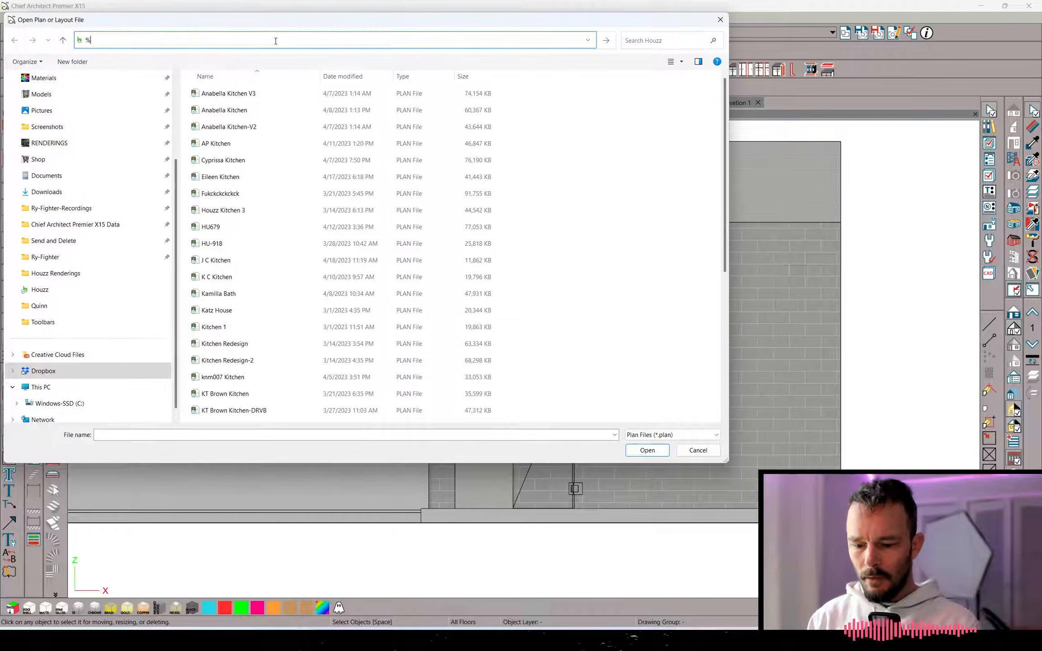
{"action": "type", "text": "ProgramFiles%"}
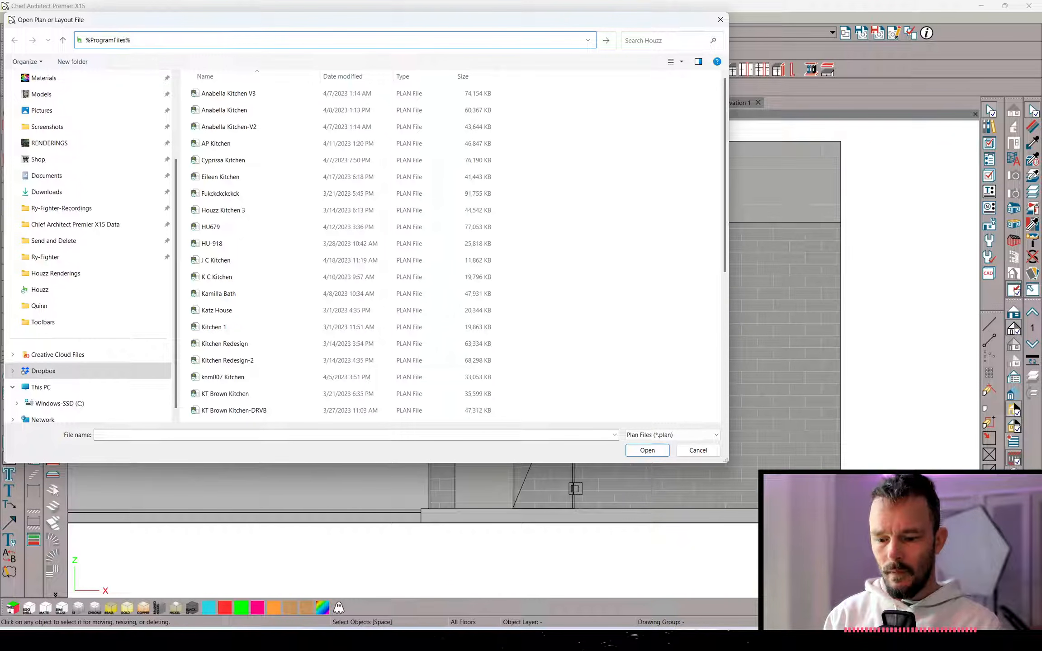
{"action": "key", "text": "Return"}
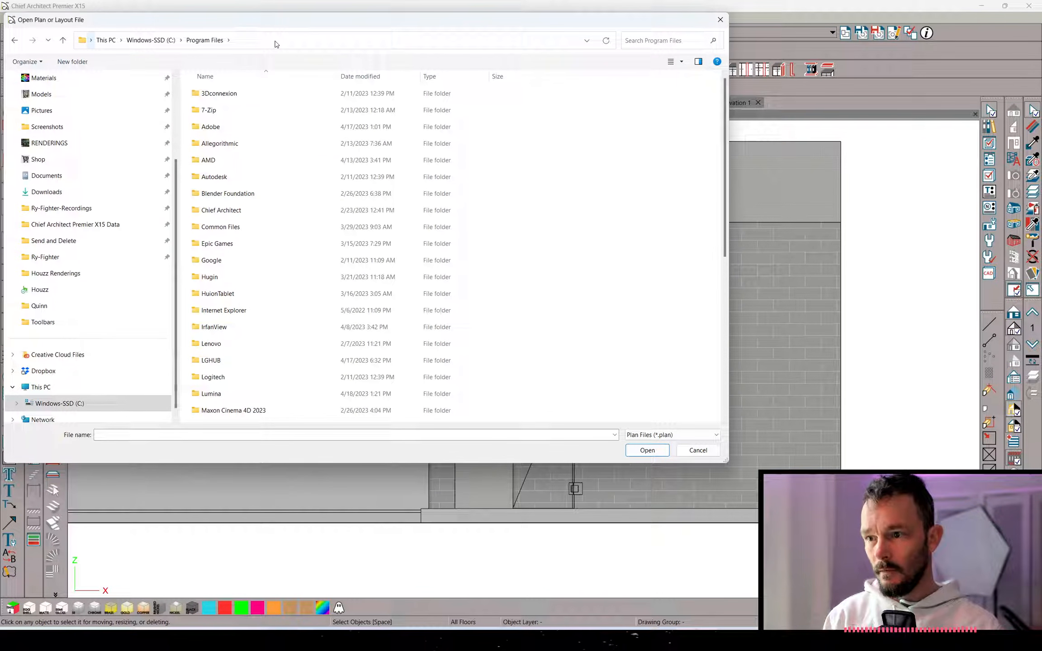
Open the Residential Template plan from the Chief Architect Premier X15 Templates folder
{"action": "key", "text": "c"}
{"action": "key", "text": "Return"}
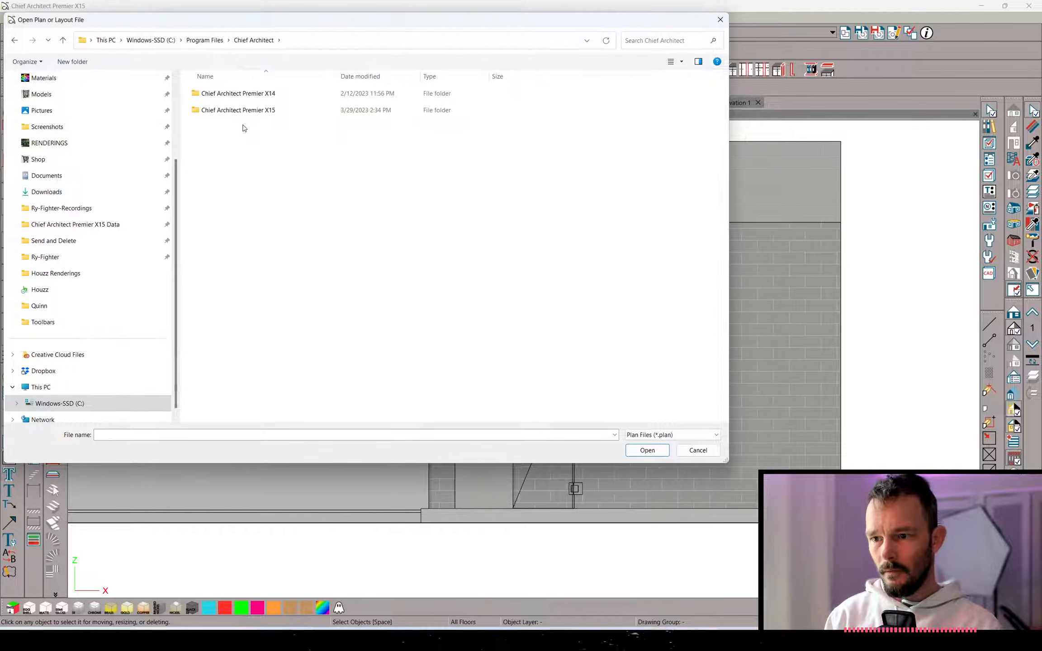
{"action": "key", "text": "Down"}
{"action": "key", "text": "Return"}
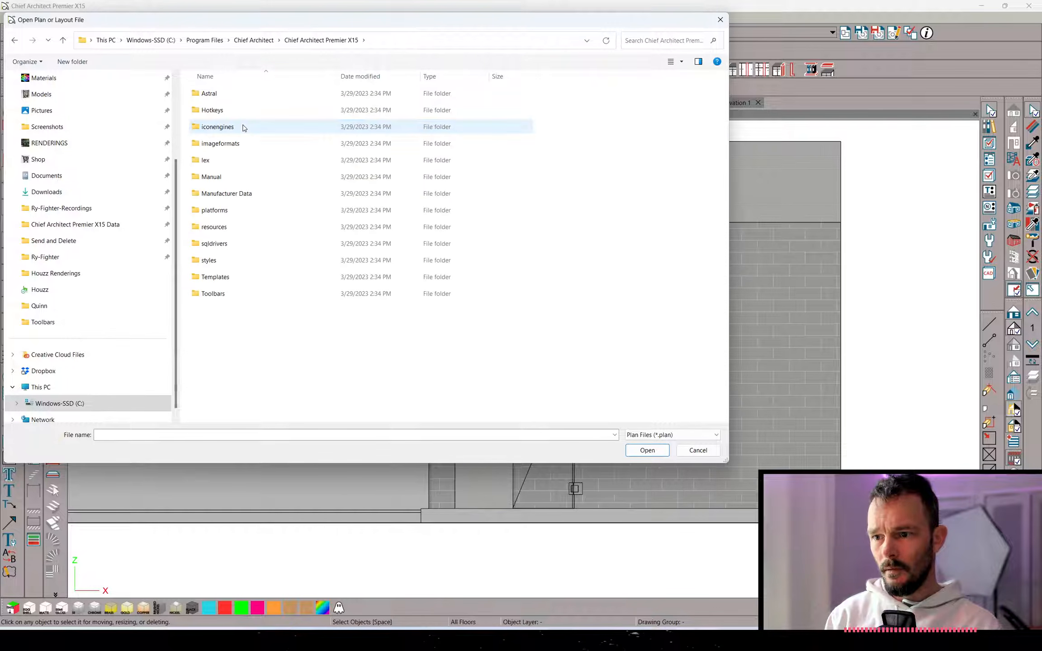
{"action": "key", "text": "t"}
{"action": "key", "text": "Return"}
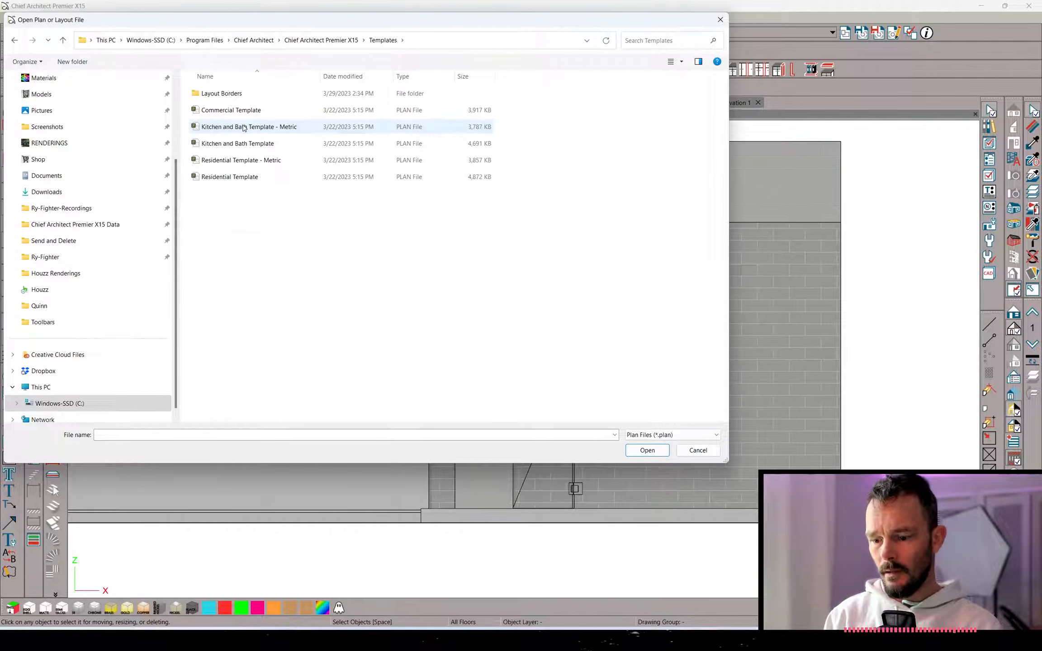
{"action": "key", "text": "r"}
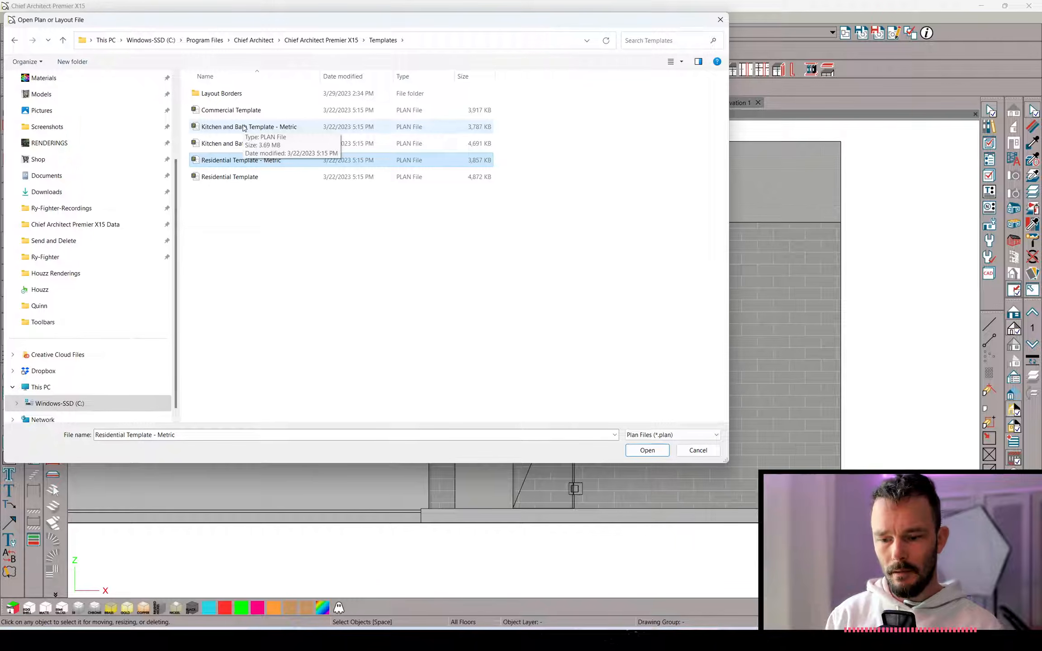
{"action": "key", "text": "Down"}
{"action": "key", "text": "Return"}
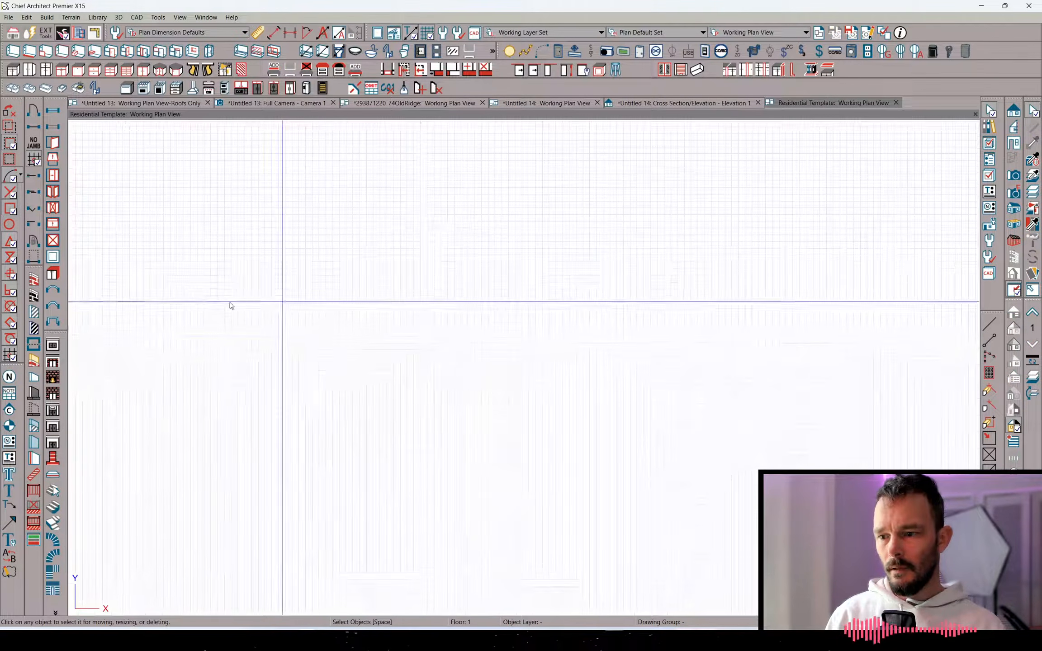
Draw the exterior walls of a rectangular building about 42'-6" wide, including a short angled segment near the upper-left corner
{"action": "left_click", "coordinate": [35, 279]}
{"action": "left_click_drag", "start_coordinate": [337, 262], "coordinate": [645, 262]}
{"action": "left_click_drag", "start_coordinate": [645, 263], "coordinate": [644, 488]}
{"action": "mouse_move", "coordinate": [644, 489]}
{"action": "left_mouse_down"}
{"action": "mouse_move", "coordinate": [323, 488]}
{"action": "mouse_move", "coordinate": [324, 261]}
{"action": "mouse_move", "coordinate": [324, 292]}
{"action": "left_mouse_up"}
{"action": "left_click_drag", "start_coordinate": [323, 292], "coordinate": [320, 308]}
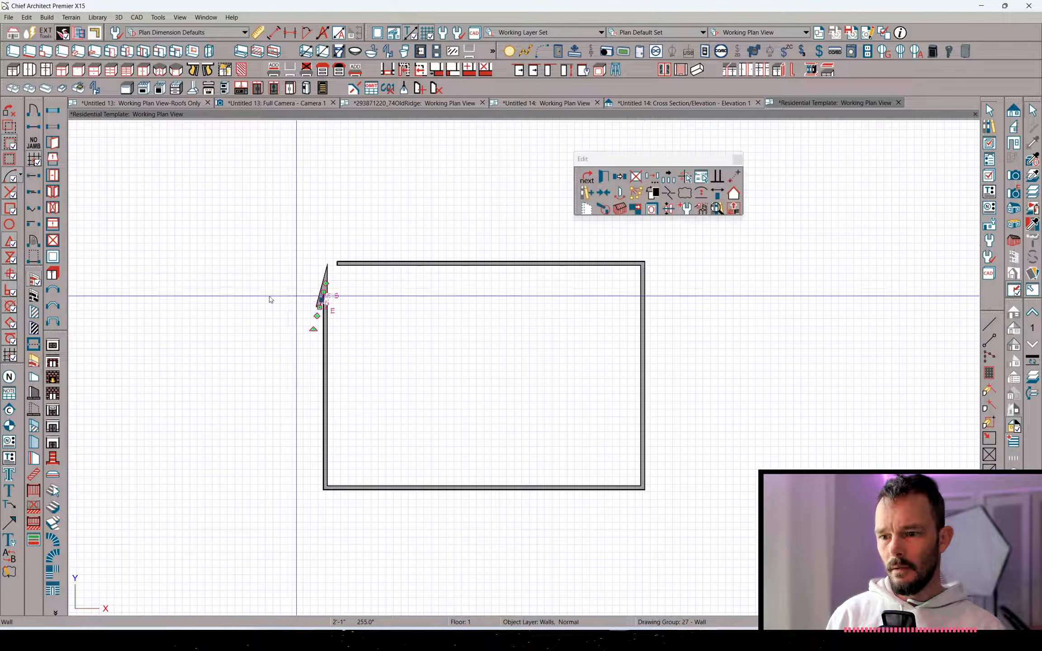
Delete the short angled wall and connect the building's left wall to the back wall, closing the outline
{"action": "key", "text": "Delete"}
{"action": "left_click", "coordinate": [325, 311]}
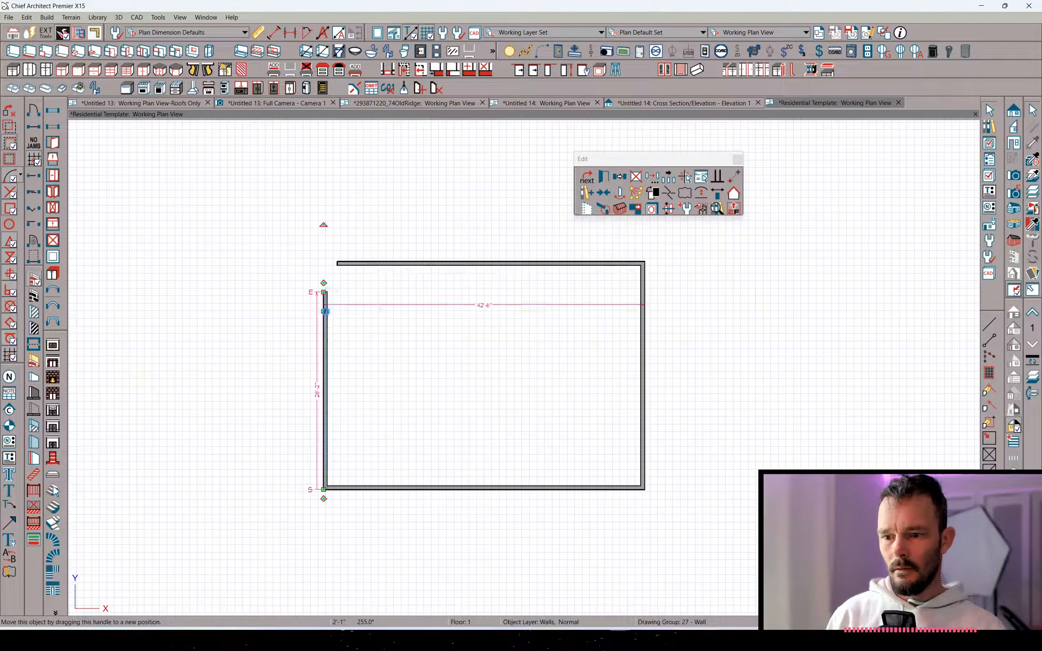
{"action": "right_click", "coordinate": [325, 311]}
{"action": "left_click", "coordinate": [355, 340]}
{"action": "left_click", "coordinate": [406, 264]}
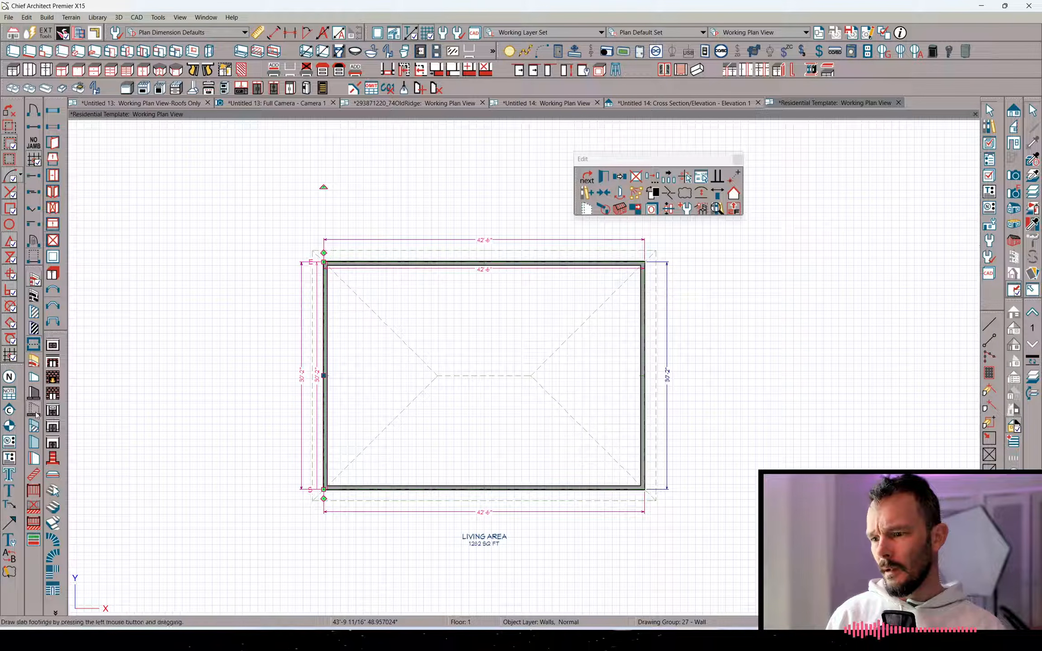
Draw a straight horizontal glass wall about 21'-4" long inside the building, near the back wall
{"action": "left_click", "coordinate": [34, 442]}
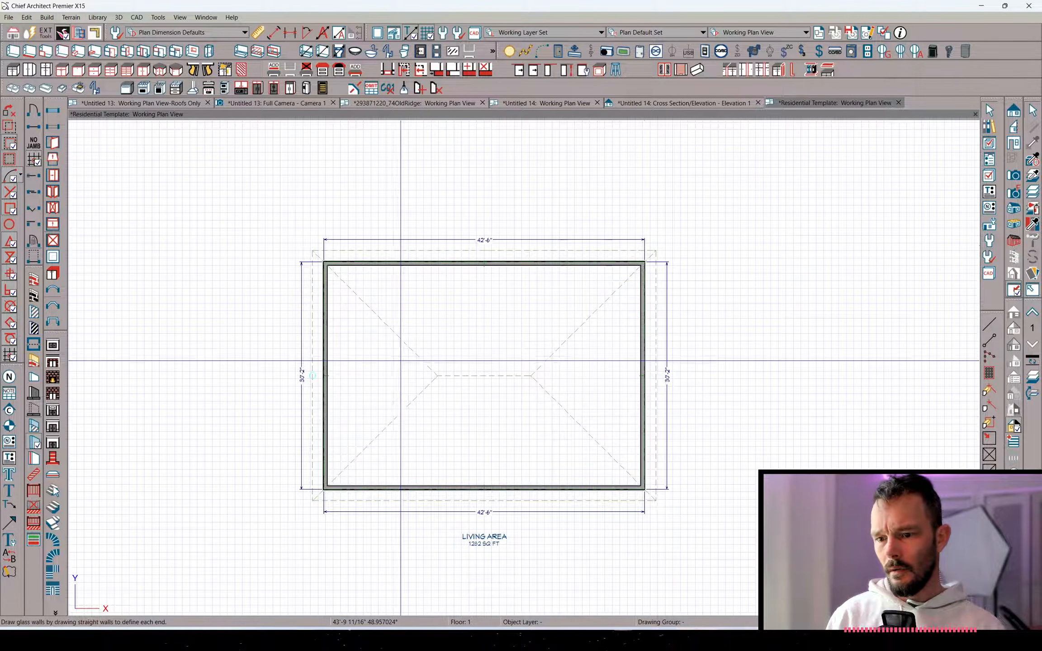
{"action": "left_click_drag", "start_coordinate": [405, 303], "coordinate": [565, 297]}
{"action": "scroll", "coordinate": [547, 342], "scroll_direction": "up", "scroll_amount": 1}
{"action": "scroll", "coordinate": [519, 306], "scroll_direction": "up", "scroll_amount": 3}
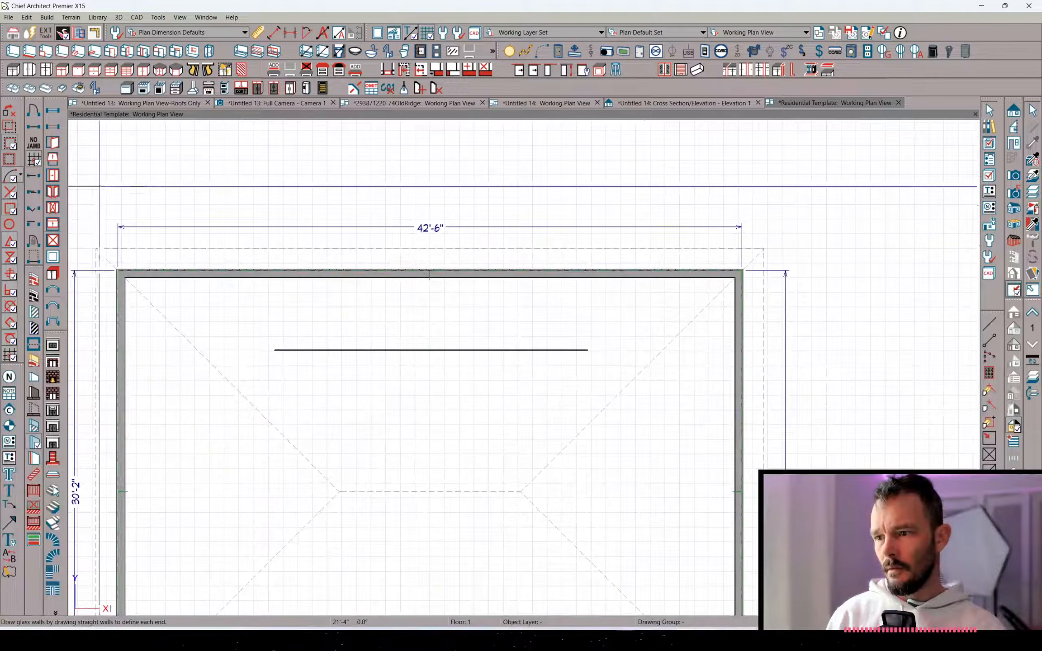
Place a shower door in the glass wall, right of its midpoint
{"action": "left_click", "coordinate": [45, 18]}
{"action": "left_click", "coordinate": [45, 18]}
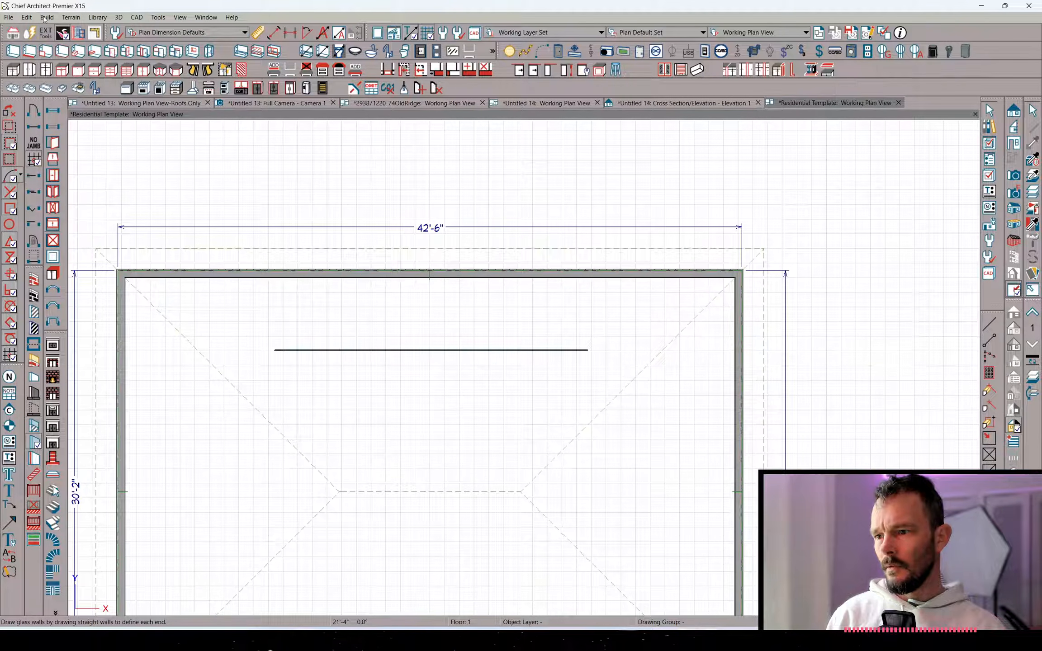
{"action": "left_click", "coordinate": [45, 18]}
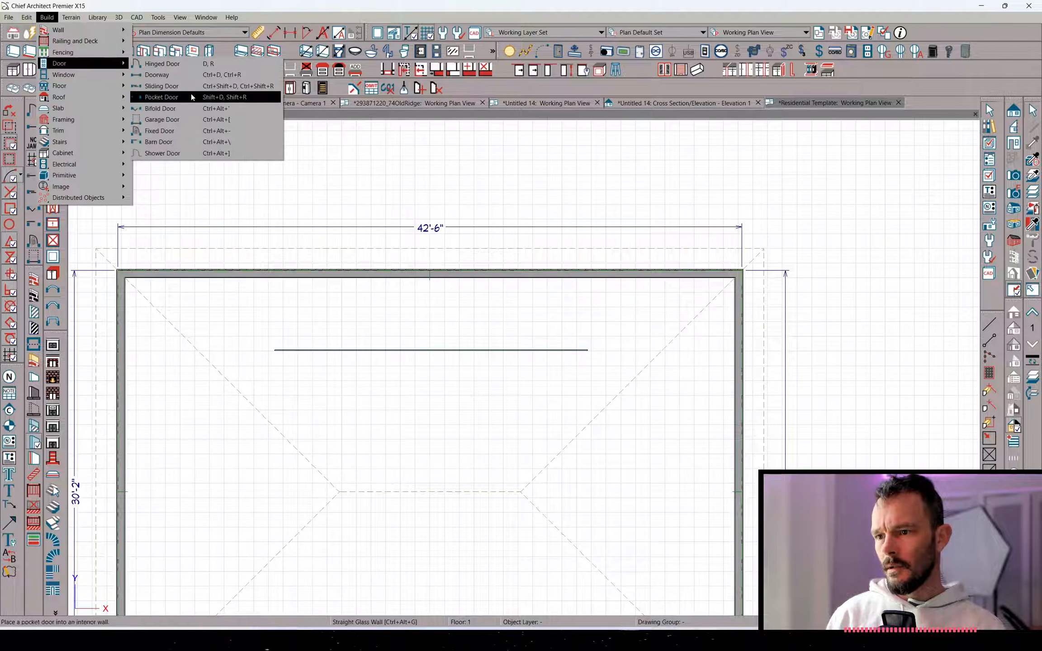
{"action": "left_click", "coordinate": [186, 158]}
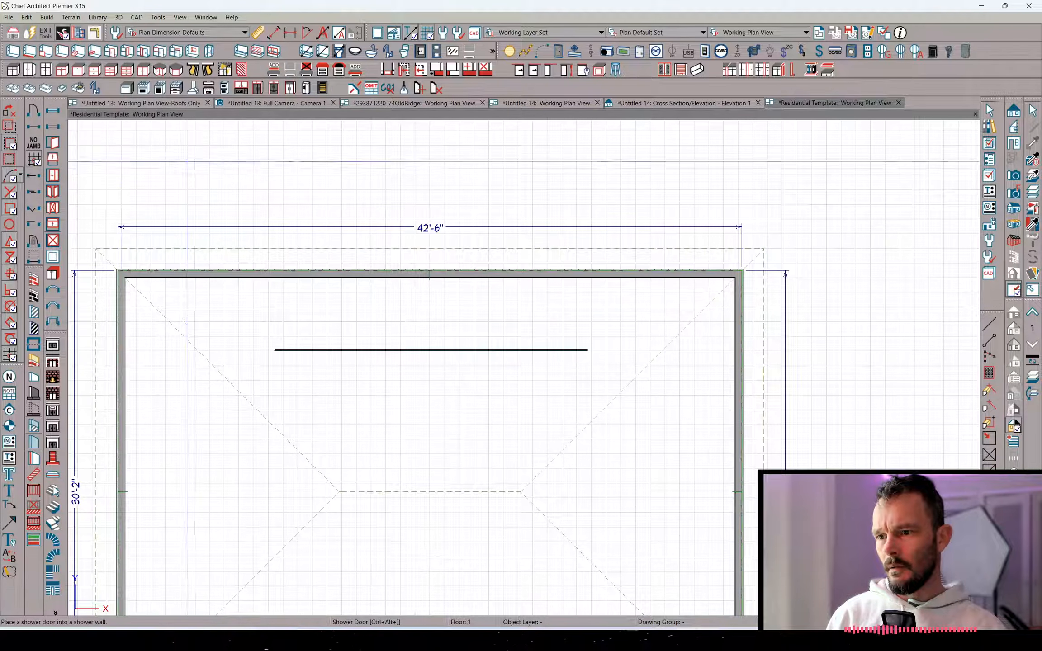
{"action": "left_click", "coordinate": [496, 349]}
Create an interior wall elevation looking from inside the building toward the glass wall and its shower door
{"action": "key", "text": "grave"}
{"action": "left_click", "coordinate": [471, 404]}
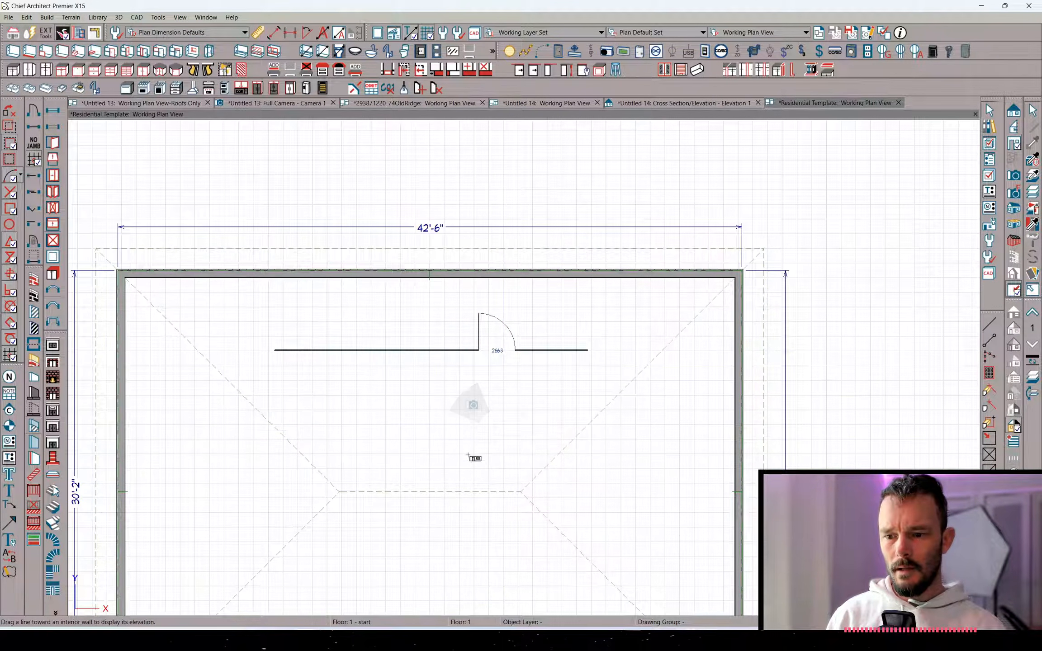
{"action": "left_click_drag", "start_coordinate": [467, 457], "coordinate": [463, 325]}
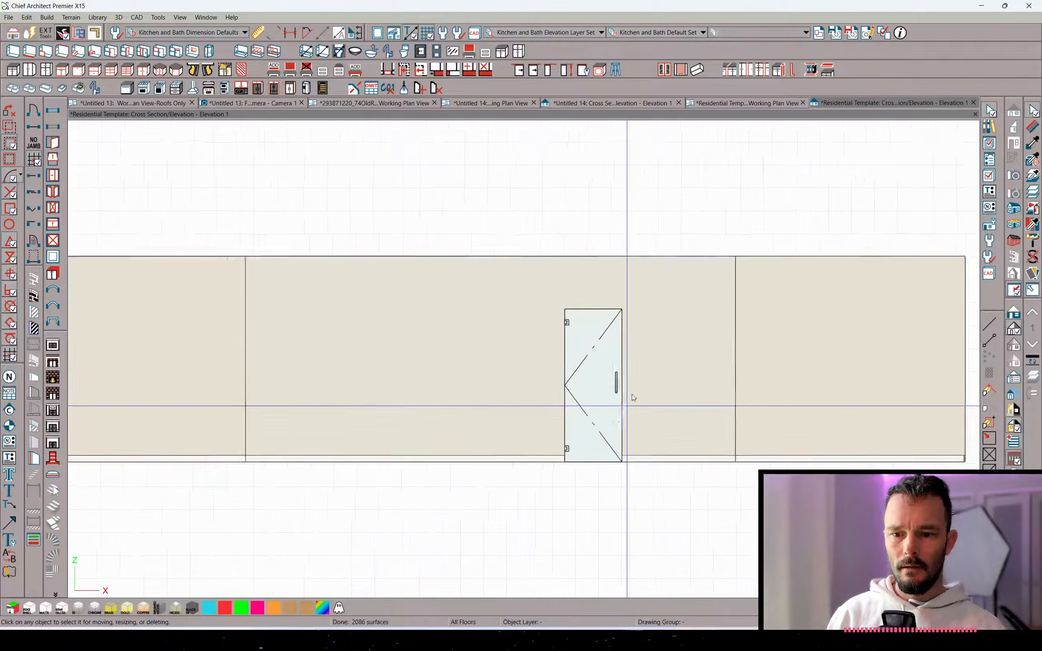
{"action": "scroll", "coordinate": [633, 398], "scroll_direction": "up", "scroll_amount": 2}
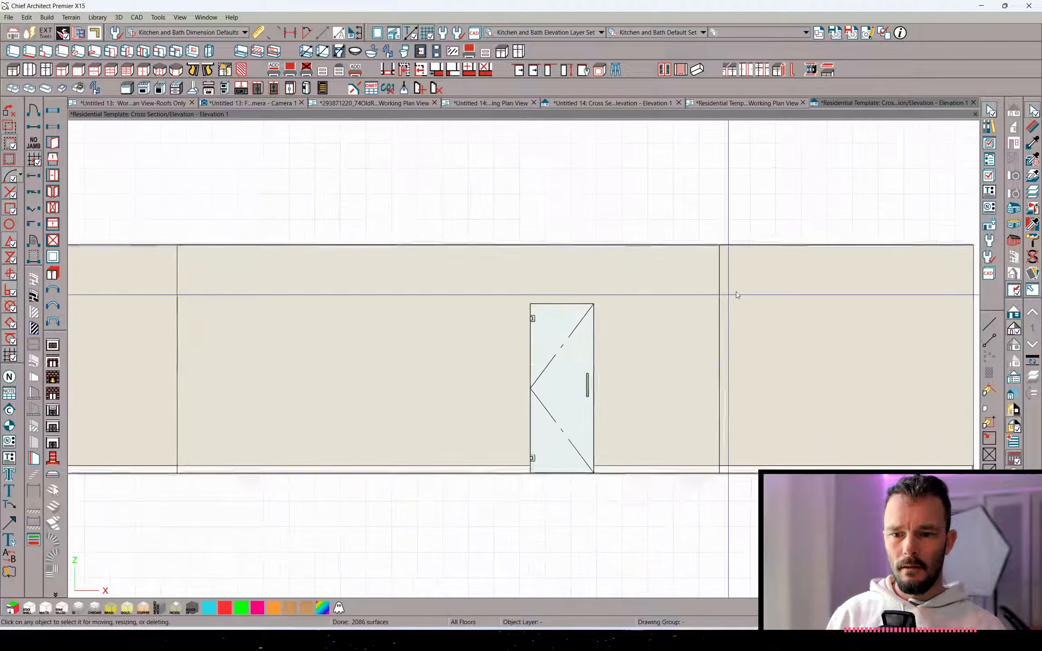
Sample the glass wall's material and set the Glass Tempered transparency to 62%
{"action": "left_click", "coordinate": [1032, 146]}
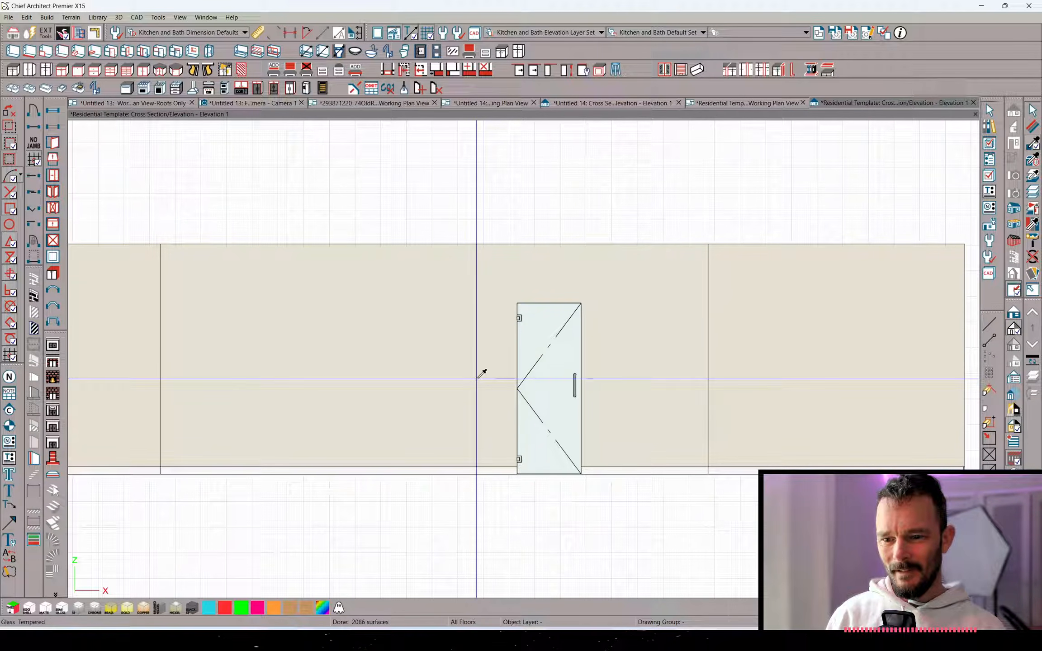
{"action": "left_click", "coordinate": [476, 378]}
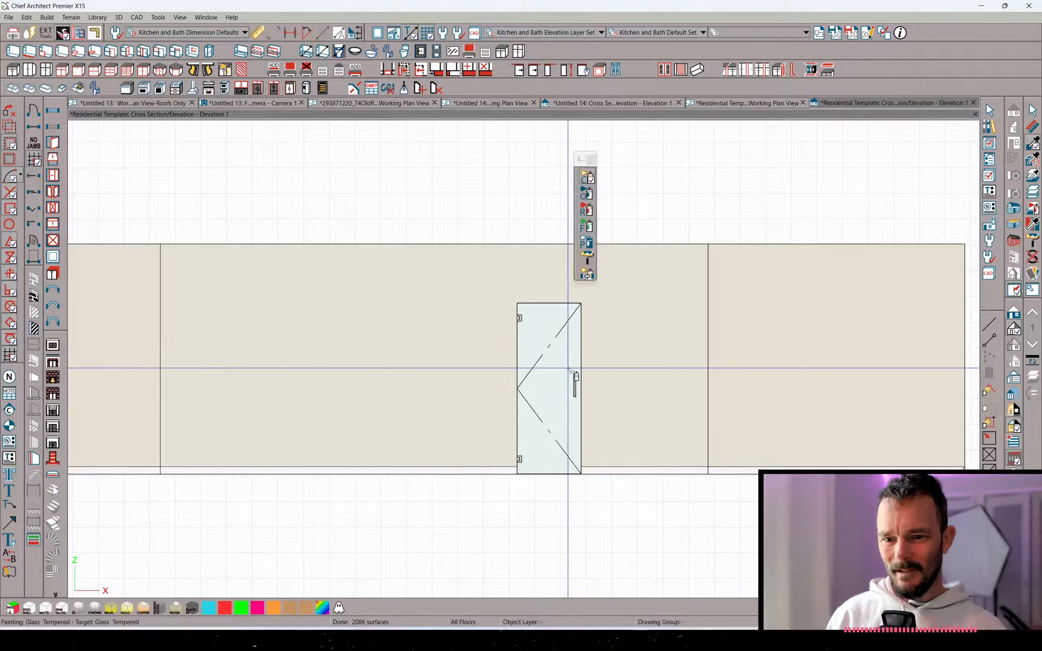
{"action": "left_click", "coordinate": [1032, 127]}
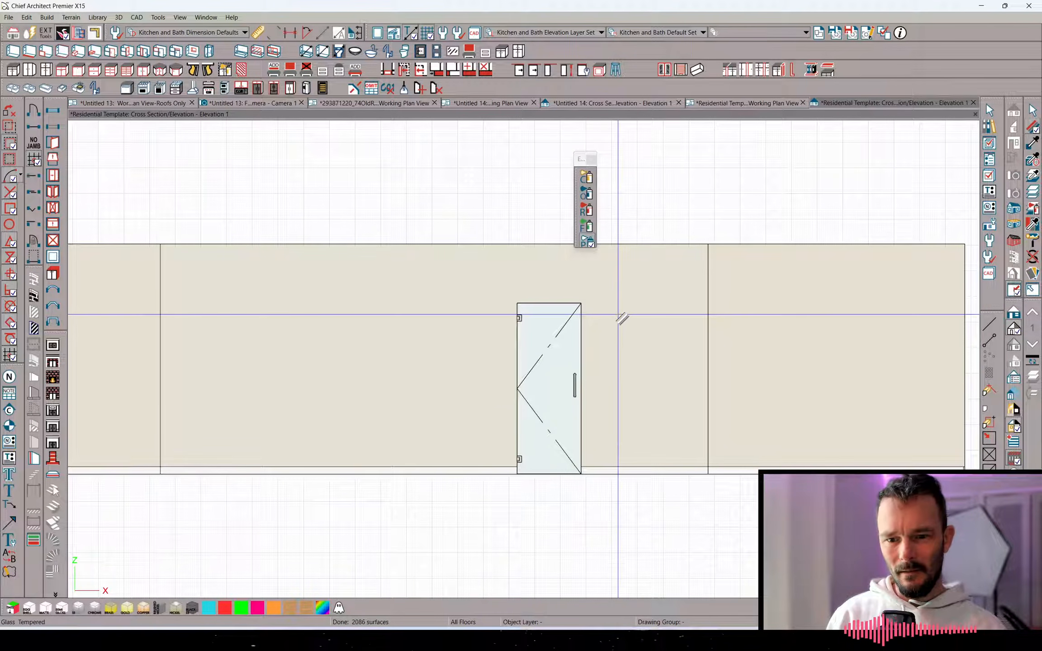
{"action": "left_click", "coordinate": [621, 318]}
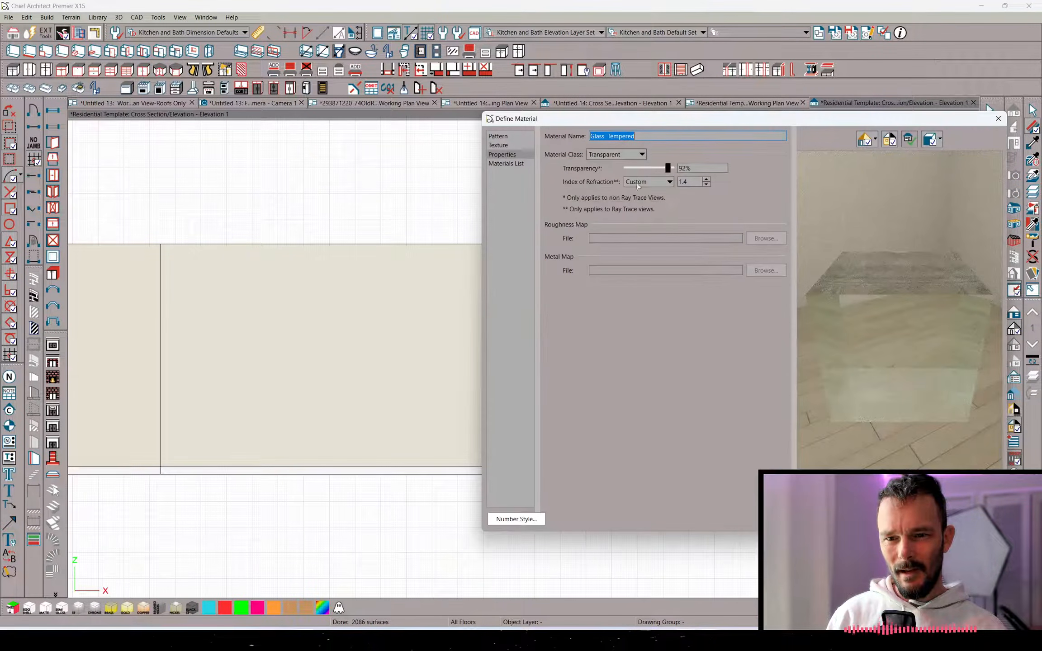
{"action": "left_click", "coordinate": [655, 168]}
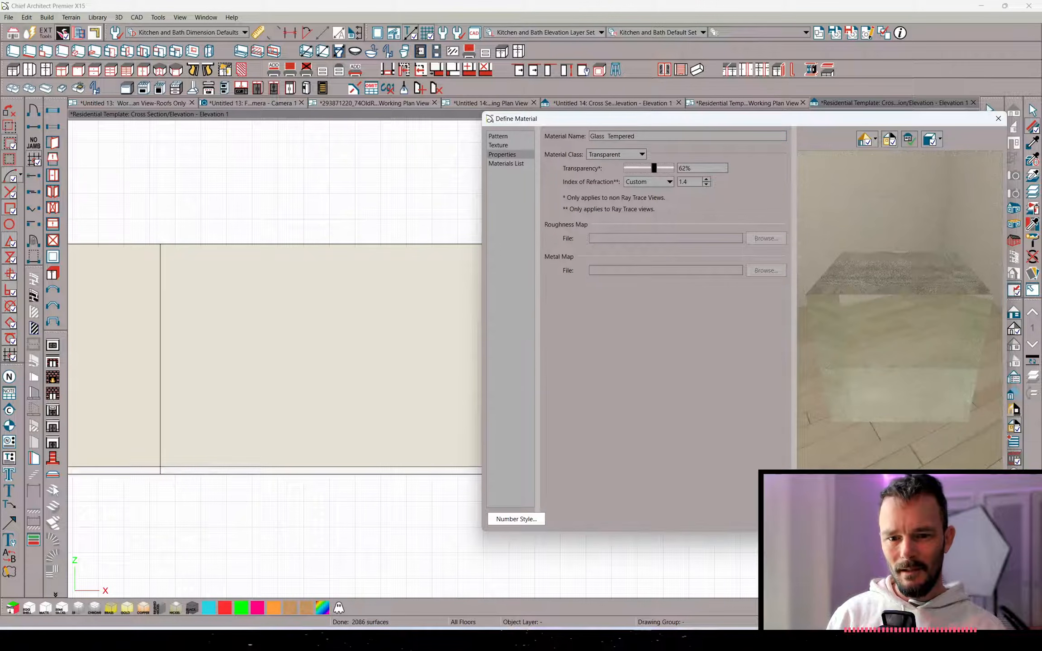
{"action": "left_click", "coordinate": [882, 519]}
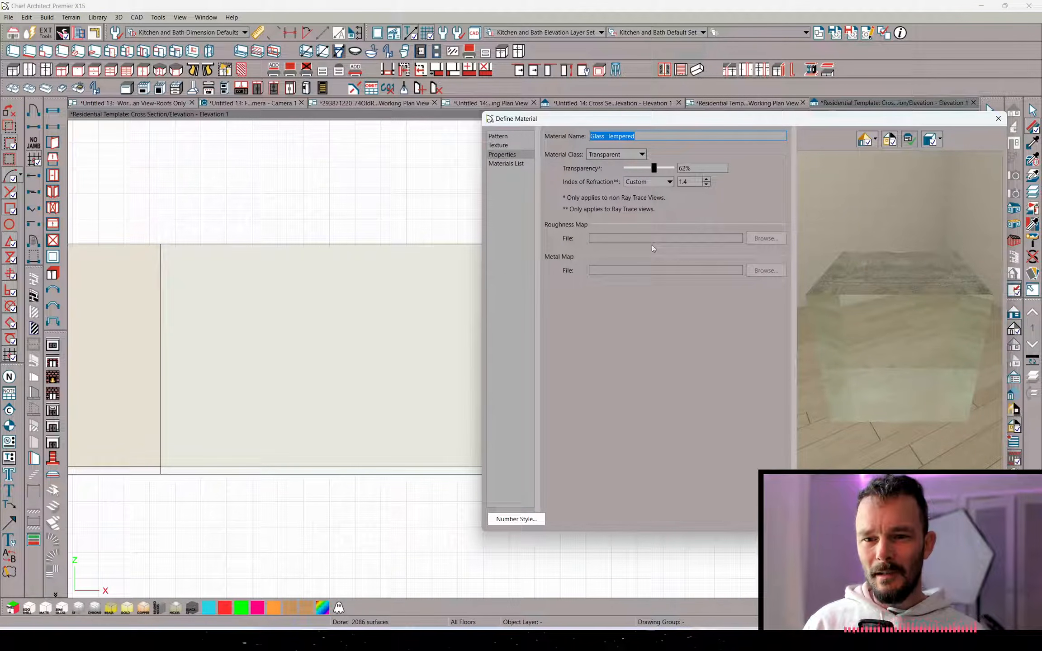
Review the Index of Refraction, texture and other properties of the Glass Tempered material, leaving the definition as it is
{"action": "left_click", "coordinate": [688, 185]}
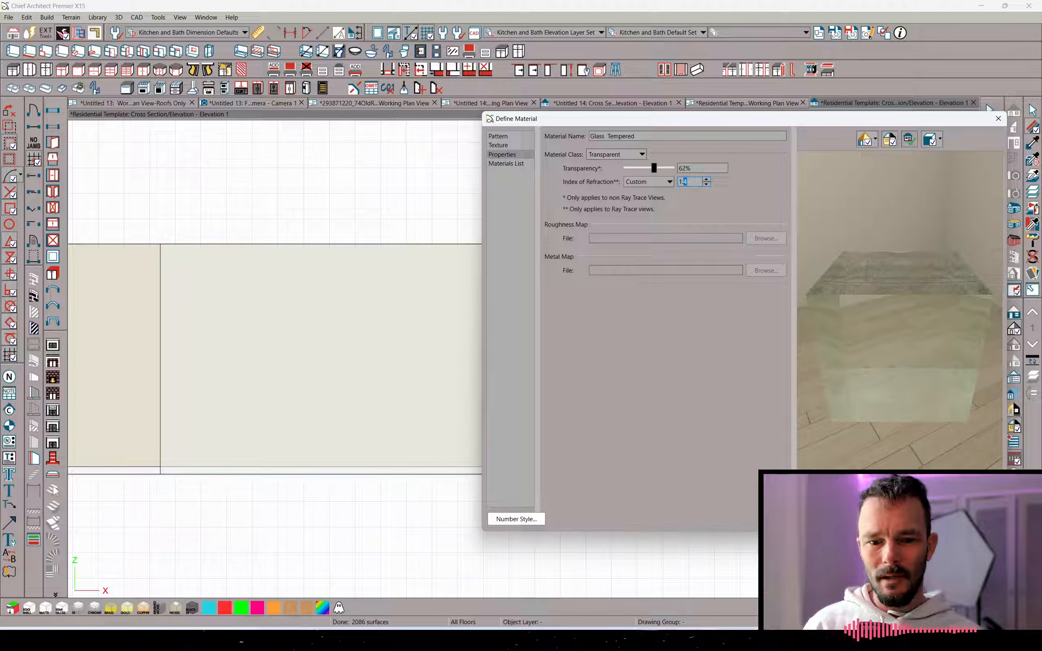
{"action": "key", "text": "Return"}
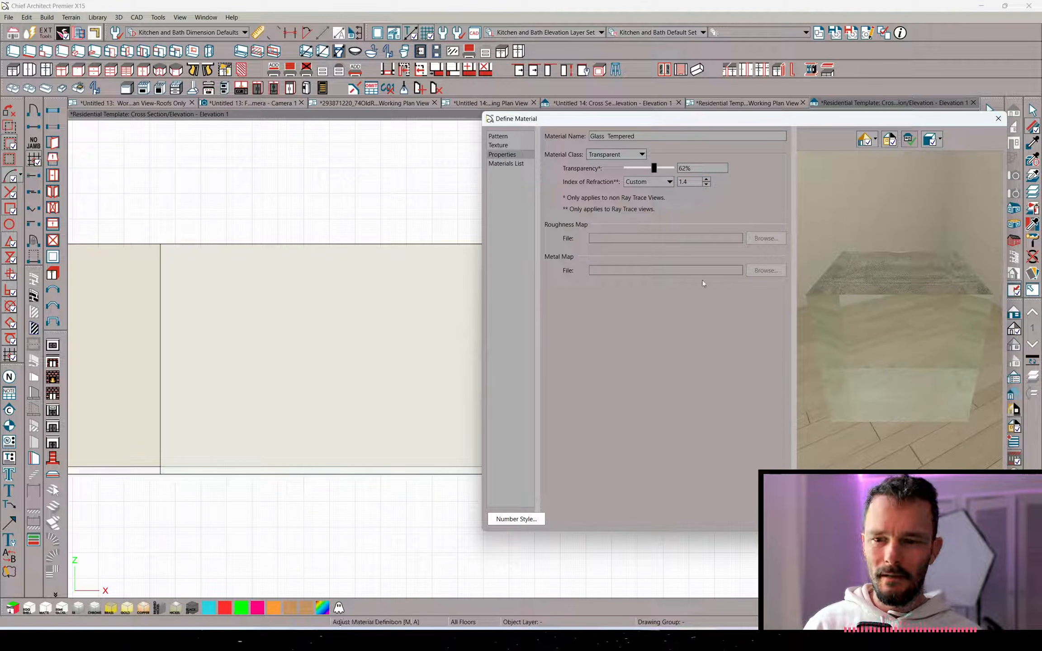
{"action": "left_click", "coordinate": [513, 146]}
{"action": "left_click", "coordinate": [511, 154]}
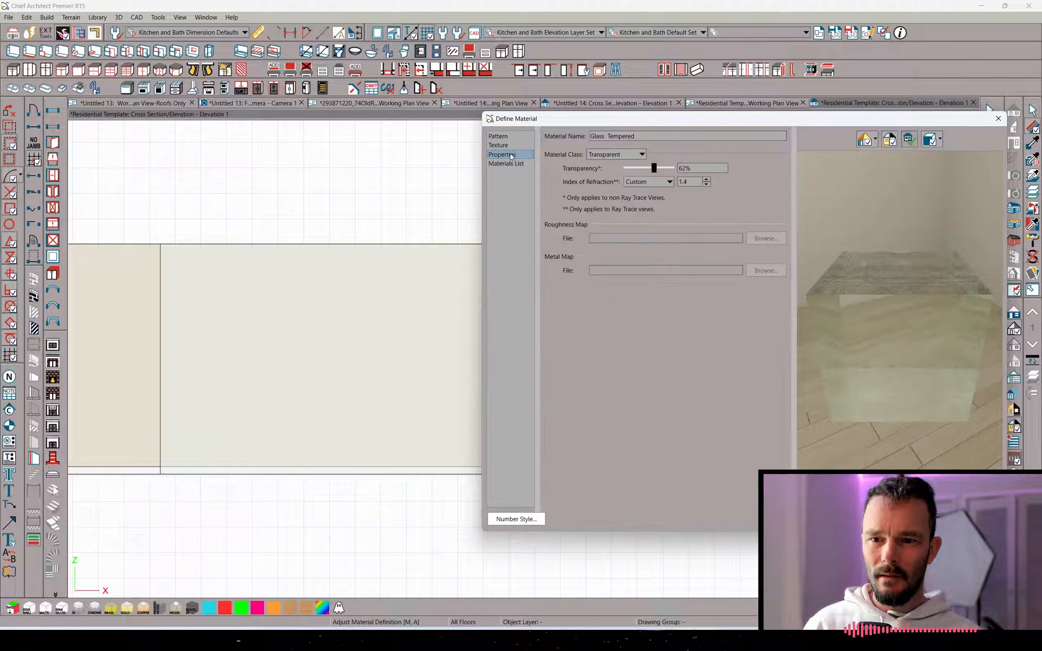
{"action": "left_click", "coordinate": [851, 519]}
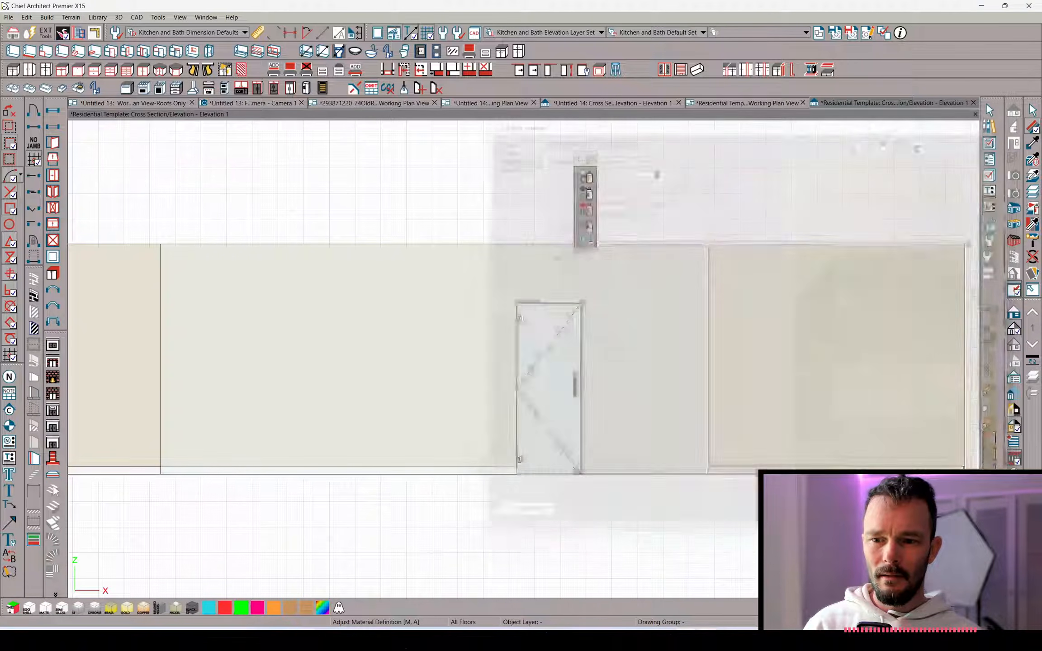
Check the texture and pattern settings of the shower door's Glass Tempered material, and set its transparency to 32%
{"action": "left_click", "coordinate": [564, 358]}
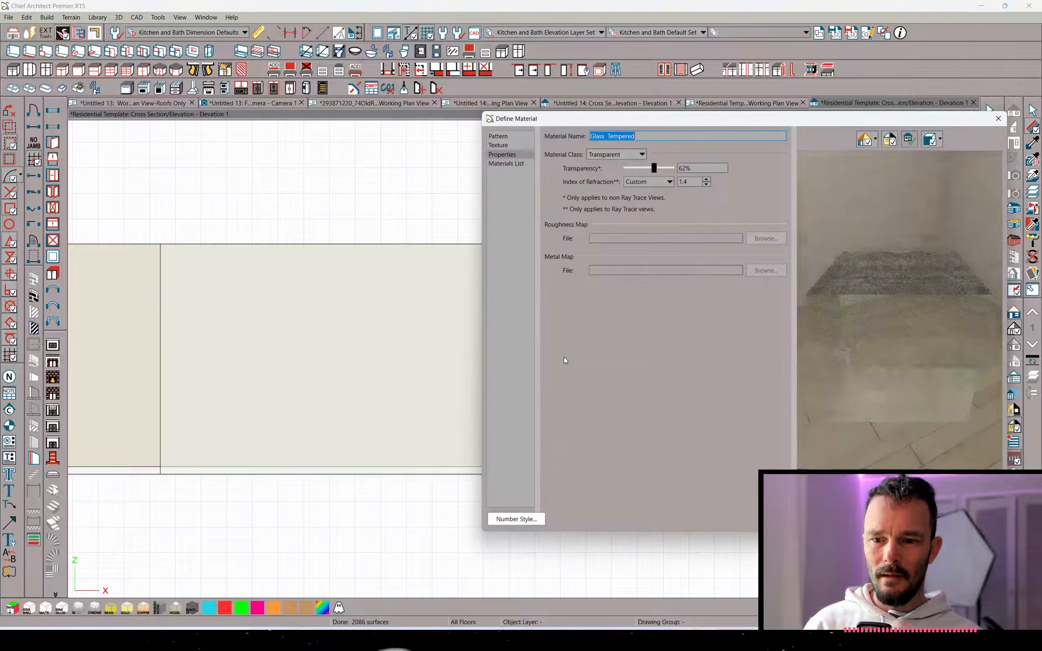
{"action": "left_click", "coordinate": [501, 144]}
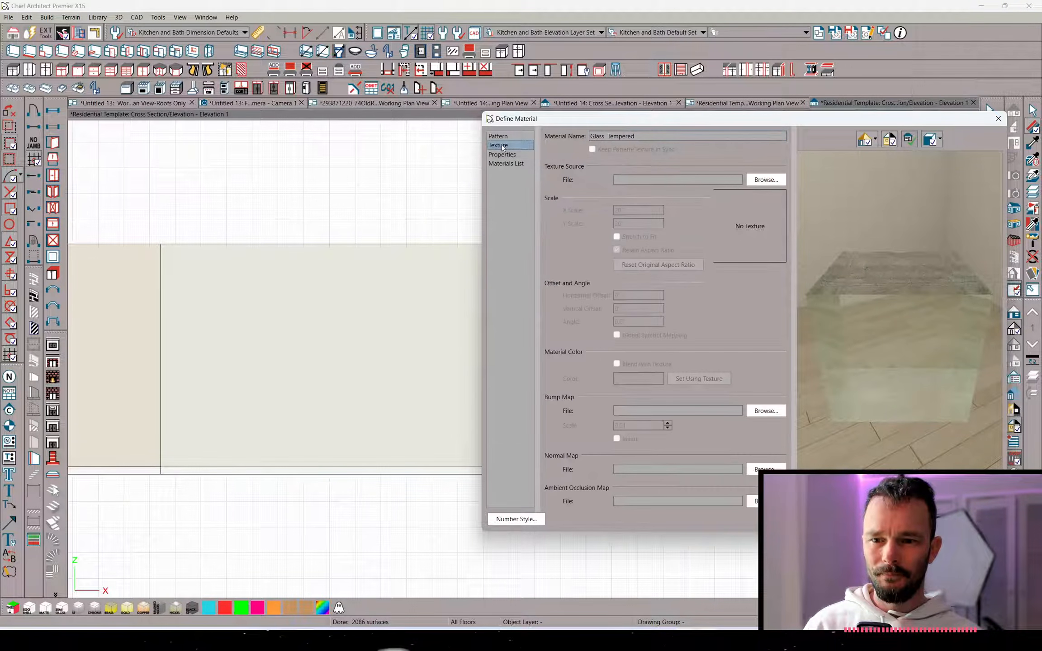
{"action": "left_click", "coordinate": [502, 137]}
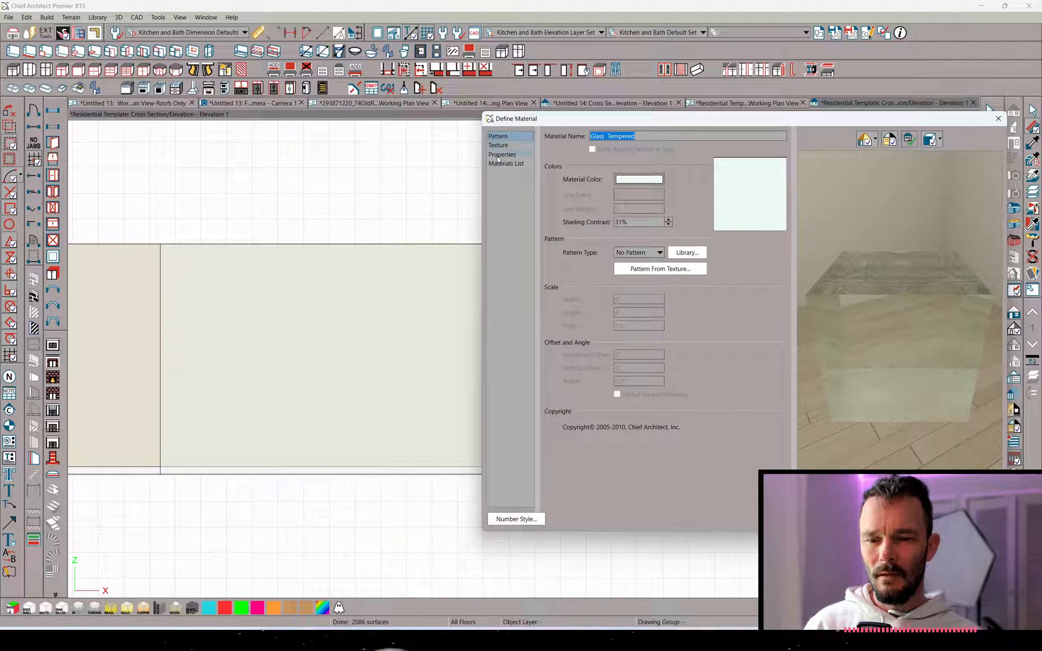
{"action": "left_click", "coordinate": [500, 154]}
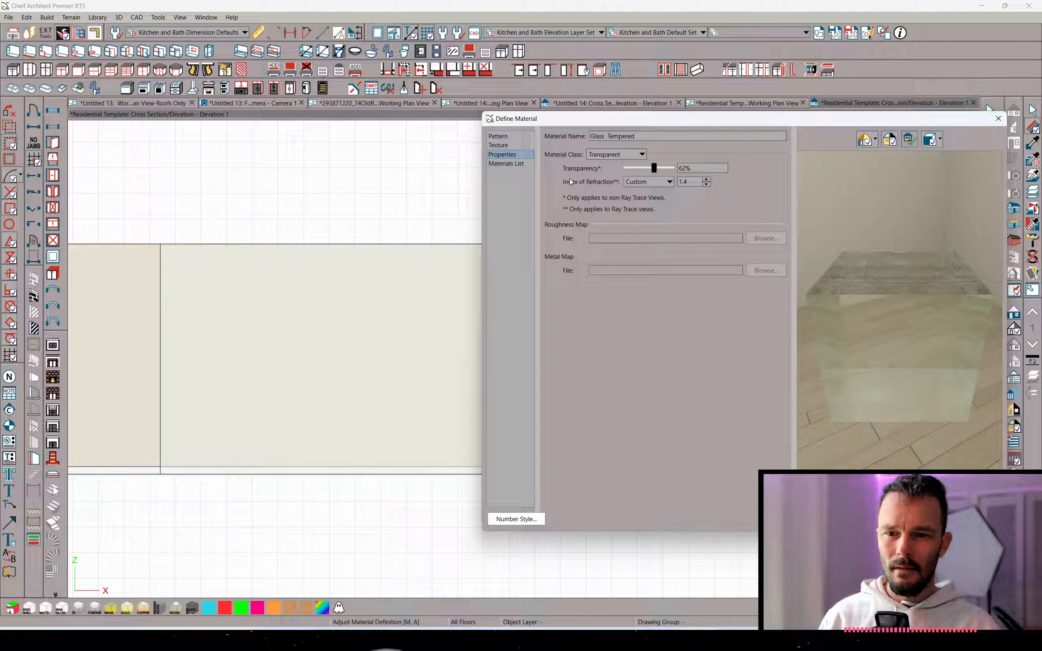
{"action": "left_click_drag", "start_coordinate": [649, 171], "coordinate": [639, 168]}
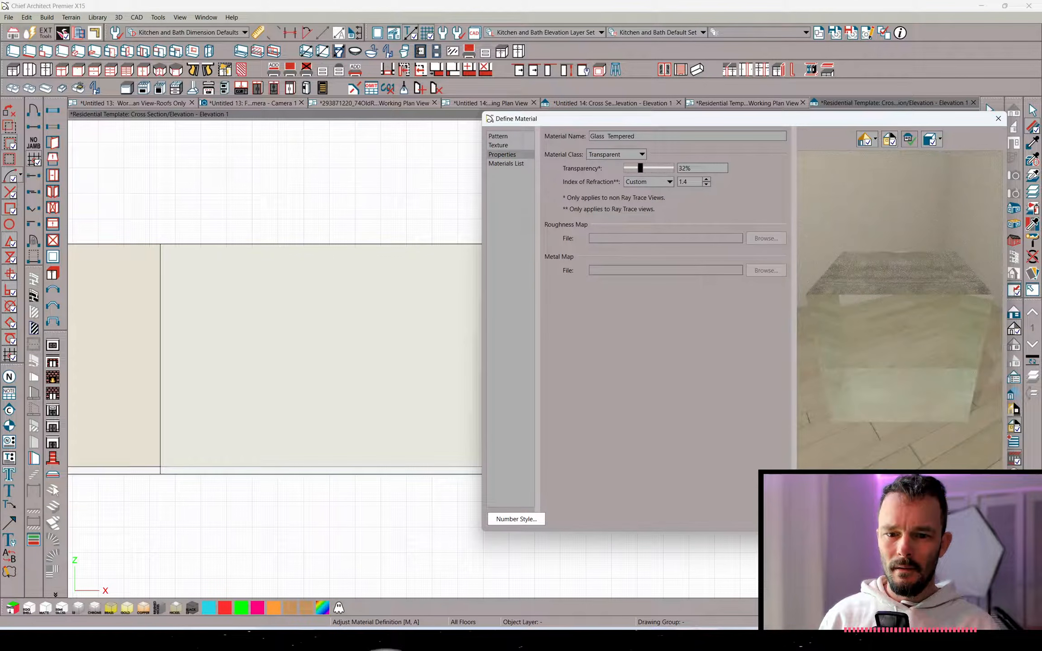
{"action": "left_click", "coordinate": [890, 519]}
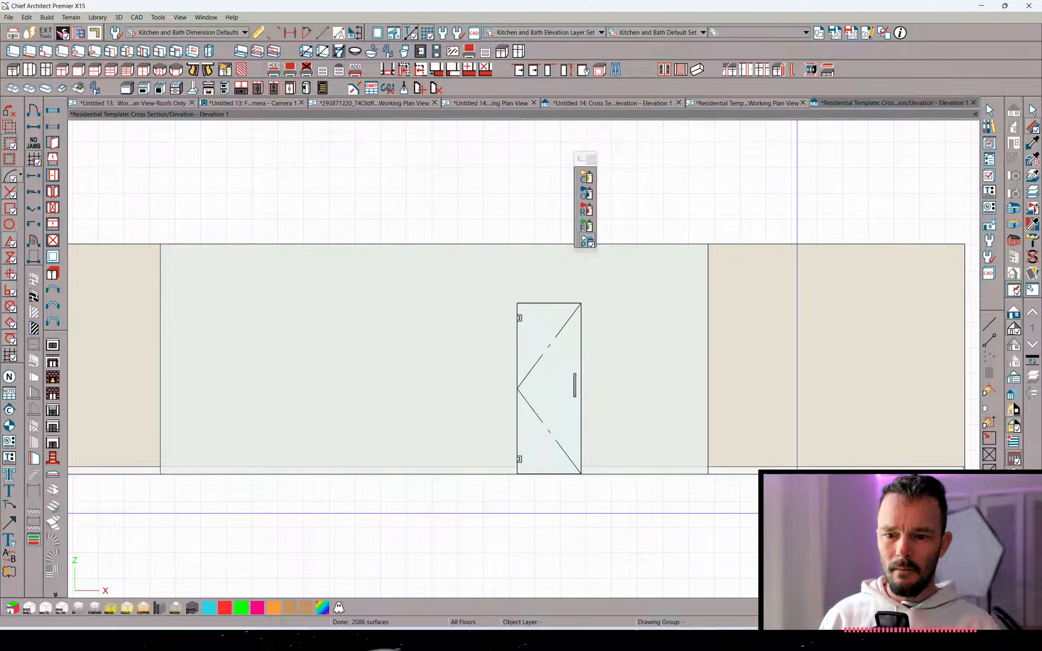
Open the shower door's specification and examine the materials assigned to its exterior and glass components
{"action": "left_click", "coordinate": [566, 357]}
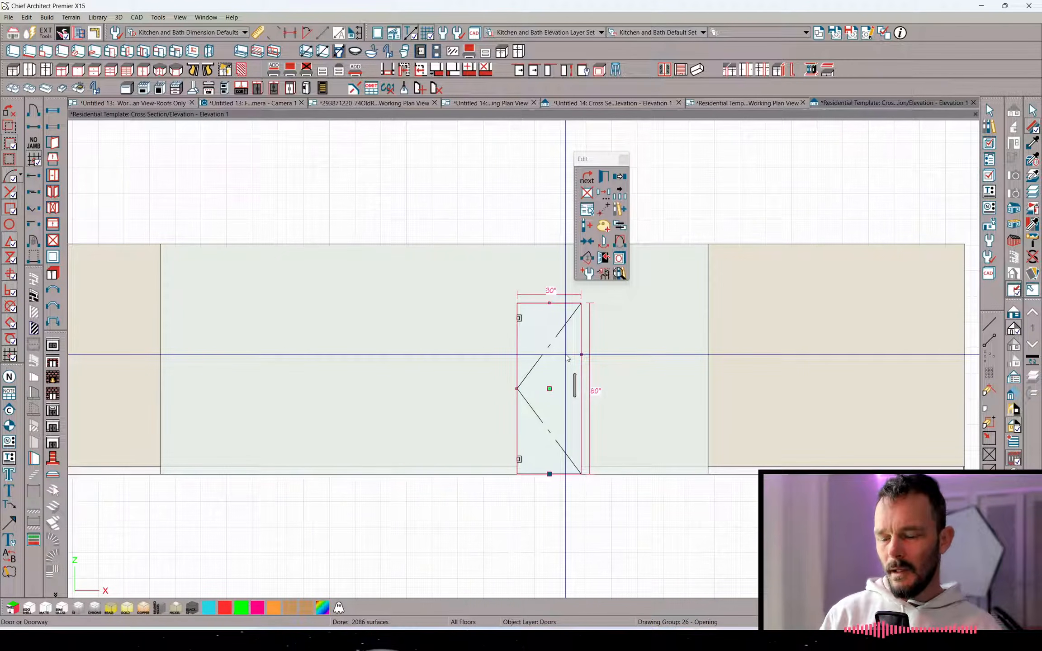
{"action": "double_click", "coordinate": [567, 358]}
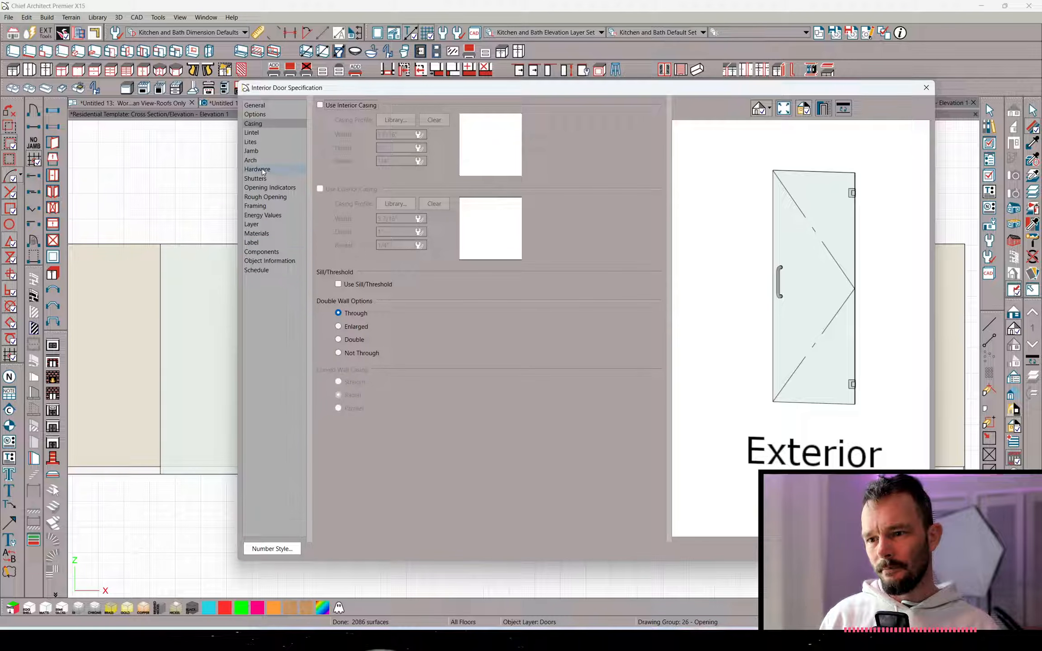
{"action": "left_click", "coordinate": [257, 233]}
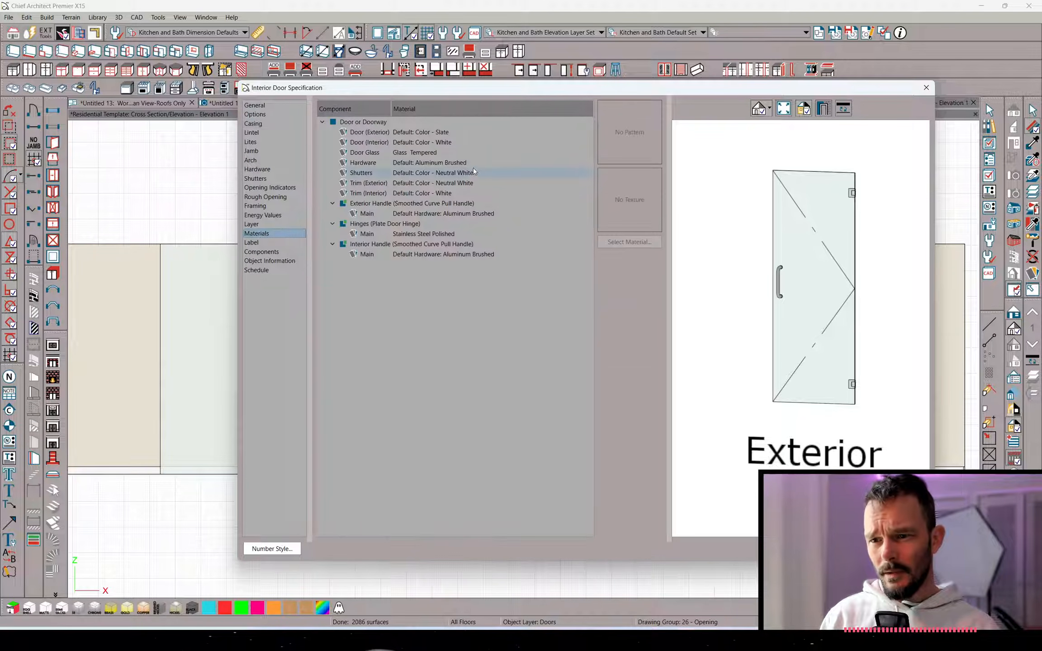
{"action": "left_click", "coordinate": [433, 132]}
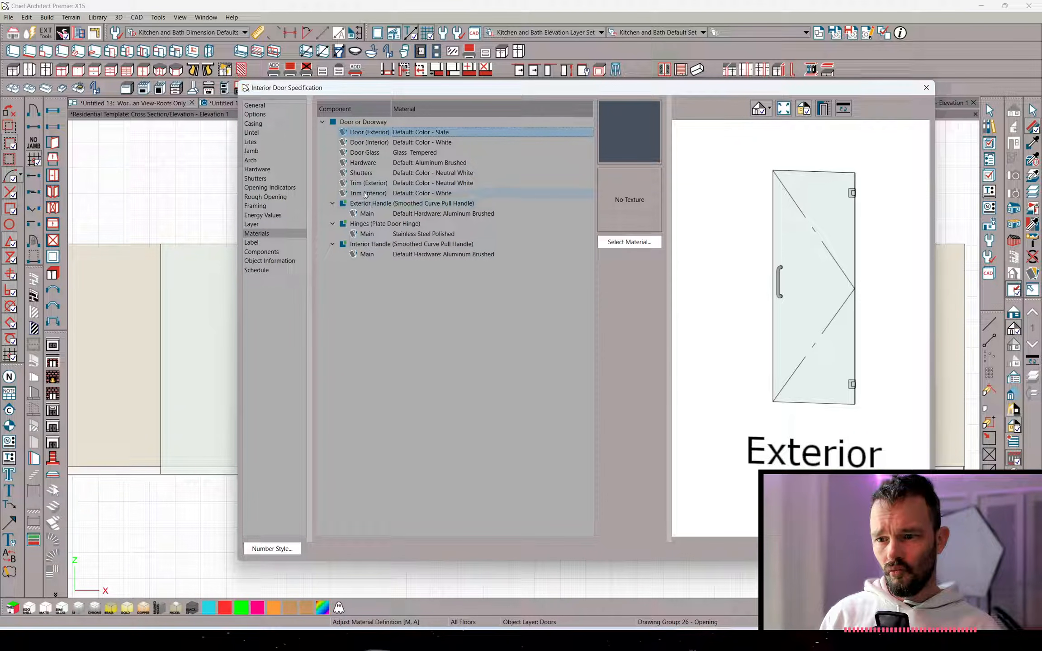
{"action": "left_click", "coordinate": [360, 153]}
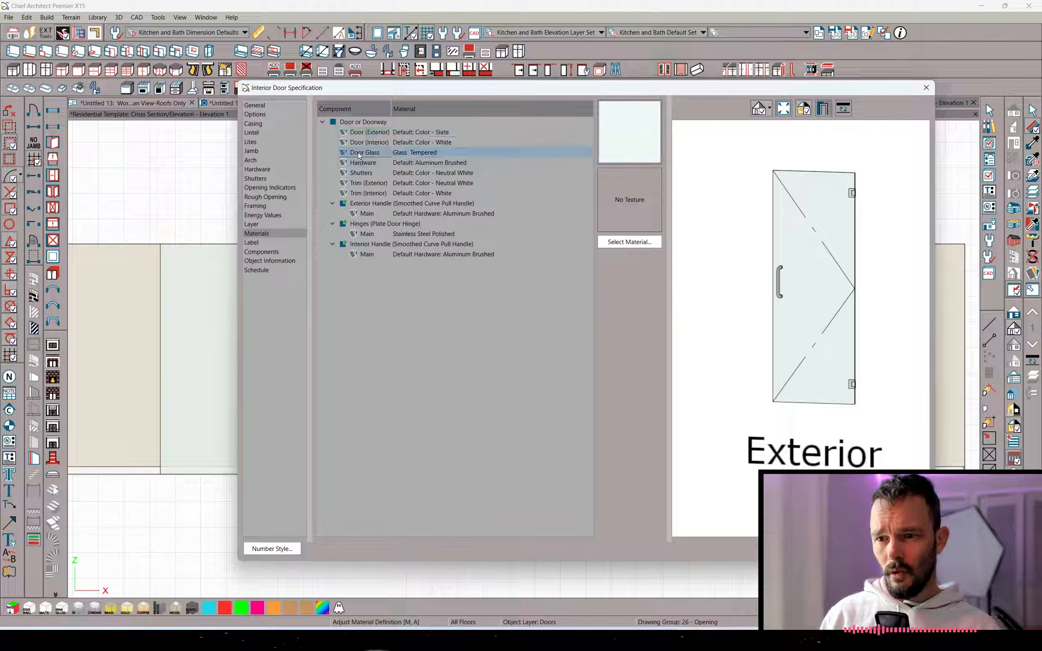
Assign the plan material Glass Tempered to both the exterior and interior components of the shower door
{"action": "left_click", "coordinate": [429, 132]}
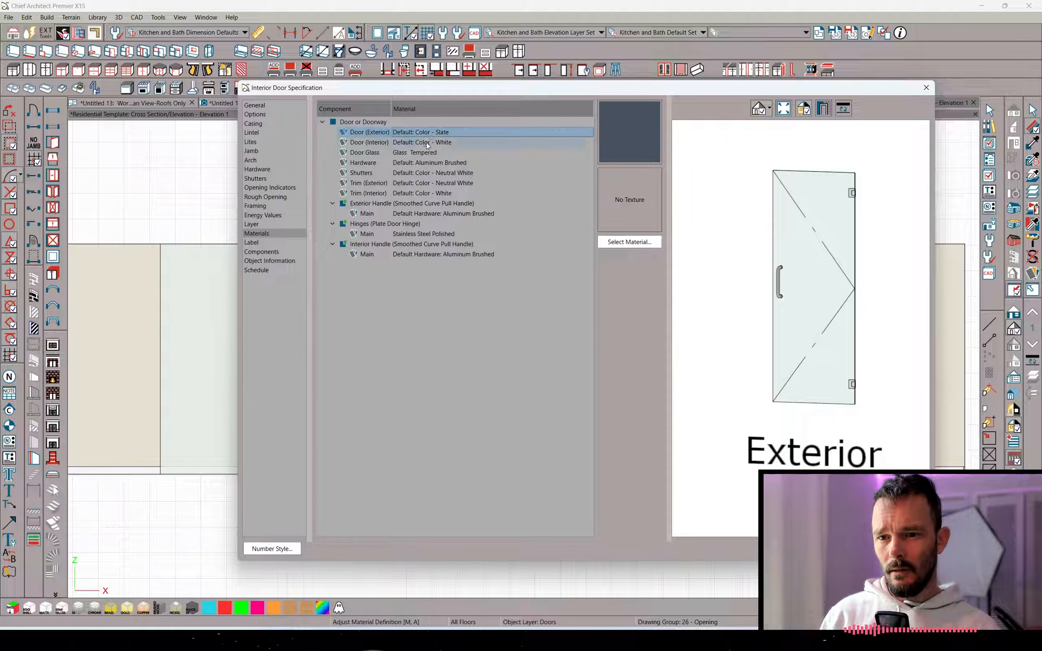
{"action": "left_click", "coordinate": [429, 143]}
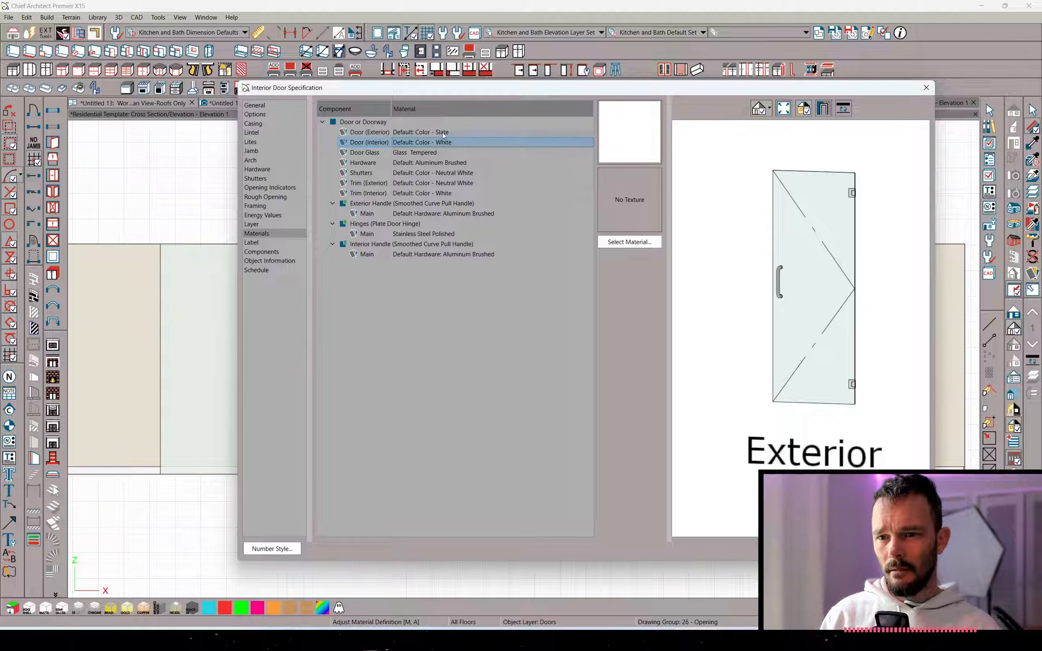
{"action": "left_click", "coordinate": [442, 132], "text": "ctrl"}
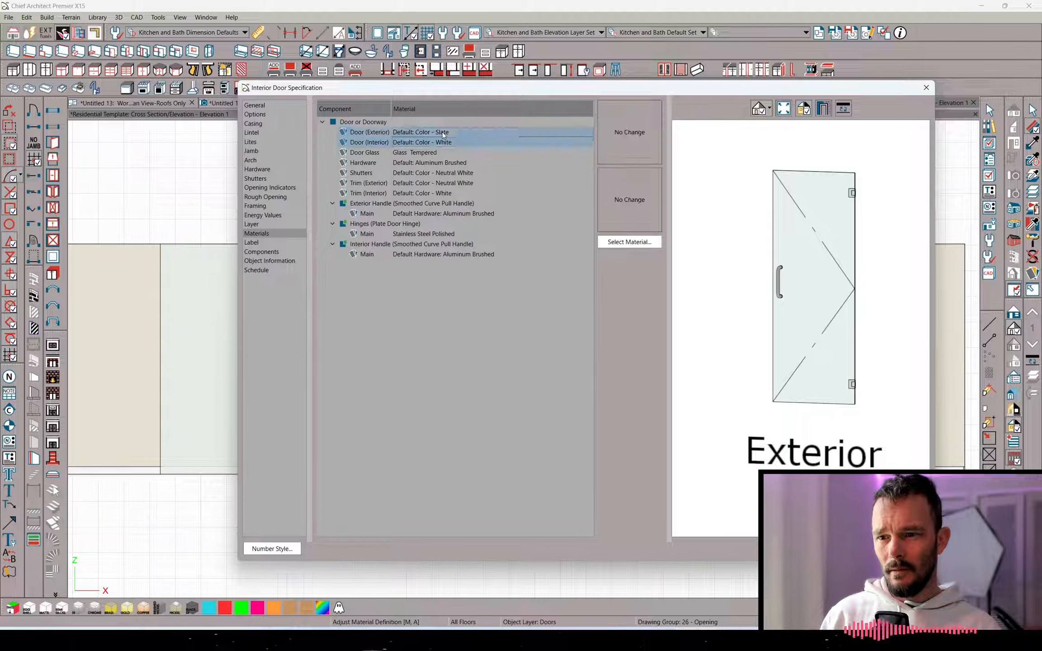
{"action": "left_click", "coordinate": [627, 242]}
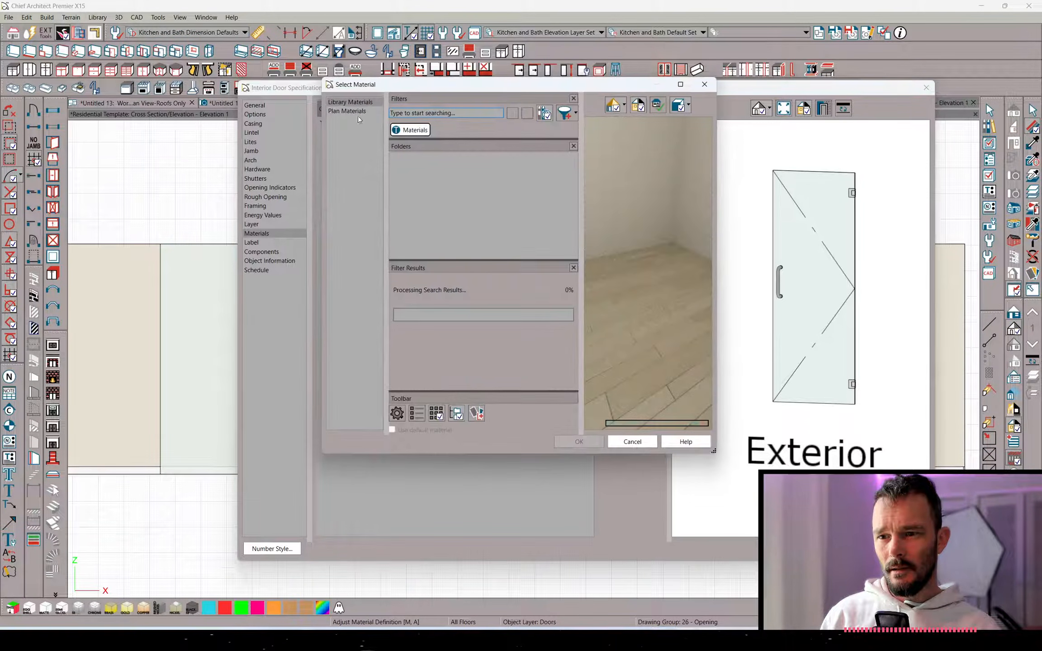
{"action": "left_click", "coordinate": [357, 113]}
{"action": "left_click", "coordinate": [450, 102]}
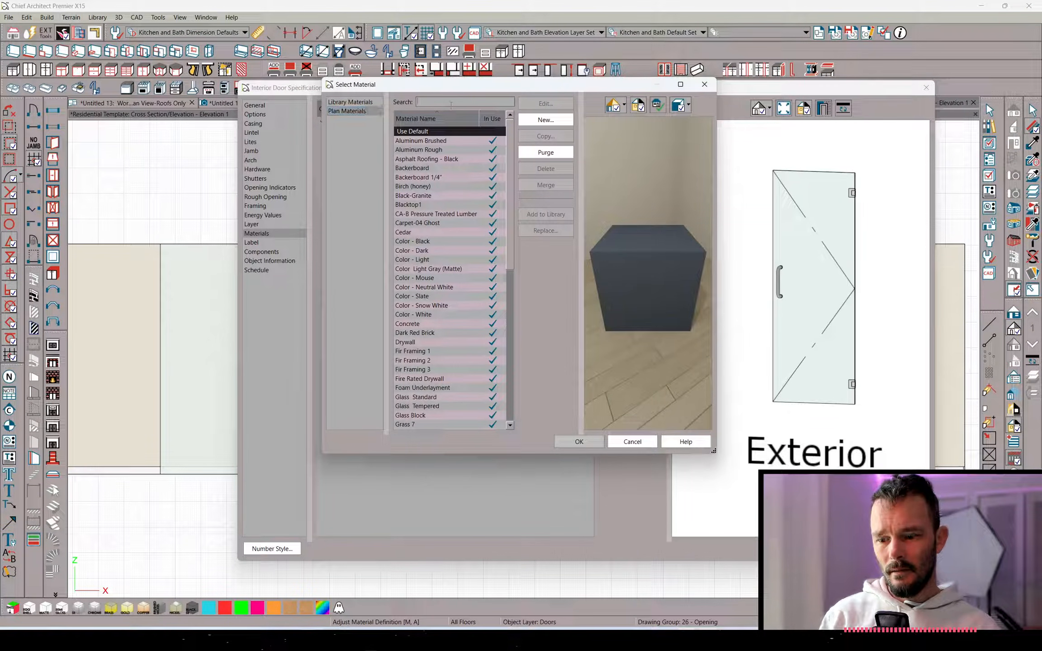
{"action": "type", "text": "glass"}
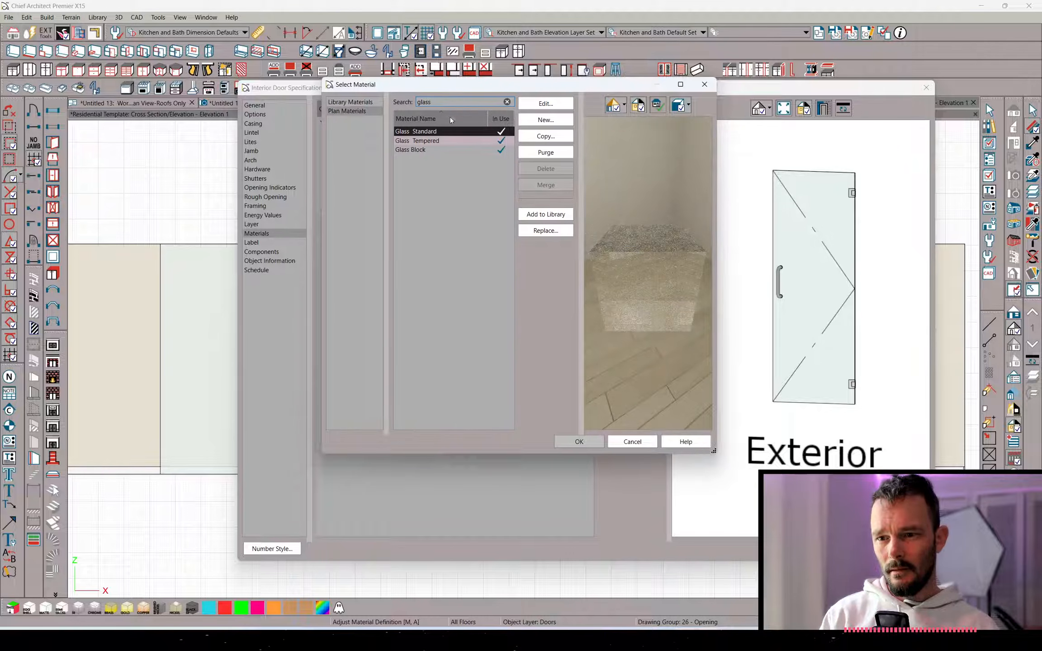
{"action": "left_click", "coordinate": [417, 141]}
{"action": "left_click", "coordinate": [569, 442]}
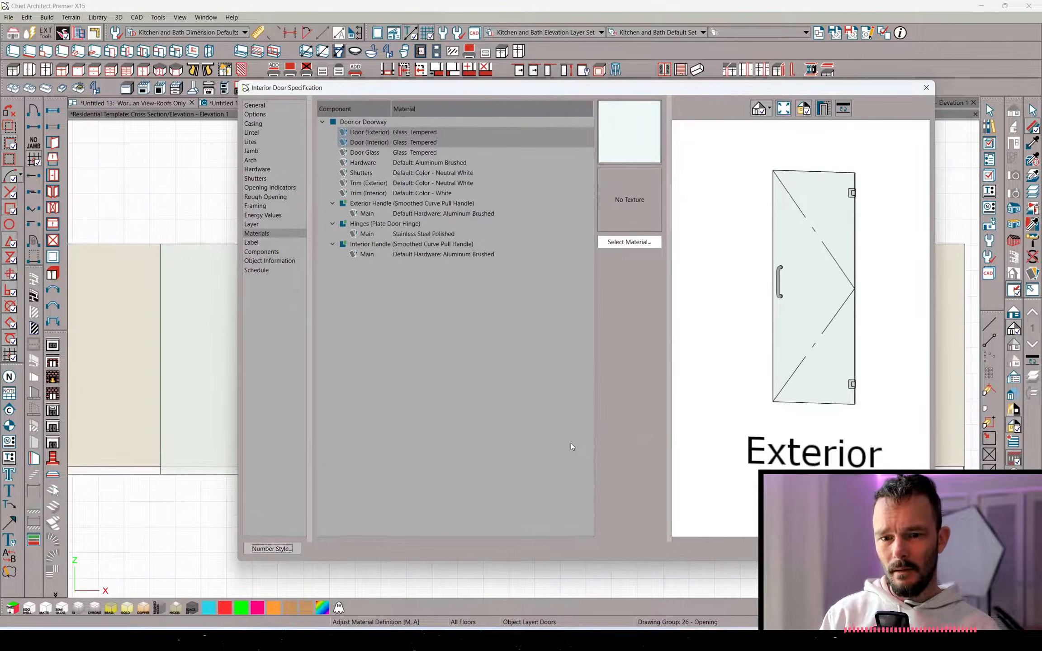
Compare the shower door preview in Standard rendering, and return it to Vector View
{"action": "left_click", "coordinate": [770, 112]}
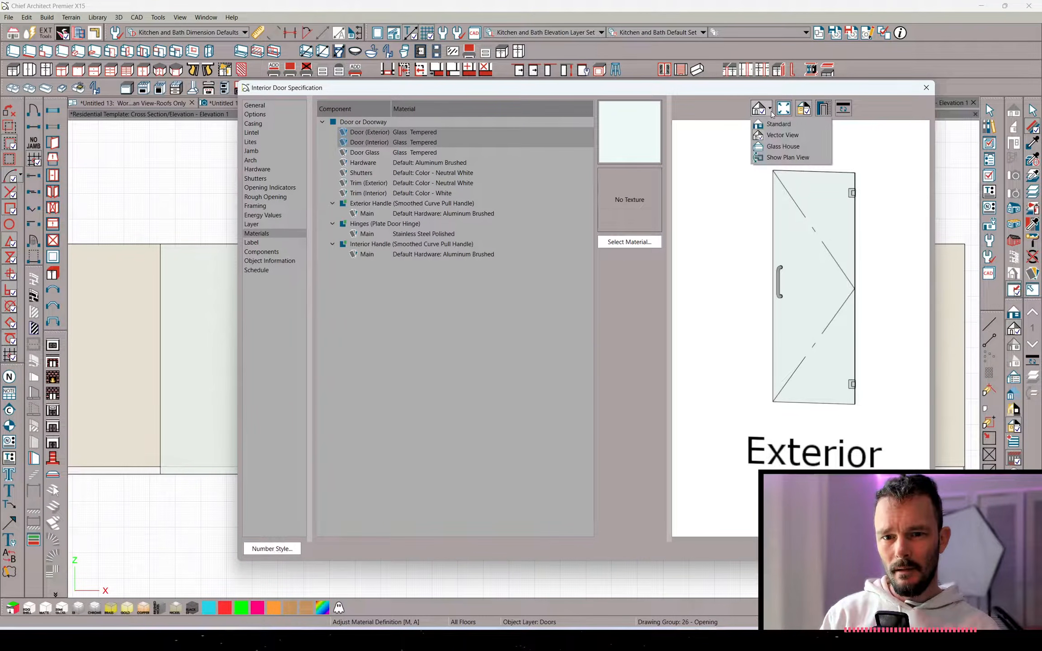
{"action": "left_click", "coordinate": [771, 122]}
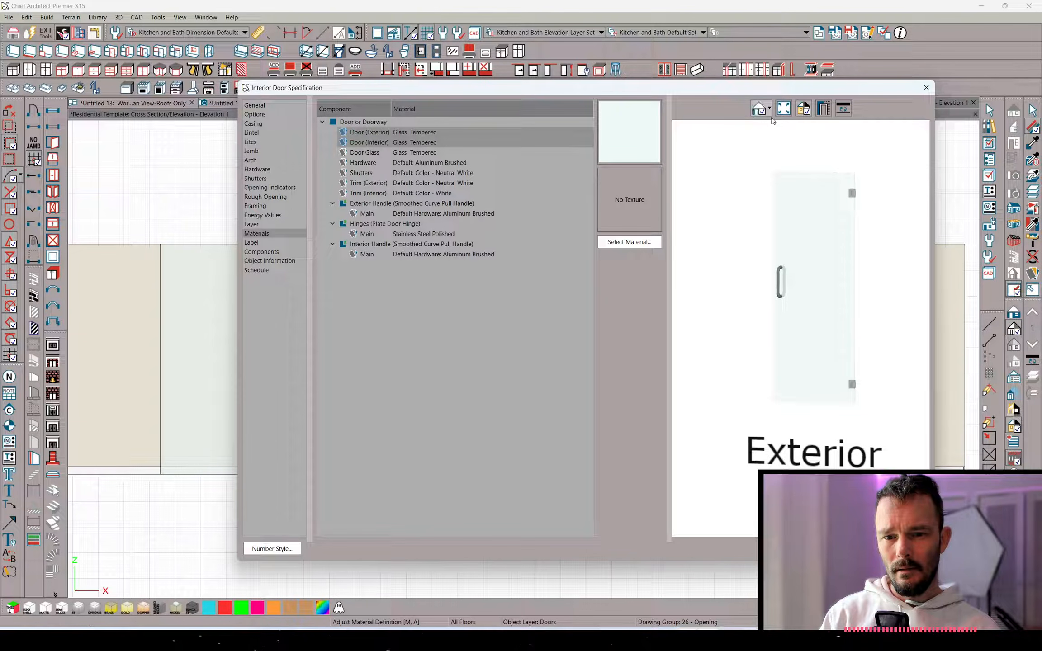
{"action": "left_click", "coordinate": [770, 112]}
{"action": "left_click", "coordinate": [782, 135]}
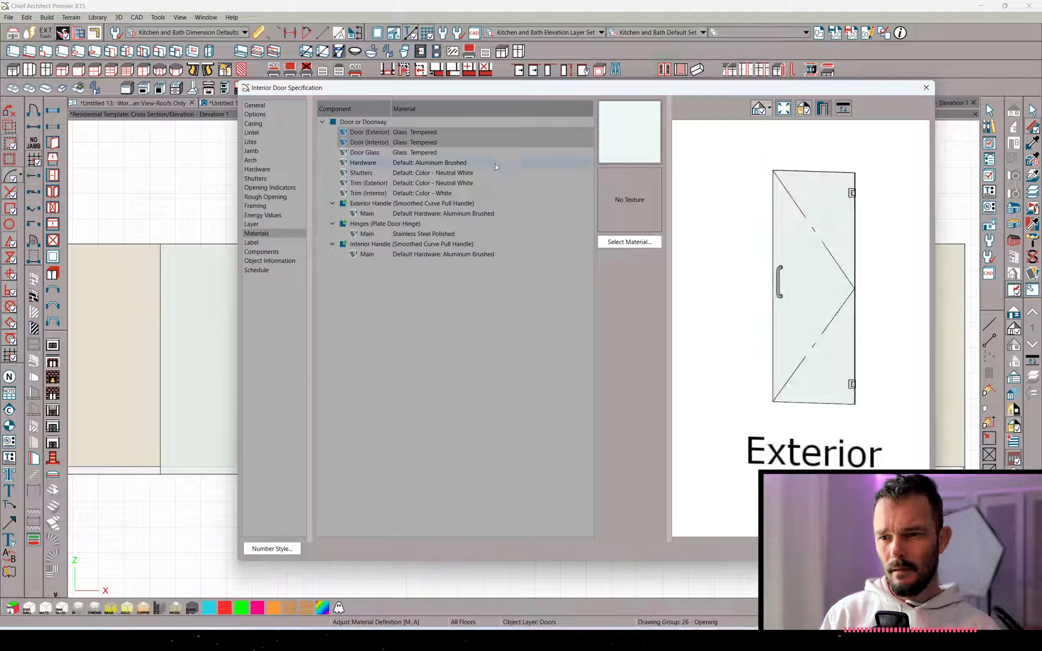
Examine the materials of the door's glass, hardware, shutters, trim, handles and hinges
{"action": "left_click", "coordinate": [379, 156]}
{"action": "left_click", "coordinate": [379, 162]}
{"action": "left_click", "coordinate": [379, 172]}
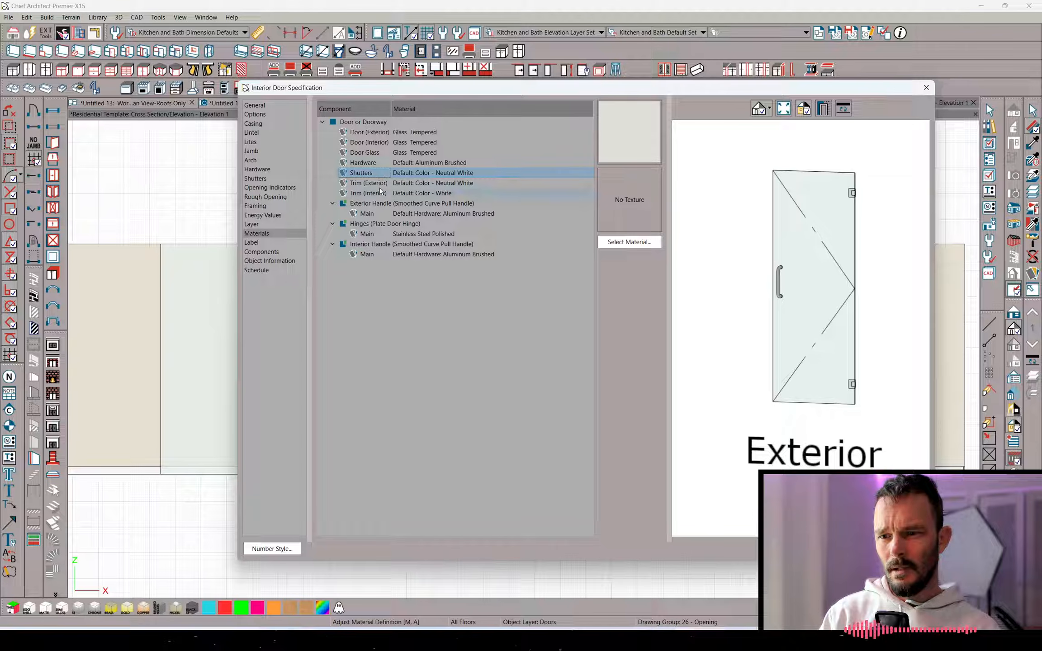
{"action": "left_click", "coordinate": [381, 186]}
{"action": "left_click", "coordinate": [379, 193]}
{"action": "left_click", "coordinate": [380, 214]}
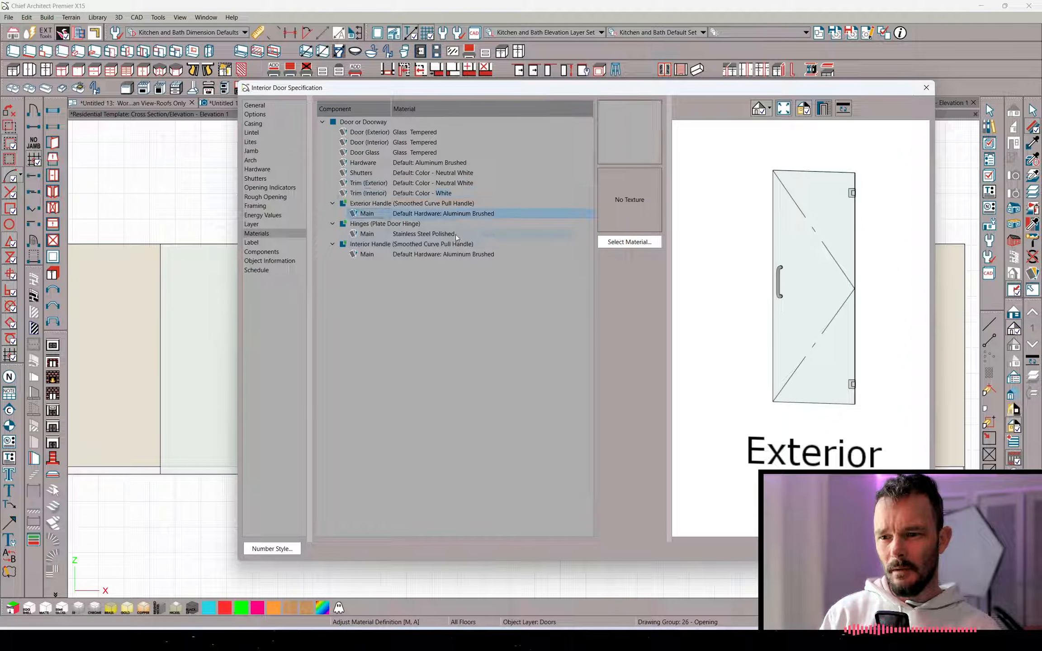
{"action": "left_click", "coordinate": [410, 233]}
{"action": "left_click", "coordinate": [425, 256]}
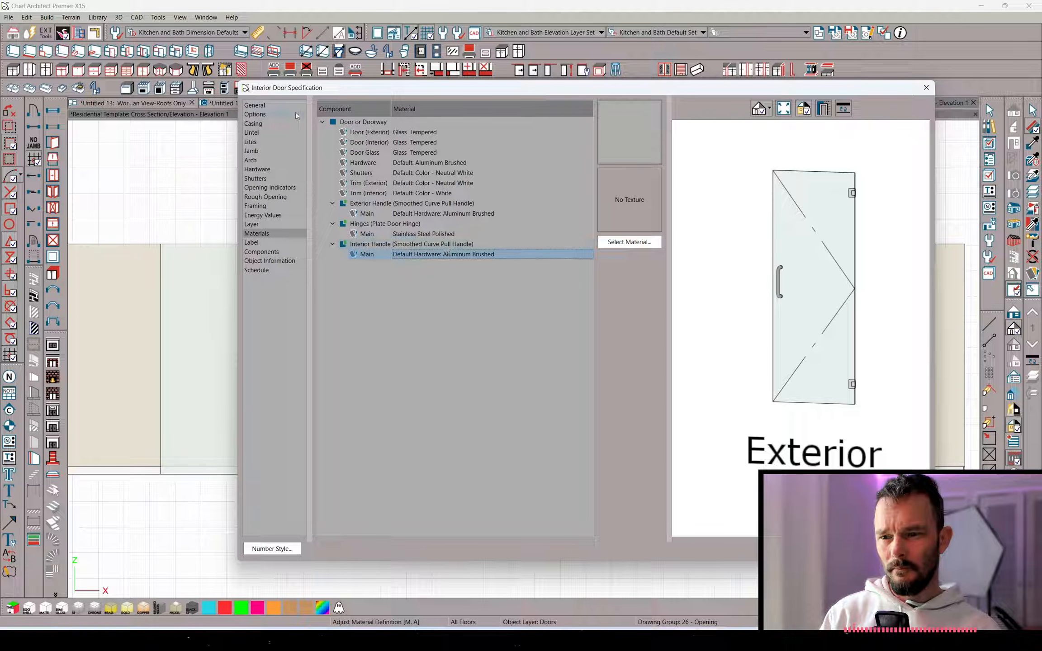
Review the shower door's general and panel options, accept the specification and deselect the door
{"action": "left_click", "coordinate": [284, 104]}
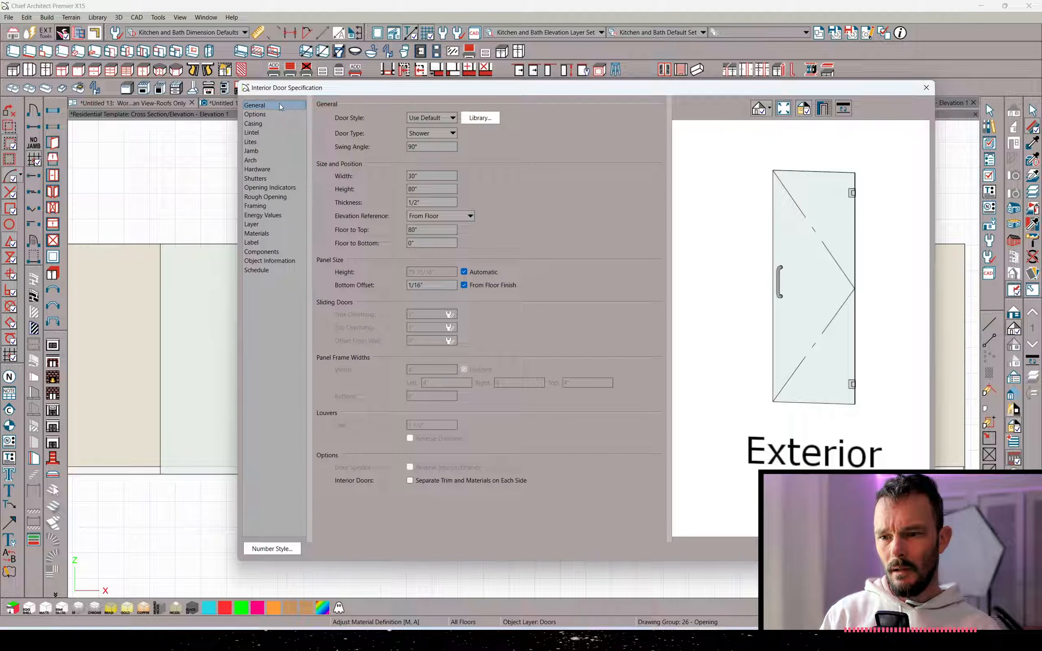
{"action": "left_click", "coordinate": [270, 115]}
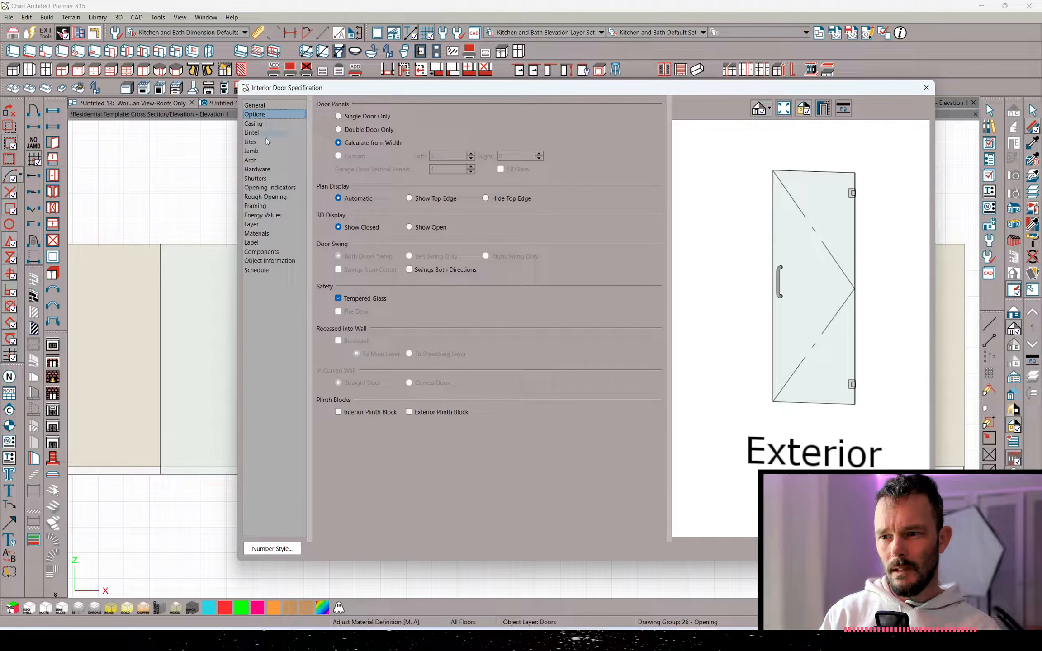
{"action": "left_click", "coordinate": [786, 547]}
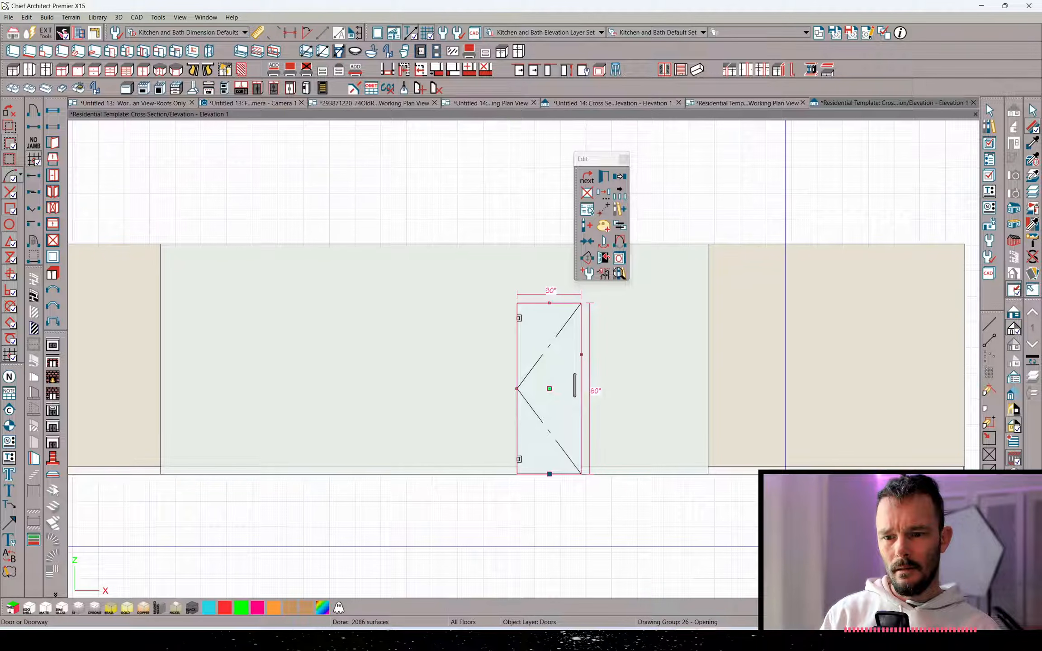
{"action": "key", "text": "Escape"}
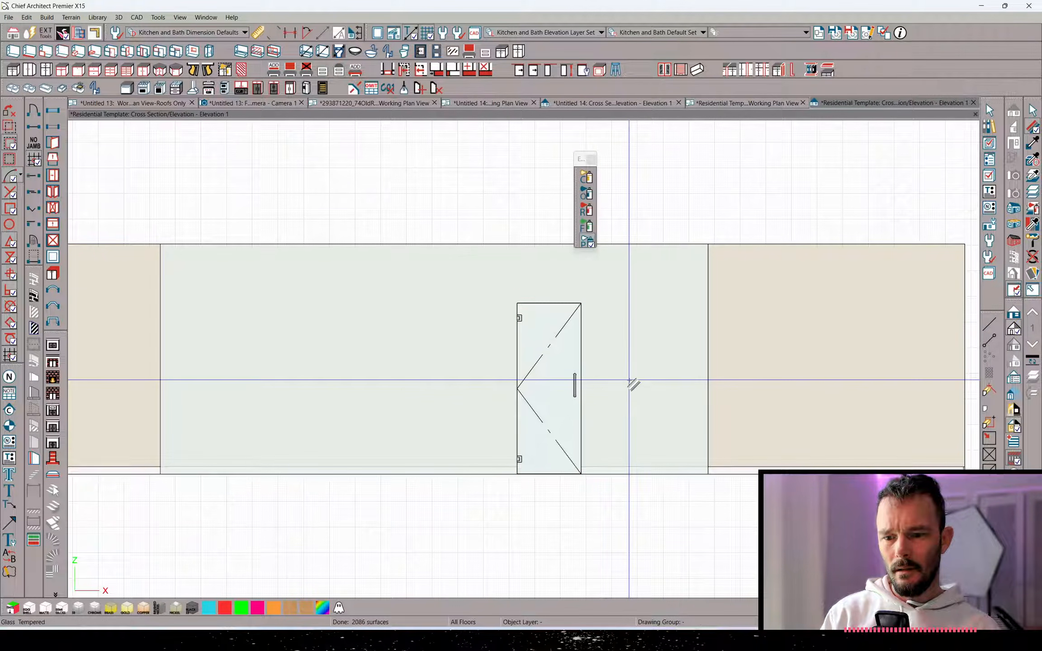
Switch to the Shower Door Transparency forum thread and examine the staff reply's rendering options screenshot, returning to Chief Architect
{"action": "key", "text": "alt+Tab"}
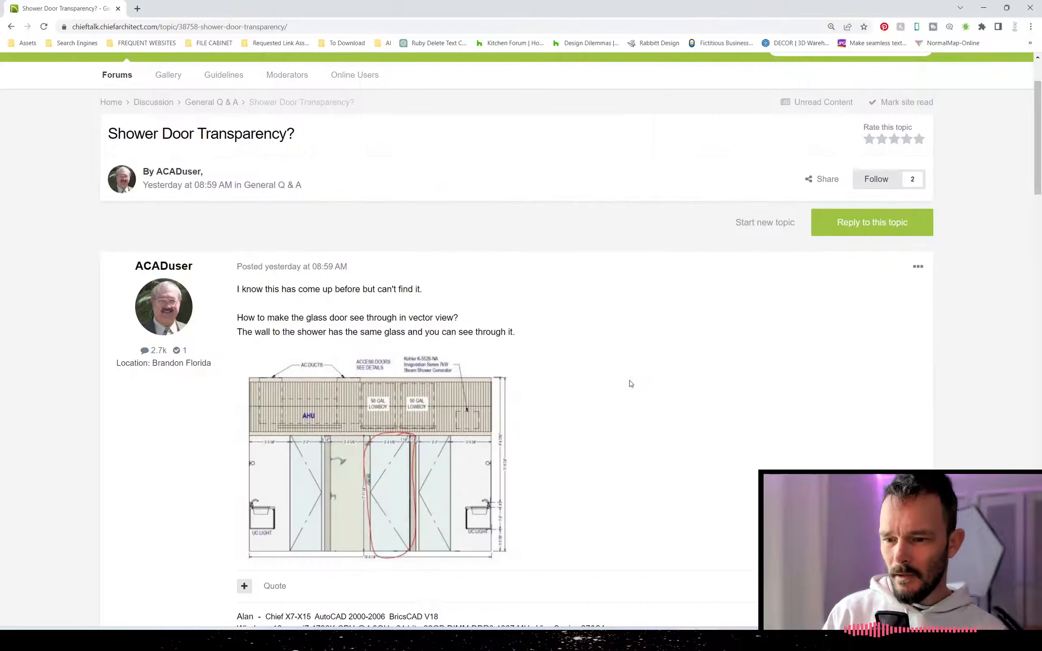
{"action": "scroll", "coordinate": [390, 317], "scroll_direction": "down", "scroll_amount": 7}
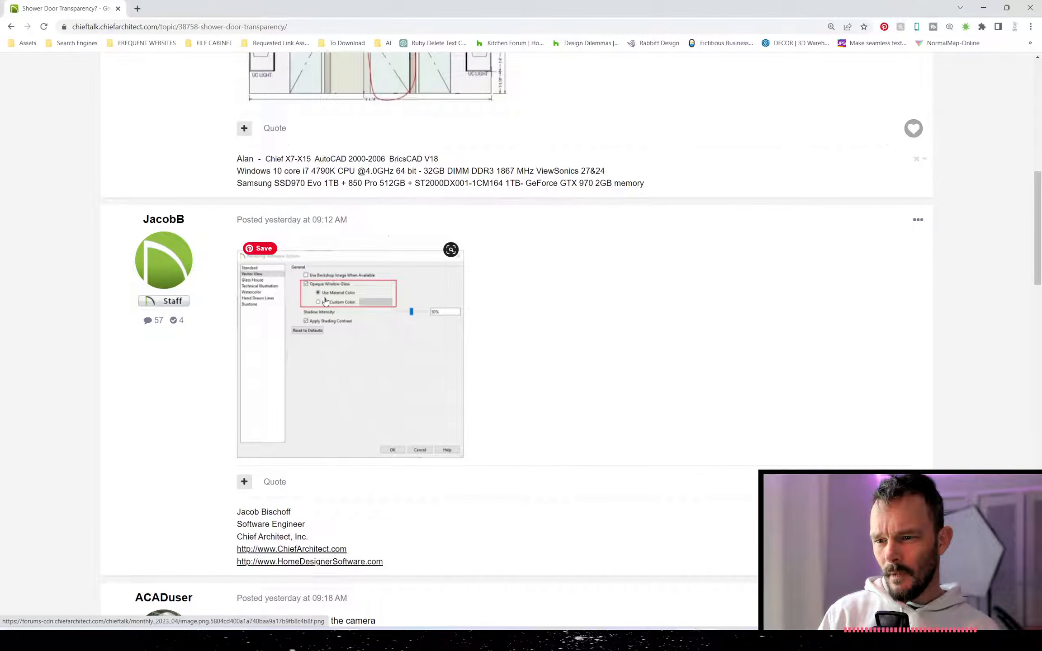
{"action": "left_click", "coordinate": [334, 339]}
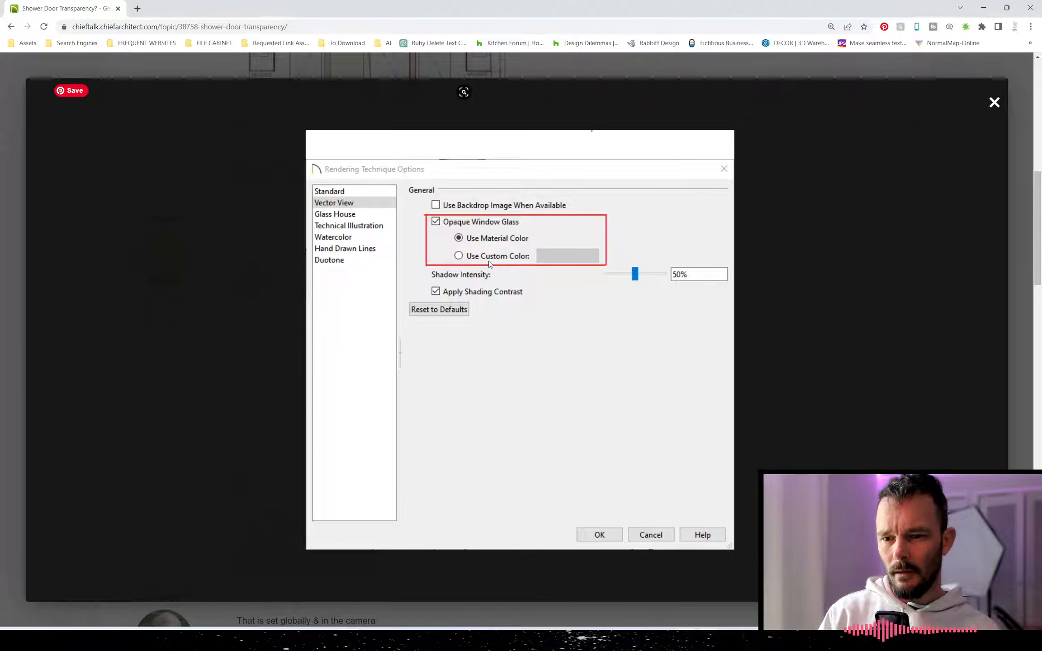
{"action": "key", "text": "alt+Tab"}
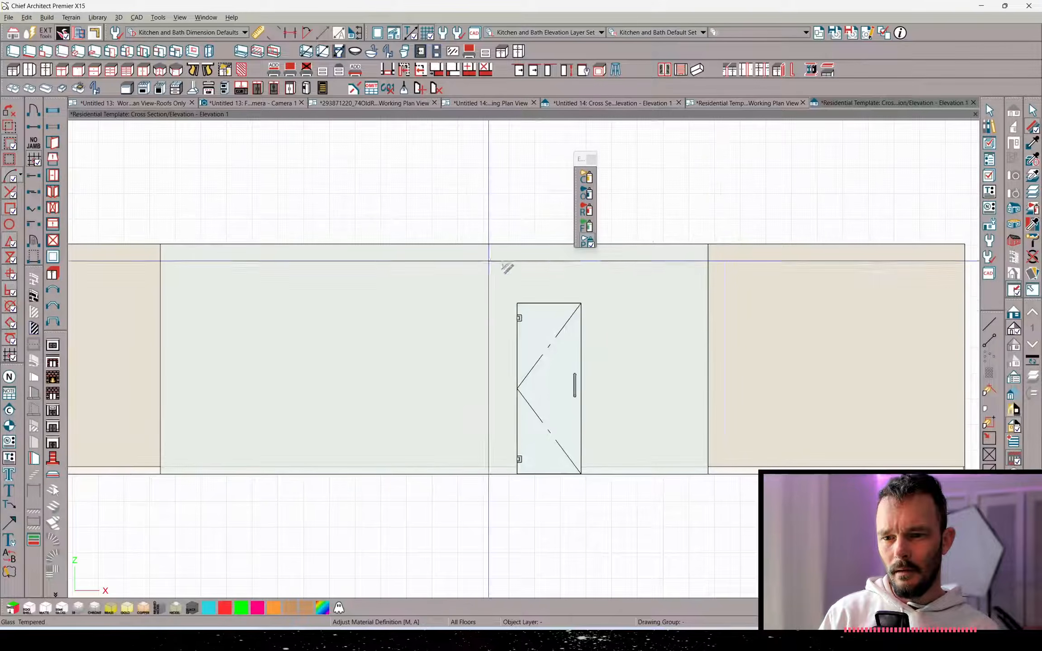
Compare the elevation in Standard rendering, return to Vector View, and set its opaque window glass to use a custom color
{"action": "left_click", "coordinate": [1014, 316]}
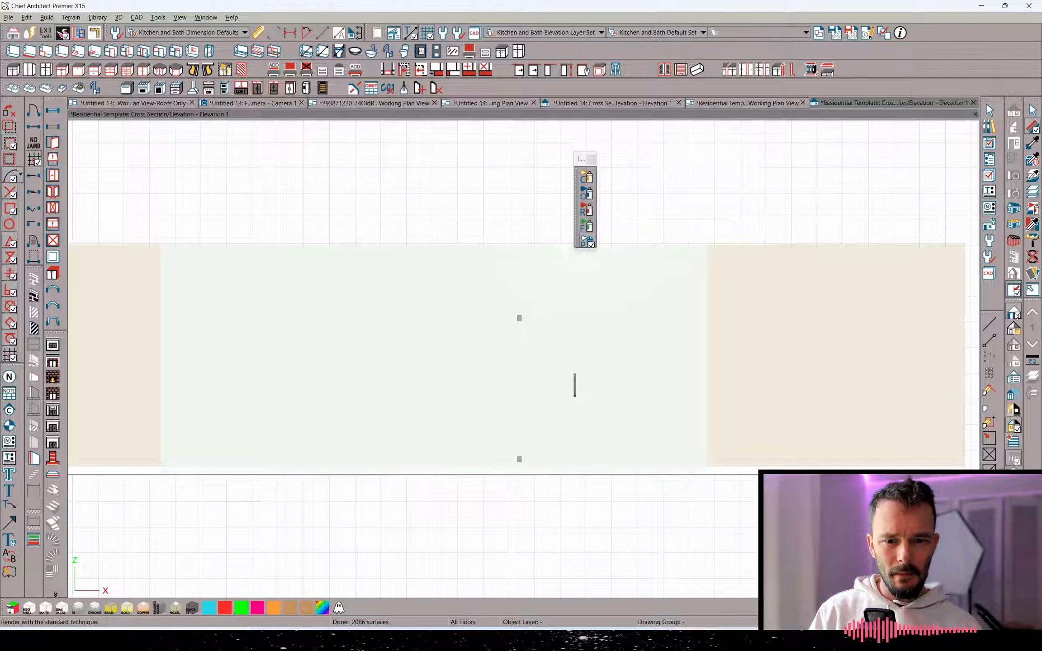
{"action": "left_click", "coordinate": [1014, 328]}
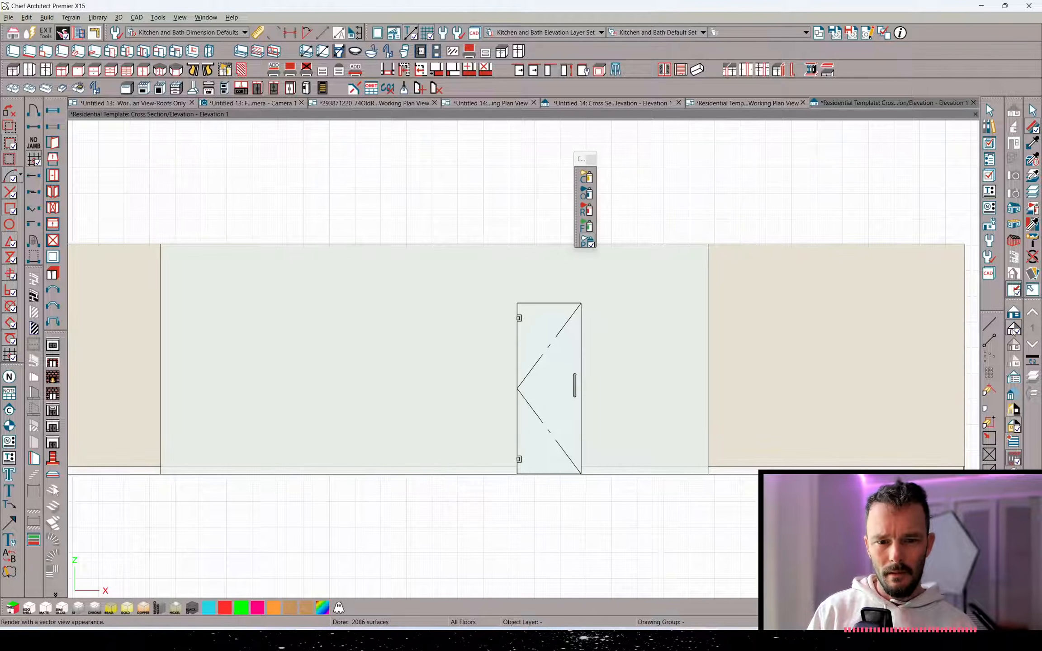
{"action": "double_click", "coordinate": [1014, 329]}
{"action": "left_click", "coordinate": [497, 221]}
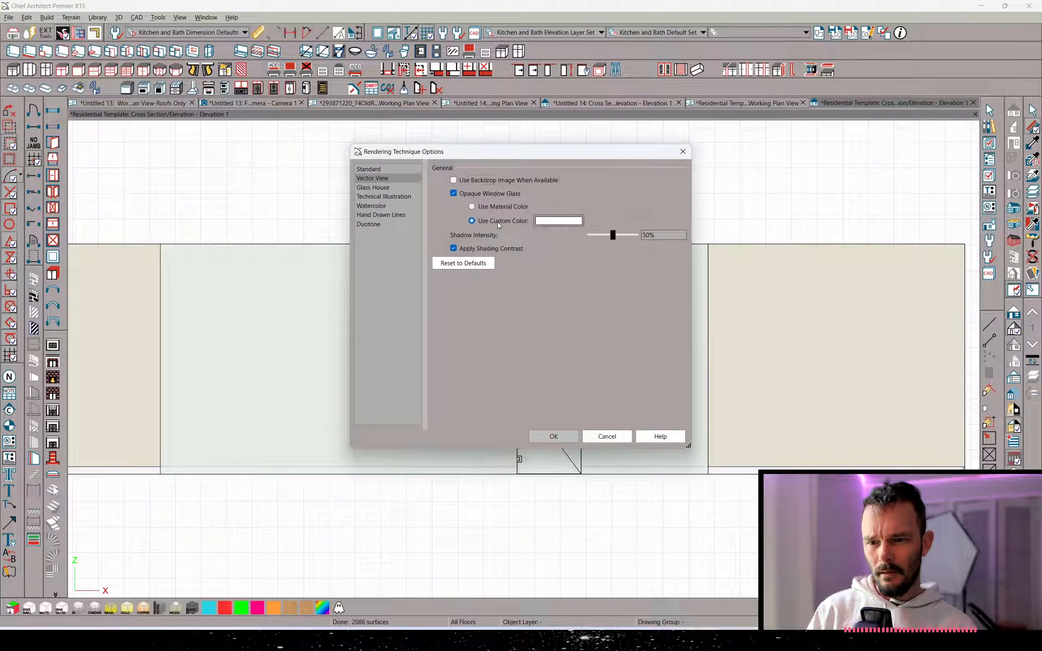
{"action": "left_click", "coordinate": [560, 436]}
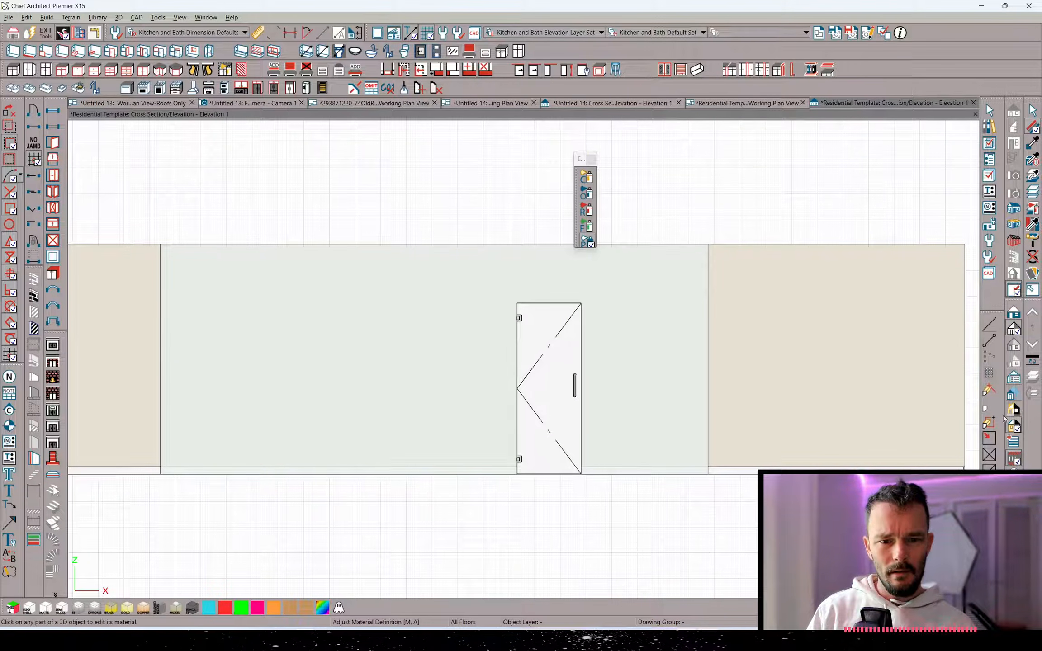
Change the custom color of Vector View's opaque window glass to light cyan
{"action": "left_click", "coordinate": [1013, 377]}
{"action": "left_click", "coordinate": [564, 225]}
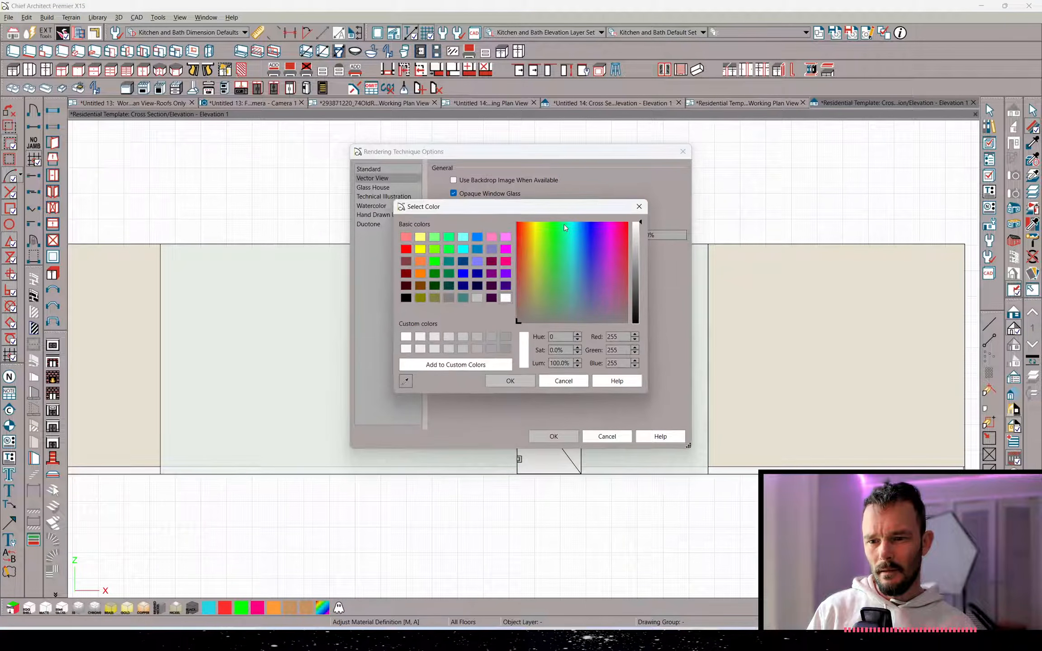
{"action": "left_click", "coordinate": [638, 245]}
{"action": "left_click", "coordinate": [510, 380]}
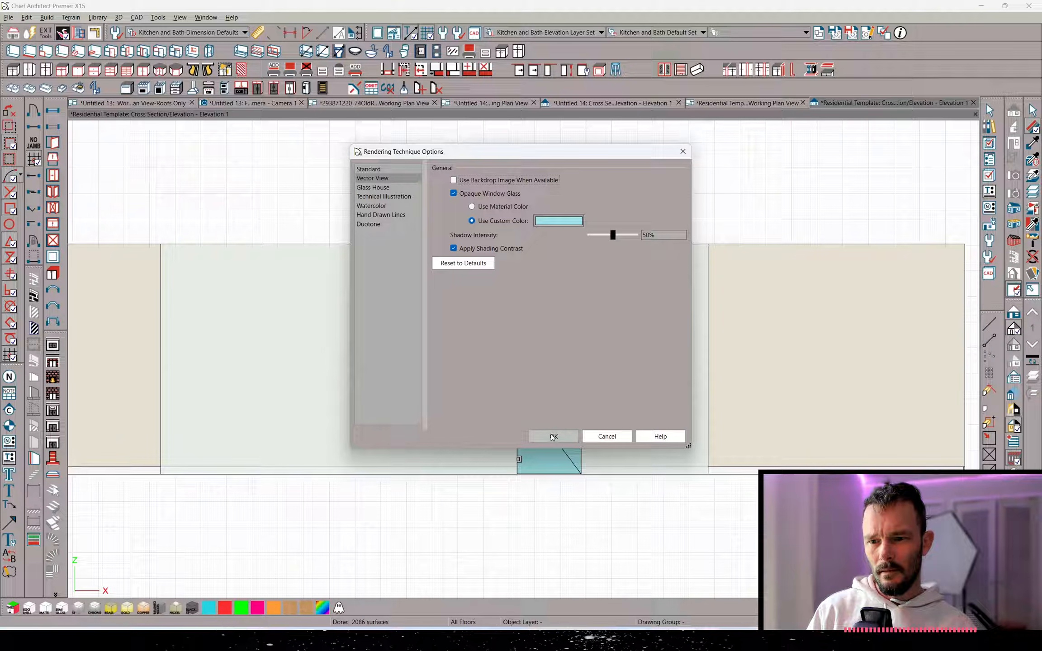
{"action": "left_click", "coordinate": [552, 436]}
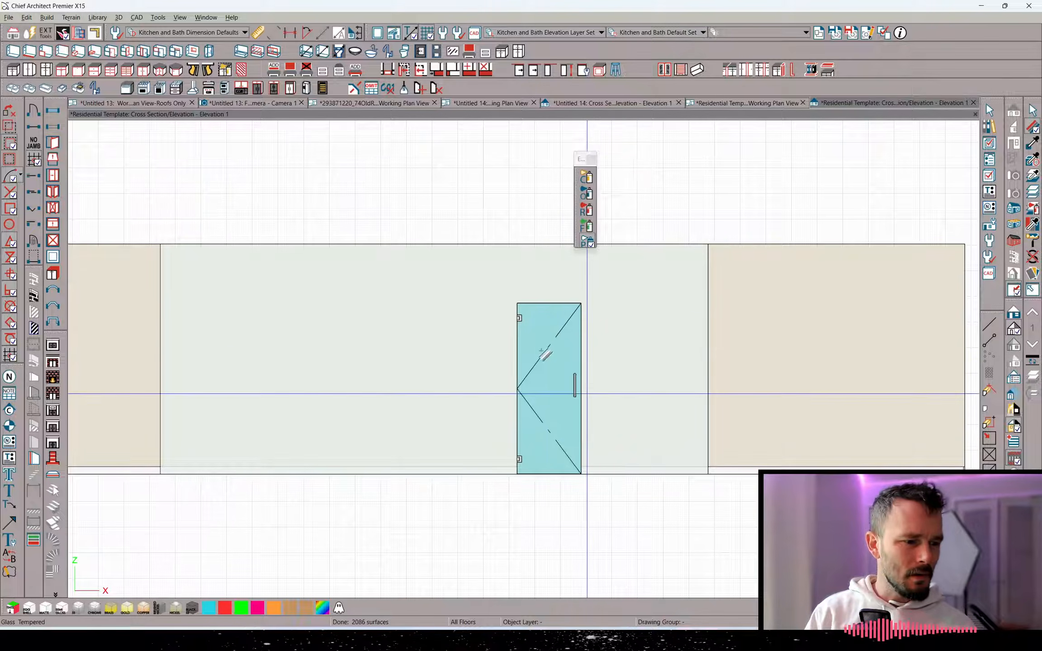
Set Vector View's opaque window glass to Use Material Color, and check the glass wall's Glass Tempered definition without changing it
{"action": "left_click", "coordinate": [1014, 379]}
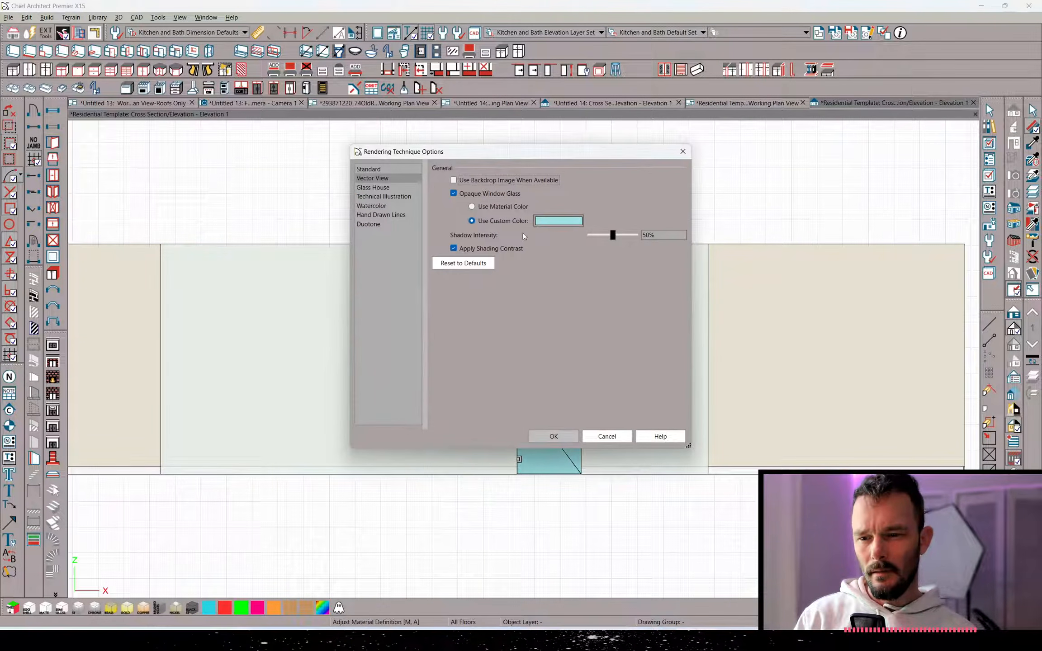
{"action": "left_click", "coordinate": [499, 207]}
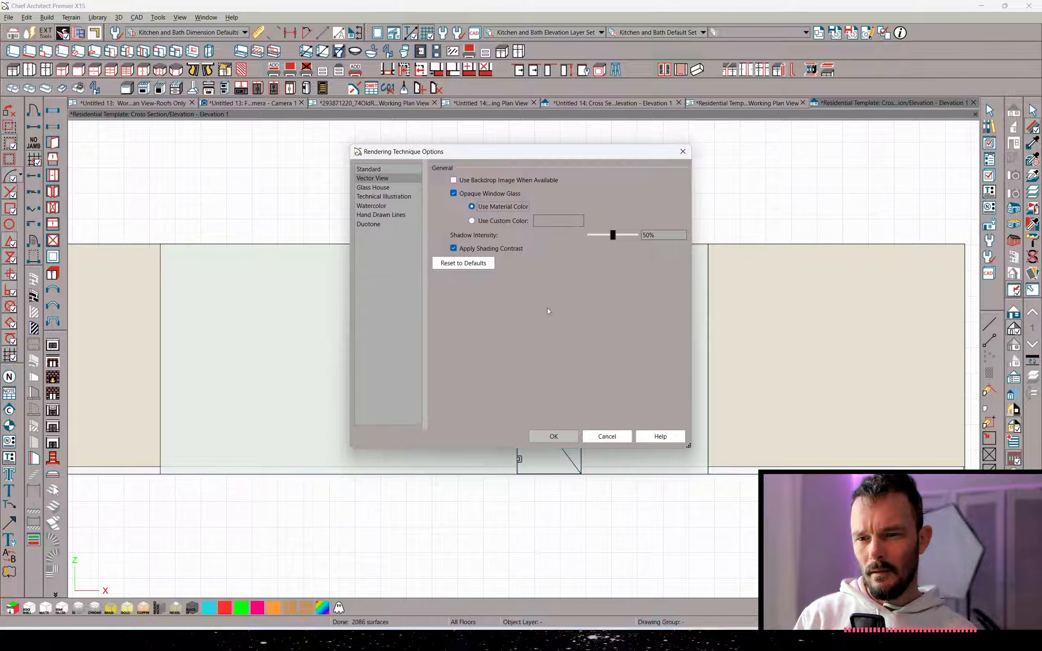
{"action": "left_click", "coordinate": [555, 437]}
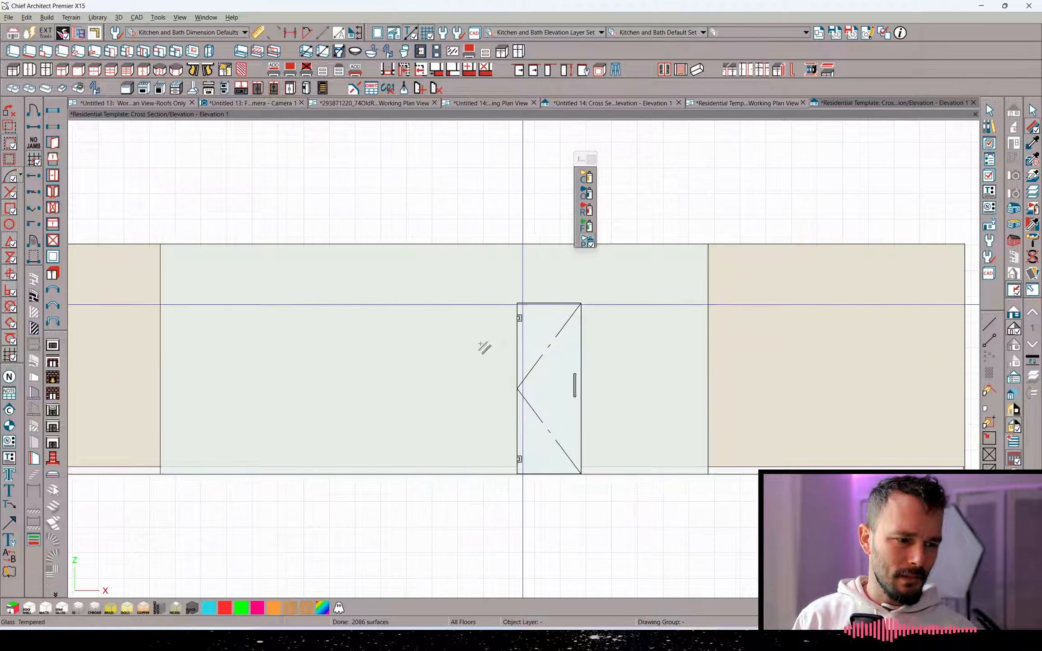
{"action": "left_click", "coordinate": [629, 308]}
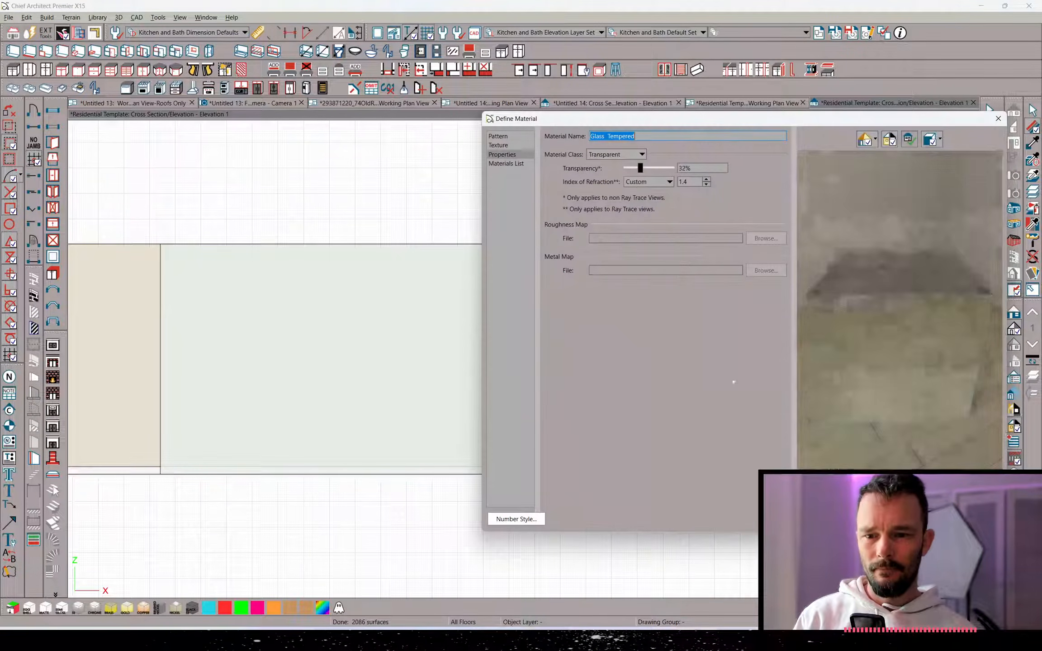
{"action": "key", "text": "Escape"}
Switch to the forum thread, close the enlarged screenshot and read the author's follow-up replies
{"action": "key", "text": "alt+Tab"}
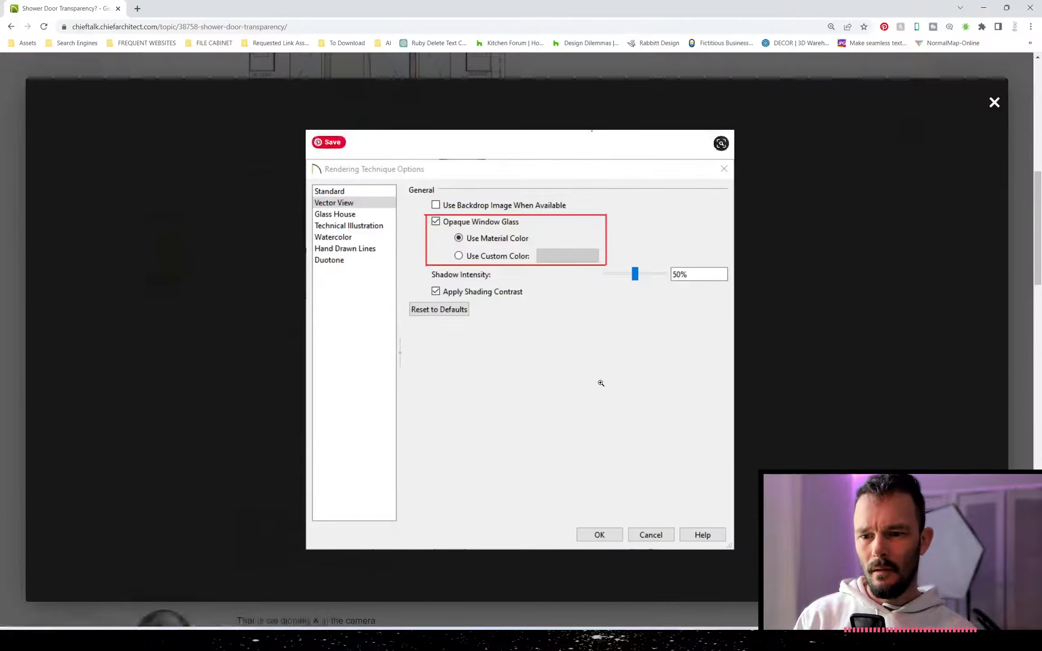
{"action": "left_click", "coordinate": [993, 102]}
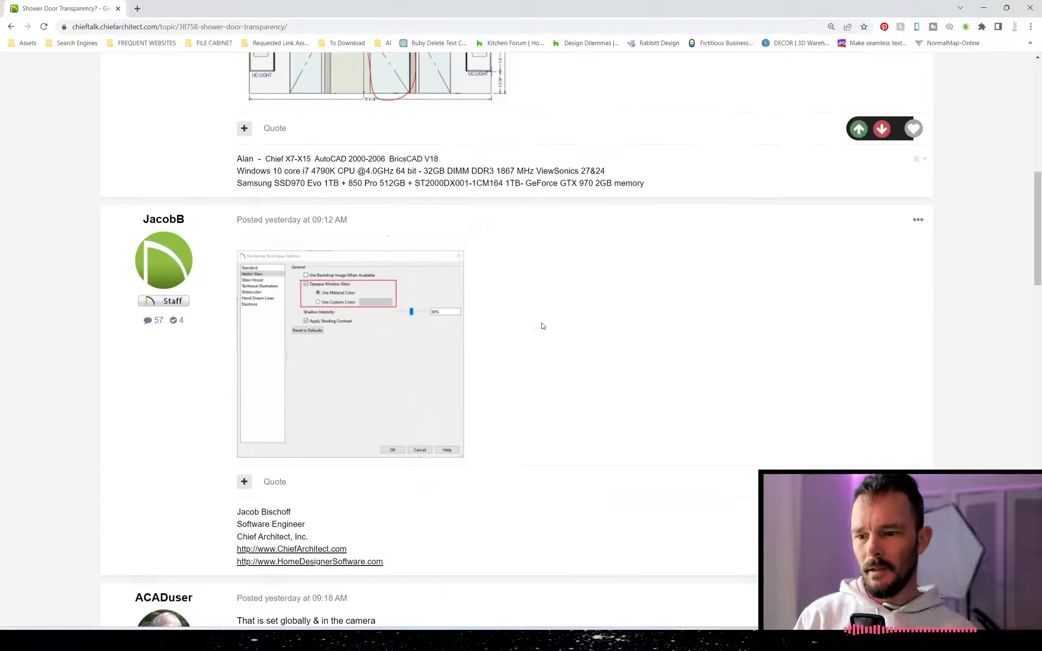
{"action": "scroll", "coordinate": [542, 325], "scroll_direction": "down", "scroll_amount": 8}
{"action": "scroll", "coordinate": [470, 333], "scroll_direction": "down", "scroll_amount": 8}
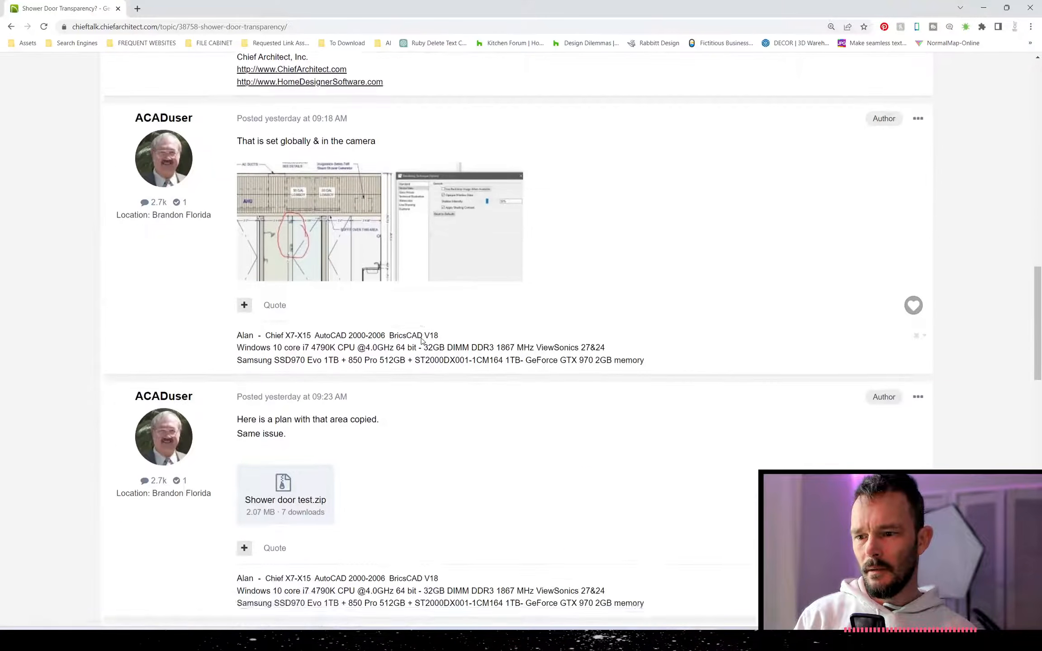
Read the reply about opaque glass, return to Chief Architect and turn off Opaque Window Glass for Vector View, checking the shower door elevation
{"action": "scroll", "coordinate": [421, 340], "scroll_direction": "down", "scroll_amount": 3}
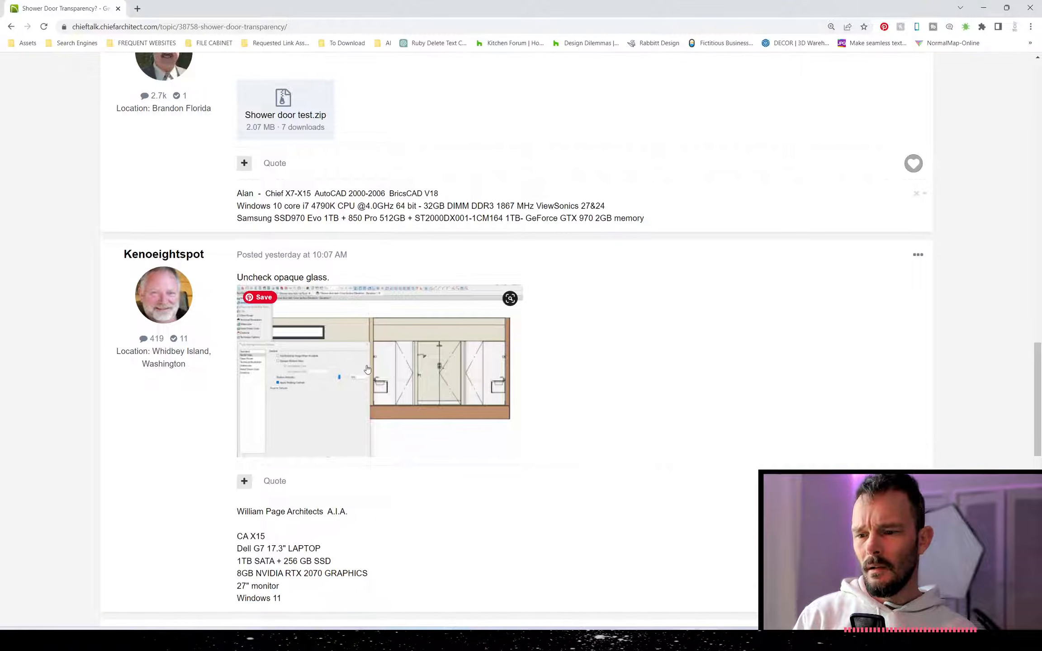
{"action": "key", "text": "alt+Tab"}
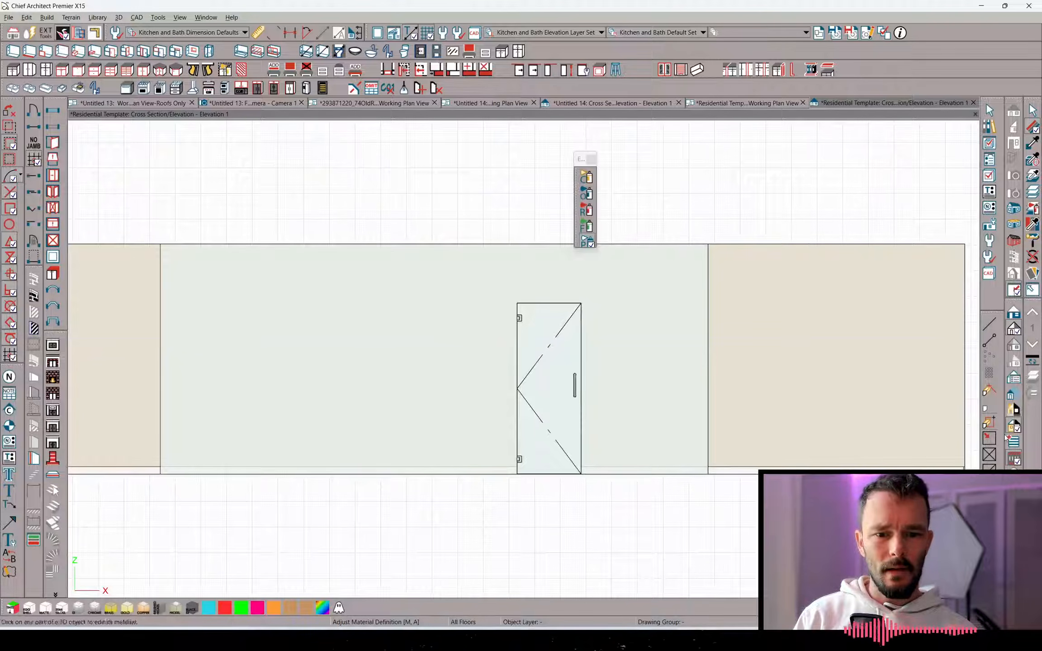
{"action": "left_click", "coordinate": [586, 242]}
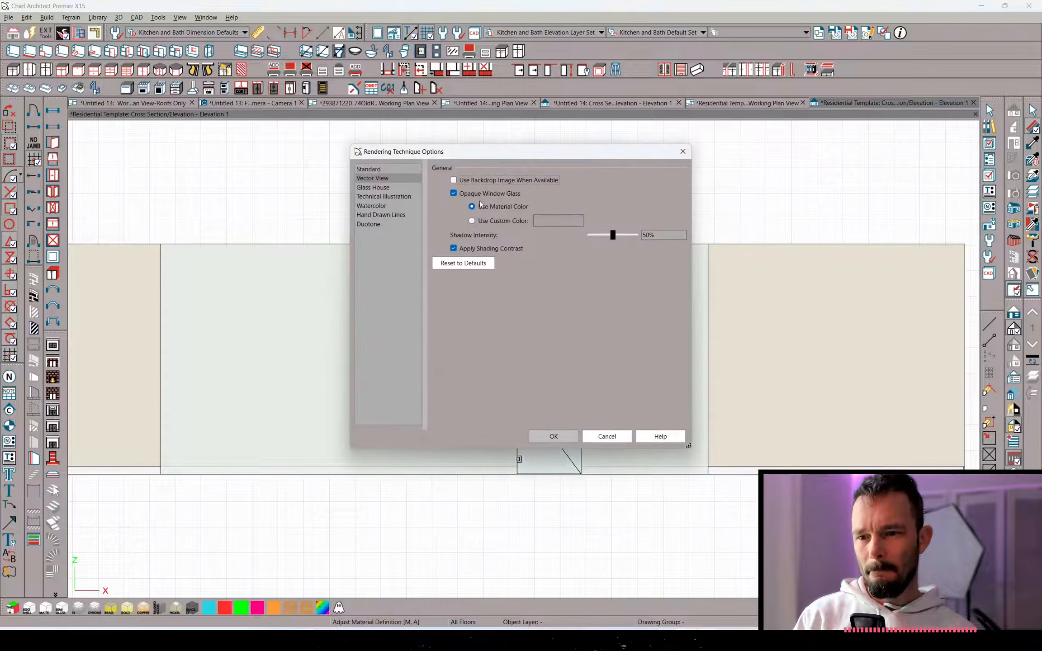
{"action": "left_click", "coordinate": [474, 197]}
{"action": "key", "text": "Return"}
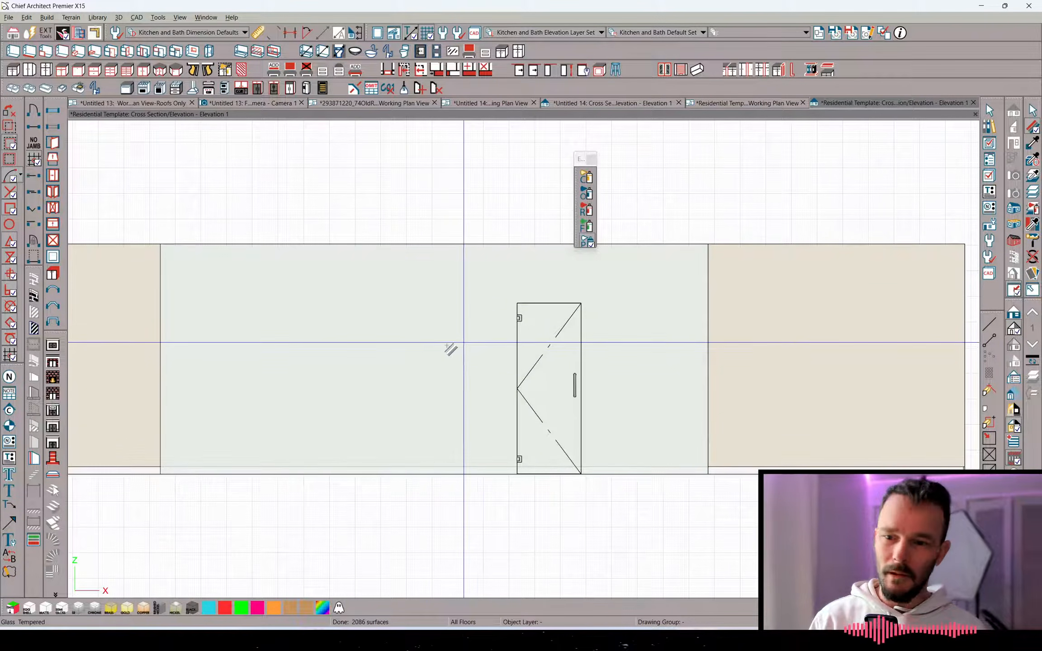
{"action": "scroll", "coordinate": [433, 302], "scroll_direction": "down", "scroll_amount": 2}
{"action": "scroll", "coordinate": [632, 354], "scroll_direction": "up", "scroll_amount": 4}
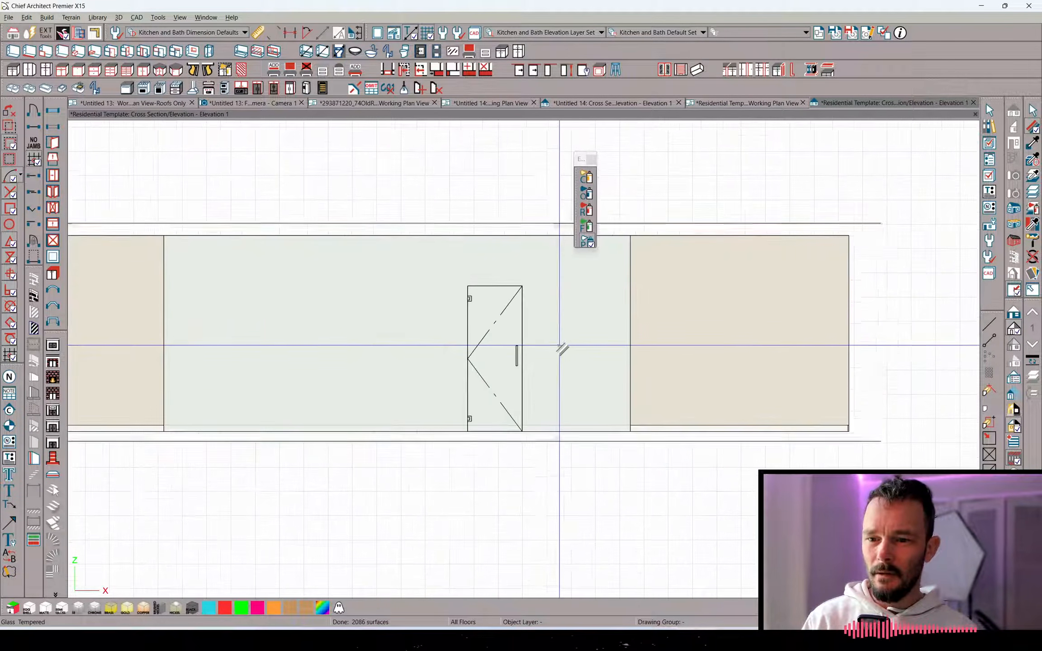
{"action": "scroll", "coordinate": [538, 307], "scroll_direction": "up", "scroll_amount": 3}
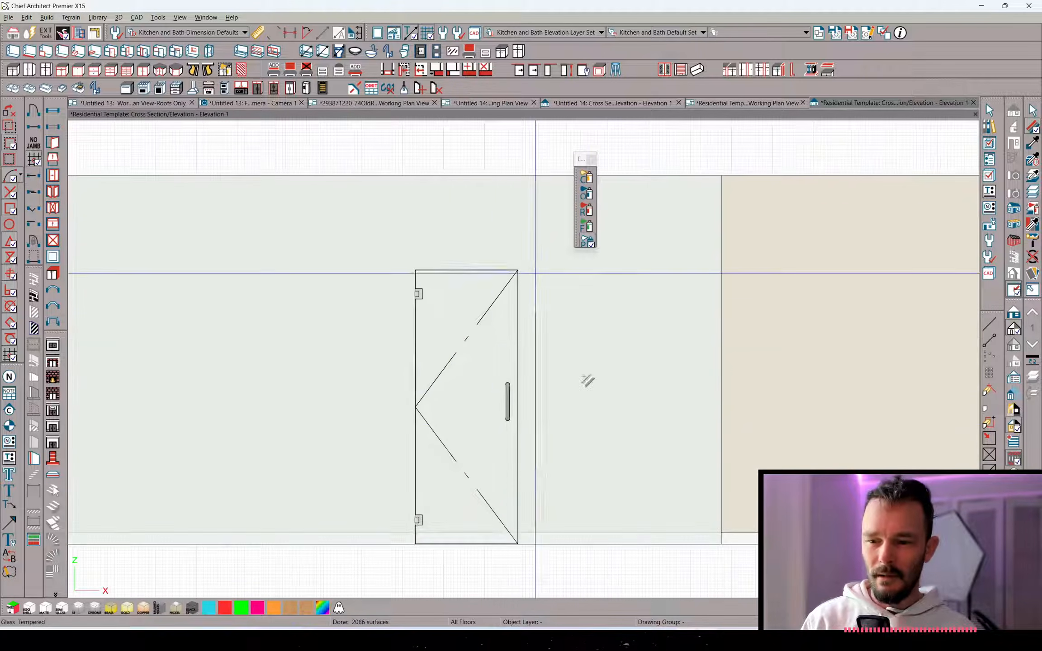
{"action": "scroll", "coordinate": [450, 422], "scroll_direction": "down", "scroll_amount": 3}
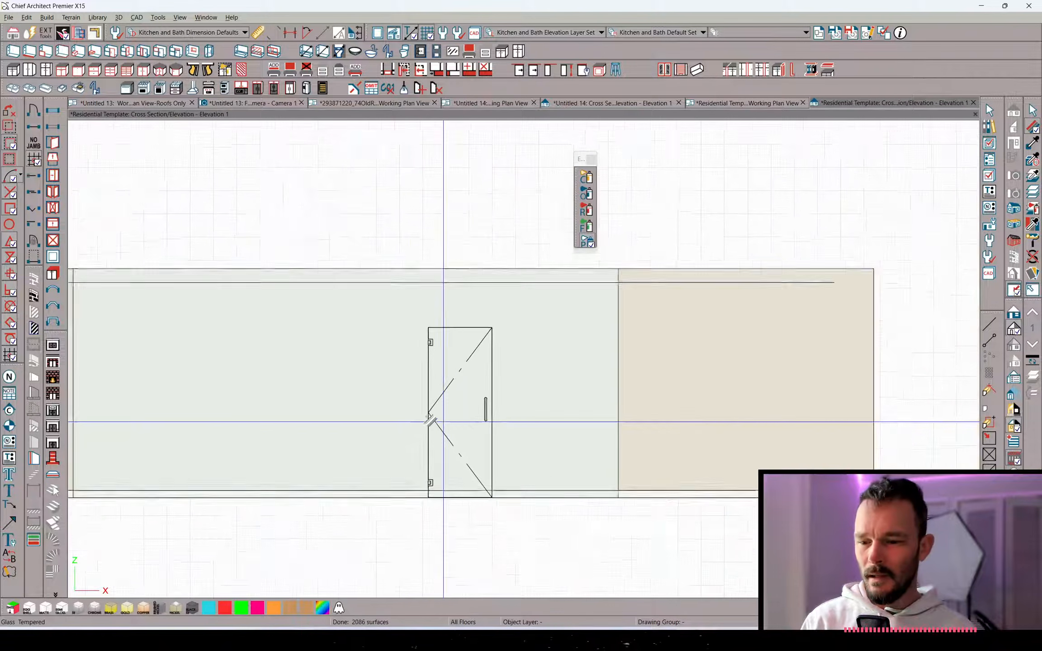
{"action": "scroll", "coordinate": [310, 408], "scroll_direction": "up", "scroll_amount": 3}
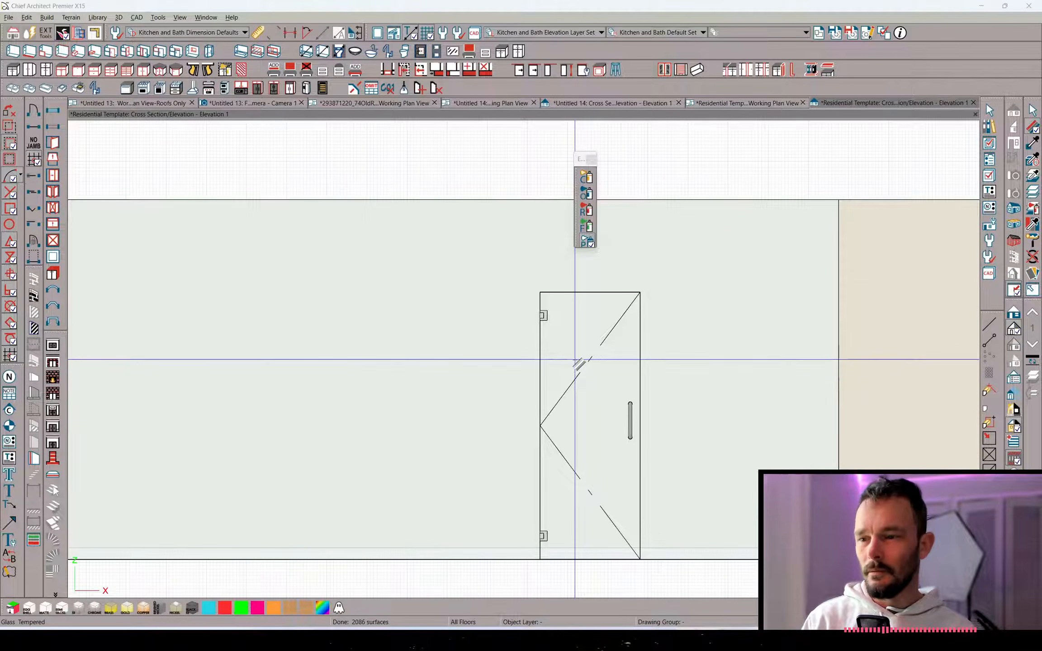
Switch to the forum, go back to the topic list, and open and skim the "Pivot doors?" thread
{"action": "key", "text": "alt+Tab"}
{"action": "left_click", "coordinate": [12, 27]}
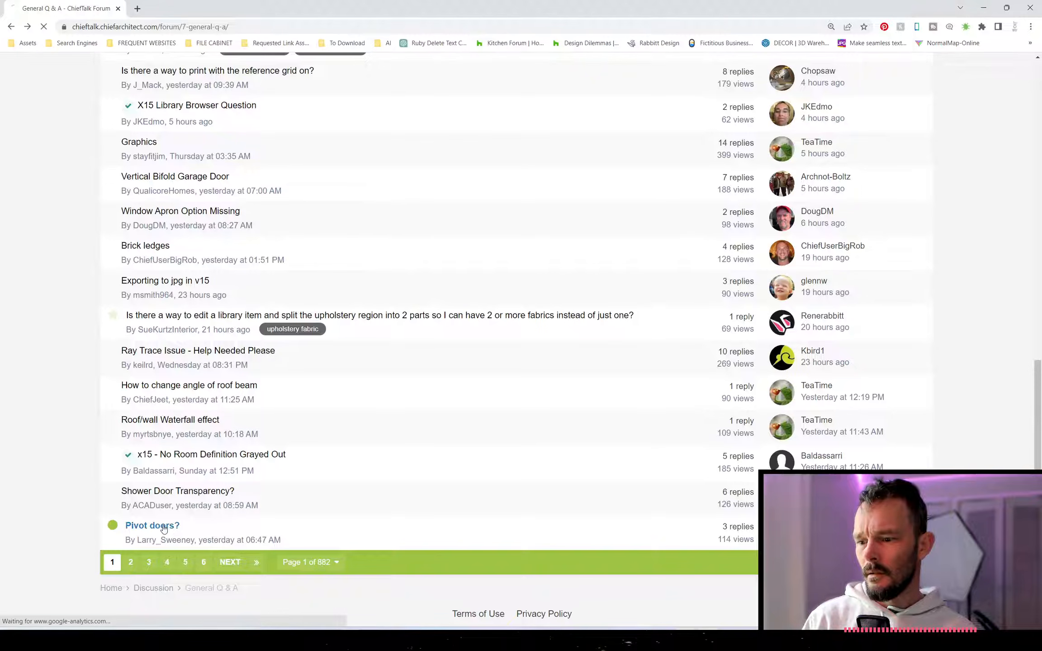
{"action": "left_click", "coordinate": [173, 524]}
{"action": "scroll", "coordinate": [564, 326], "scroll_direction": "down", "scroll_amount": 5}
{"action": "scroll", "coordinate": [564, 326], "scroll_direction": "down", "scroll_amount": 10}
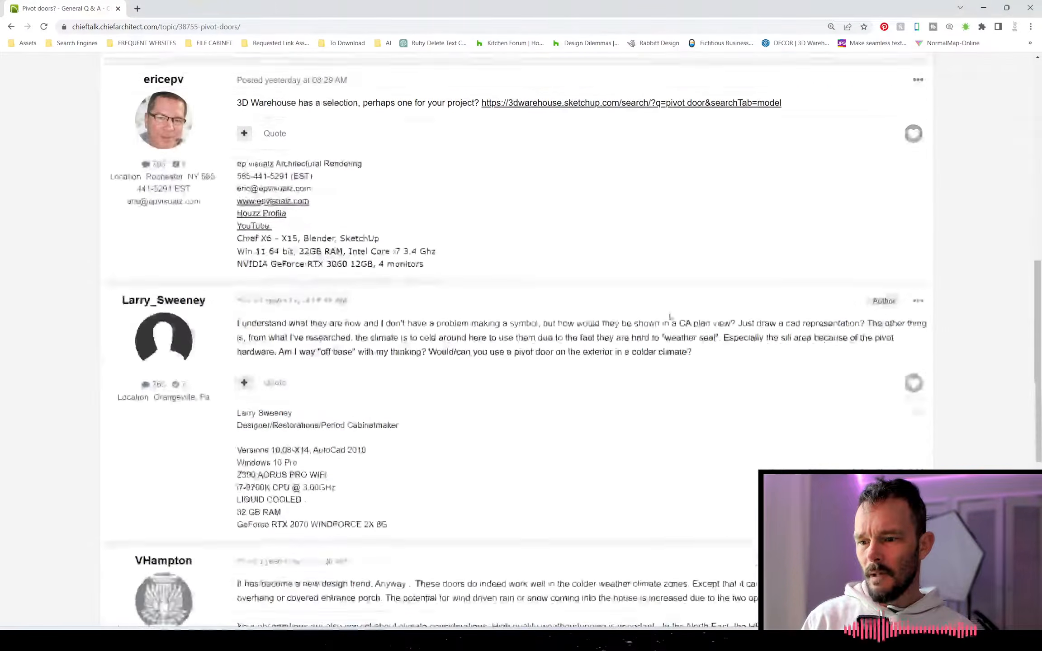
{"action": "scroll", "coordinate": [576, 363], "scroll_direction": "up", "scroll_amount": 6}
{"action": "scroll", "coordinate": [576, 363], "scroll_direction": "up", "scroll_amount": 10}
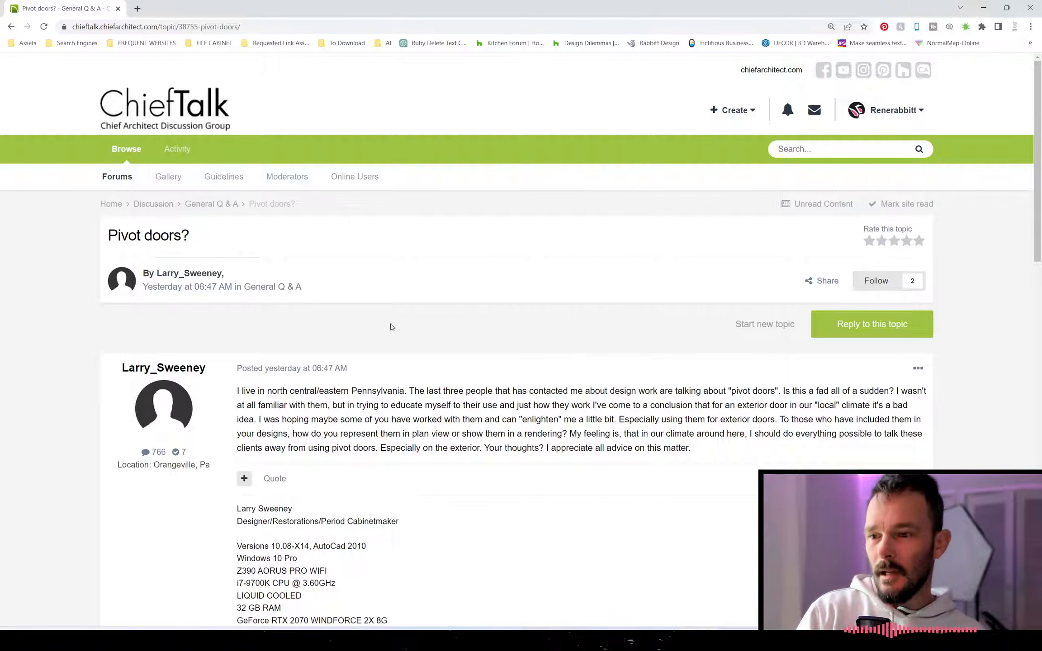
Go back to the topic list, open the "Roof/wall Waterfall effect" thread and examine its replies and example images
{"action": "left_click", "coordinate": [6, 28]}
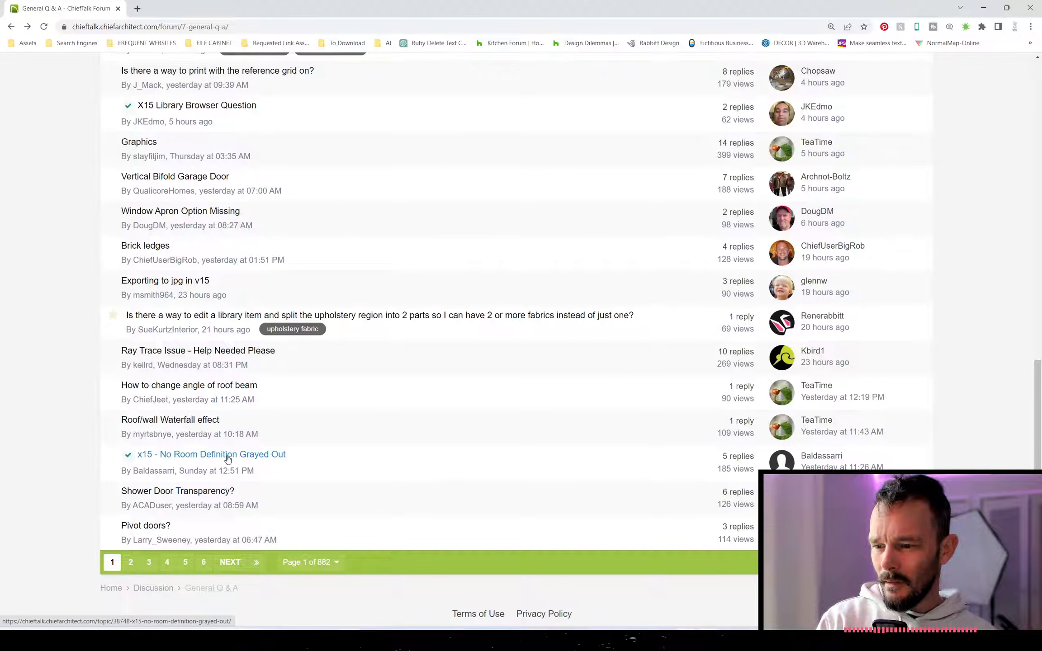
{"action": "left_click", "coordinate": [151, 421]}
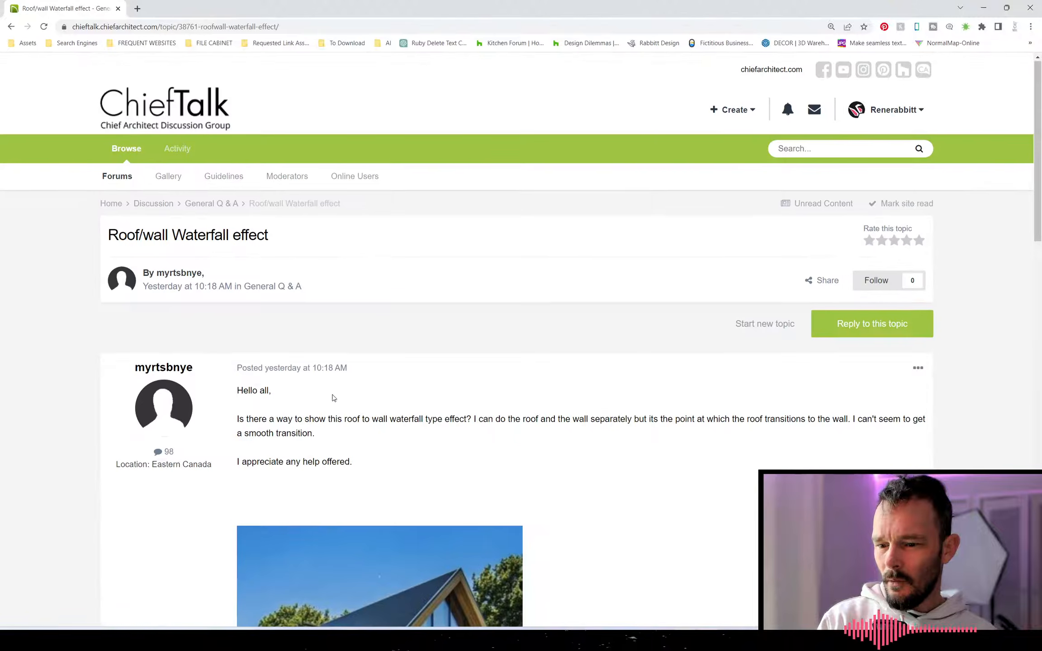
{"action": "scroll", "coordinate": [332, 398], "scroll_direction": "down", "scroll_amount": 10}
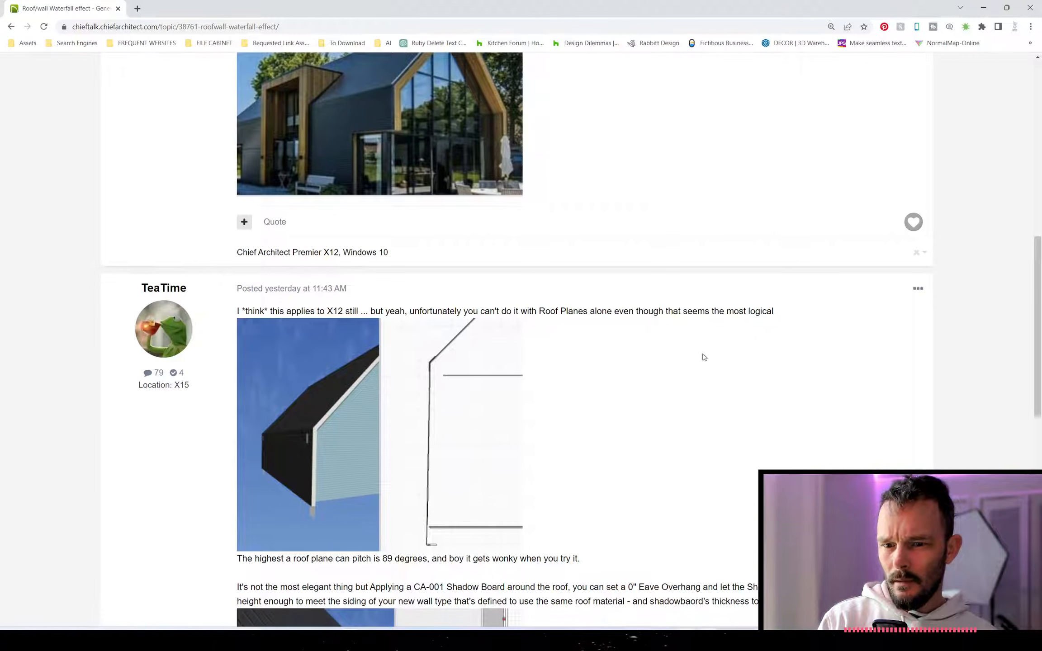
{"action": "scroll", "coordinate": [692, 362], "scroll_direction": "down", "scroll_amount": 3}
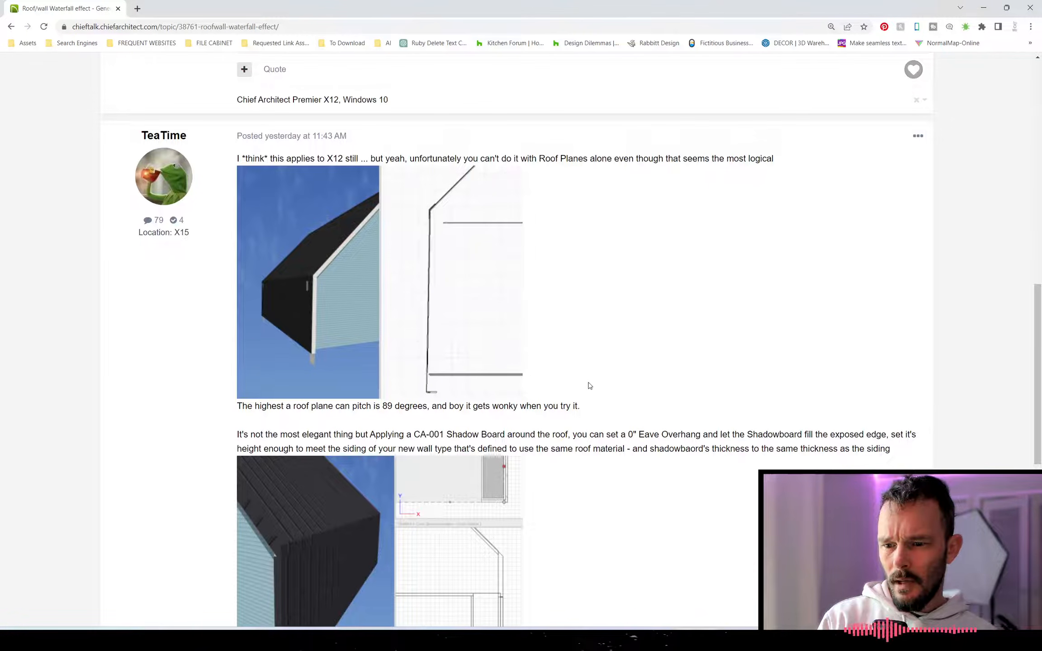
{"action": "scroll", "coordinate": [312, 354], "scroll_direction": "down", "scroll_amount": 10}
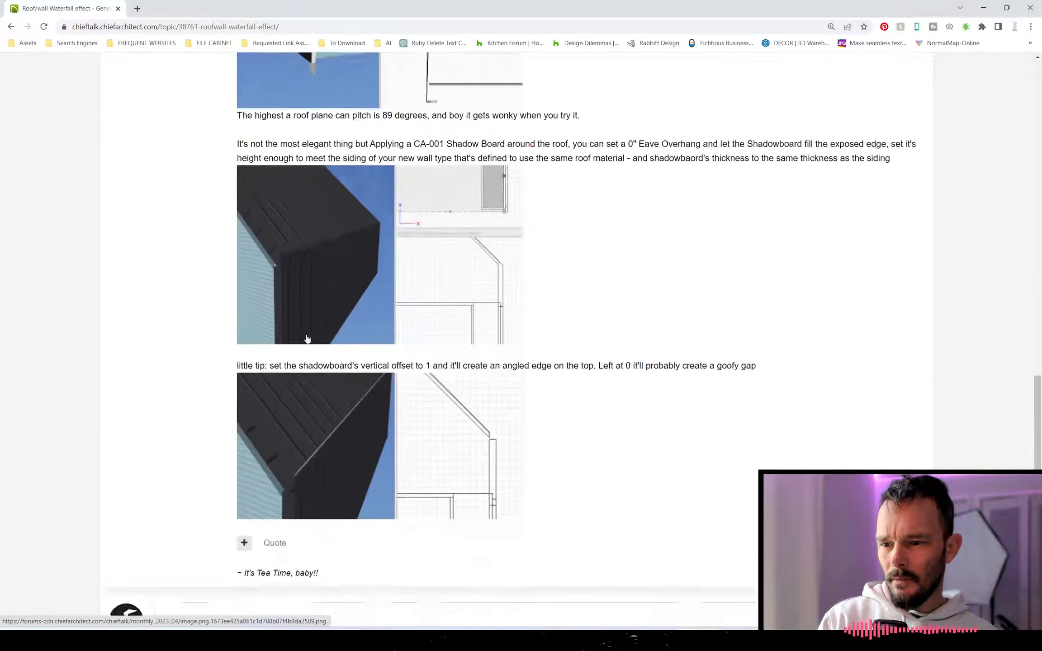
{"action": "scroll", "coordinate": [375, 377], "scroll_direction": "up", "scroll_amount": 10}
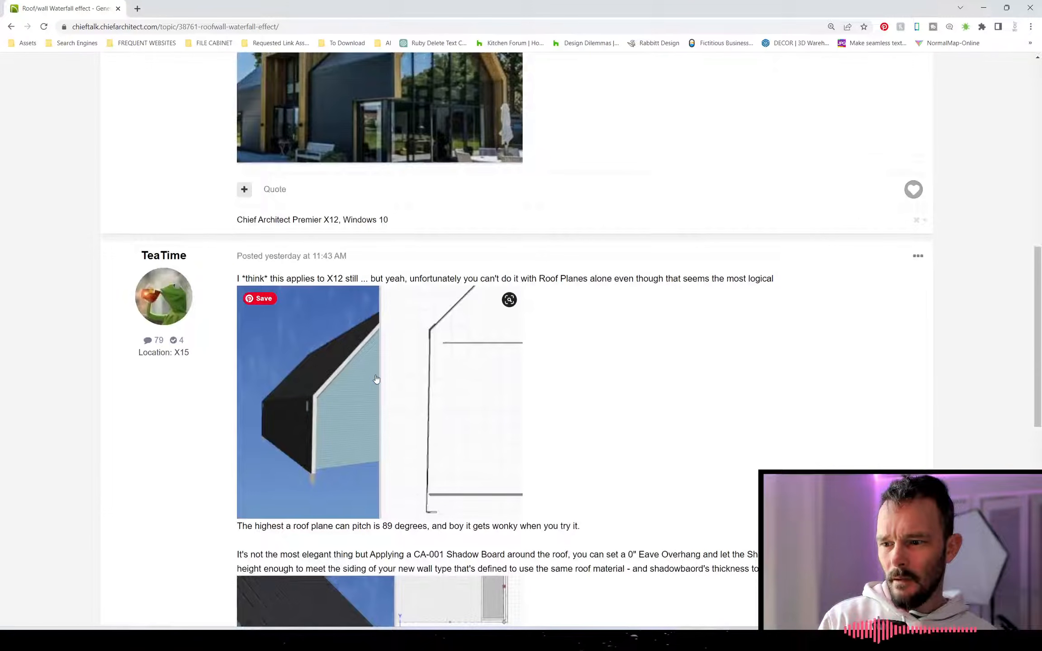
{"action": "scroll", "coordinate": [376, 375], "scroll_direction": "down", "scroll_amount": 6}
{"action": "scroll", "coordinate": [376, 379], "scroll_direction": "down", "scroll_amount": 2}
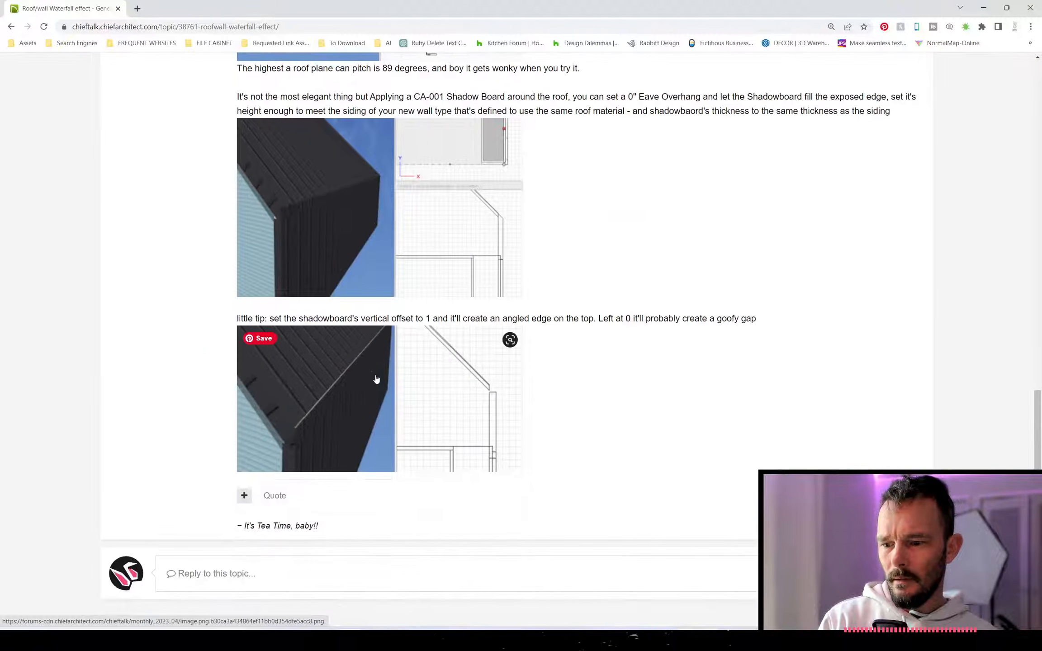
{"action": "scroll", "coordinate": [376, 378], "scroll_direction": "up", "scroll_amount": 15}
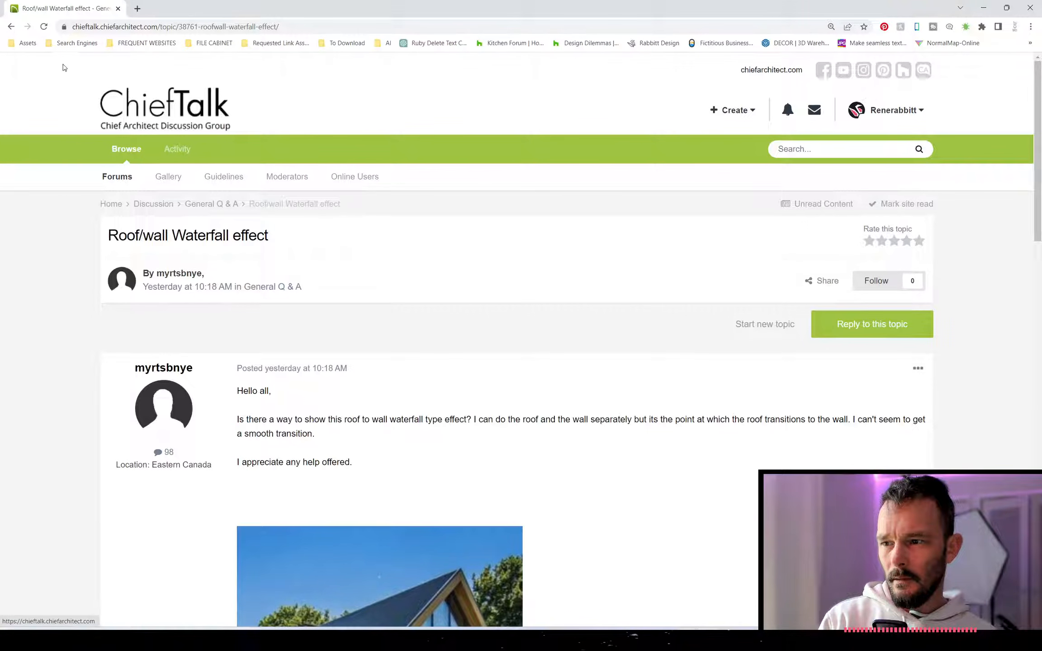
Return to the General Q & A topic list and look through the remaining threads
{"action": "left_click", "coordinate": [12, 27]}
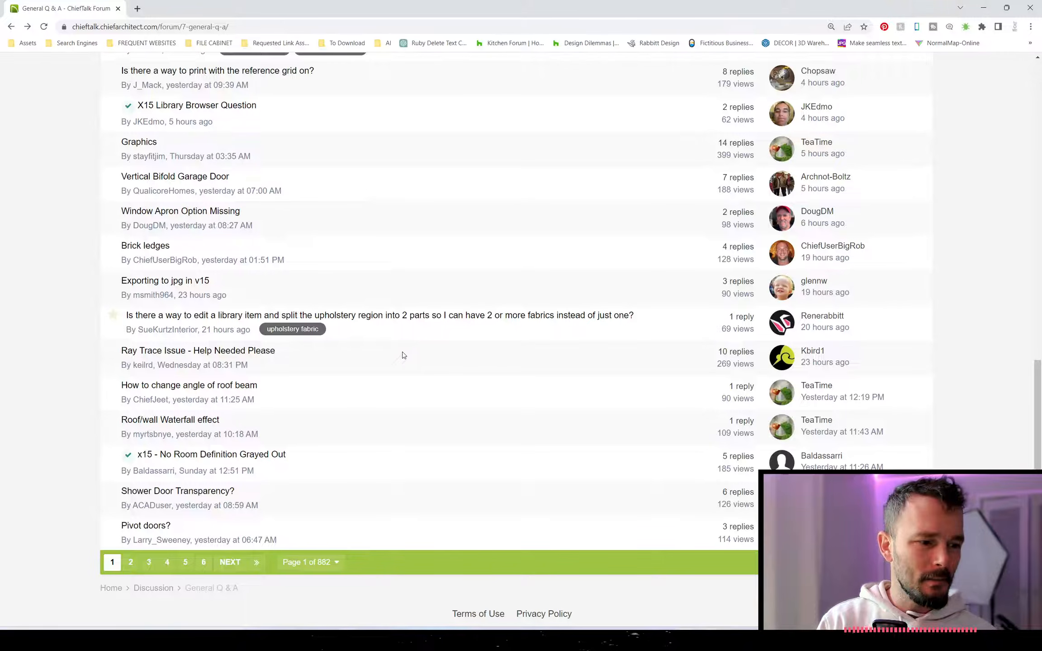
{"action": "scroll", "coordinate": [368, 359], "scroll_direction": "up", "scroll_amount": 3}
{"action": "scroll", "coordinate": [368, 360], "scroll_direction": "up", "scroll_amount": 5}
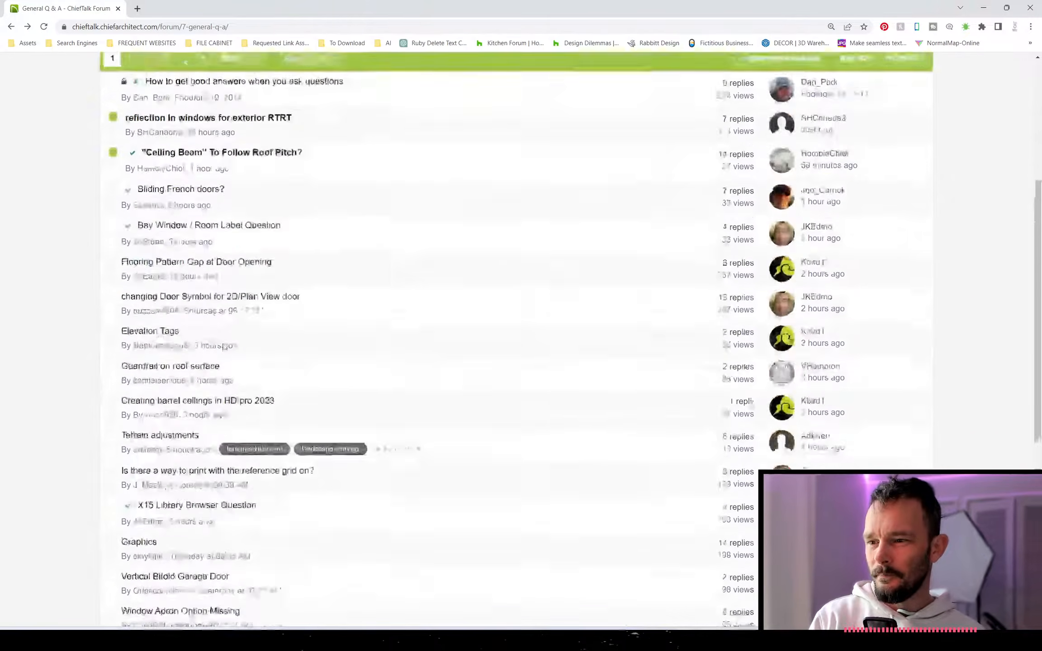
{"action": "scroll", "coordinate": [208, 346], "scroll_direction": "down", "scroll_amount": 8}
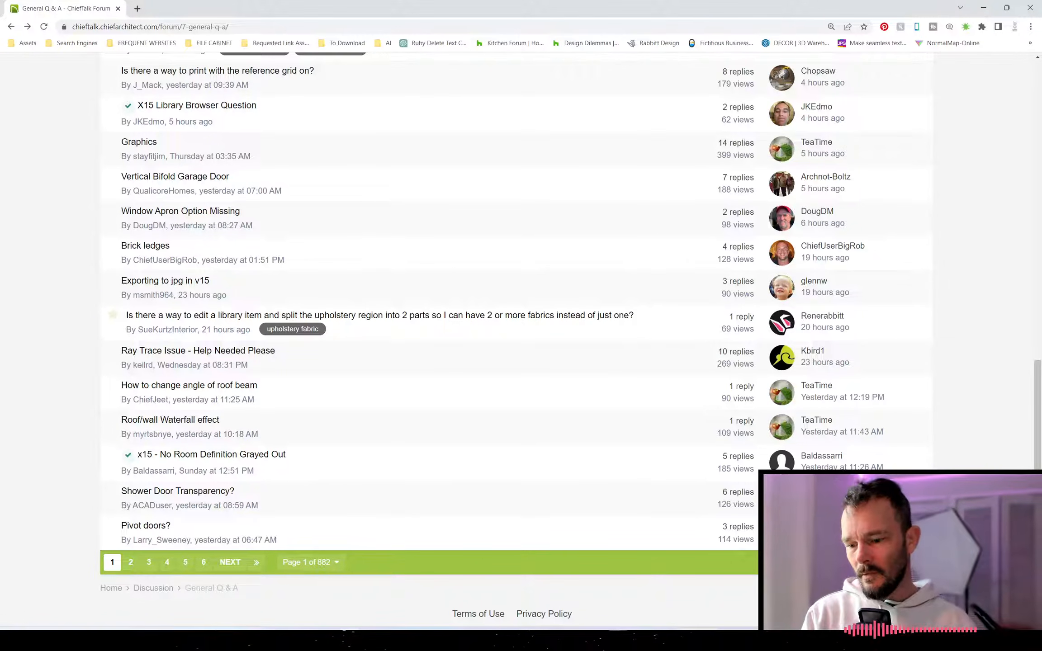
Switch to the house plan in Chief Architect and set the Double Wall option of the deck's right-hand railing to Frame Through
{"action": "left_click", "coordinate": [323, 640]}
{"action": "left_click", "coordinate": [373, 104]}
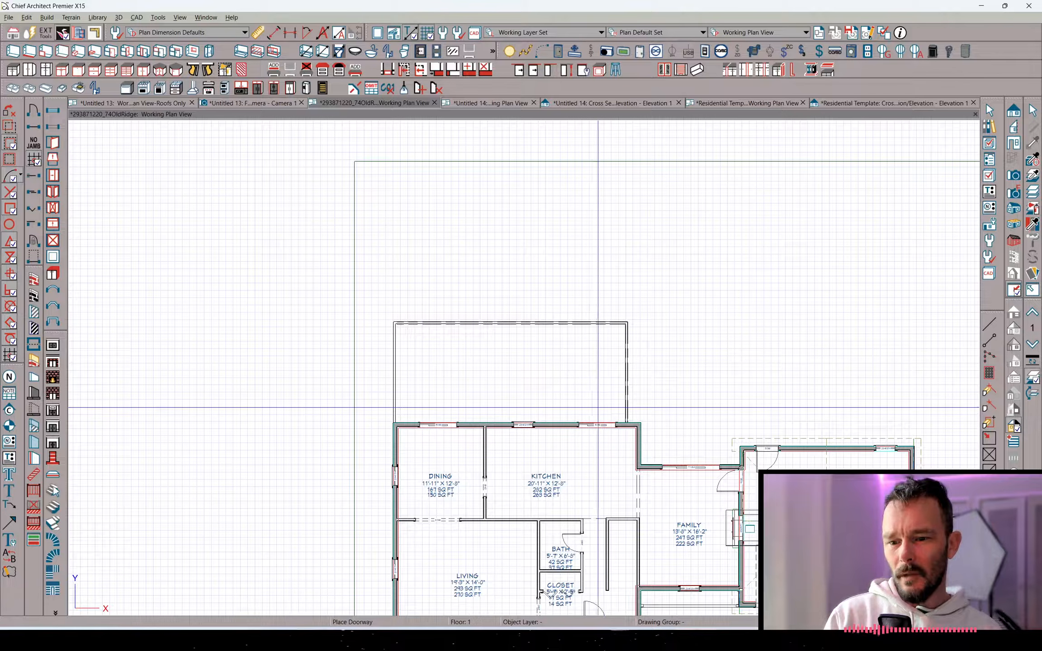
{"action": "left_click", "coordinate": [621, 389]}
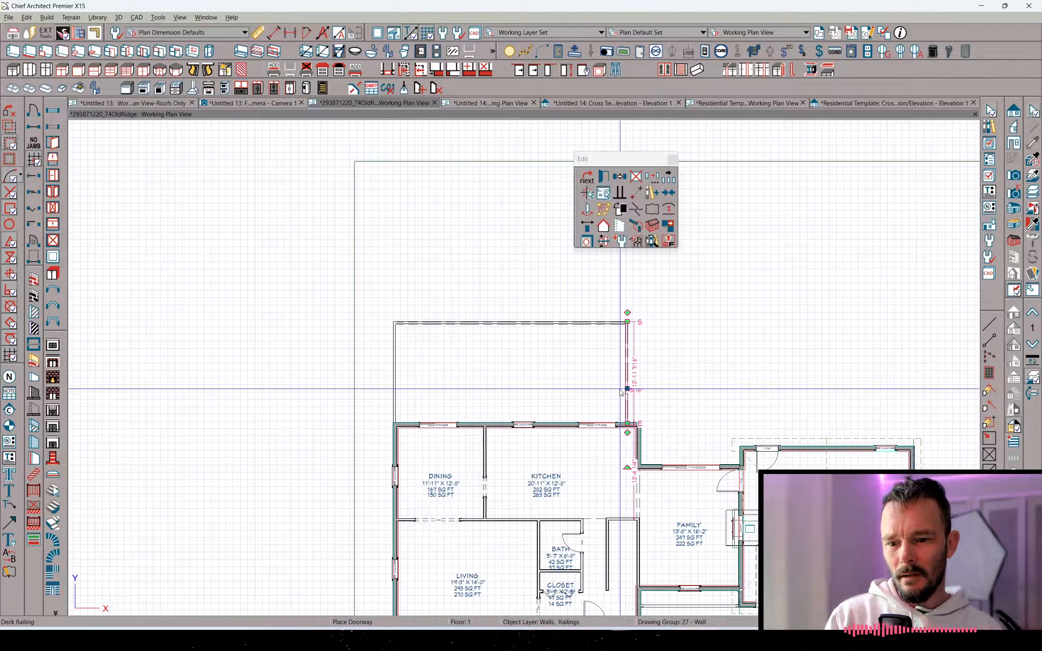
{"action": "left_click", "coordinate": [603, 193]}
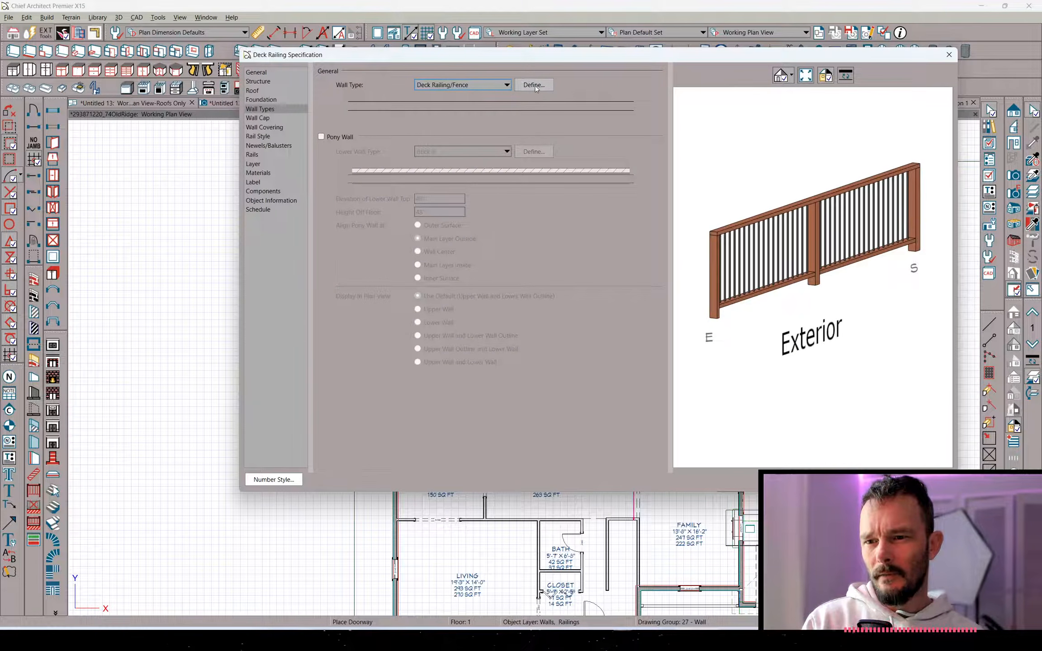
{"action": "left_click", "coordinate": [273, 82]}
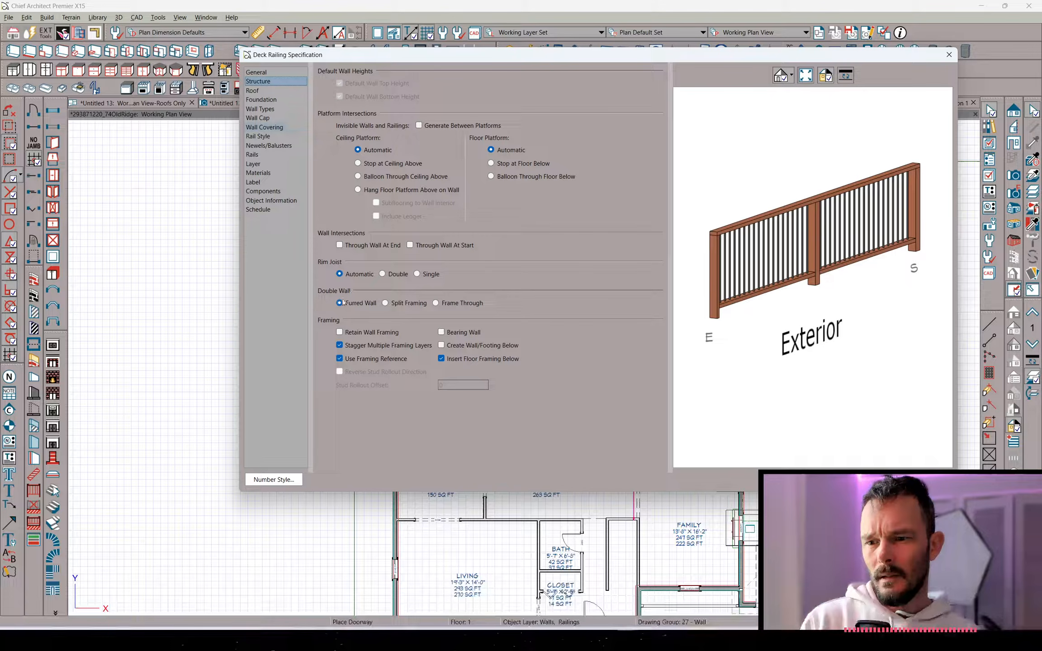
{"action": "left_click", "coordinate": [465, 303]}
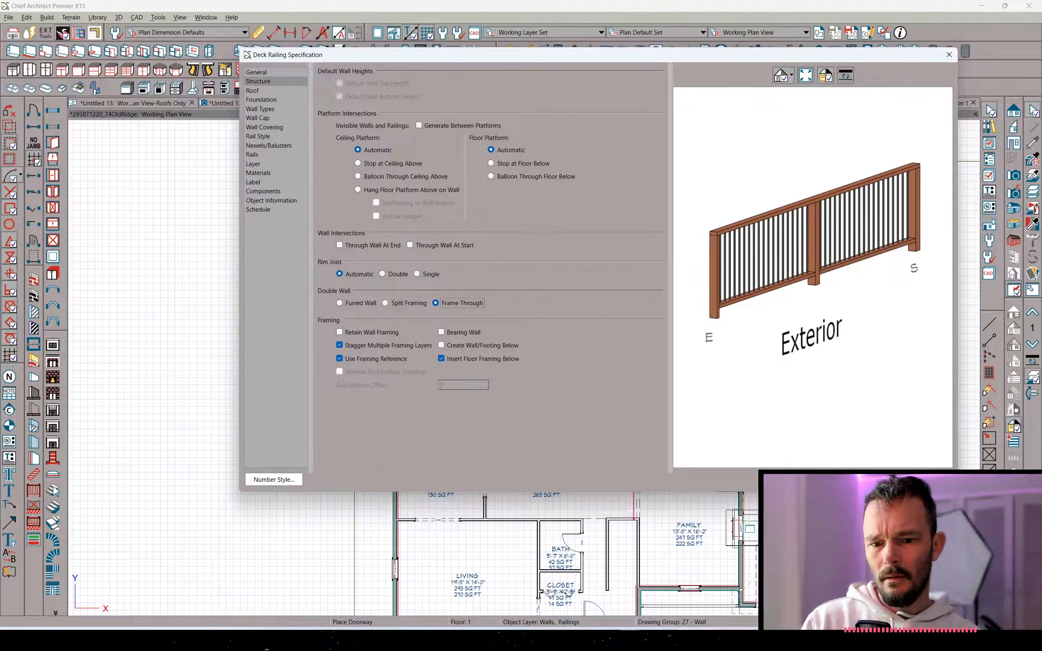
{"action": "key", "text": "Return"}
{"action": "scroll", "coordinate": [630, 389], "scroll_direction": "up", "scroll_amount": 3}
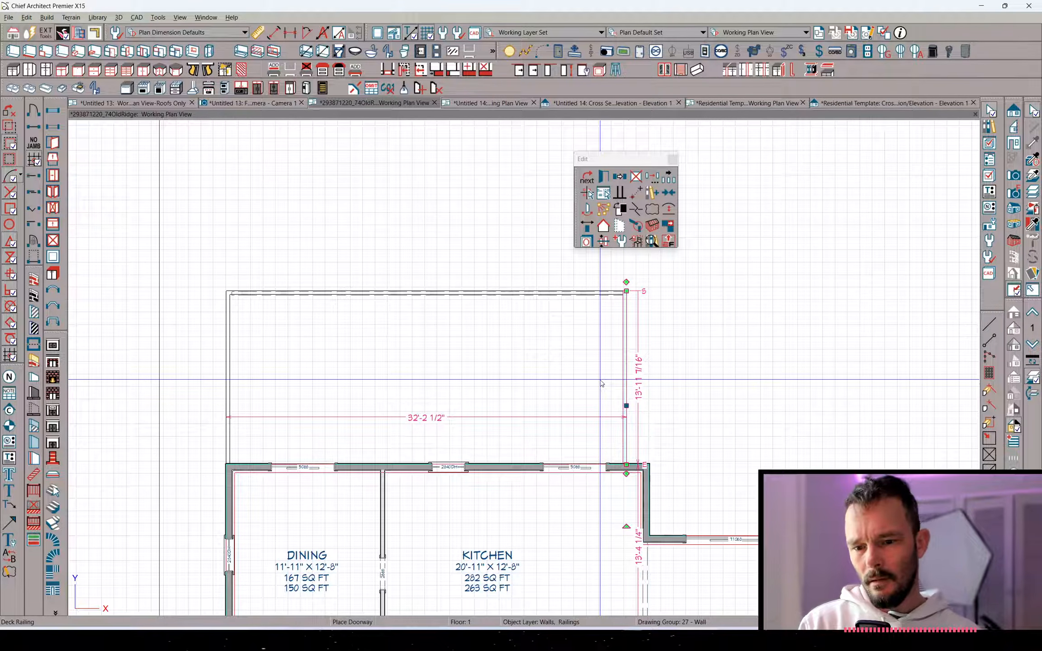
Check the General settings of the deck's right-hand railing and of the wall along the deck's outer edge
{"action": "key", "text": "ctrl+e"}
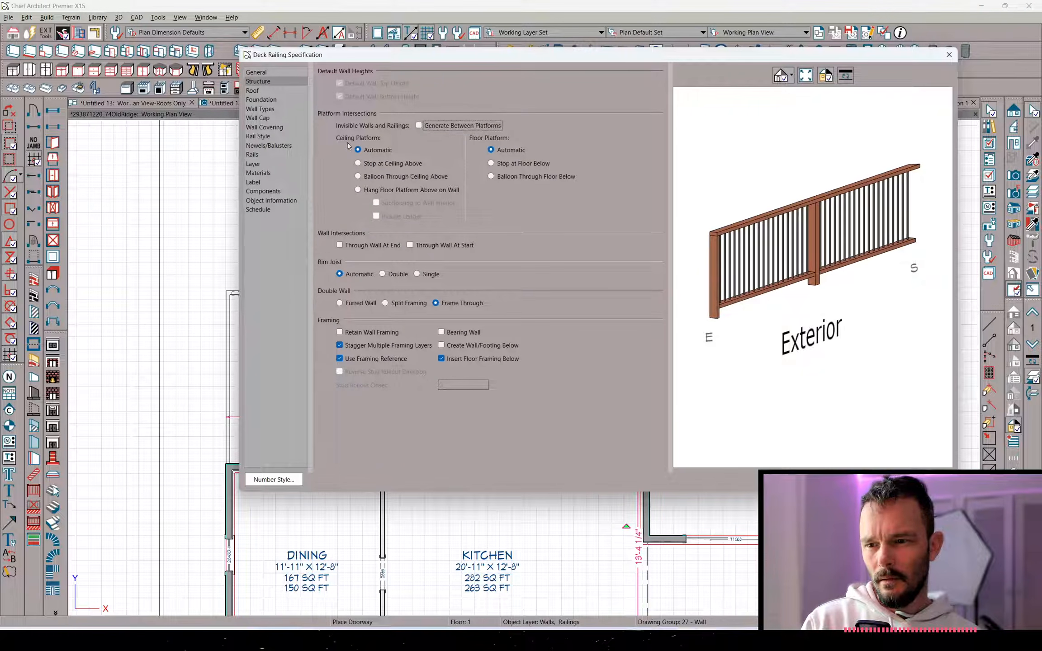
{"action": "left_click", "coordinate": [257, 72]}
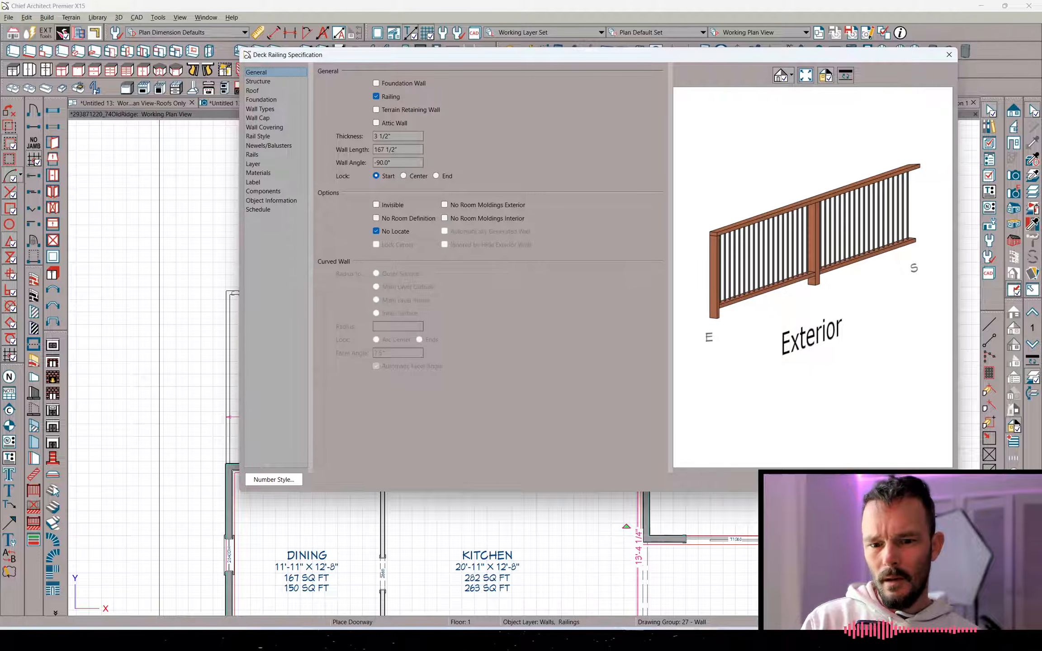
{"action": "left_click", "coordinate": [803, 480]}
{"action": "left_click", "coordinate": [460, 295]}
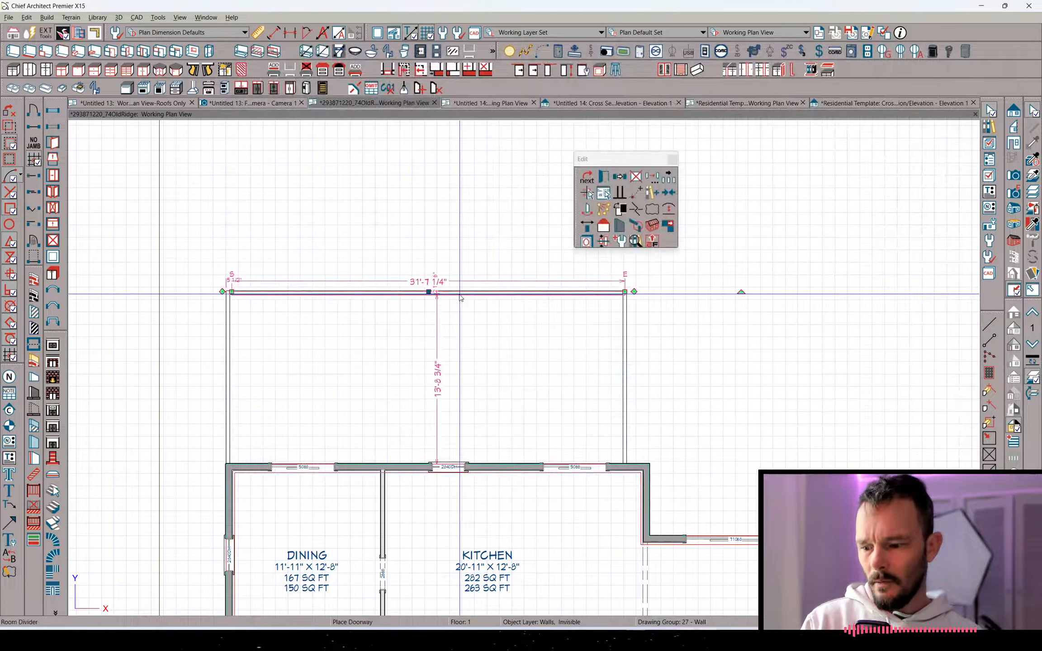
{"action": "key", "text": "ctrl+e"}
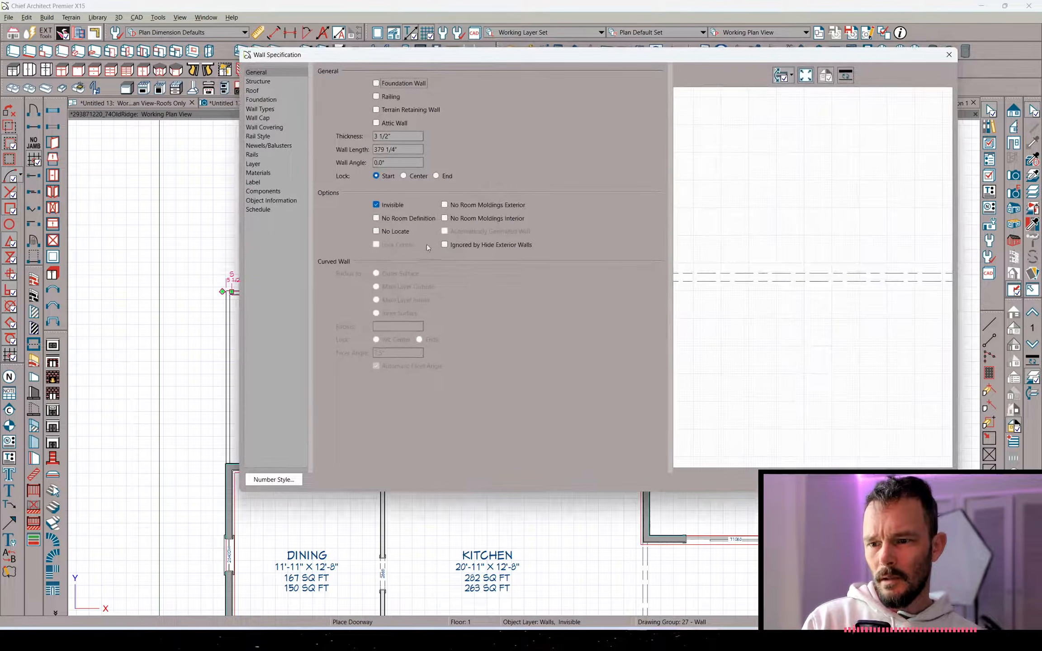
{"action": "left_click", "coordinate": [802, 480]}
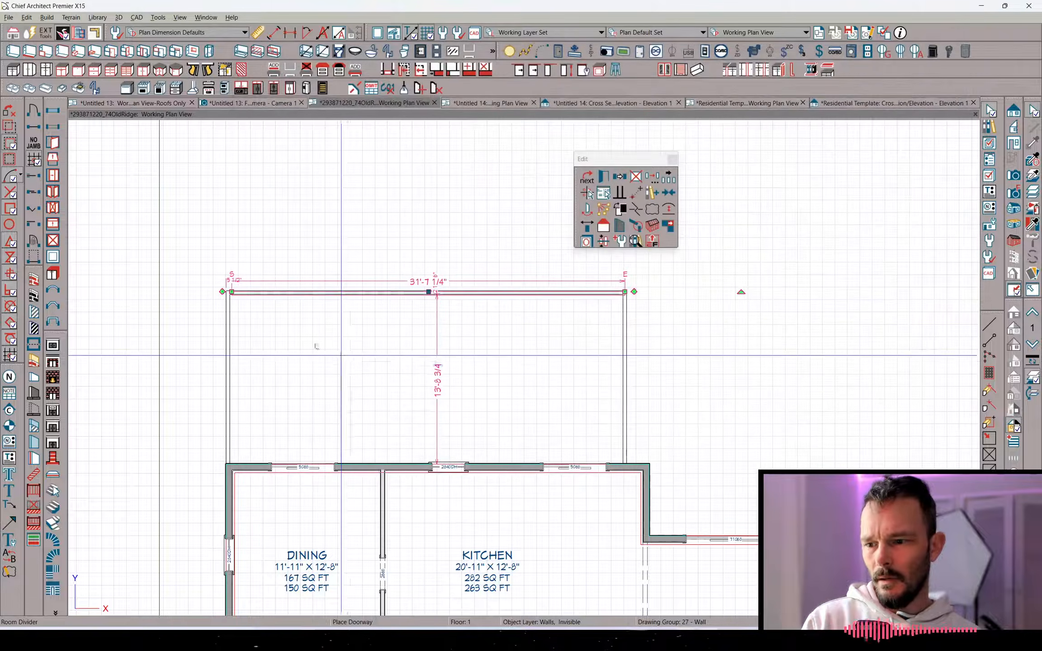
Set the Double Wall option of the deck's left-hand railing to Frame Through and review its General, Wall Types and Roof settings
{"action": "left_click", "coordinate": [229, 319]}
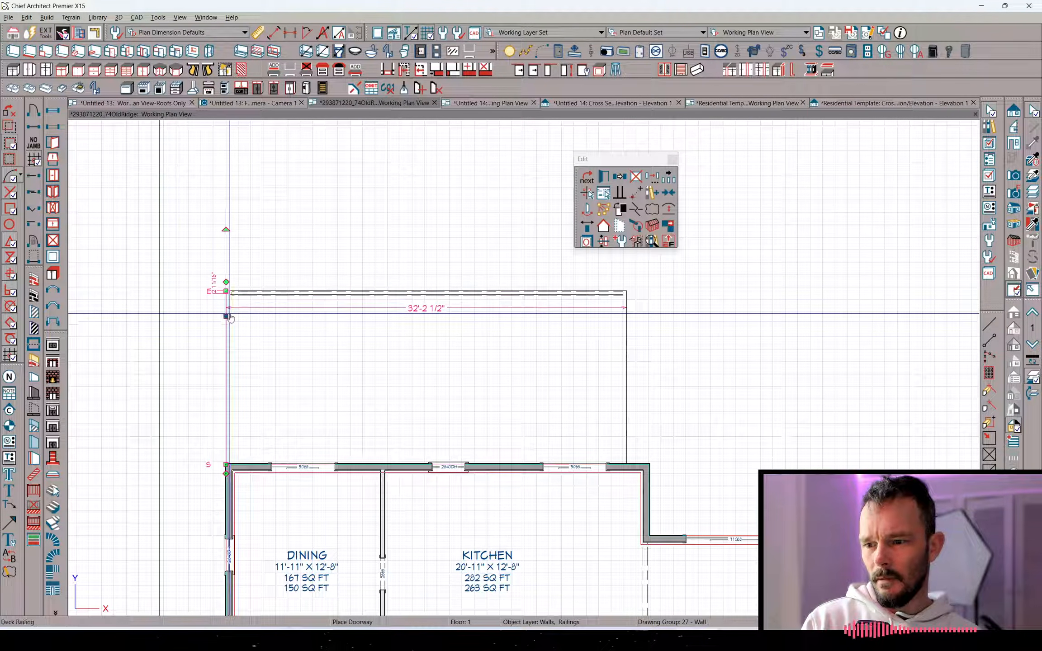
{"action": "key", "text": "ctrl+e"}
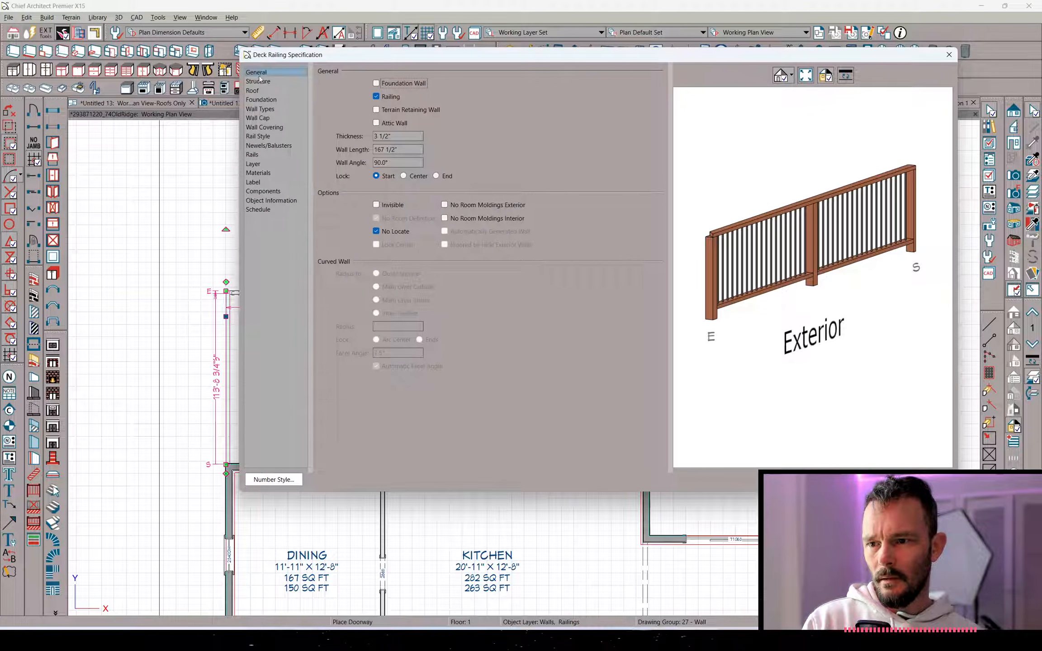
{"action": "left_click", "coordinate": [260, 110]}
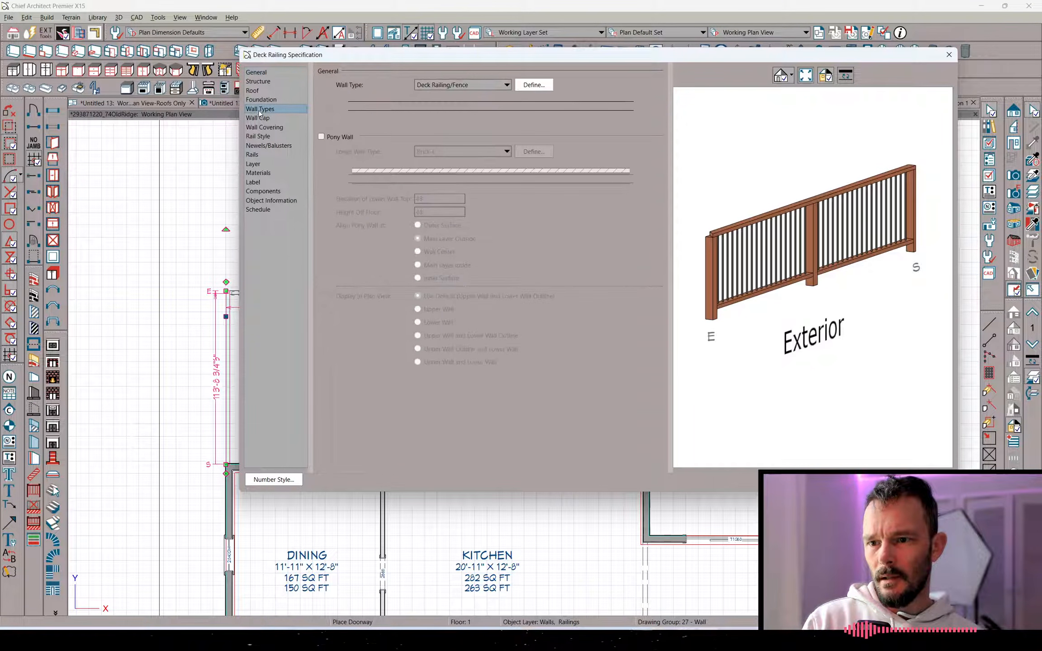
{"action": "left_click", "coordinate": [274, 71]}
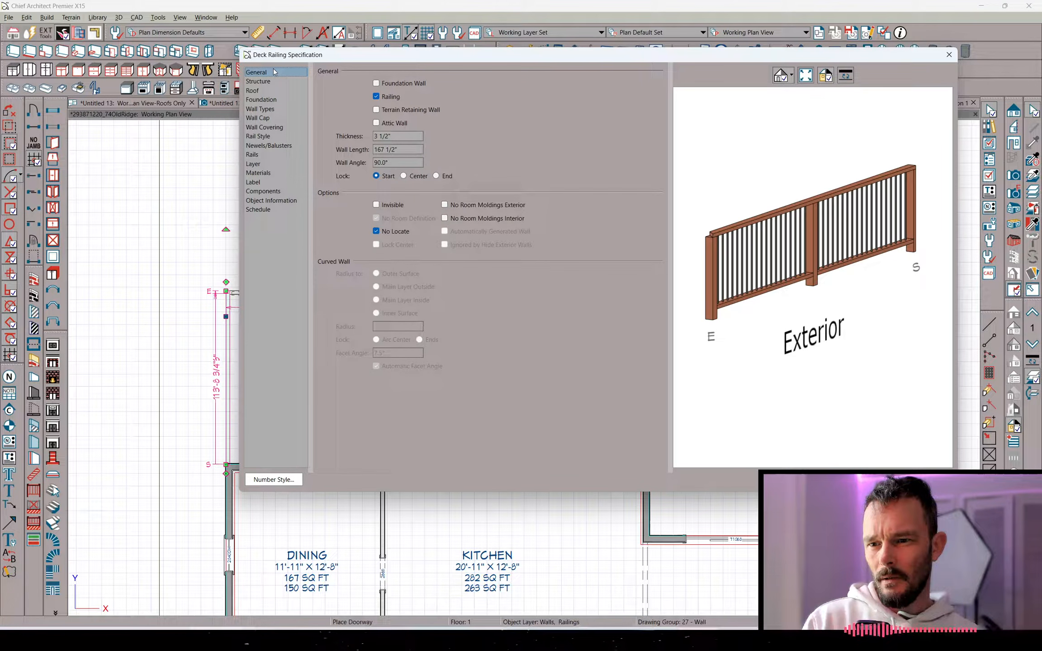
{"action": "left_click", "coordinate": [279, 83]}
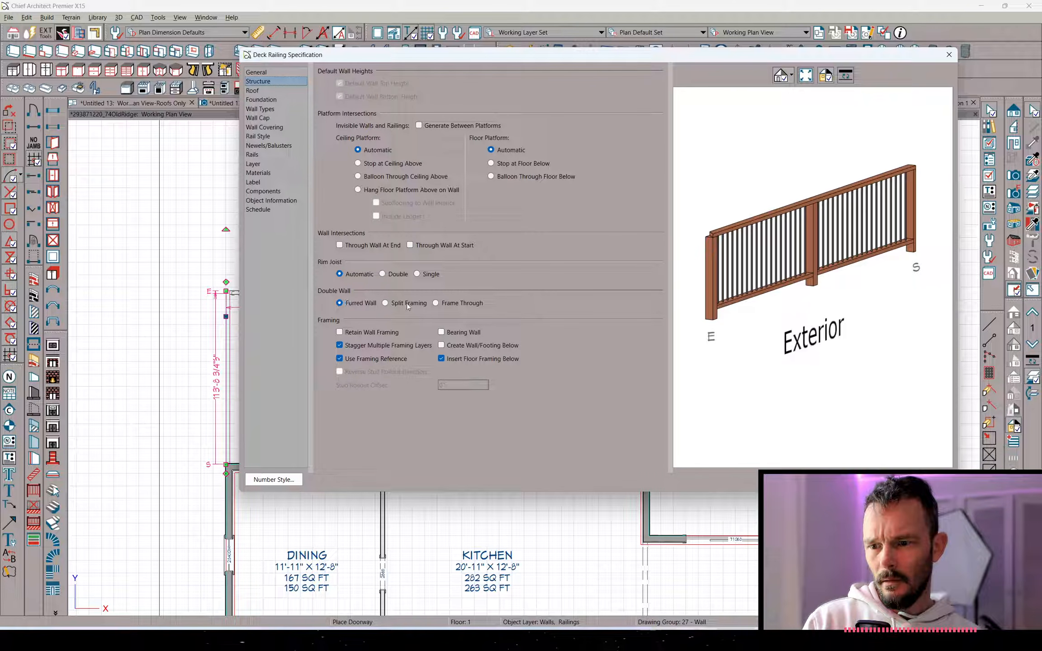
{"action": "left_click", "coordinate": [436, 303]}
{"action": "left_click", "coordinate": [269, 91]}
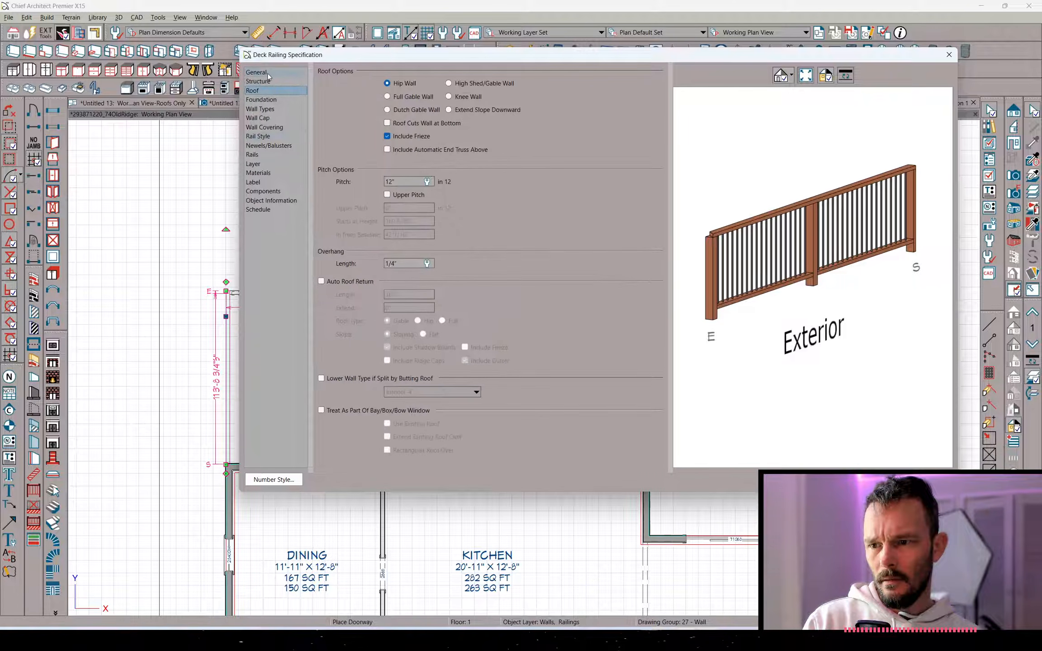
{"action": "left_click", "coordinate": [269, 74]}
{"action": "left_click", "coordinate": [268, 92]}
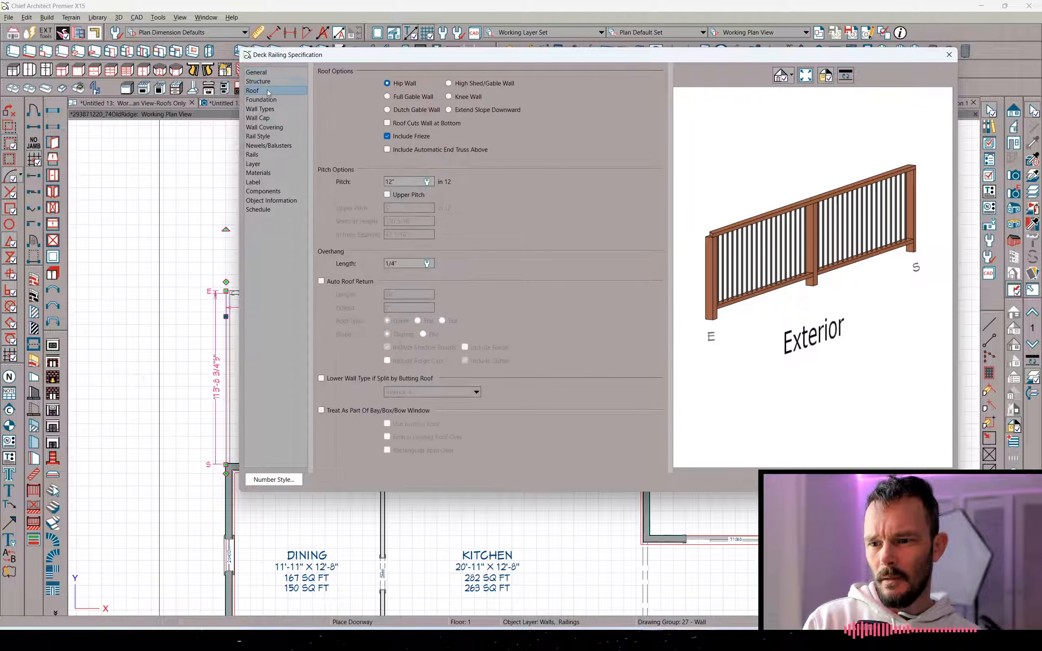
{"action": "left_click", "coordinate": [273, 74]}
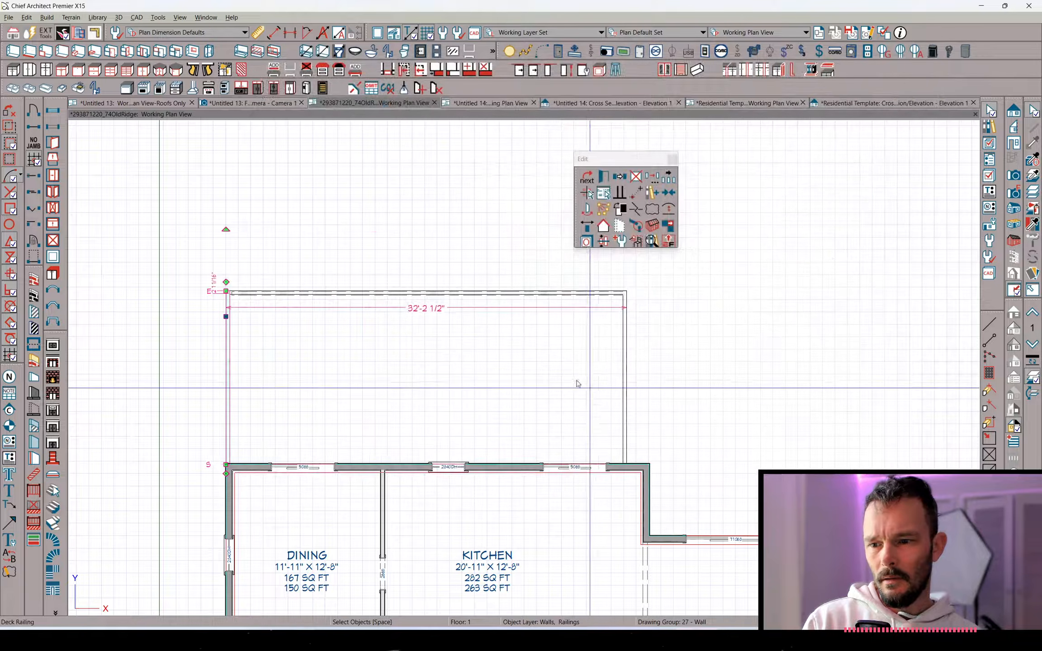
Switch to the forum, go to page 2 of General Q & A, and open and read the wall object information macro thread
{"action": "scroll", "coordinate": [361, 376], "scroll_direction": "down", "scroll_amount": 1}
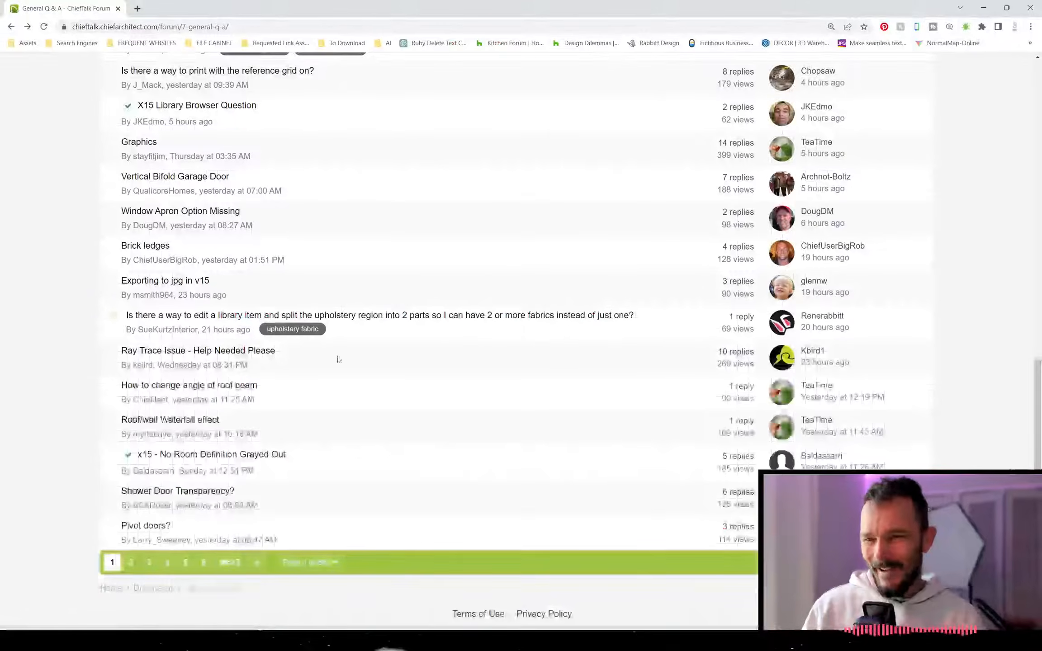
{"action": "left_click", "coordinate": [131, 562]}
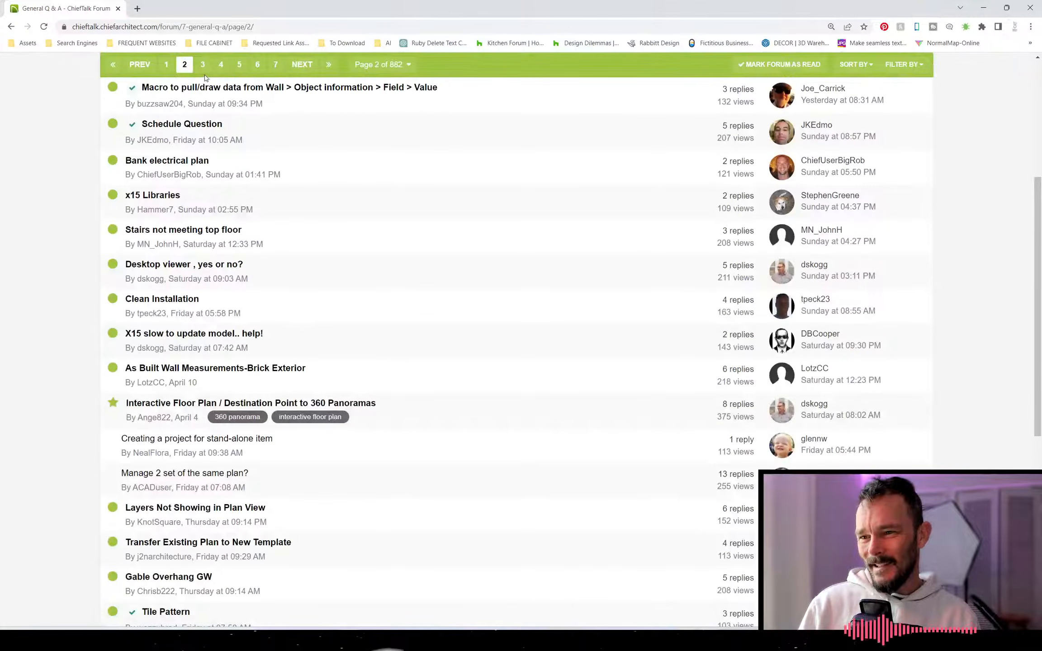
{"action": "left_click", "coordinate": [263, 88]}
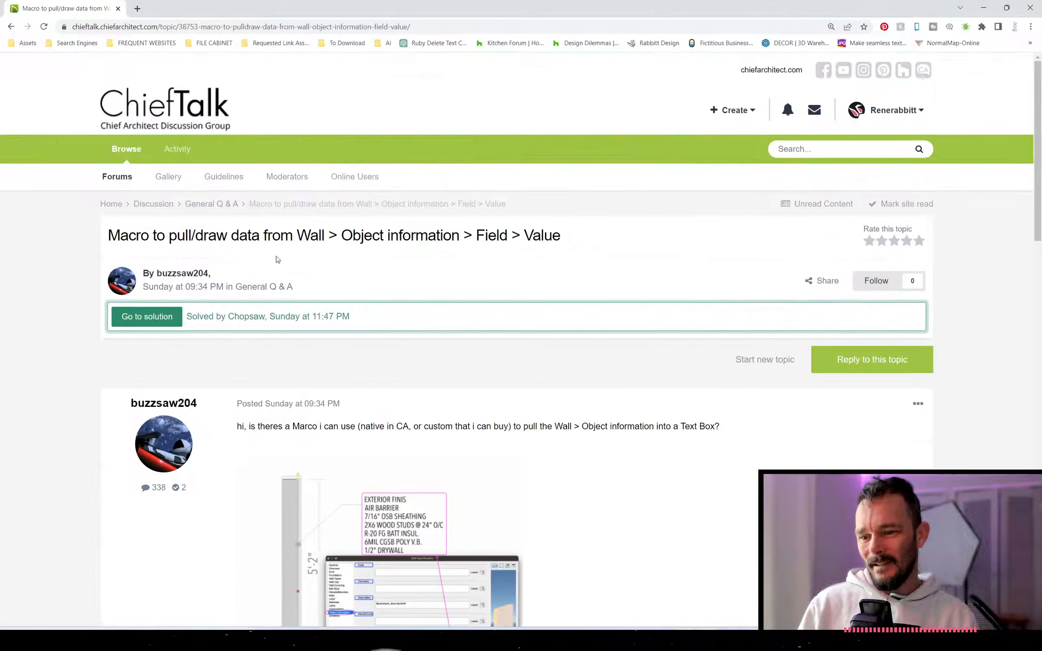
{"action": "scroll", "coordinate": [378, 404], "scroll_direction": "down", "scroll_amount": 3}
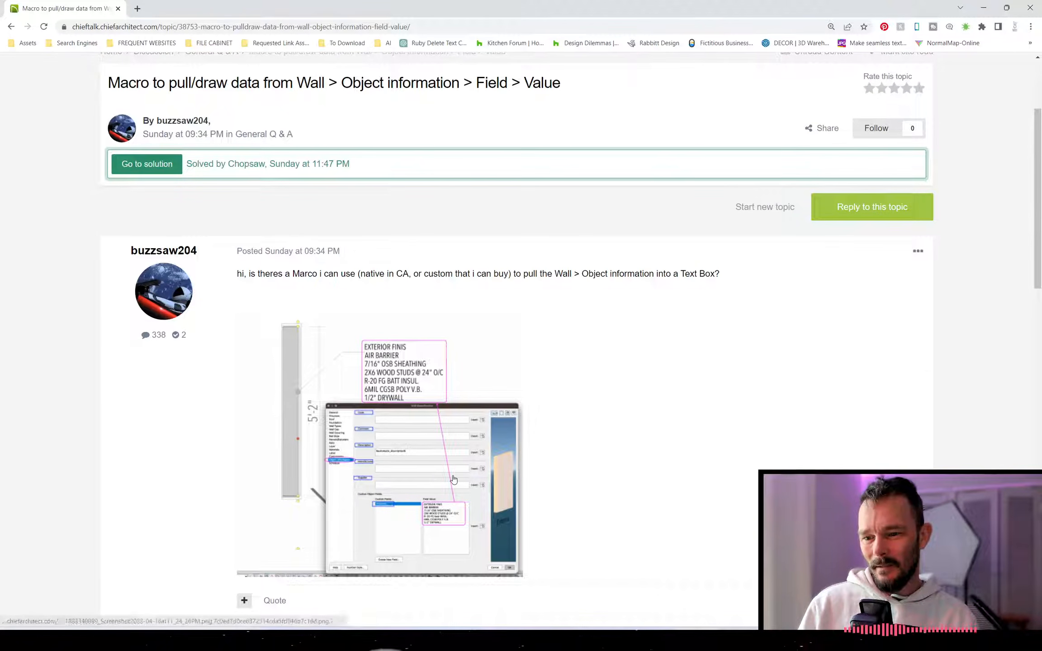
{"action": "scroll", "coordinate": [443, 467], "scroll_direction": "down", "scroll_amount": 1}
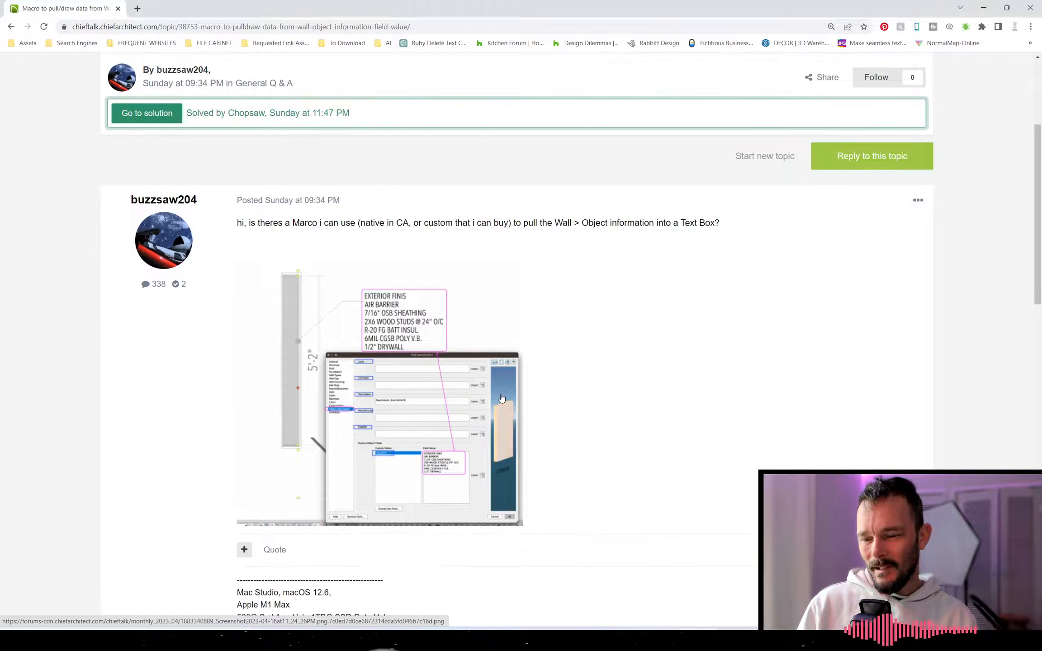
Switch to Chief Architect and place the "Place And Link Leader" macro text in the open area beside the garage
{"action": "key", "text": "alt+Tab"}
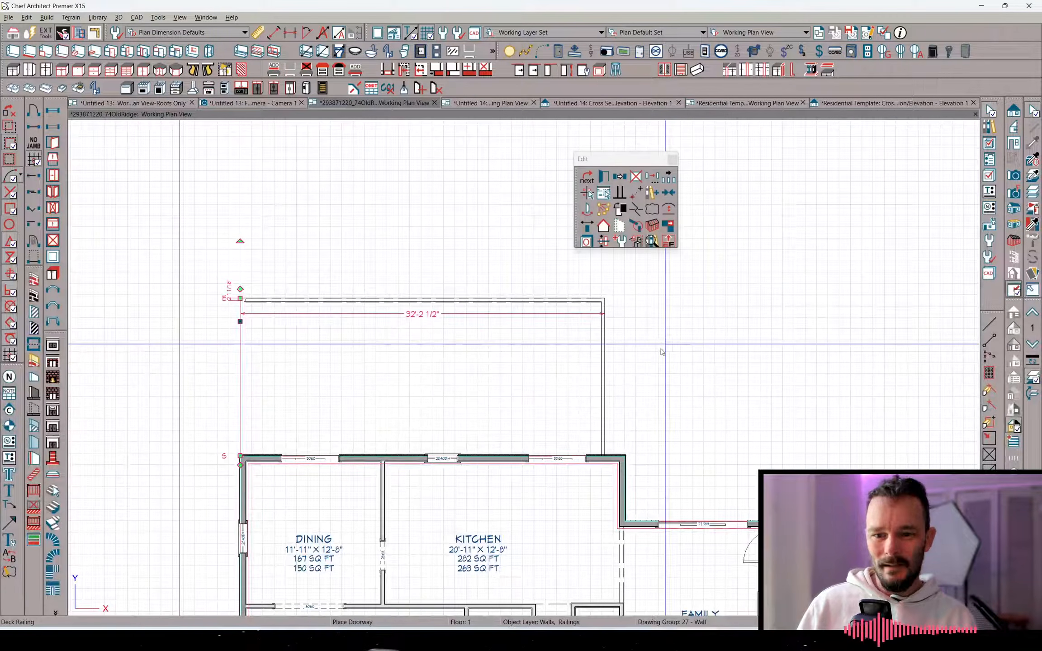
{"action": "left_click", "coordinate": [769, 370]}
{"action": "middle_click_drag", "start_coordinate": [769, 370], "coordinate": [458, 255]}
{"action": "scroll", "coordinate": [442, 254], "scroll_direction": "down", "scroll_amount": 1}
{"action": "scroll", "coordinate": [442, 254], "scroll_direction": "down", "scroll_amount": 1}
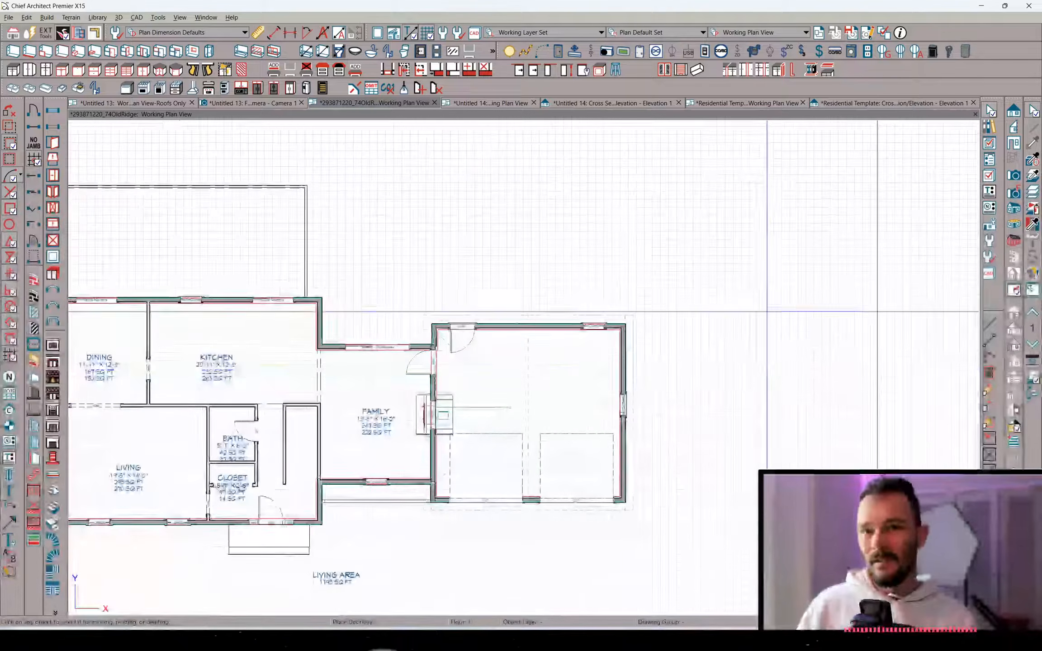
{"action": "left_click", "coordinate": [900, 33]}
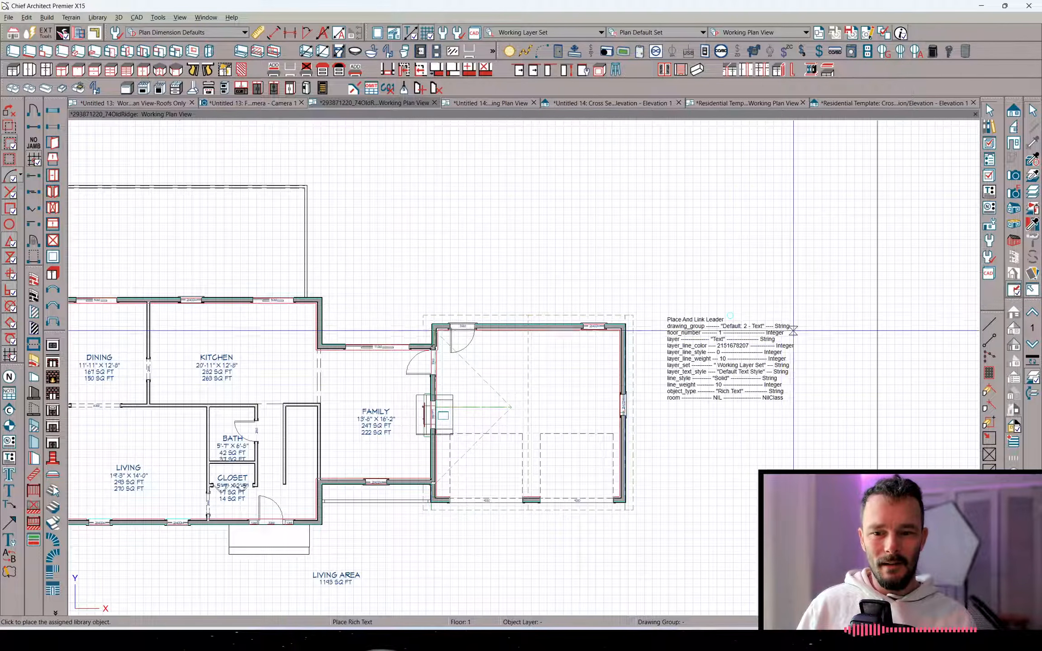
{"action": "left_click", "coordinate": [793, 330]}
Draw a leader arrow from the macro text to the garage roof plane's edge and look over the listed attributes
{"action": "scroll", "coordinate": [799, 220], "scroll_direction": "up", "scroll_amount": 3}
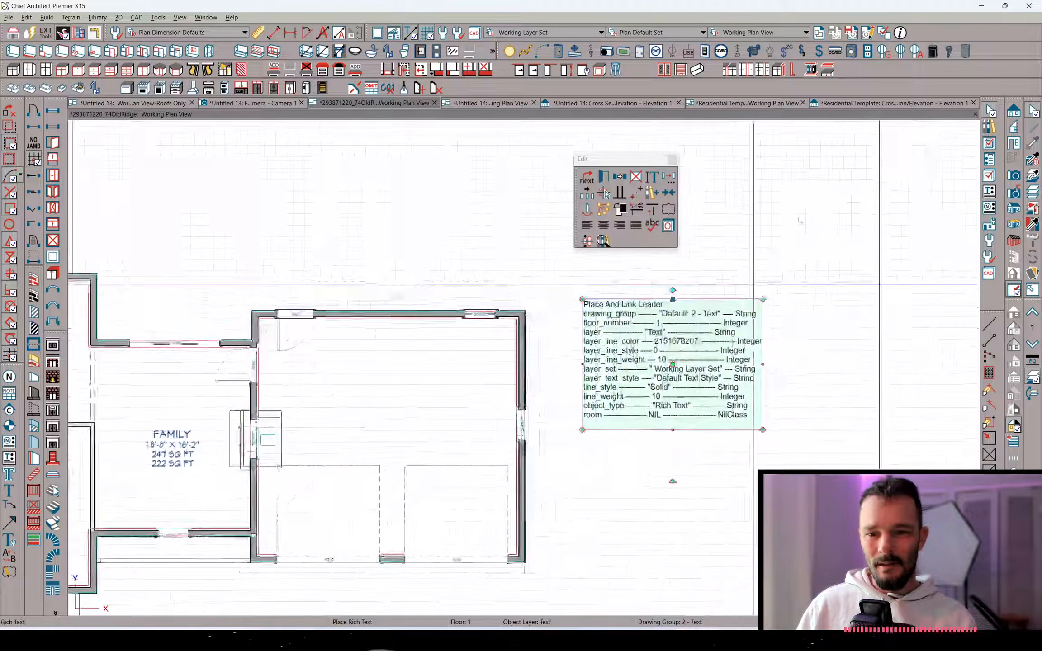
{"action": "scroll", "coordinate": [799, 221], "scroll_direction": "up", "scroll_amount": 4}
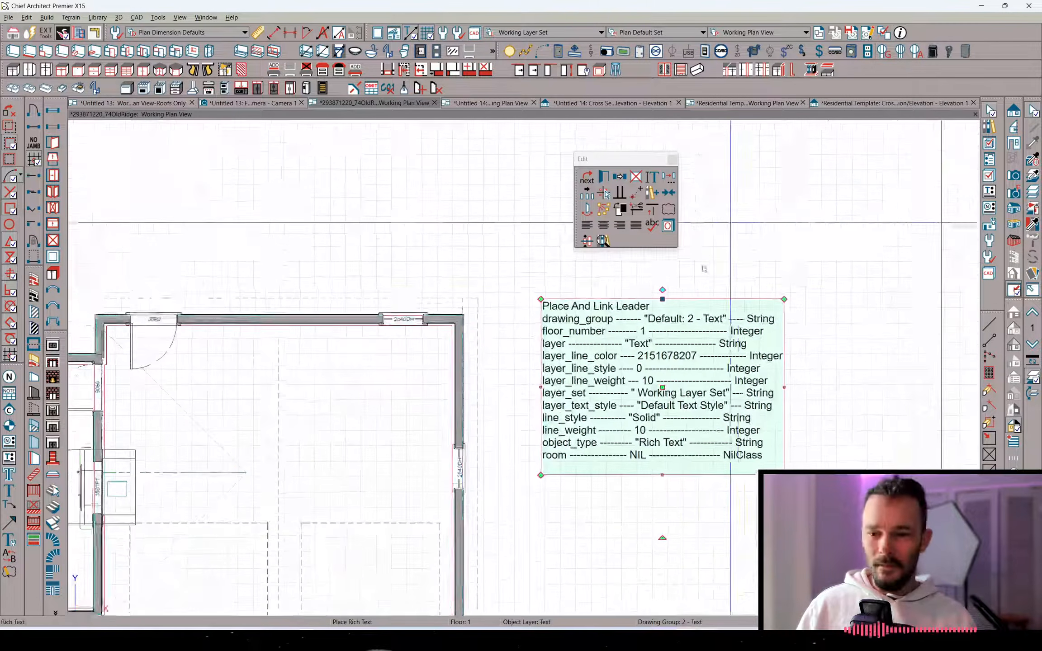
{"action": "left_click_drag", "start_coordinate": [662, 290], "coordinate": [478, 388]}
{"action": "scroll", "coordinate": [602, 385], "scroll_direction": "down", "scroll_amount": 8}
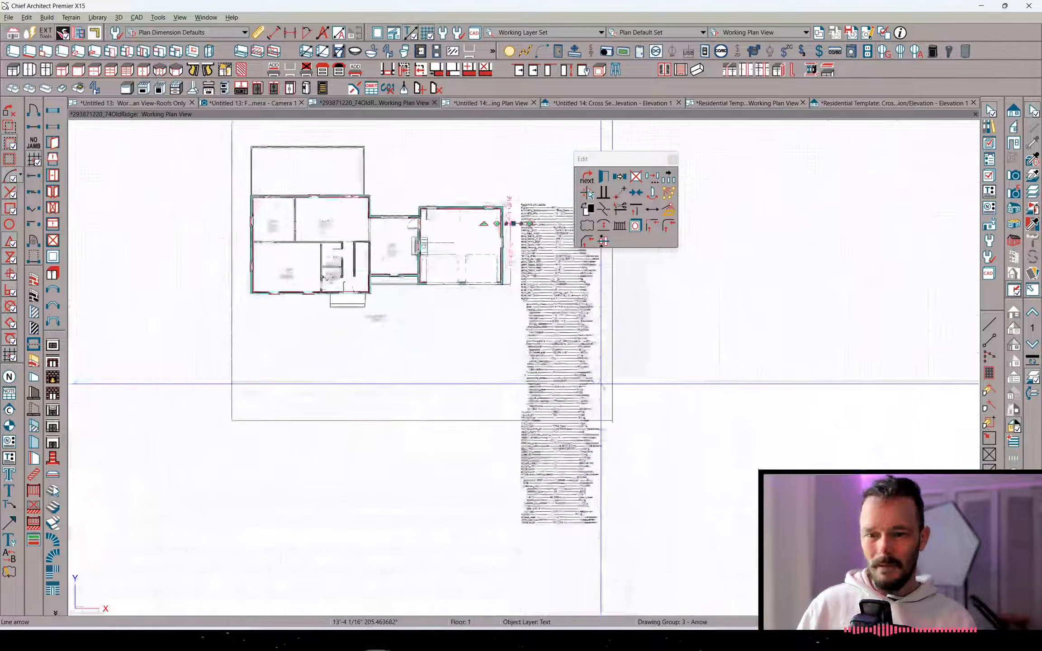
{"action": "scroll", "coordinate": [520, 271], "scroll_direction": "up", "scroll_amount": 5}
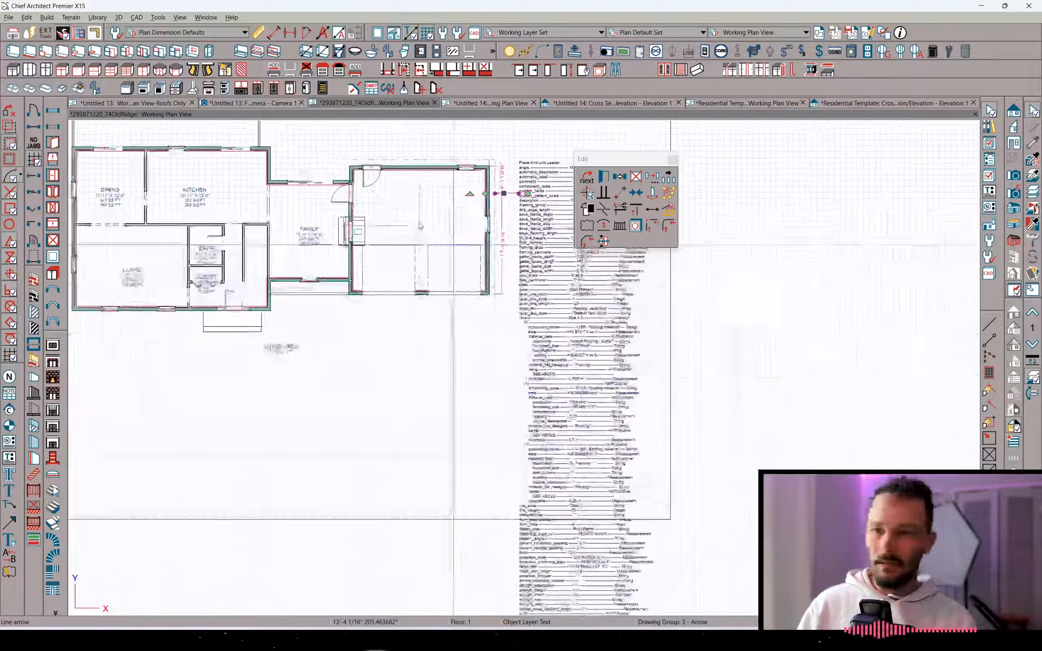
{"action": "scroll", "coordinate": [420, 226], "scroll_direction": "up", "scroll_amount": 4}
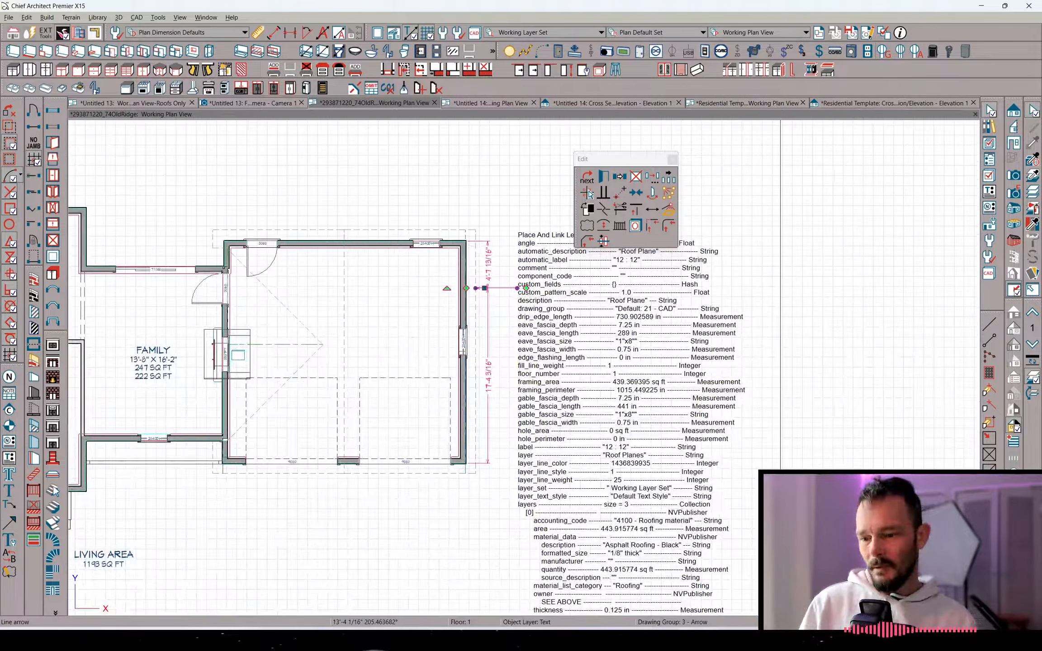
Switch back to the forum and read the solution and remaining replies in the wall object information macro thread
{"action": "key", "text": "alt+Tab"}
{"action": "scroll", "coordinate": [389, 406], "scroll_direction": "down", "scroll_amount": 9}
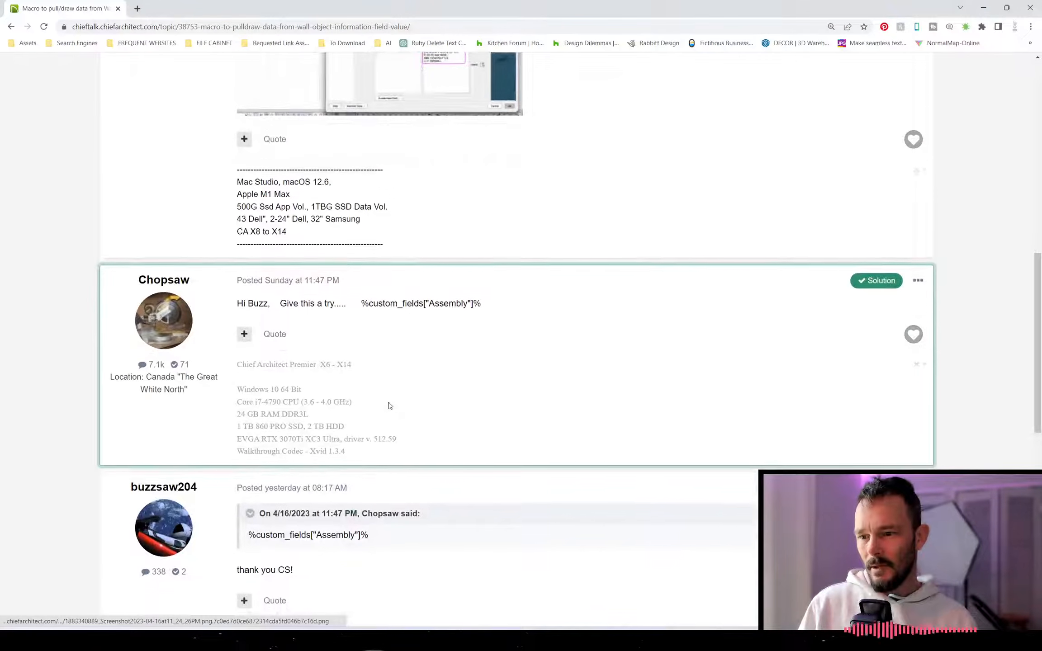
{"action": "scroll", "coordinate": [389, 406], "scroll_direction": "down", "scroll_amount": 2}
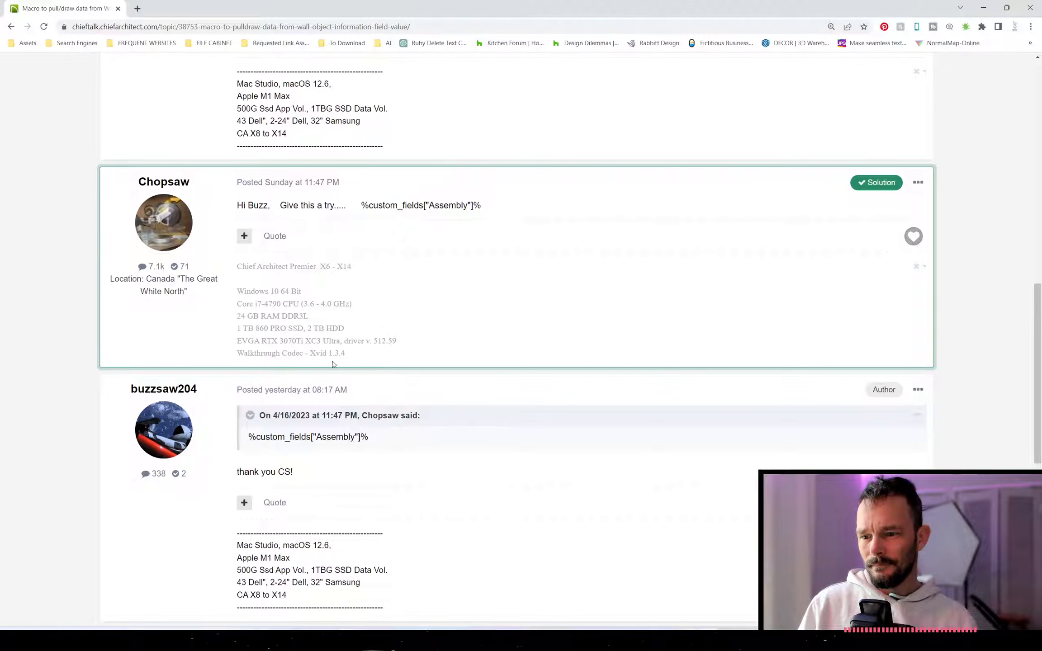
{"action": "scroll", "coordinate": [332, 364], "scroll_direction": "down", "scroll_amount": 10}
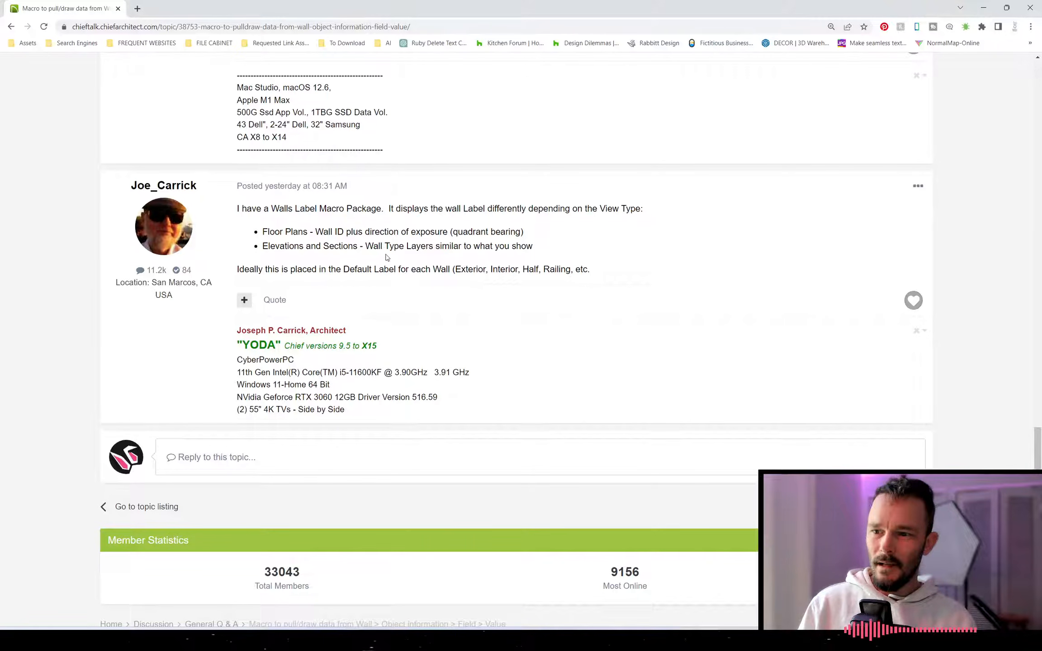
Go back to the topic list, open the "Schedule Question" thread and read its opening post about keeping keynote schedule rows
{"action": "left_click", "coordinate": [10, 27]}
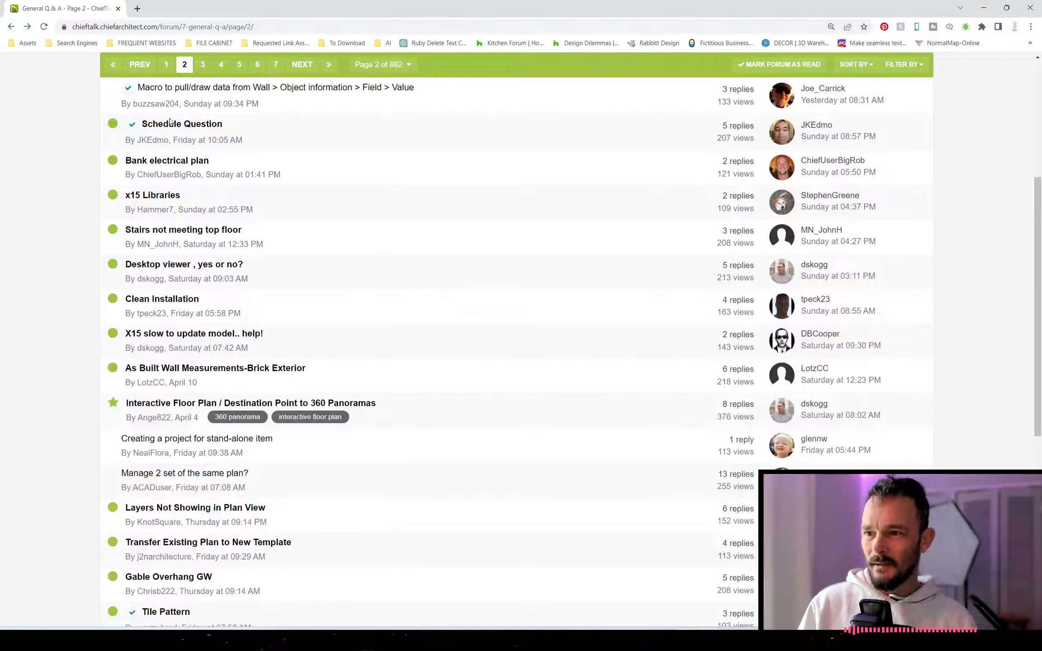
{"action": "left_click", "coordinate": [168, 129]}
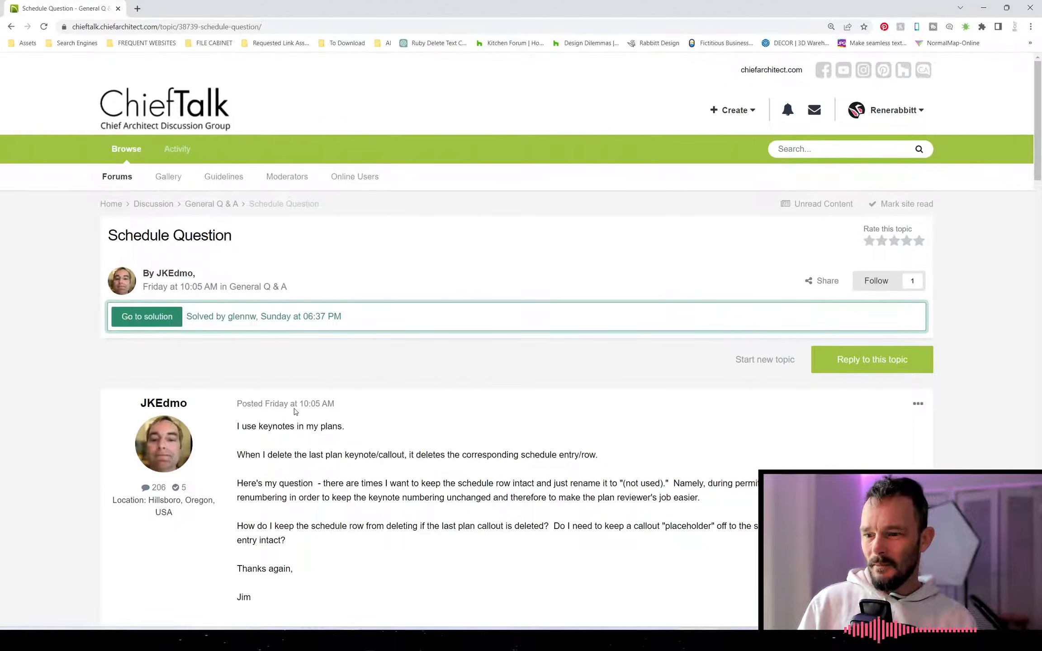
{"action": "scroll", "coordinate": [295, 412], "scroll_direction": "down", "scroll_amount": 1}
{"action": "scroll", "coordinate": [337, 374], "scroll_direction": "down", "scroll_amount": 1}
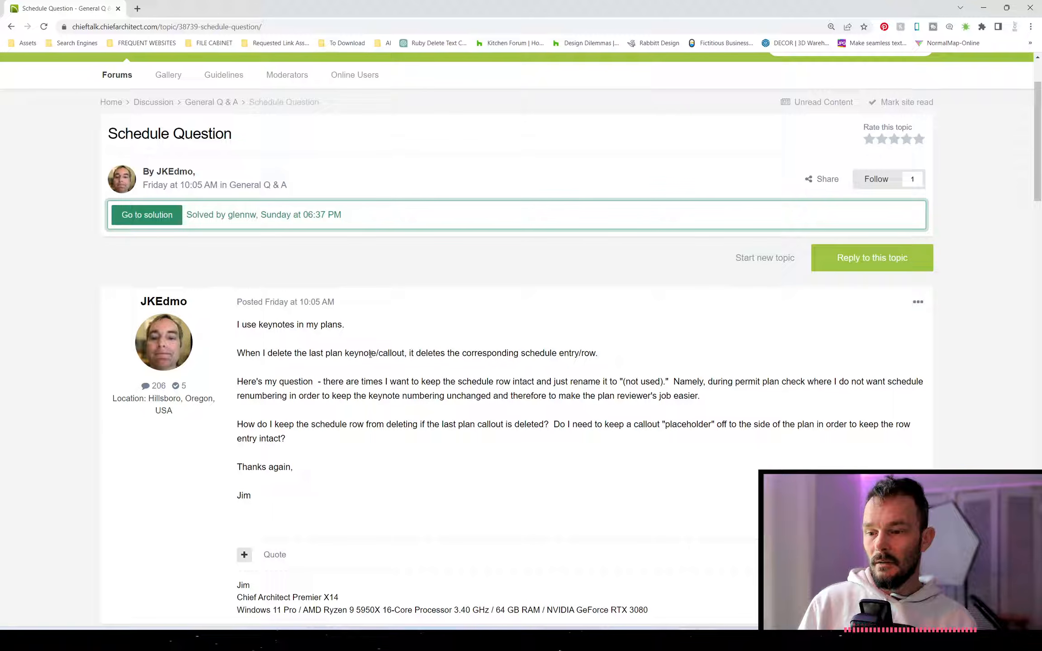
{"action": "scroll", "coordinate": [294, 379], "scroll_direction": "down", "scroll_amount": 1}
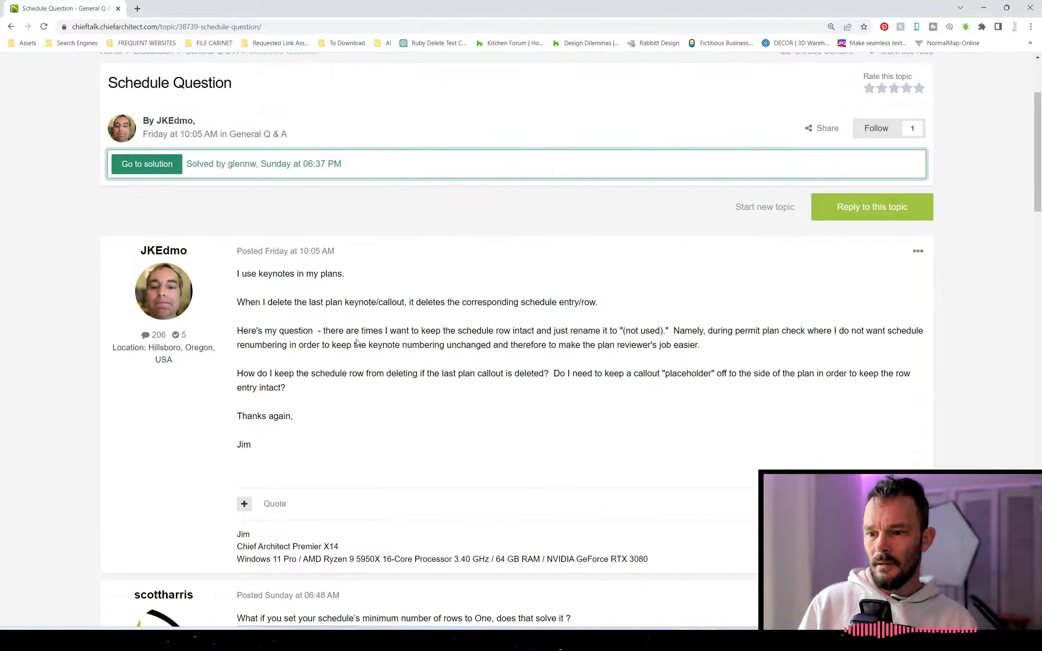